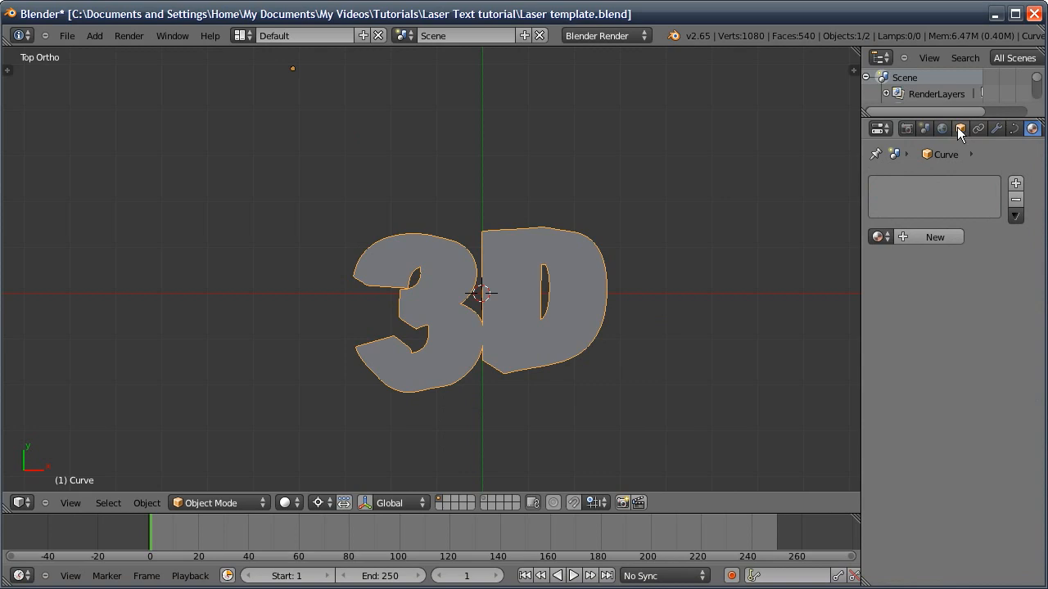
- Set the maximum draw type of the 3D text curve to Wire
left_click(960, 128)
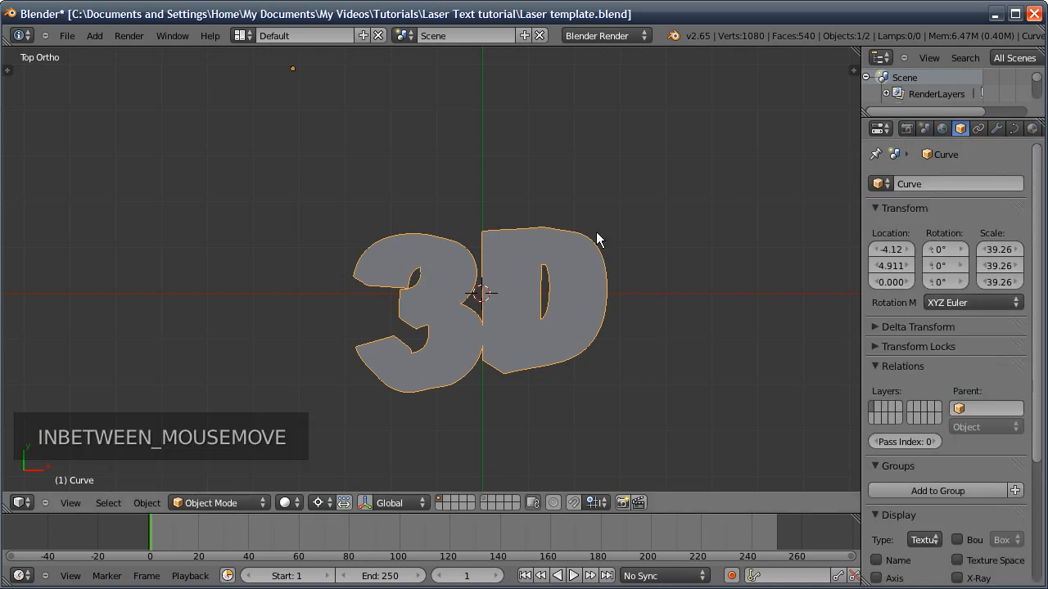
scroll(939, 376, "down", 5)
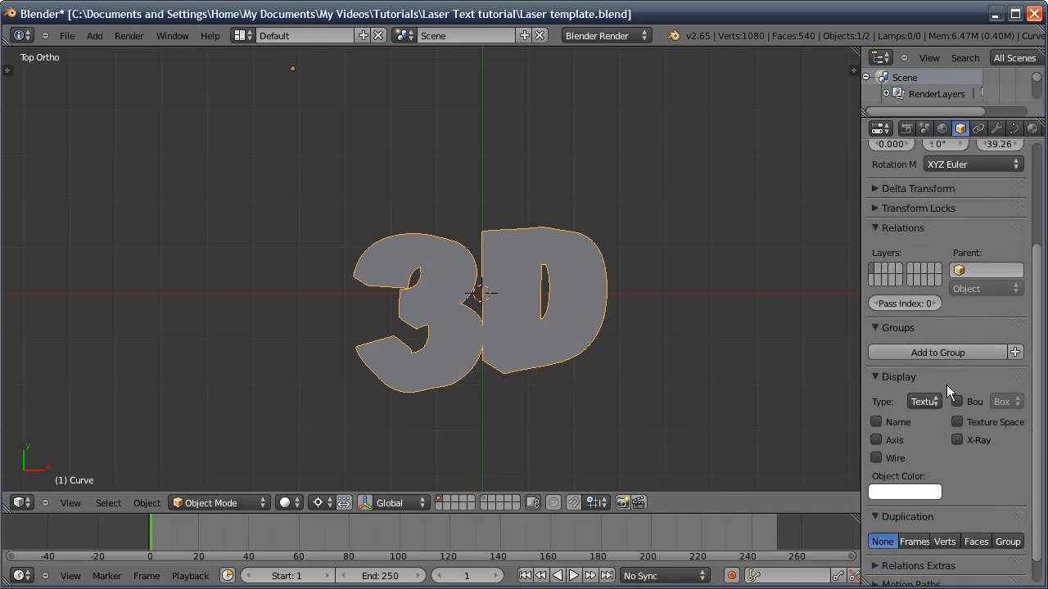
left_click(924, 401)
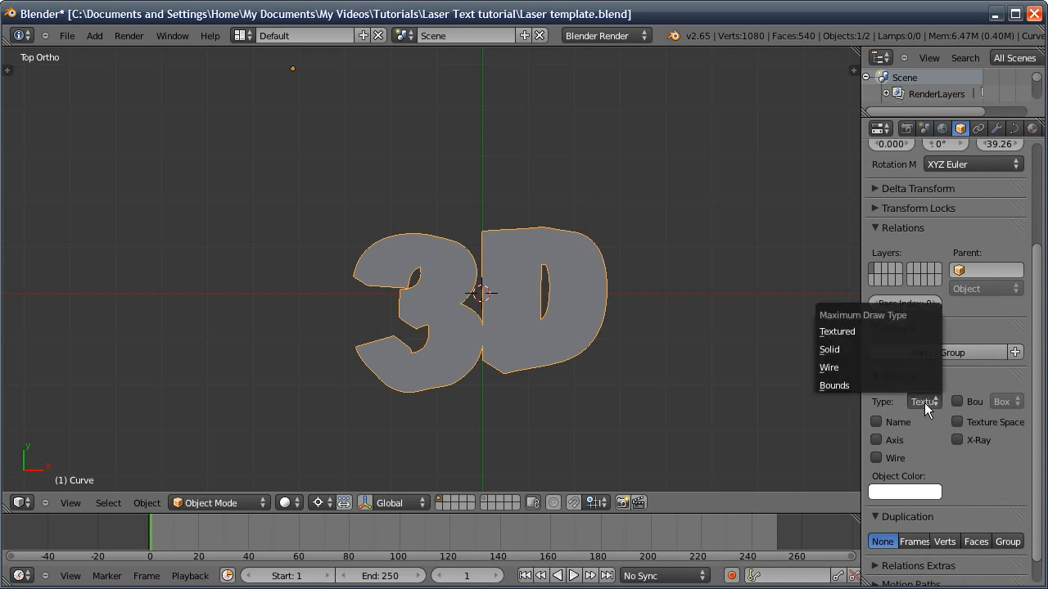
left_click(886, 365)
- Set the text curve's origin to its geometry
key("t")
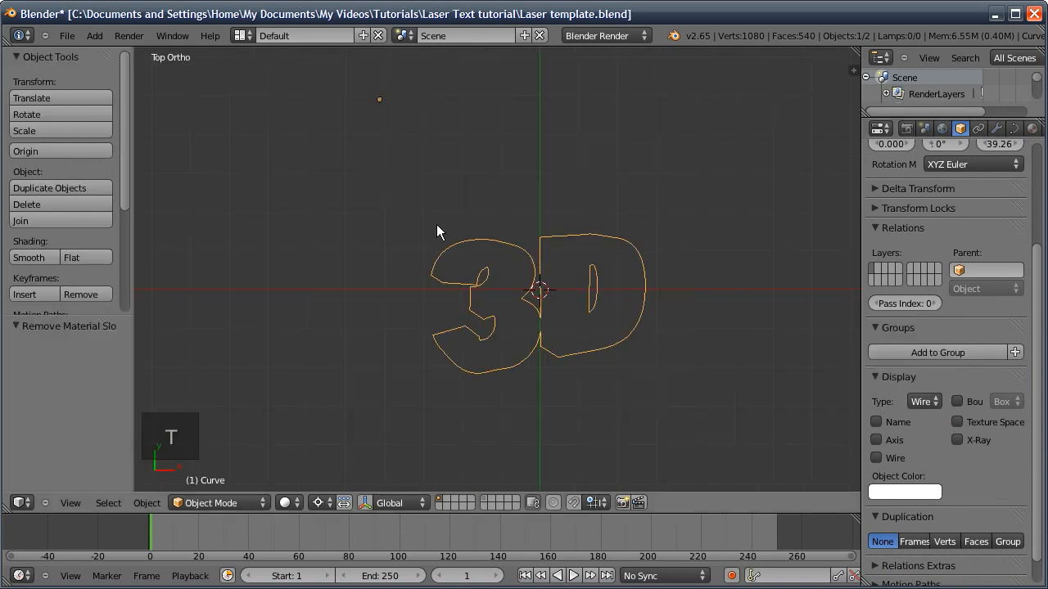
left_click(75, 150)
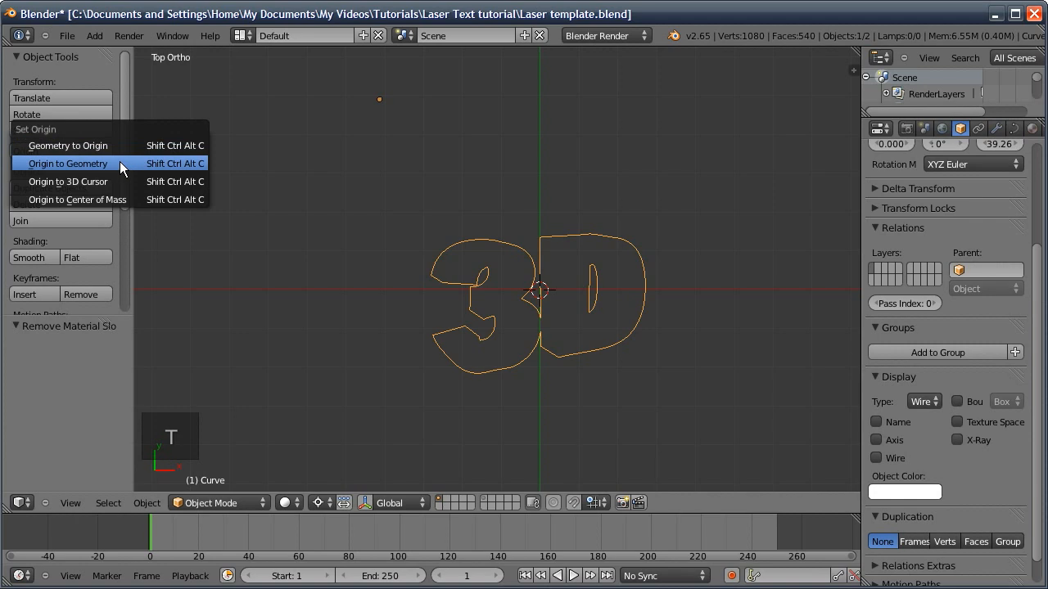
left_click(119, 163)
key("t")
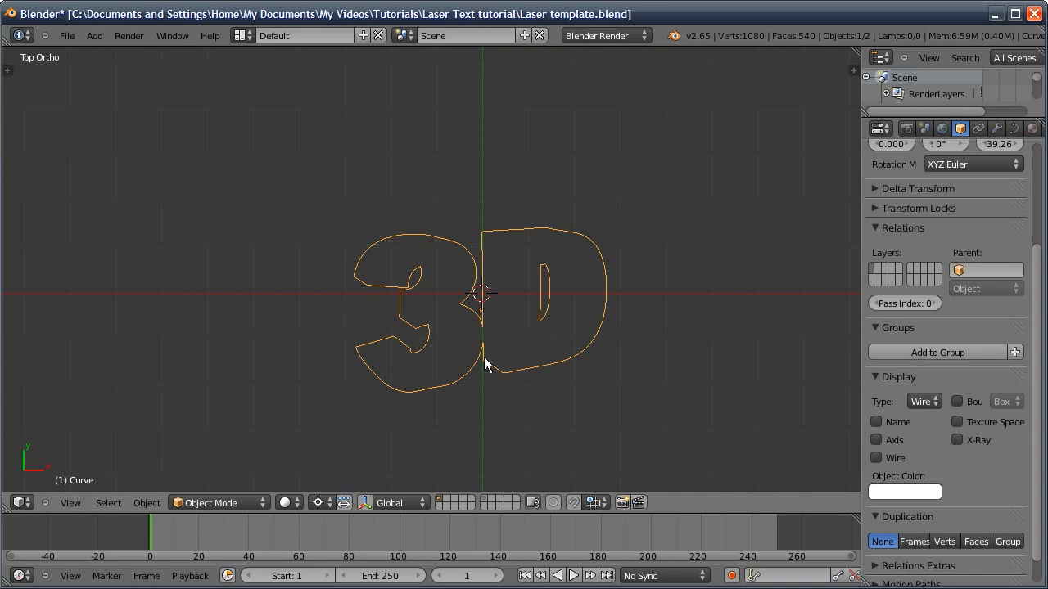
- Add a UV sphere at the 3D cursor and give it smooth shading
middle_click_drag(458, 370, 489, 366, "ctrl")
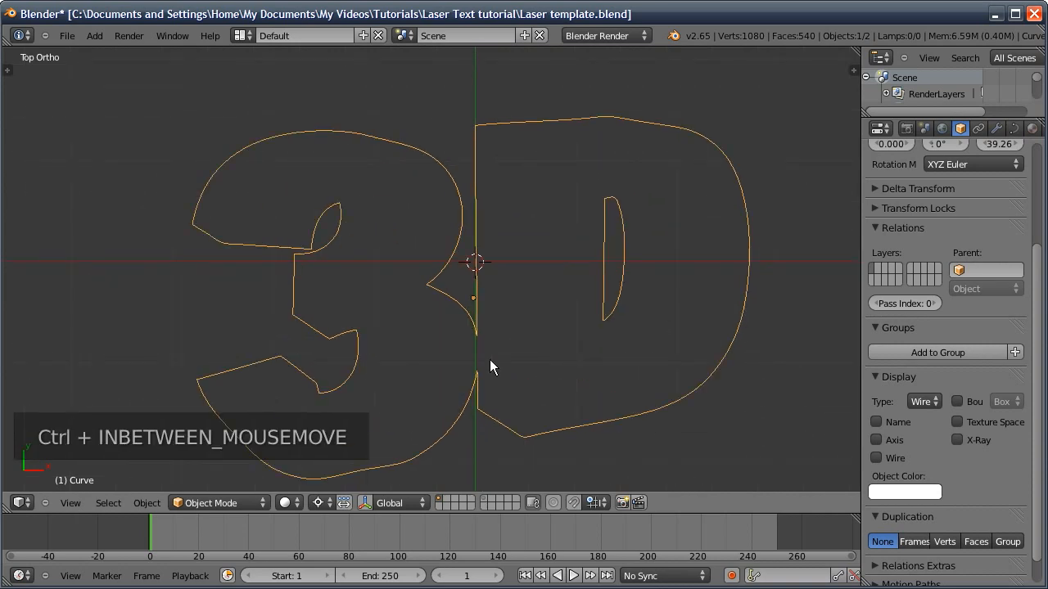
key("shift+a")
mouse_move(478, 281)
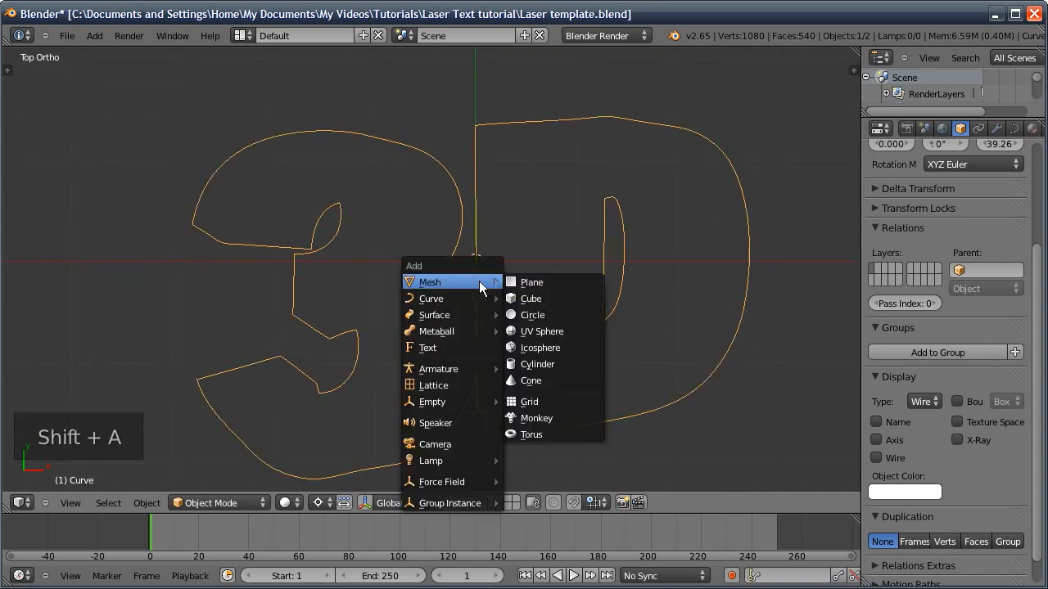
left_click(542, 331)
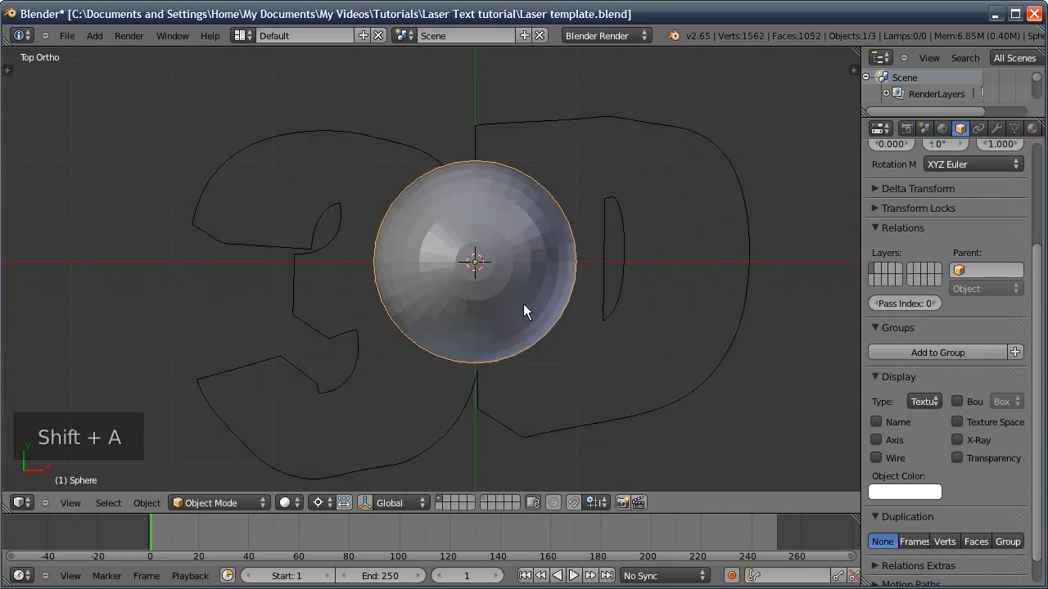
key("t")
left_click(39, 256)
key("t")
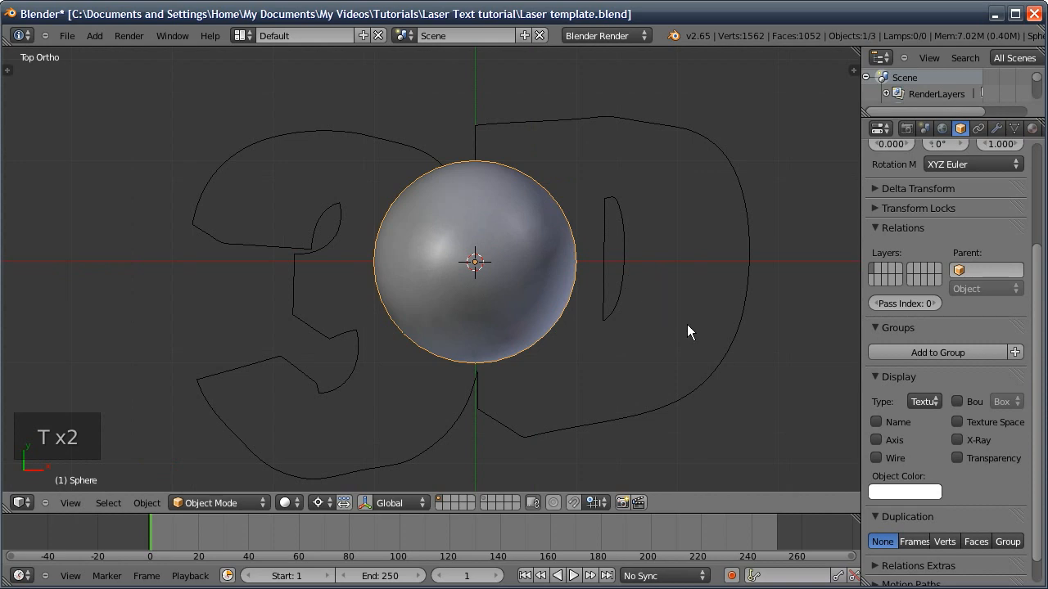
- Scale the sphere down uniformly to about 0.109
key("s")
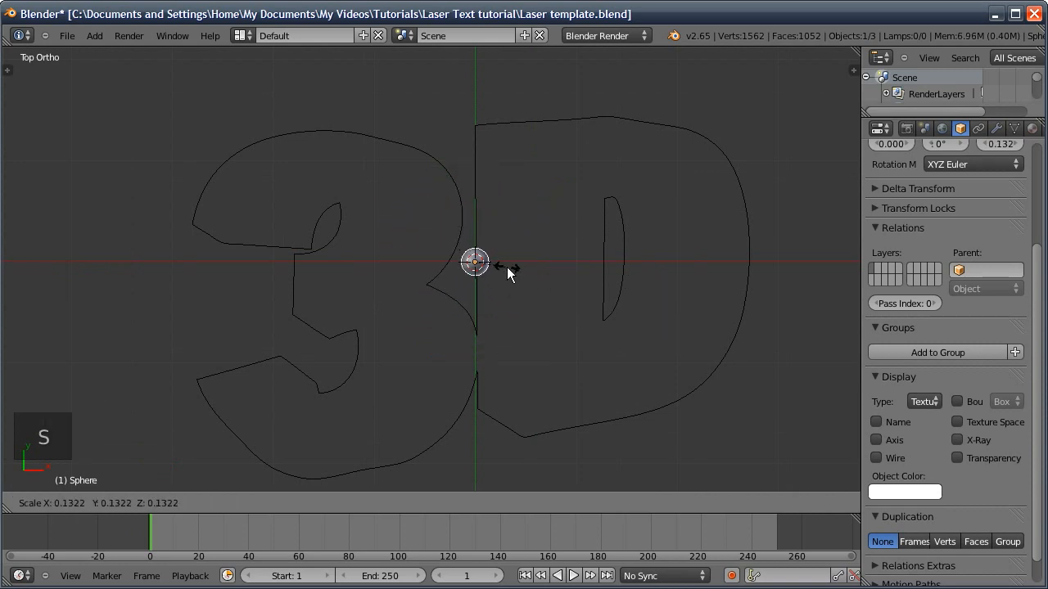
left_click(479, 266)
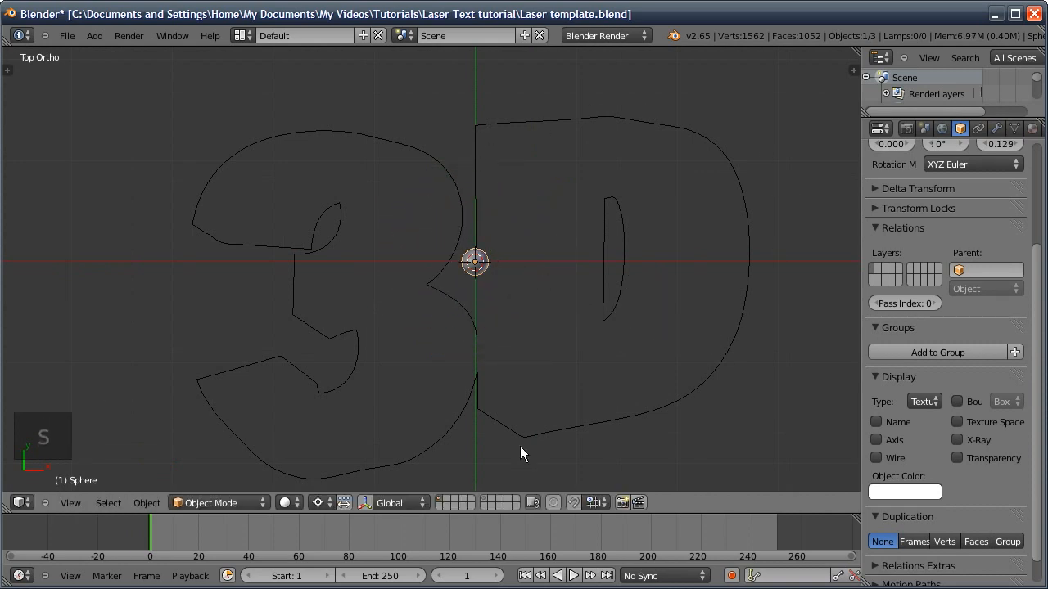
key("s")
left_click(599, 344)
key("s")
left_click(595, 378)
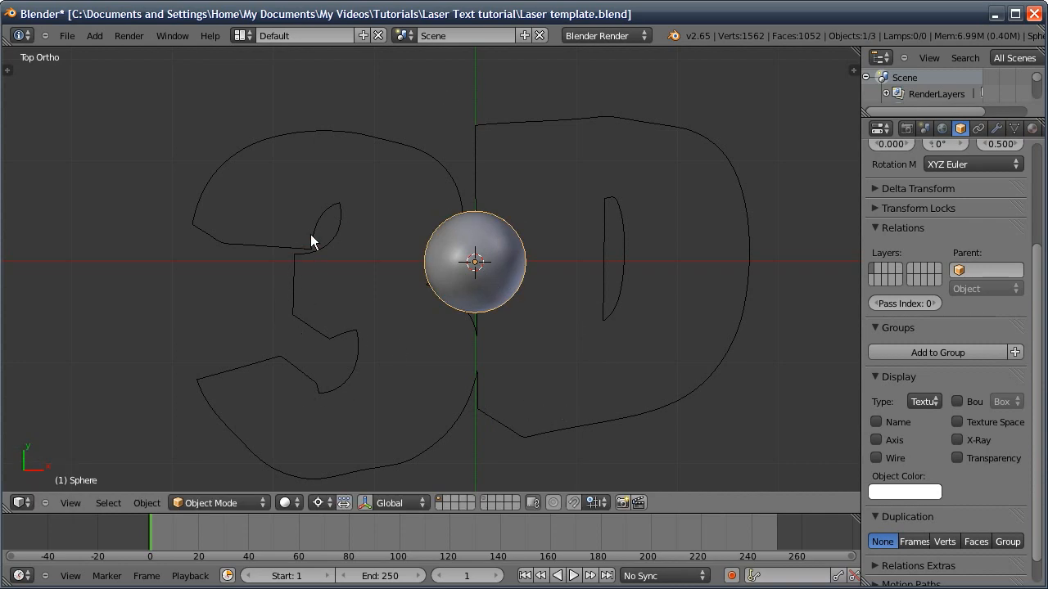
key("s")
left_click(502, 274)
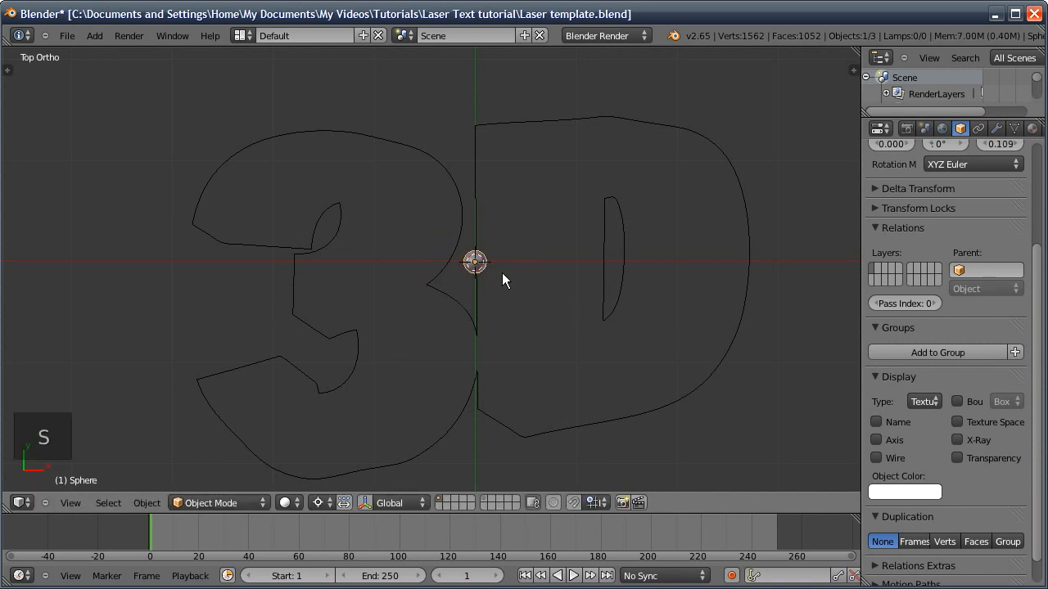
- Shrink the sphere further to a scale of about 0.08, checking its size in the top view
key("KP_1")
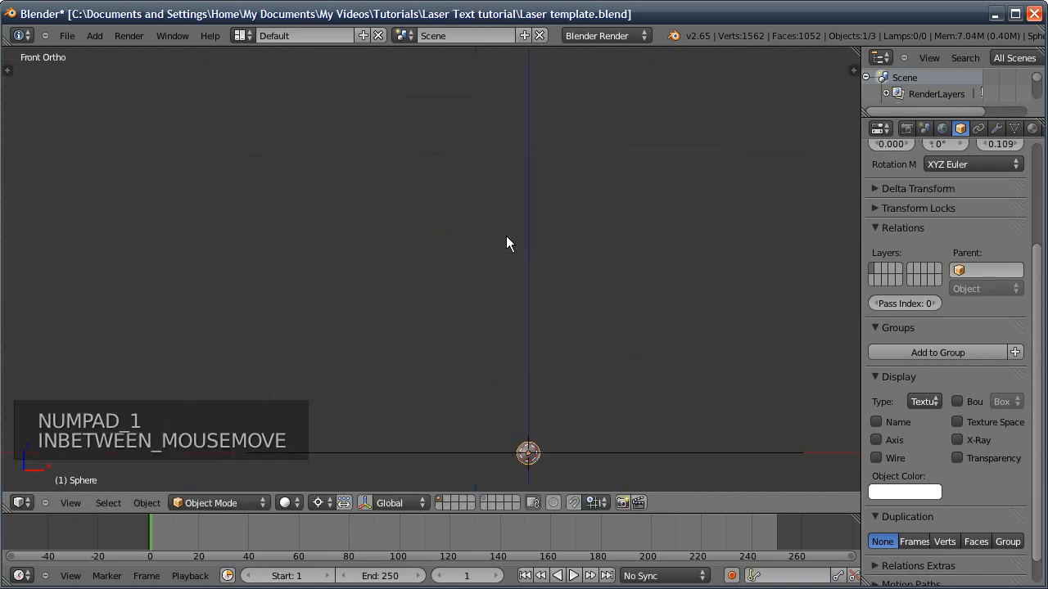
key("KP_7")
middle_click_drag(527, 322, 535, 353, "ctrl")
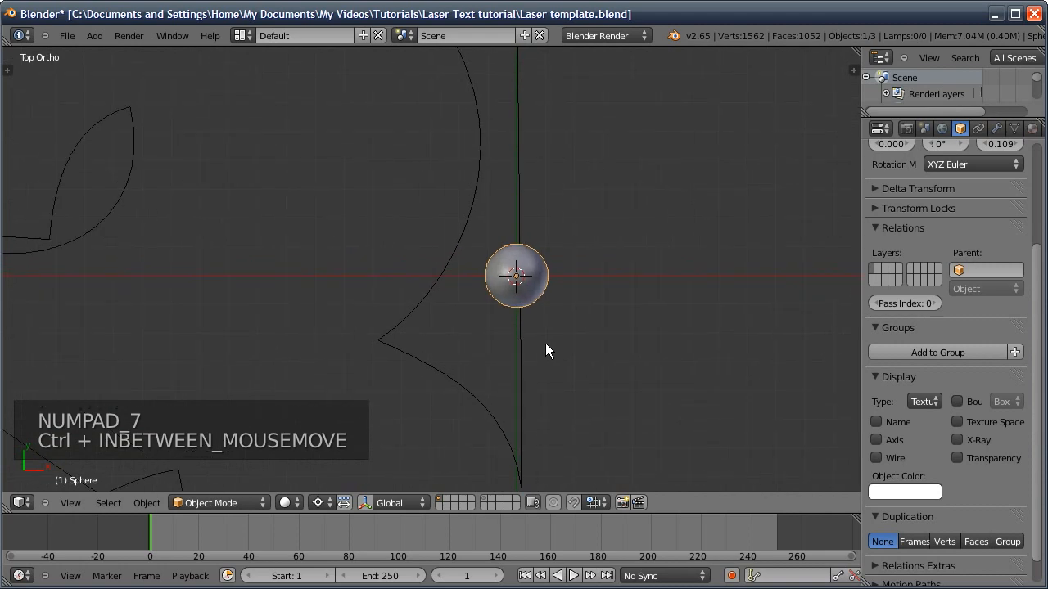
key("s")
left_click(606, 336)
- Add a Follow Path constraint to the sphere with the text outline, Curve, as its target
middle_click_drag(605, 335, 621, 365, "ctrl")
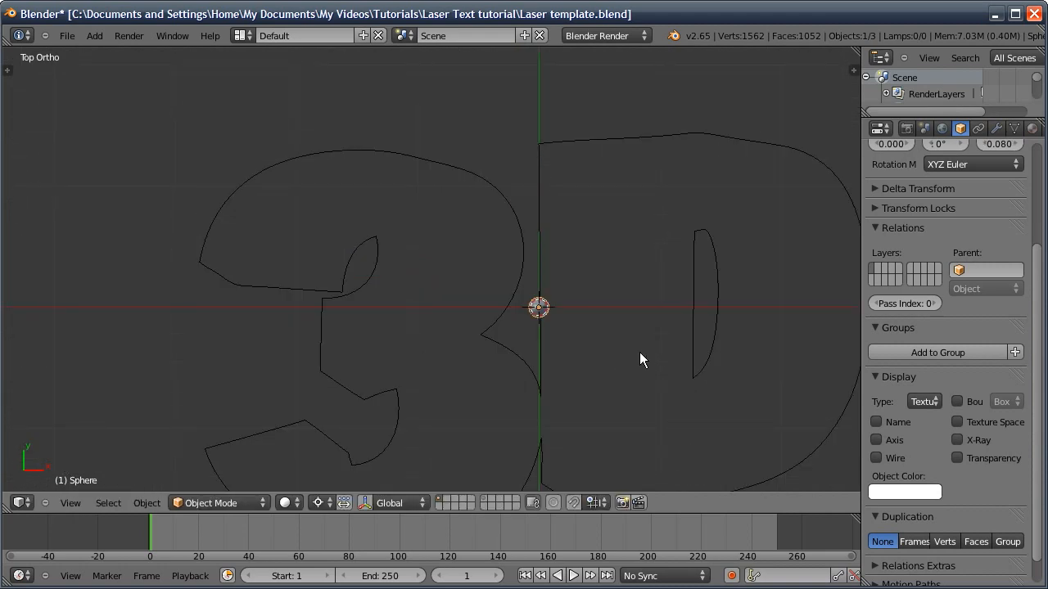
left_click(978, 128)
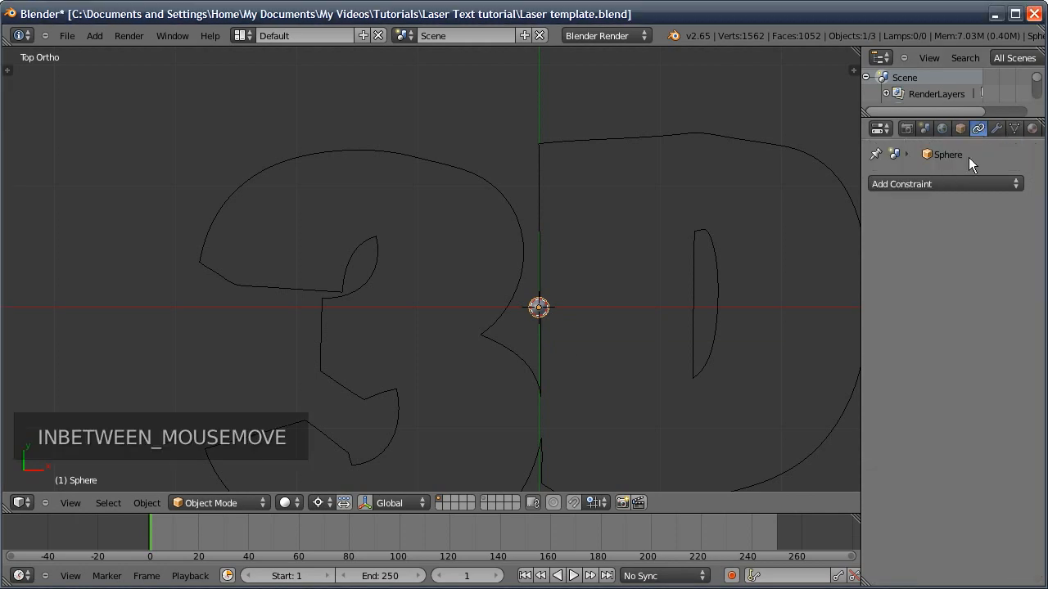
left_click(900, 184)
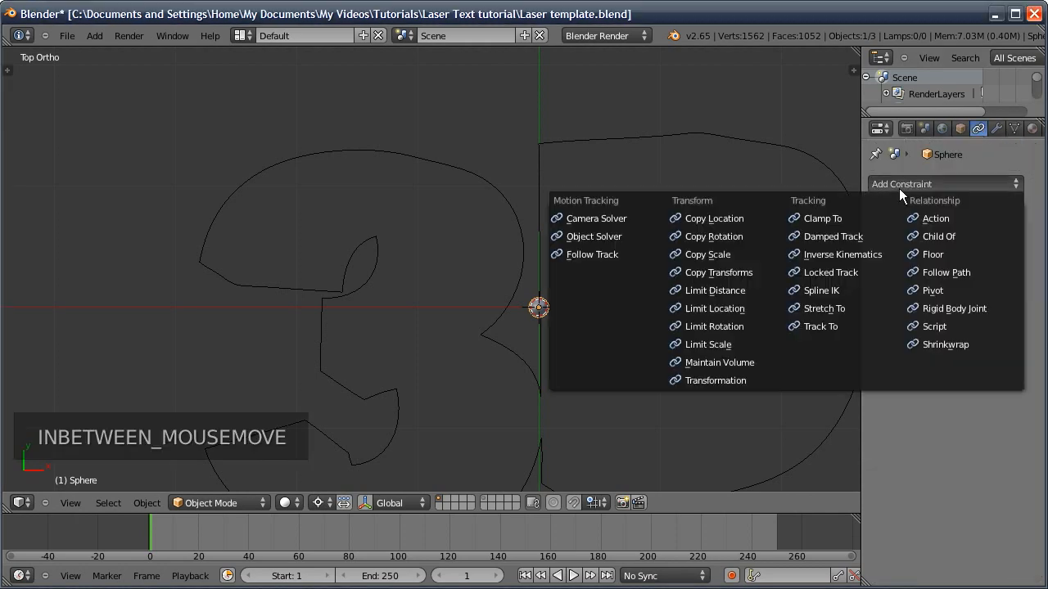
left_click(943, 271)
left_click(952, 244)
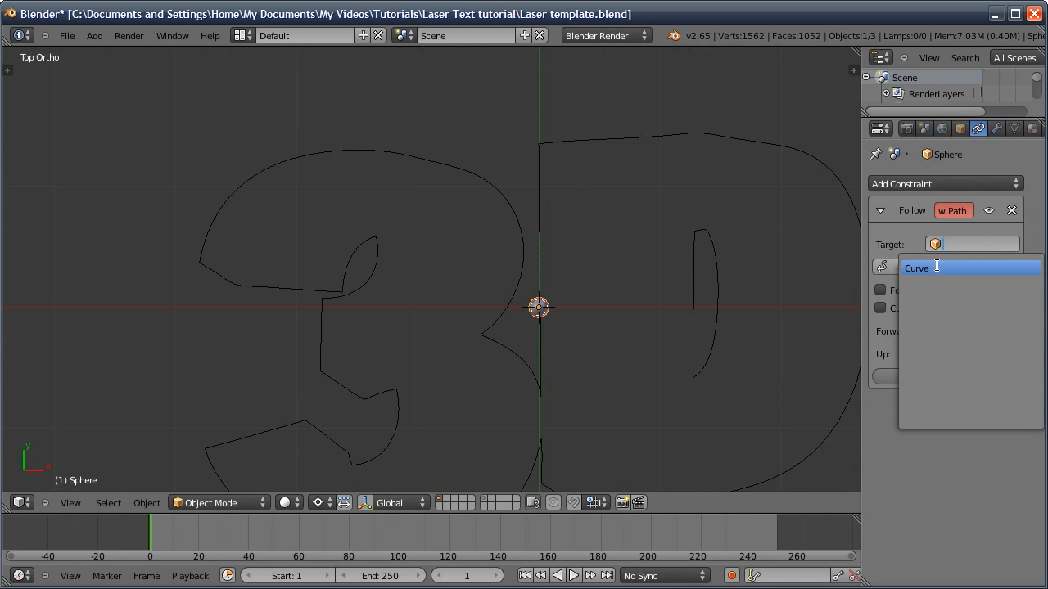
left_click(941, 270)
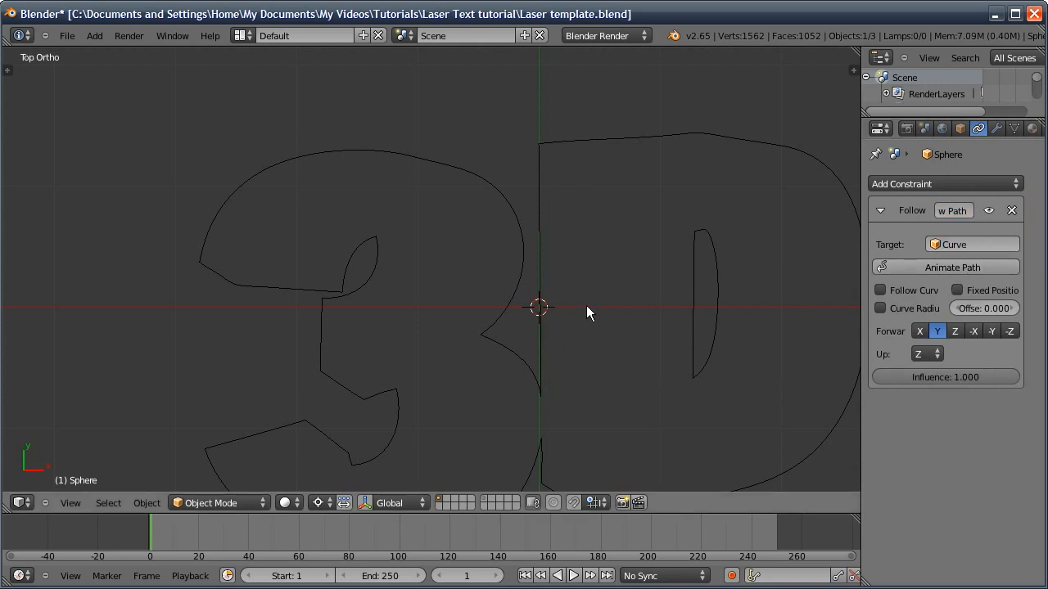
- Set the path animation evaluation time of the text outline curve to about 102.8
scroll(555, 326, "down", 1)
middle_click_drag(550, 348, 495, 306, "shift")
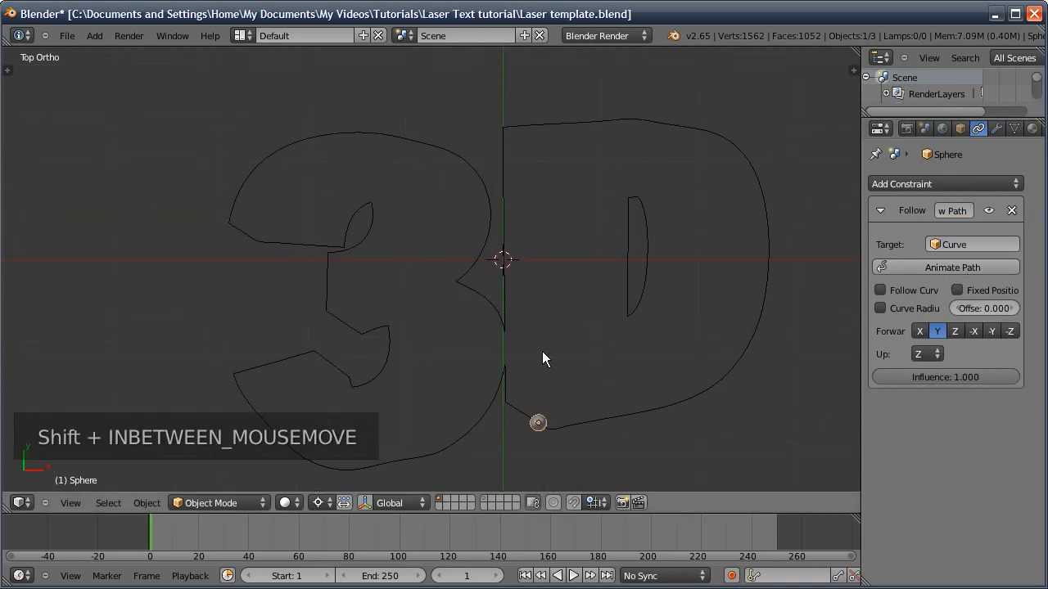
right_click(619, 417)
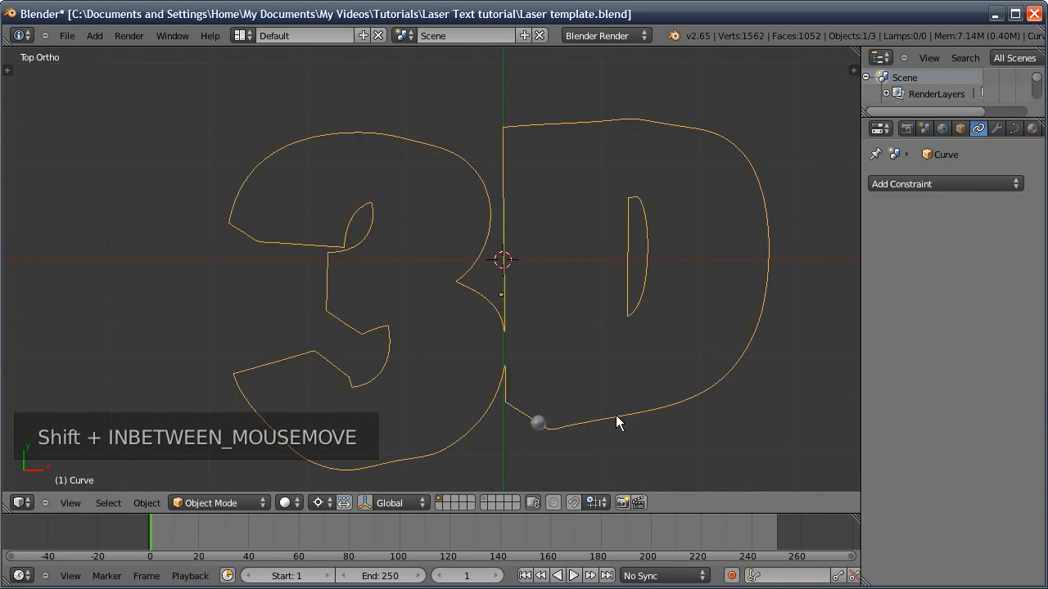
left_click(1014, 128)
scroll(948, 395, "down", 2)
scroll(898, 495, "down", 2)
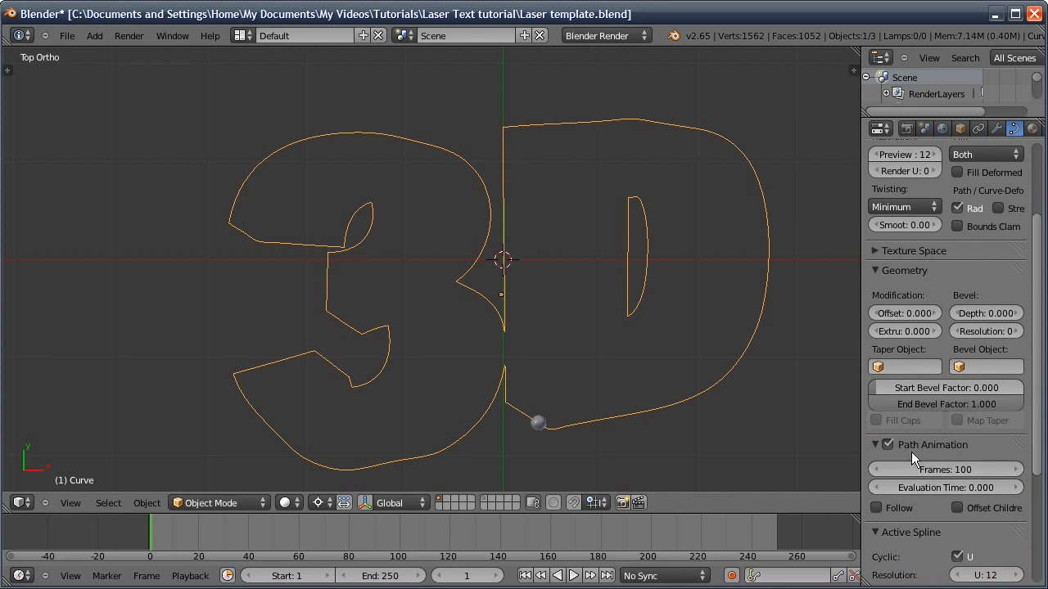
left_click_drag(894, 485, 945, 499)
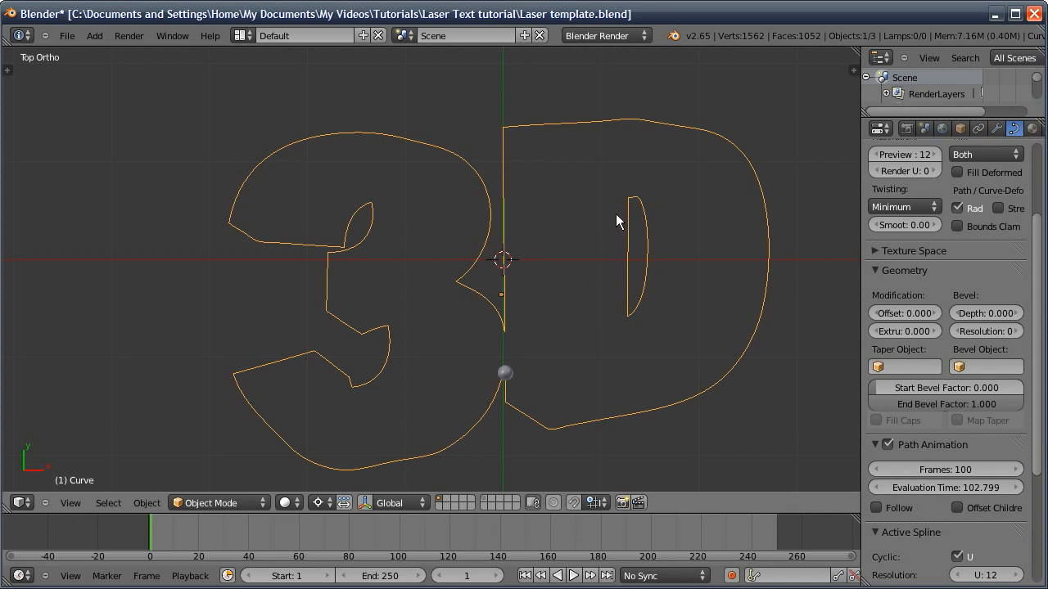
- Separate the inner outline of the letter D from the text curve into its own object
key("Tab")
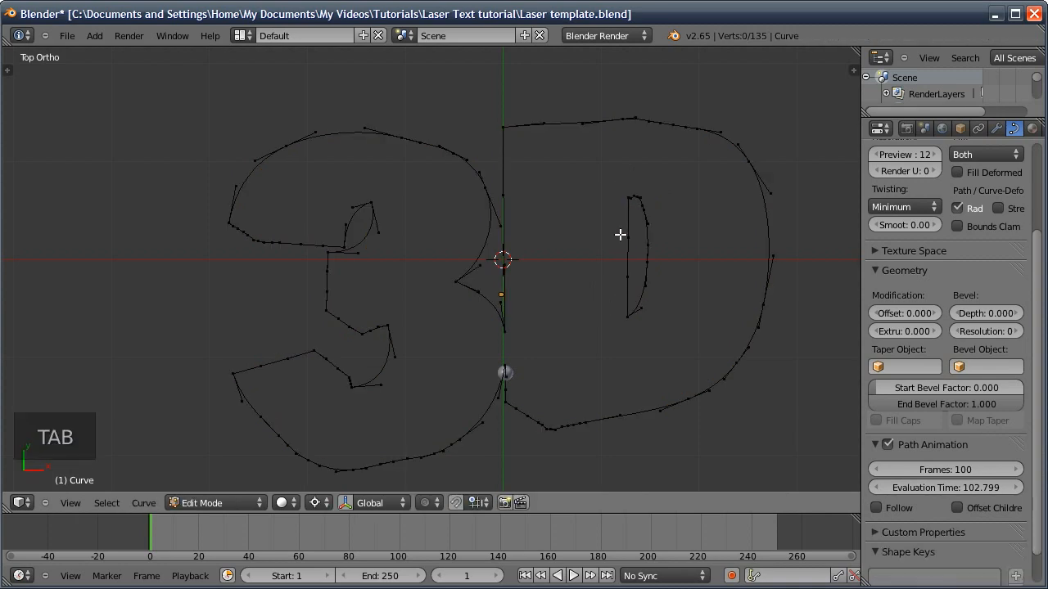
right_click(624, 203)
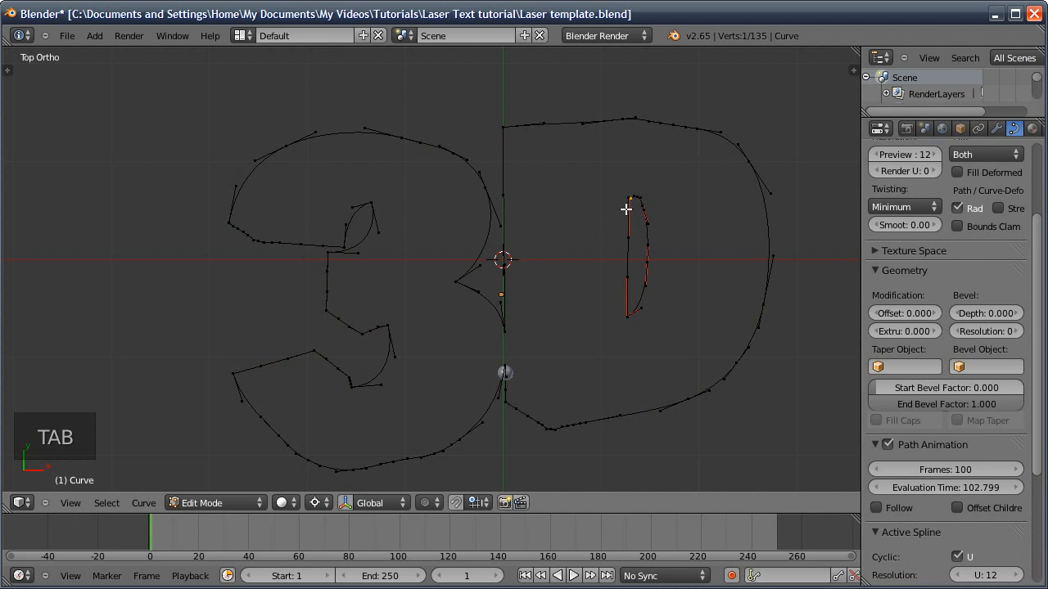
key("l")
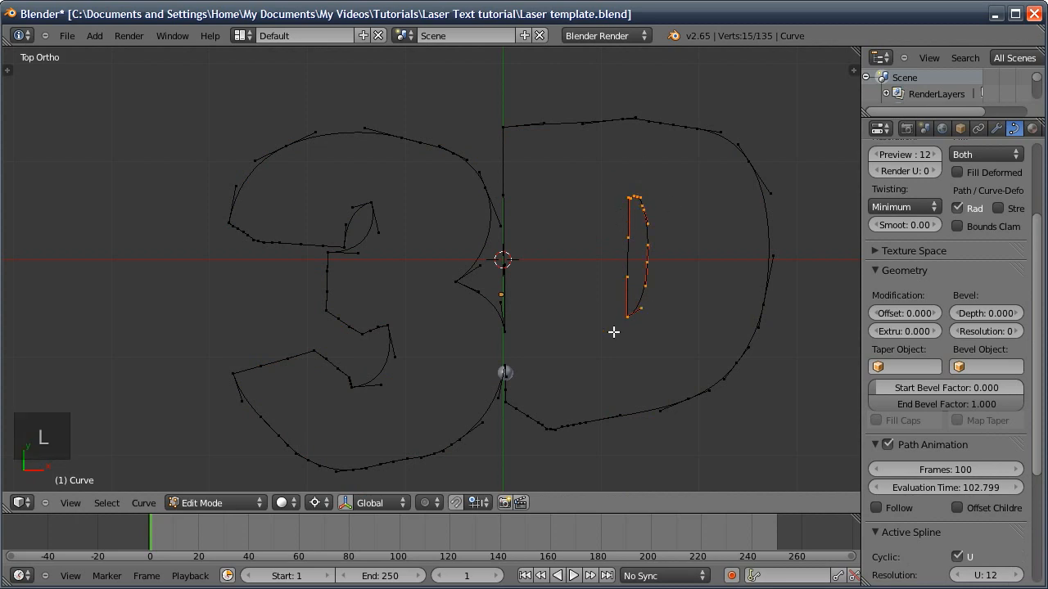
key("p")
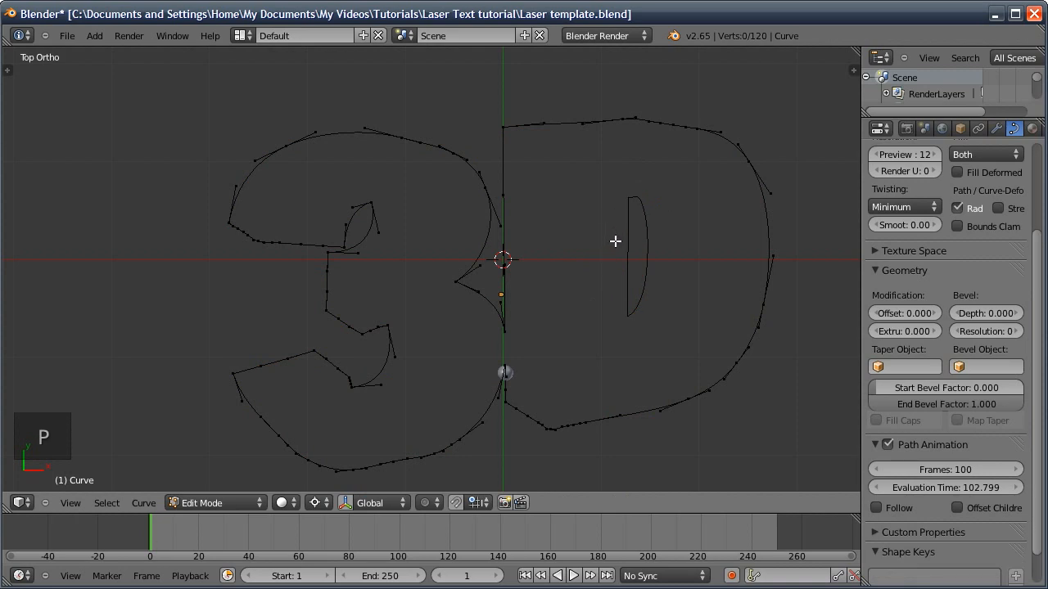
key("Tab")
right_click(627, 254)
right_click(703, 381)
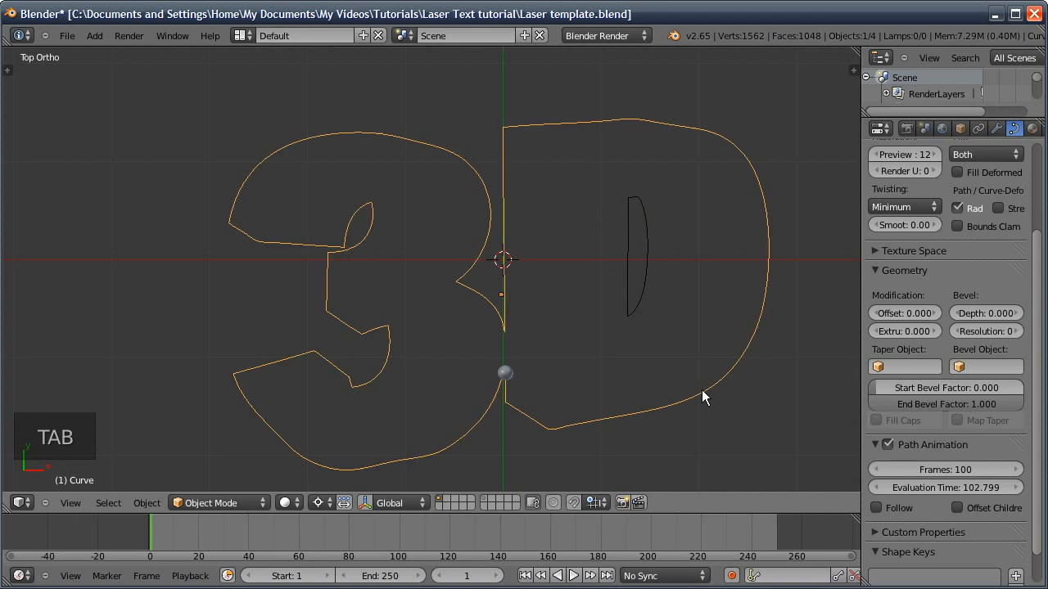
- Add a second Follow Path constraint to the sphere with the separated inner outline, Curve.001, as its target
right_click(514, 366)
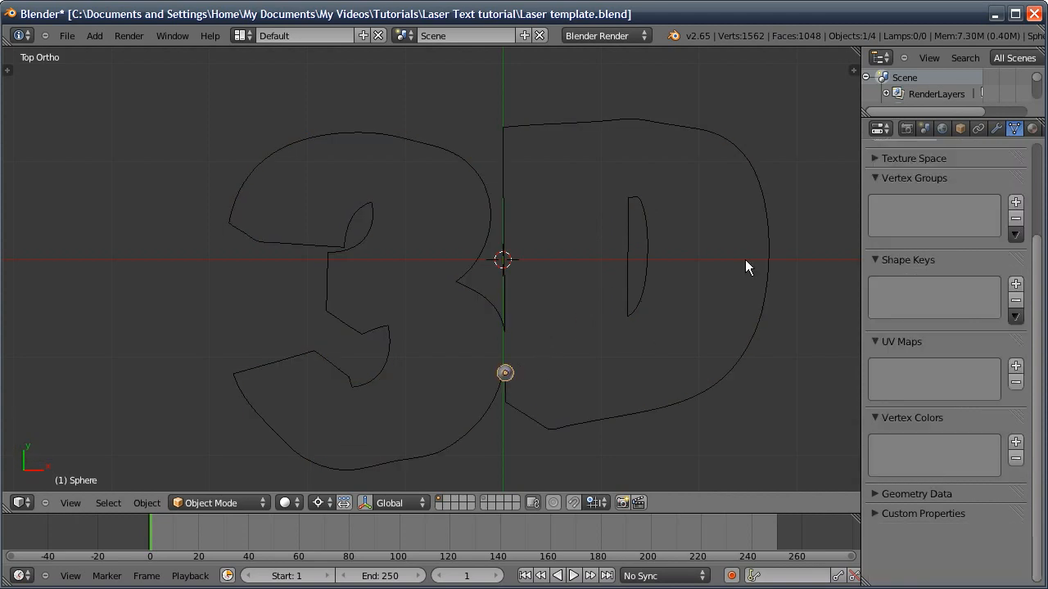
left_click(979, 128)
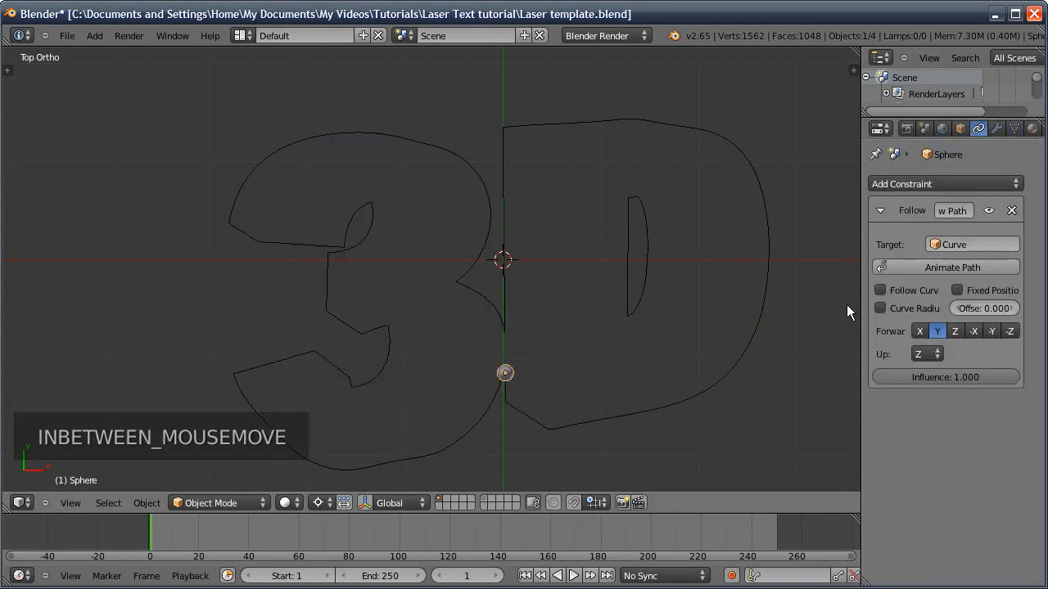
left_click(904, 185)
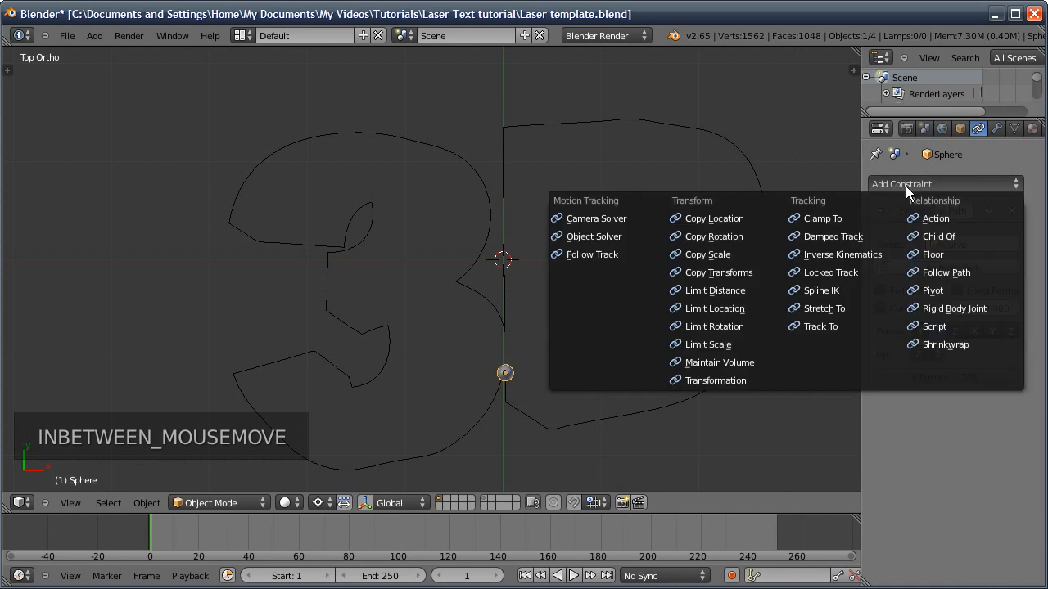
left_click(943, 270)
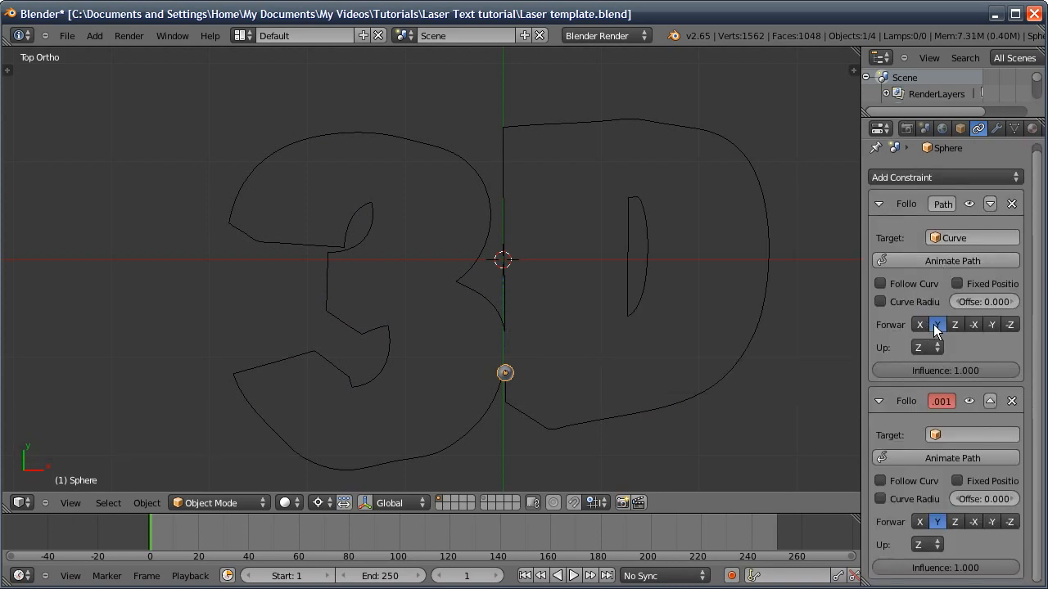
left_click(957, 439)
left_click(917, 284)
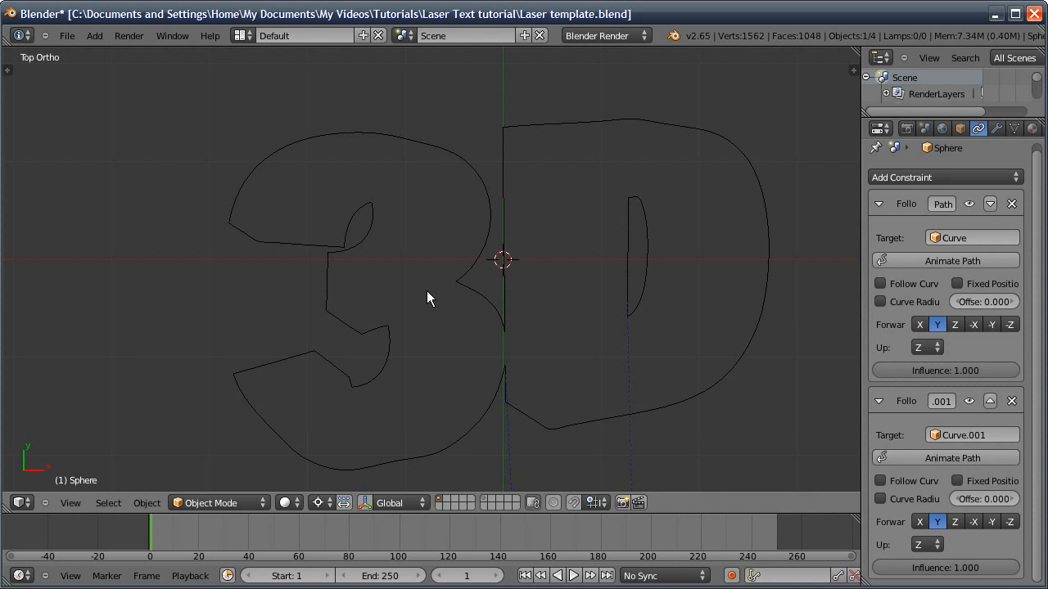
- Disable the sphere's first Follow Path constraint and set the evaluation time of the D's inner outline to about -2.56
left_click(969, 203)
right_click(642, 221)
left_click(1014, 128)
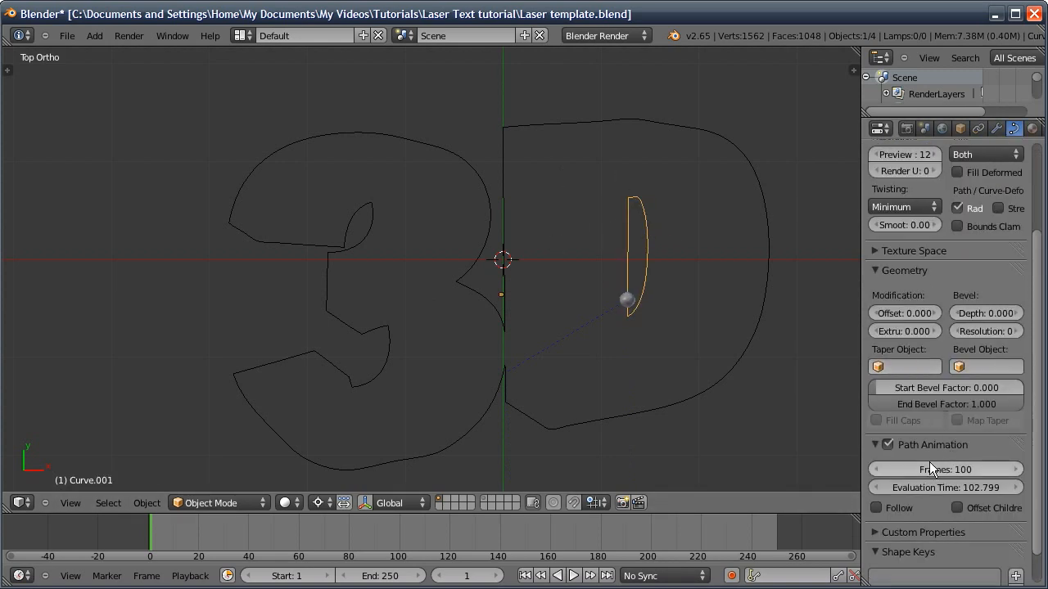
left_click_drag(940, 488, 915, 492)
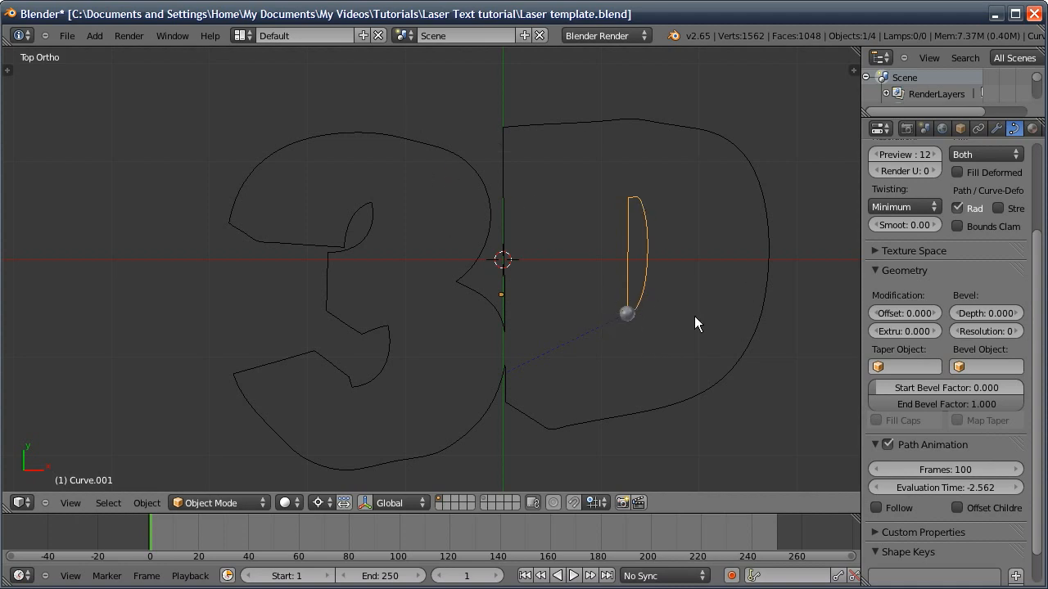
- Add a cube at the centre of the text and scale it down, excluding the Z axis, into a thin column
key("KP_7")
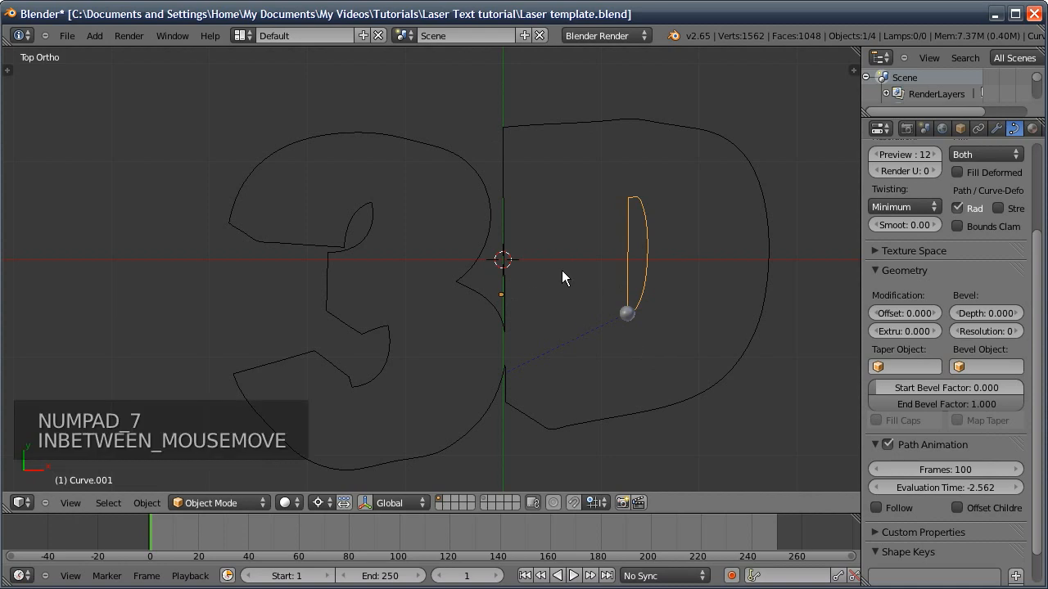
key("shift+a")
mouse_move(526, 271)
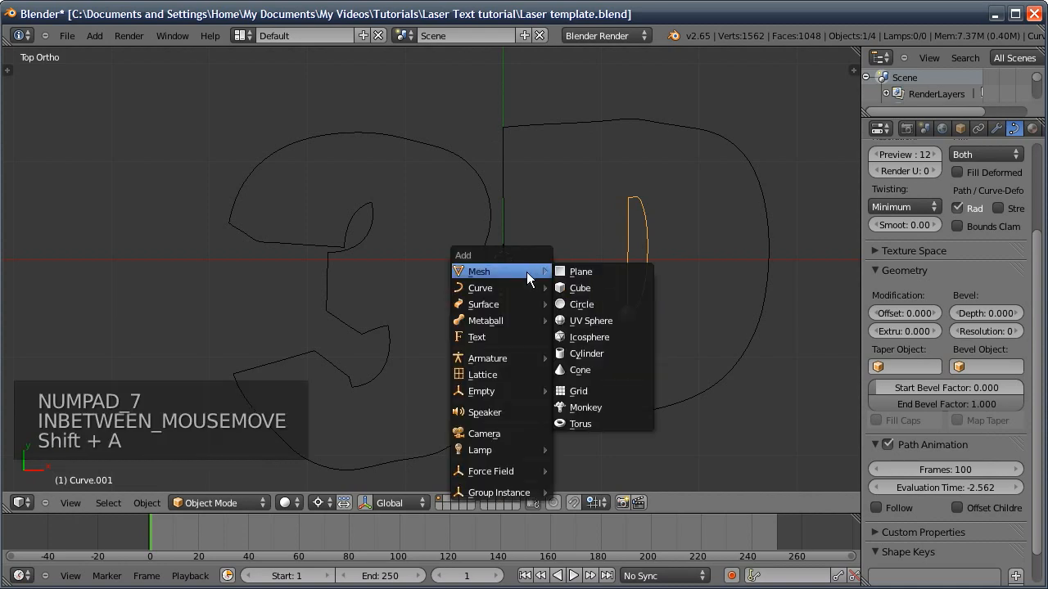
left_click(584, 289)
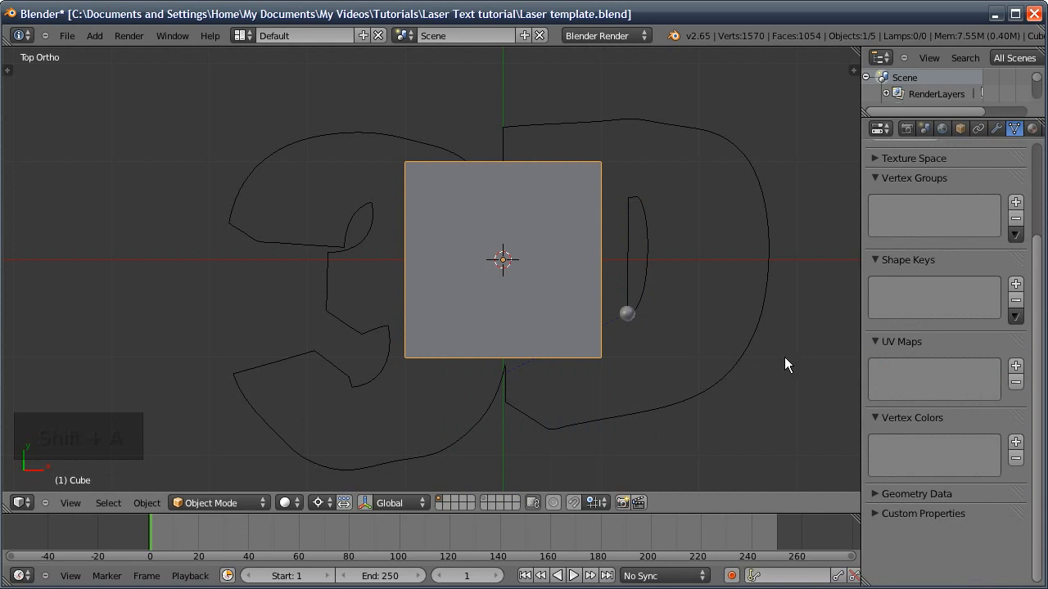
key("s")
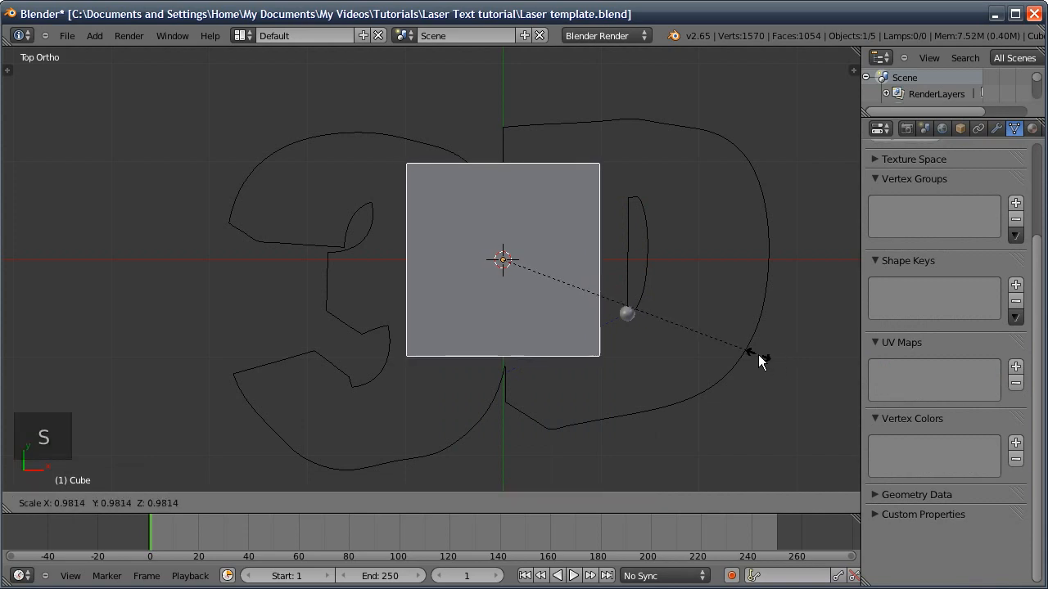
key("shift+z")
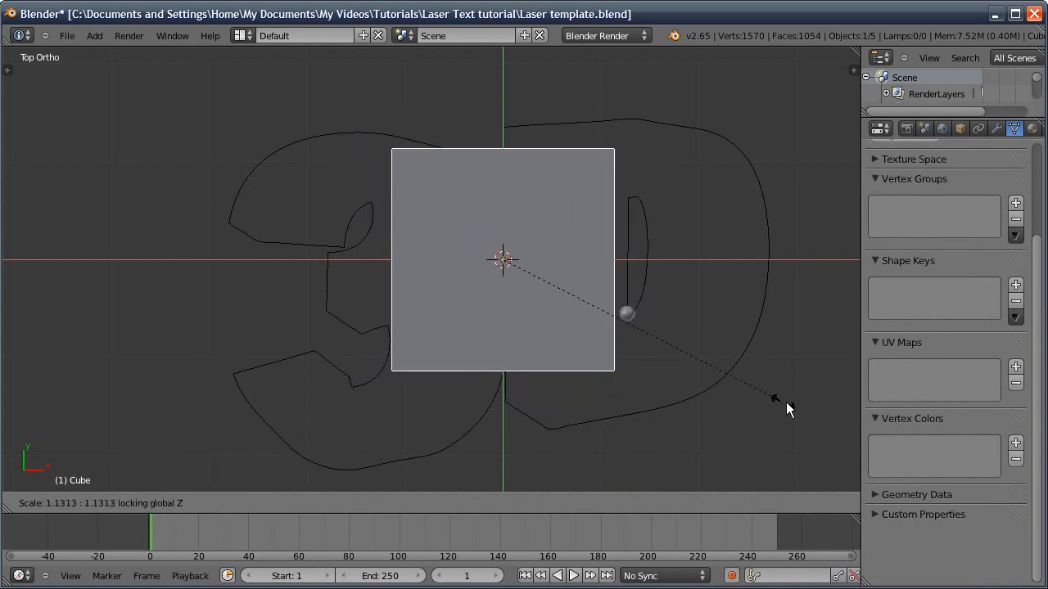
left_click(514, 272)
middle_click_drag(538, 302, 514, 142)
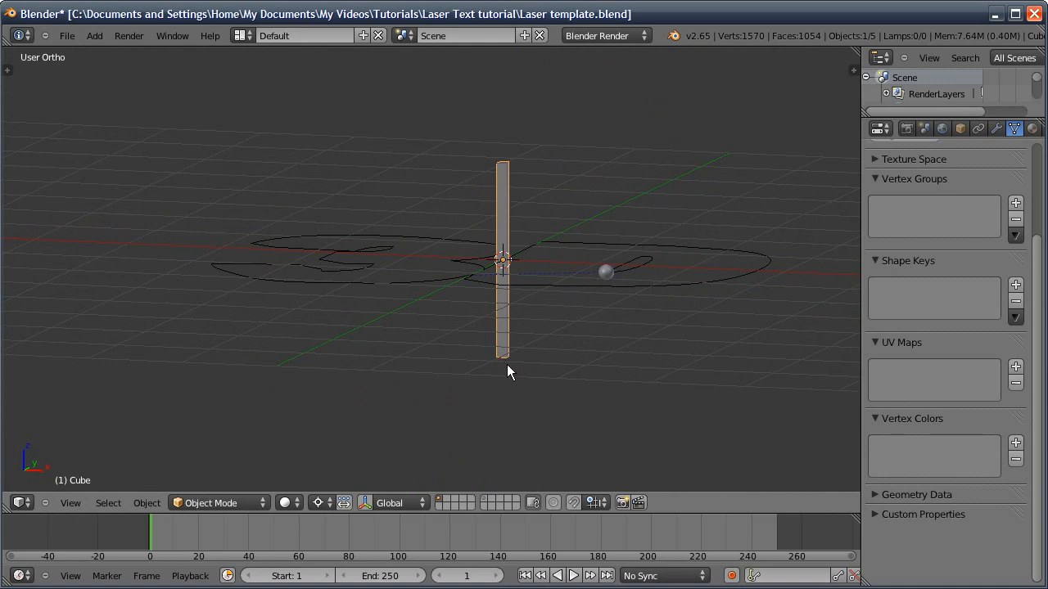
- Stretch the column along Z into a long laser beam, and enlarge it slightly in all directions
key("s")
key("z")
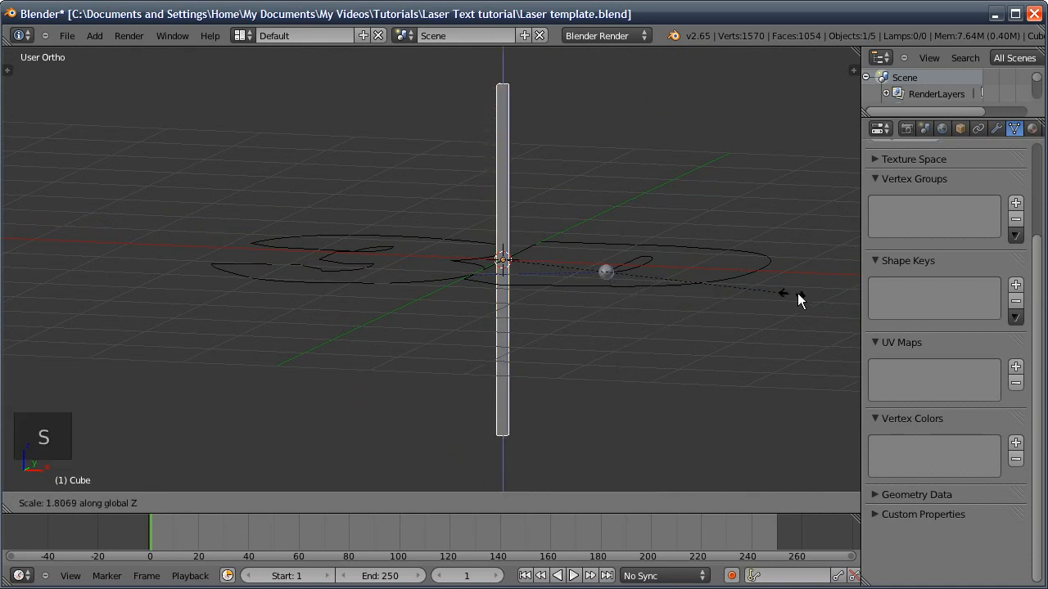
left_click(836, 277)
key("s")
key("z")
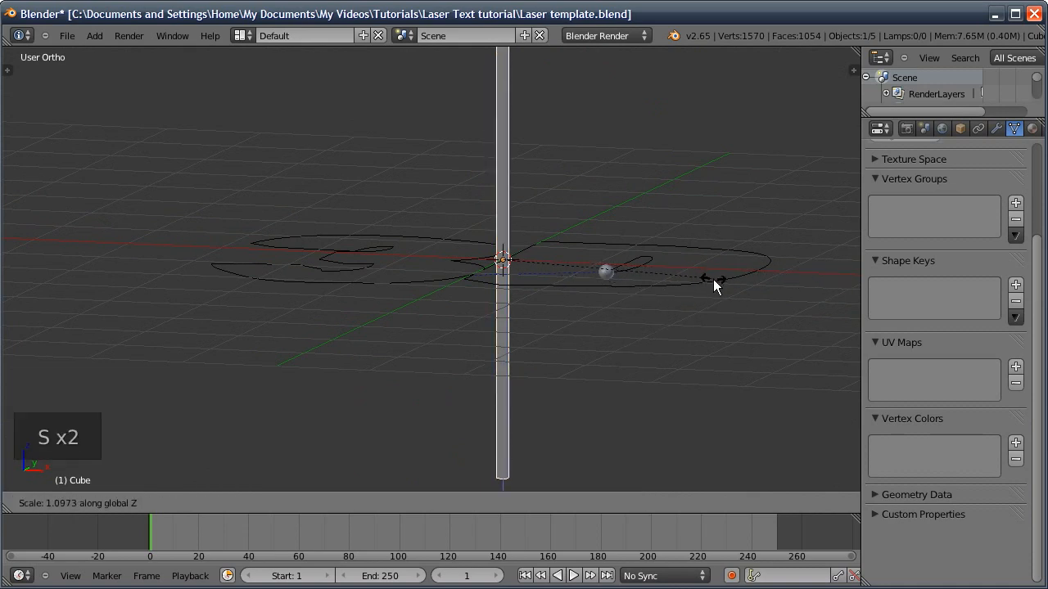
left_click(663, 238)
key("s")
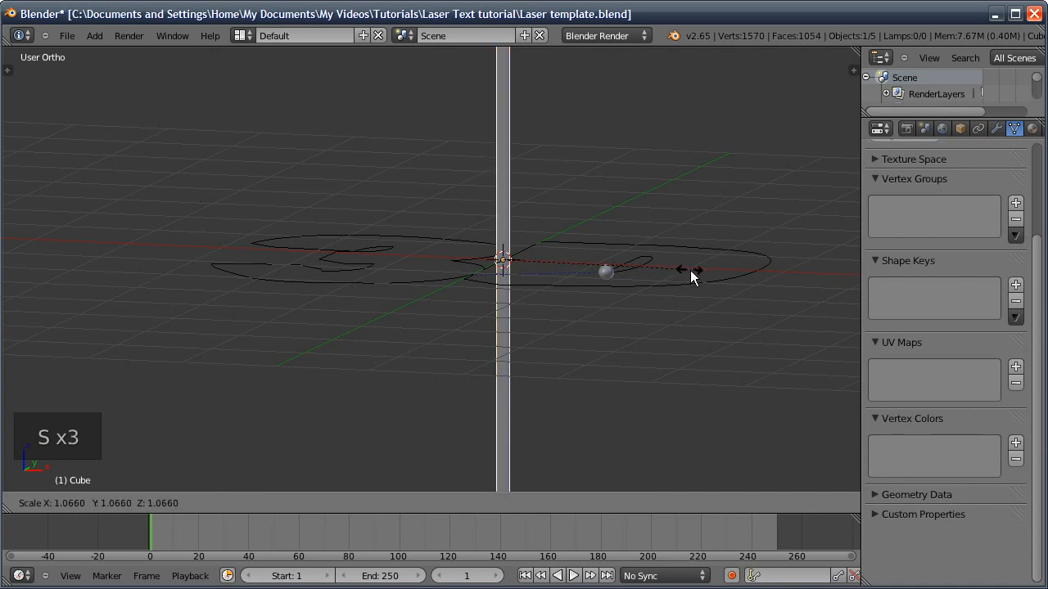
left_click(689, 265)
- Raise the beam along Z in the front view until its lower end sits at the text plane
key("KP_1")
scroll(583, 270, "down", 2)
key("g")
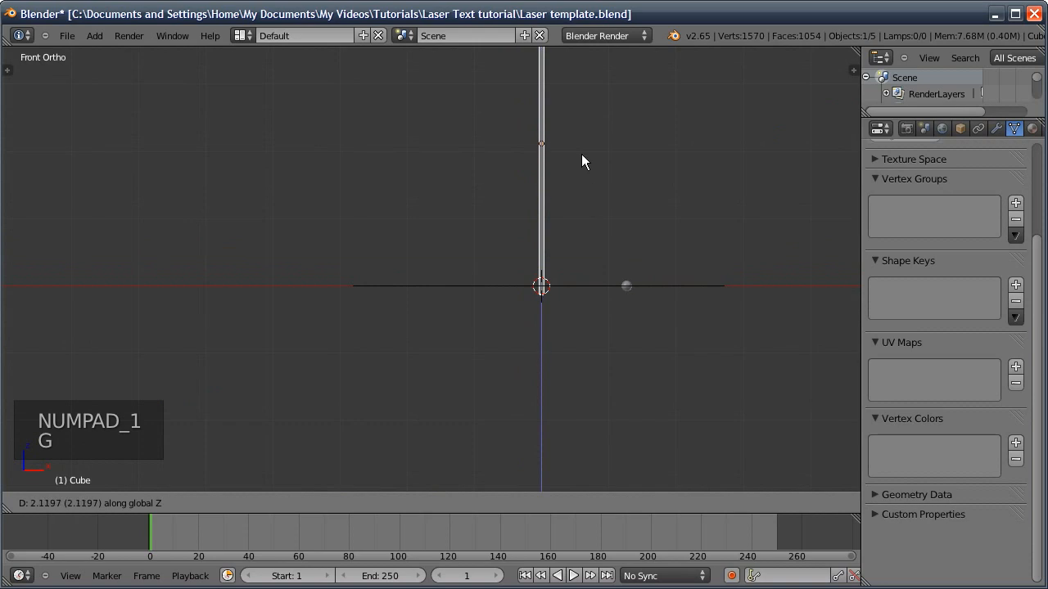
left_click(579, 149)
- Snap the 3D cursor to the four vertices at the beam's upper end
middle_click_drag(500, 162, 521, 315, "shift")
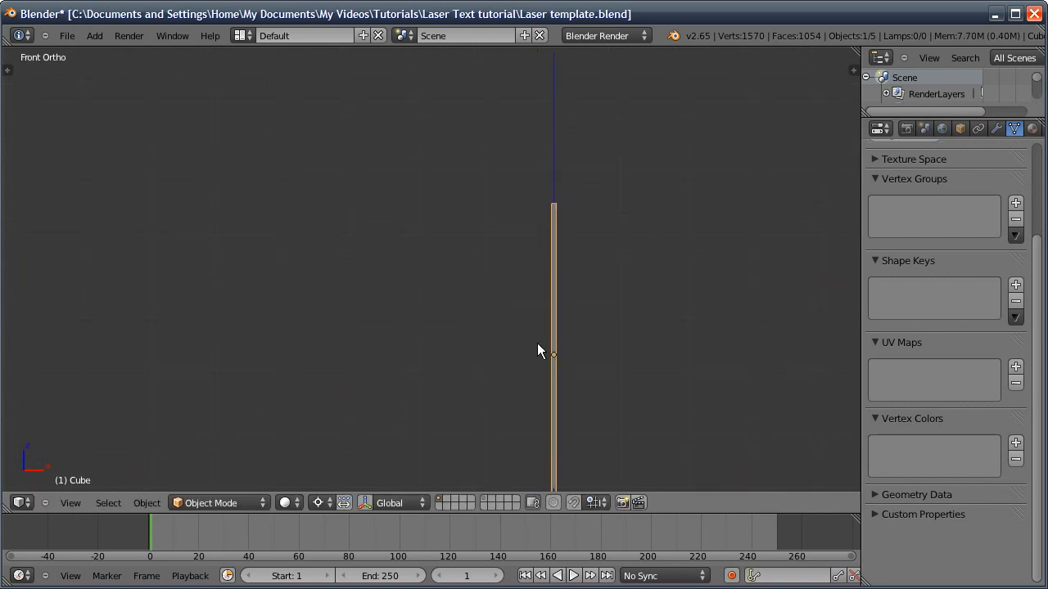
middle_click_drag(554, 216, 564, 250)
key("Tab")
right_click(567, 242)
right_click(549, 218, "shift")
right_click(578, 223, "shift")
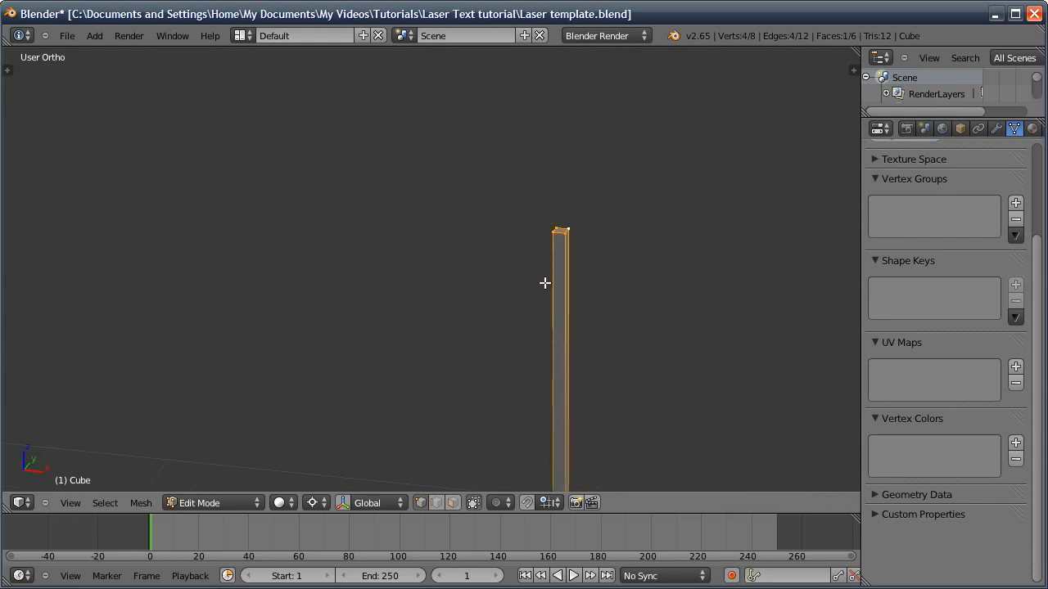
key("t")
key("Tab")
key("Tab")
key("shift+s")
left_click(516, 293)
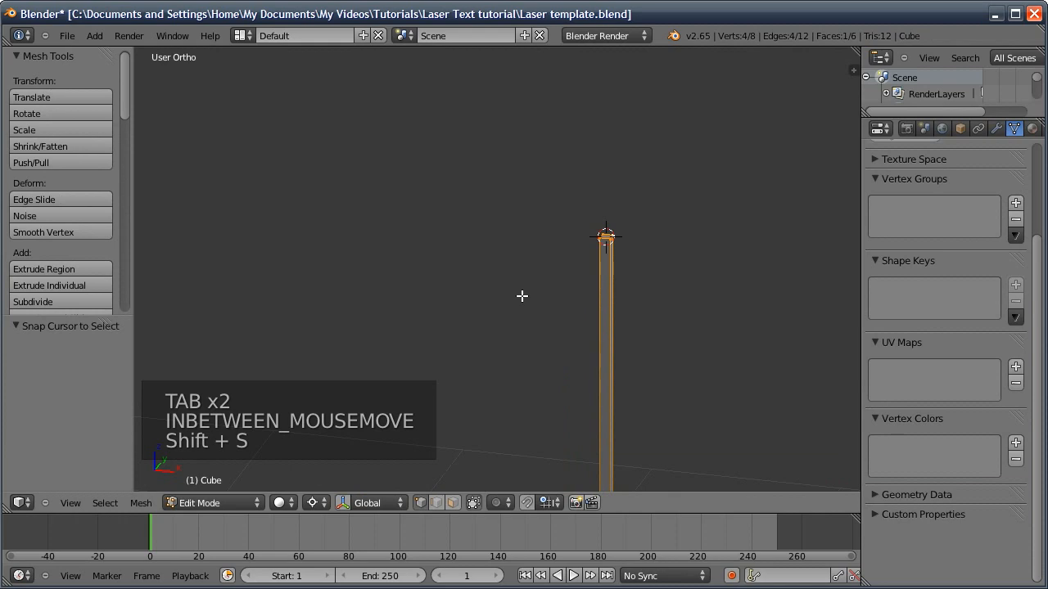
- Set the beam's origin to the 3D cursor at its upper end
key("Tab")
left_click(33, 150)
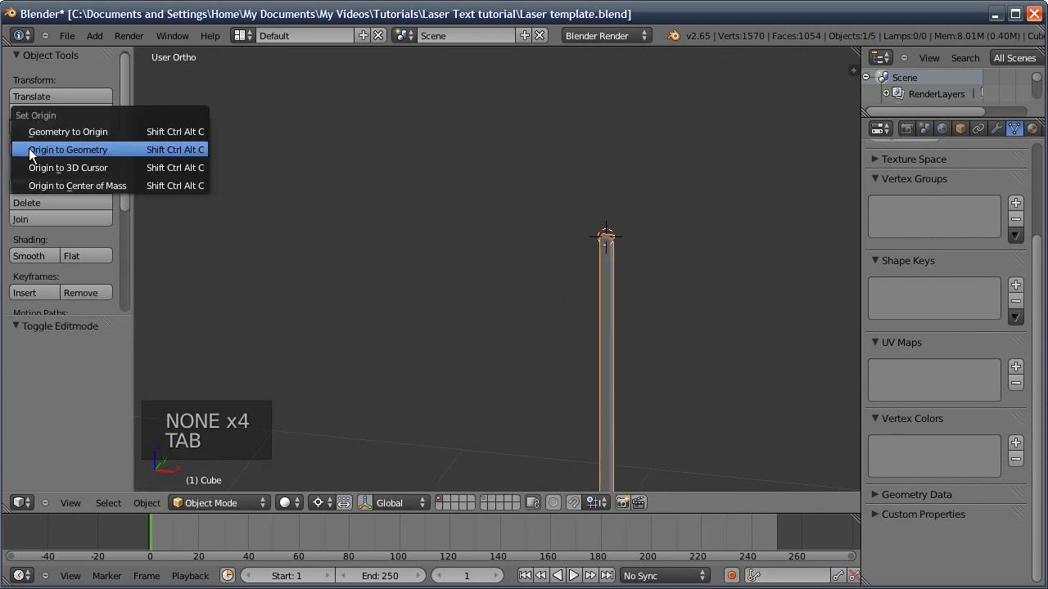
left_click(88, 169)
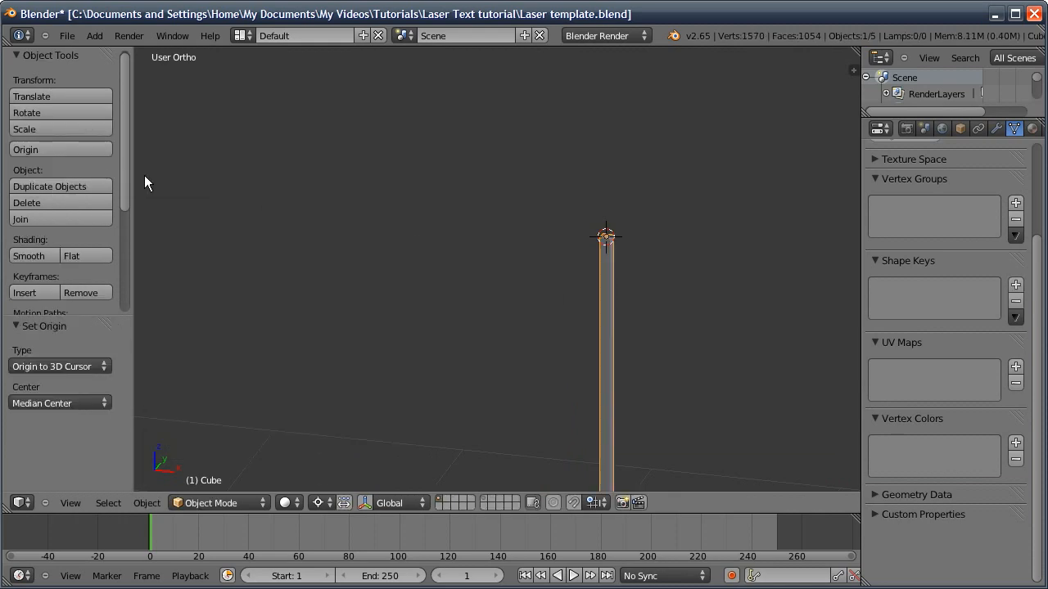
middle_click_drag(637, 265, 533, 293)
key("t")
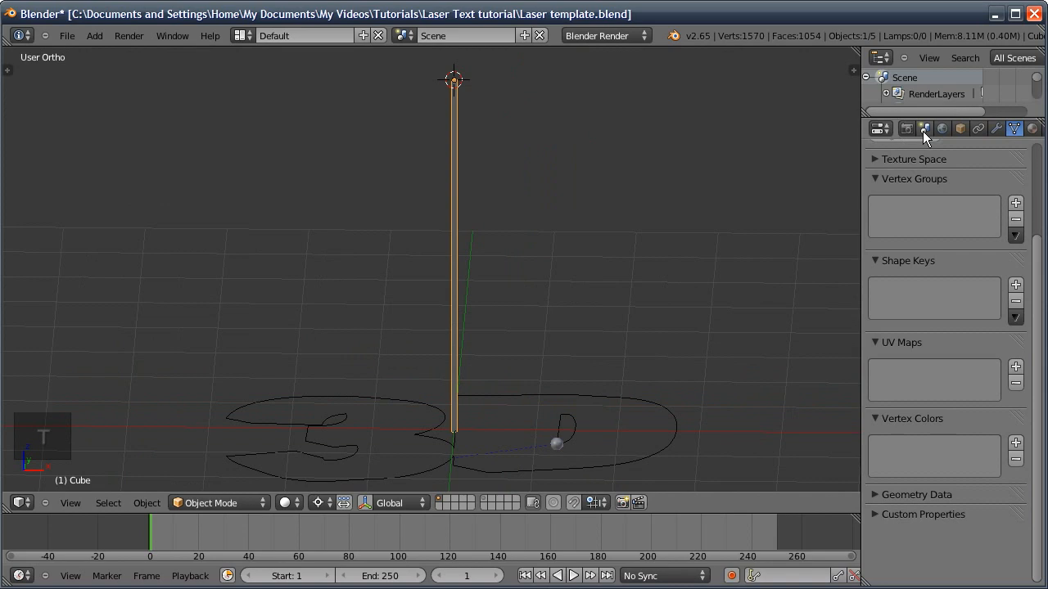
- Add a Stretch To constraint to the beam with Sphere as its target
left_click(977, 129)
left_click(901, 178)
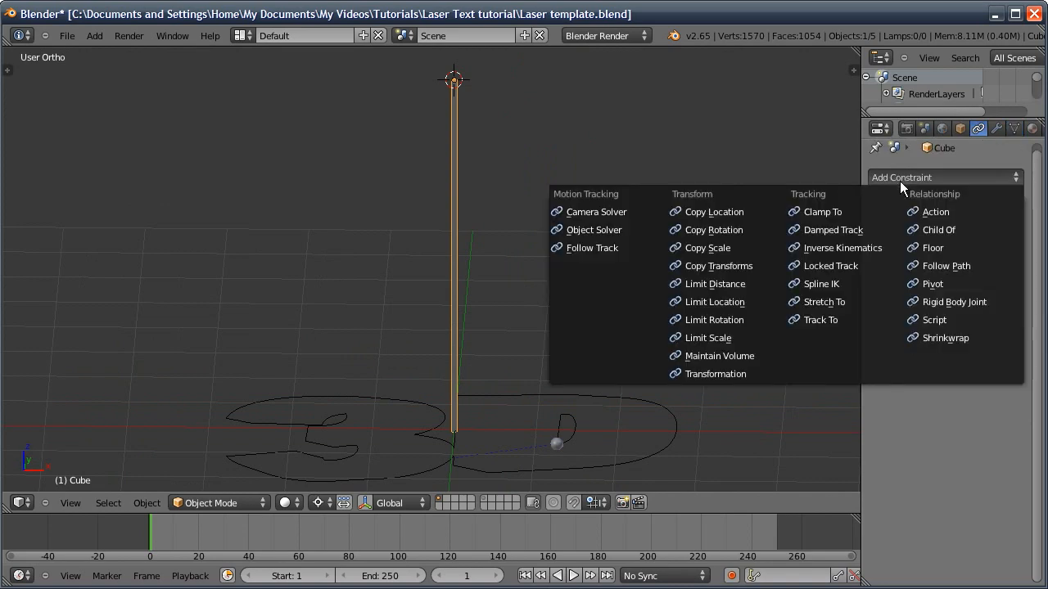
left_click(819, 302)
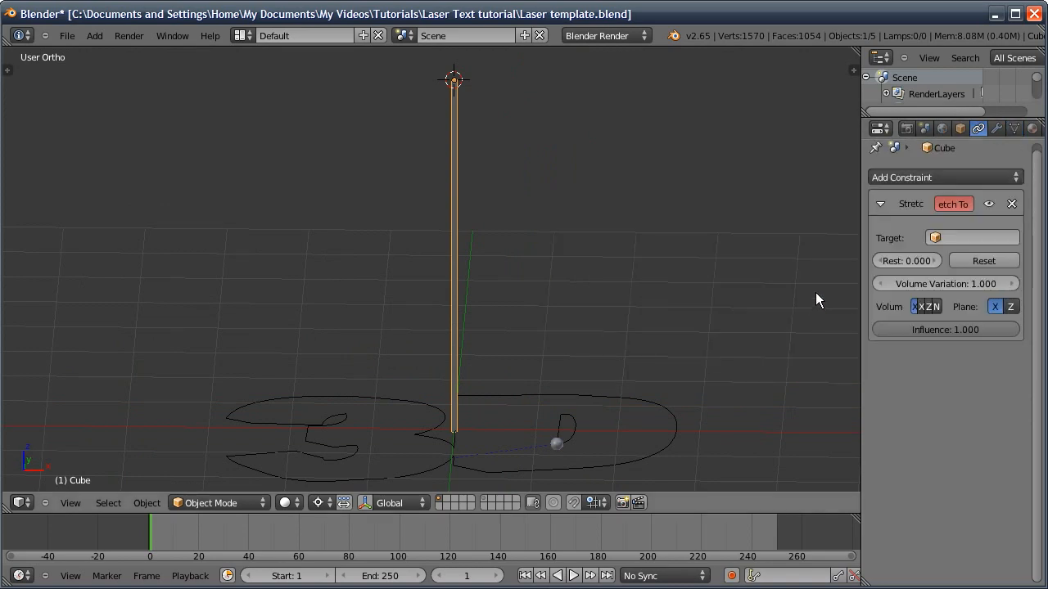
left_click(965, 237)
left_click(925, 344)
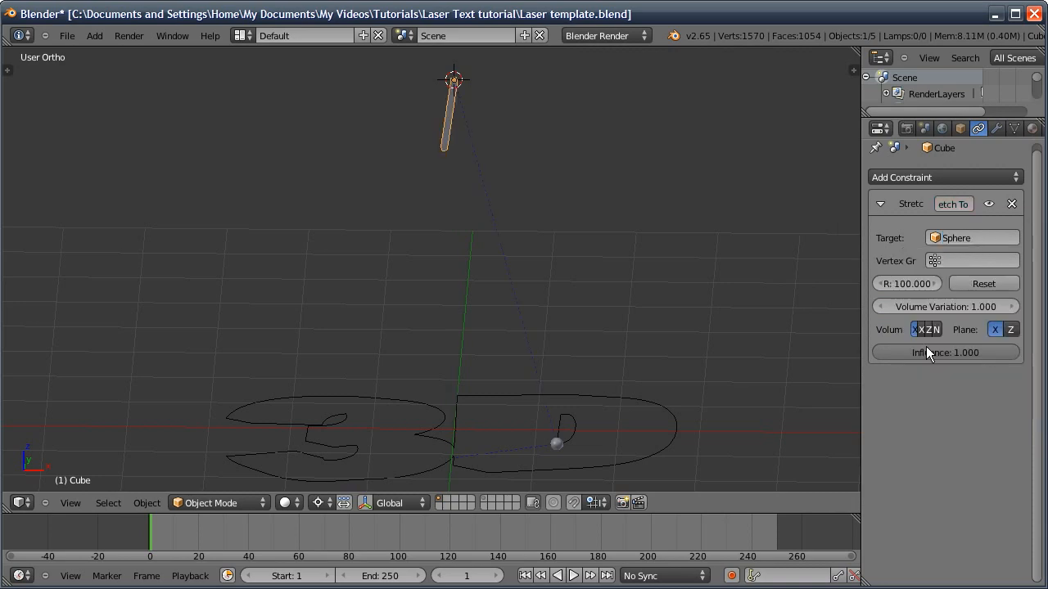
- Select the beam's entire mesh for editing and disable its Stretch To constraint
middle_click_drag(606, 246, 559, 279)
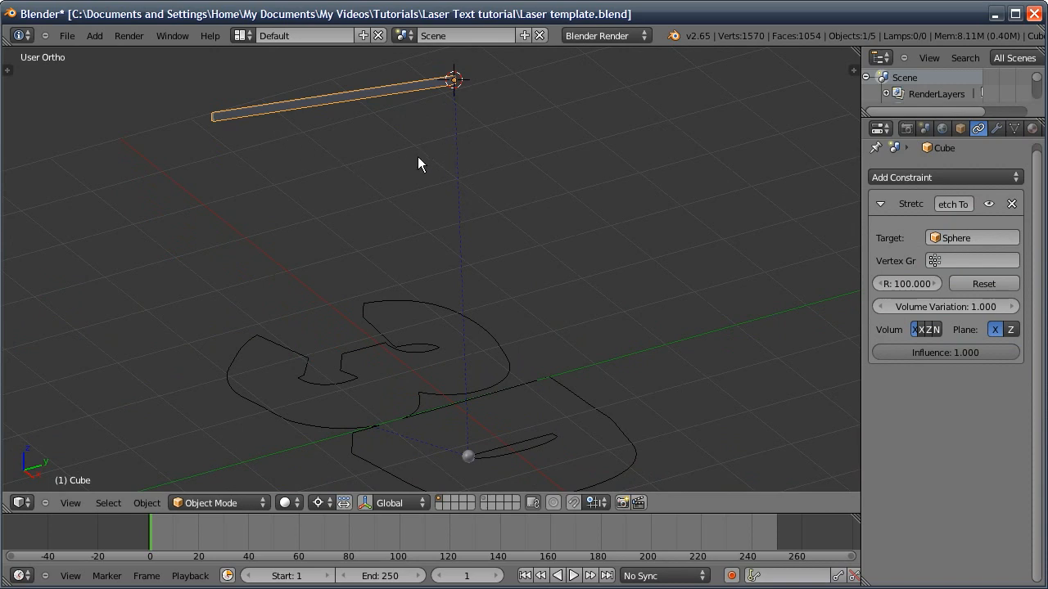
key("Tab")
key("a")
key("a")
key("a")
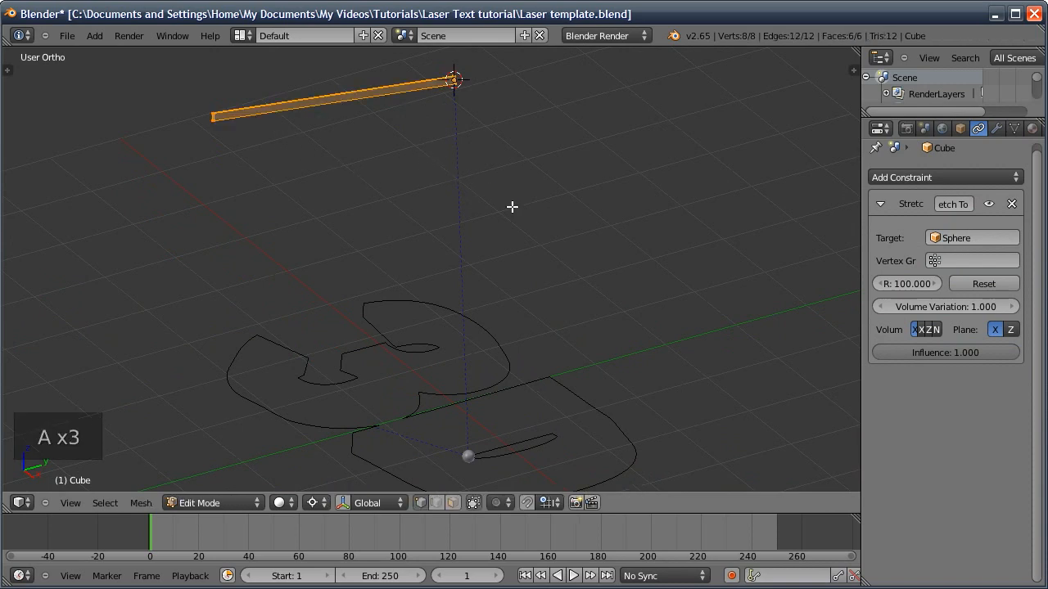
left_click(988, 204)
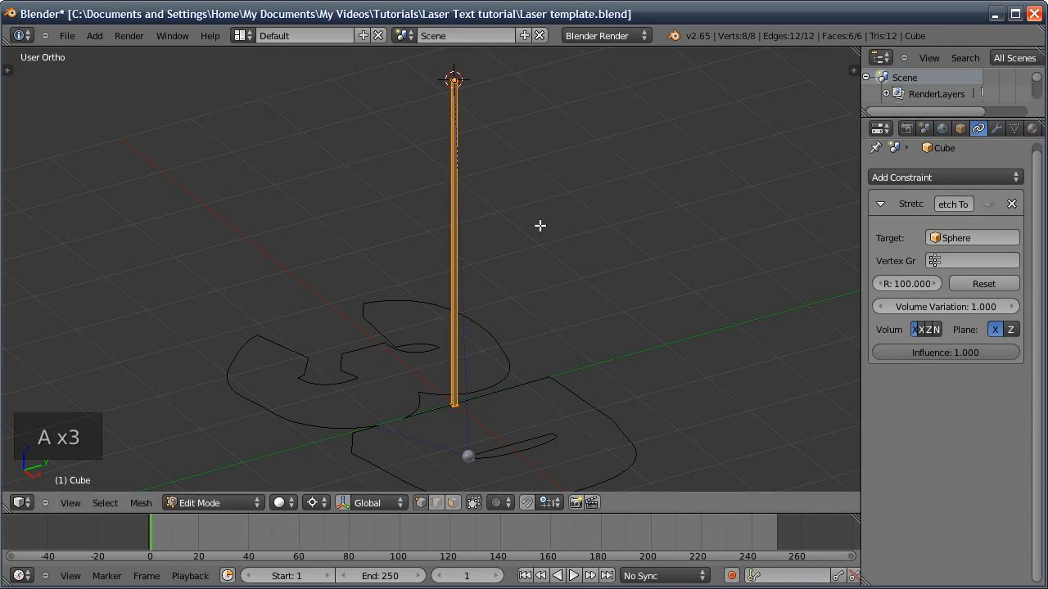
- Rotate the beam's mesh by -90 degrees in the right side view, and re-enable the Stretch To constraint
key("KP_3")
middle_click_drag(472, 213, 423, 229, "shift")
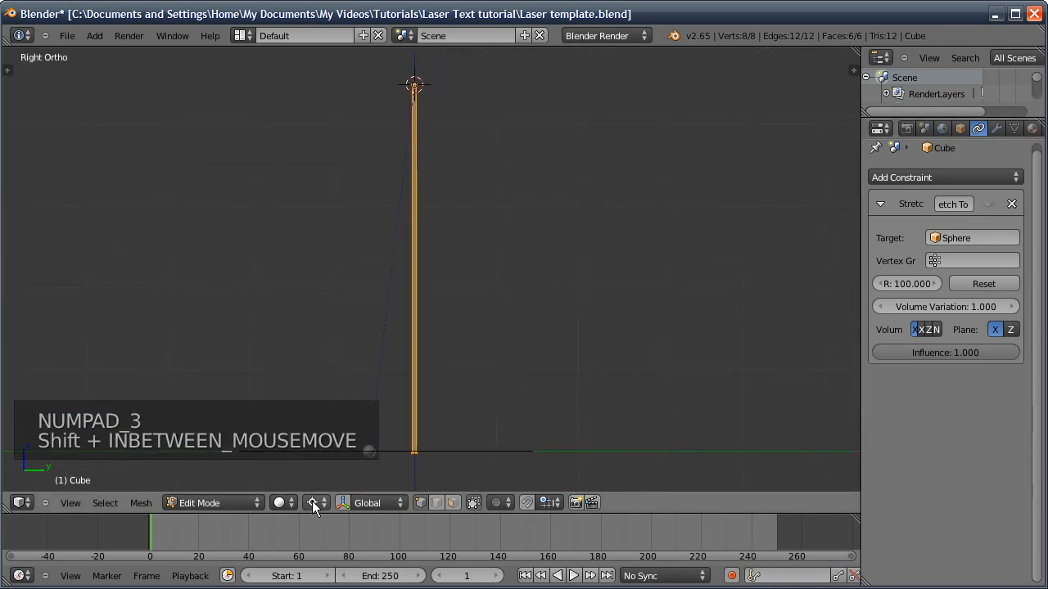
key("n")
key("n")
type("r")
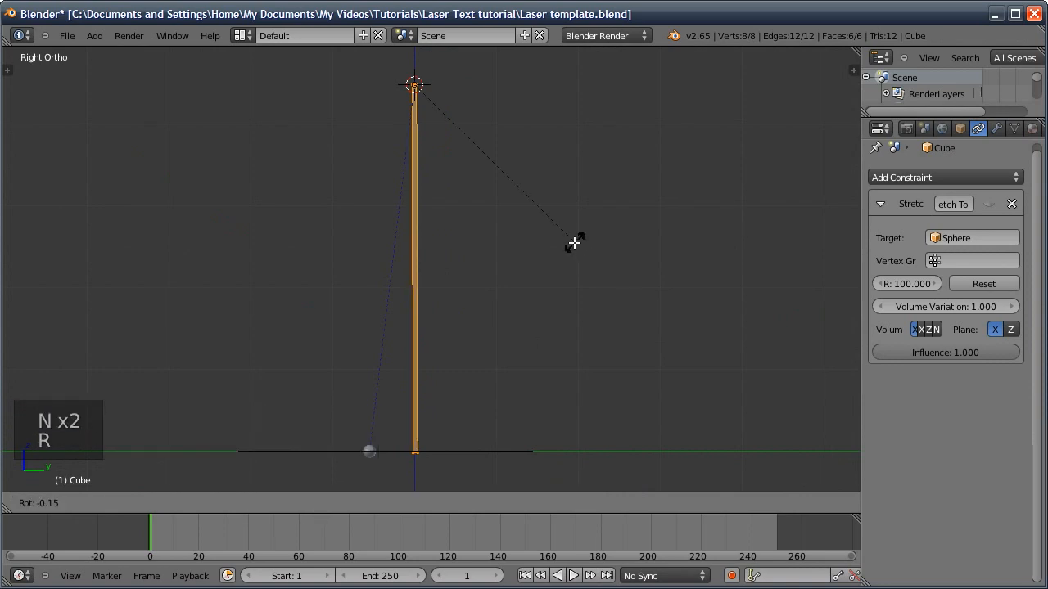
type("-90")
key("Return")
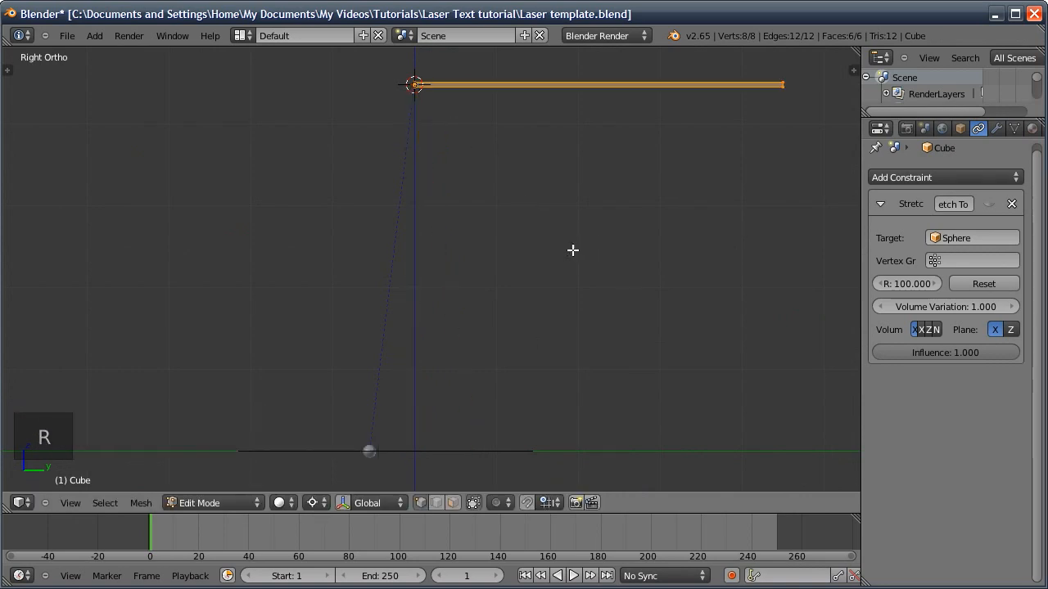
key("Tab")
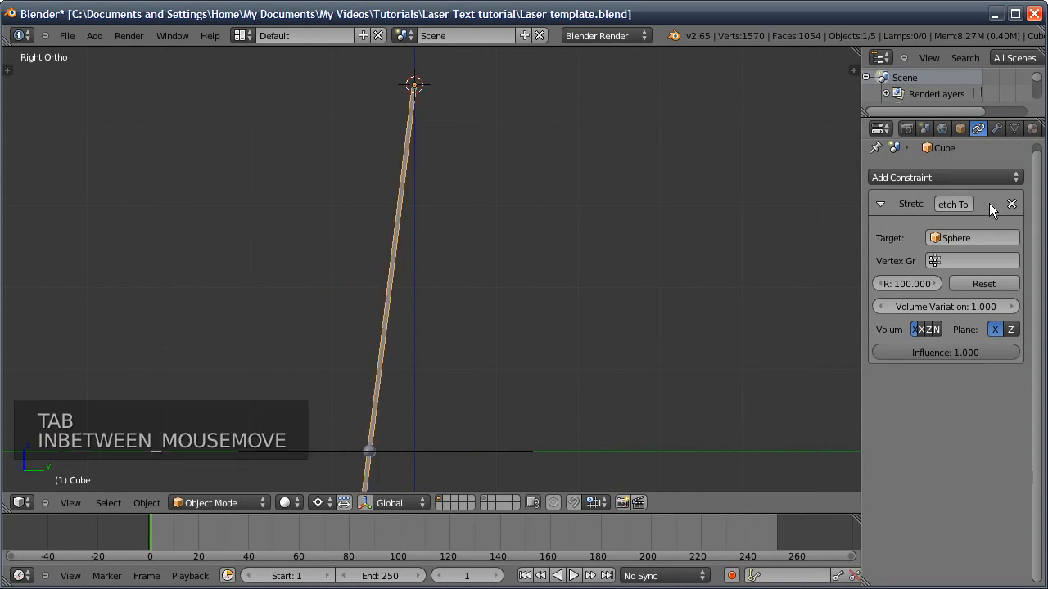
- Move the four vertices at the beam's lower end along local Y so the beam ends at the sphere
middle_click_drag(535, 275, 492, 313, "shift")
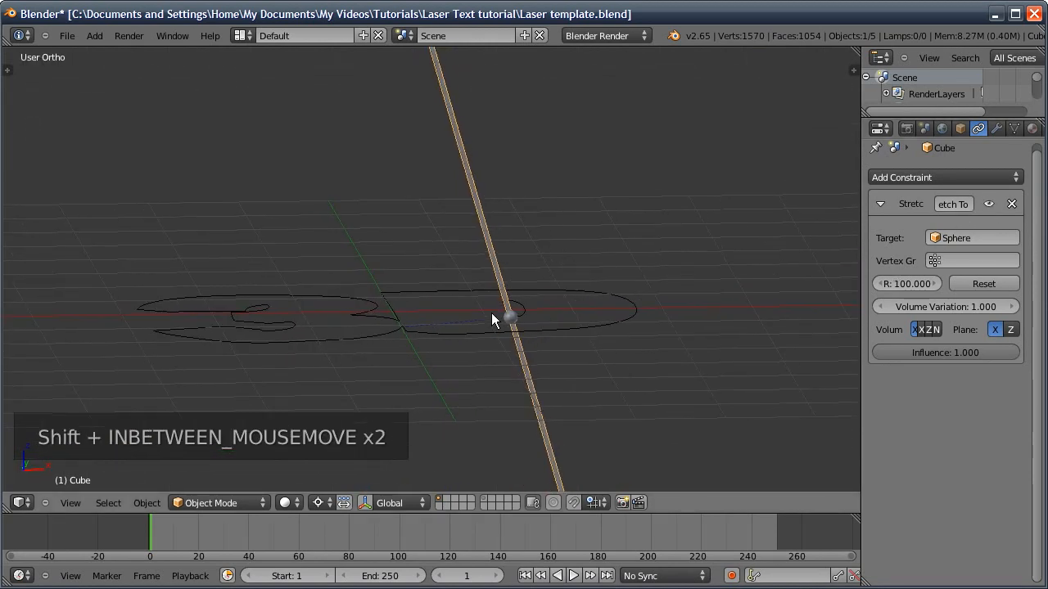
middle_click_drag(506, 352, 484, 295)
key("Tab")
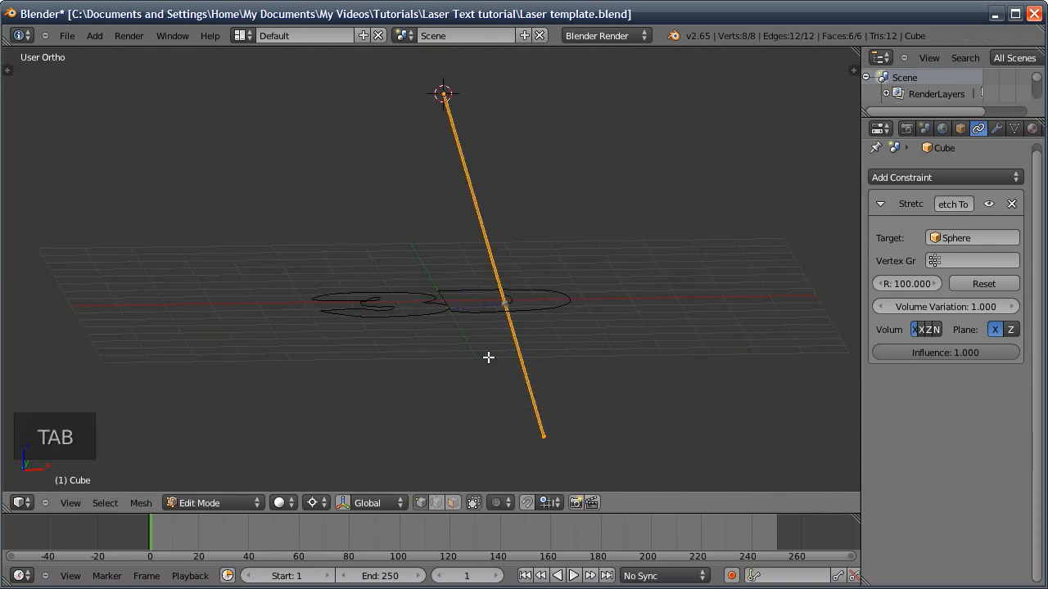
middle_click_drag(492, 393, 421, 266, "shift")
scroll(422, 266, "up", 5)
key("z")
key("a")
key("b")
left_click_drag(563, 350, 488, 380)
middle_click_drag(461, 213, 448, 281)
key("z")
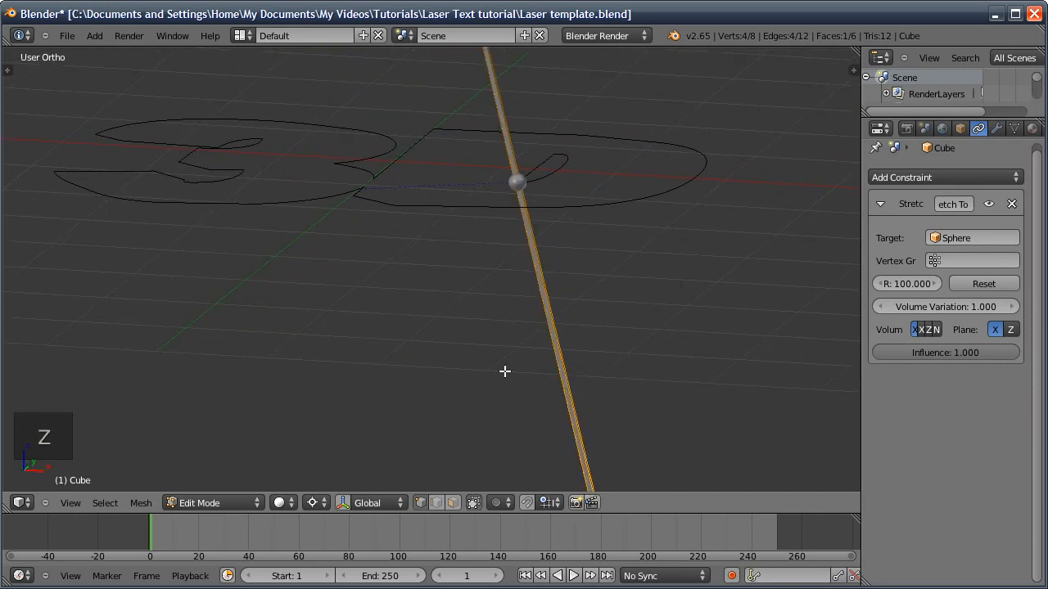
key("g")
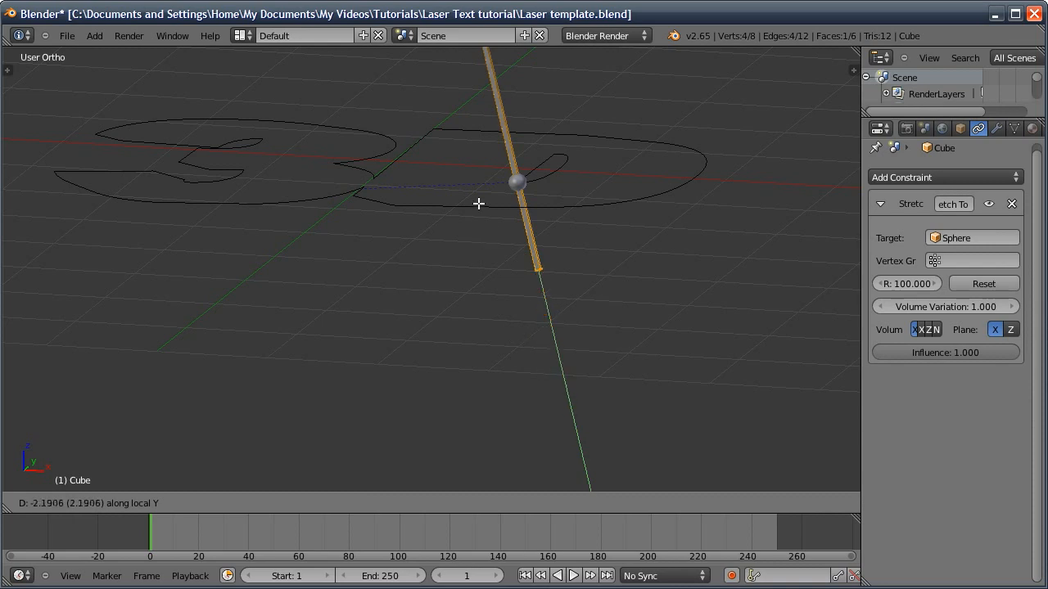
left_click(475, 128)
key("Tab")
- Set the evaluation time of the D's inner outline to about -180.4 to move the sphere and beam along it
middle_click_drag(465, 229, 602, 442, "shift")
right_click(657, 408)
mouse_move(657, 409)
middle_mouse_down()
mouse_move(666, 457)
mouse_move(643, 406)
middle_mouse_up()
left_click(1014, 128)
scroll(933, 492, "down", 3)
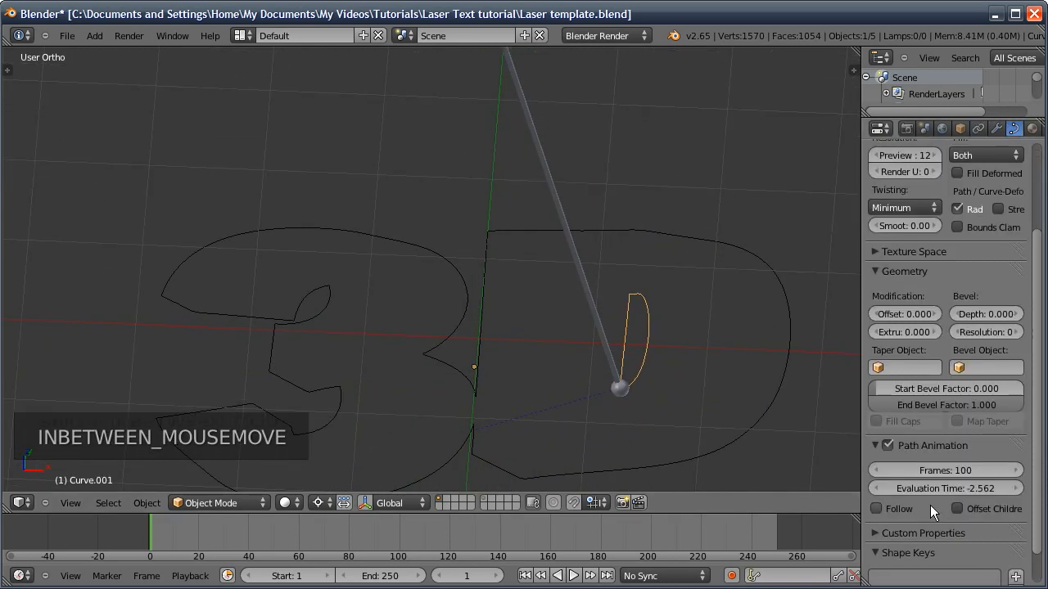
left_click_drag(958, 486, 902, 485)
middle_click_drag(590, 334, 562, 239, "ctrl")
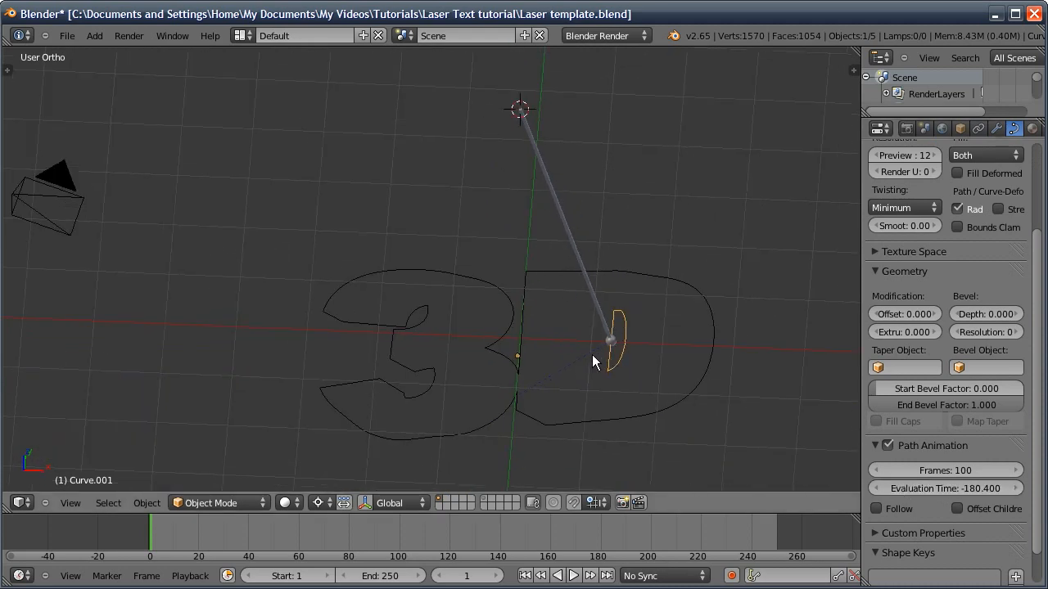
- Disable the sphere's Follow Path constraint targeting Curve.001 and enable the one targeting Curve
right_click(533, 282)
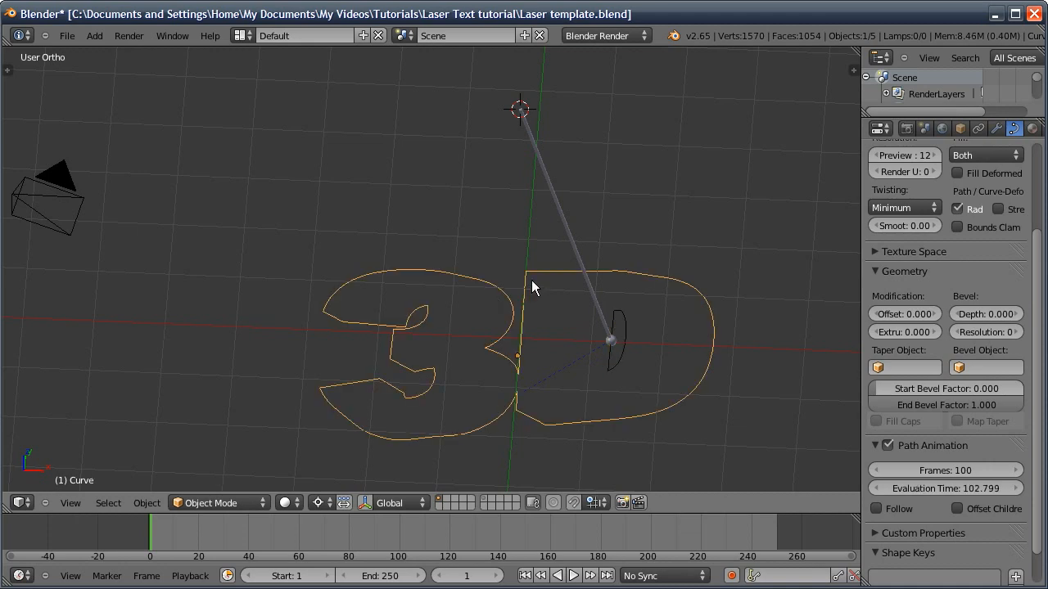
left_click(978, 128)
right_click(632, 336)
right_click(611, 339)
right_click(613, 340)
right_click(612, 342)
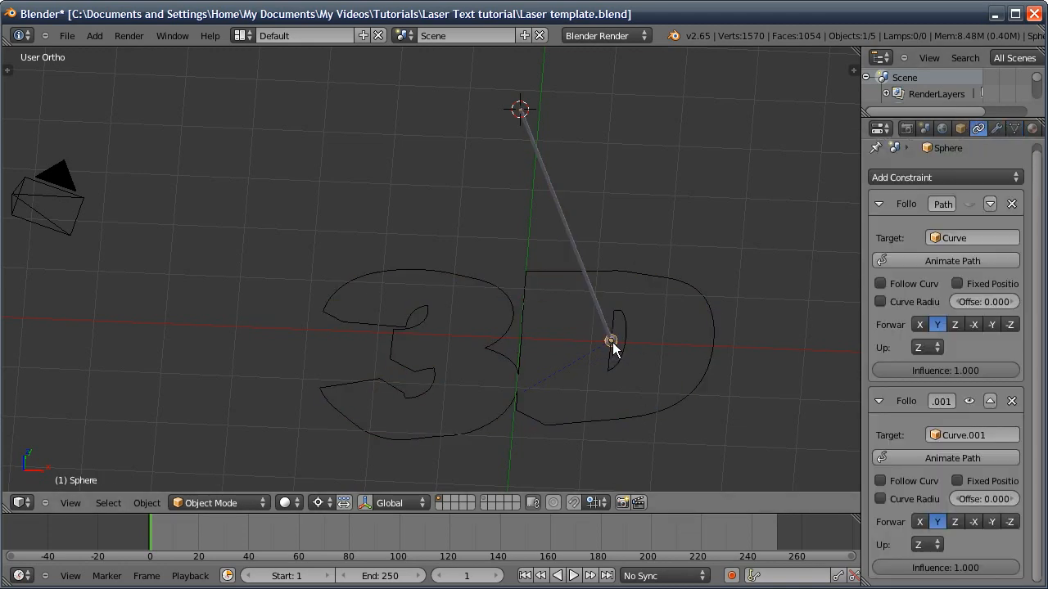
left_click(968, 400)
left_click(969, 204)
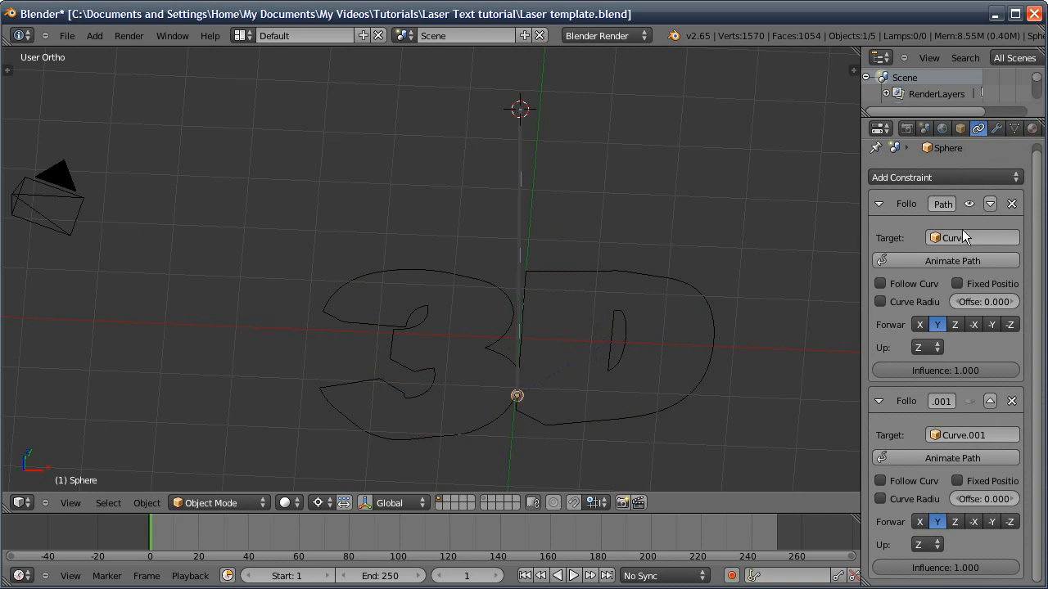
- Set the evaluation time of the main 3D outline curve to 18 and keyframe it at frame 1
middle_click_drag(776, 320, 622, 426)
middle_click_drag(473, 337, 542, 315)
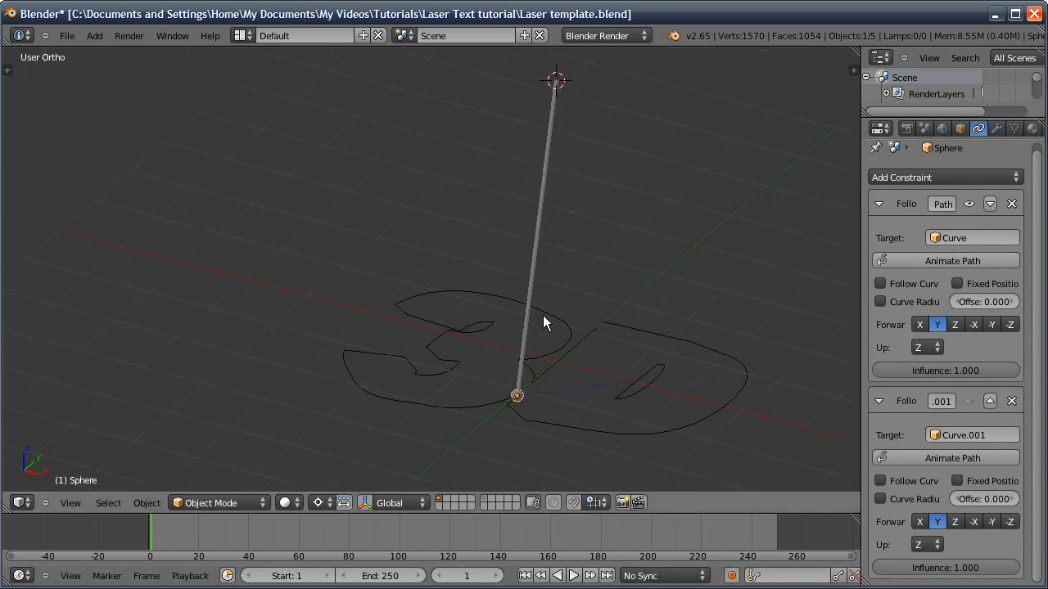
right_click(635, 327)
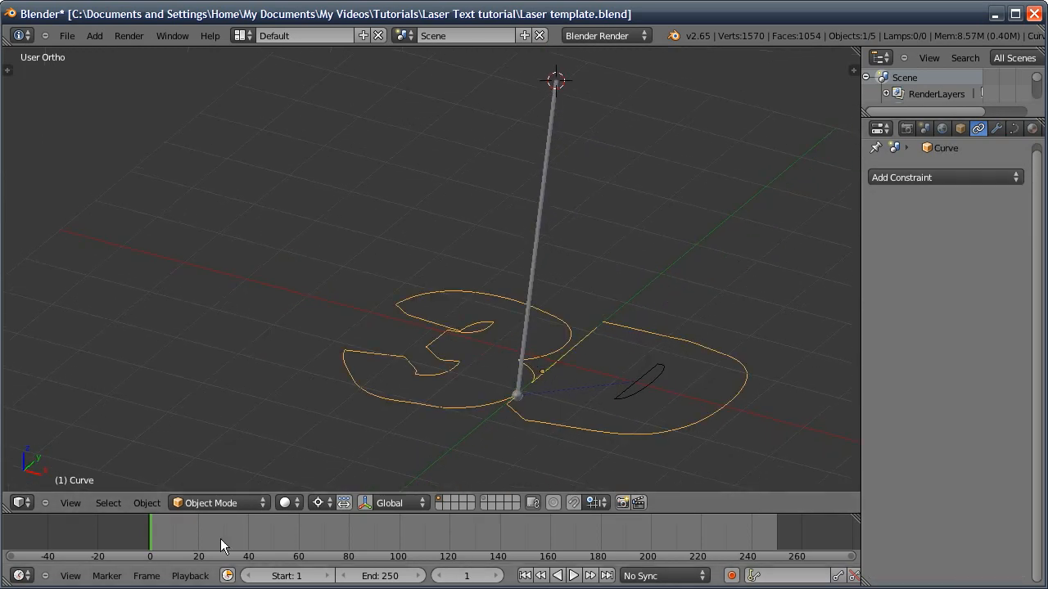
left_click(1014, 128)
scroll(956, 318, "down", 2)
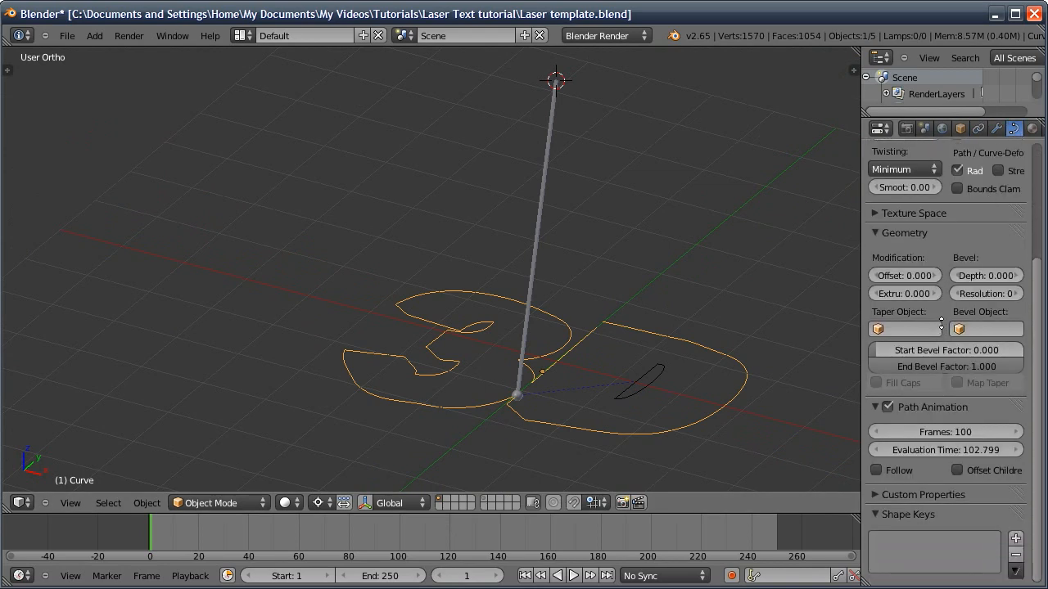
left_click(955, 454)
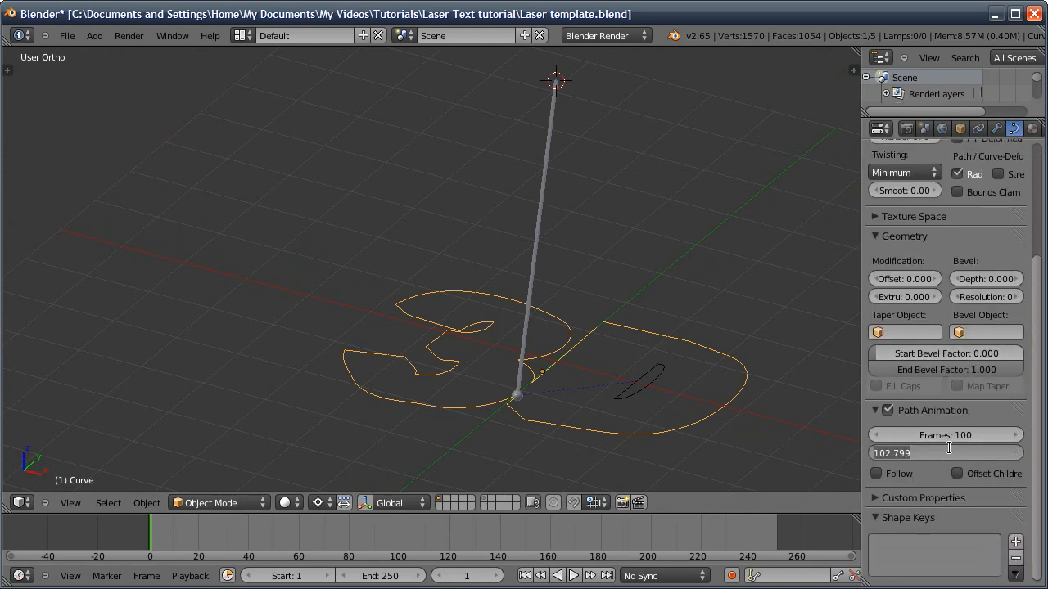
type("18")
key("Return")
mouse_move(932, 452)
left_mouse_down()
mouse_move(913, 457)
mouse_move(933, 453)
left_mouse_up()
left_click(948, 450)
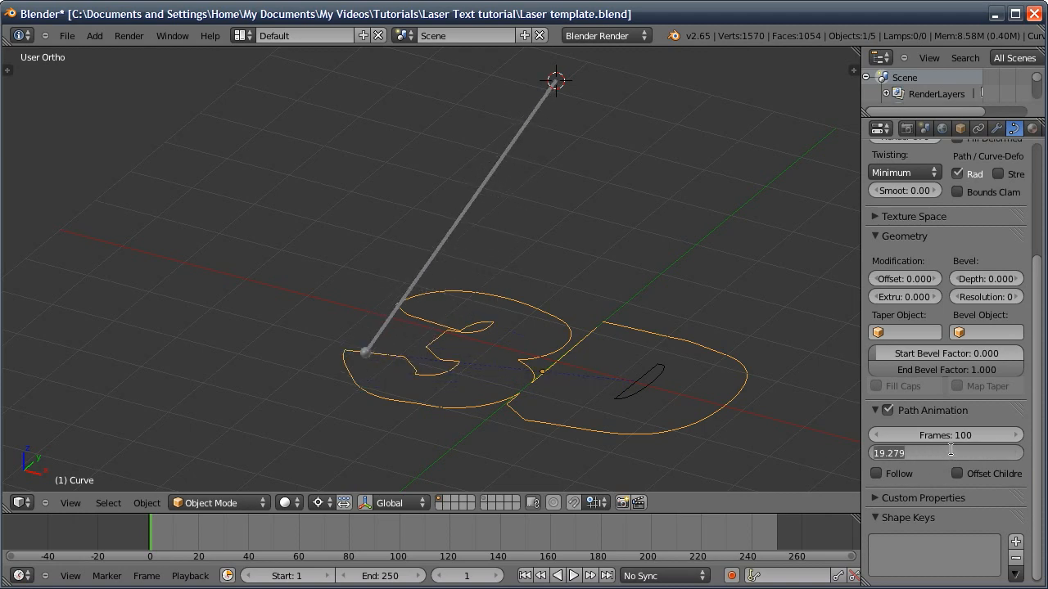
type("18")
key("Return")
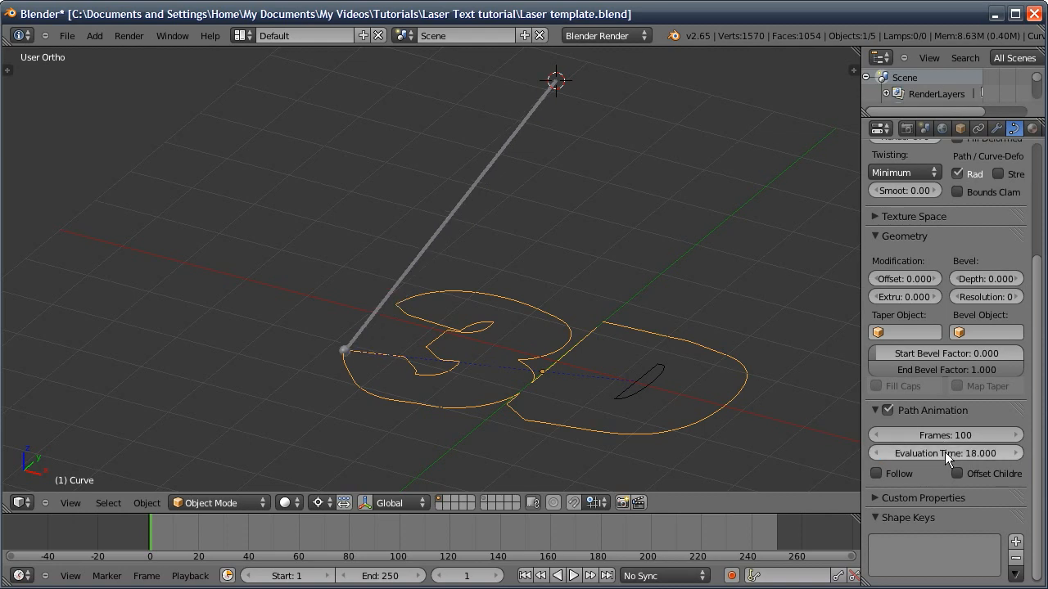
key("i")
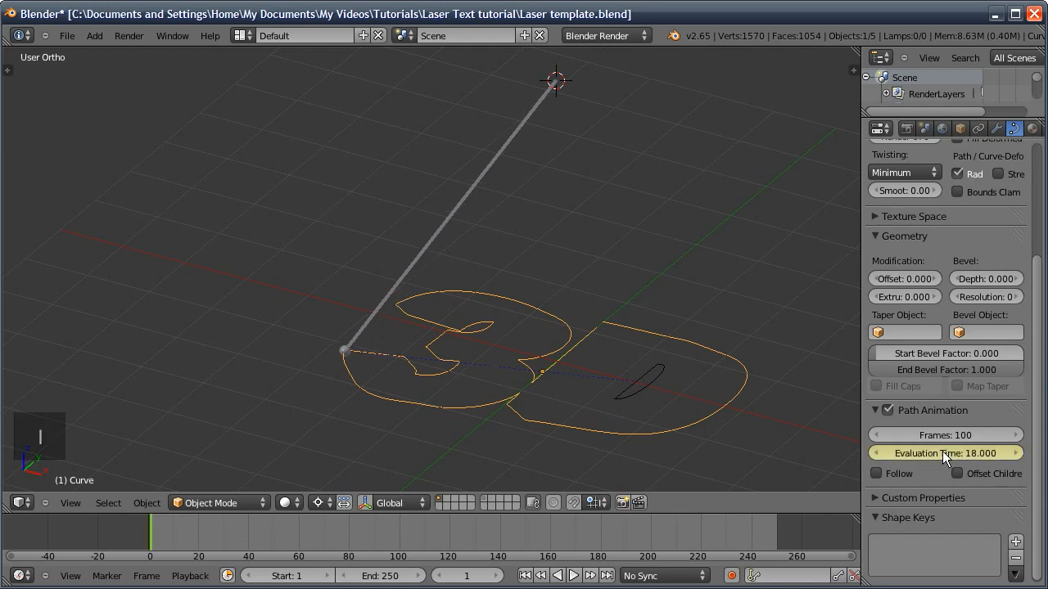
- Keyframe the main outline's evaluation time at 118 on frame 176, and scrub back to frame 171
left_click(473, 576)
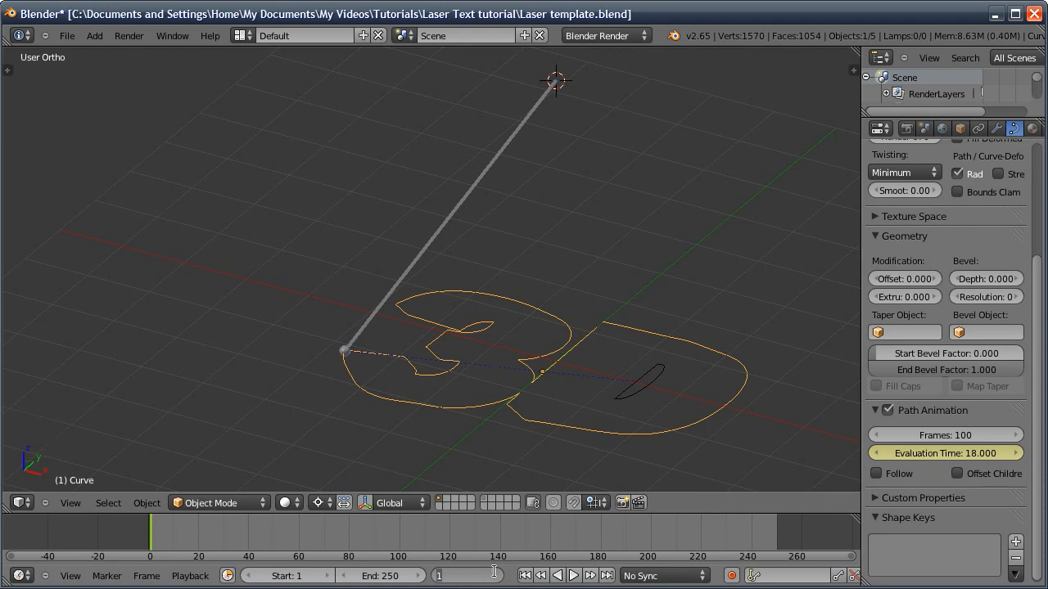
type("176")
key("Return")
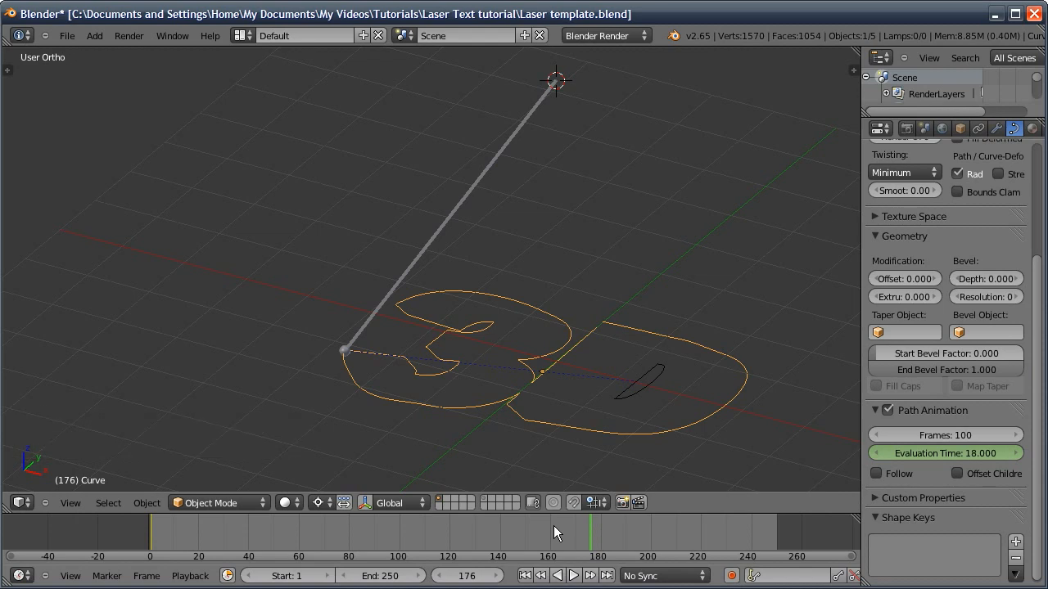
left_click(946, 450)
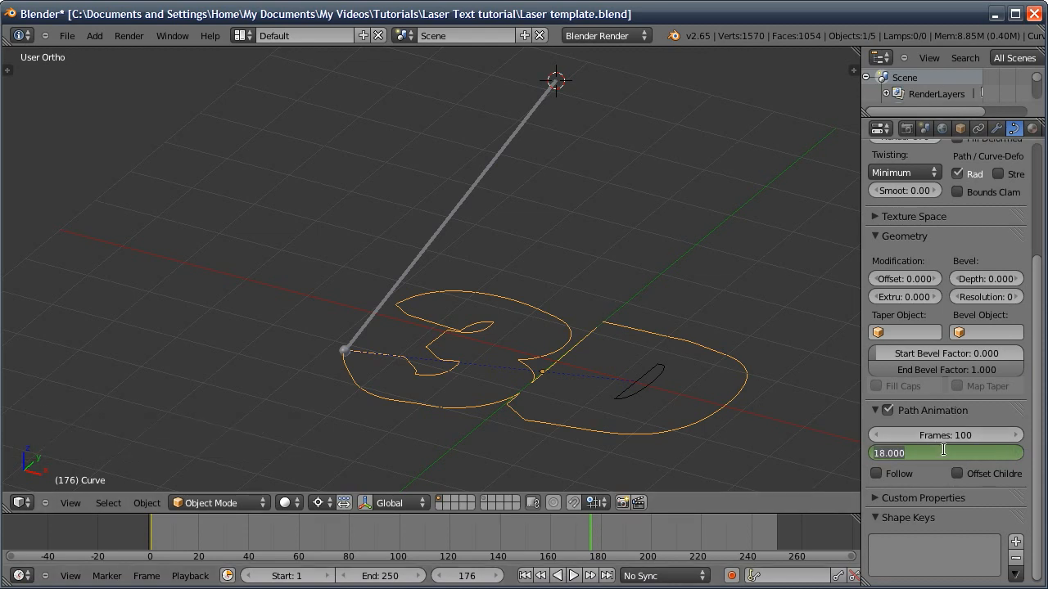
type("118")
key("Return")
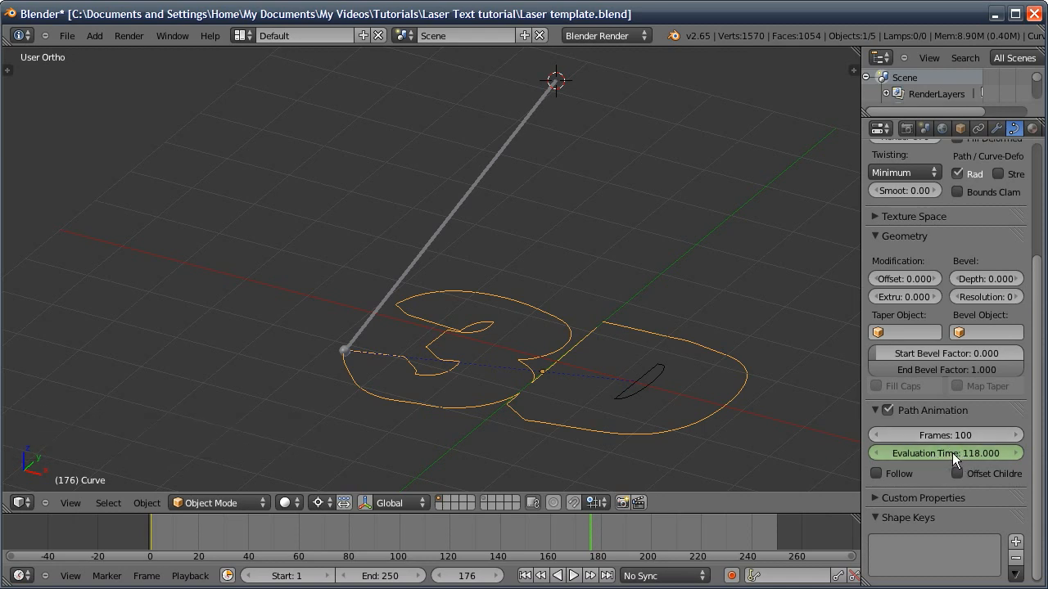
key("i")
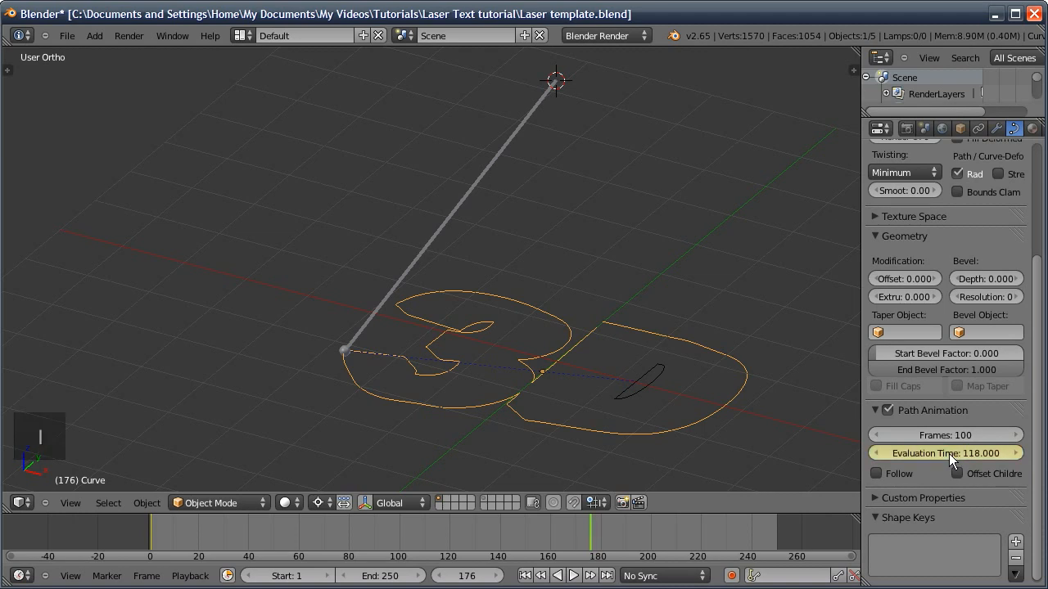
mouse_move(585, 537)
left_mouse_down()
mouse_move(372, 554)
mouse_move(153, 541)
mouse_move(577, 548)
left_mouse_up()
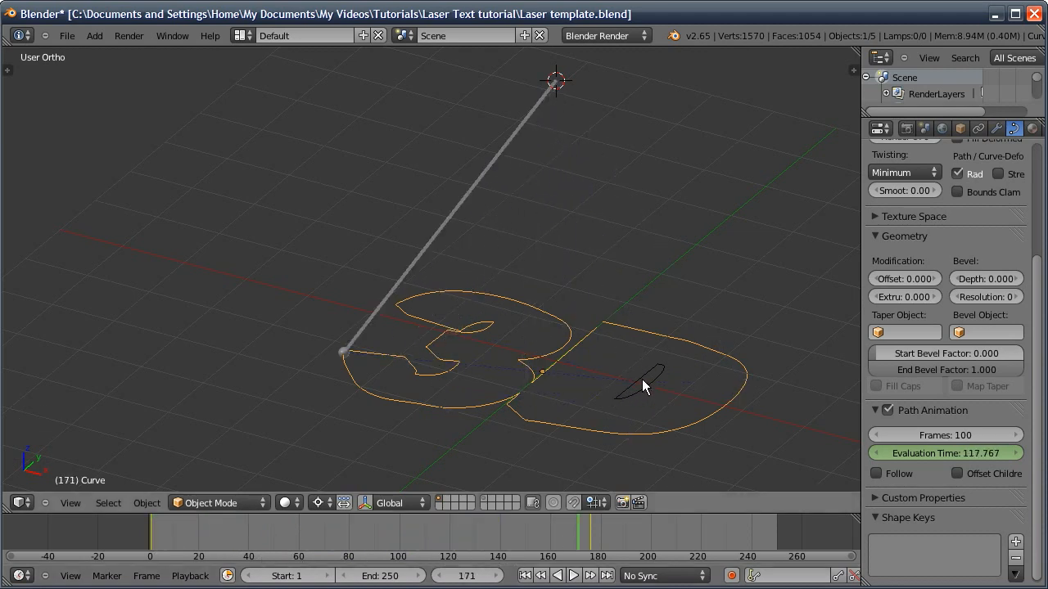
- Disable the sphere's Follow Path constraint targeting Curve and enable the one targeting Curve.001
right_click(641, 377)
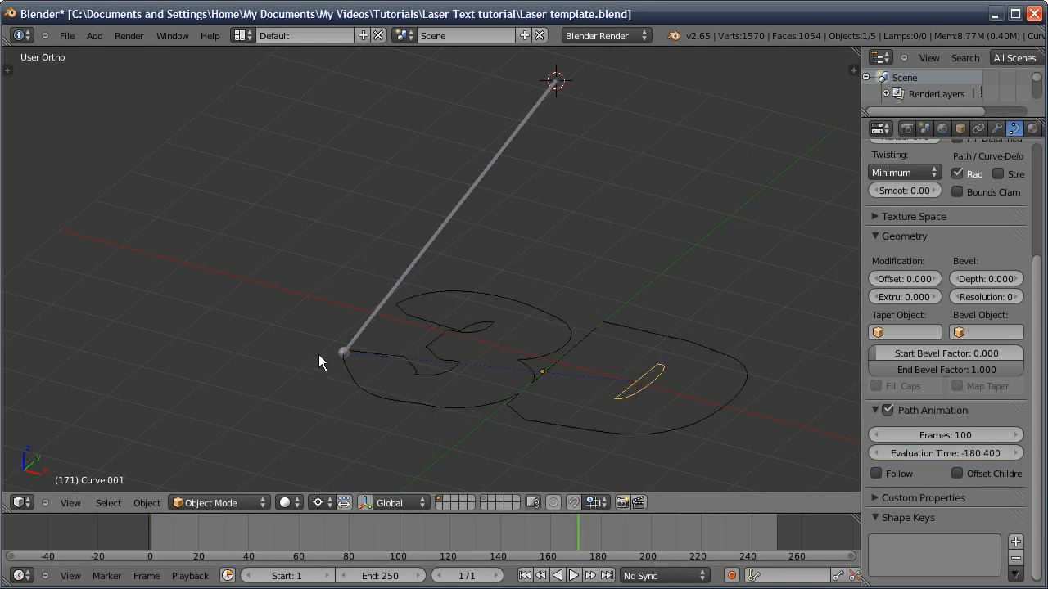
right_click(344, 353)
left_click(978, 129)
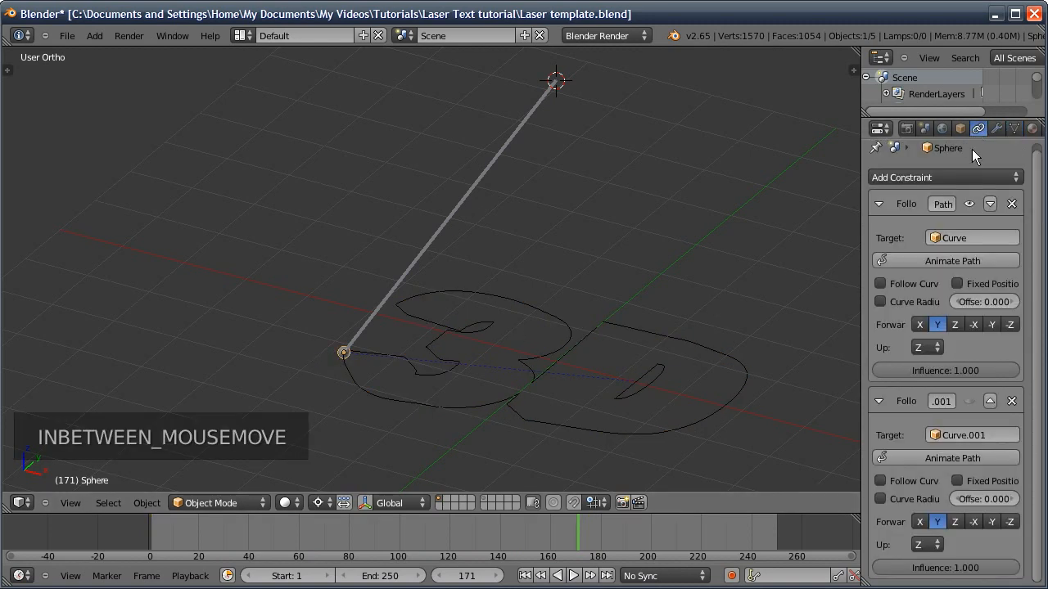
left_click(969, 204)
left_click(969, 401)
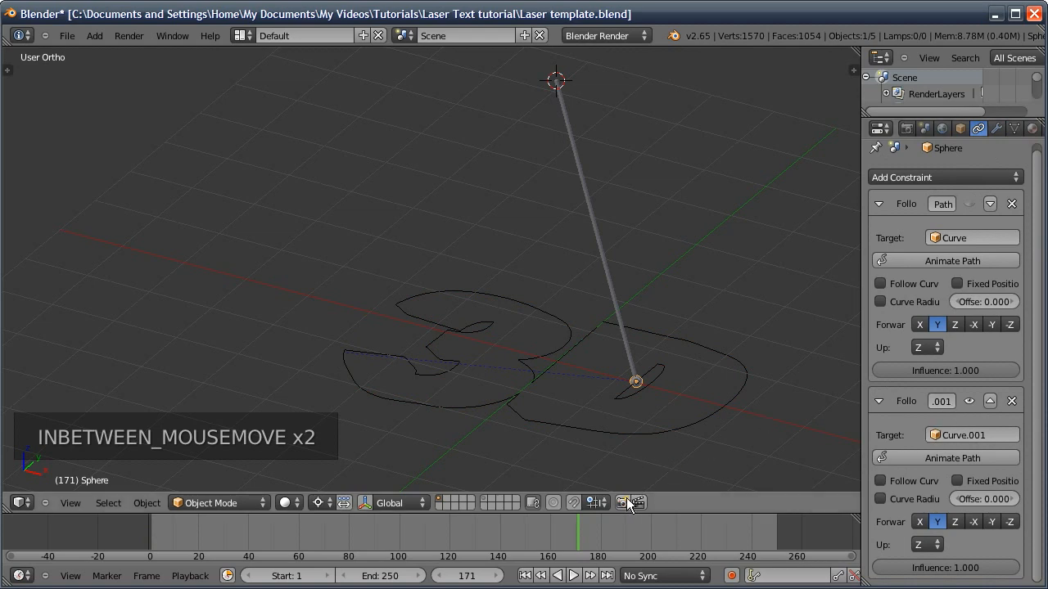
- At frame 194, set the evaluation time of the D's inner outline to 0 and keyframe it
left_click(468, 575)
type("194")
key("Return")
right_click(661, 374)
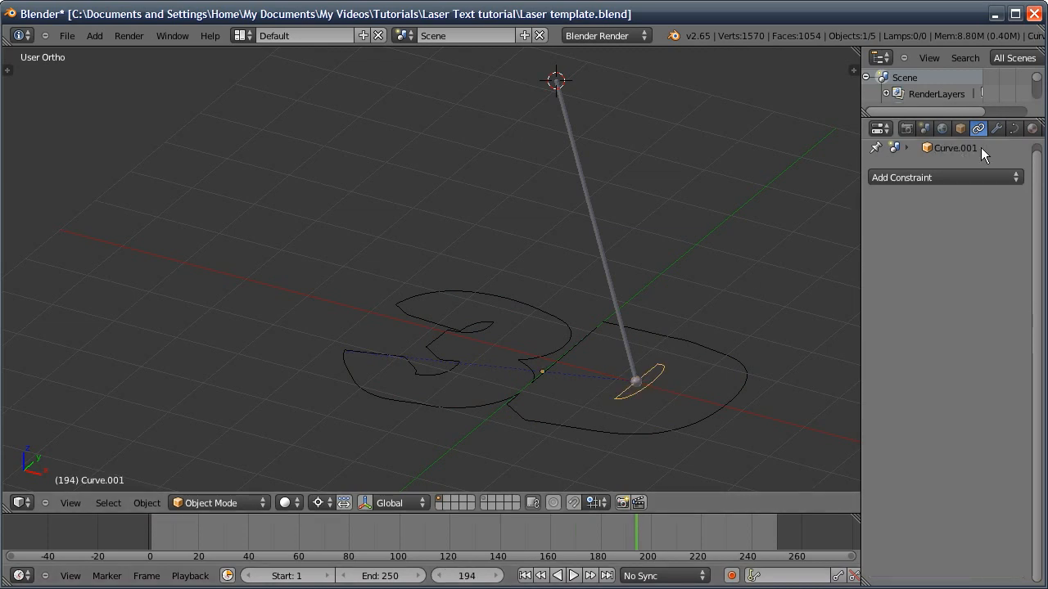
left_click(1013, 128)
left_click(964, 454)
type("0")
key("Return")
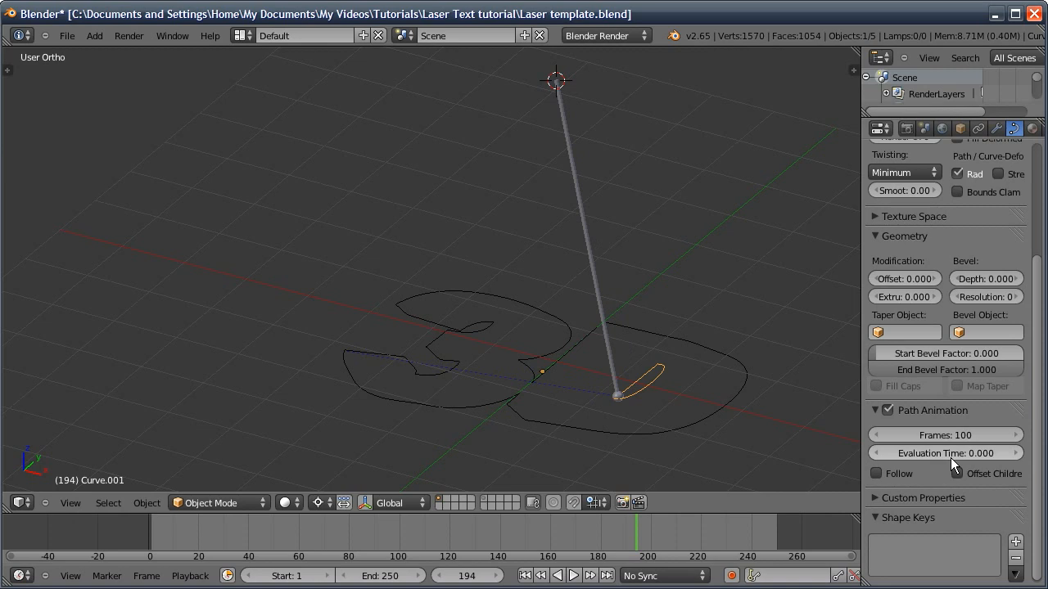
key("i")
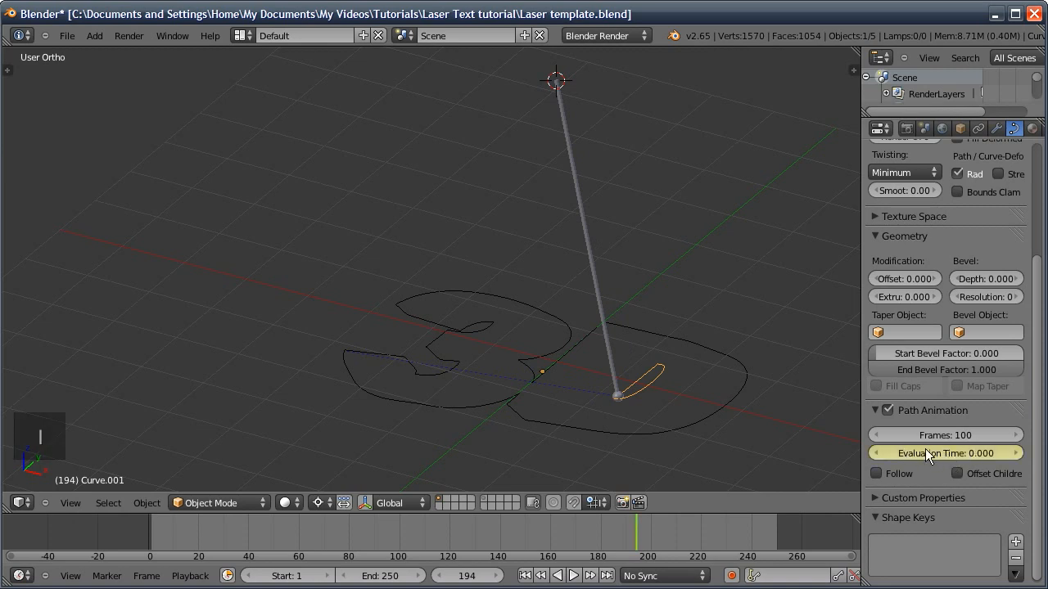
- Keyframe the inner outline's evaluation time at 100 on frame 230, and scrub back to frame 198
left_click(482, 571)
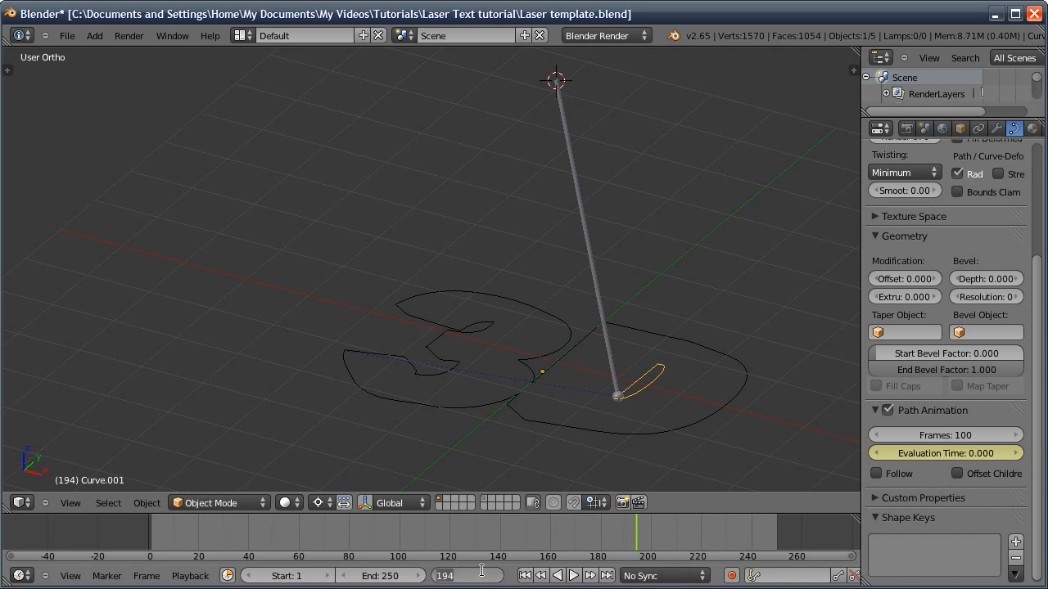
type("230")
key("Return")
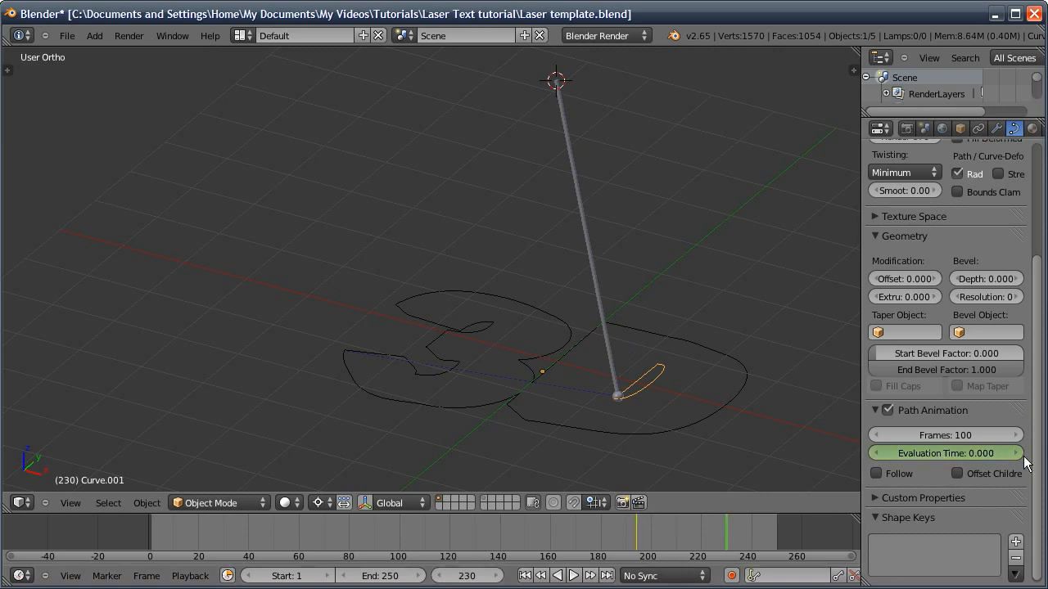
left_click(956, 451)
type("100")
key("Return")
key("i")
left_click_drag(705, 537, 647, 532)
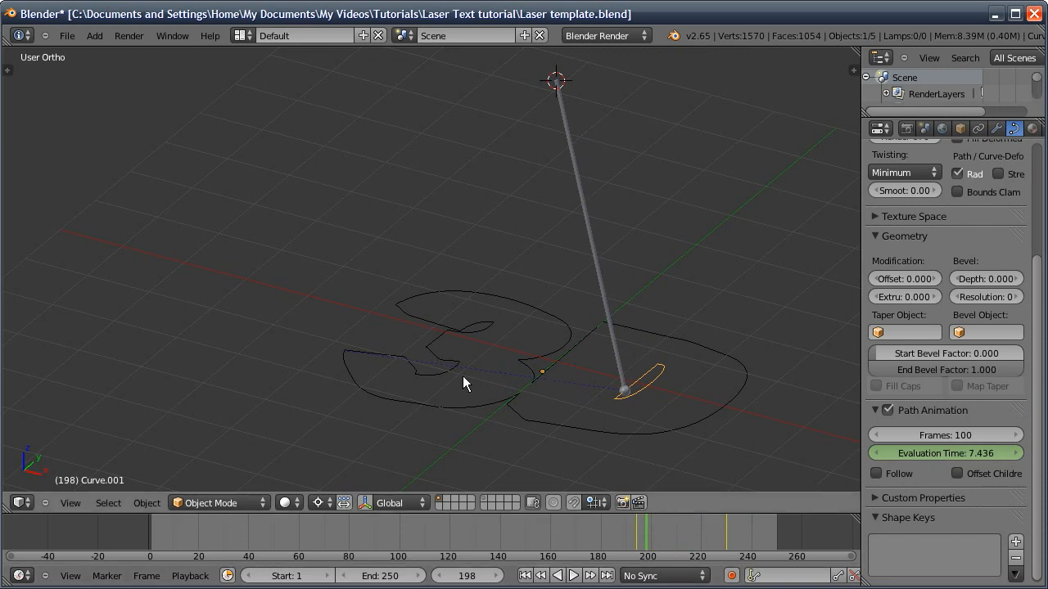
- Select both outline curves to compare their keyframes, and scrub to frame 214 to check the sphere's motion
right_click(519, 406, "shift")
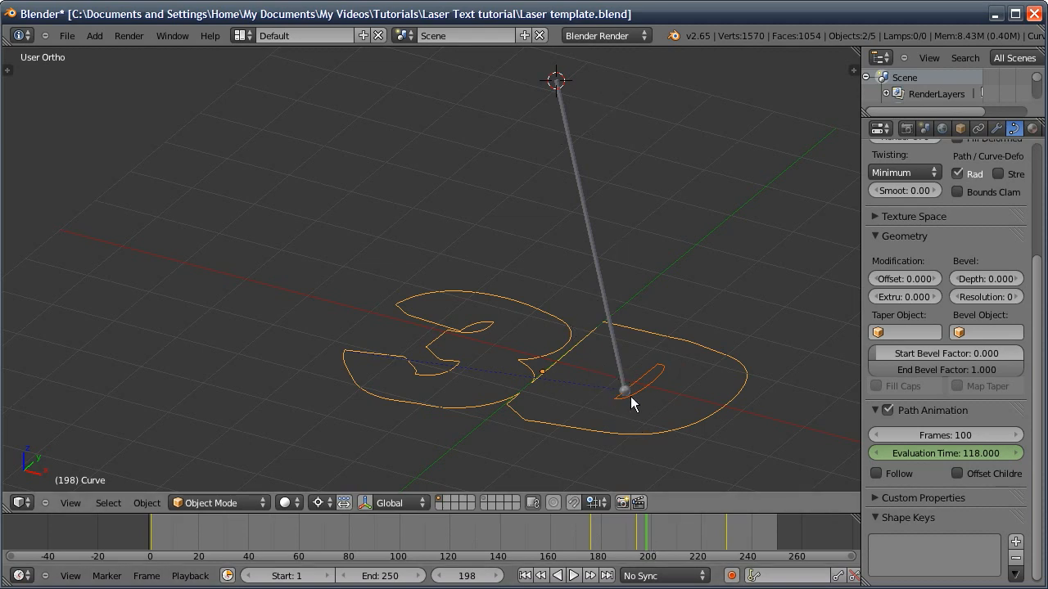
left_click_drag(655, 527, 685, 536)
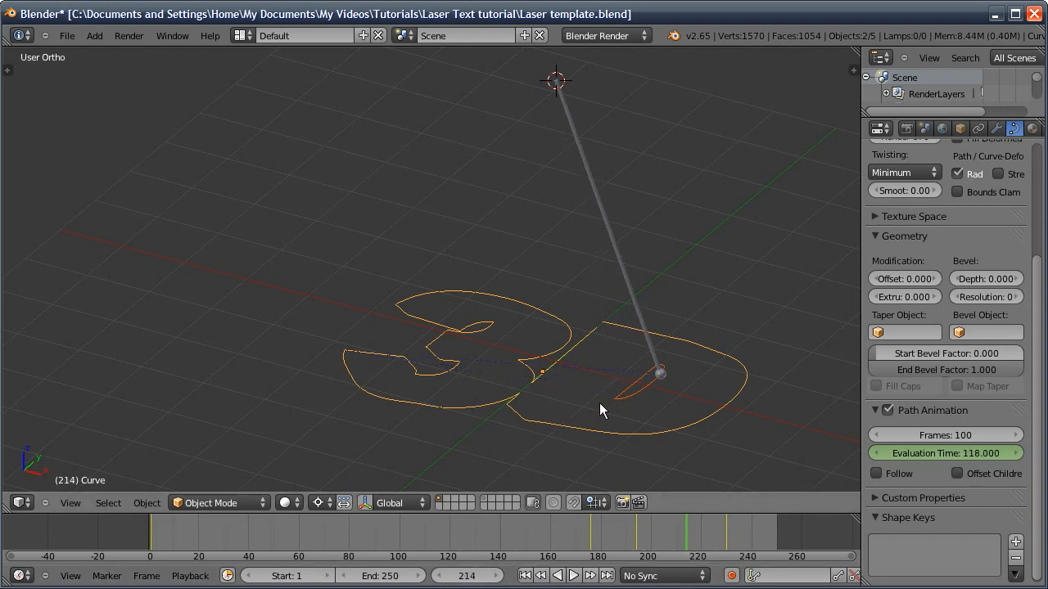
right_click(610, 328)
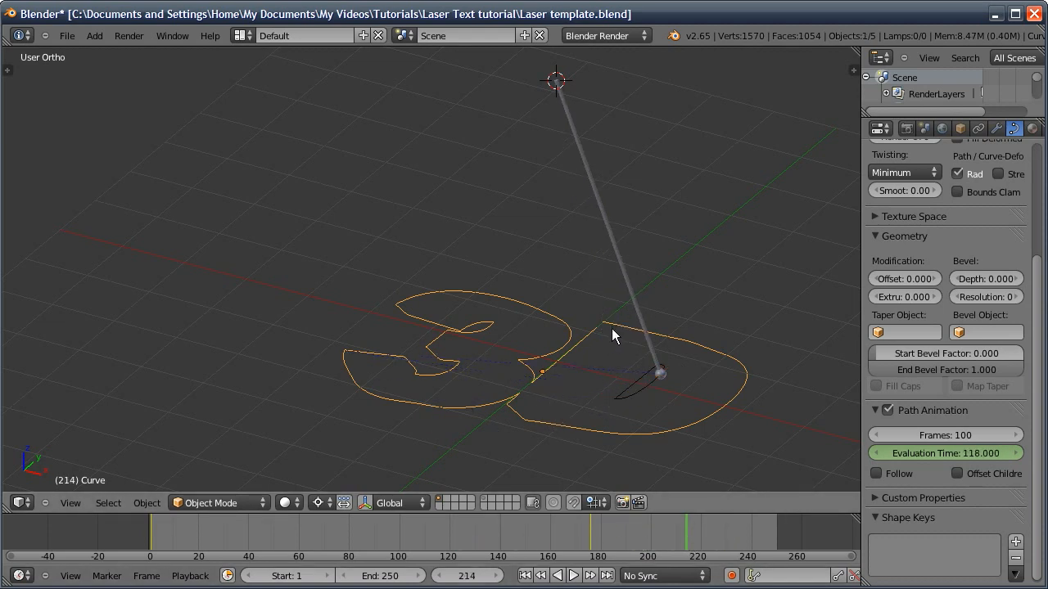
- Enable the sphere's Follow Path constraint targeting Curve alongside the one targeting Curve.001
right_click(665, 376)
left_click(976, 127)
left_click(970, 204)
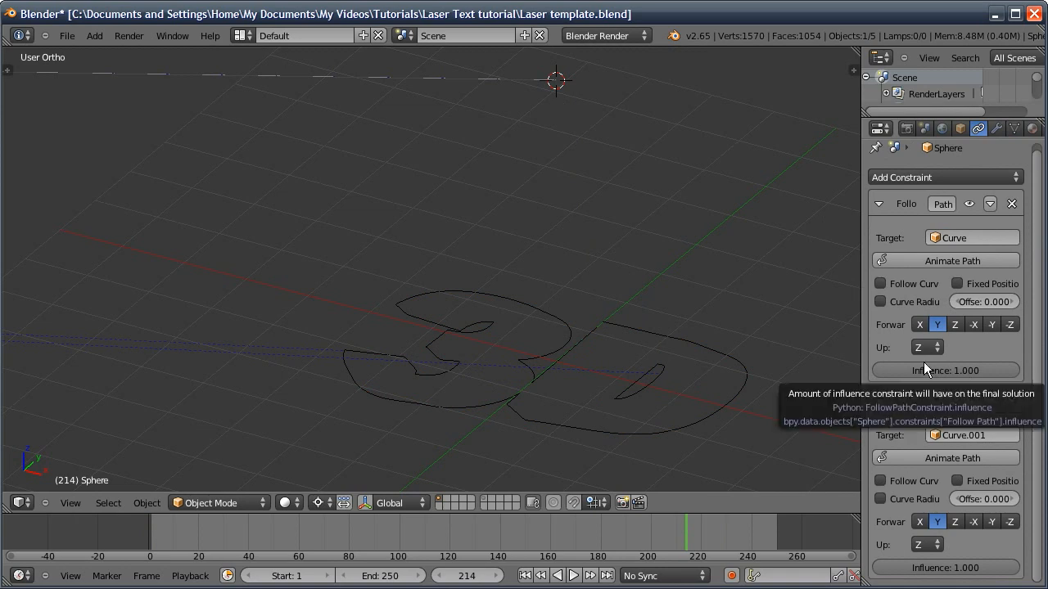
- Return to the start of the timeline and set the current frame to 177
left_click(524, 576)
left_click(466, 575)
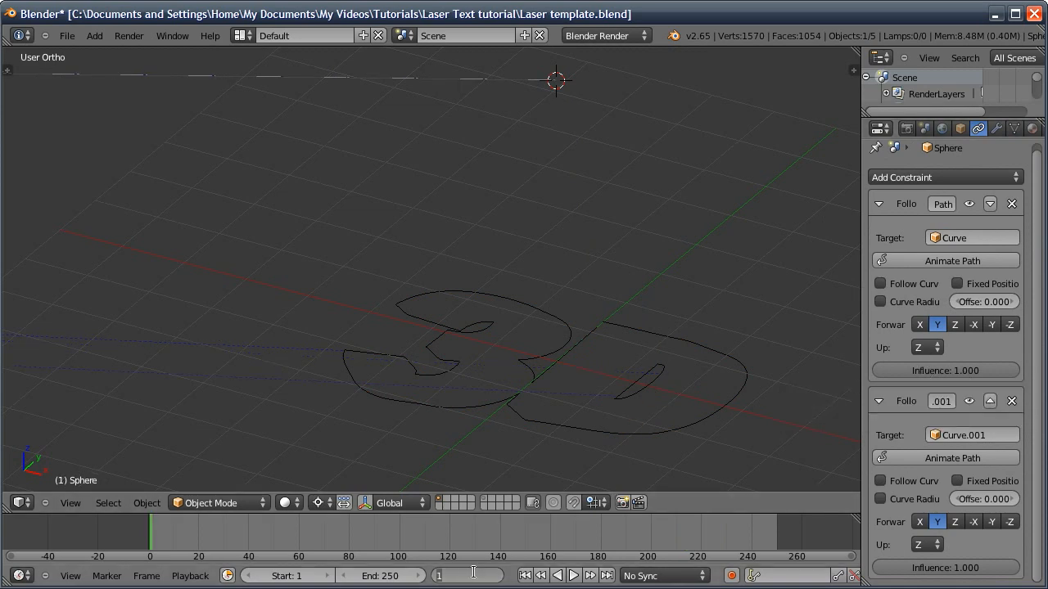
type("177")
key("Return")
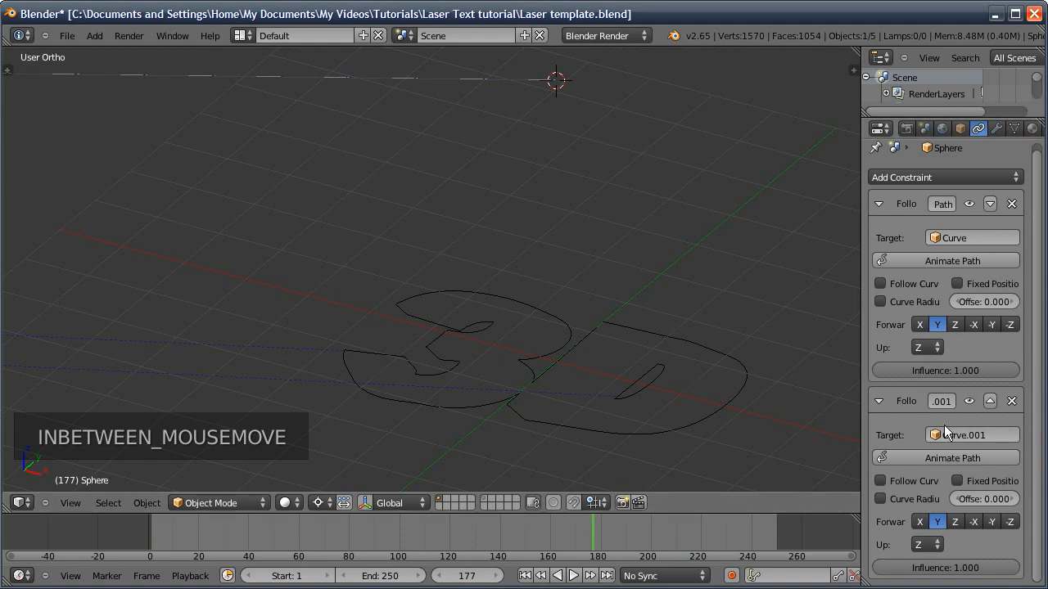
- Step through the frames around 176 and select the main outline to check where its last keyframe lies
key("Left")
key("Left")
key("Left")
key("Left")
key("Left")
key("Right")
right_click(351, 374)
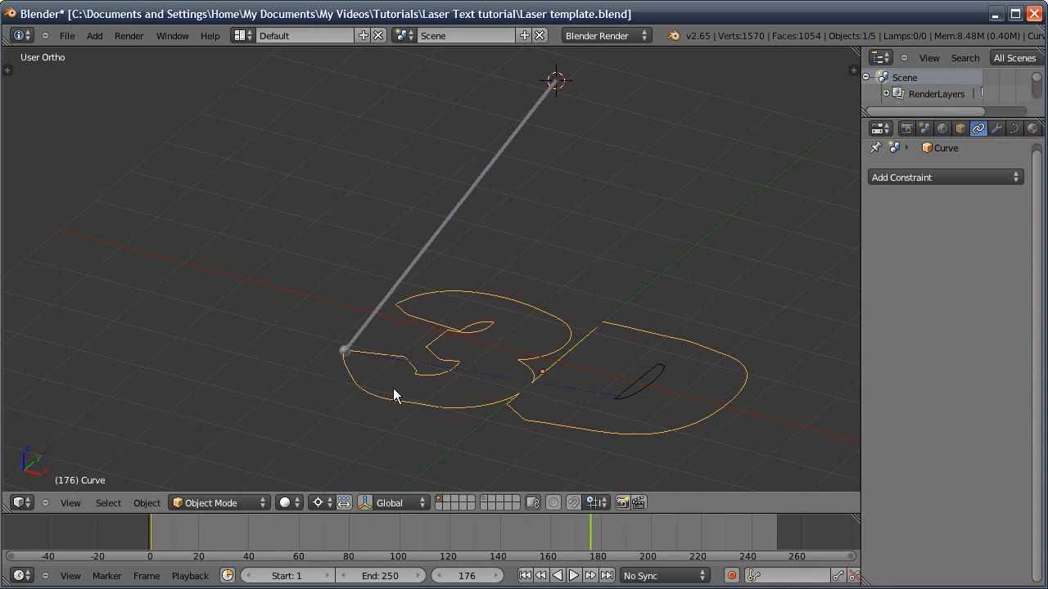
- Advance to frame 177, reselect the sphere, and re-enable its Follow Path constraint targeting Curve.001
key("Right")
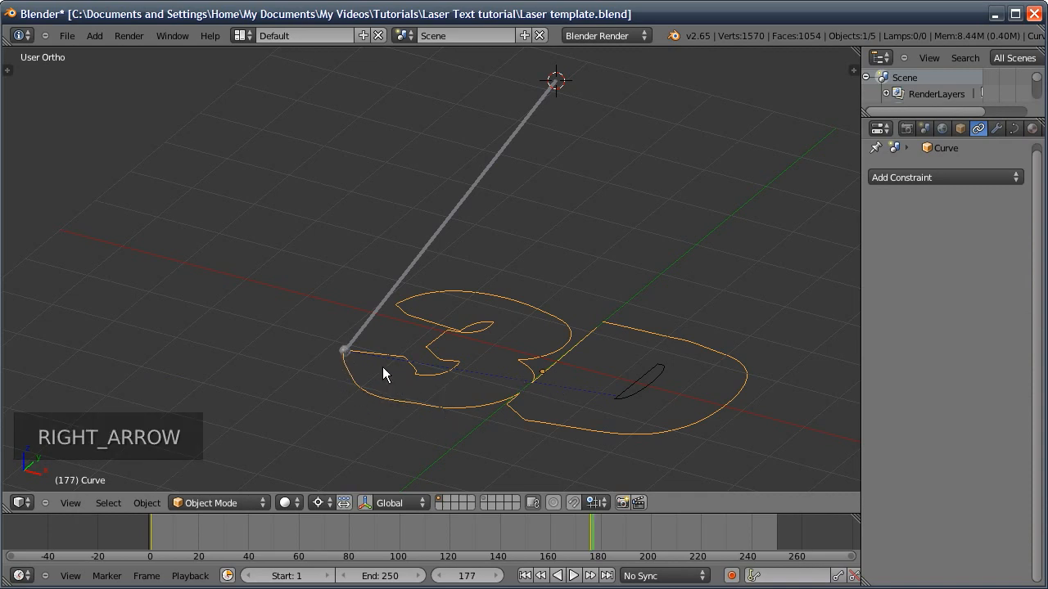
right_click(342, 349)
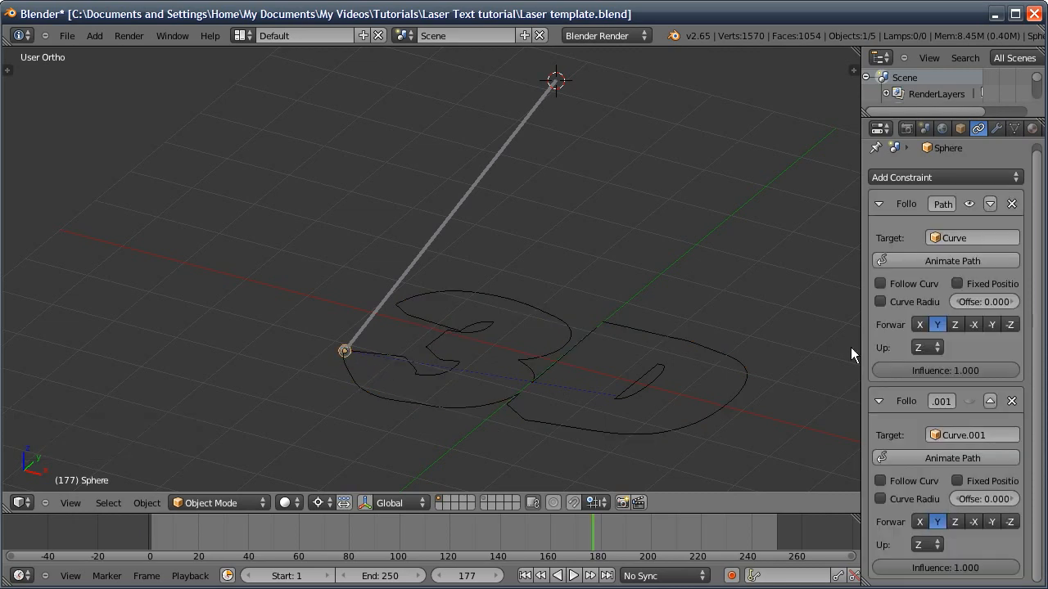
left_click(968, 399)
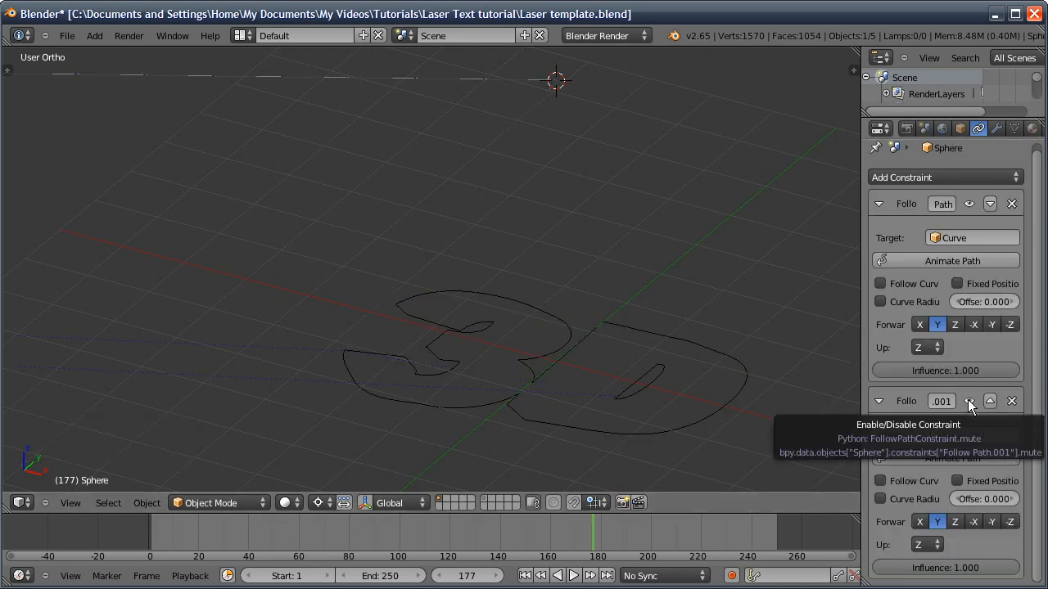
- Keyframe the influence of the Follow Path constraint targeting Curve at 1 on frame 177 and at 0 on frame 178
key("i")
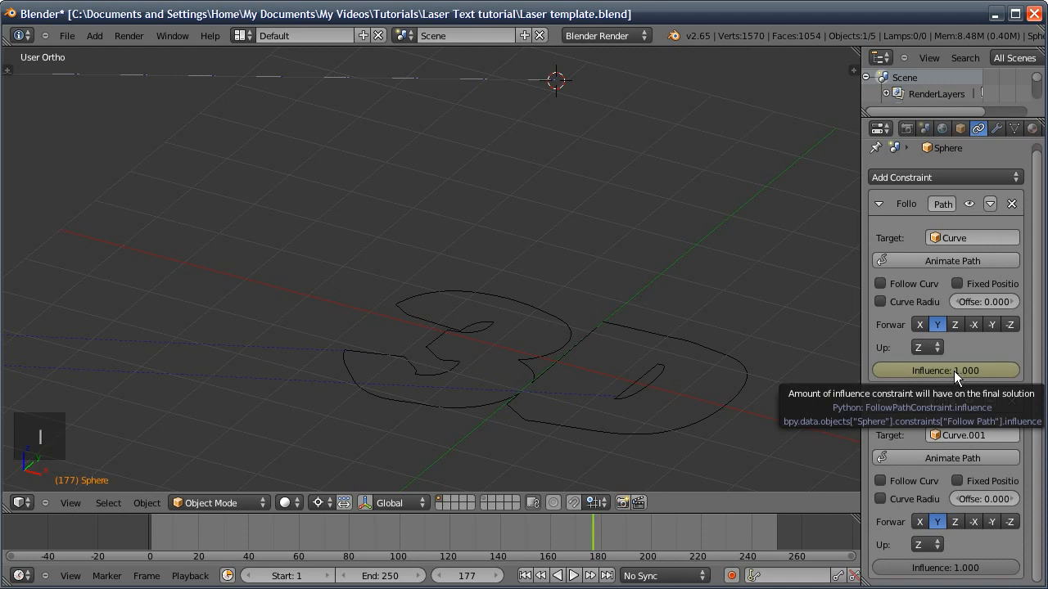
key("Right")
left_click(958, 370)
type("0")
key("Return")
key("i")
key("i")
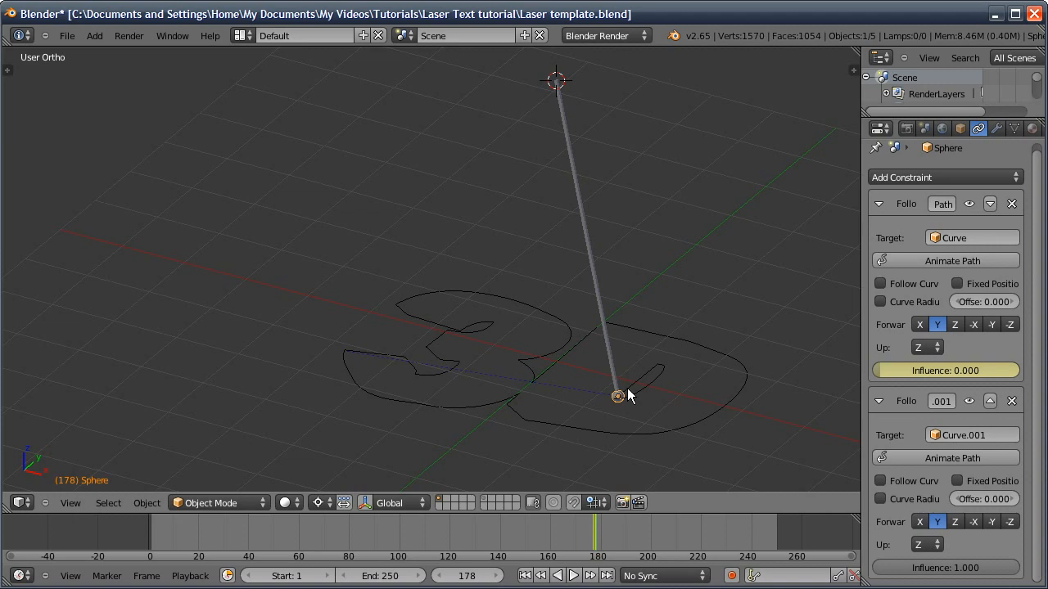
- Set the influence of the Follow Path constraint targeting Curve.001 to 0 and keyframe it on frame 192
left_click(944, 565)
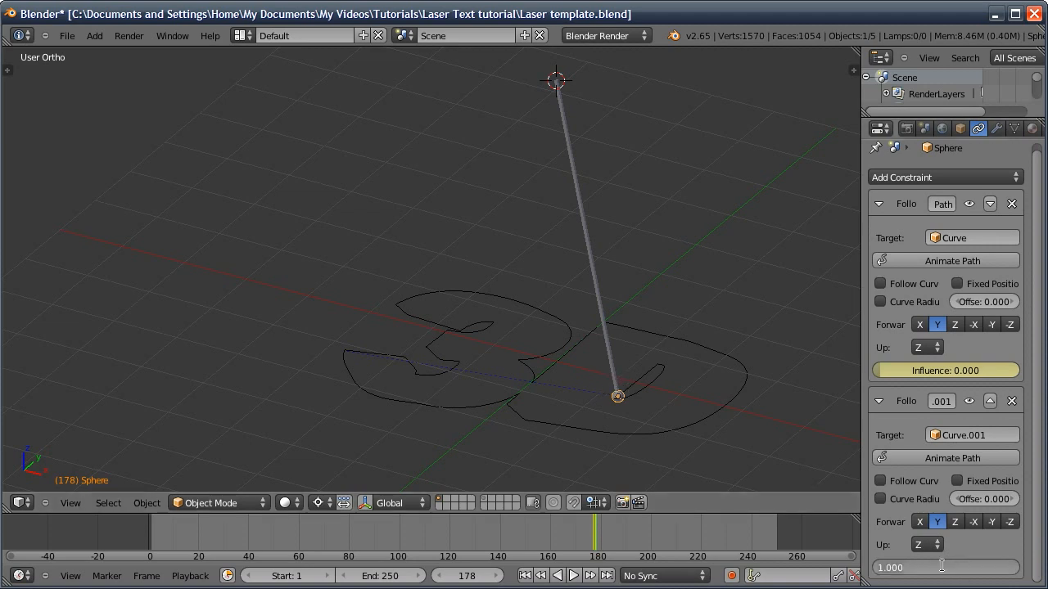
type("0")
key("Return")
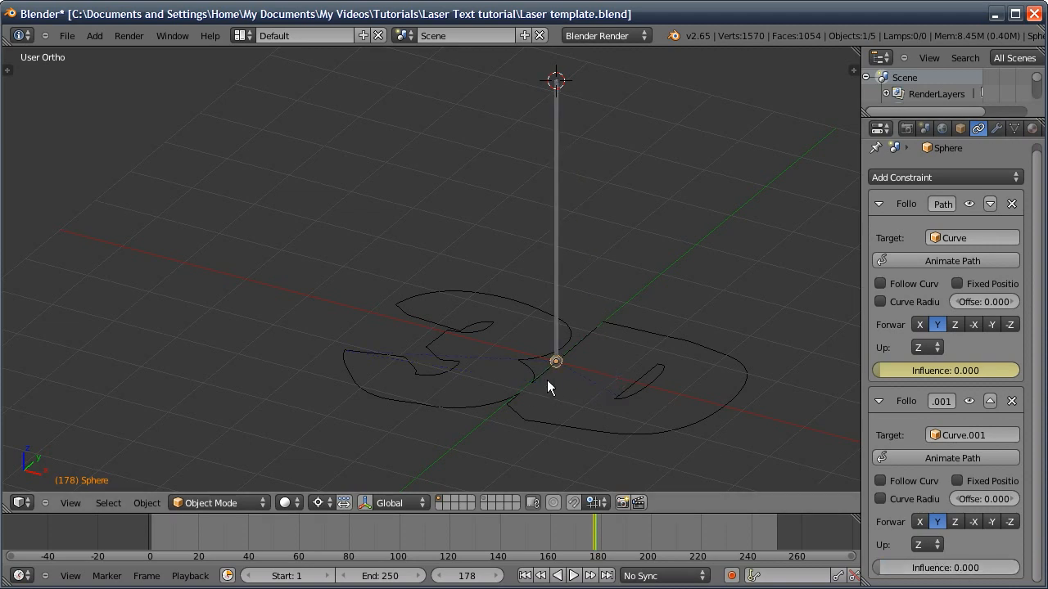
left_click_drag(467, 582, 485, 575)
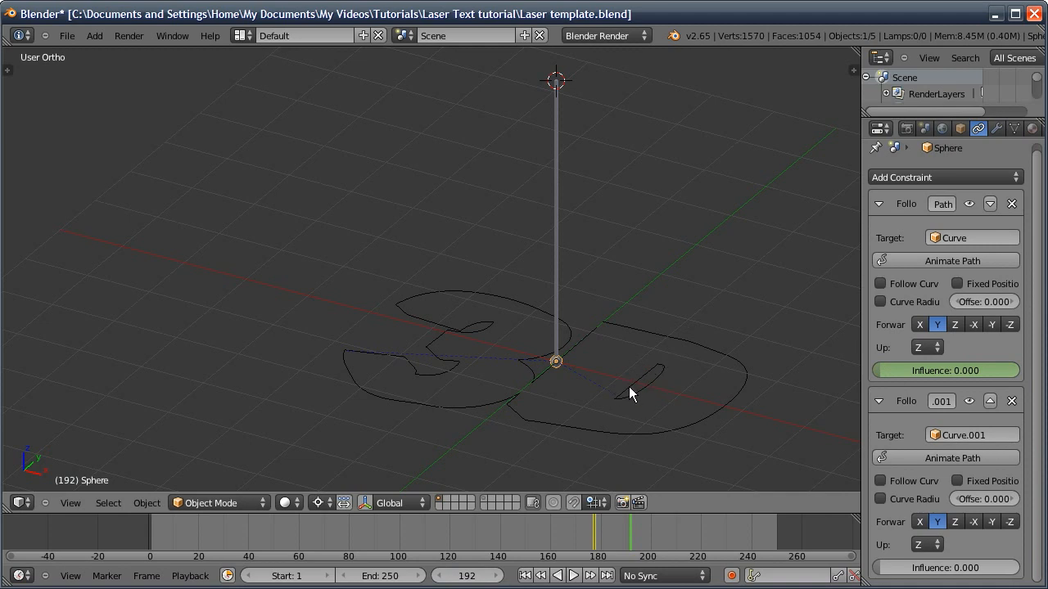
key("i")
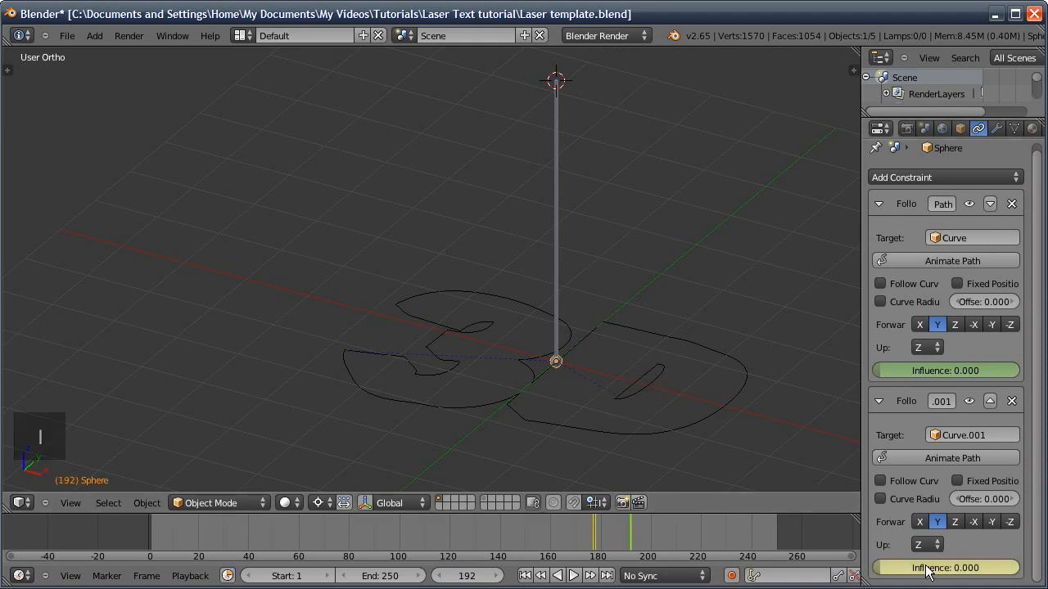
- Keyframe the influence of the Follow Path constraint targeting Curve.001 at 1 on frame 193
key("Right")
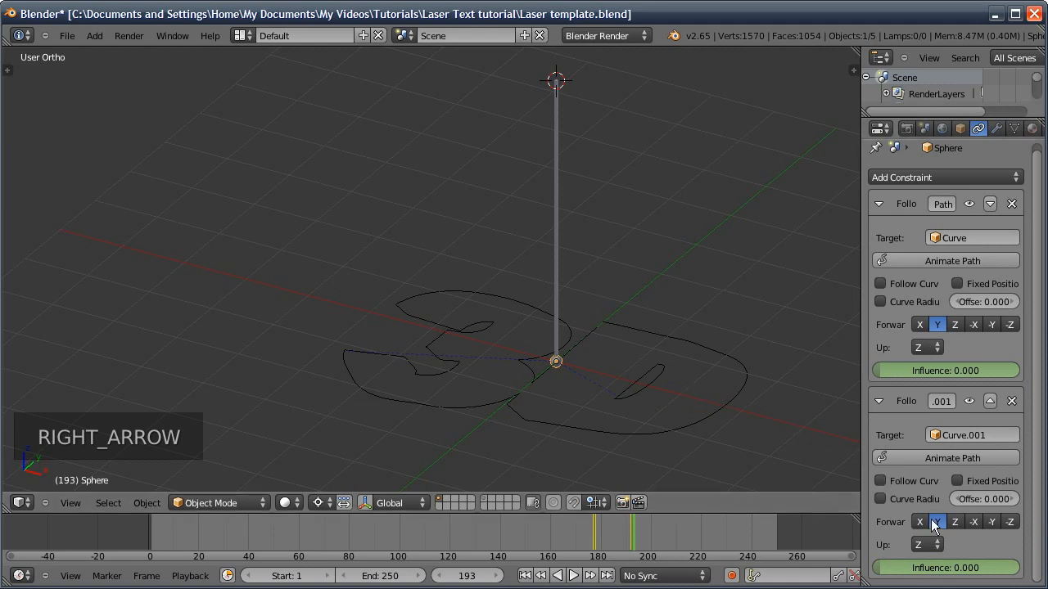
left_click_drag(888, 568, 1036, 576)
key("i")
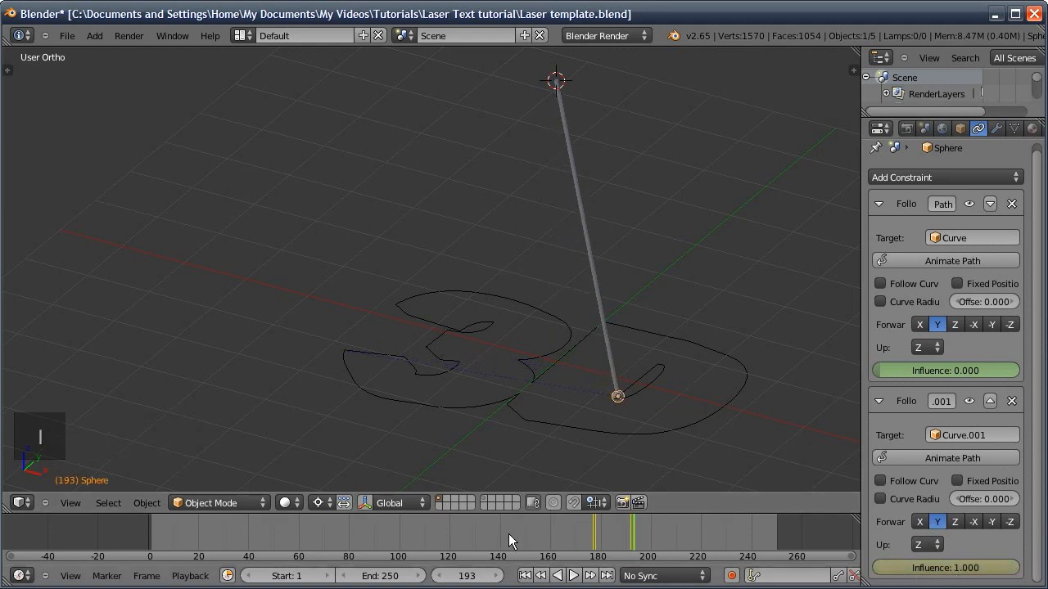
- Scrub the timeline around the influence keyframes to check how the sphere leaves the main outline, ending on frame 167
left_click_drag(521, 534, 578, 537)
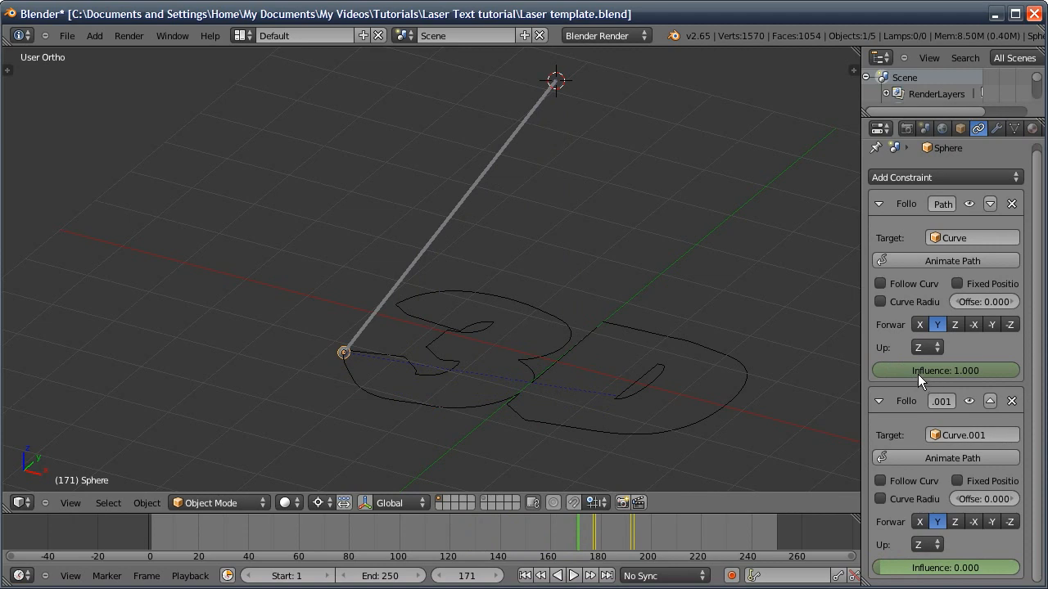
left_click(597, 532)
left_click_drag(597, 536, 603, 538)
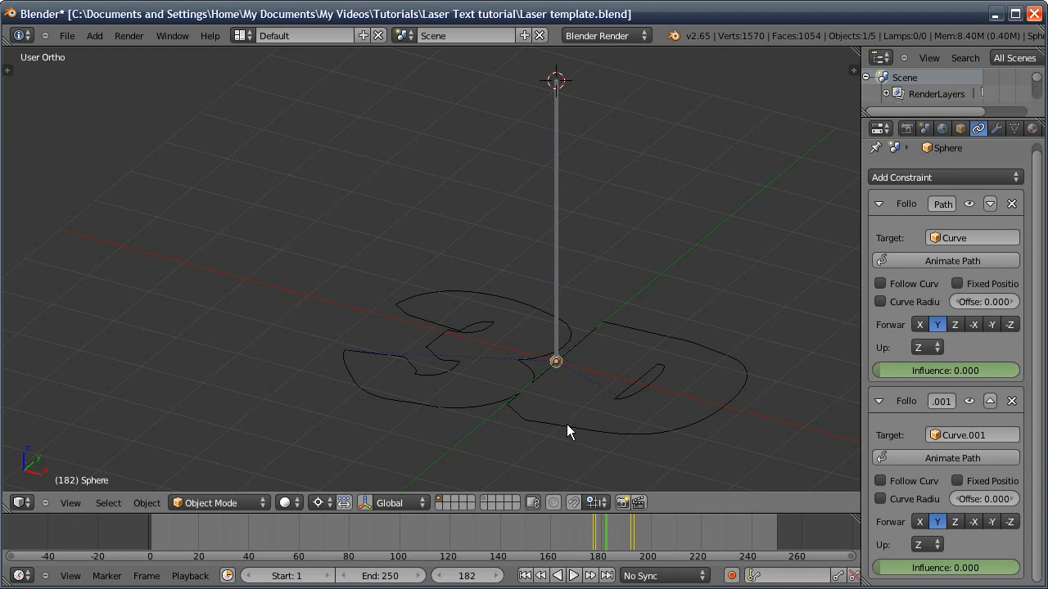
mouse_move(607, 541)
left_mouse_down()
mouse_move(722, 540)
mouse_move(550, 542)
mouse_move(561, 535)
left_mouse_up()
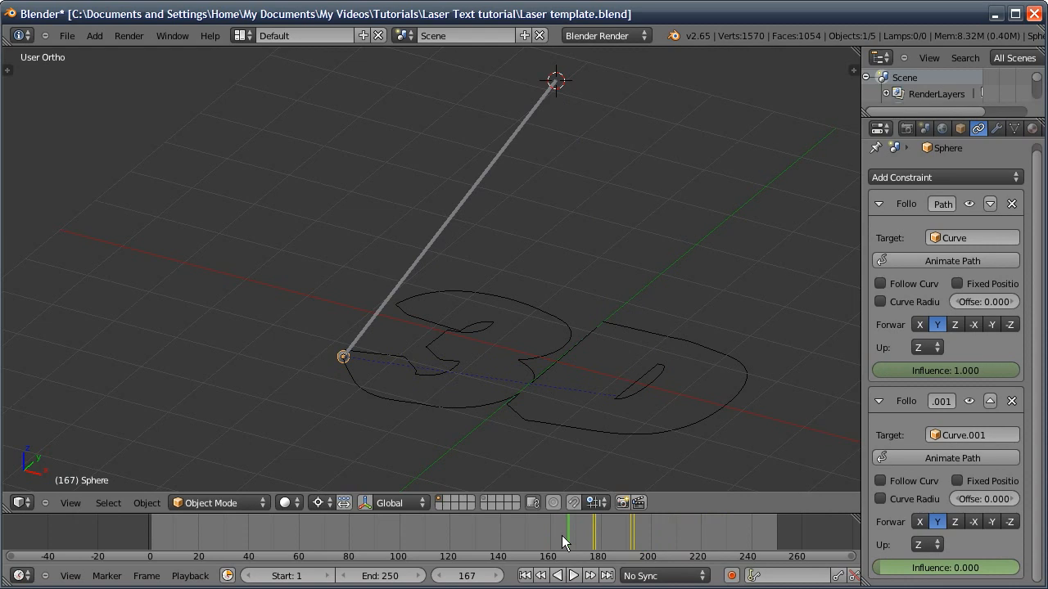
- View the outlines from the top and add a mesh plane at the 3D cursor
key("KP_7")
key("KP_7")
middle_click_drag(536, 241, 521, 275, "shift")
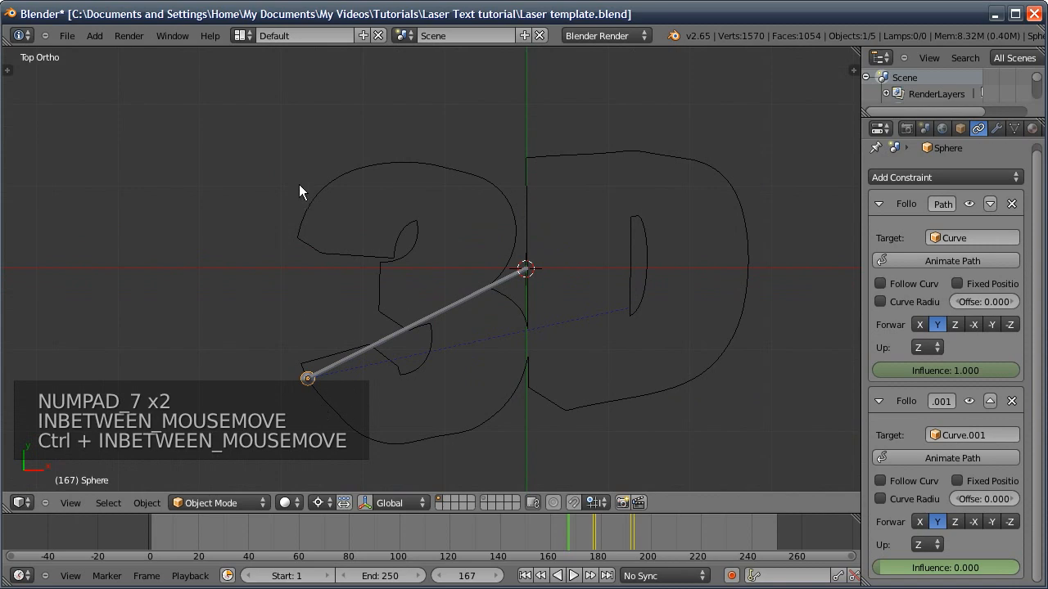
key("shift+a")
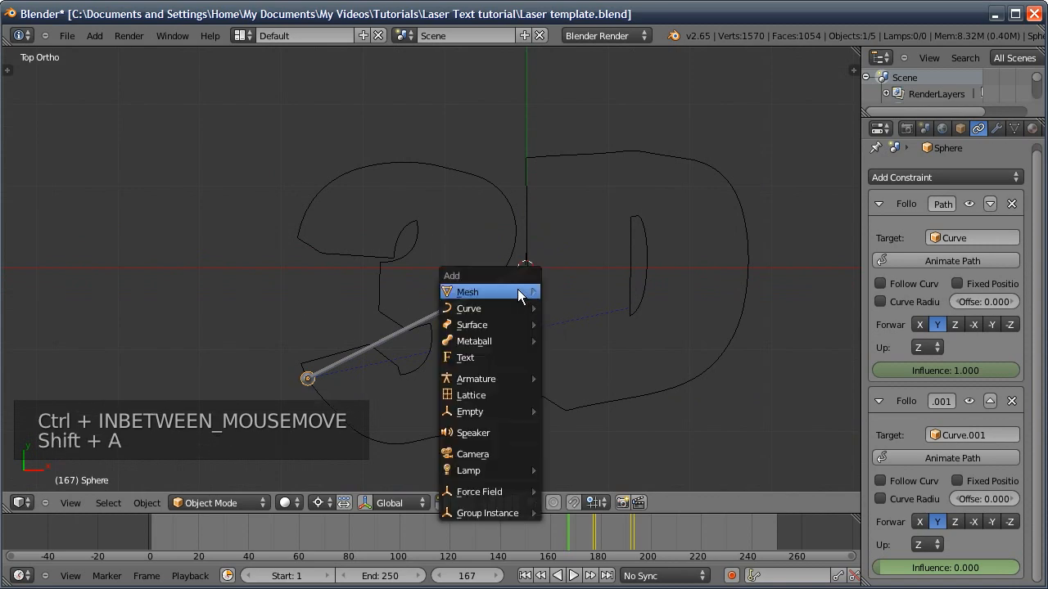
mouse_move(524, 294)
left_click(573, 293)
- Show the scene in wireframe, then scale and move the plane so it encloses the whole 3D text outline
key("s")
left_click(735, 375)
key("z")
key("s")
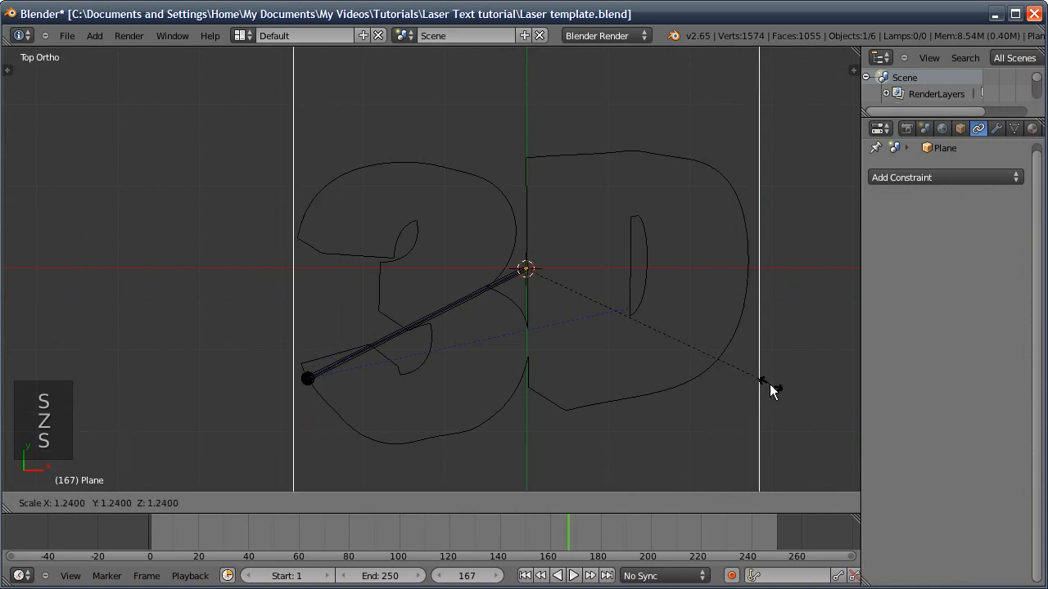
left_click(777, 398)
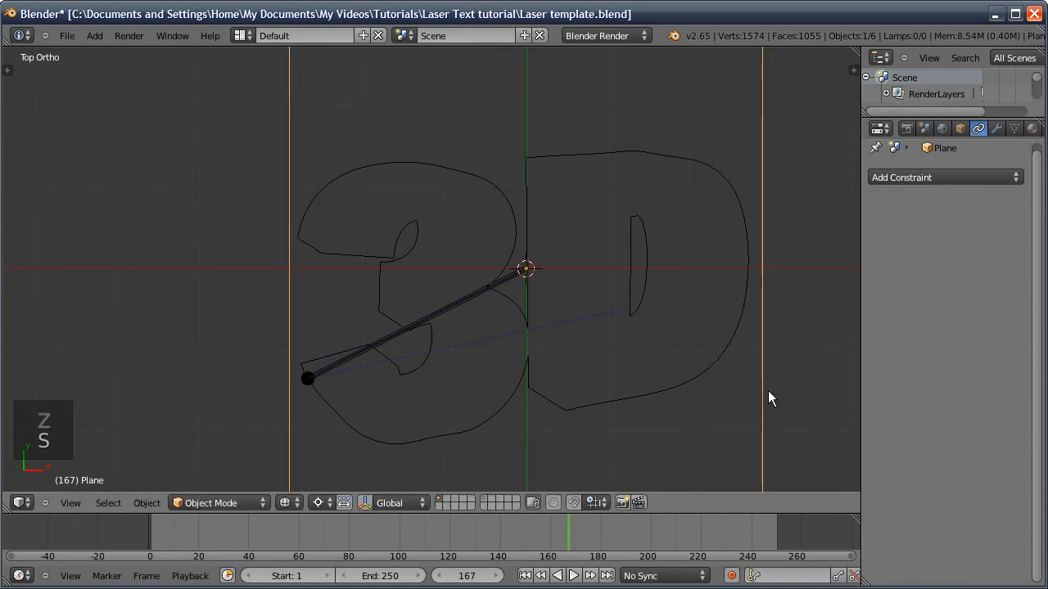
key("g")
left_click(766, 393)
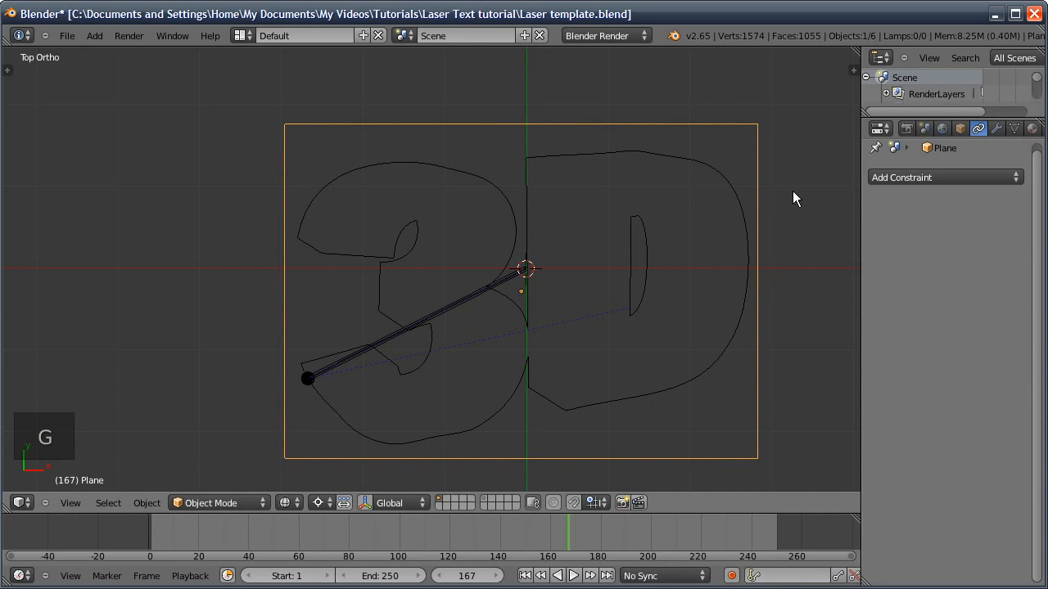
- Enable Dynamic Paint physics on the plane, add a canvas to it, and save the file
scroll(1015, 129, "down", 3)
left_click(1028, 126)
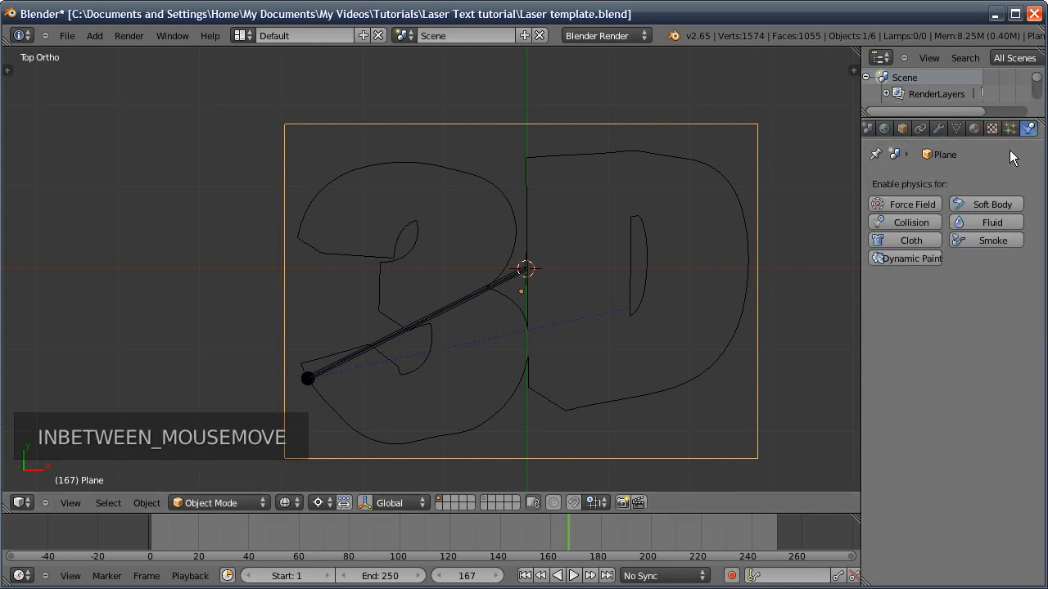
left_click(892, 258)
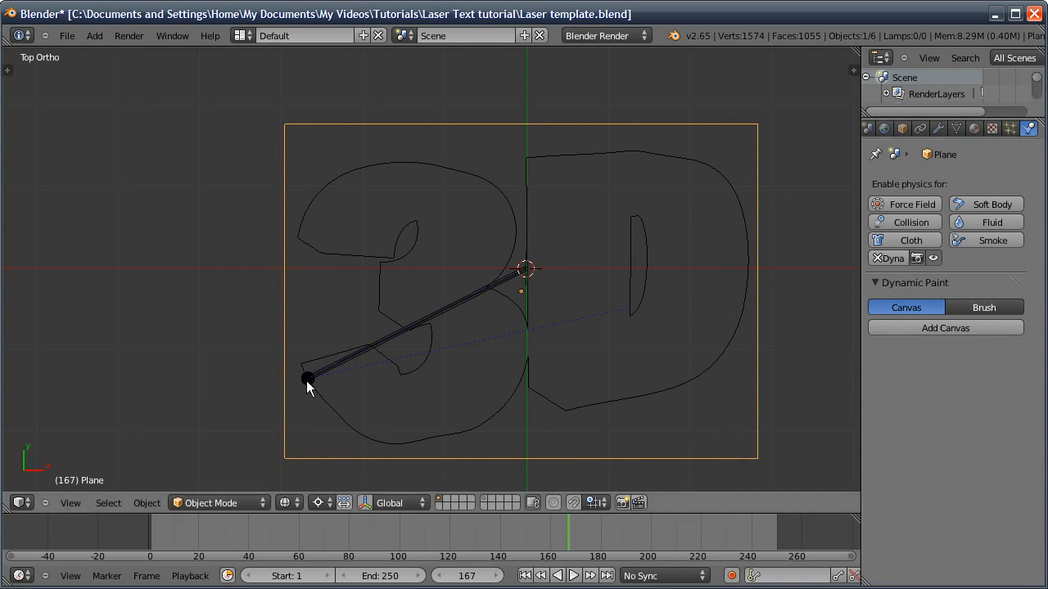
left_click(924, 323)
scroll(911, 343, "down", 5)
scroll(960, 288, "up", 2)
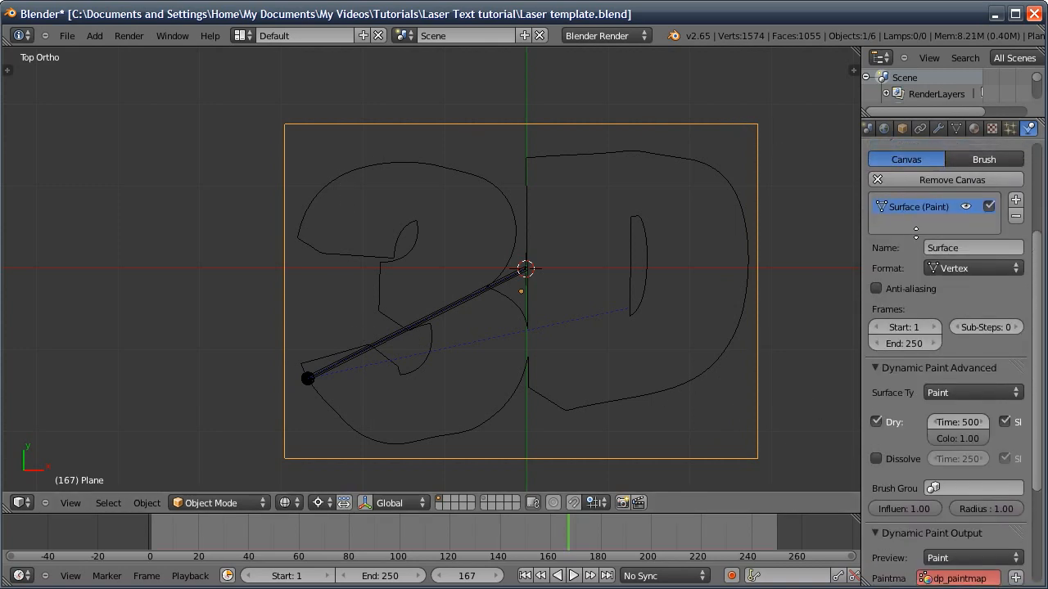
key("ctrl+s")
- Set the canvas surface's format to Image Sequence and its sub-steps to 5
left_click(963, 286)
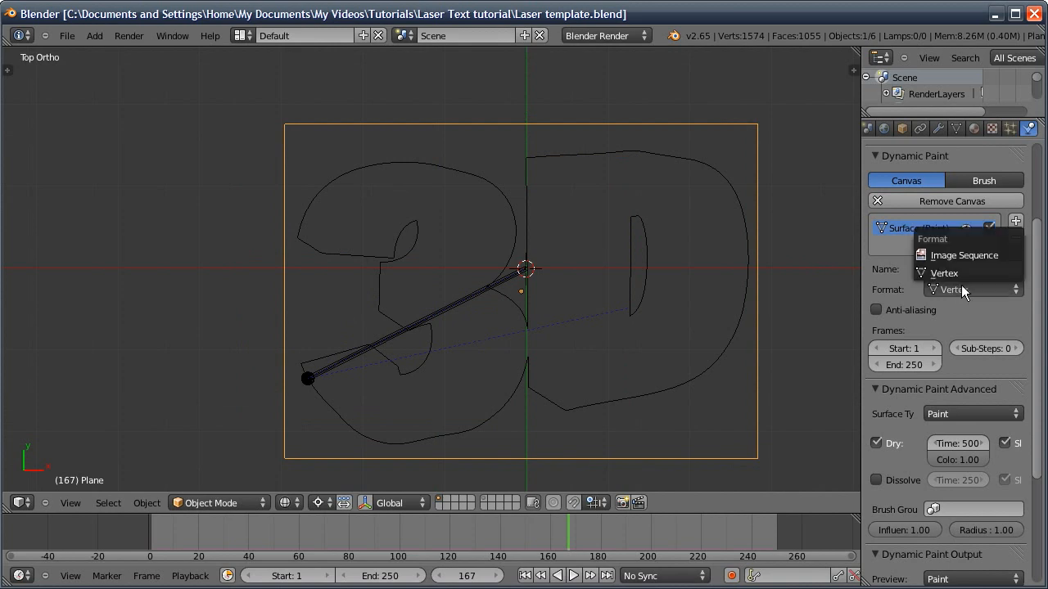
left_click(966, 253)
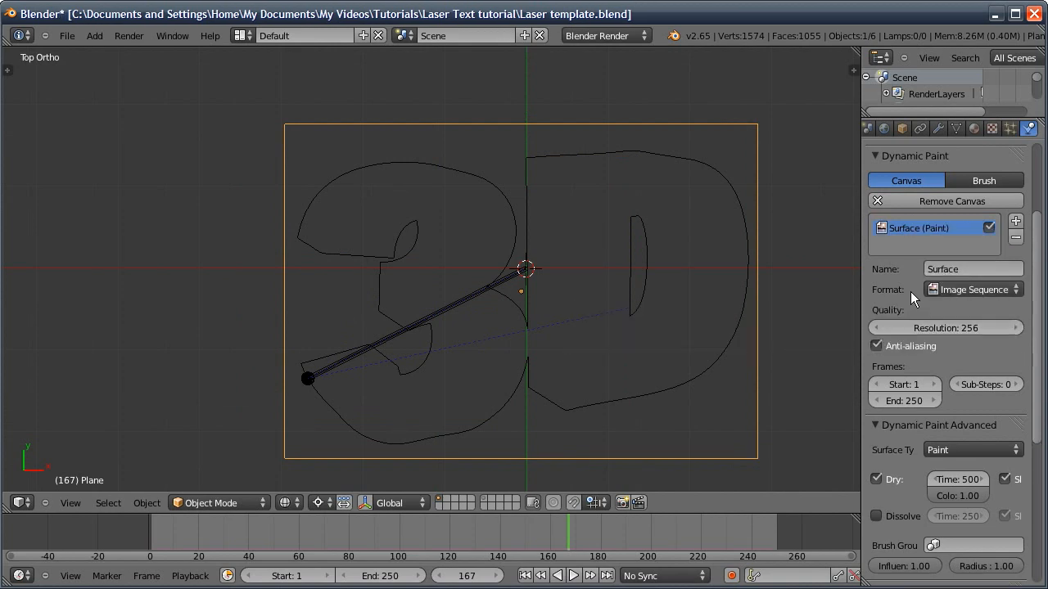
scroll(910, 303, "down", 2)
scroll(941, 343, "up", 2)
left_click(991, 396)
type("5")
key("Return")
- Widen the properties area and set the surface's dry time to 15 with Slow turned off
scroll(982, 400, "down", 2)
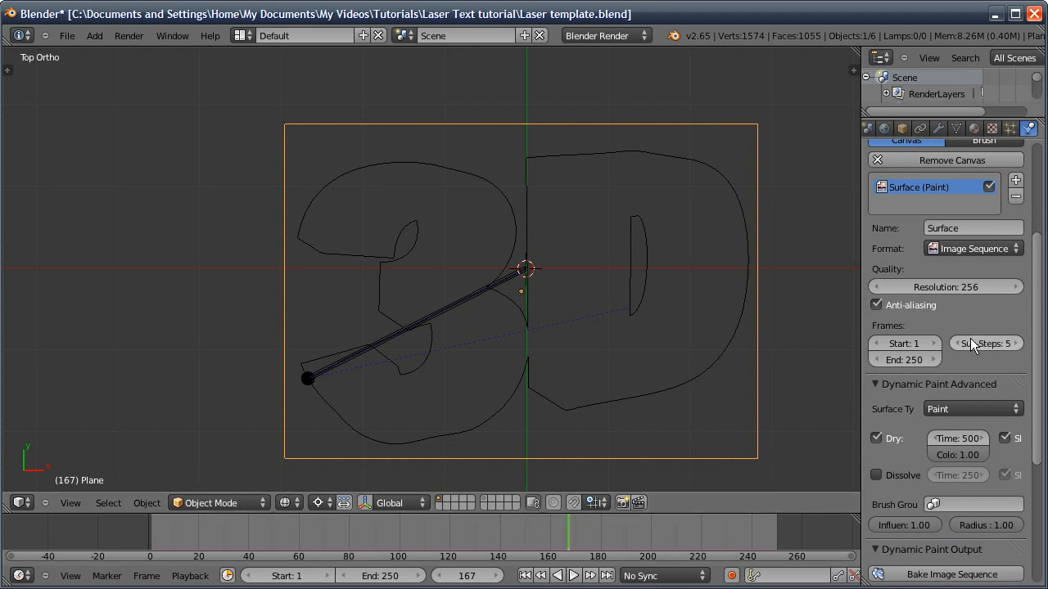
scroll(950, 364, "down", 1)
scroll(946, 365, "down", 2)
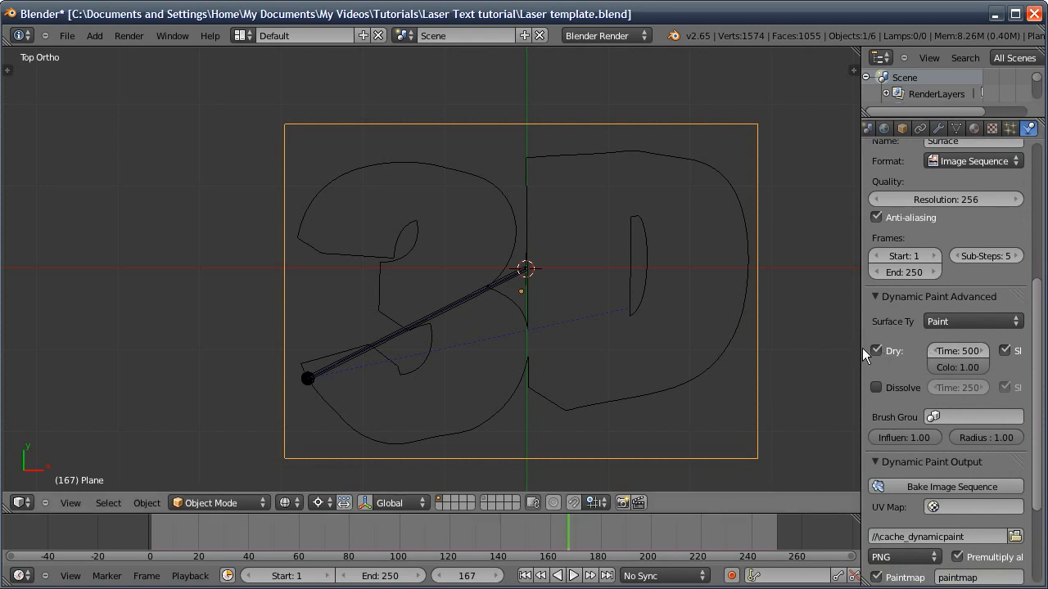
left_click_drag(861, 352, 815, 353)
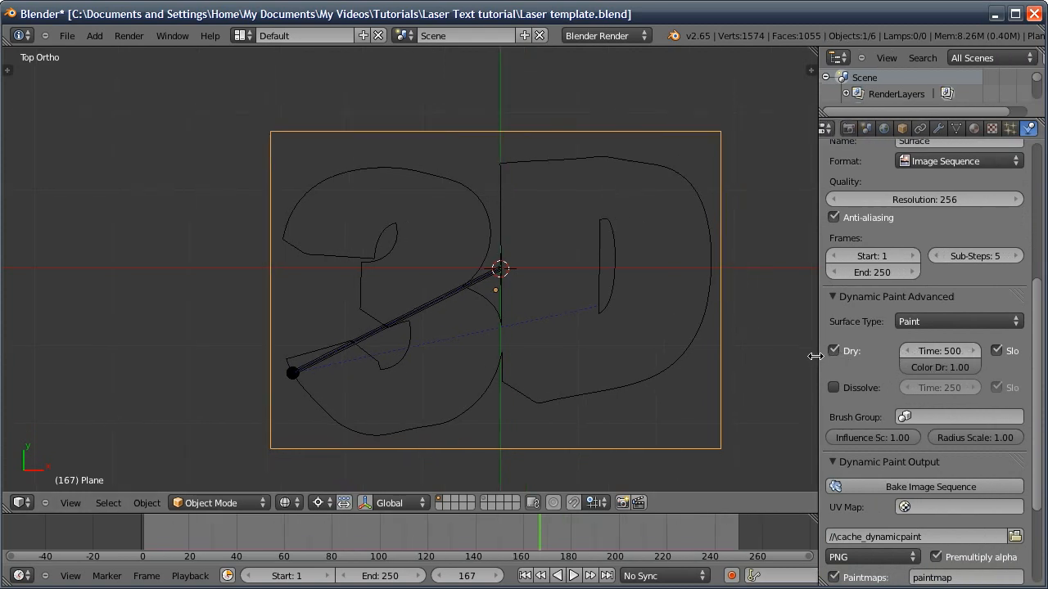
left_click(940, 350)
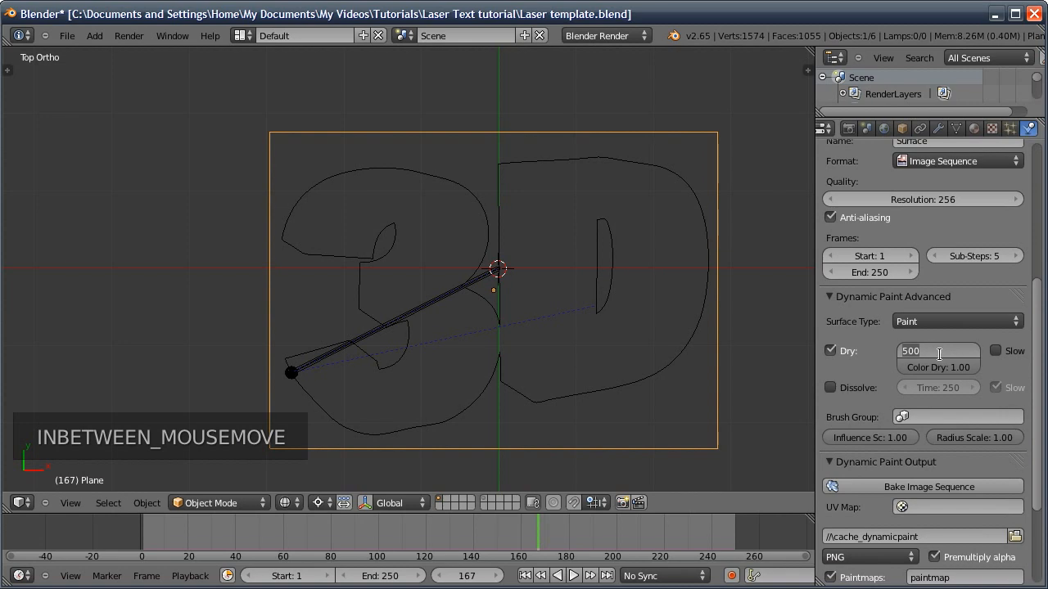
type("15")
key("Return")
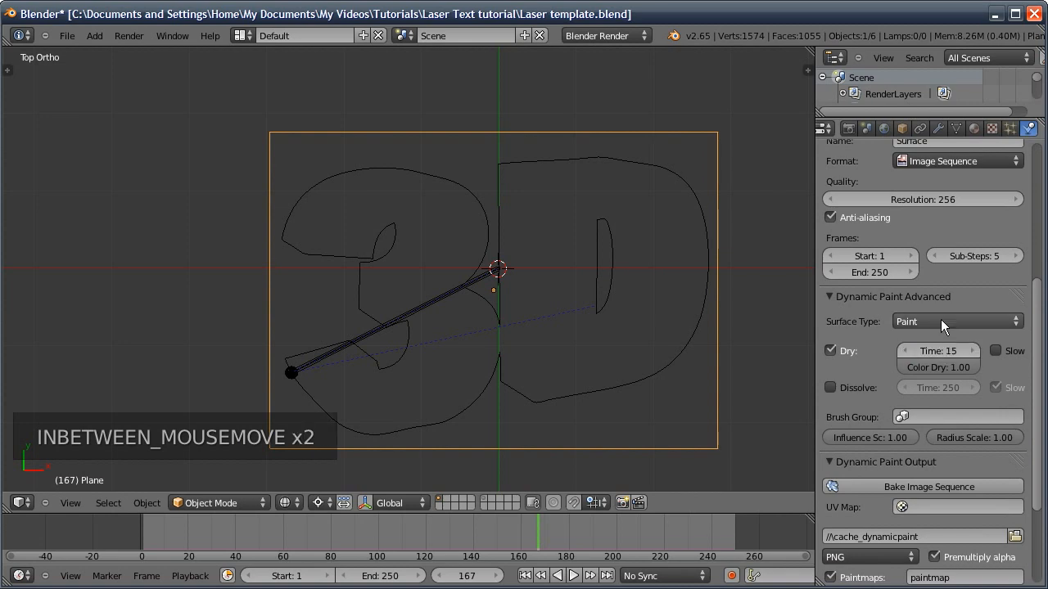
- Rename the canvas's paint surface as Trail
scroll(965, 221, "up", 5)
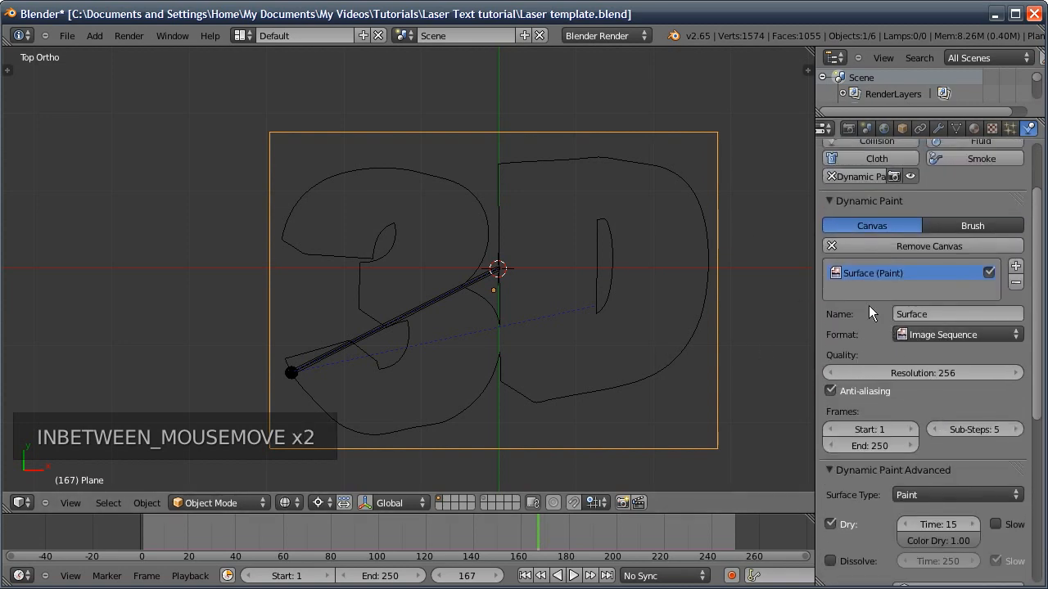
type("Trail")
key("Return")
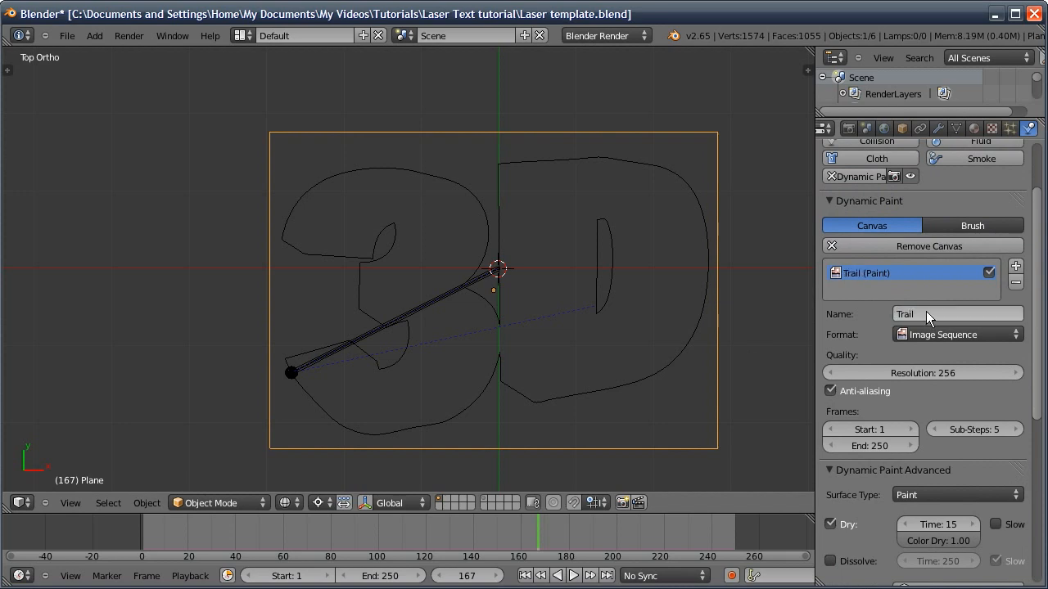
- Unwrap the plane using Project from View (Bounds) and assign UVMap as the Dynamic Paint output's UV map
scroll(965, 242, "down", 6)
scroll(941, 311, "down", 5)
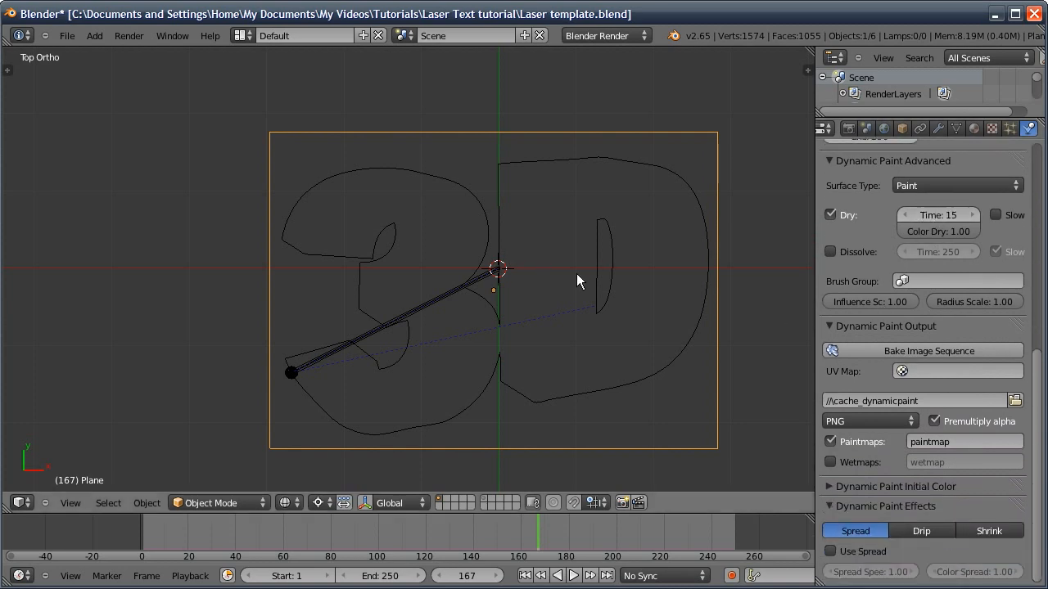
key("Tab")
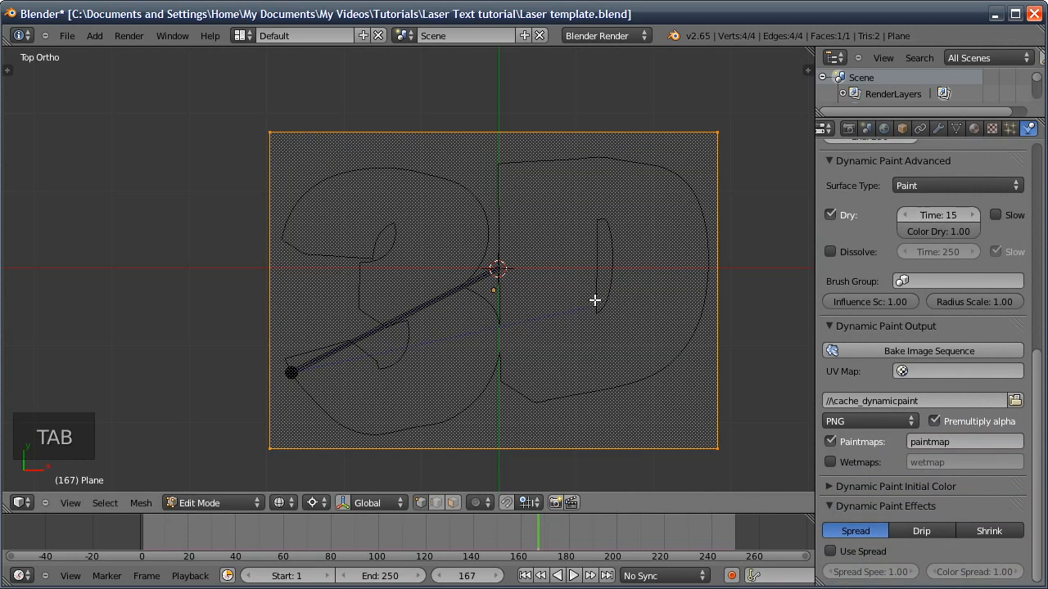
key("u")
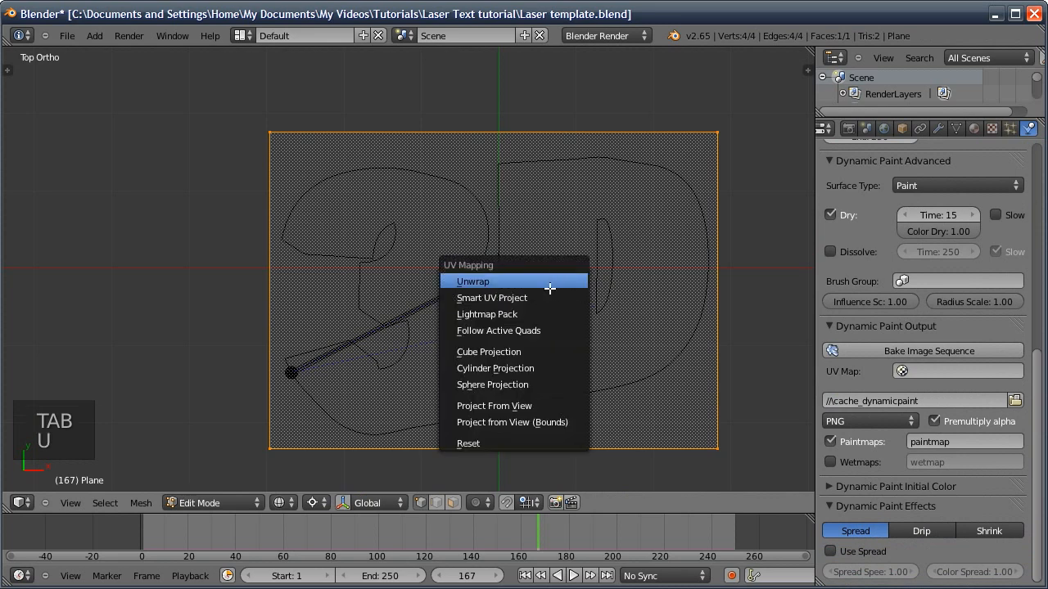
left_click(525, 422)
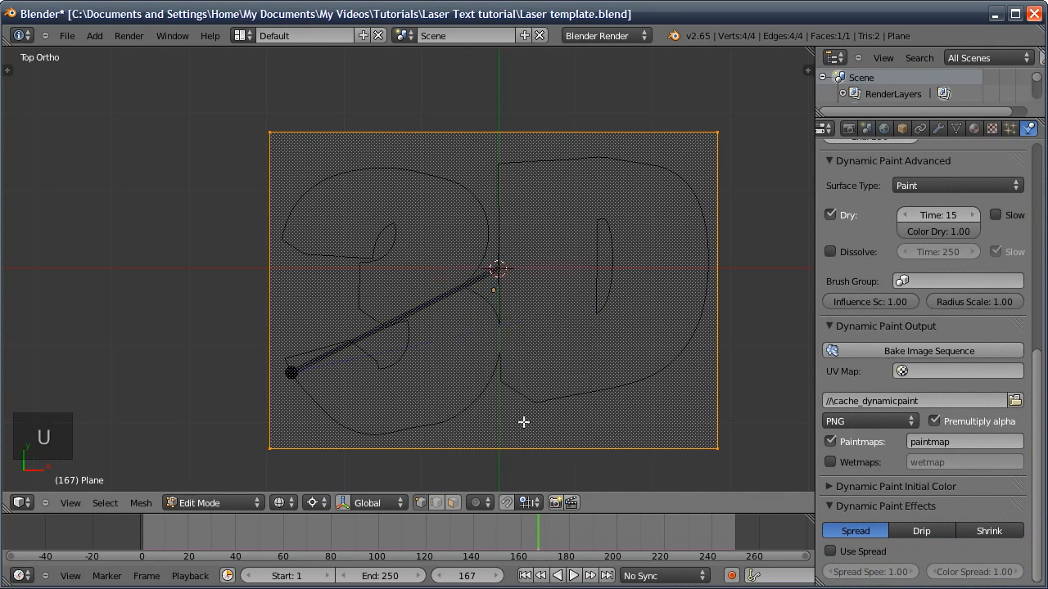
key("Tab")
left_click(934, 368)
left_click(926, 394)
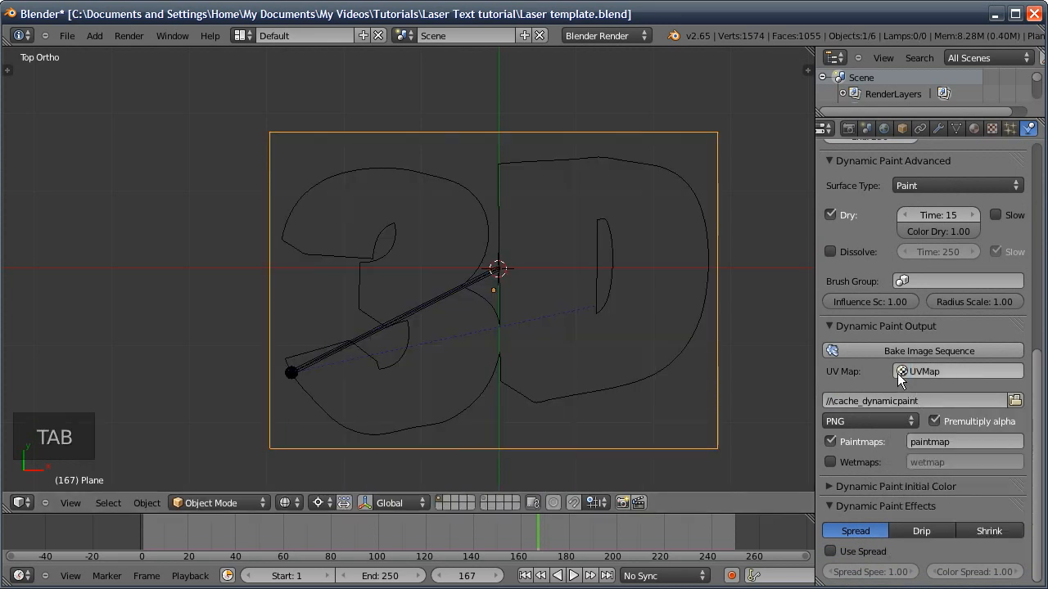
- Create a folder named Dynamic laser trail in the Laser Text tutorial directory and set it as the Dynamic Paint output path
left_click(1015, 400)
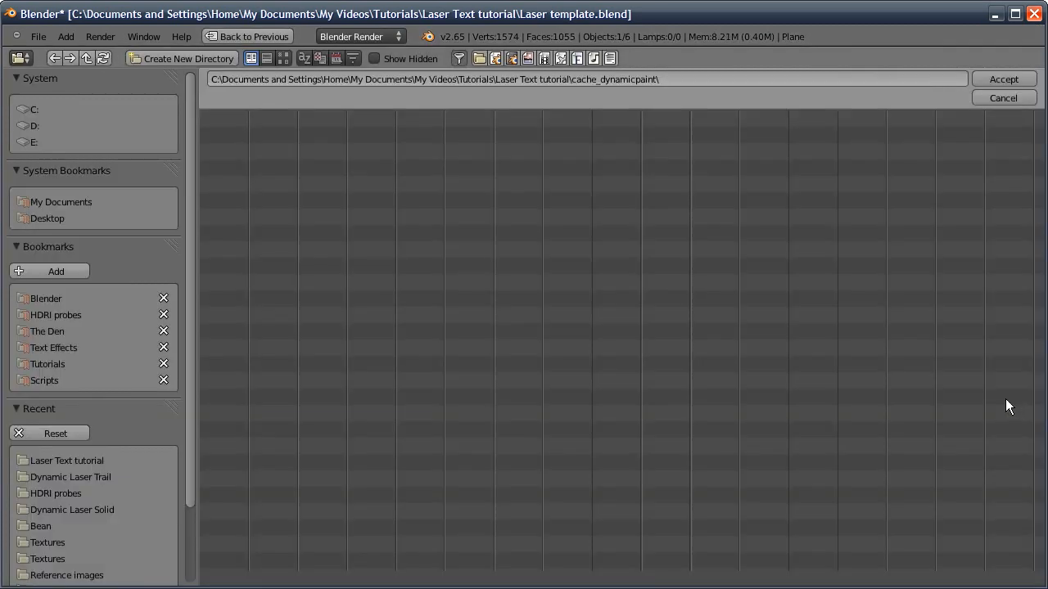
left_click(87, 58)
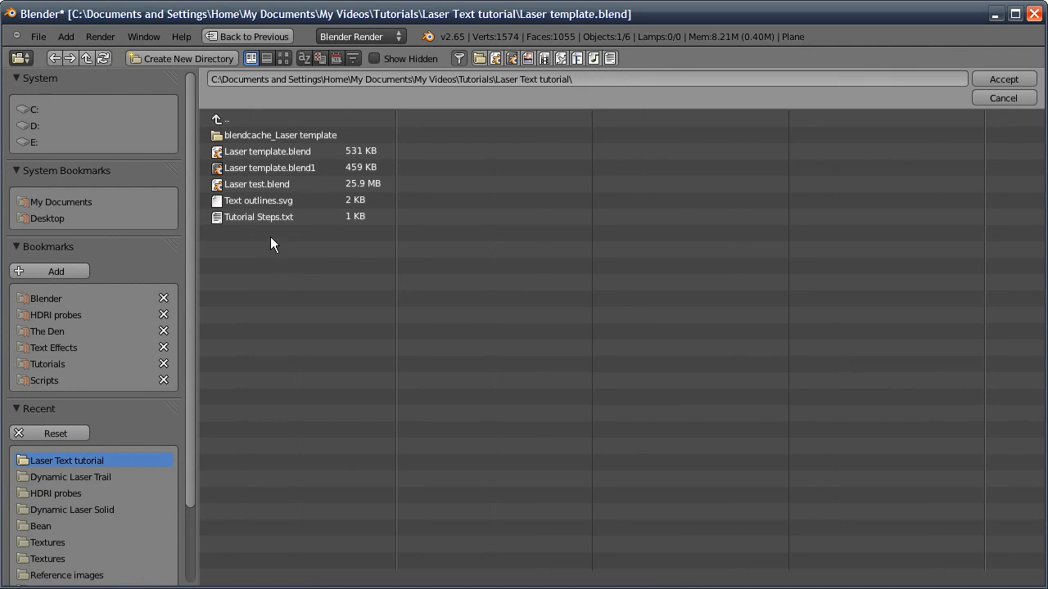
left_click(166, 56)
left_click(160, 68)
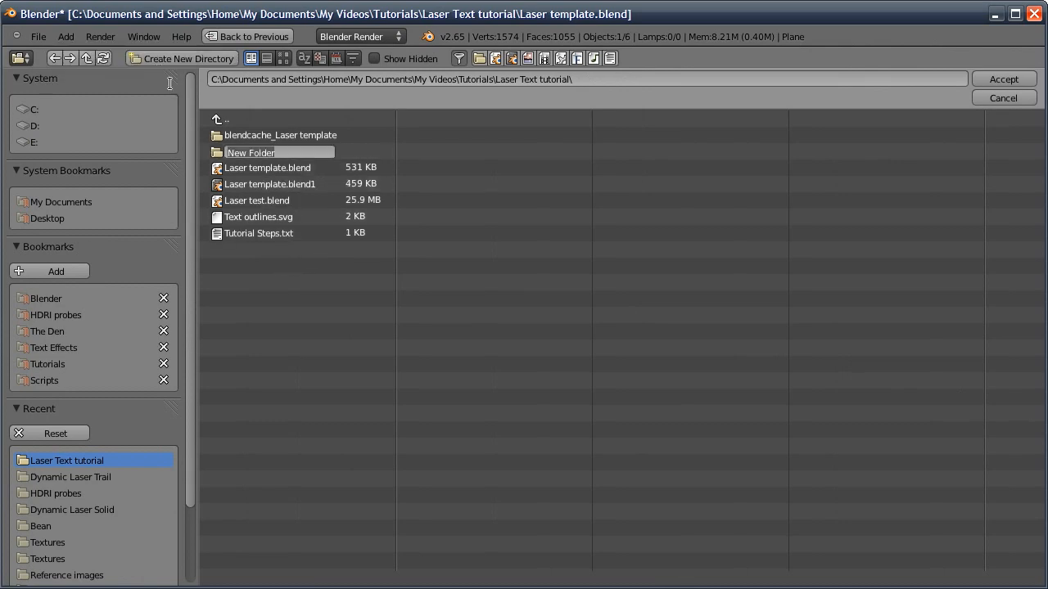
type("Dynamic laser trail")
key("Return")
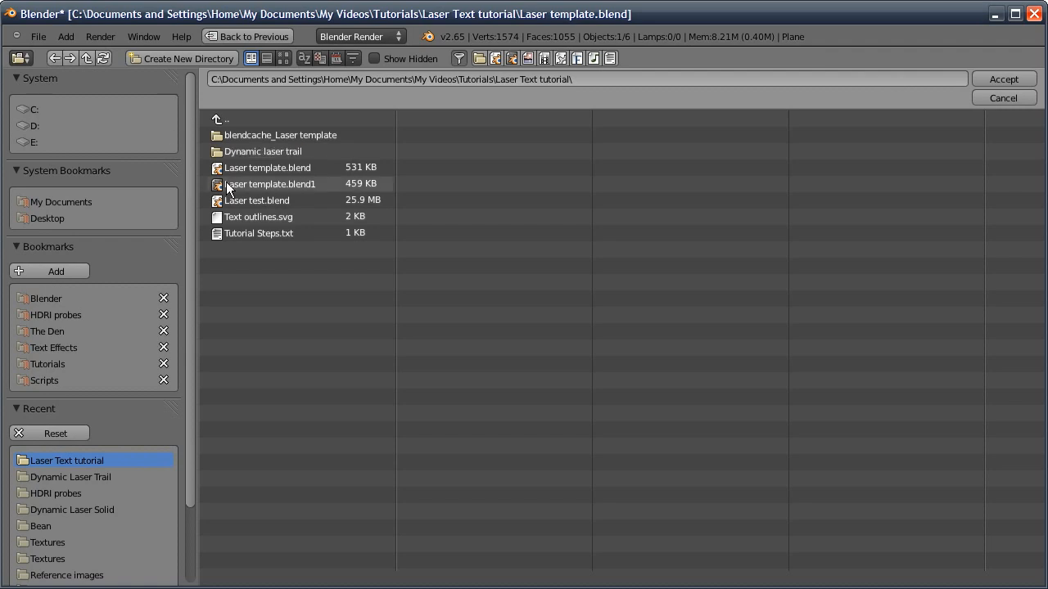
left_click(279, 152)
left_click(1000, 81)
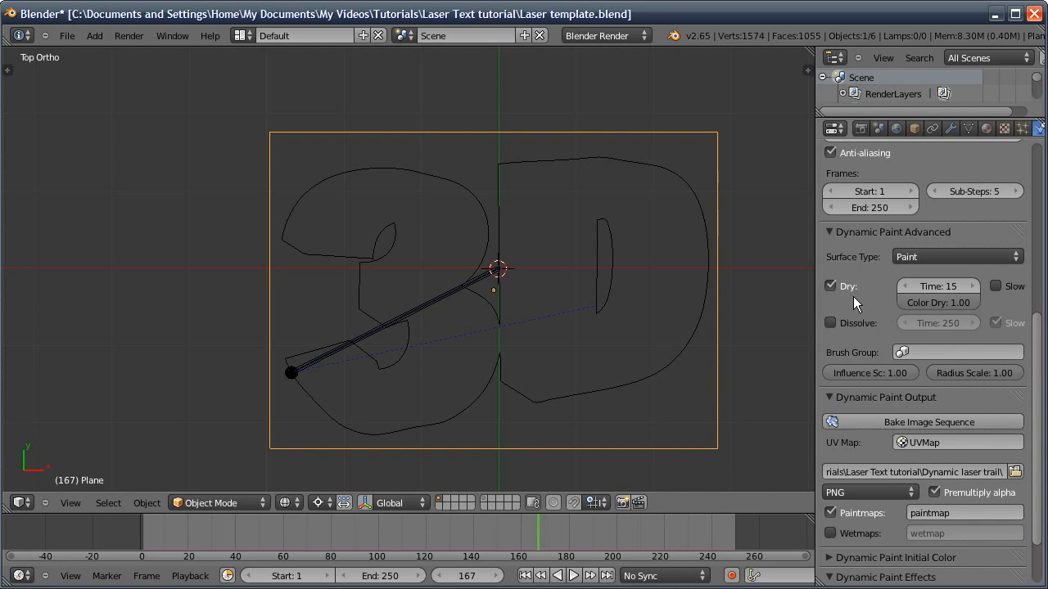
- Disable Paintmaps output, enable Wetmaps and name the wetmap files Laser trail ###.png
left_click(832, 513)
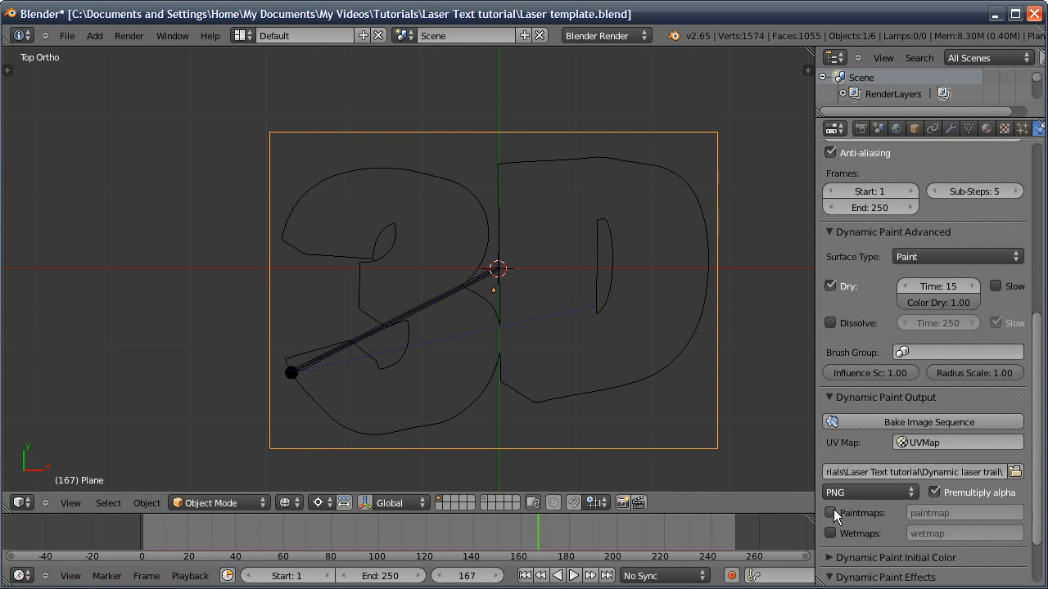
left_click(831, 533)
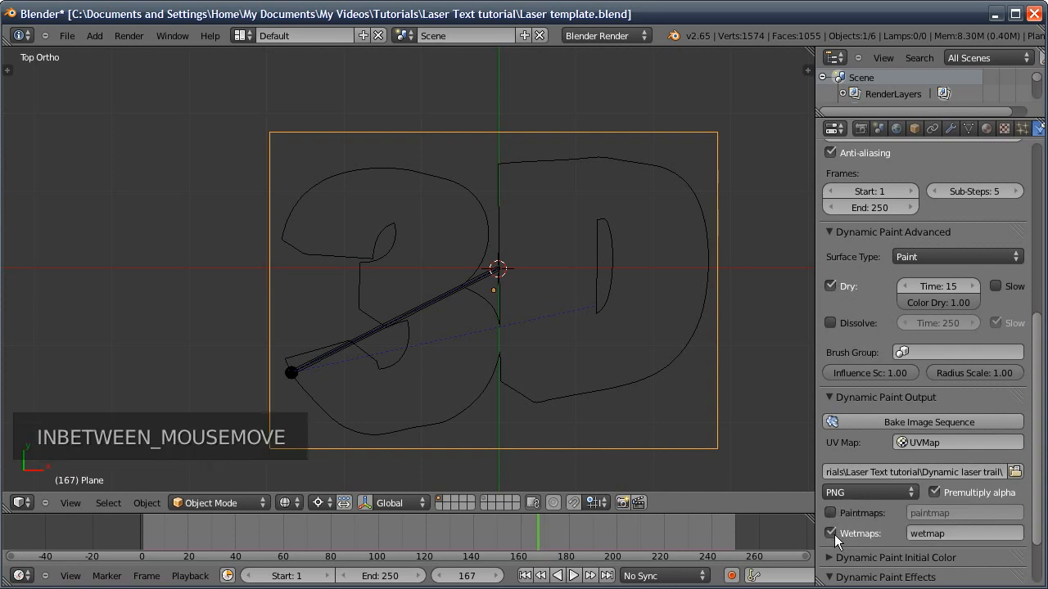
left_click(938, 534)
type("Laser trail ###.pn")
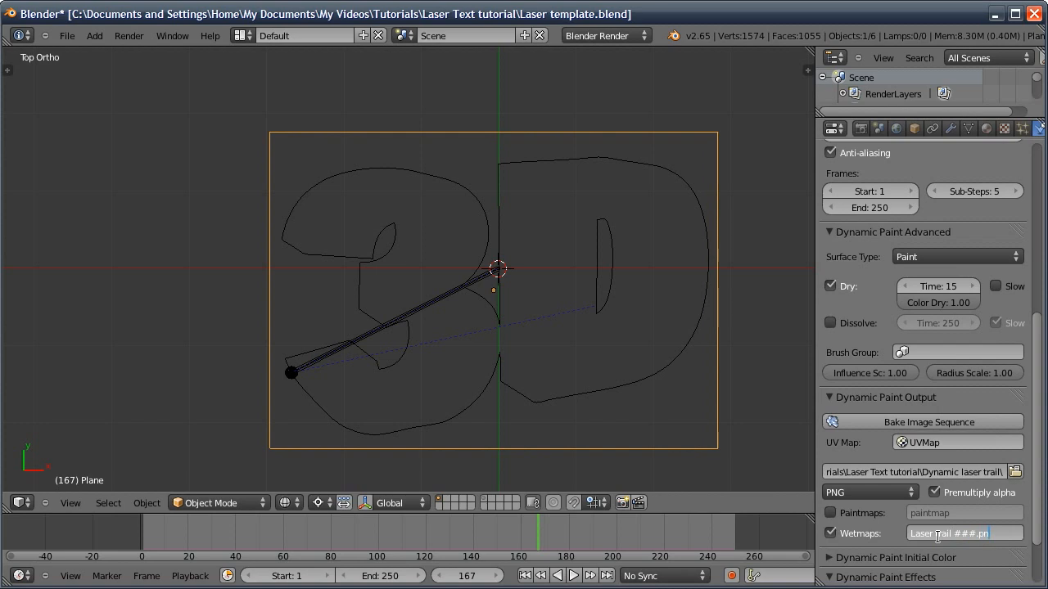
type("g")
key("Return")
- Enable the Shrink effect for the Trail surface in the Dynamic Paint effects
scroll(935, 388, "down", 3)
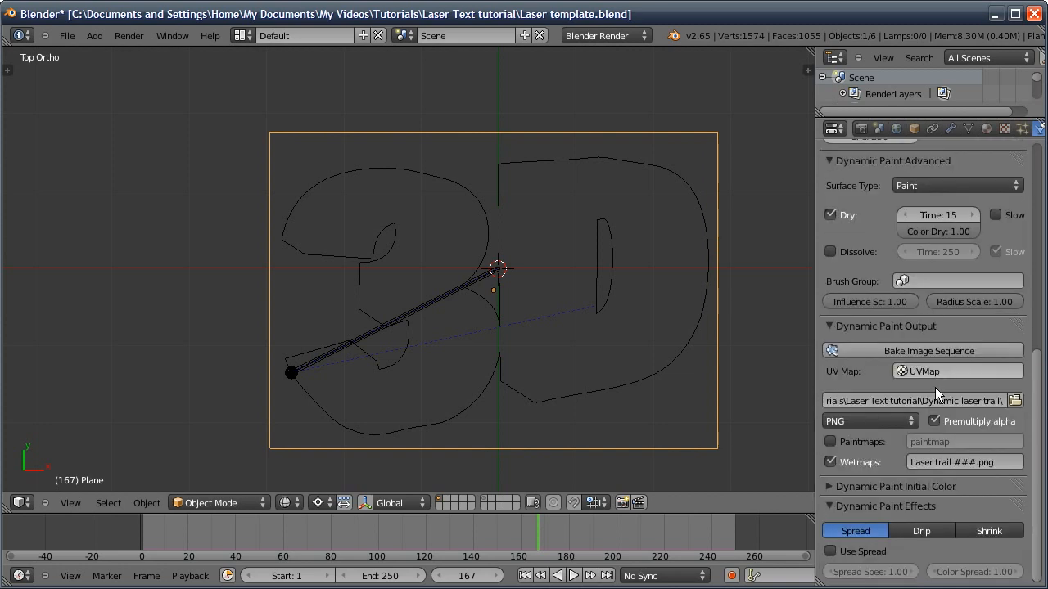
left_click(989, 530)
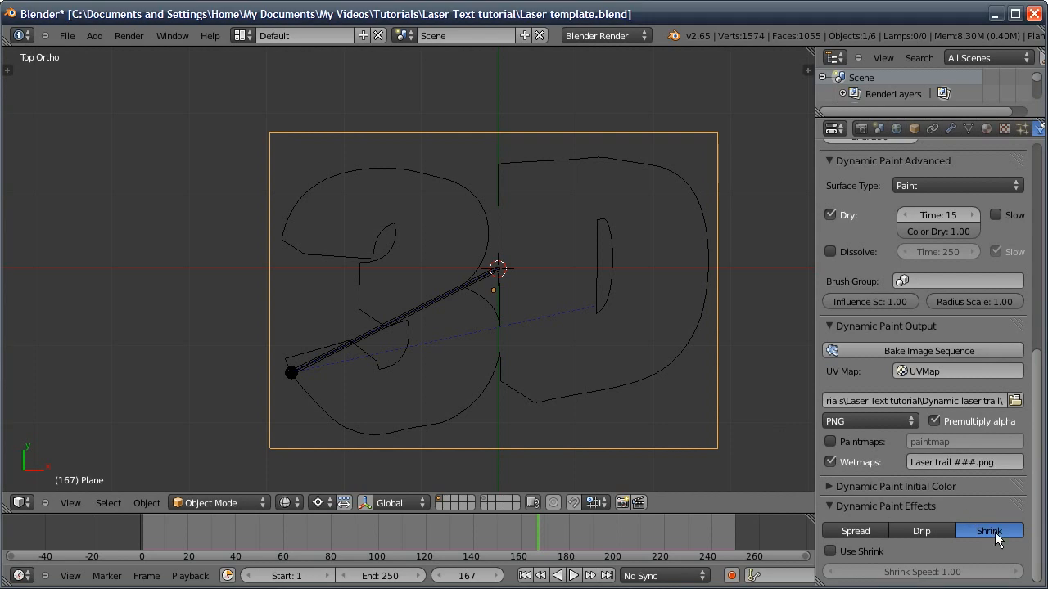
left_click(832, 551)
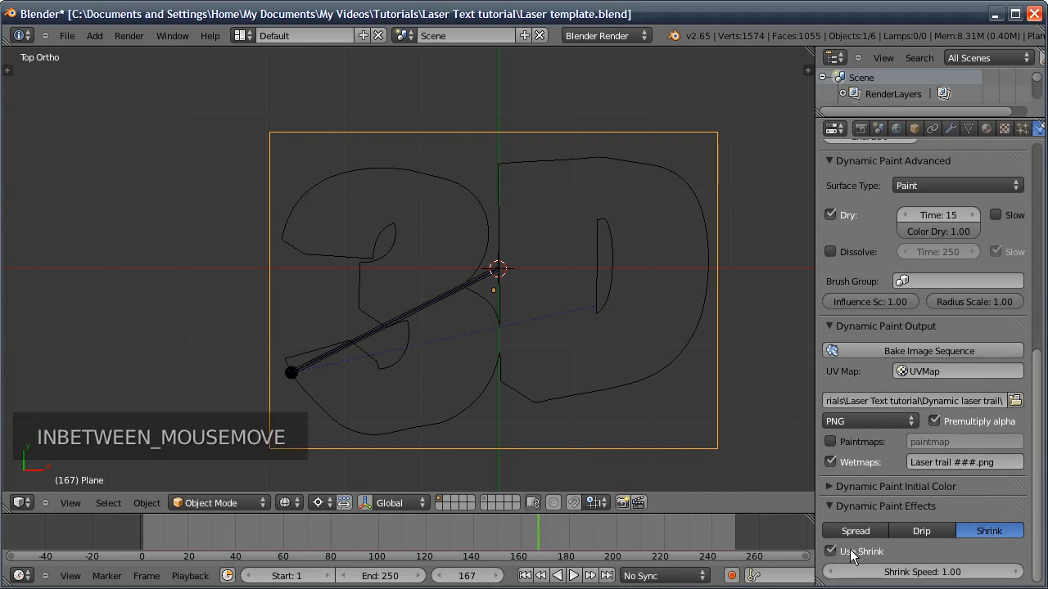
scroll(925, 349, "up", 8)
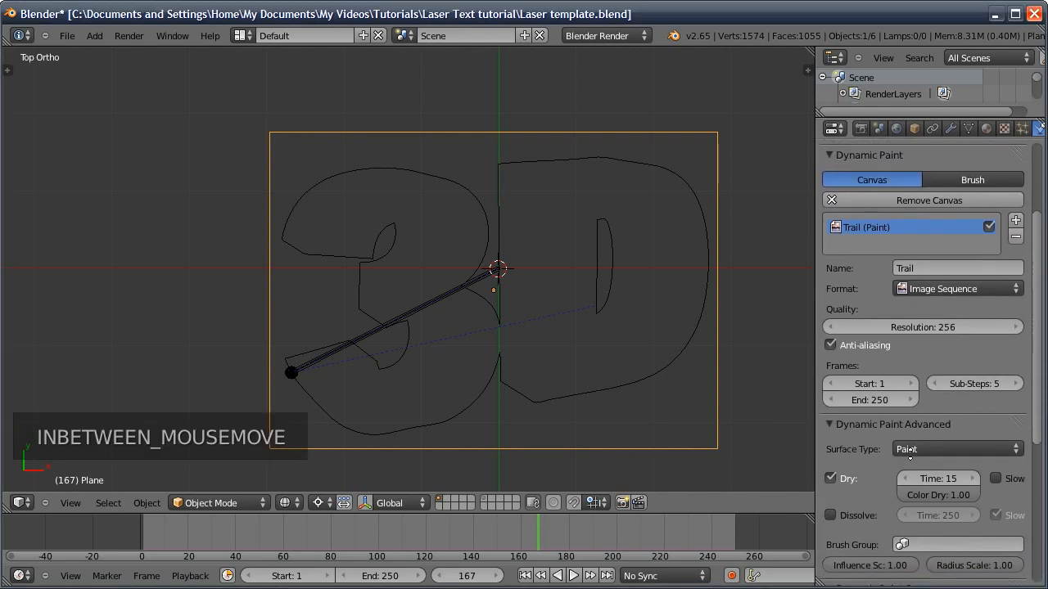
scroll(909, 453, "up", 1)
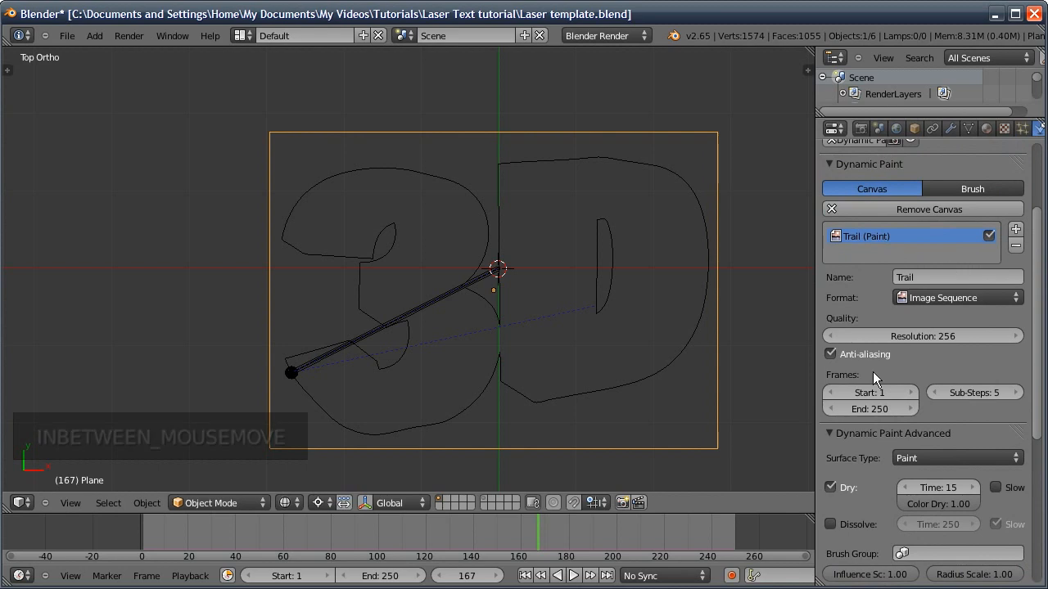
- Make the small sphere at the beam's tip a Dynamic Paint brush with black as its paint color
right_click(290, 375)
right_click(289, 374)
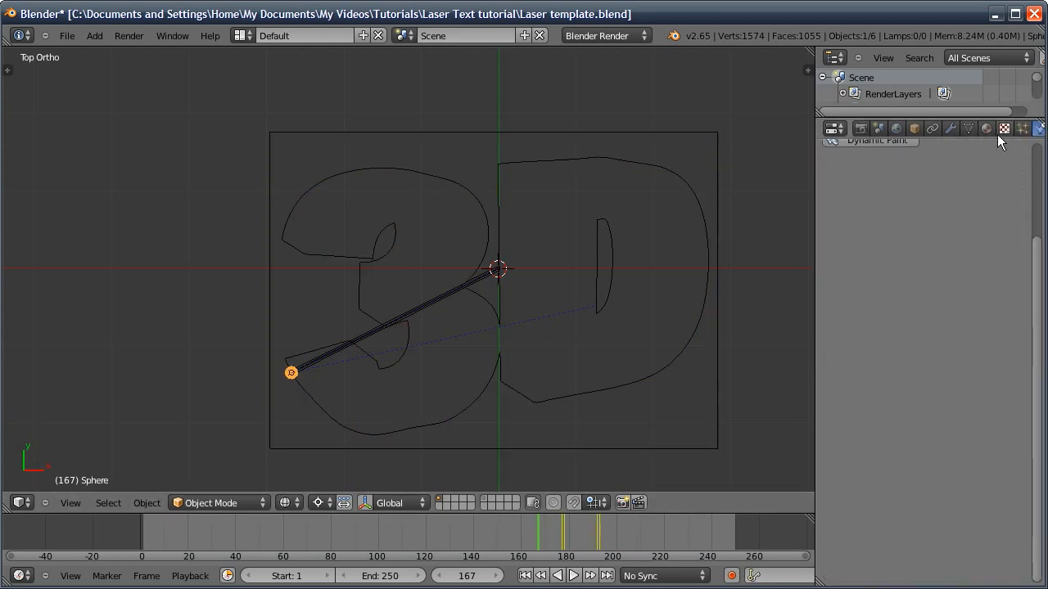
left_click(853, 257)
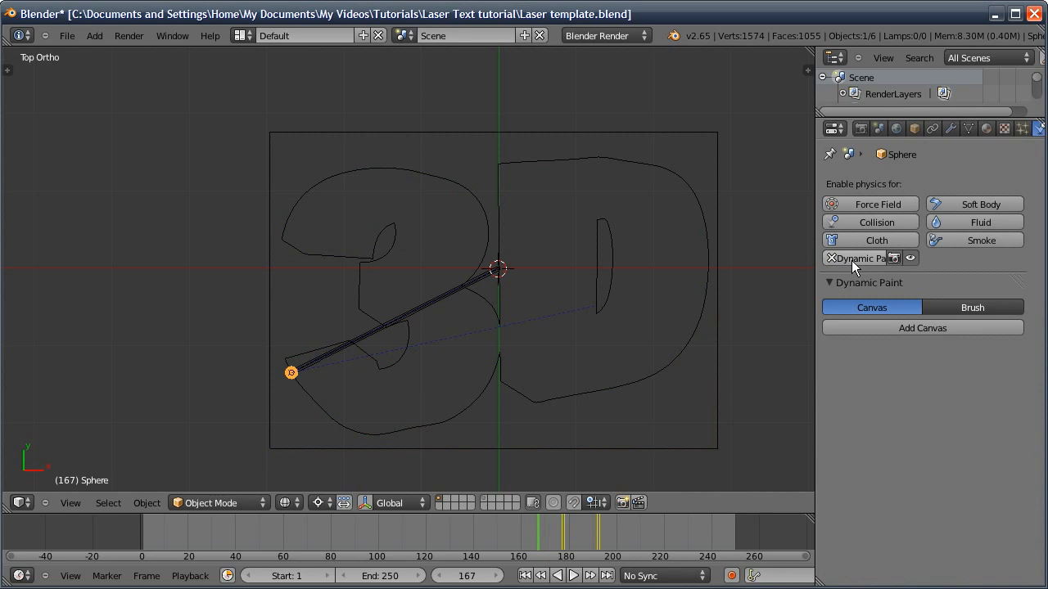
left_click(952, 307)
left_click(939, 324)
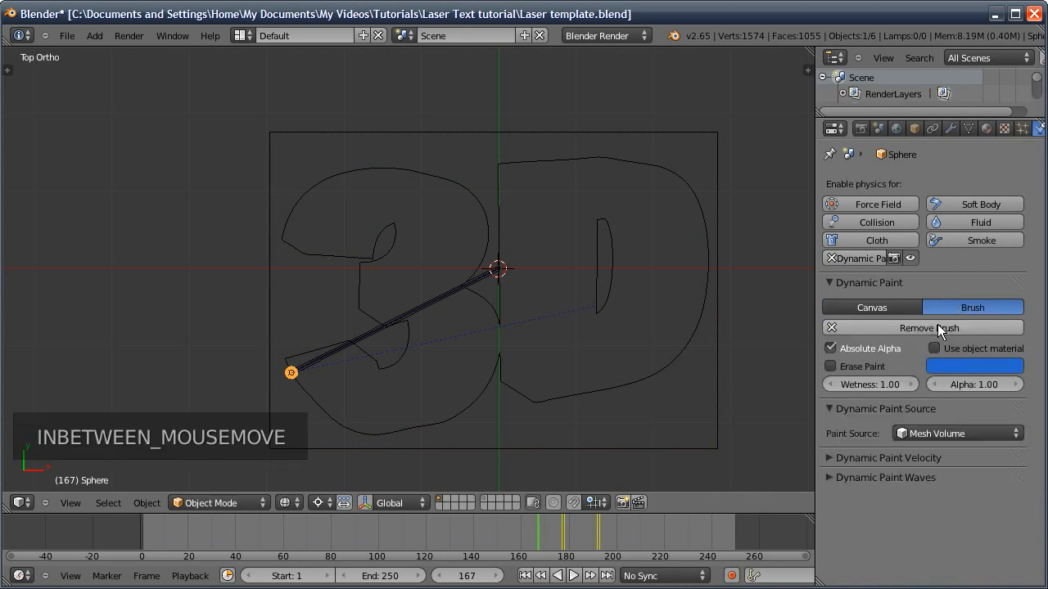
left_click(975, 366)
left_click_drag(1005, 231, 1009, 265)
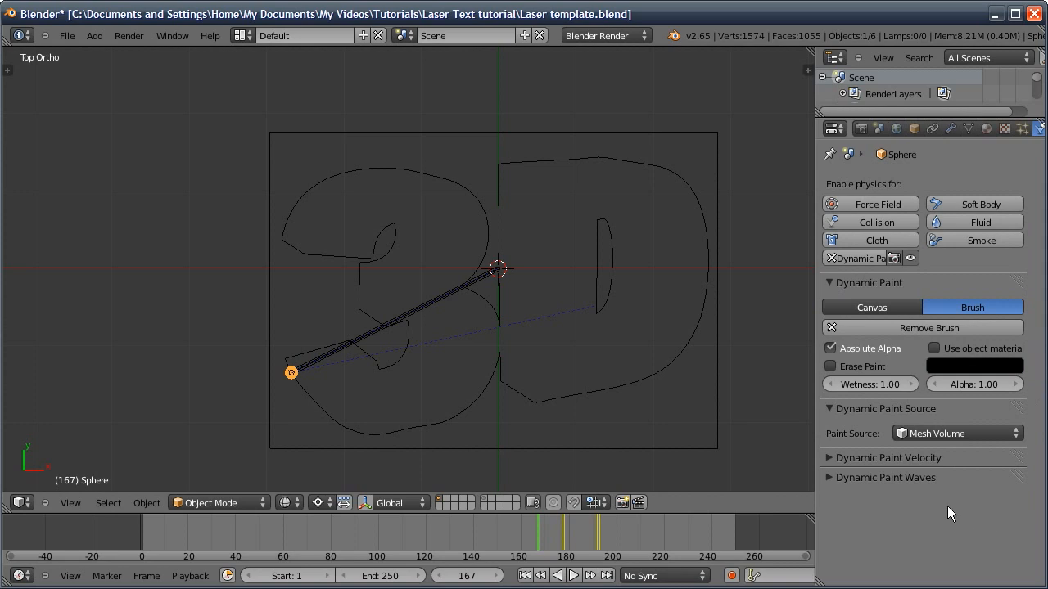
- Reset the plane's Z location to 0 and check from the front that it meets the sphere
right_click(721, 384)
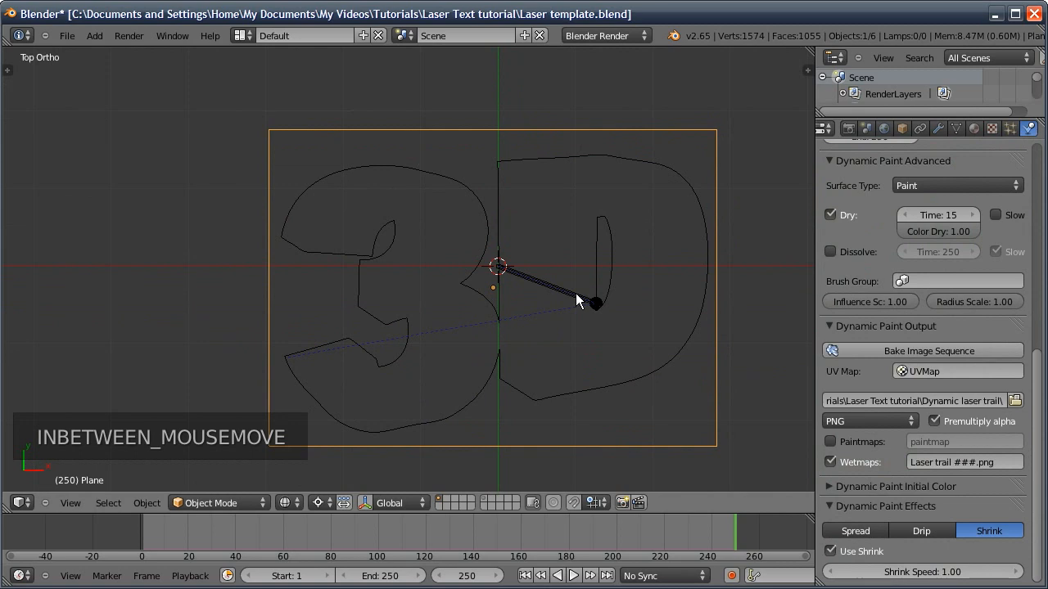
middle_click_drag(594, 327, 518, 181)
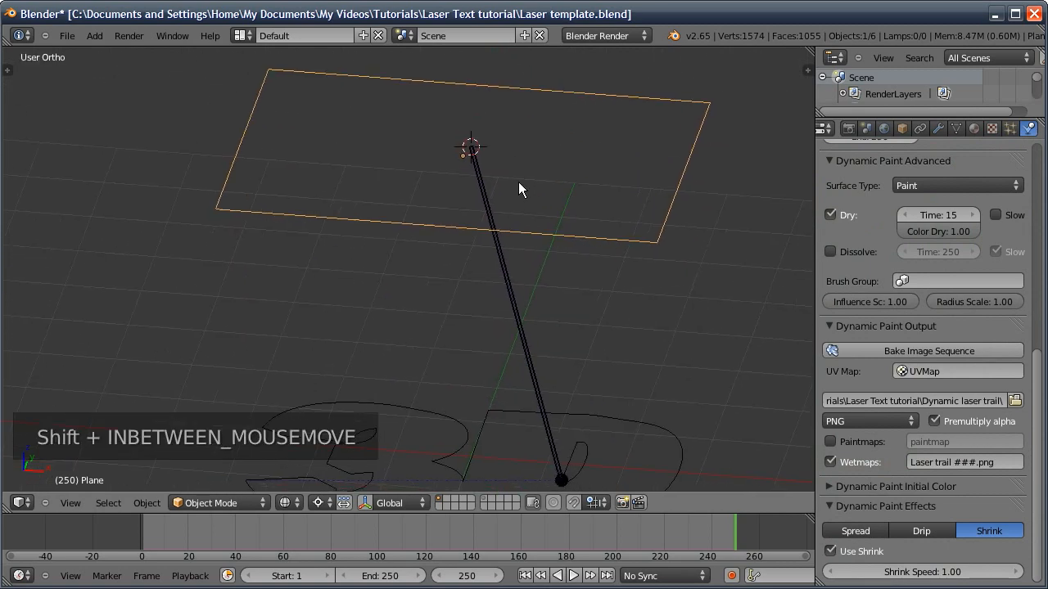
mouse_move(570, 218)
middle_mouse_down("shift")
mouse_move(598, 243)
mouse_move(578, 225)
mouse_move(573, 234)
middle_mouse_up("shift")
left_click(901, 129)
scroll(859, 204, "up", 5)
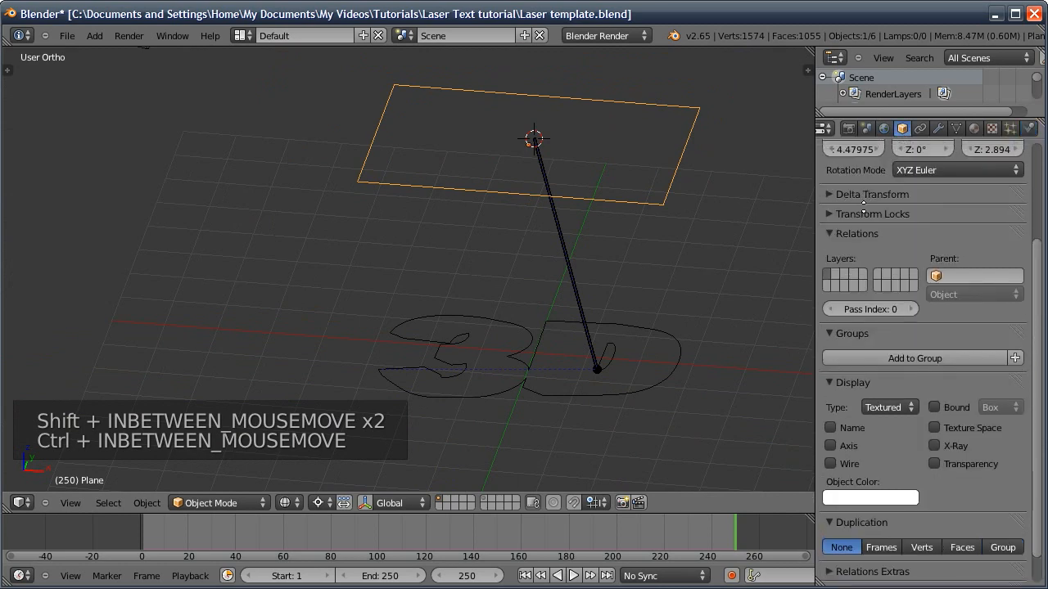
key("BackSpace")
middle_click_drag(817, 284, 571, 297)
middle_click_drag(571, 297, 589, 389, "ctrl")
key("KP_1")
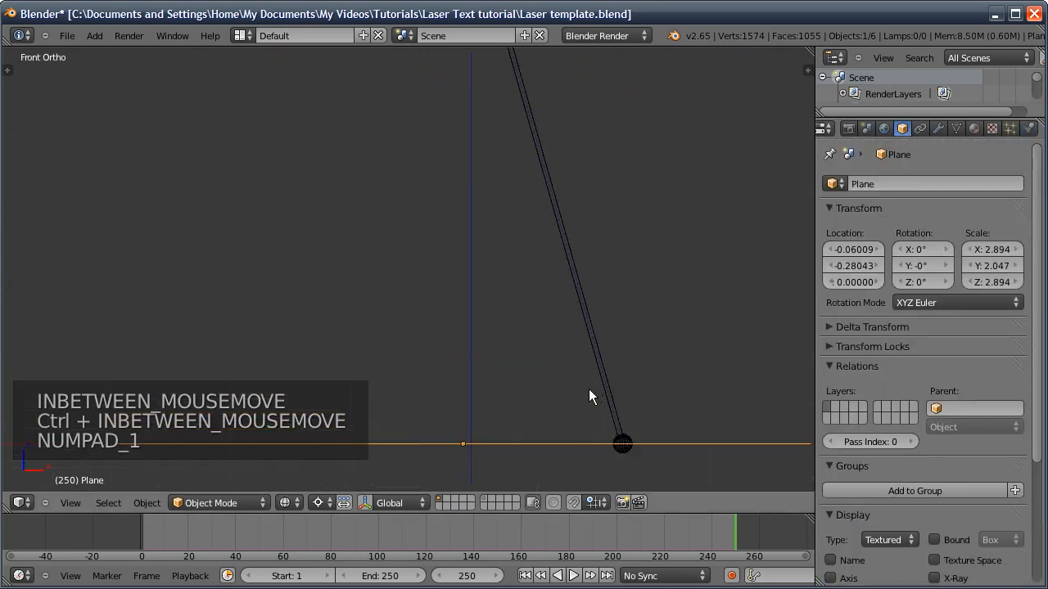
middle_click_drag(622, 444, 600, 356, "shift")
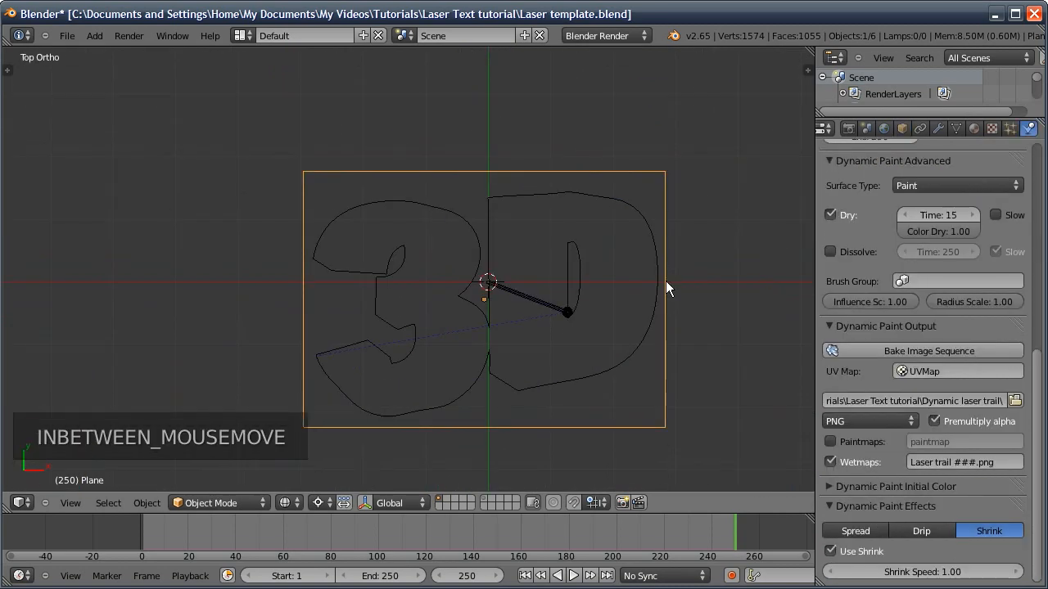
- Save over the current blend file and bake the plane's Dynamic Paint image sequence
key("ctrl+w")
left_click(666, 281)
left_click(839, 353)
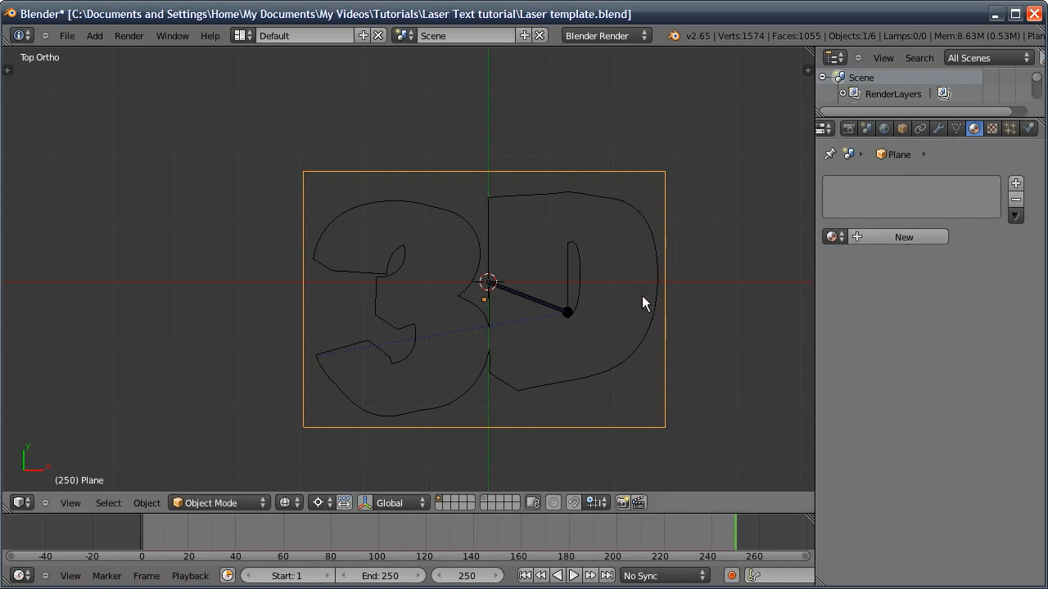
- Add a new material to the plane and give it a new texture of type Image or Movie
left_click(895, 236)
left_click(992, 129)
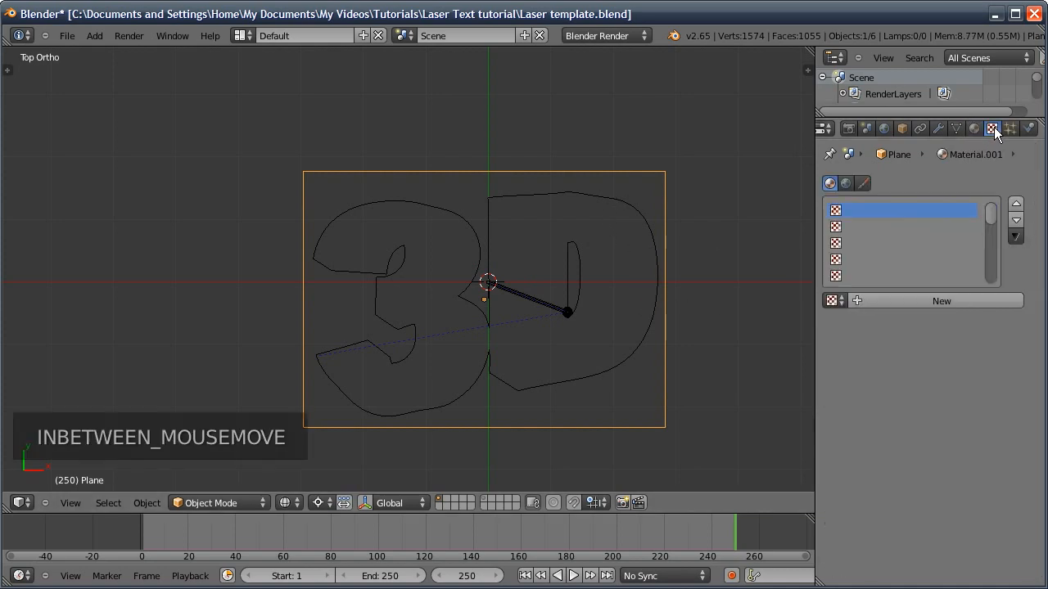
left_click(884, 302)
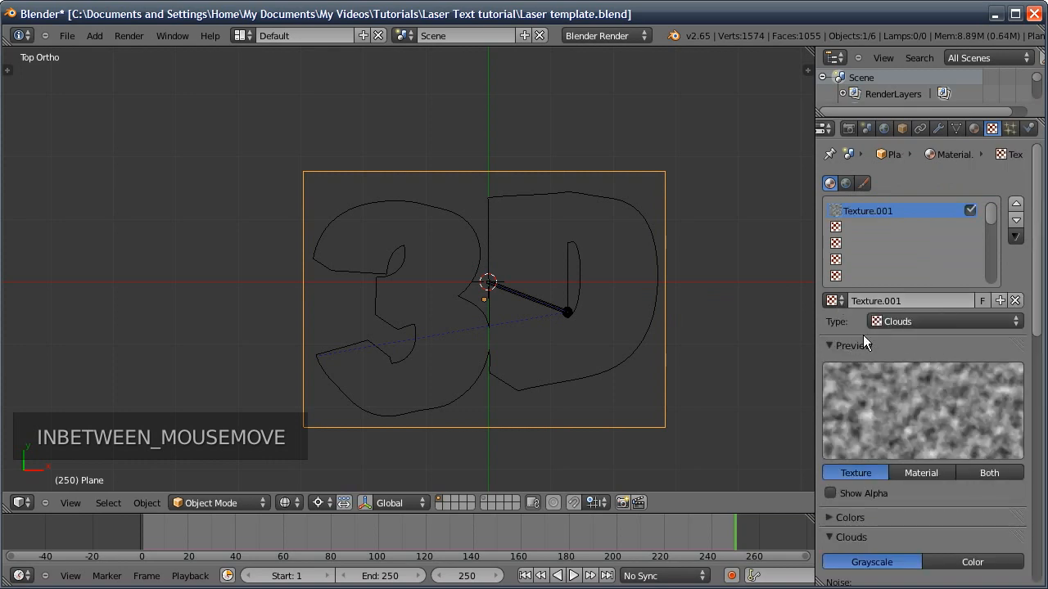
left_click(881, 321)
left_click(892, 216)
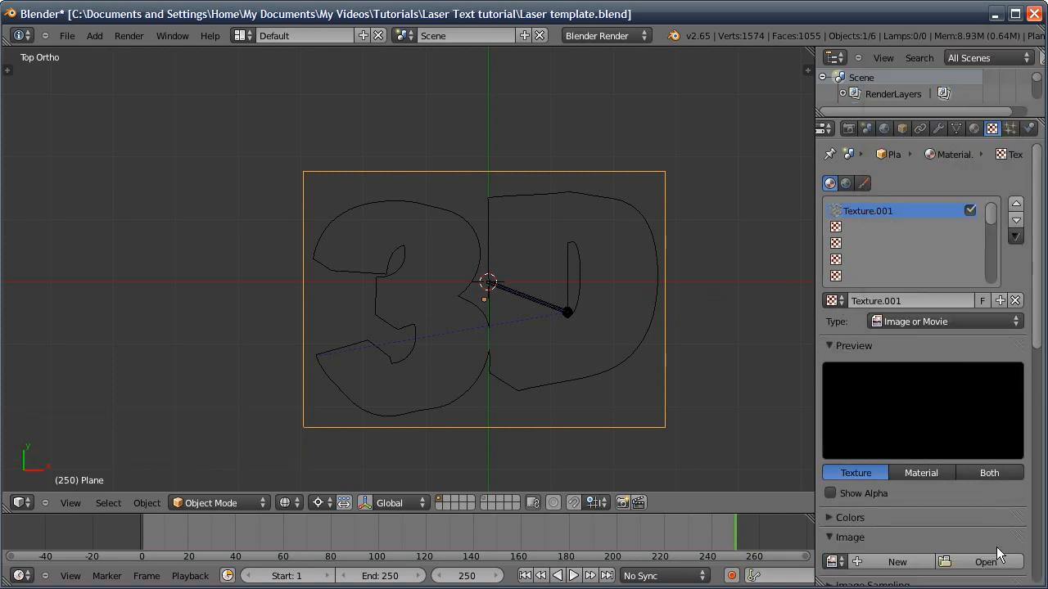
- Load Laser trail 001.png from the Dynamic laser trail folder as the texture's image
left_click(992, 562)
left_click(422, 182)
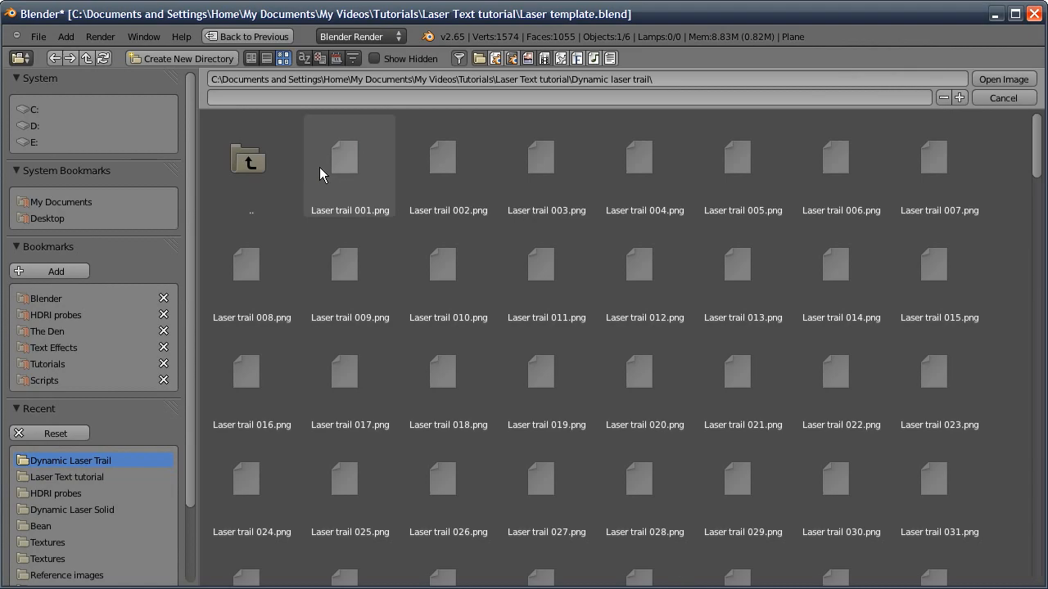
left_click(320, 167)
left_click(1004, 79)
- Set the image source to Image Sequence with 250 frames and enable Auto Refresh
scroll(903, 412, "down", 4)
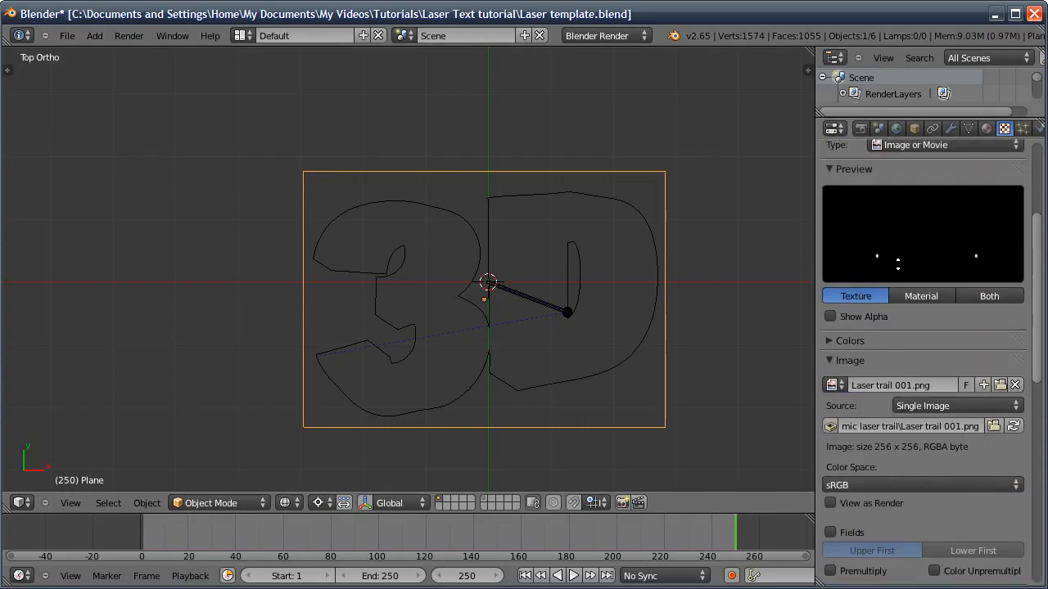
scroll(910, 407, "down", 4)
left_click(908, 286)
left_click(912, 265)
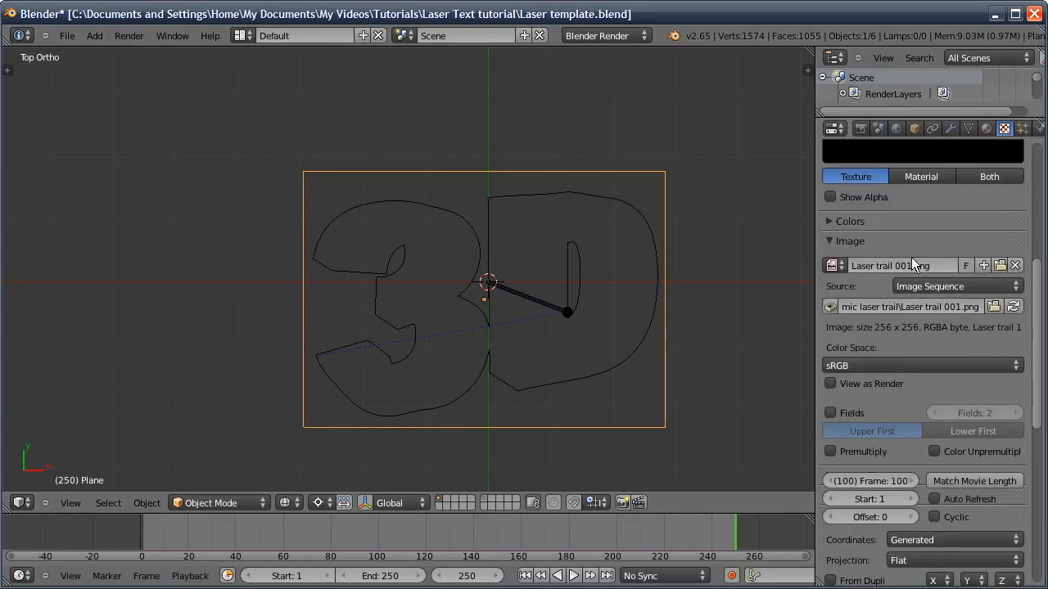
left_click(870, 481)
type("2")
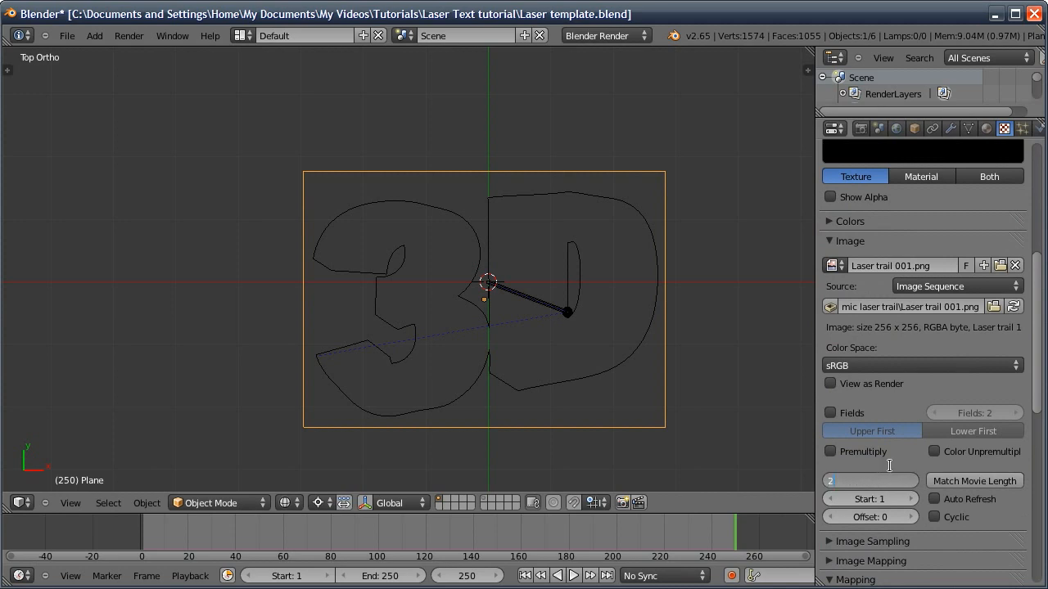
type("50")
key("Return")
left_click(937, 499)
- Set the trail texture's mapping coordinates to UV
scroll(904, 451, "down", 1)
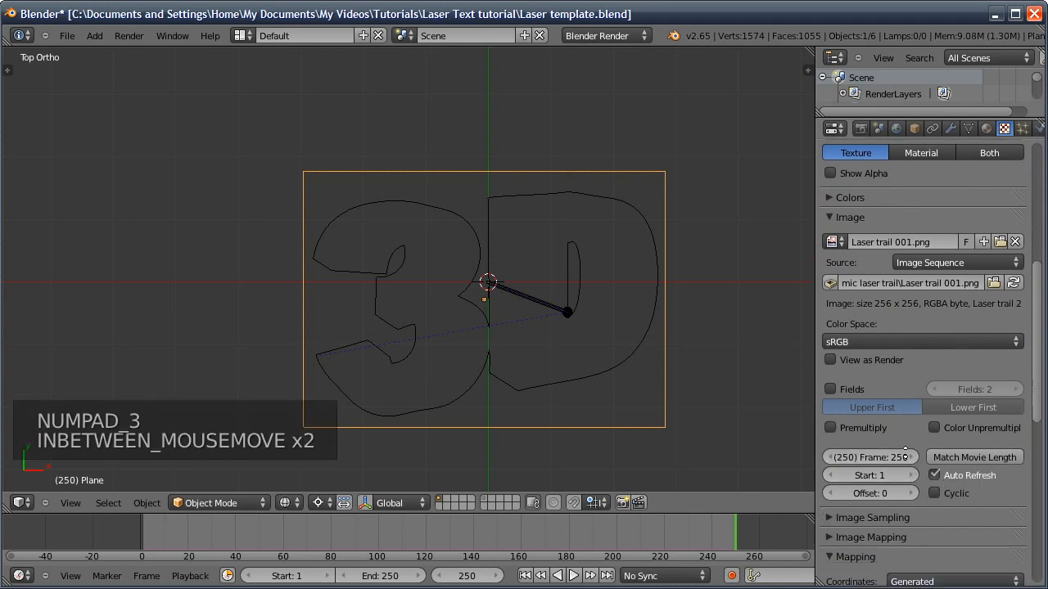
scroll(904, 449, "down", 5)
left_click(901, 413)
left_click(904, 351)
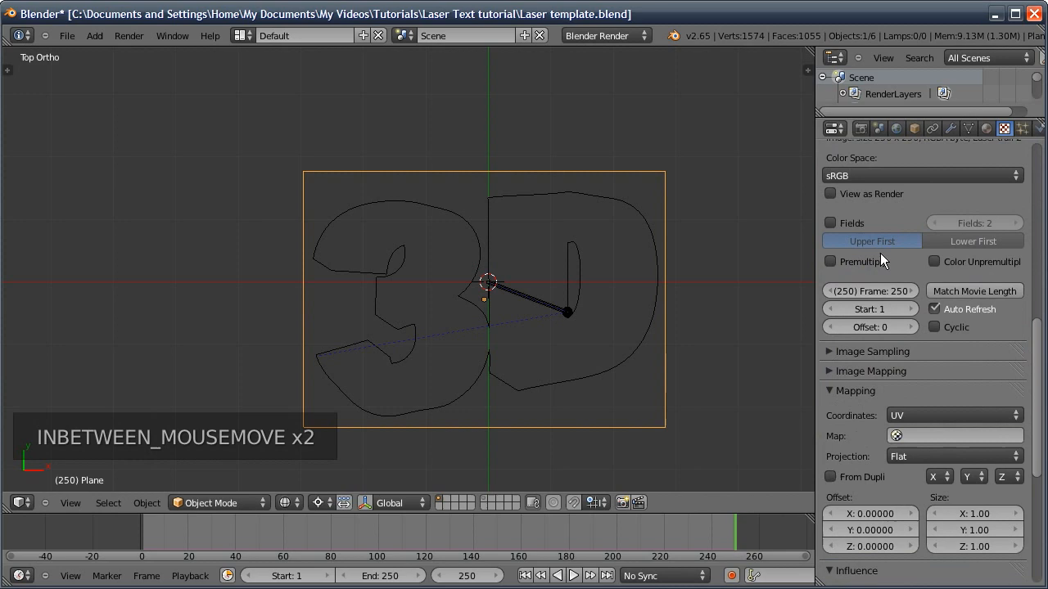
- Check the trail texture's preview and switch the 3D view's shading to Textured
scroll(880, 252, "up", 12)
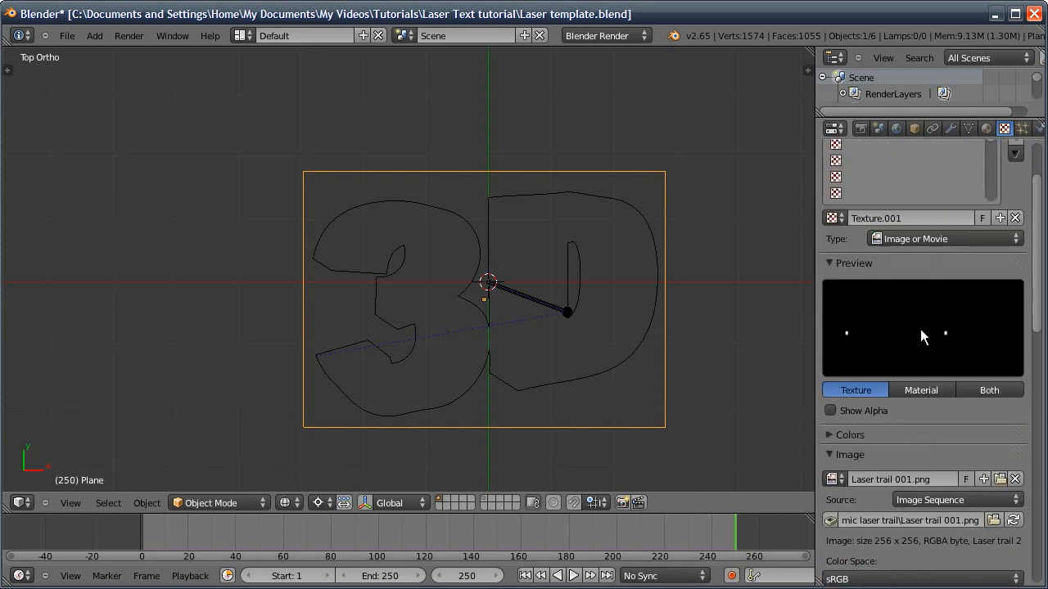
scroll(943, 339, "down", 4)
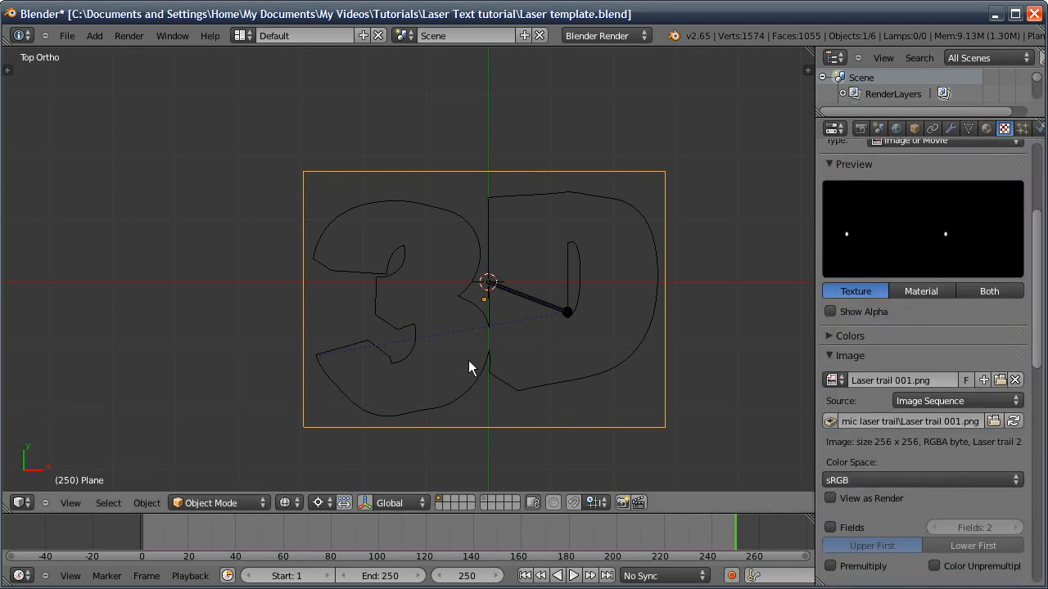
left_click(301, 501)
left_click(303, 435)
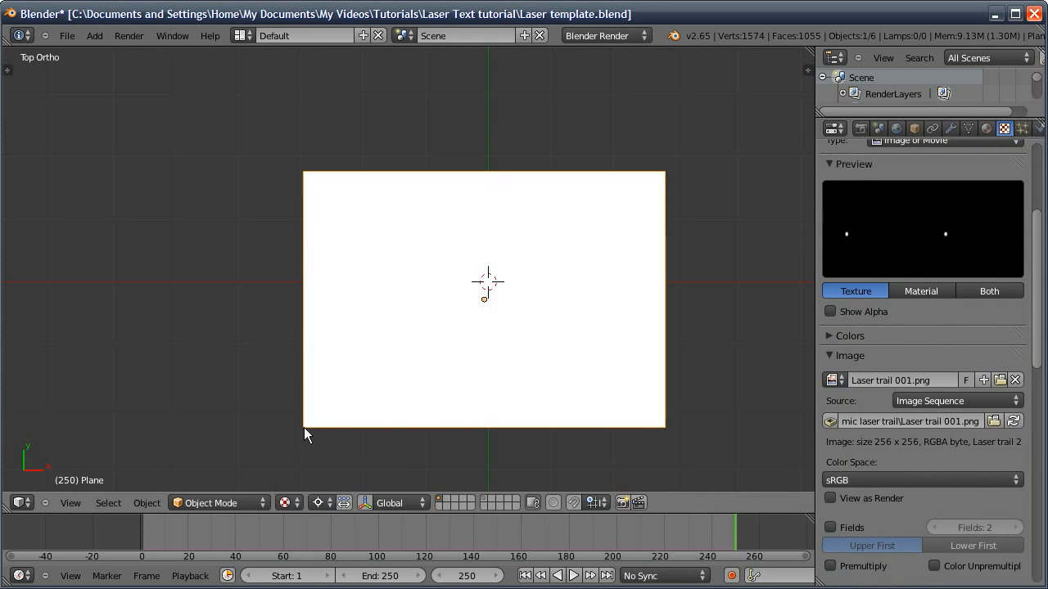
- In Edit Mode, assign Laser trail 001.png to the plane's UVs in the UV/Image Editor, and return to the 3D view
key("Tab")
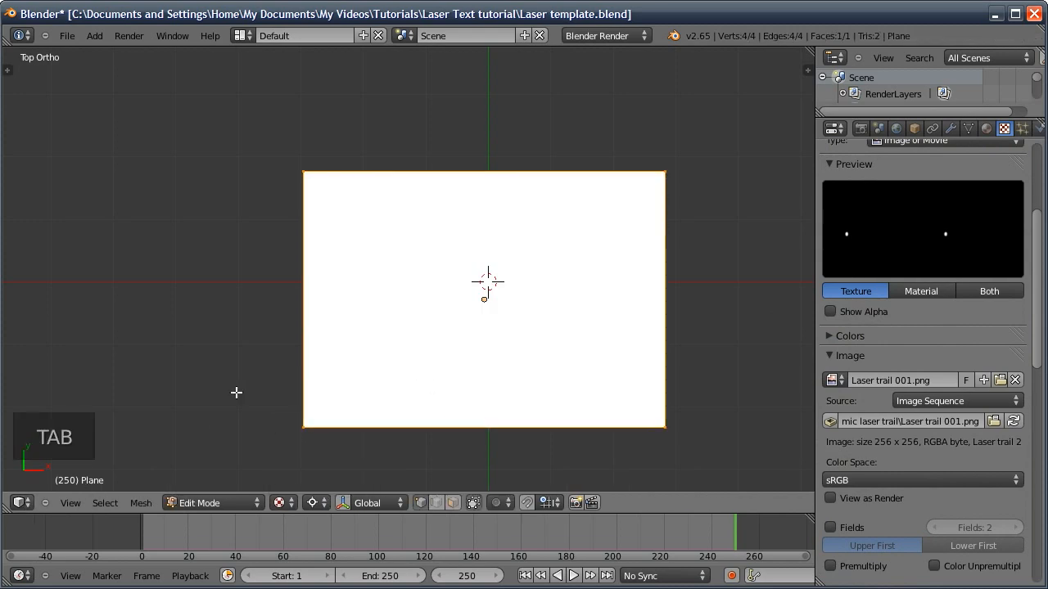
left_click(30, 500)
left_click(48, 400)
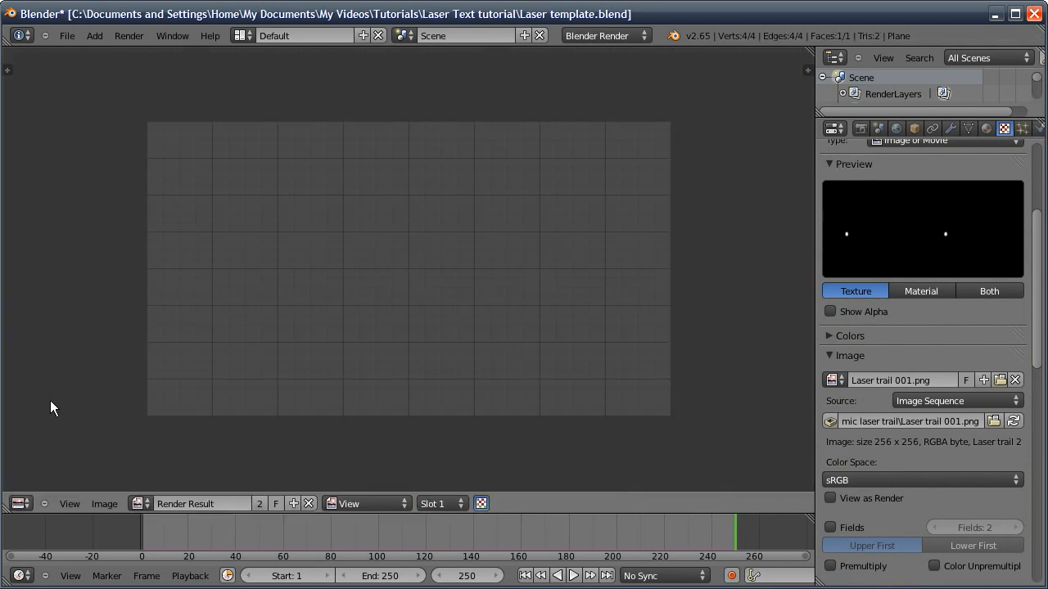
left_click(308, 504)
left_click(141, 504)
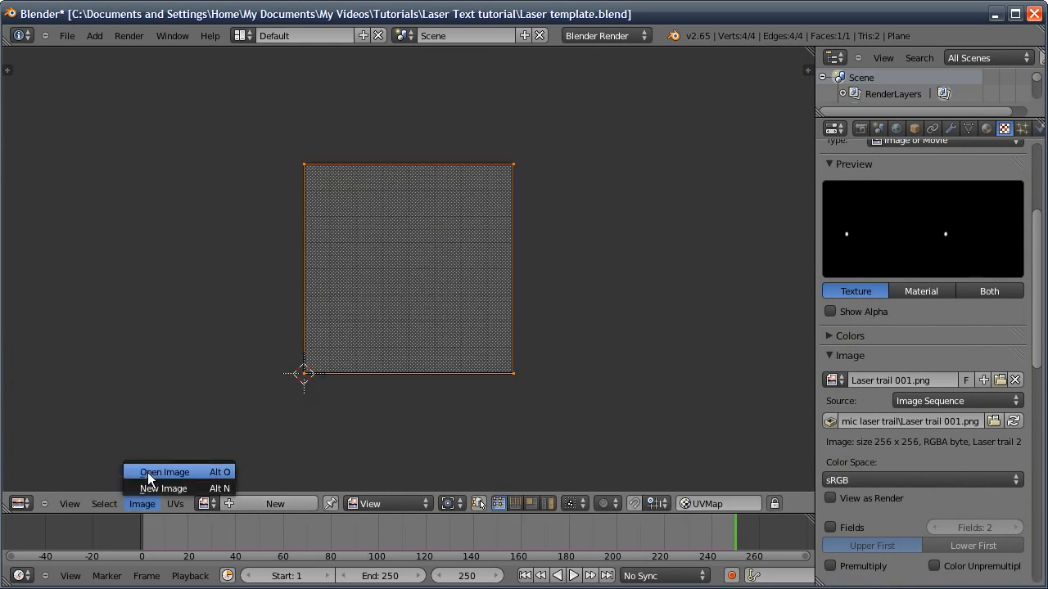
left_click(163, 536)
left_click(448, 173)
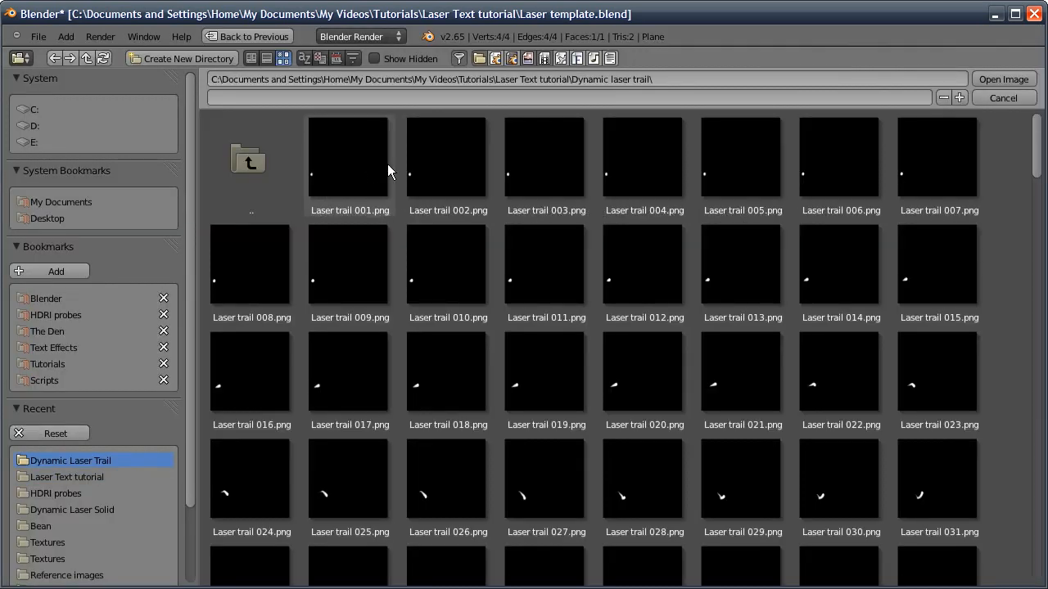
left_click(351, 169)
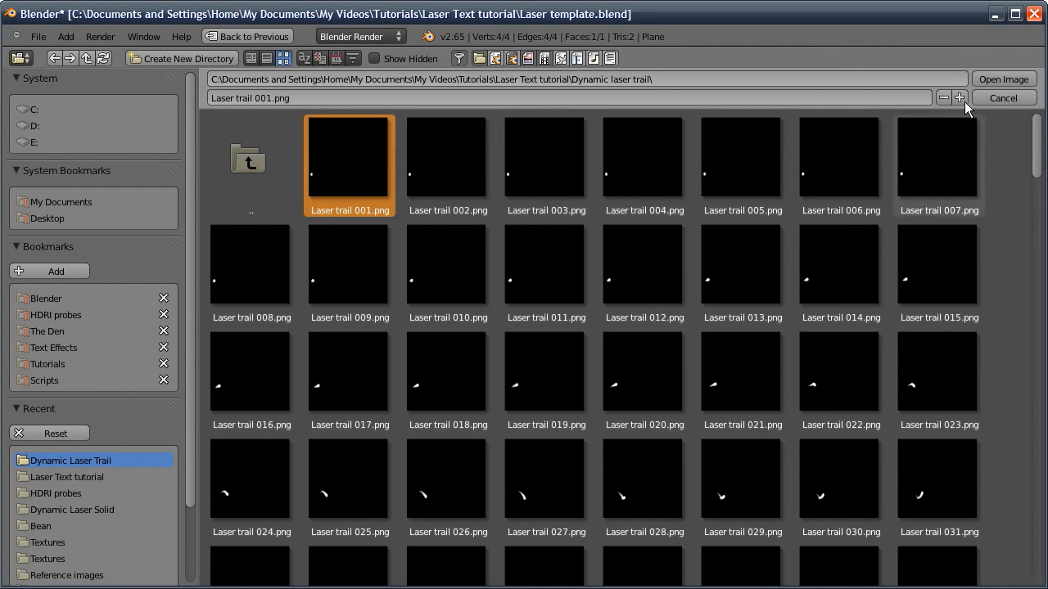
left_click(1004, 78)
left_click(18, 503)
left_click(23, 491)
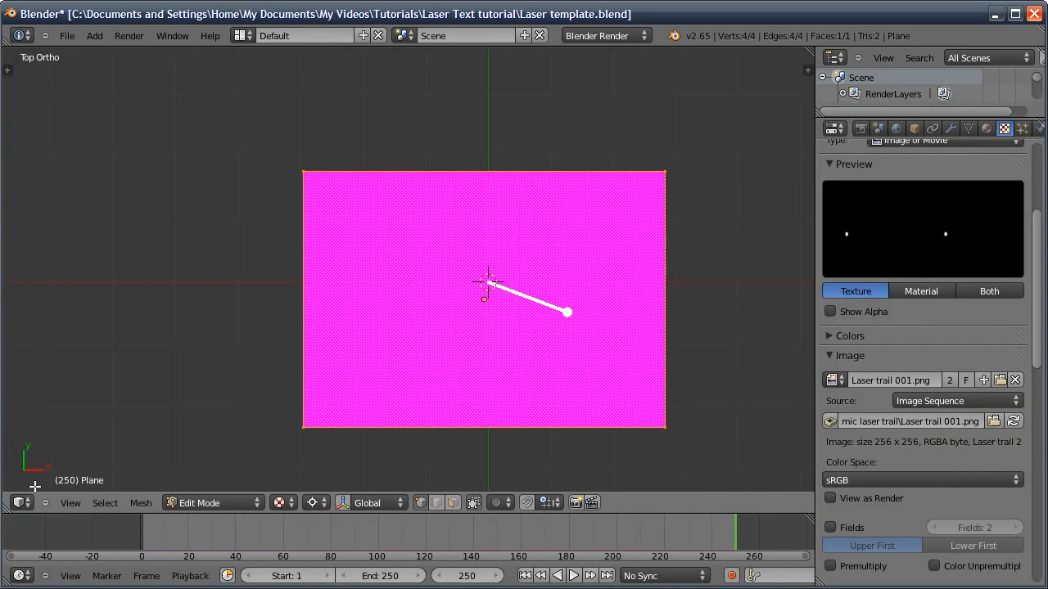
- Return to Object Mode and scrub the timeline to frame 193 to examine the trail texture on the plane
key("Tab")
middle_click_drag(388, 377, 318, 426)
left_click(525, 575)
left_click_drag(149, 536, 598, 536)
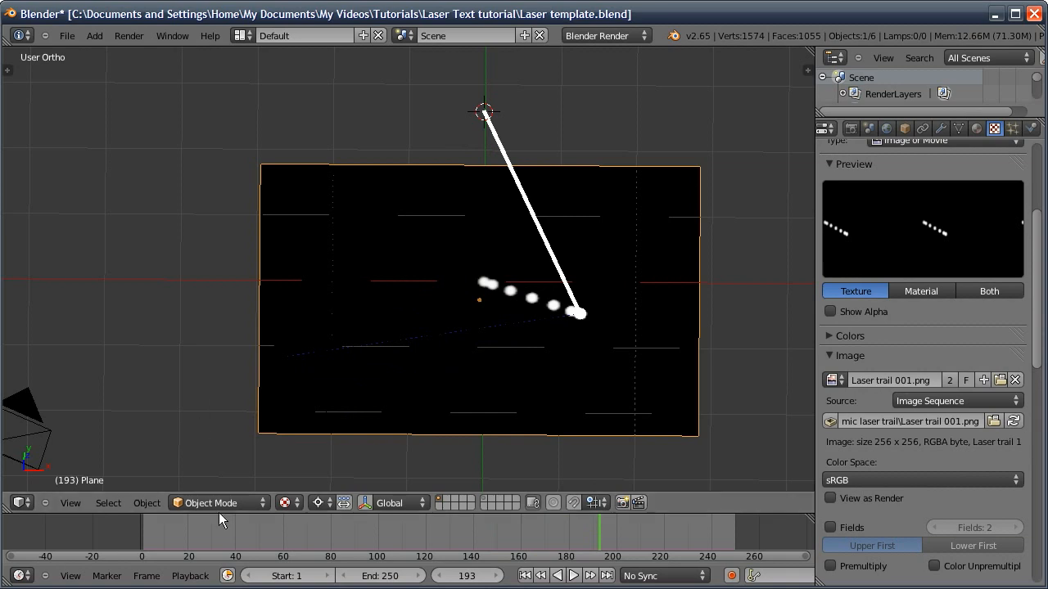
- Set the 3D view's shading to Solid and show the plane's Dynamic Paint settings
left_click(288, 502)
left_click(293, 450)
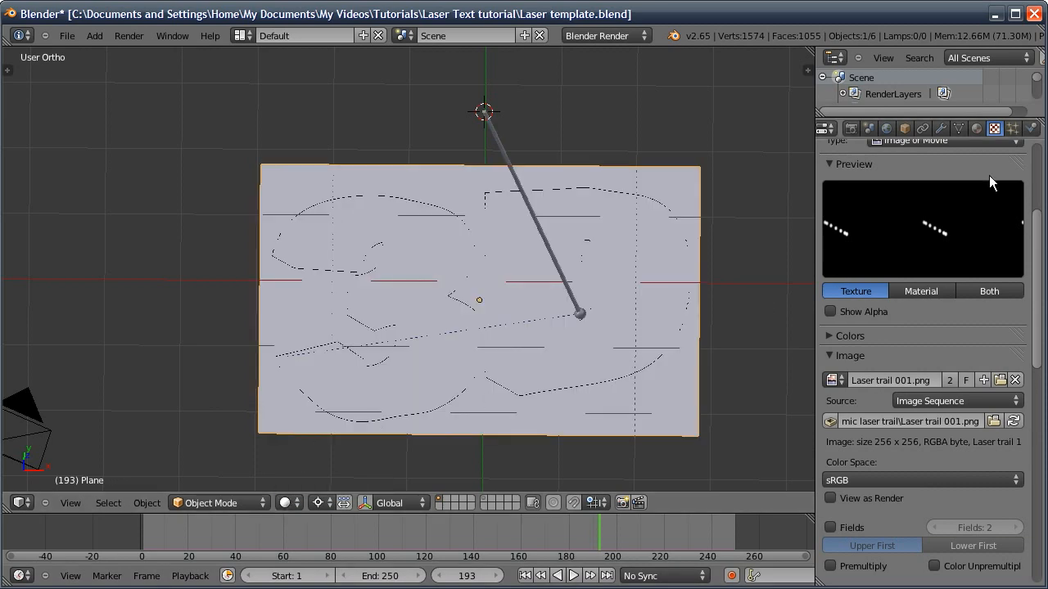
left_click(1032, 129)
scroll(882, 233, "down", 2)
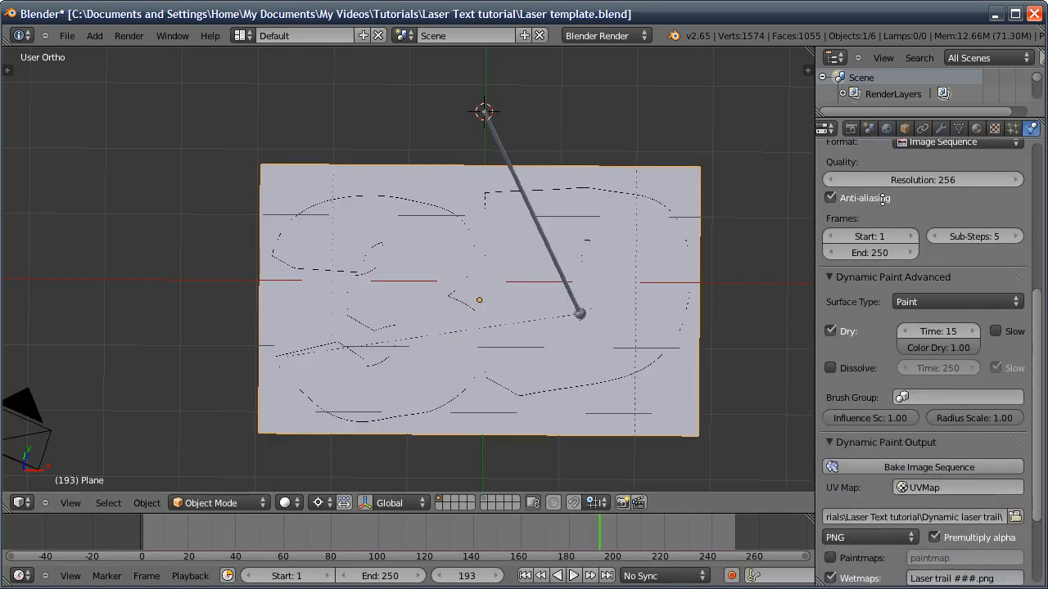
- At frame 177, keyframe the Trail surface's Influence Scale at 1.00 and its Sub-Steps at 5
left_click(475, 581)
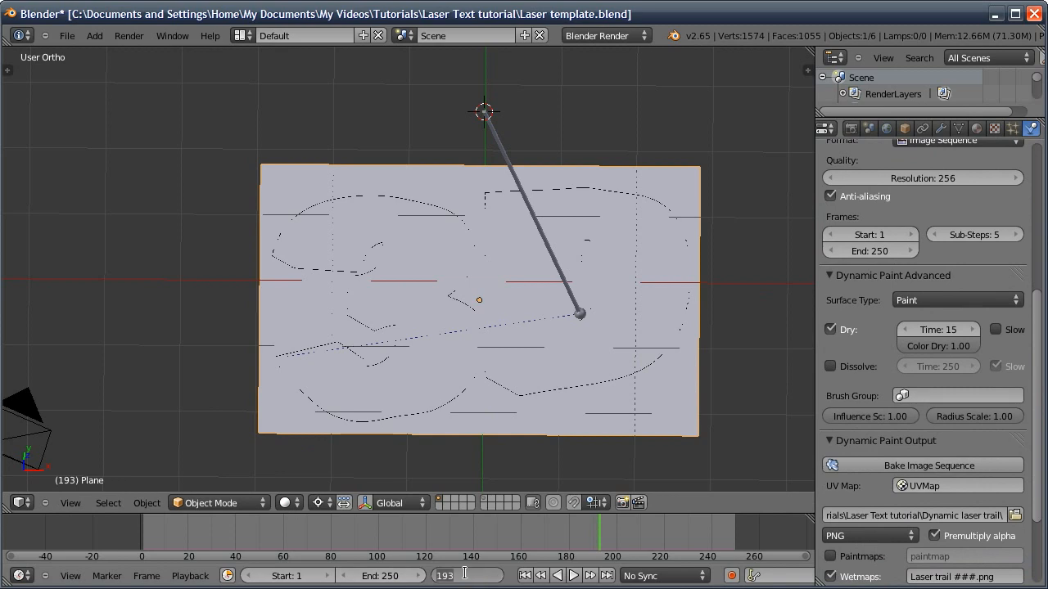
type("177")
key("Return")
middle_click_drag(452, 359, 381, 330)
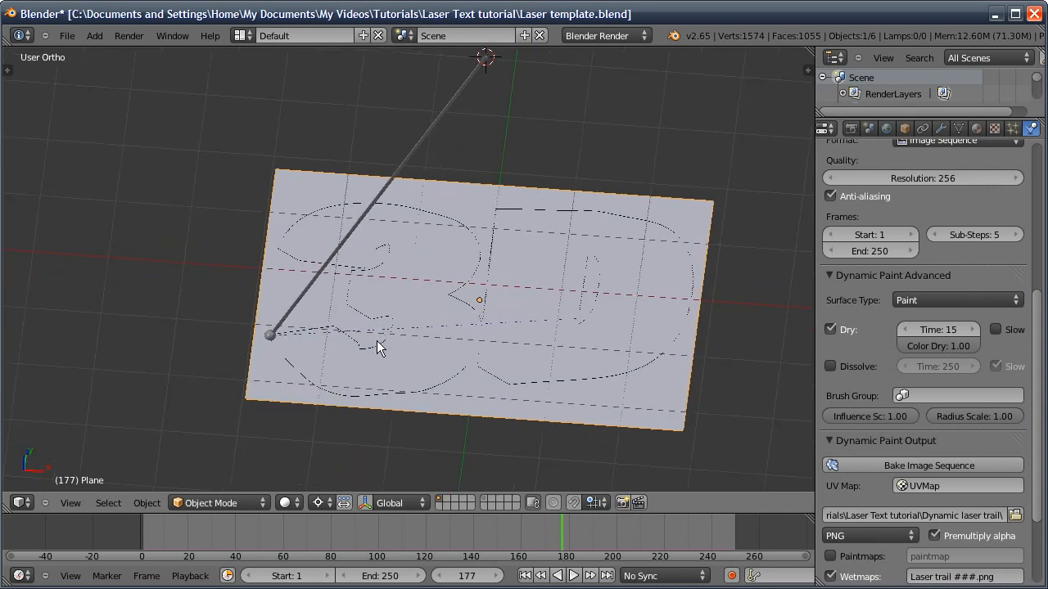
key("Right")
key("Left")
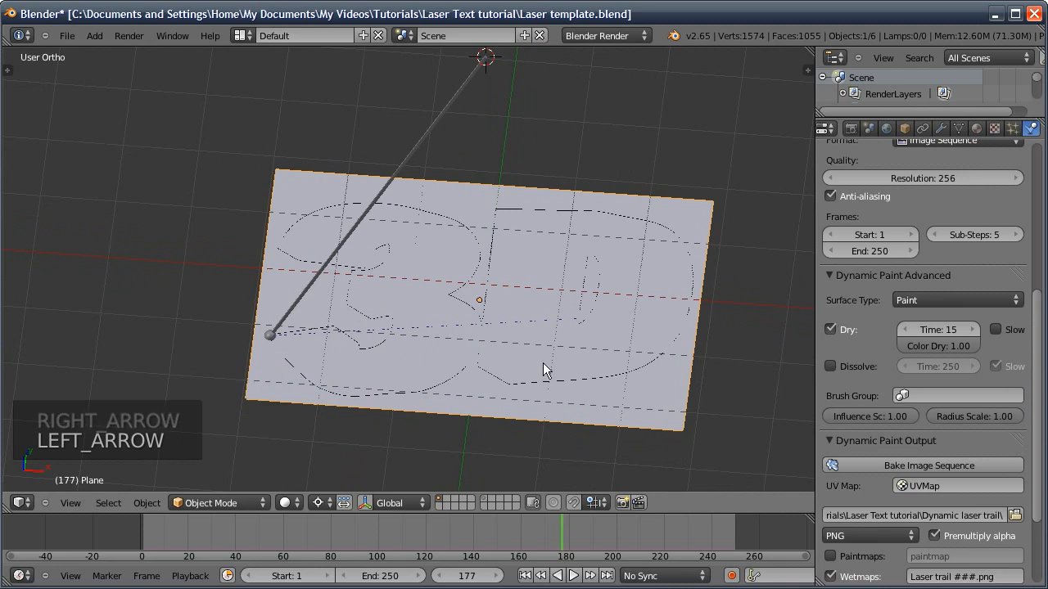
key("i")
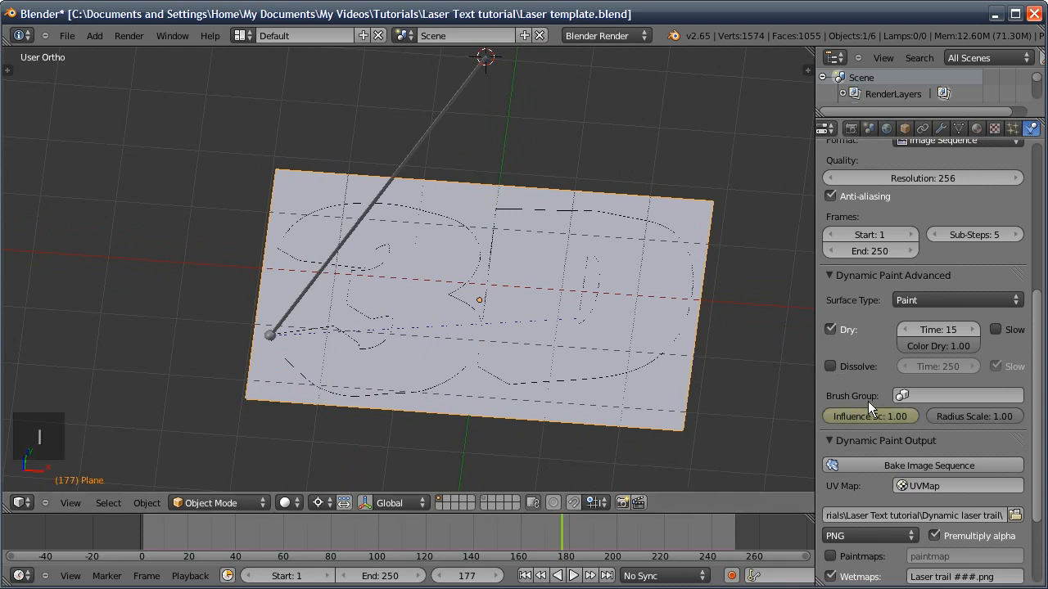
scroll(868, 401, "up", 1)
key("i")
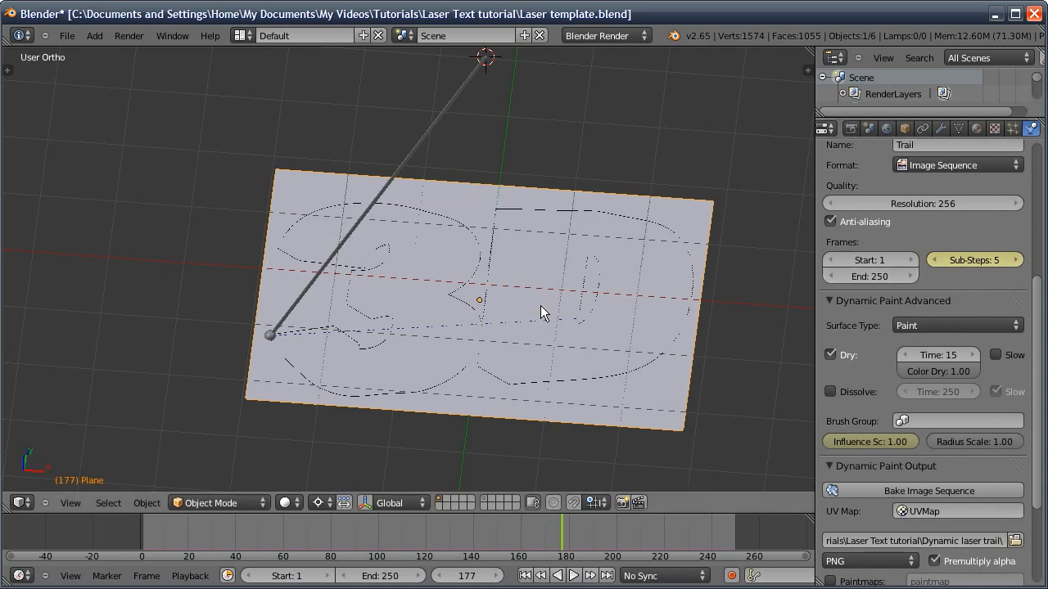
- At frame 178, set the Trail surface's Influence Scale to 0.00 and Sub-Steps to 0, and keyframe both
key("Right")
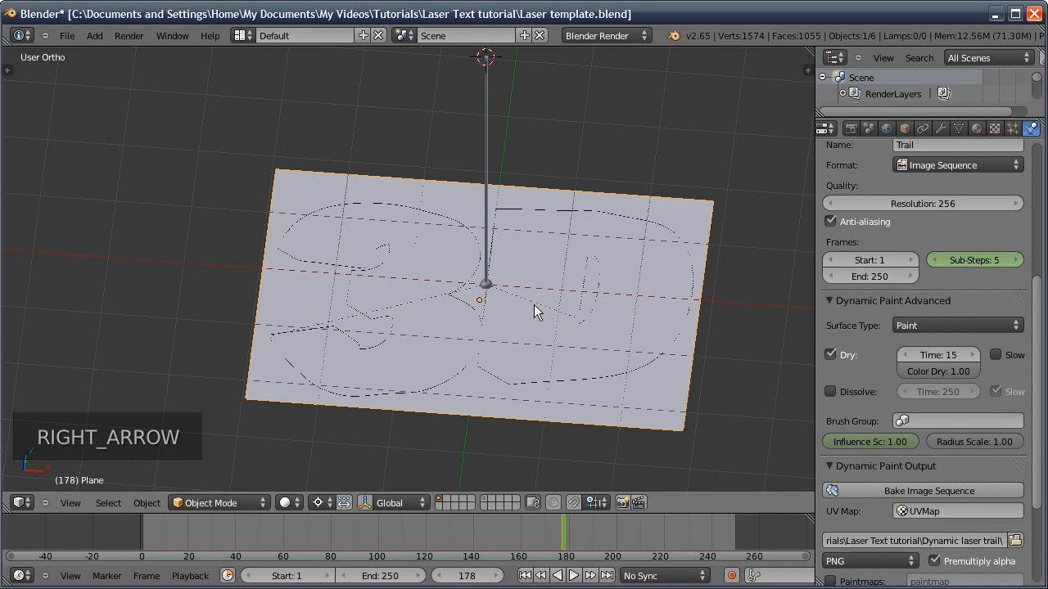
left_click_drag(868, 439, 752, 434)
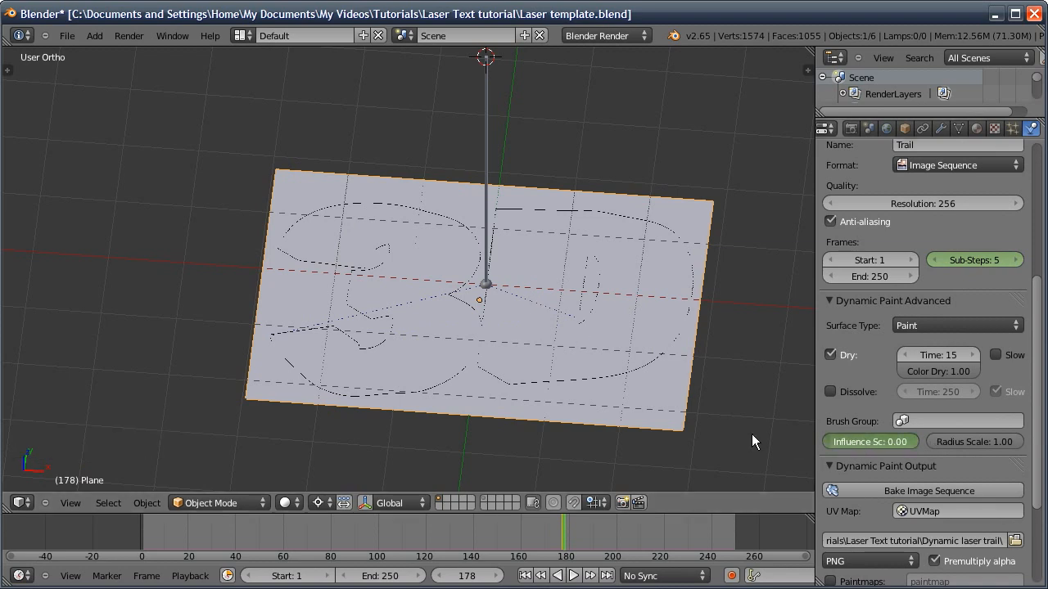
key("i")
left_click(970, 262)
type("0")
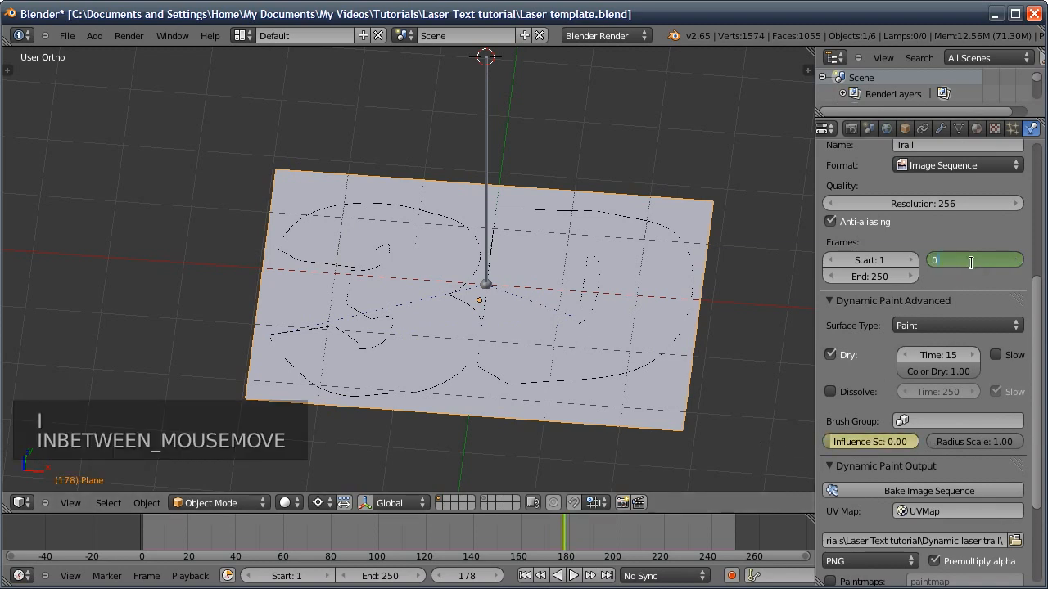
key("Return")
key("i")
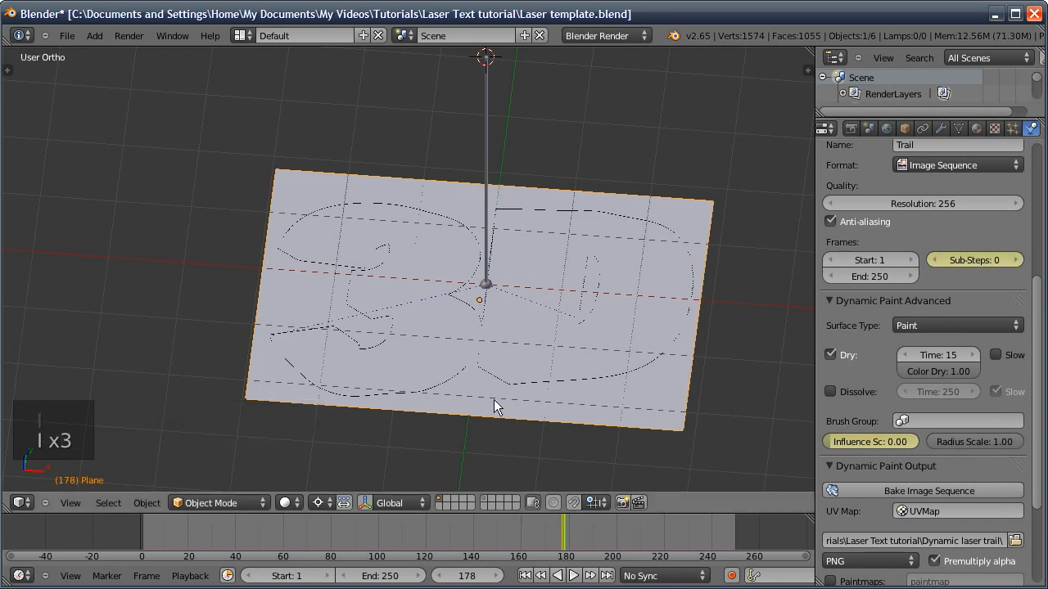
- At frame 192, keyframe the Trail surface's Influence Scale at 0.00
left_click(466, 575)
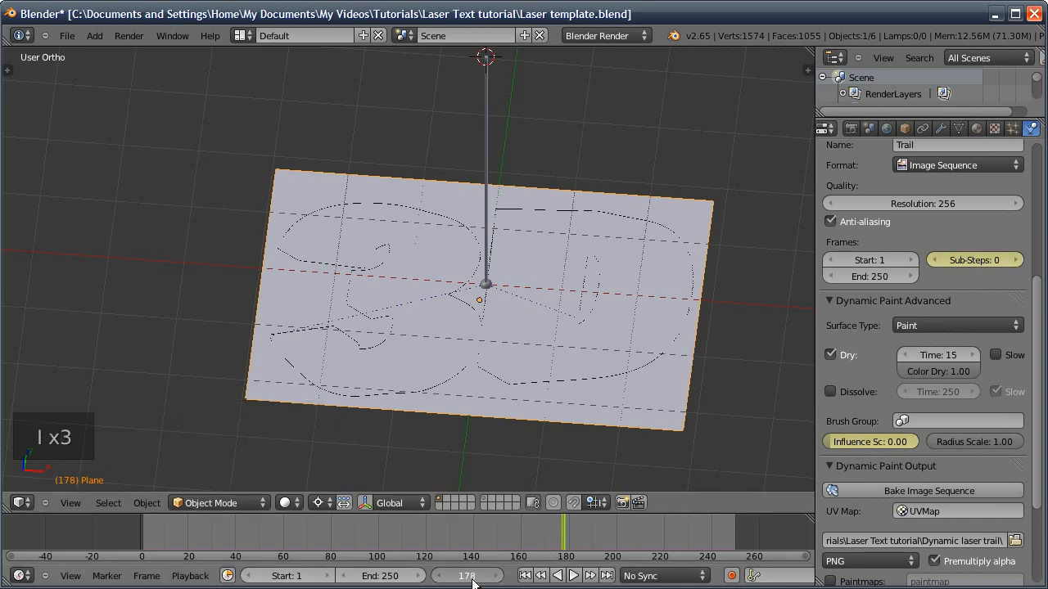
type("192")
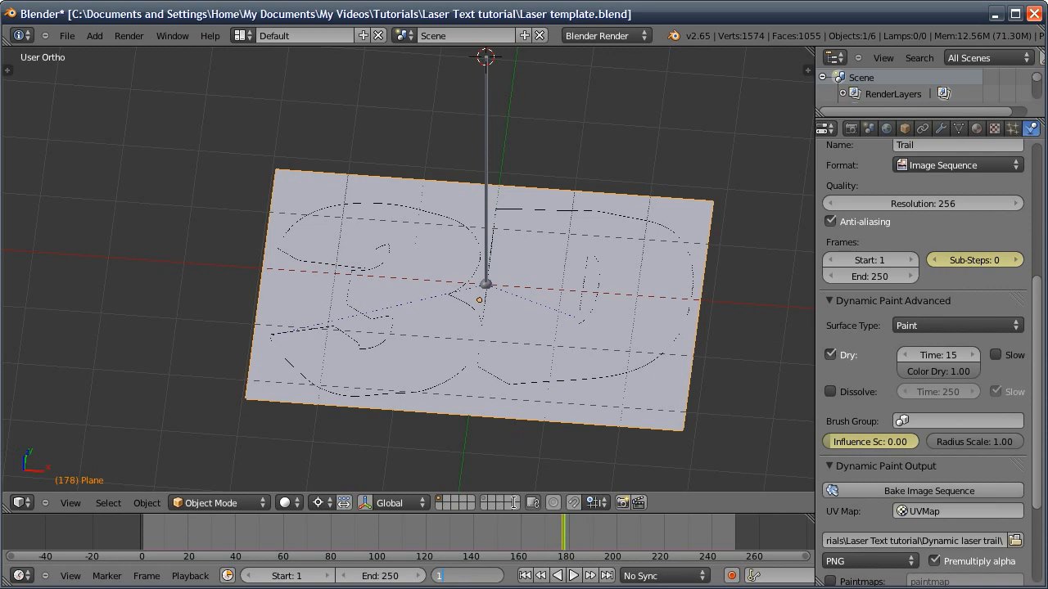
key("Return")
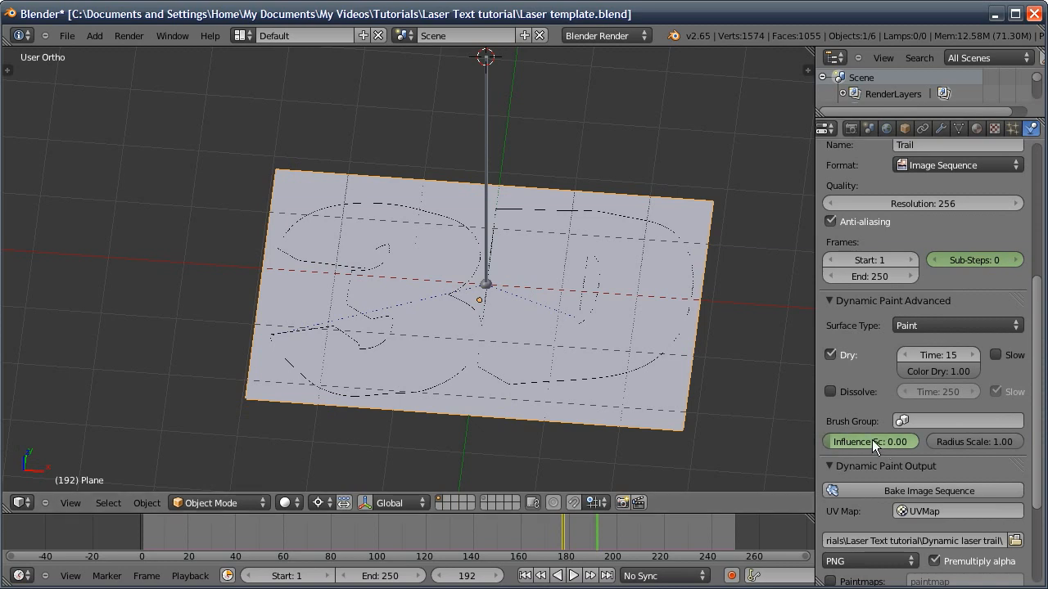
key("i")
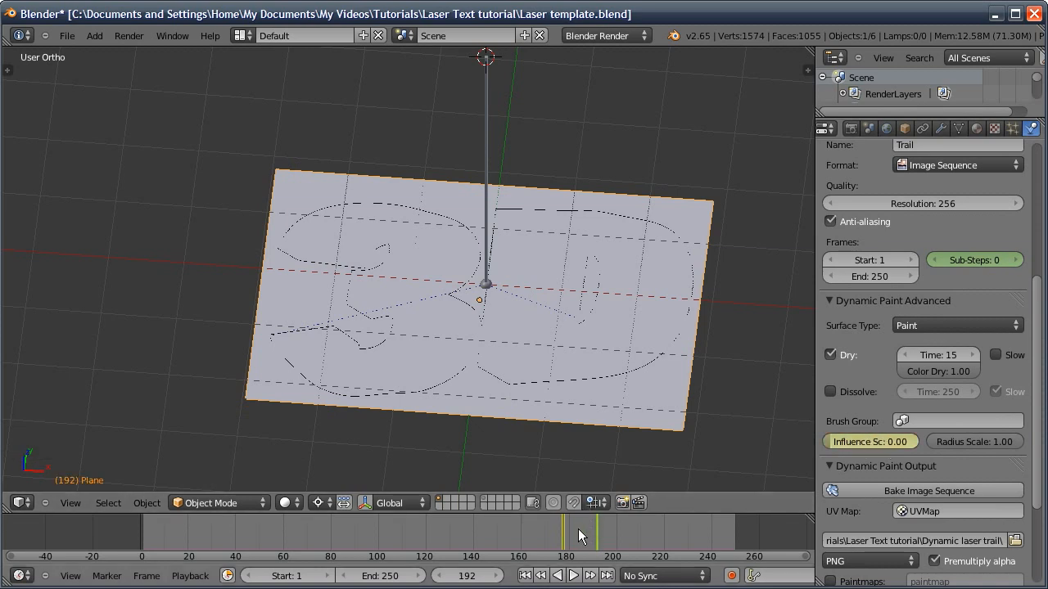
- At frame 193, keyframe the Trail surface's Influence Scale at 1.00 and its Sub-Steps at 0
key("Right")
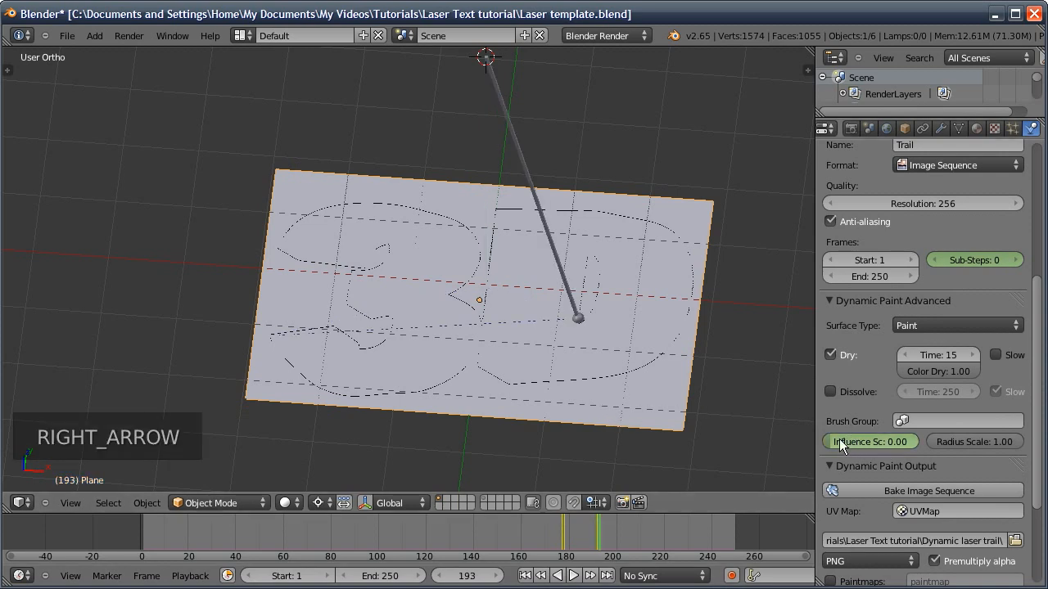
key("i")
key("i")
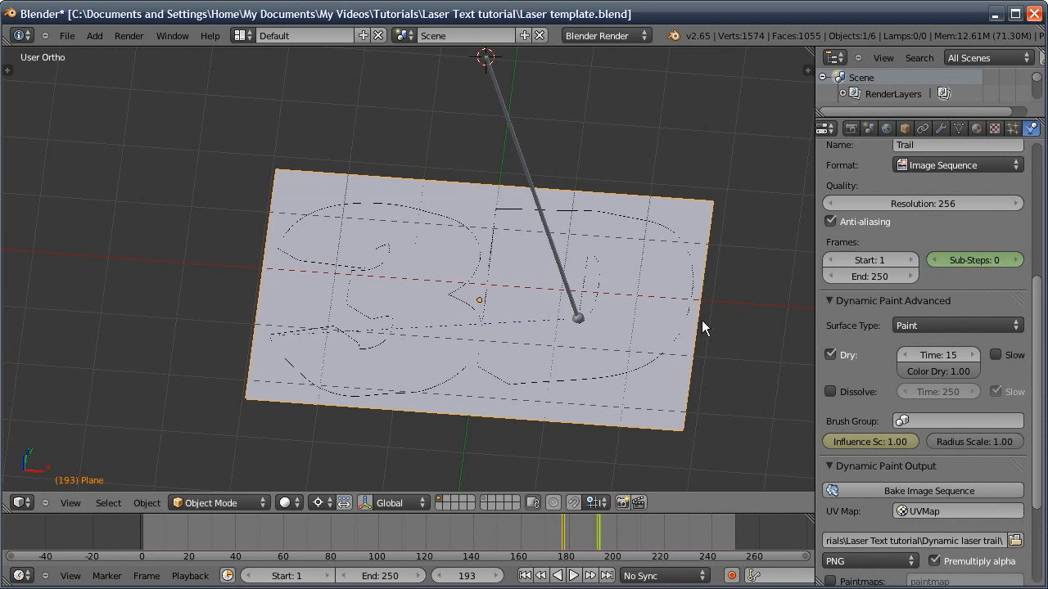
key("Left")
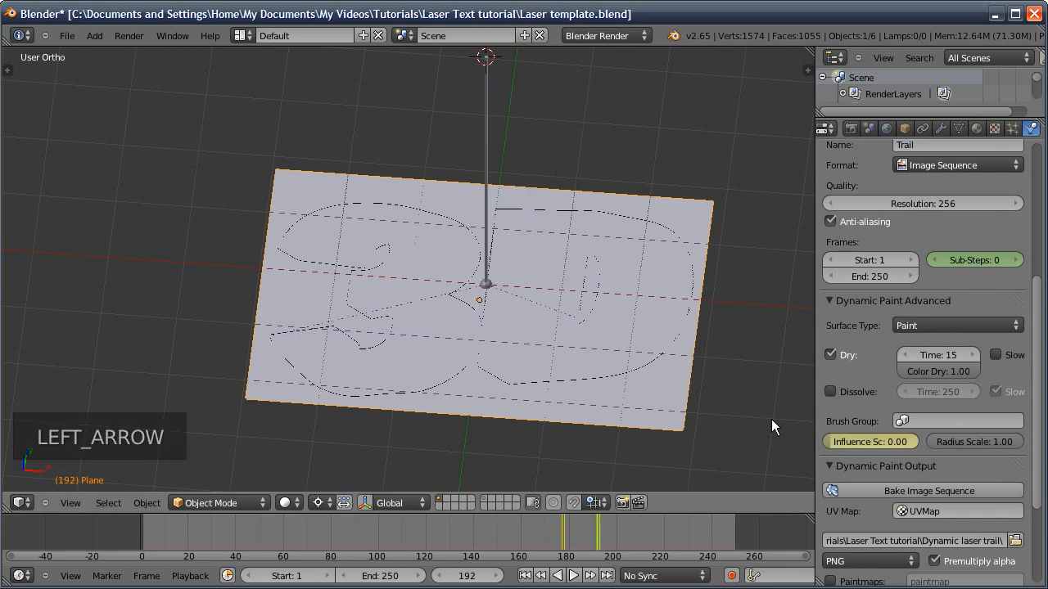
key("Right")
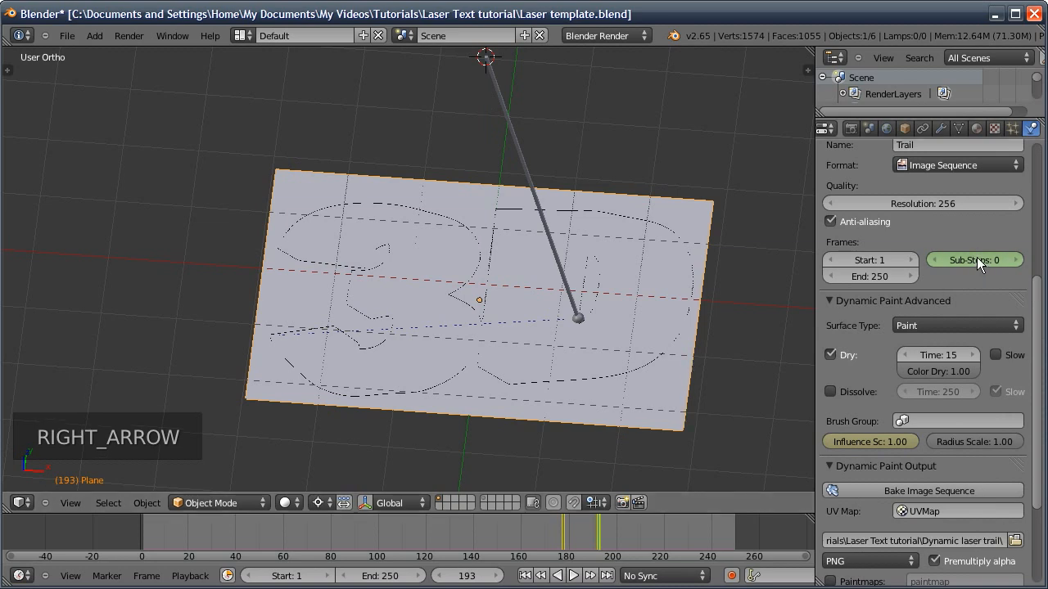
key("i")
key("i")
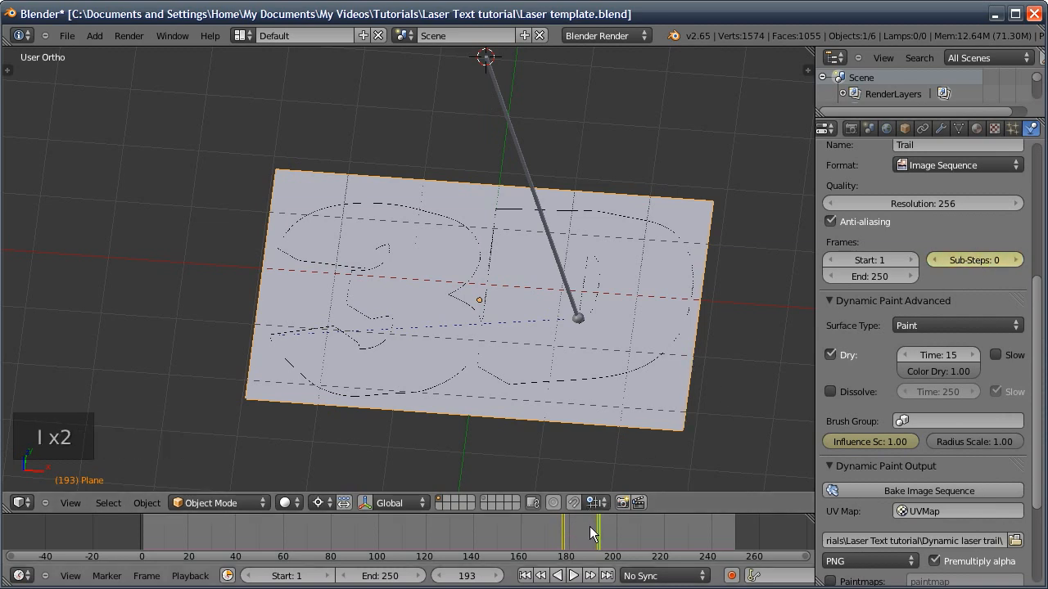
- At frame 194, set the Trail surface's Sub-Steps to 5 and keyframe it
key("Right")
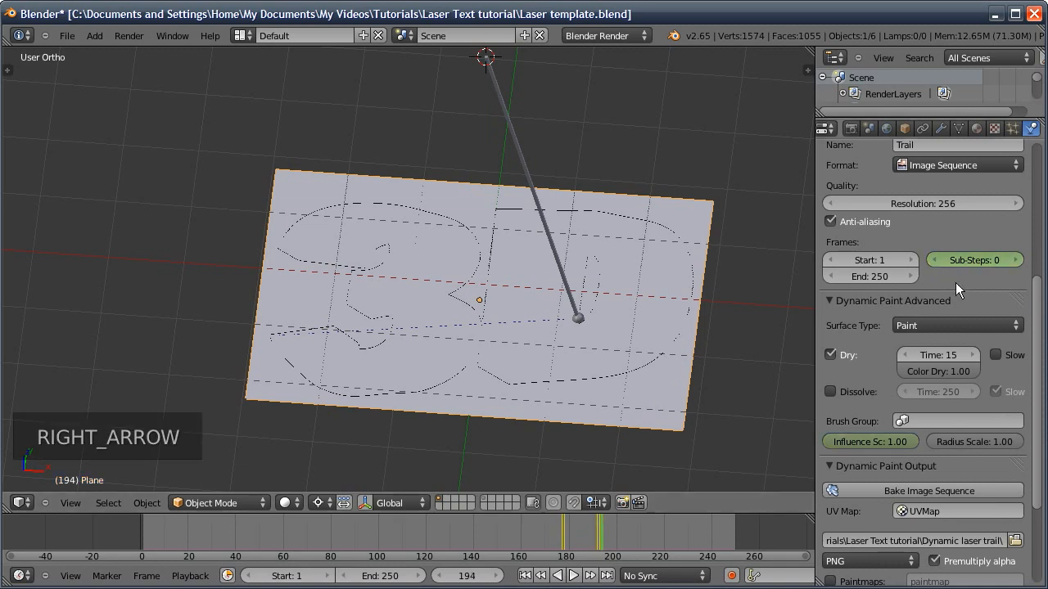
left_click(979, 254)
type("5")
key("Return")
key("i")
key("i")
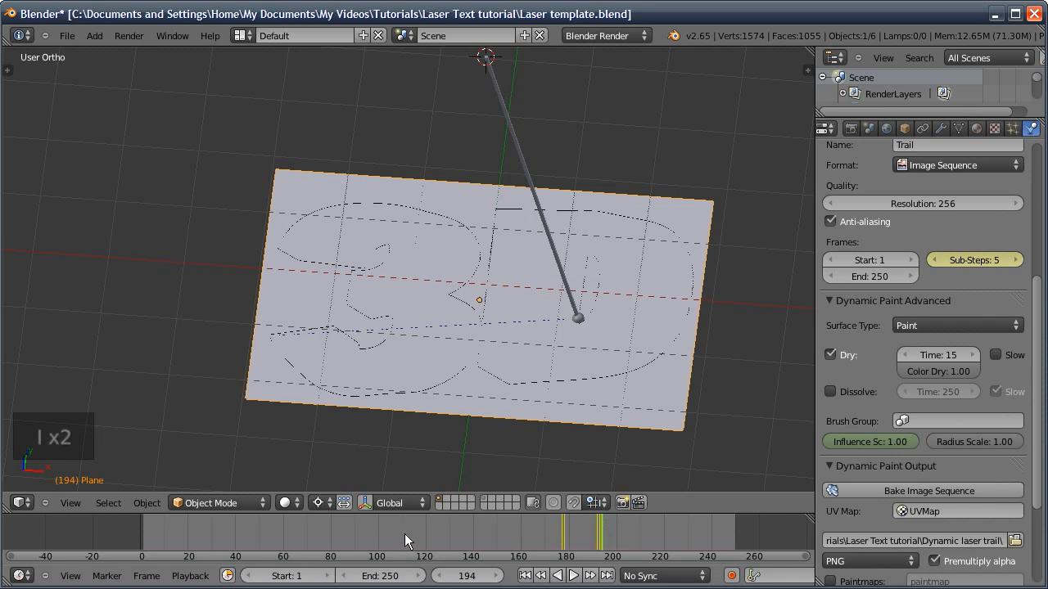
- Scrub to the end of the beam's motion and keyframe the Influence Scale at 1.00 on frame 230
mouse_move(442, 537)
left_mouse_down()
mouse_move(420, 546)
mouse_move(673, 548)
mouse_move(674, 535)
left_mouse_up()
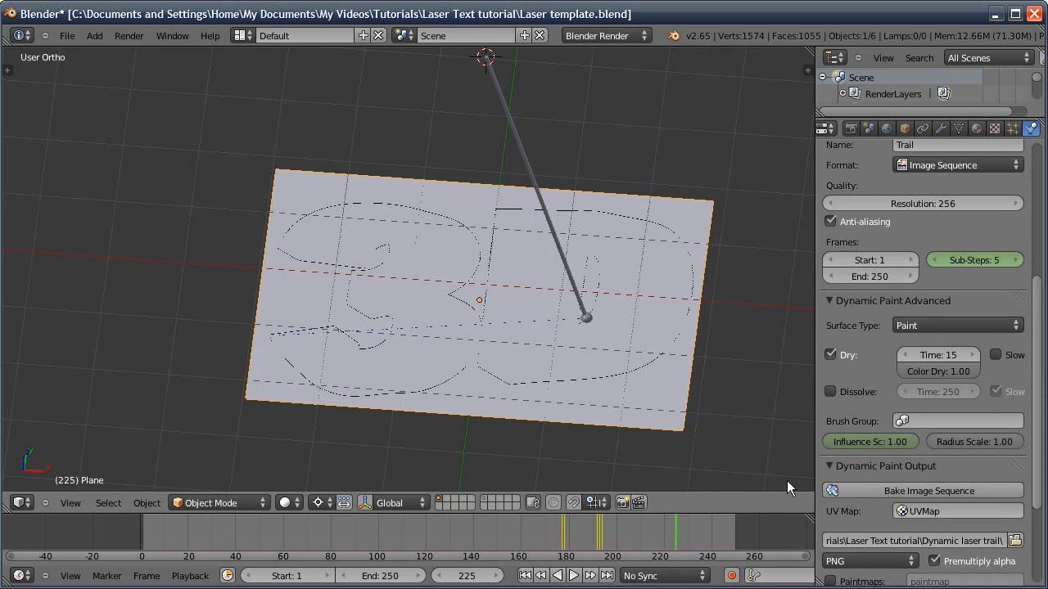
left_click(469, 576)
type("230")
key("Return")
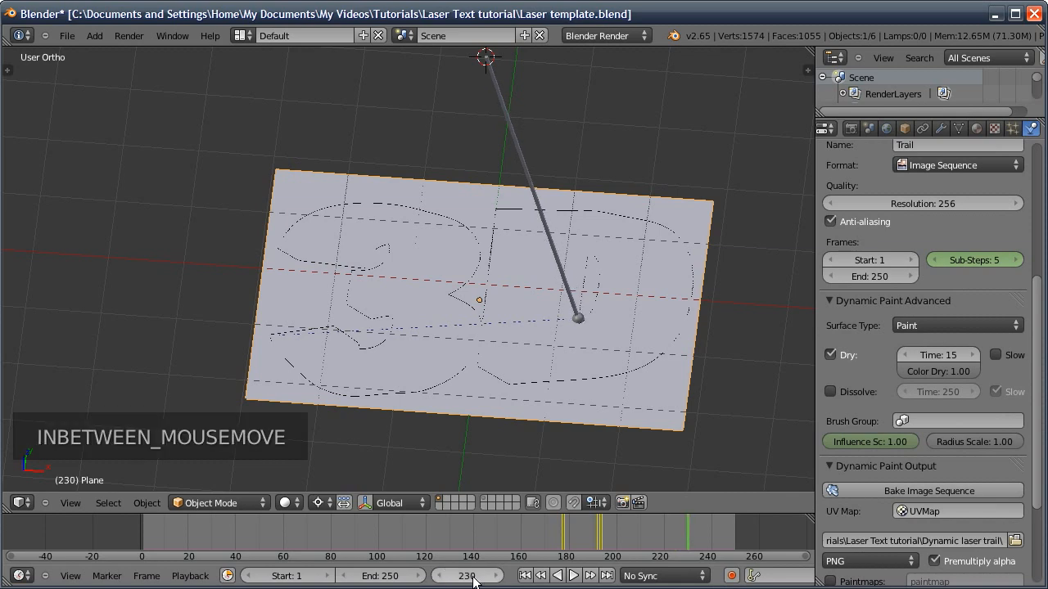
key("i")
key("i")
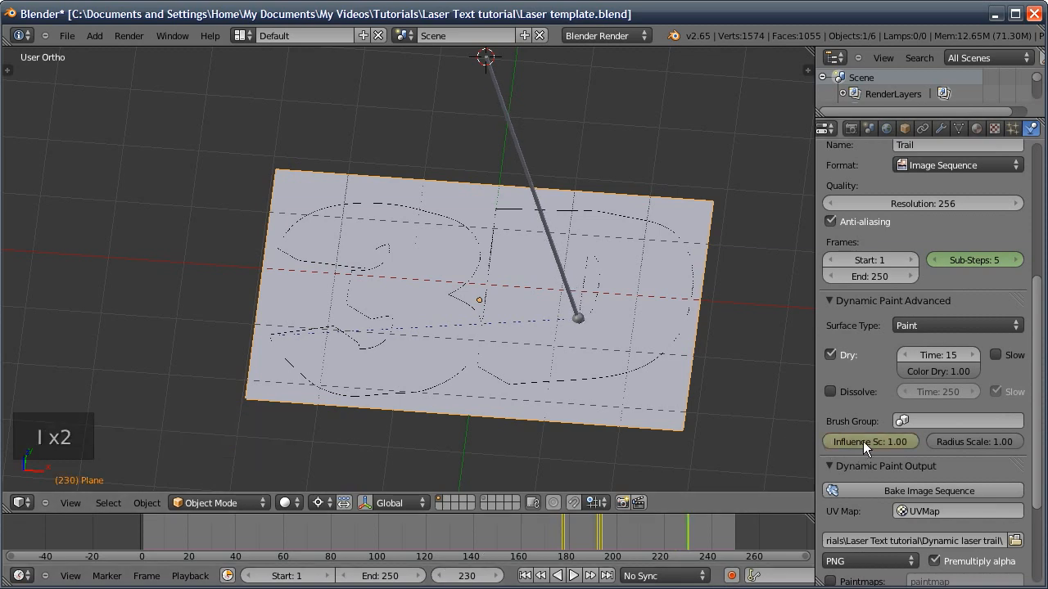
- At frame 240, set the Trail surface's Influence Scale to 0.00 and keyframe it
left_click(470, 576)
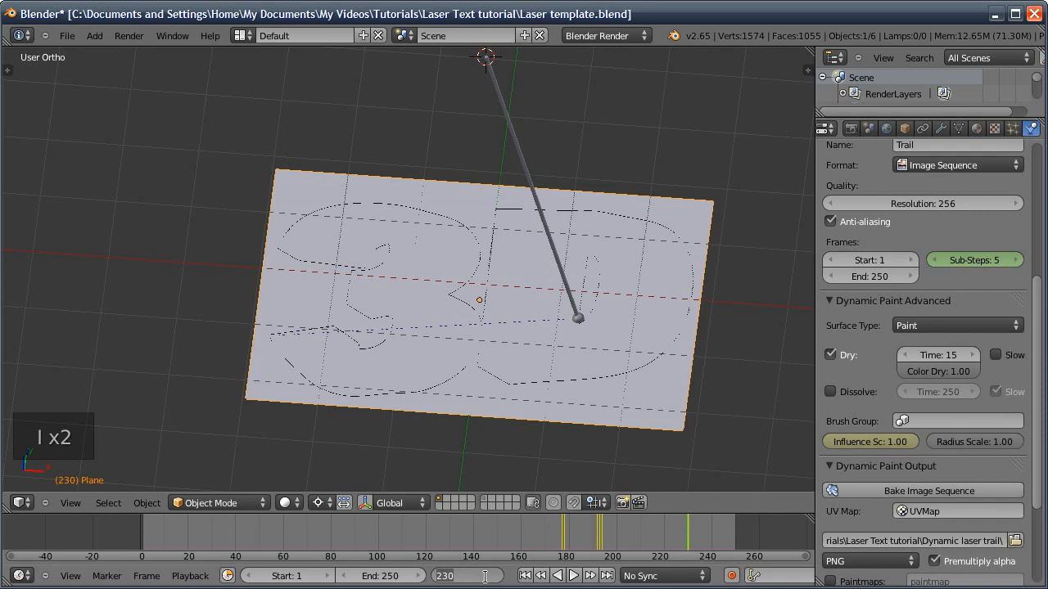
type("240")
key("Return")
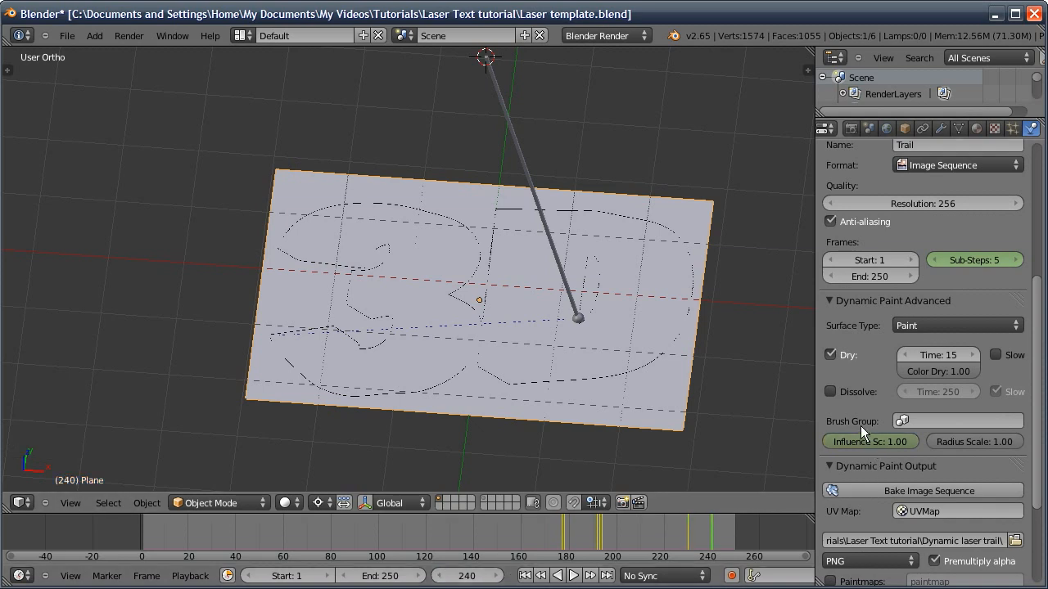
left_click_drag(844, 439, 778, 443)
key("i")
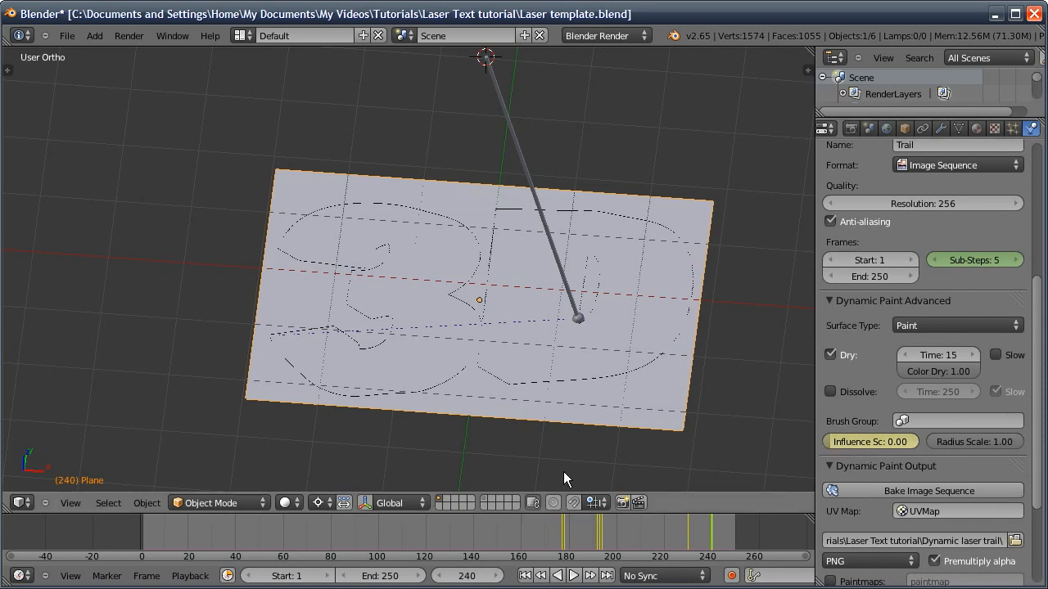
- At frame 1, set the Trail surface's Influence Scale to 0.00 and keyframe it
left_click(524, 576)
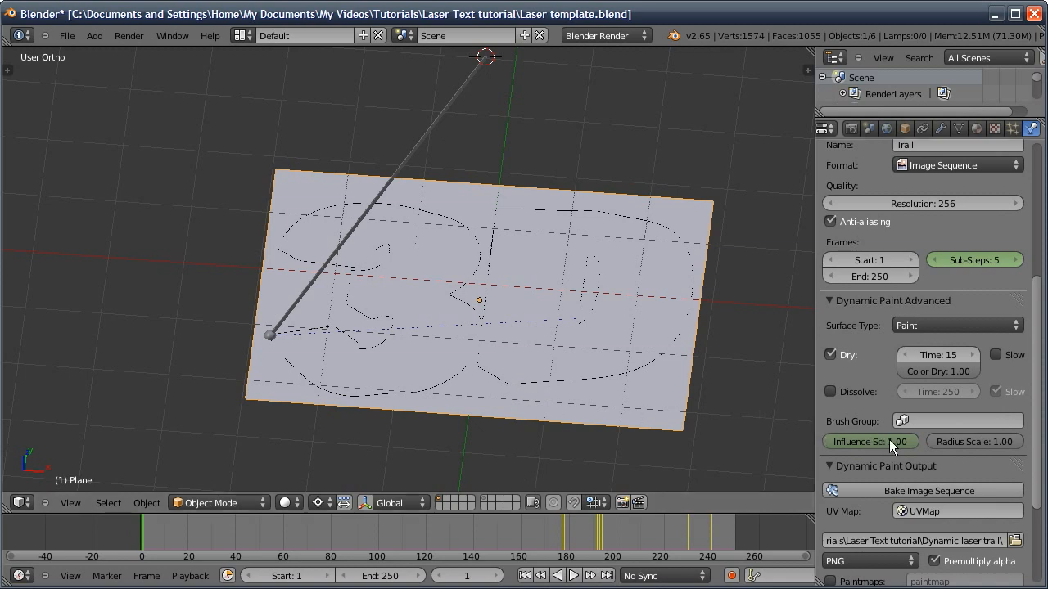
left_click_drag(902, 442, 793, 442)
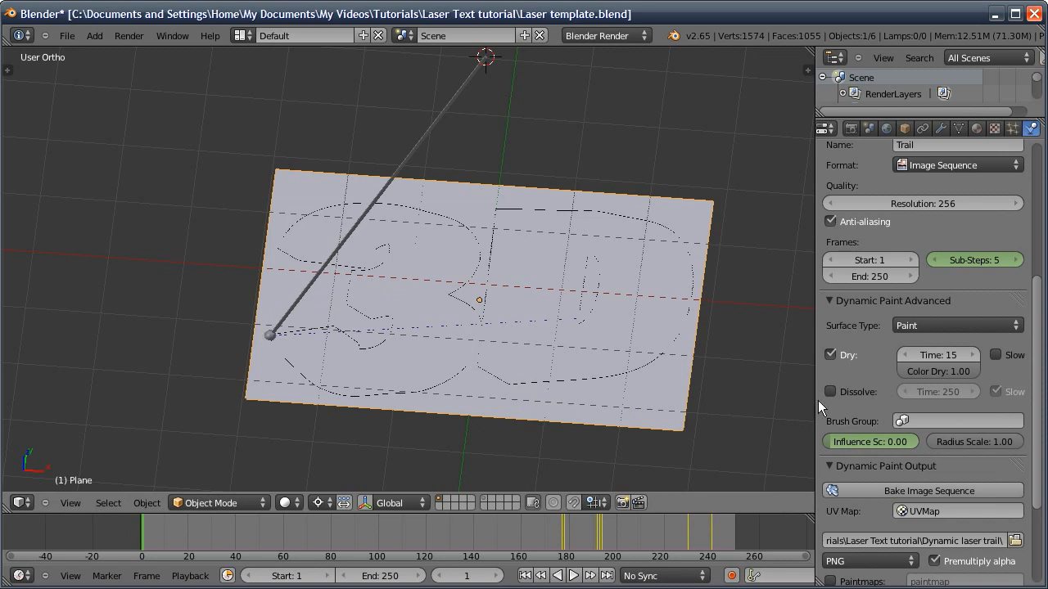
key("i")
- At frame 2, set the Trail surface's Influence Scale to 1.00, keyframe it and save the file
key("Right")
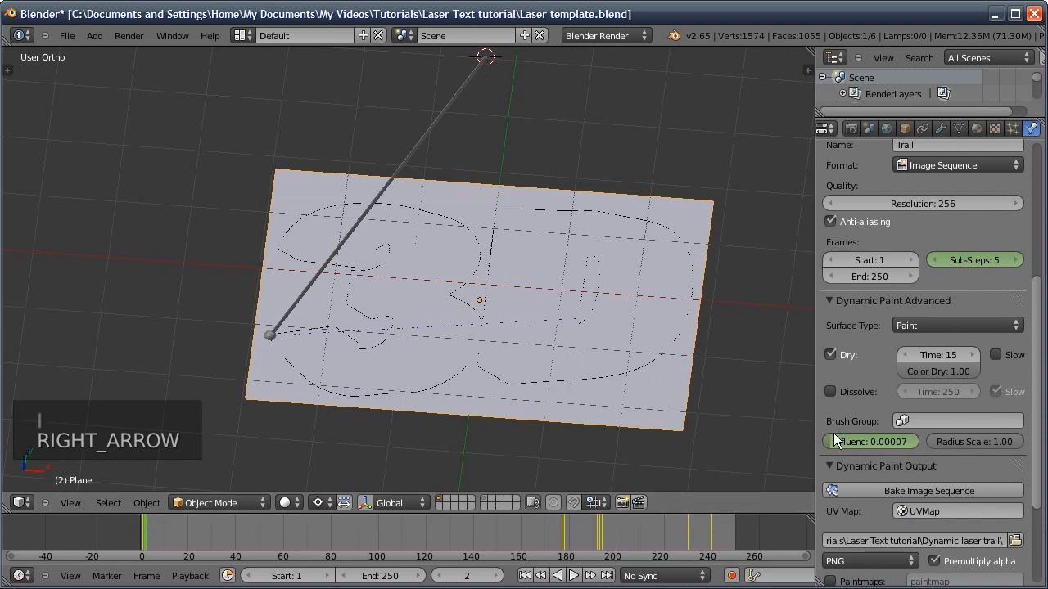
left_click_drag(868, 442, 928, 433)
key("i")
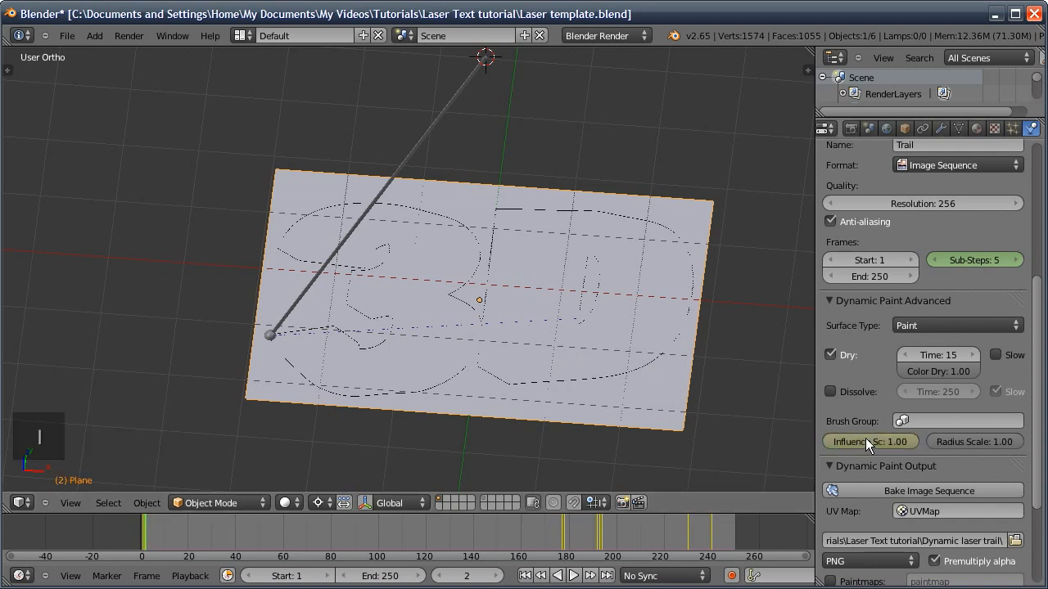
key("ctrl+w")
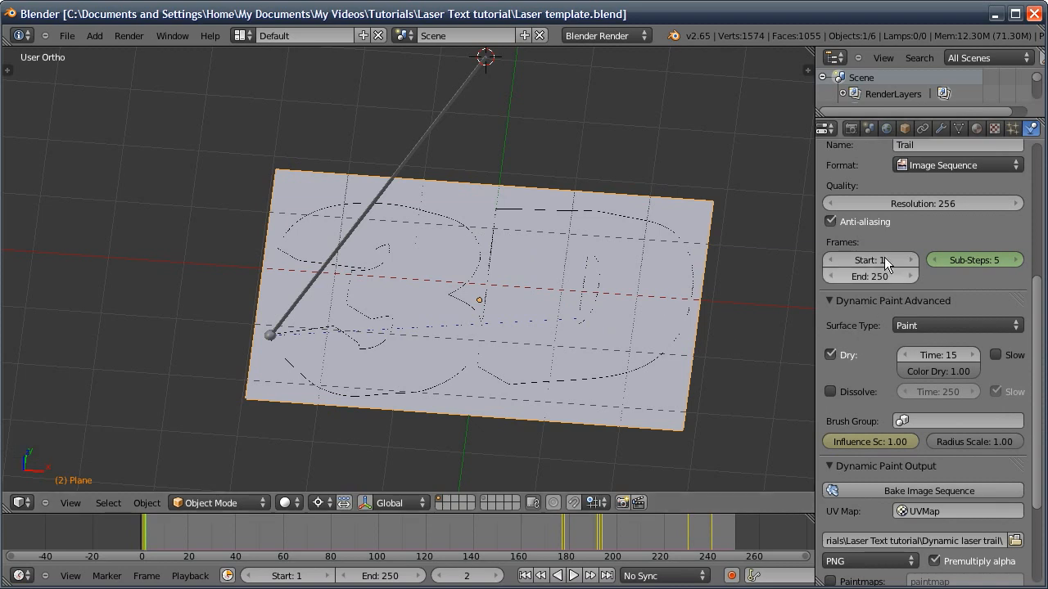
- Save the file and bake the Trail surface's image sequence
scroll(864, 204, "down", 2)
scroll(862, 203, "down", 3)
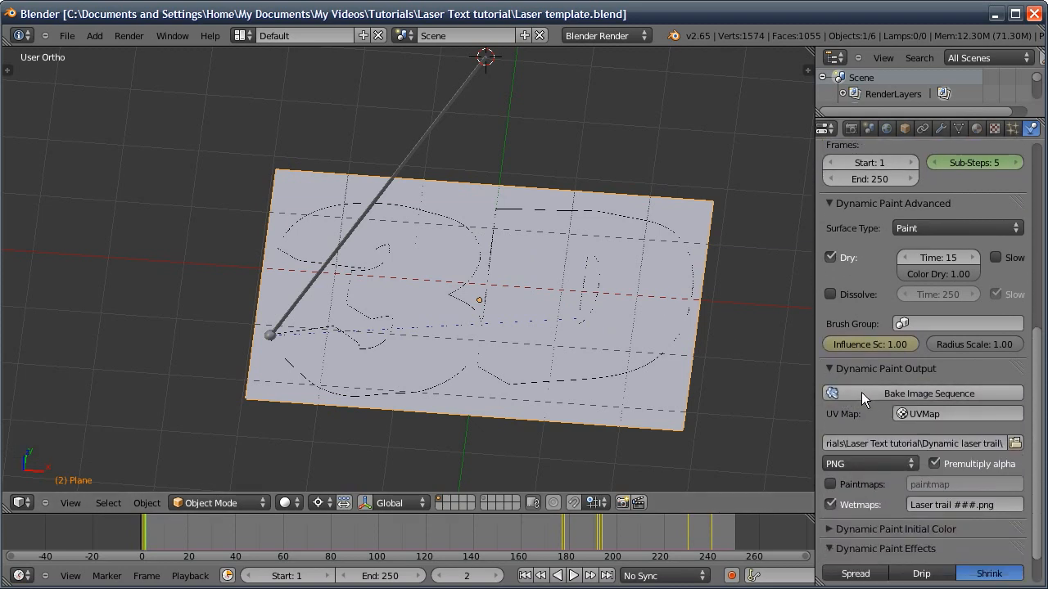
key("ctrl+w")
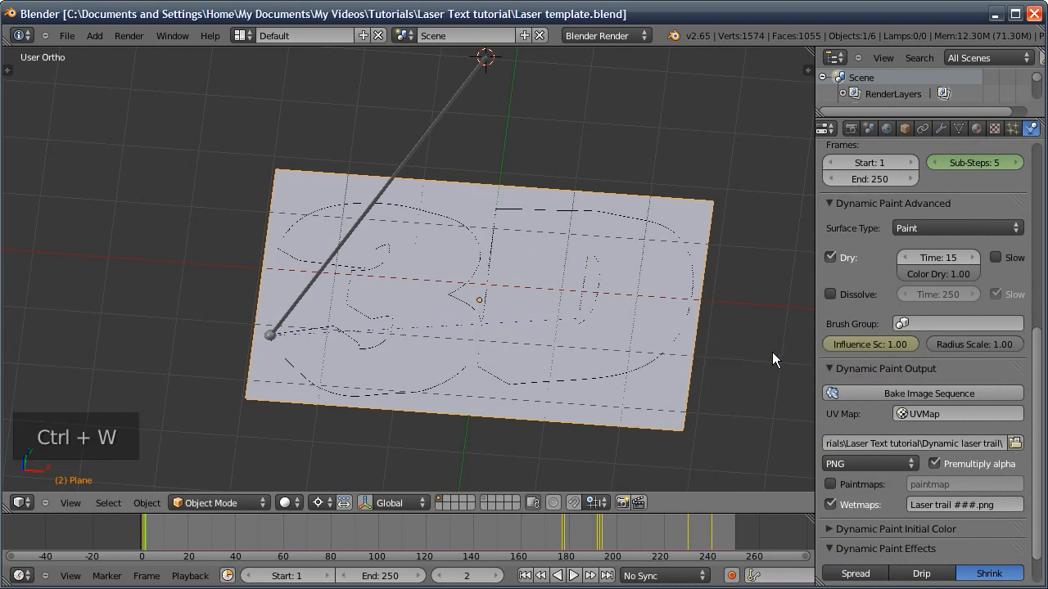
left_click(856, 394)
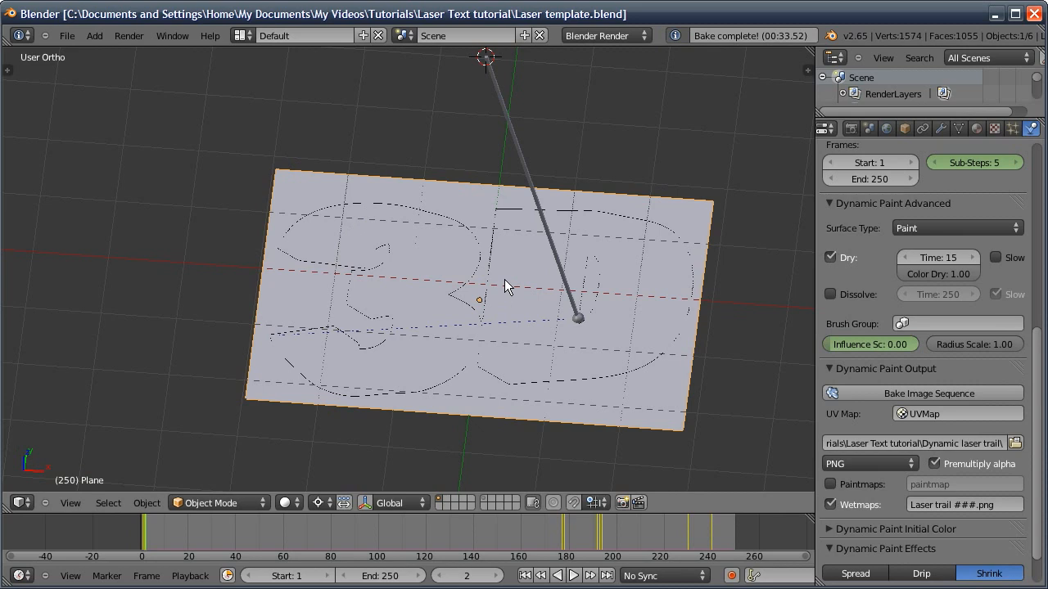
key("ctrl+w")
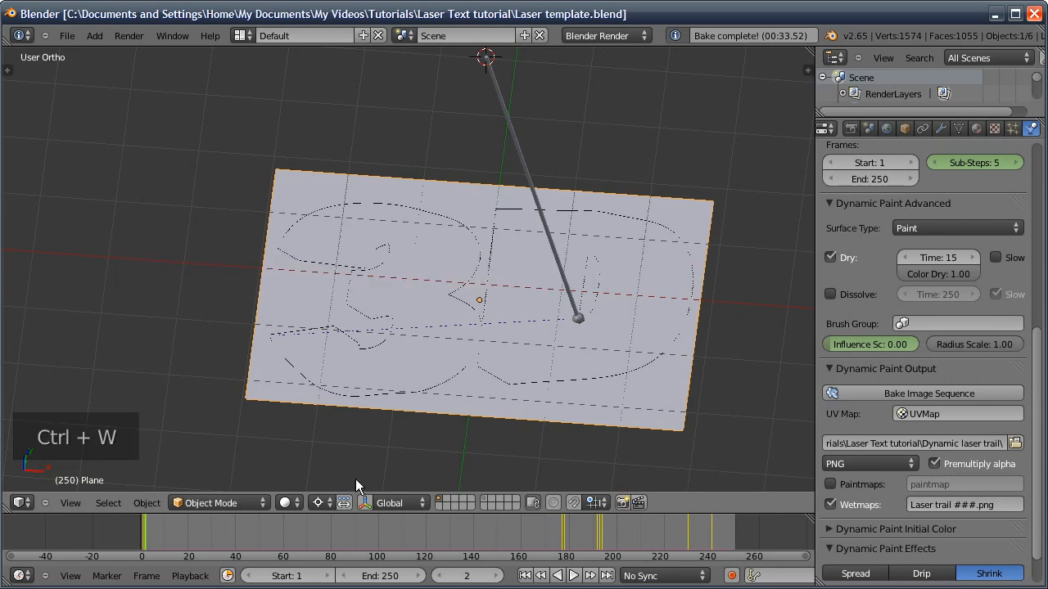
- Show the viewport in Texture shading with the plane's image texture settings open, and scrub through the frames to check the baked laser trail
left_click(287, 502)
left_click(298, 432)
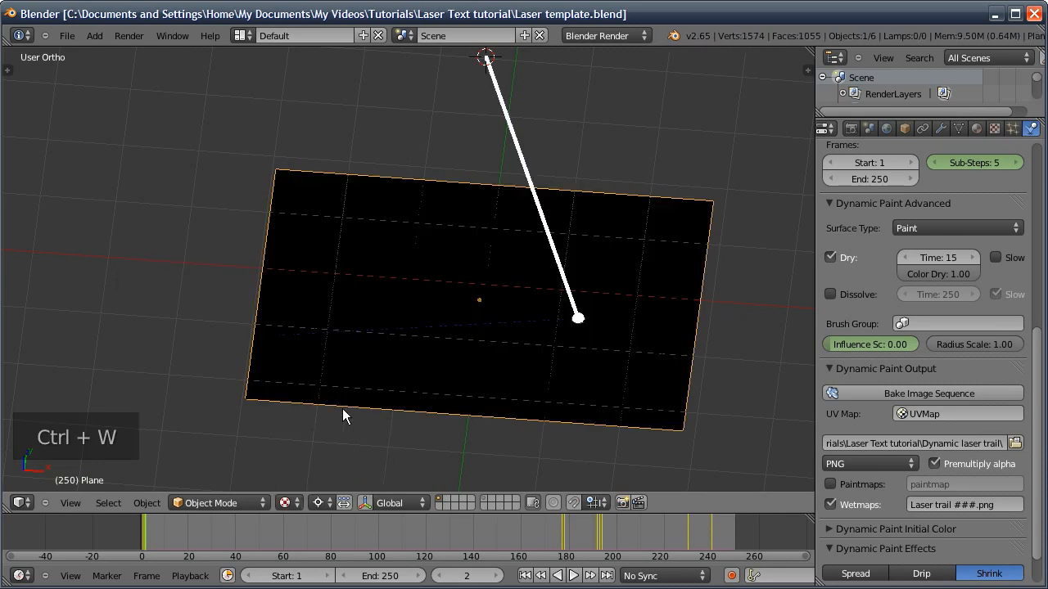
left_click(994, 128)
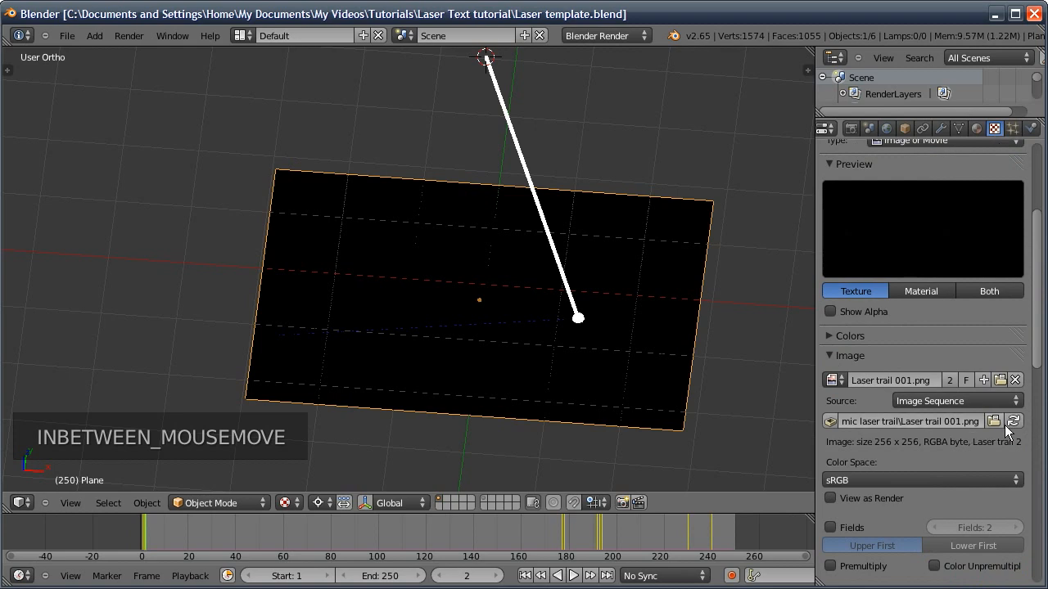
mouse_move(152, 530)
left_mouse_down()
mouse_move(490, 522)
mouse_move(708, 540)
mouse_move(665, 538)
left_mouse_up()
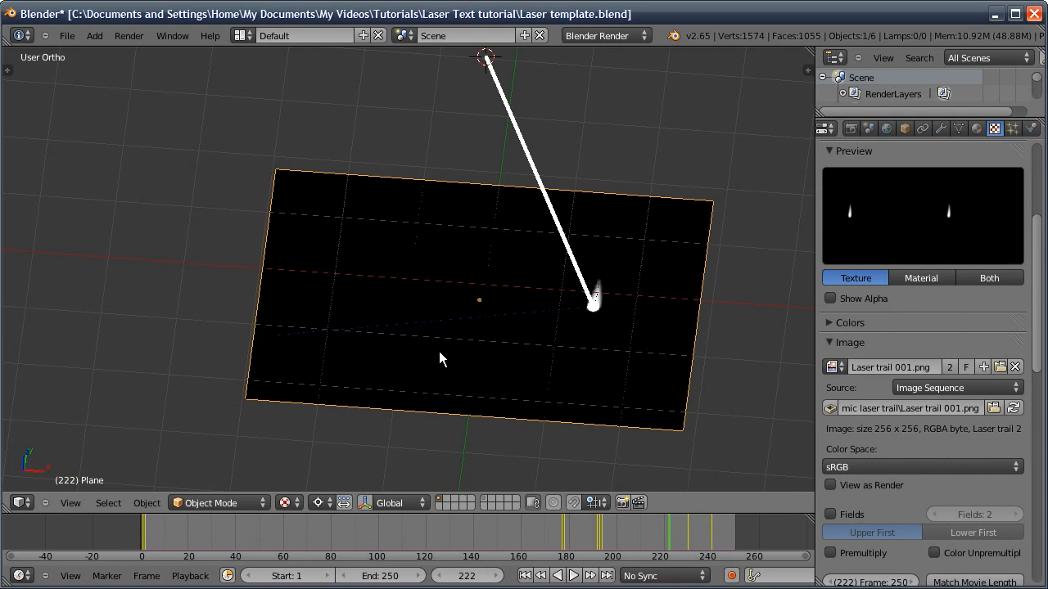
scroll(884, 247, "up", 6)
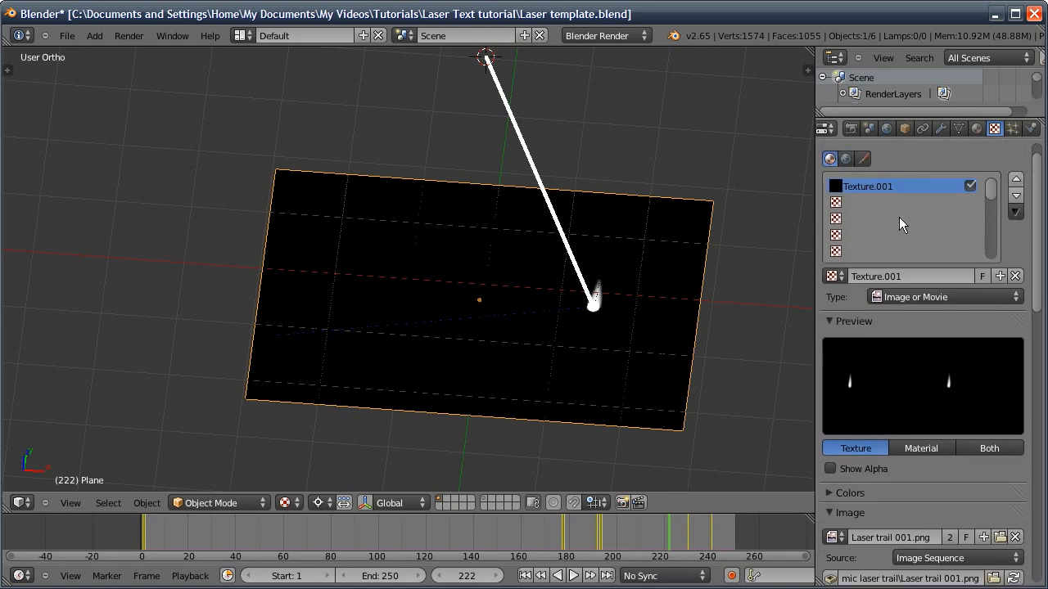
- Return to the plane's Dynamic Paint settings and set the viewport shading back to Solid
left_click(1032, 129)
scroll(901, 401, "up", 8)
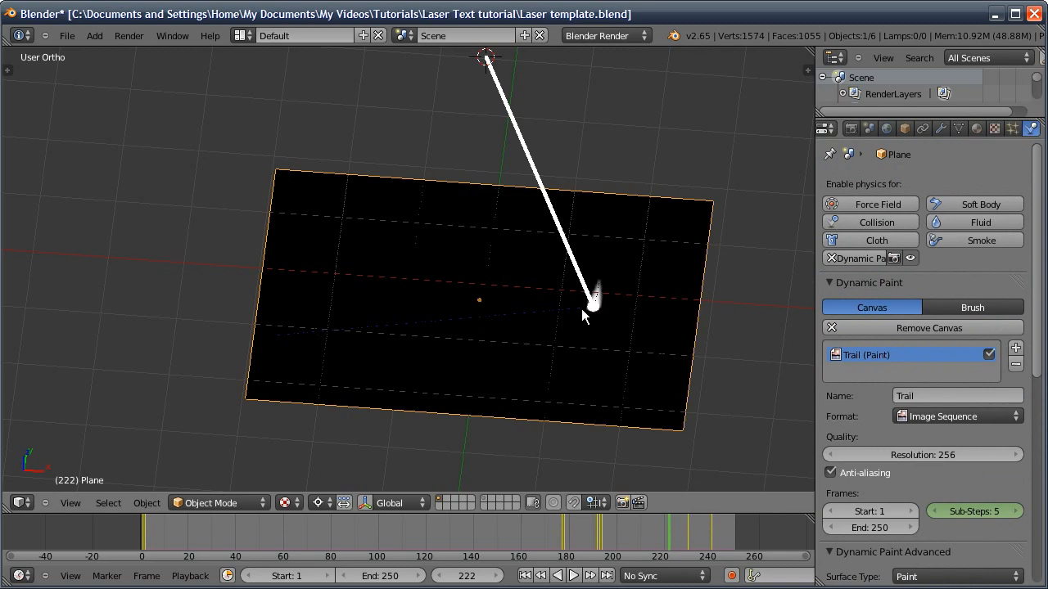
left_click(285, 503)
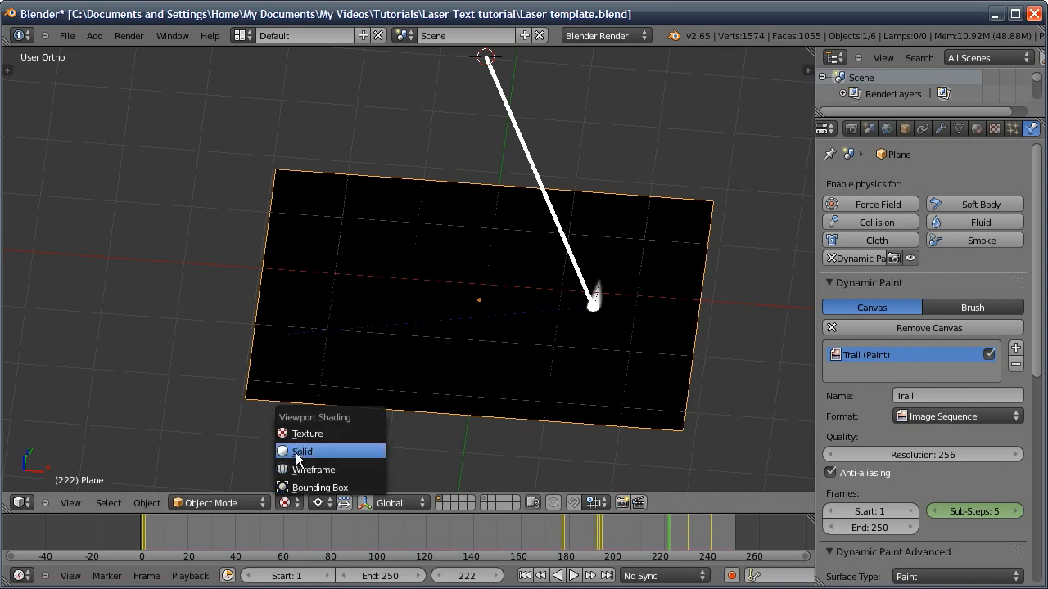
left_click(300, 455)
- Add a second Dynamic Paint canvas surface in Image Sequence format and name it Solid
left_click(1016, 348)
left_click(923, 396)
left_click(922, 415)
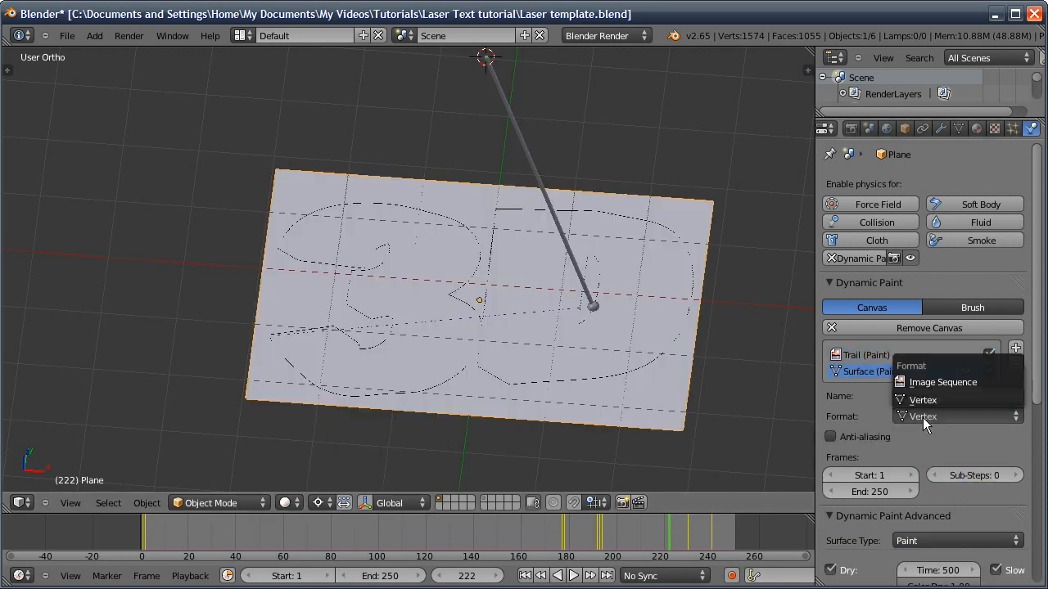
left_click(908, 377)
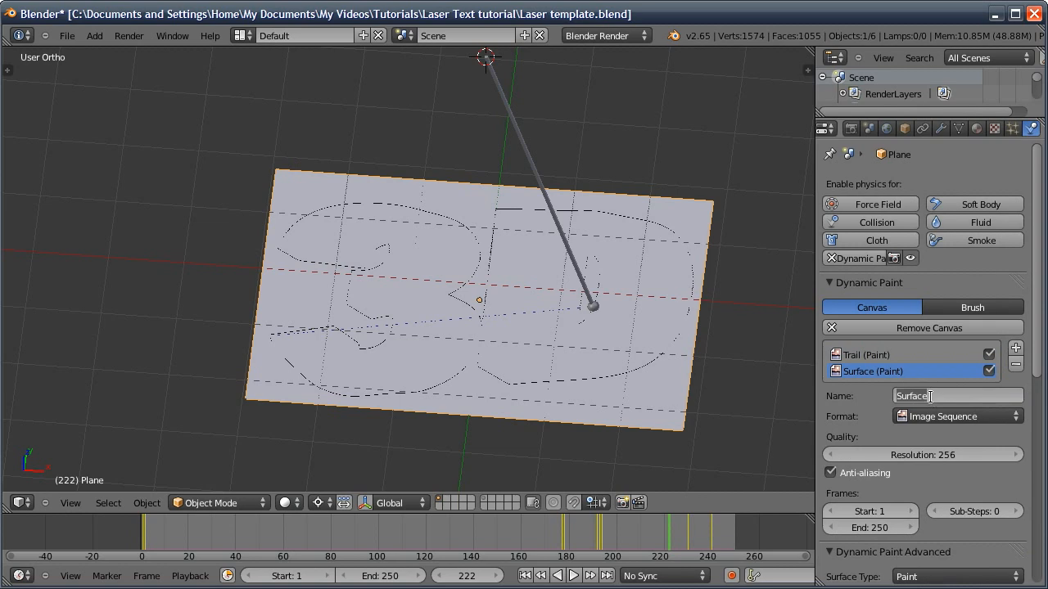
key("BackSpace")
type("Solid")
key("Return")
- Set the Solid surface's Sub-Steps to 5 and turn off its Dry option
scroll(923, 469, "down", 5)
left_click(976, 329)
type("5")
key("Return")
scroll(974, 331, "down", 2)
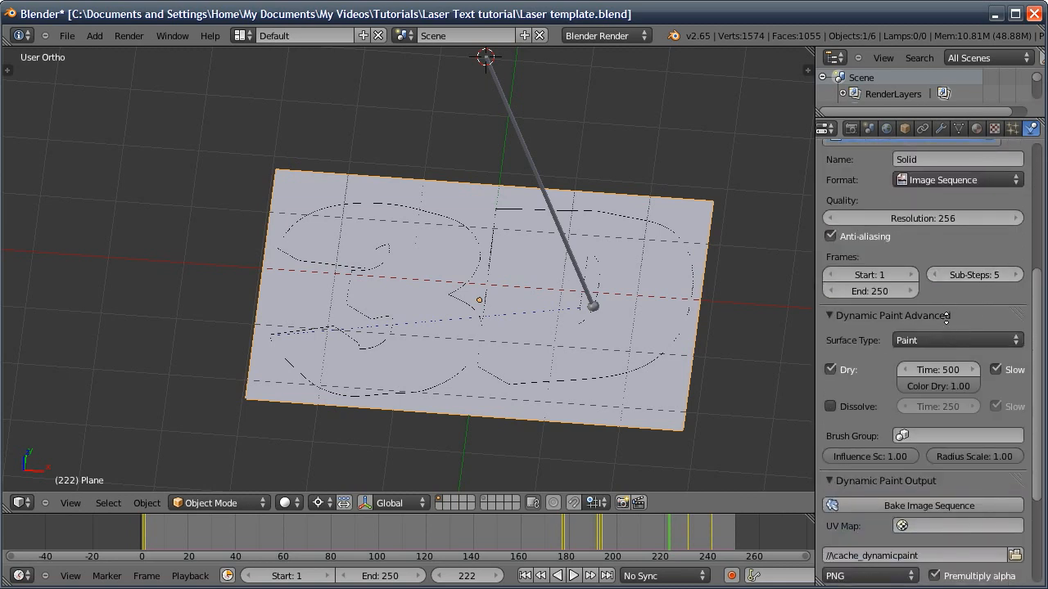
left_click(830, 364)
- Set the Solid surface's Initial Color type to Color and its output UV map to UVMap
scroll(876, 387, "down", 4)
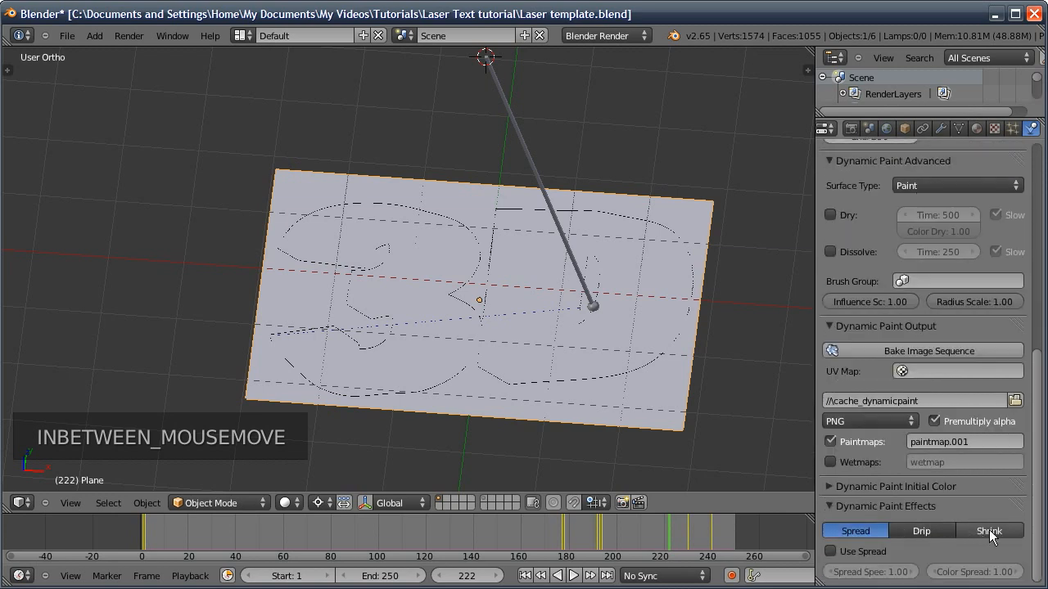
left_click(888, 486)
left_click(925, 511)
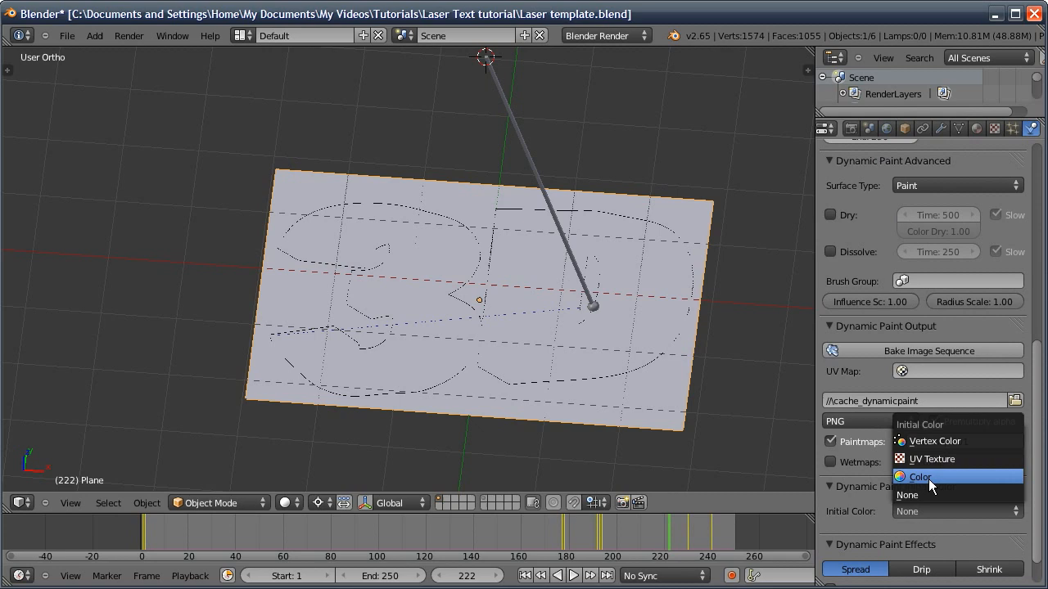
left_click(929, 477)
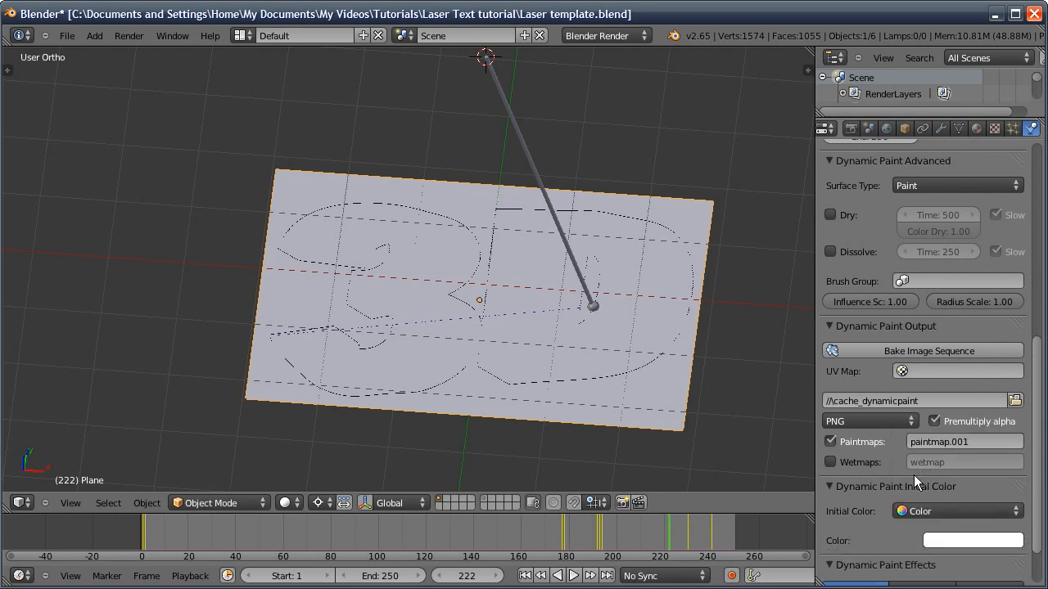
left_click(931, 369)
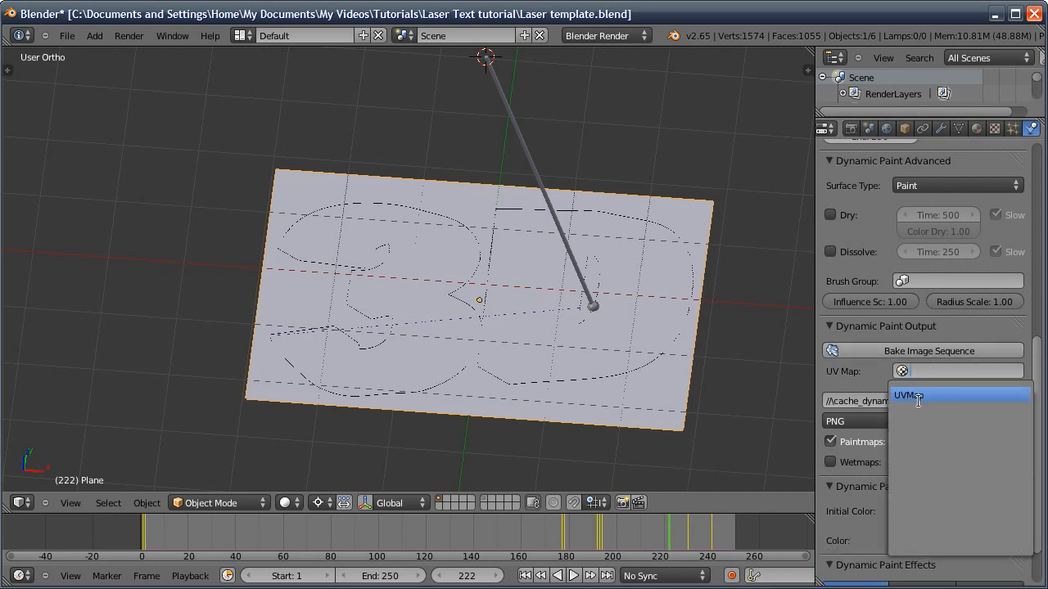
left_click(919, 400)
- Create a folder named "Dynamic laser solid" in Laser Text tutorial and use it as the Solid surface's output path
left_click(1013, 400)
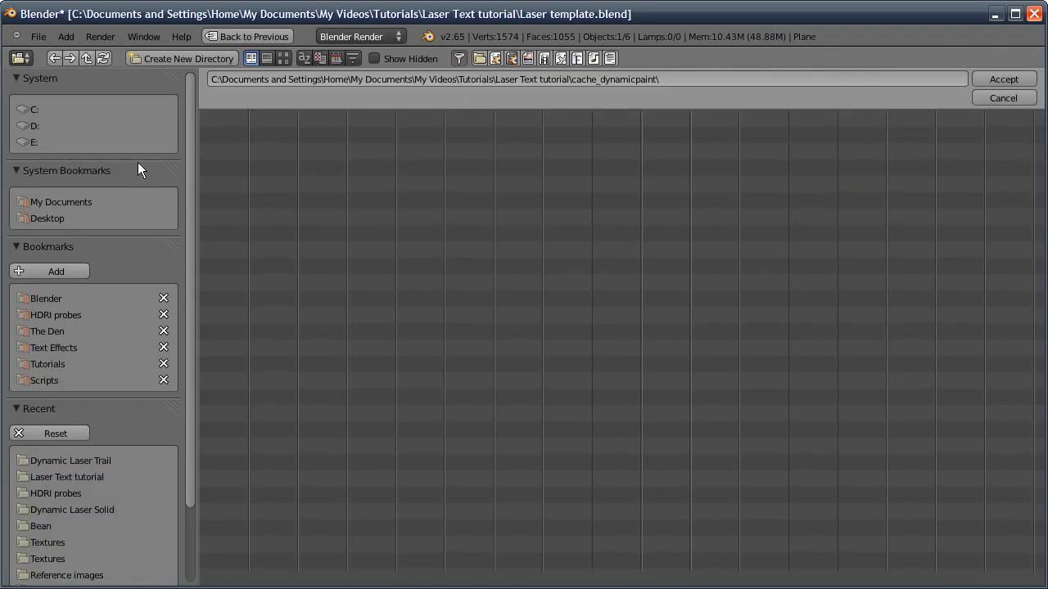
left_click(88, 59)
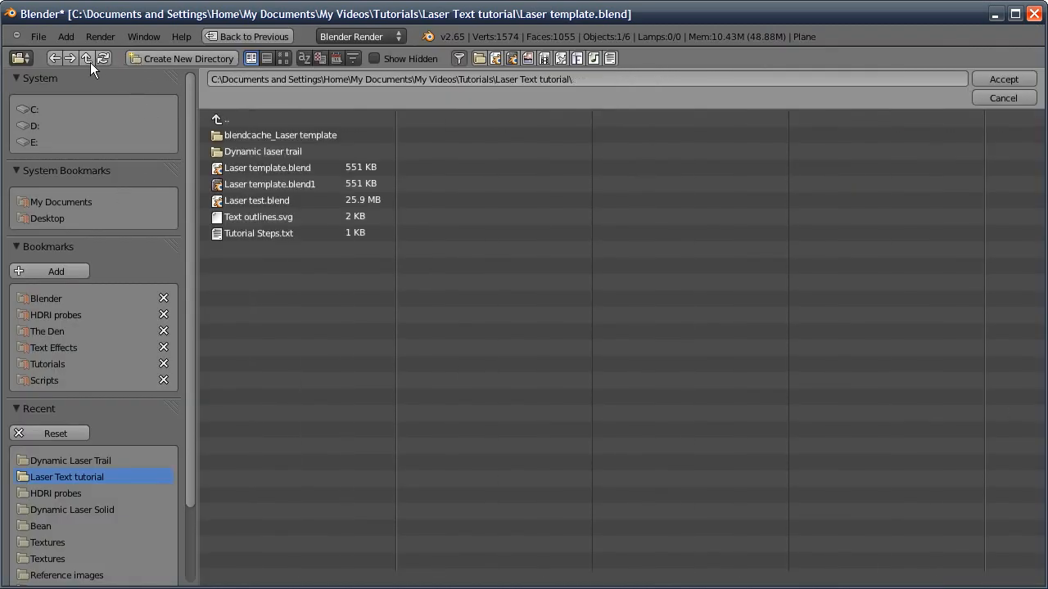
left_click(155, 61)
left_click(150, 68)
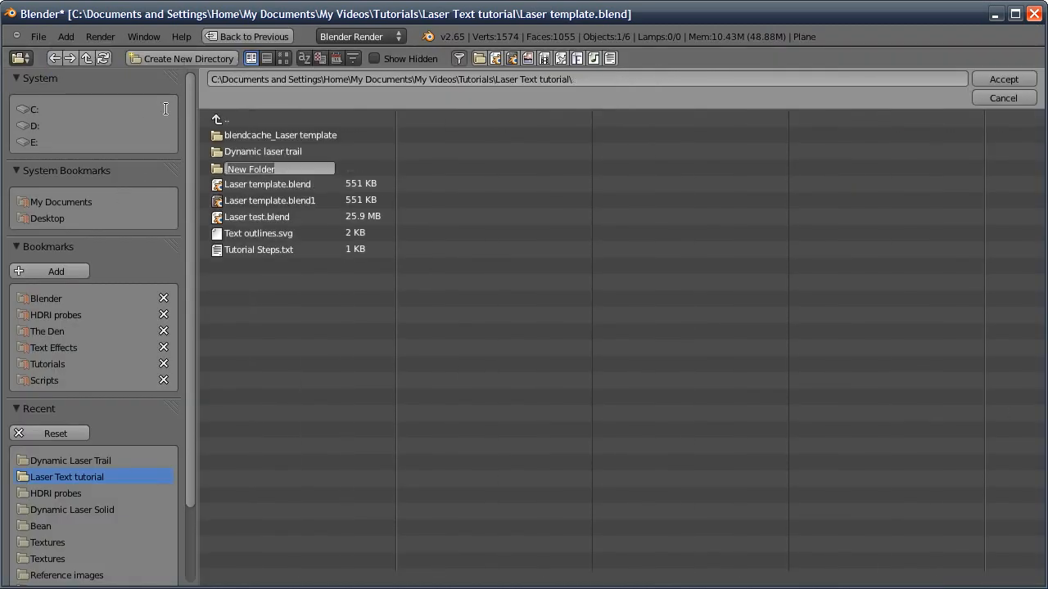
type("Dynamic laser soli")
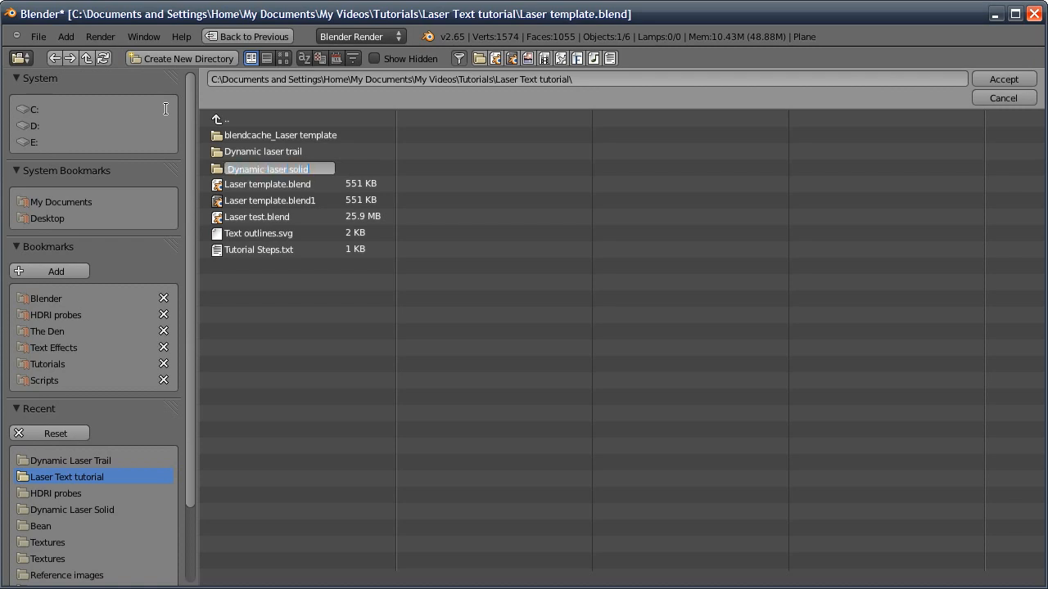
key("Return")
left_click(270, 152)
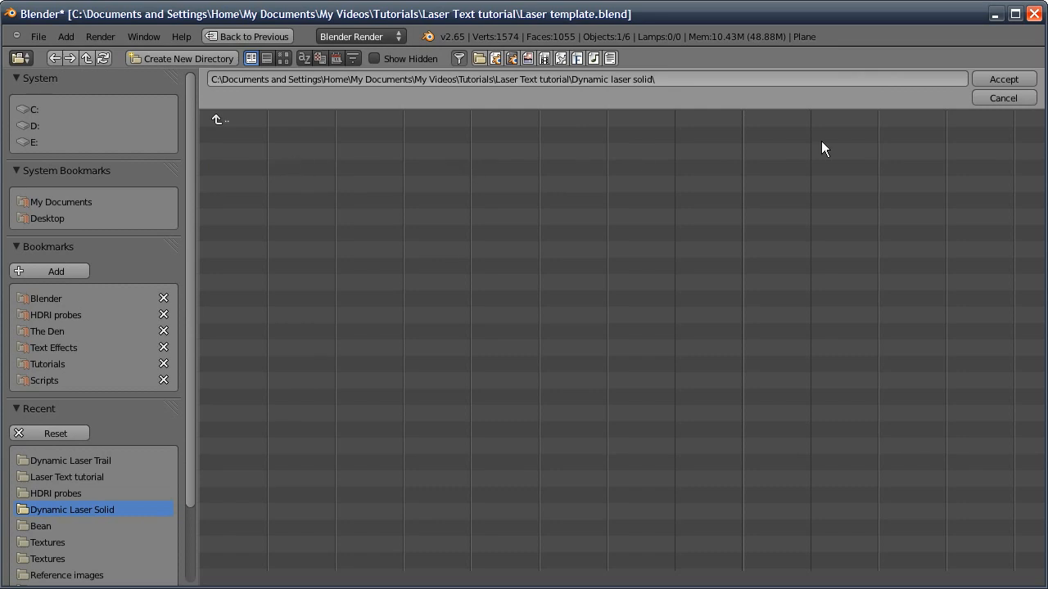
left_click(996, 74)
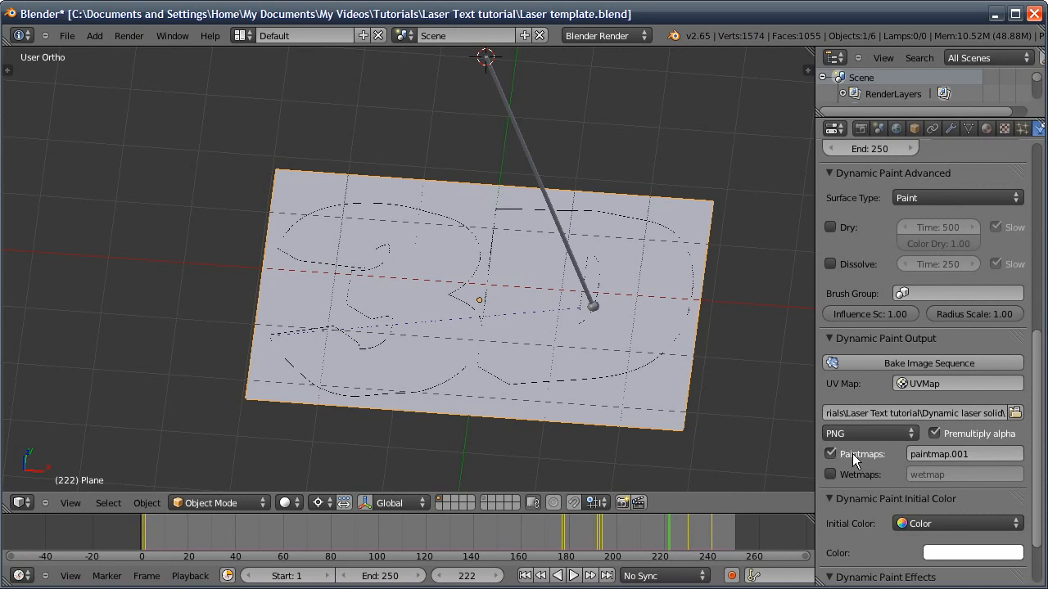
- Name the Solid surface's paintmap output "Laser solid ###.png"
left_click(962, 455)
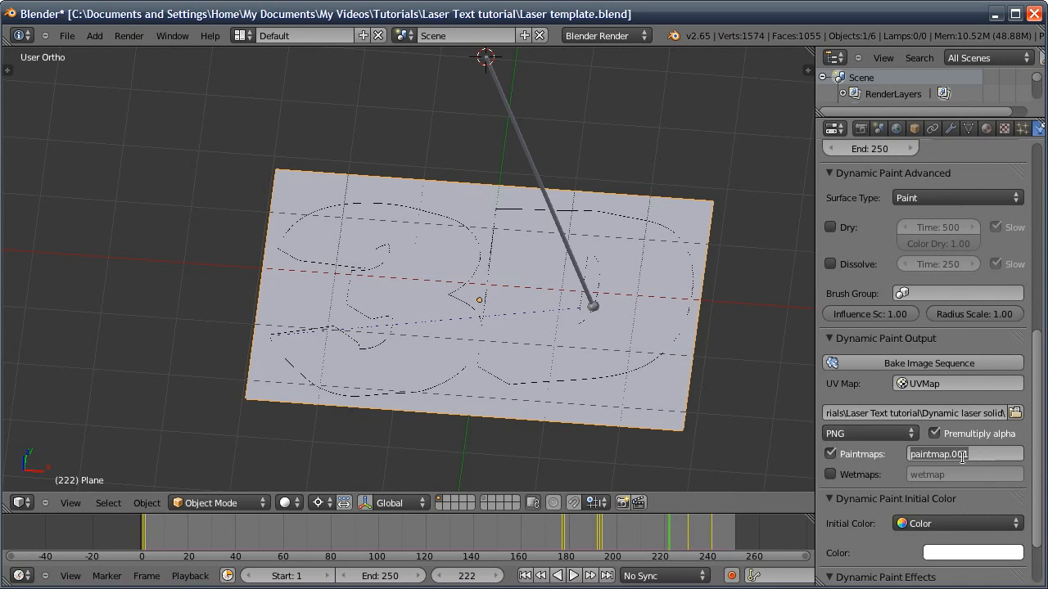
type("Laser so")
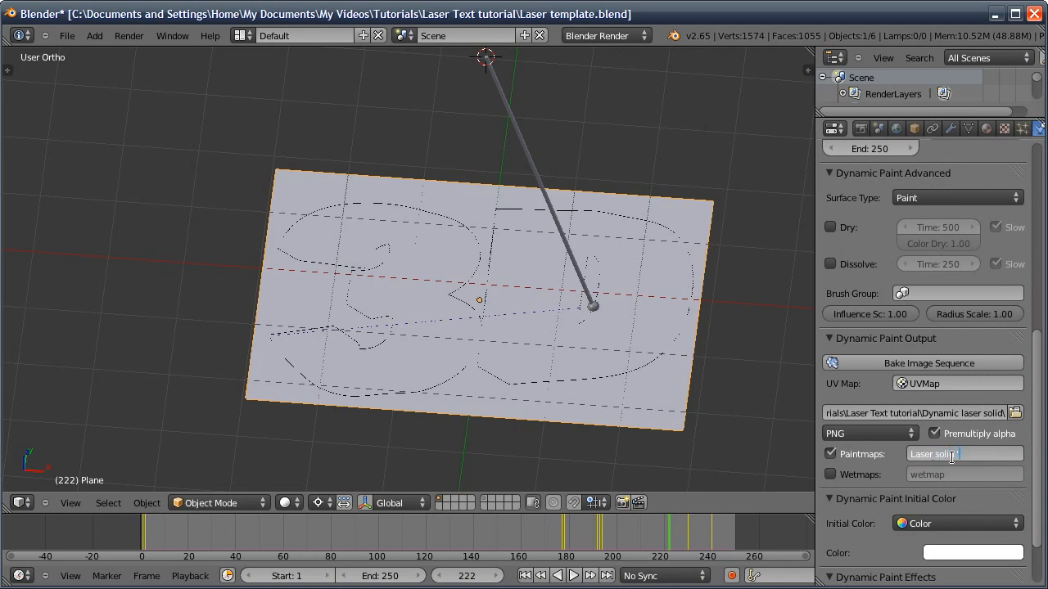
type("lid ###.png")
key("Return")
- On frame 1, keyframe the Solid surface's Sub-Steps at 0 and its Influence Scale at 0.00
scroll(885, 383, "up", 3)
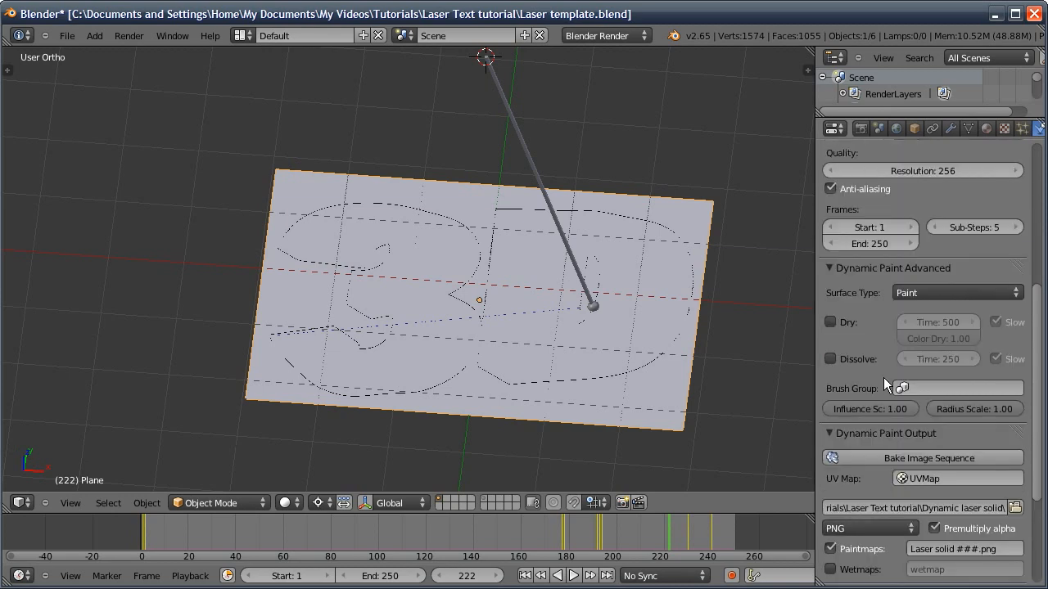
scroll(891, 302, "up", 7)
scroll(880, 319, "down", 5)
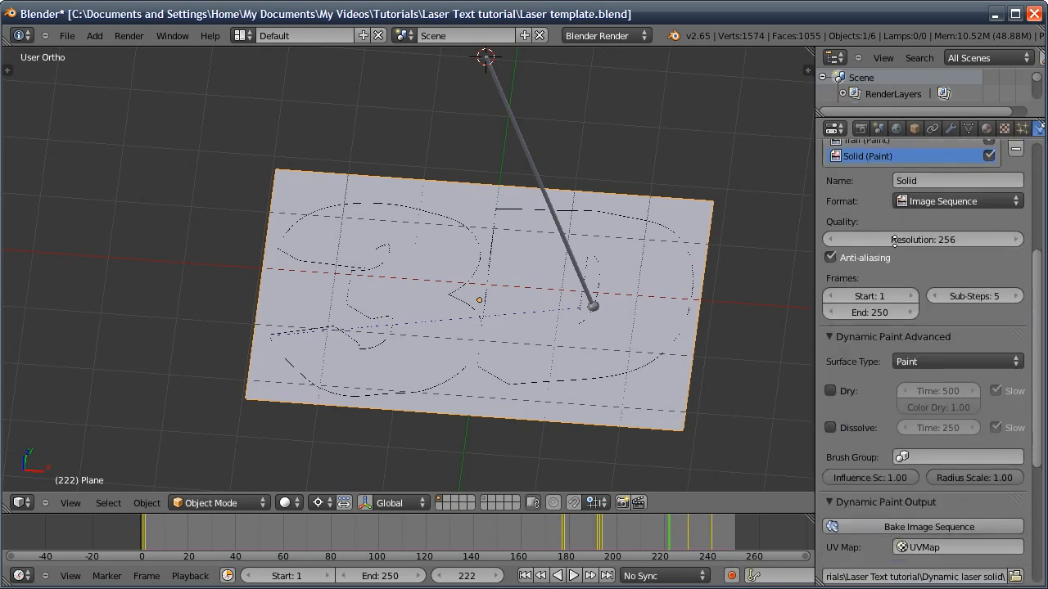
scroll(931, 270, "up", 2)
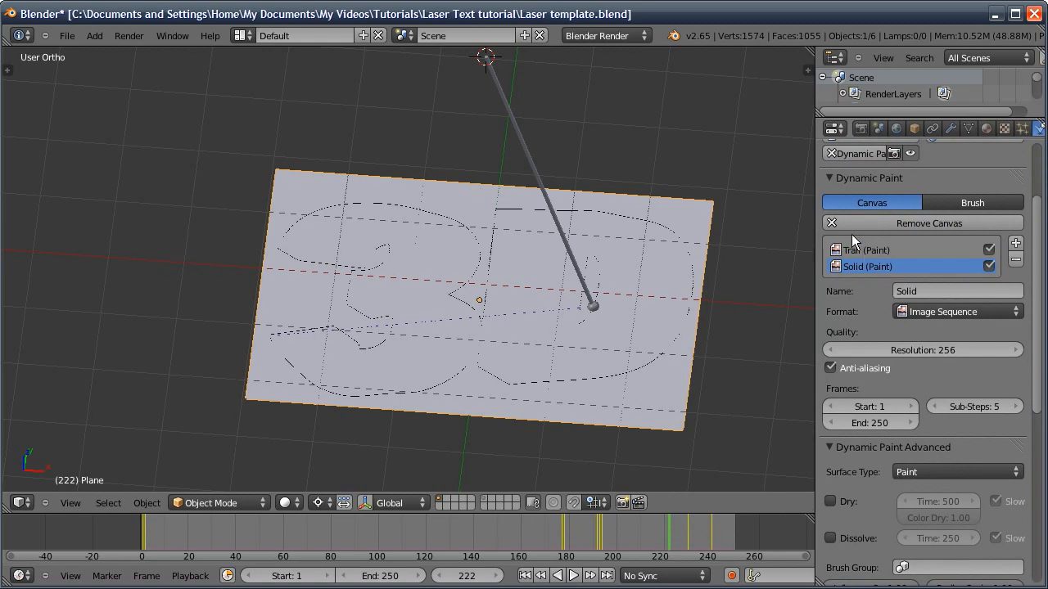
scroll(866, 412, "down", 4)
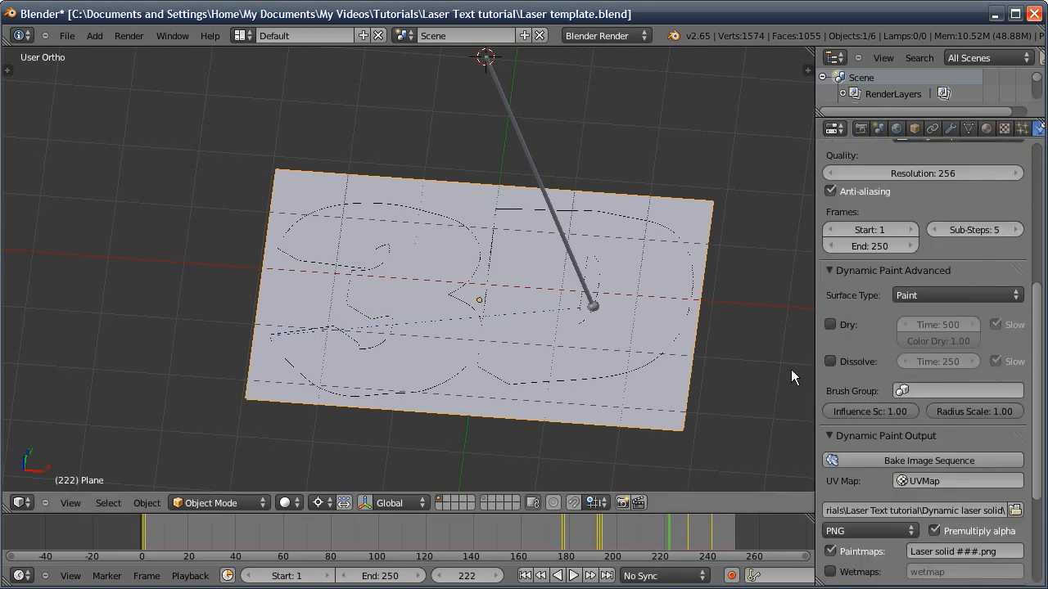
left_click(143, 533)
key("Right")
key("Left")
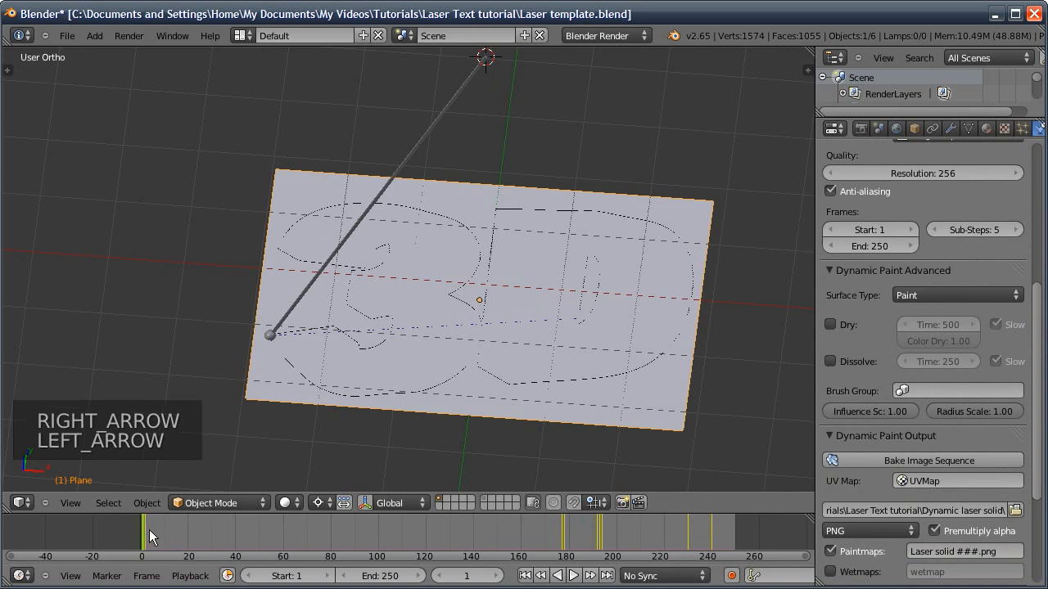
key("i")
key("i")
key("Right")
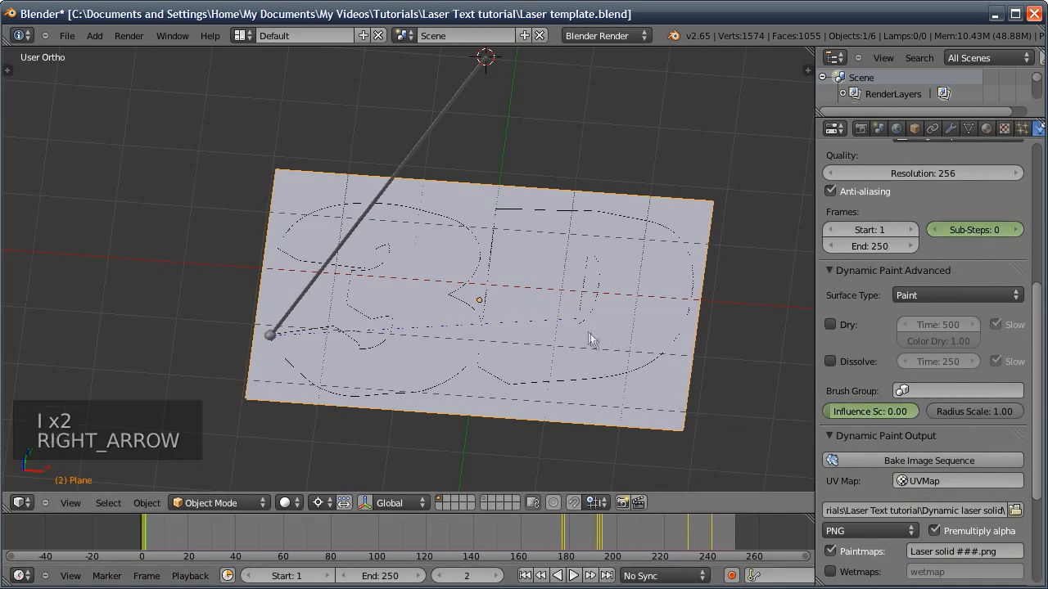
- On frame 2, keyframe the Solid surface's Influence Scale raised again and its Sub-Steps at 5
key("i")
key("i")
left_click_drag(958, 229, 995, 230)
key("i")
- Near frame 178, keyframe the Solid surface's current Influence Scale and Sub-Steps, and keyframe both lowered on the following frame
left_click(561, 536)
key("Right")
key("i")
key("i")
key("Right")
left_click_drag(892, 412, 830, 412)
key("i")
left_click_drag(974, 230, 937, 230)
key("i")
- Near frame 193, keyframe the lowered Influence Scale and Sub-Steps, and keyframe the Influence Scale raised and Sub-Steps at 5 just after
left_click(594, 536)
key("Right")
key("i")
key("i")
key("Right")
left_click_drag(846, 411, 917, 411)
key("i")
key("i")
key("i")
key("Right")
left_click_drag(959, 231, 996, 233)
key("i")
key("i")
- Fade the Solid surface's Influence Scale out from a keyframe near frame 231 to a 0.00 keyframe at frame 240
left_click(690, 530)
key("Left")
key("i")
left_click(712, 533)
left_click_drag(898, 412, 834, 414)
key("i")
- Save the file and bake the Solid surface's image sequence
key("ctrl+w")
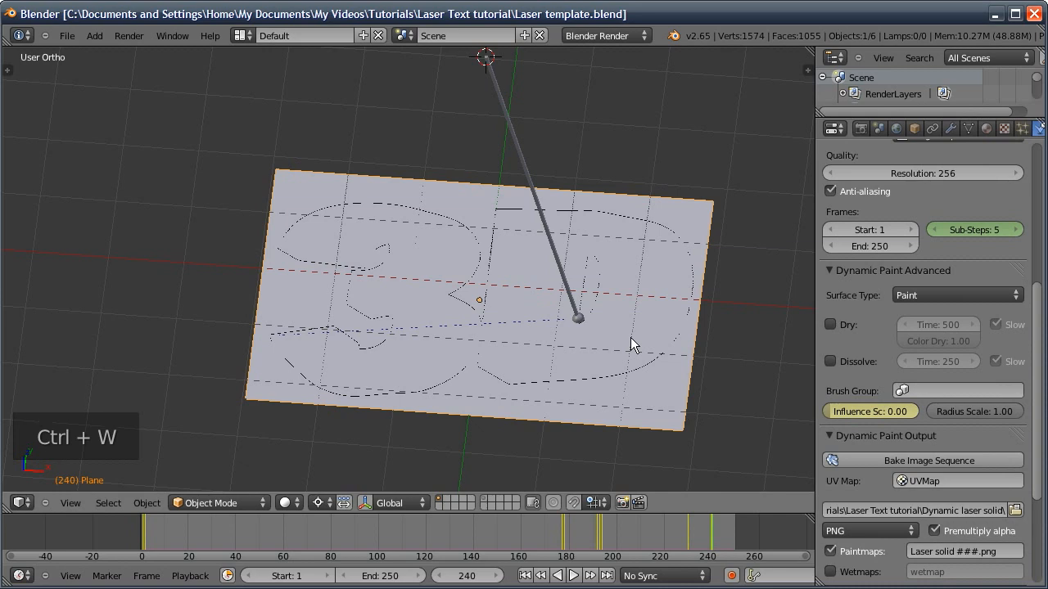
left_click(885, 460)
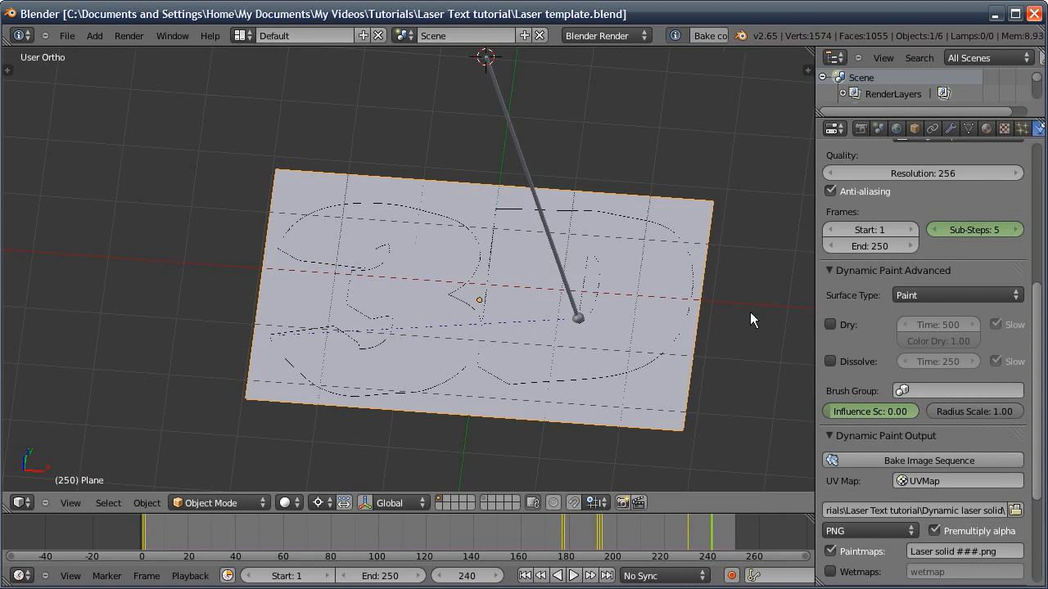
- Display the 3D view with Texture viewport shading
middle_click_drag(506, 345, 426, 393)
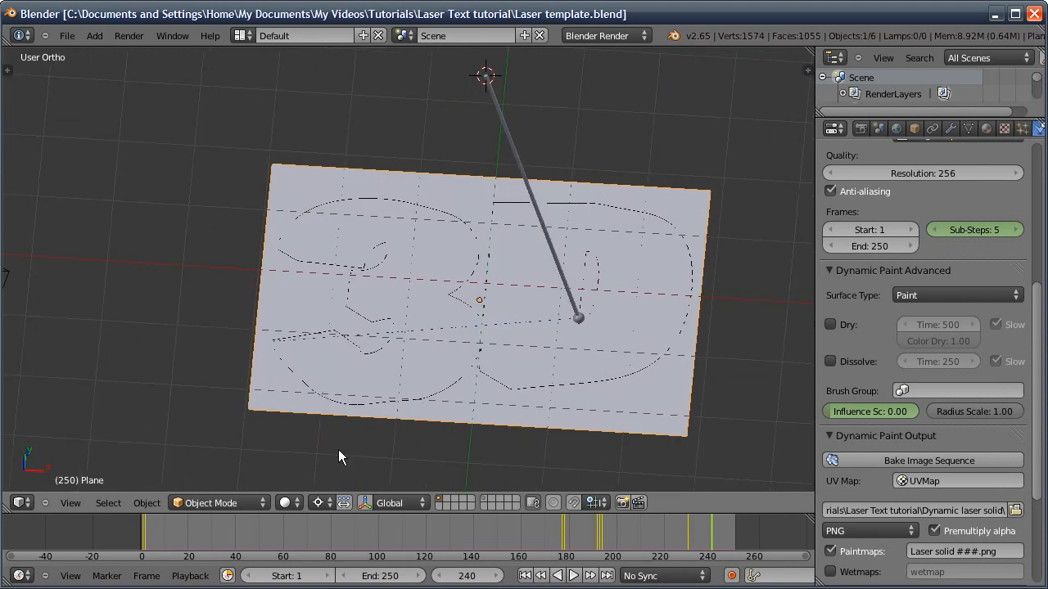
left_click(286, 503)
left_click(305, 431)
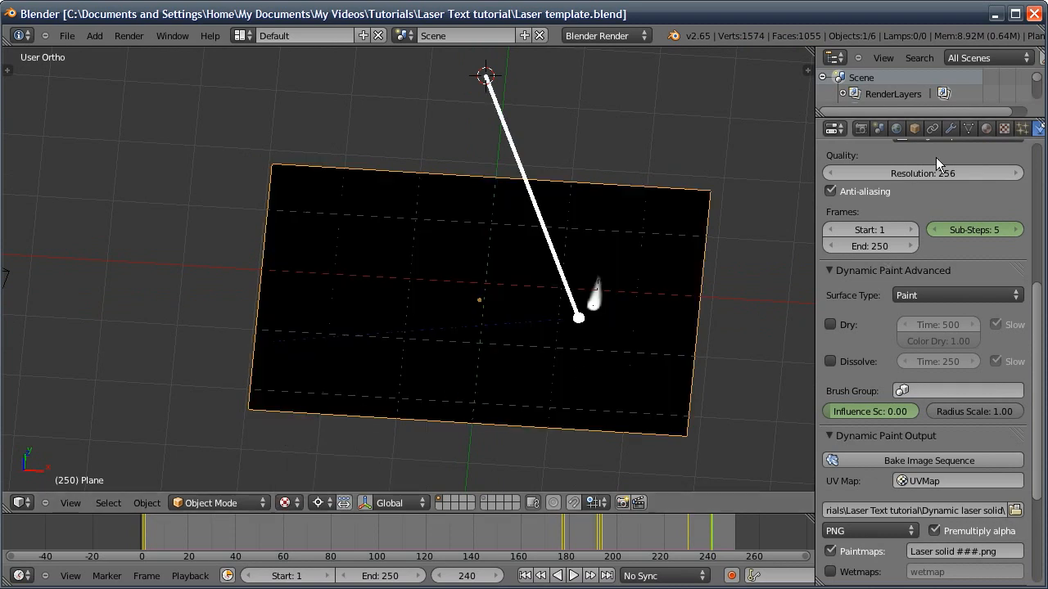
- Replace the plane texture's image with Laser solid 001.png from the Dynamic laser solid folder and set its source to Image Sequence
left_click(1003, 128)
scroll(940, 247, "down", 5)
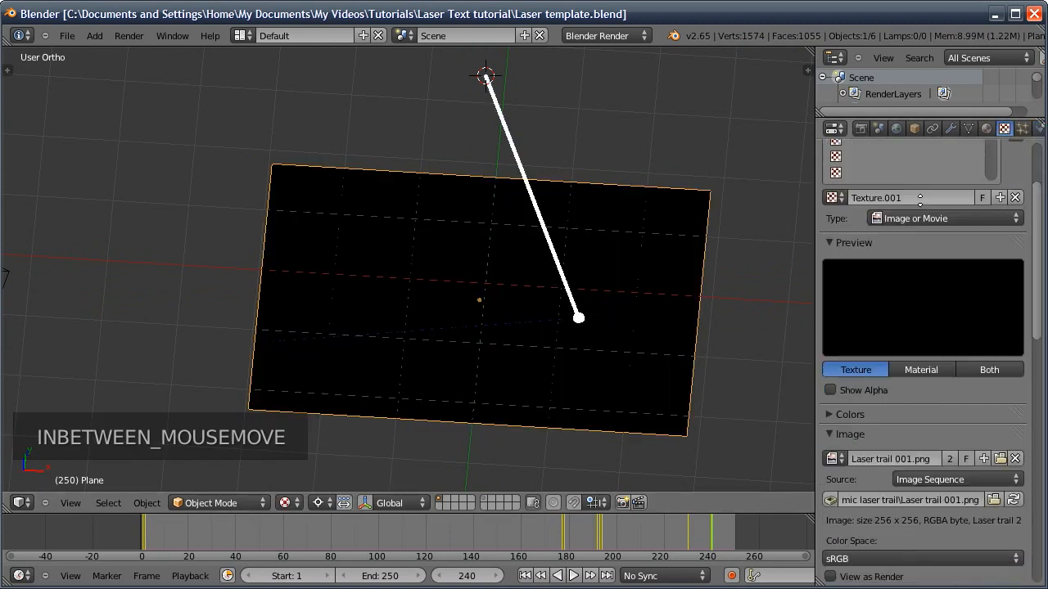
left_click(1015, 406)
left_click(977, 405)
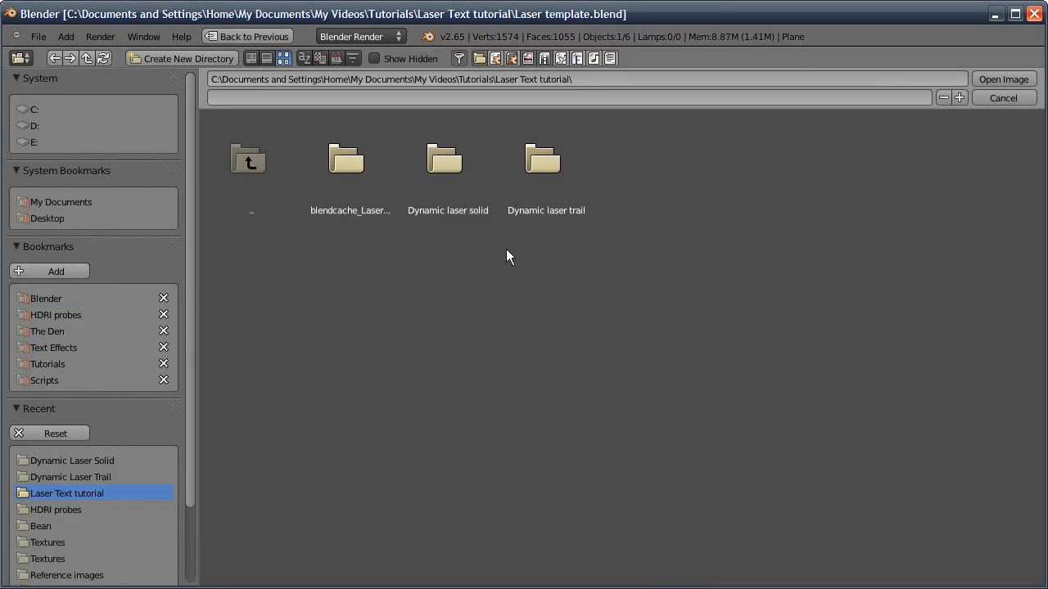
left_click(452, 178)
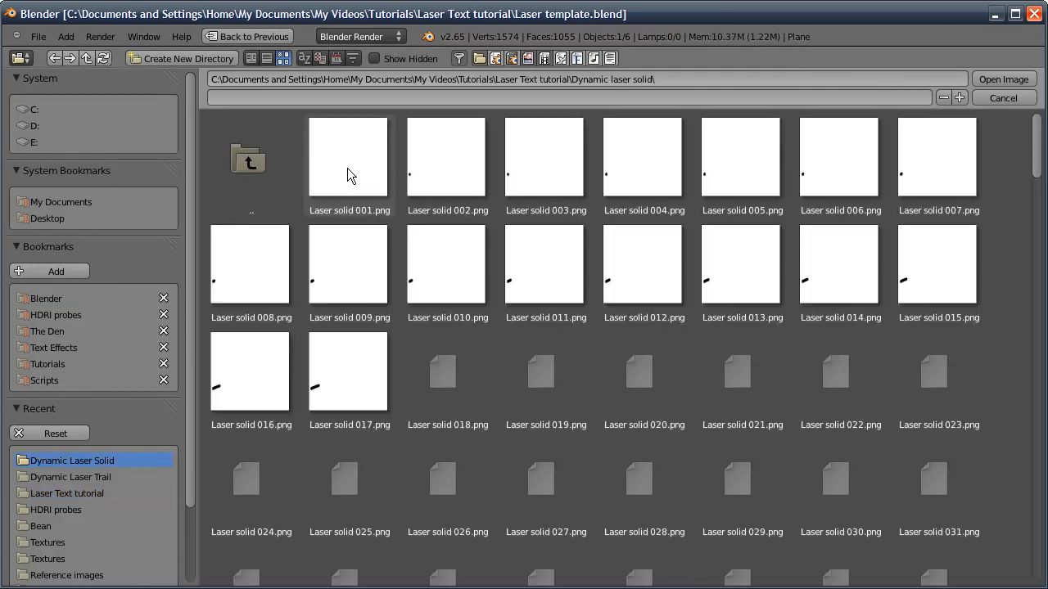
left_click(347, 168)
left_click(997, 79)
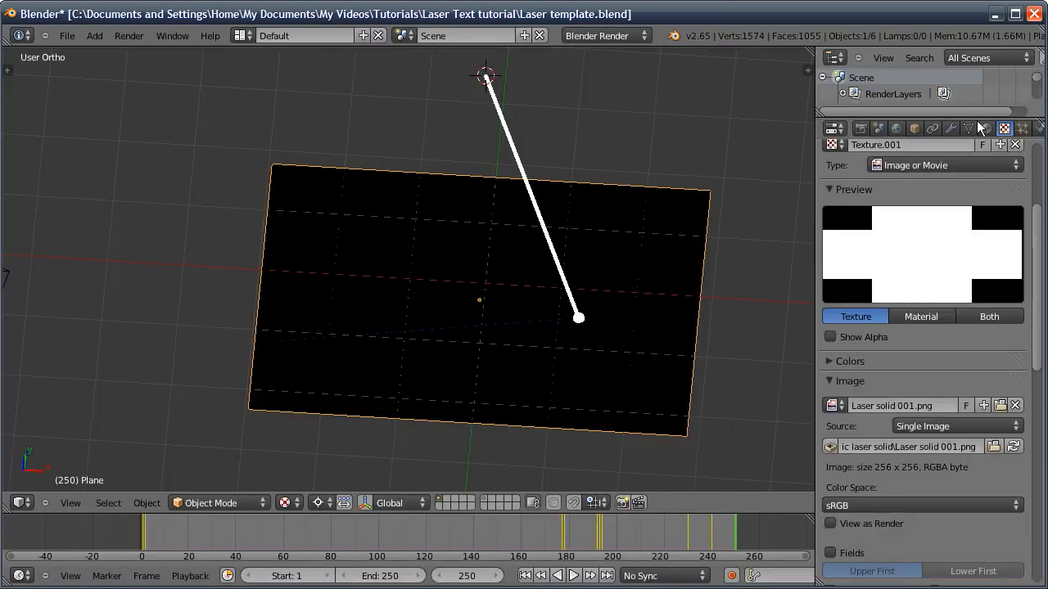
left_click(908, 399)
left_click(917, 361)
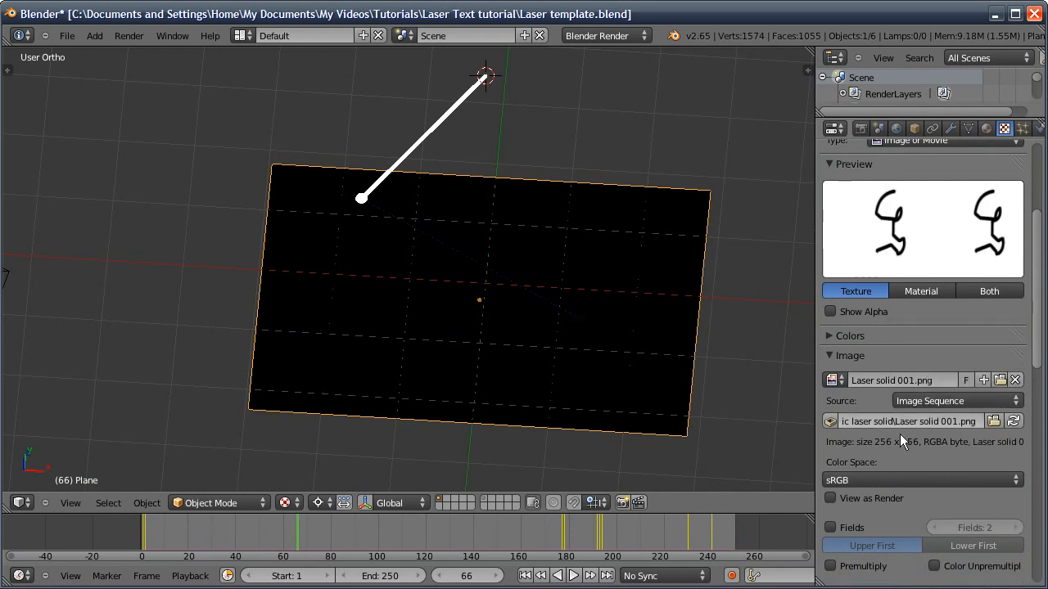
scroll(900, 434, "down", 2)
scroll(888, 464, "up", 3)
- In Edit Mode, replace the image on the plane's UV layout with Laser solid 001.png, and return to Object Mode in the 3D view
key("Tab")
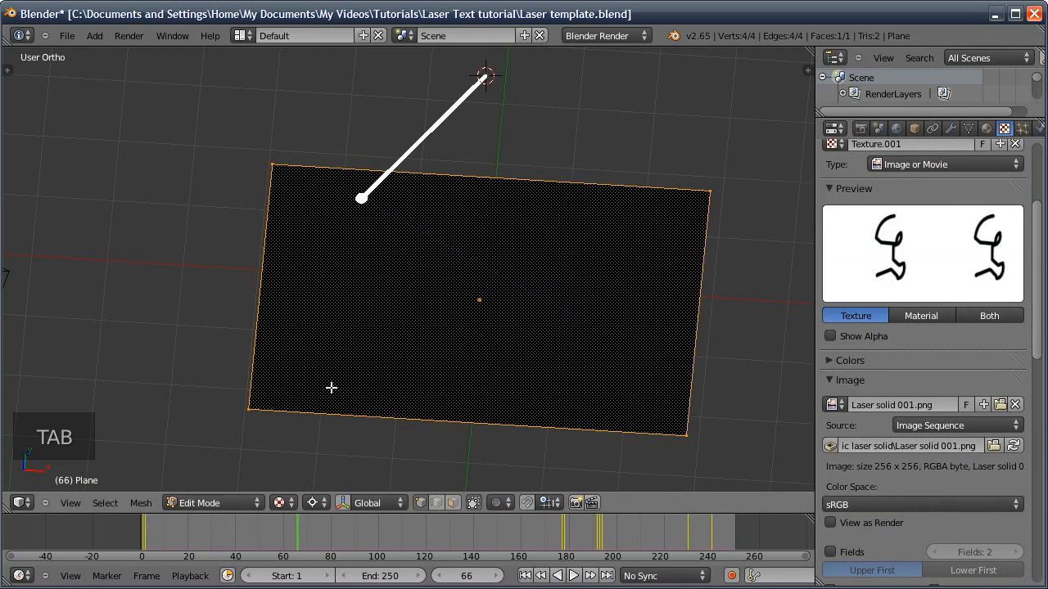
left_click(20, 503)
left_click(64, 400)
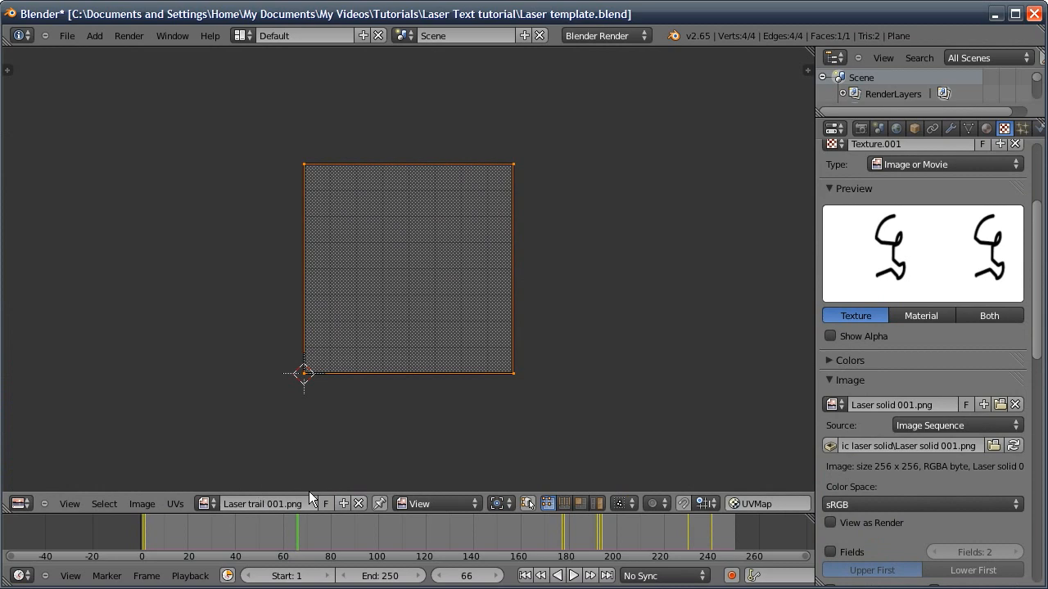
left_click(358, 504)
left_click(143, 503)
left_click(164, 470)
left_click(466, 185)
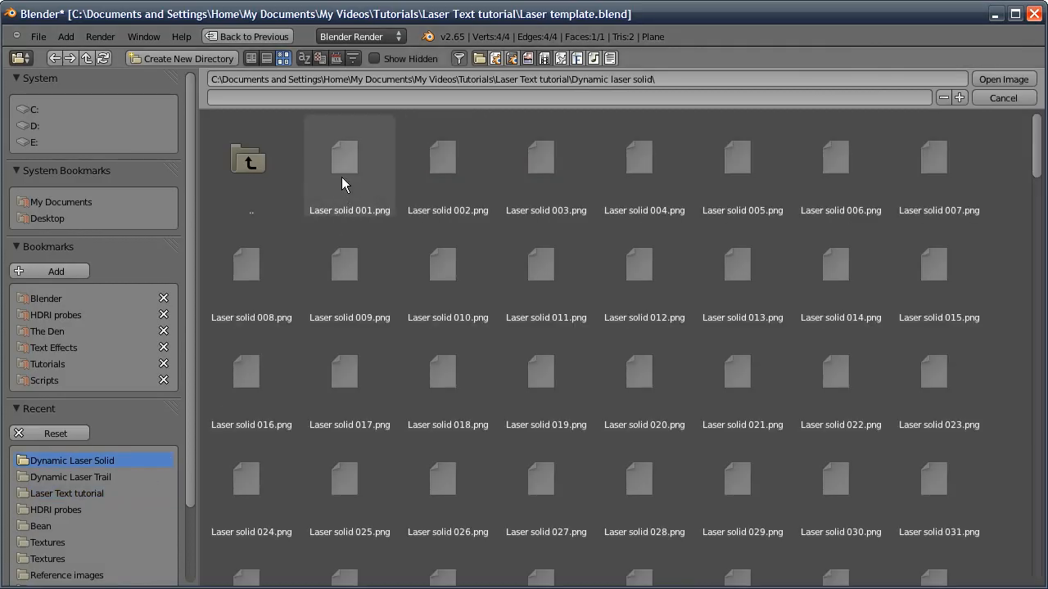
left_click(344, 177)
left_click(1002, 79)
left_click(18, 501)
left_click(57, 486)
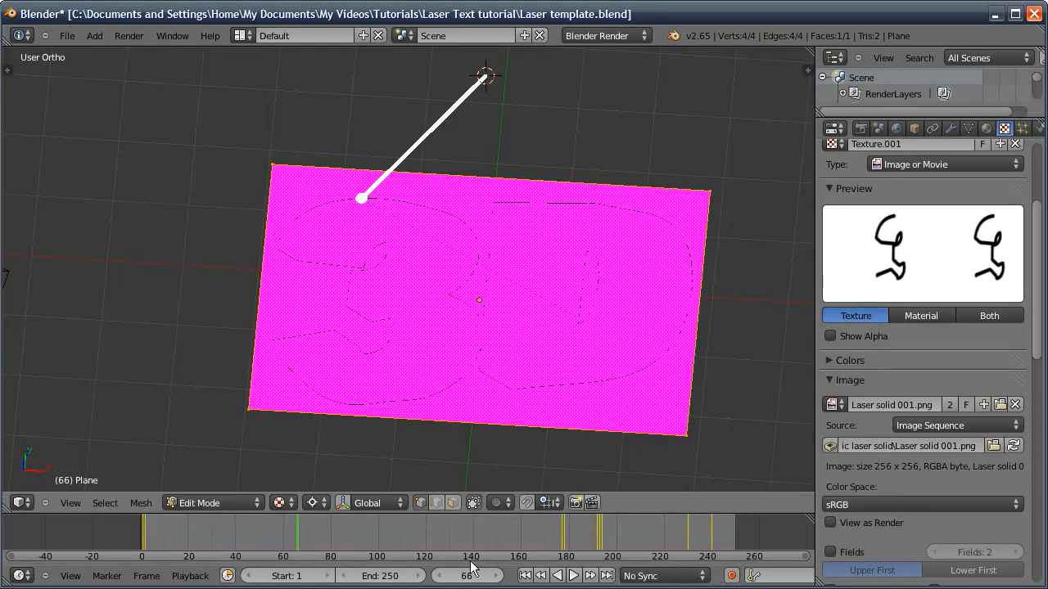
key("Tab")
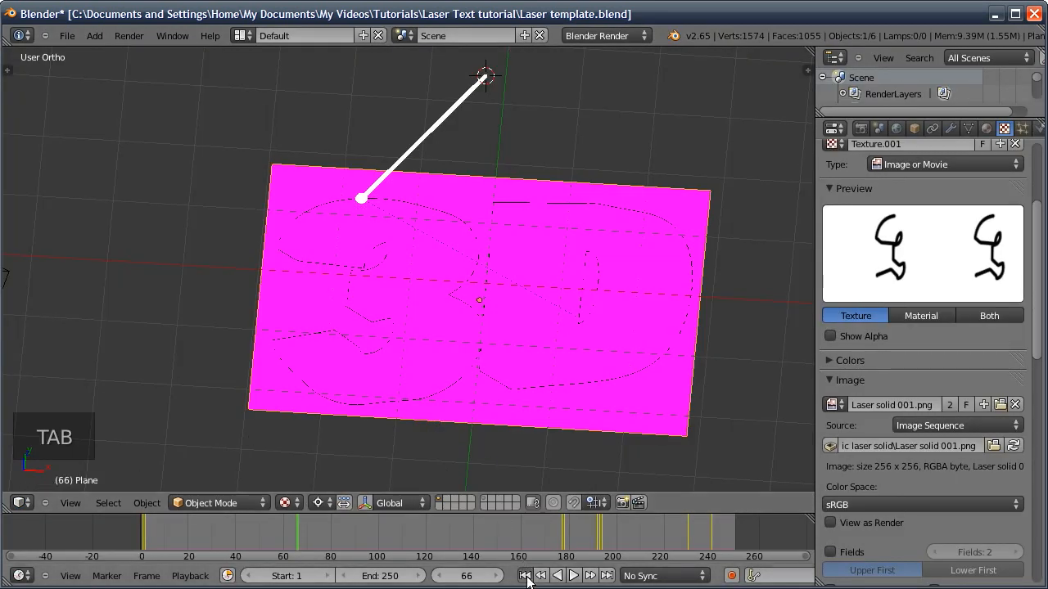
- Preview the solid laser outline from the first frame to frame 233 and review the Solid surface's Dynamic Paint settings
left_click(526, 576)
mouse_move(150, 534)
left_mouse_down()
mouse_move(582, 512)
mouse_move(693, 524)
left_mouse_up()
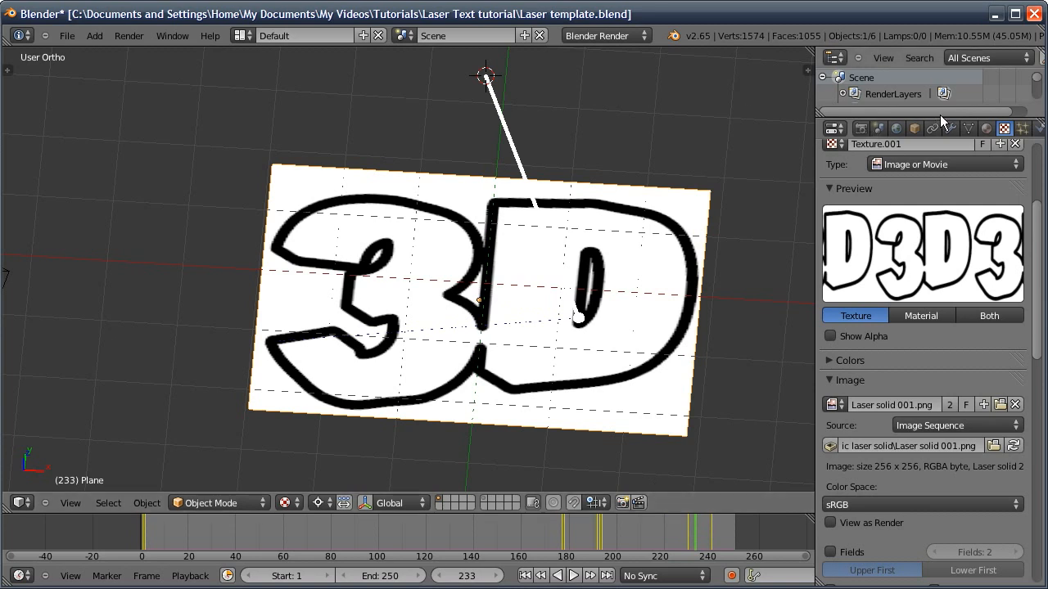
middle_click_drag(945, 122, 934, 110)
left_click(1030, 131)
scroll(961, 193, "up", 7)
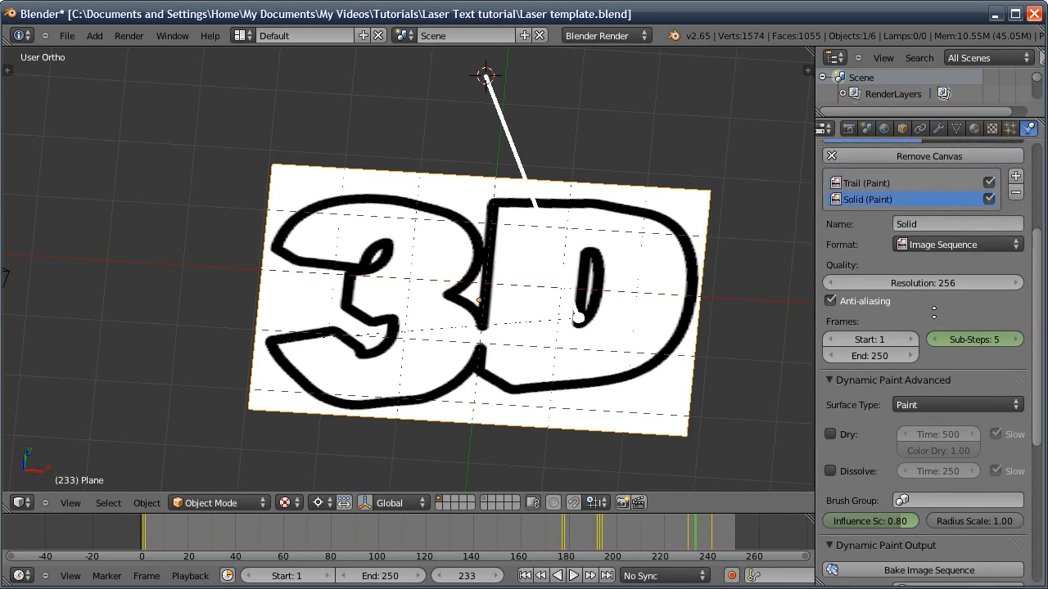
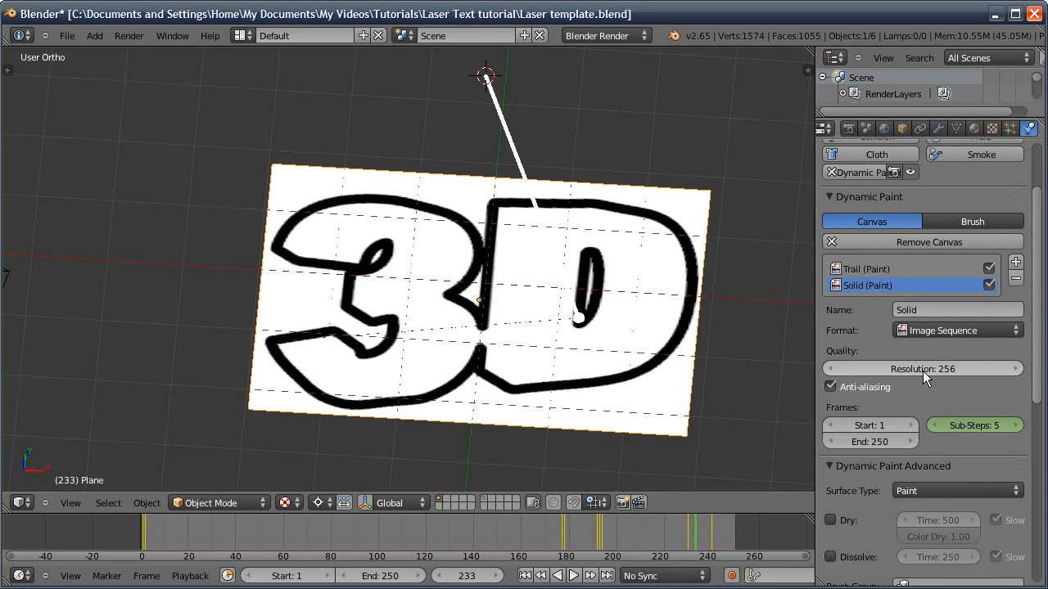
scroll(924, 410, "down", 7)
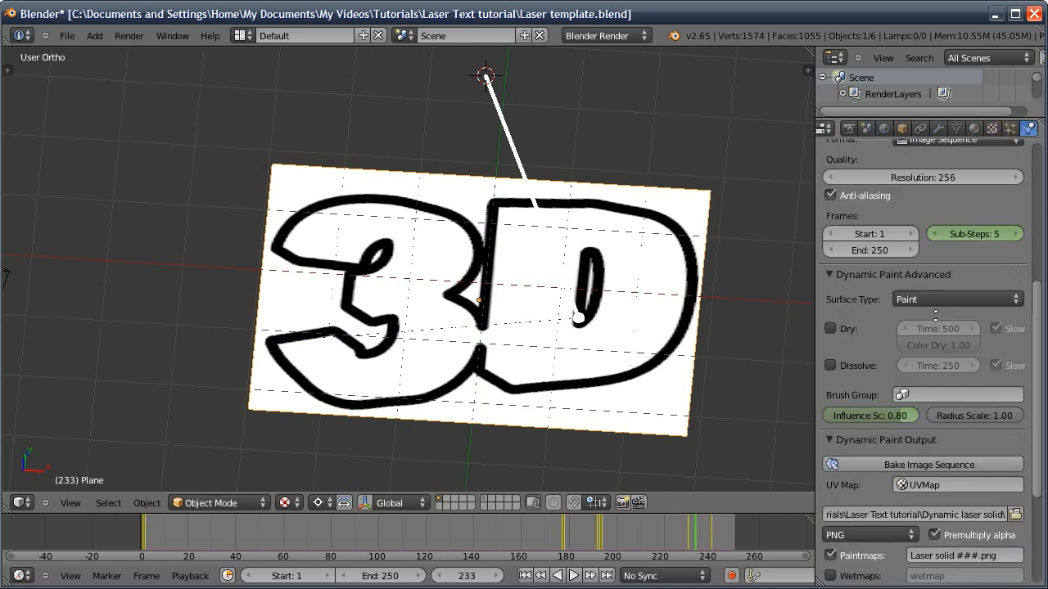
scroll(940, 263, "up", 7)
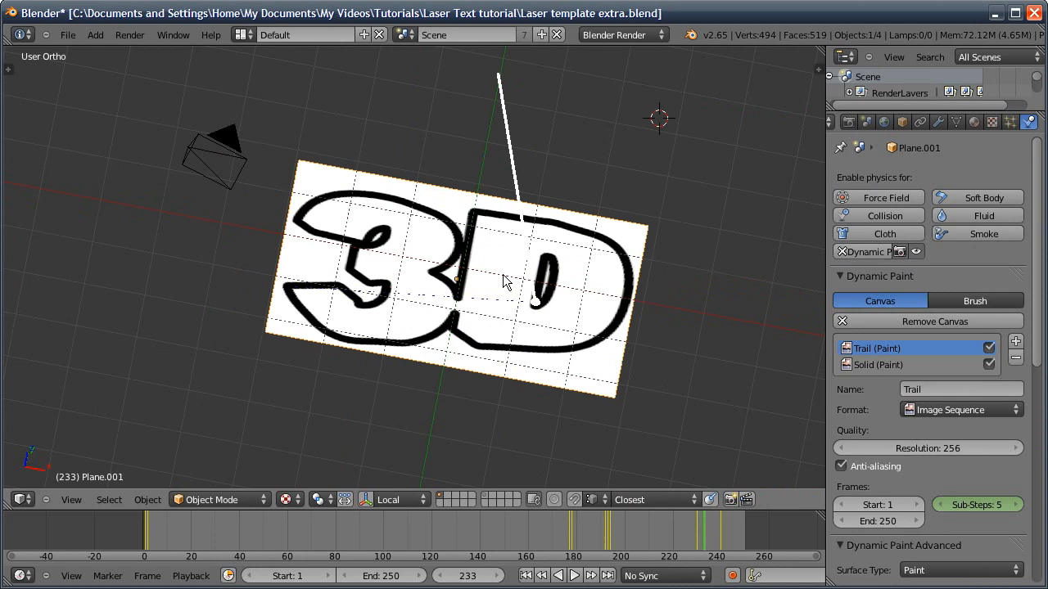
- In Laser template extra.blend, set the viewport shading to Solid and enlarge the Outliner to list all scene objects
middle_click_drag(512, 288, 486, 288)
left_click(285, 499)
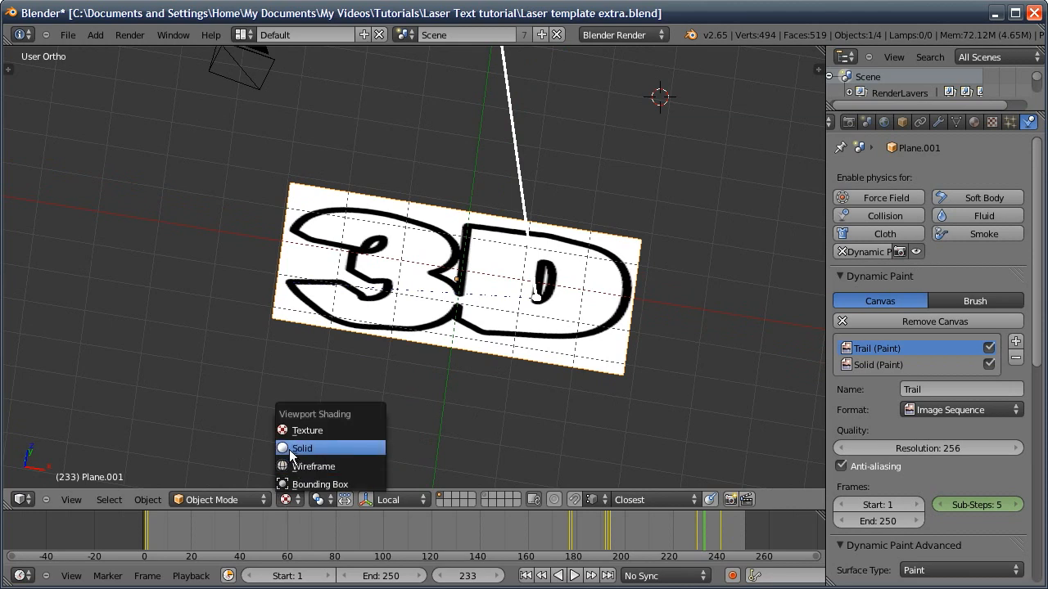
left_click(315, 448)
left_click_drag(847, 112, 839, 316)
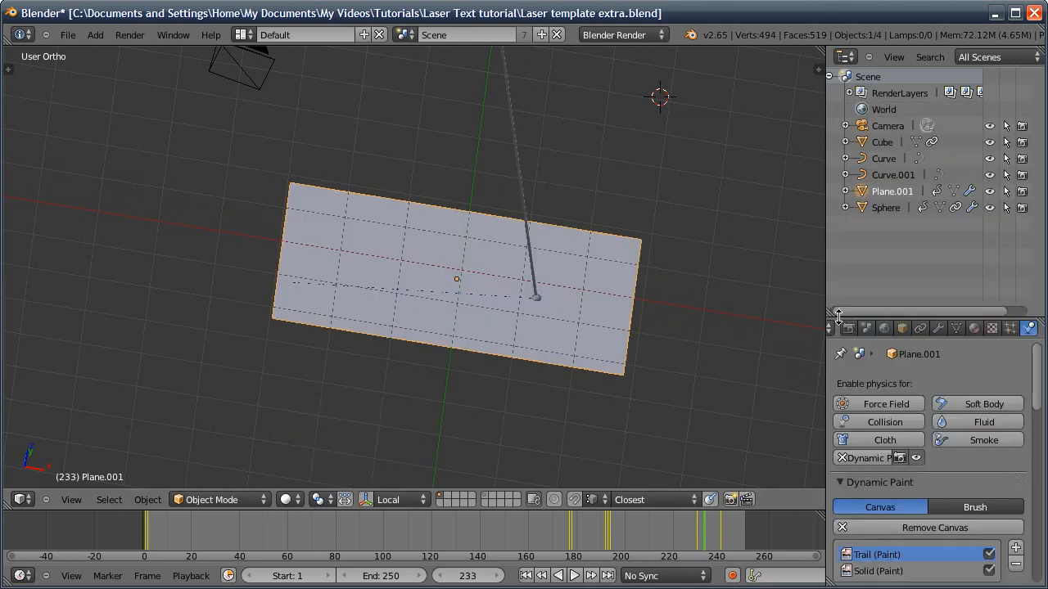
- On frame 1, keyframe the laser beam Cube and the Sphere as hidden in both the viewport and renders
scroll(543, 316, "up", 3)
right_click(542, 316)
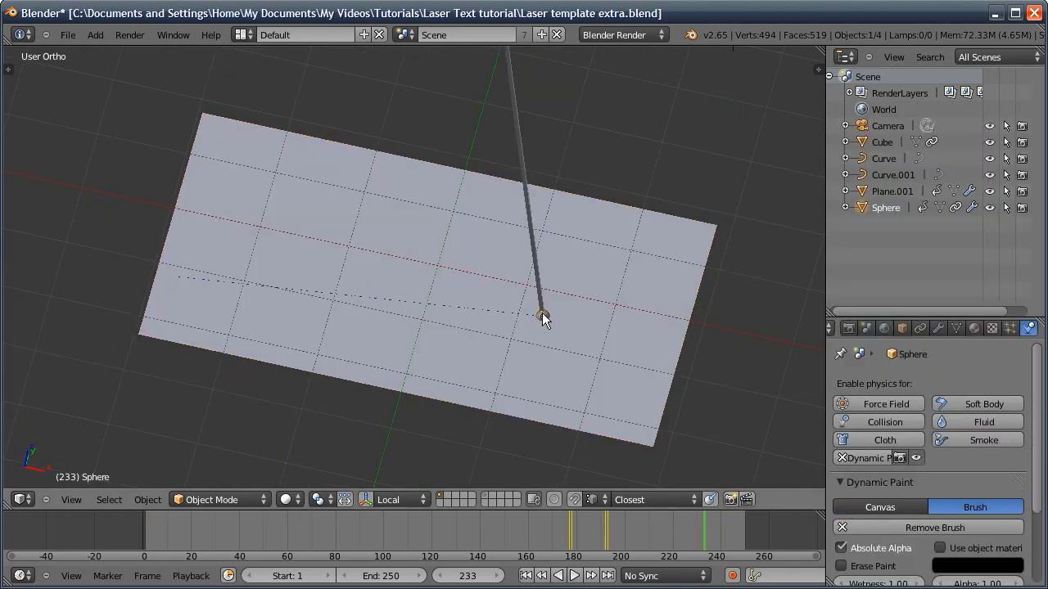
right_click(515, 116)
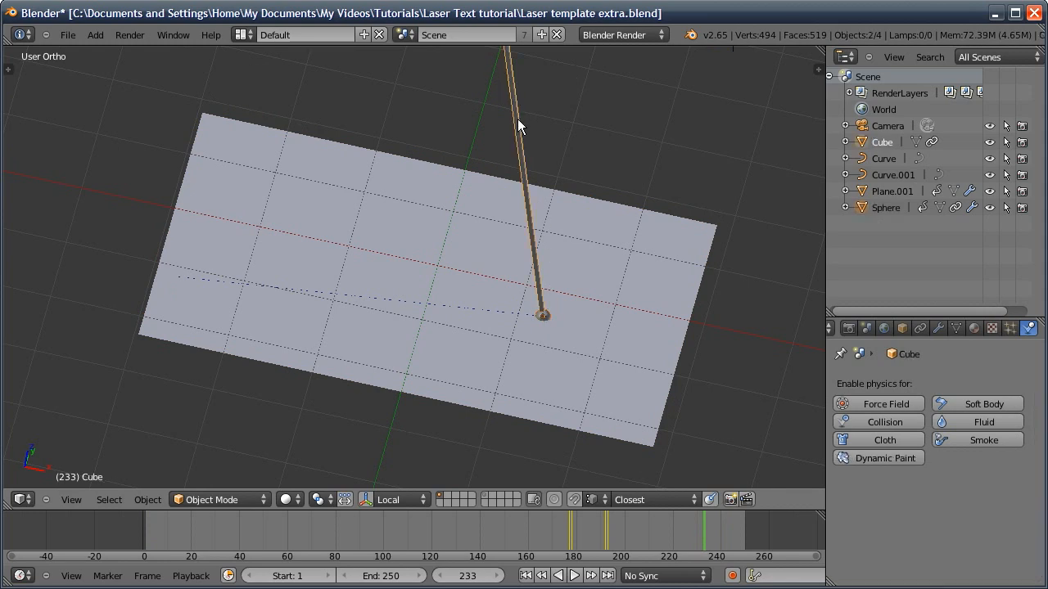
scroll(521, 262, "down", 2)
scroll(522, 241, "up", 1)
left_click(526, 576)
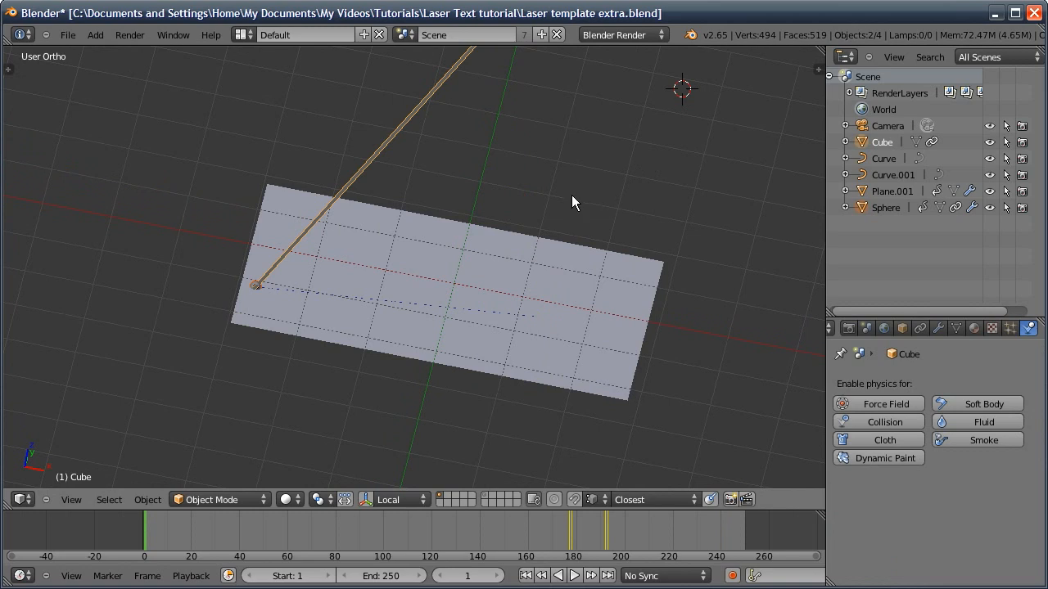
left_click(989, 141)
left_click(990, 142)
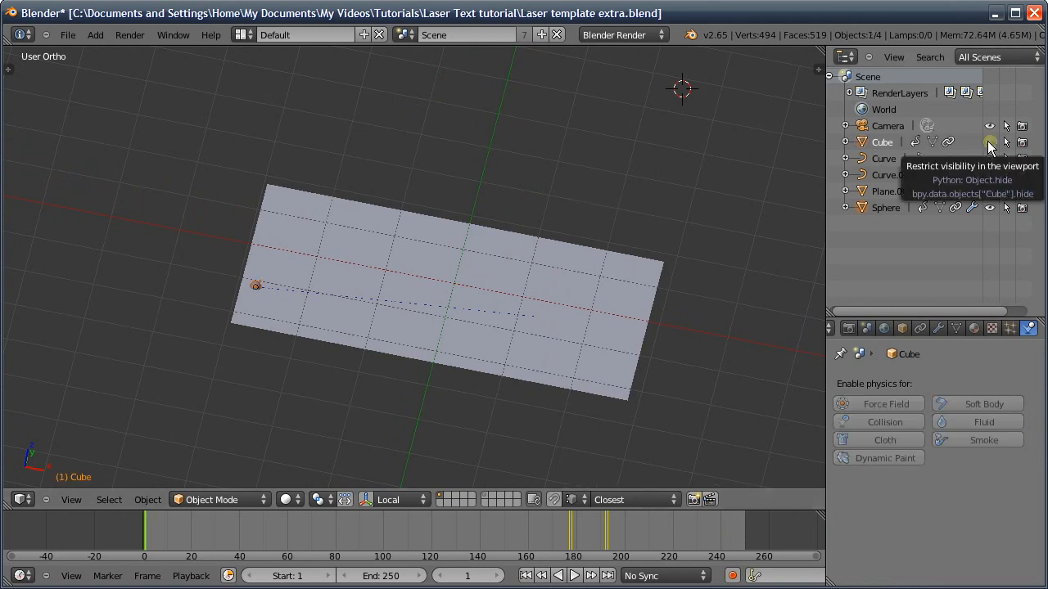
left_click(989, 207)
left_click(1021, 143)
left_click(1022, 208)
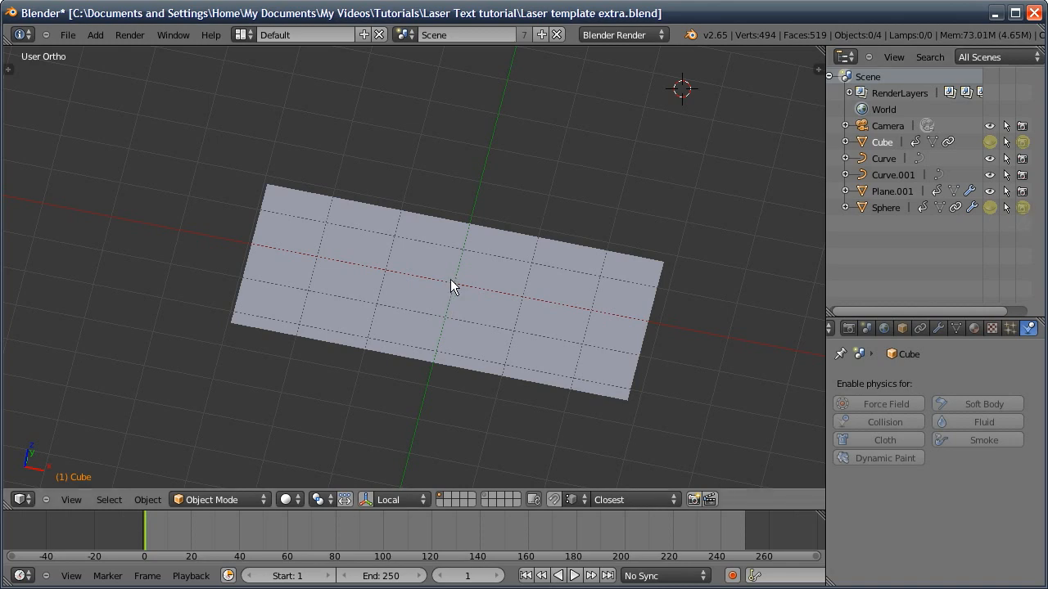
- On frame 2, keyframe the Cube and Sphere as visible in both the viewport and renders
key("Right")
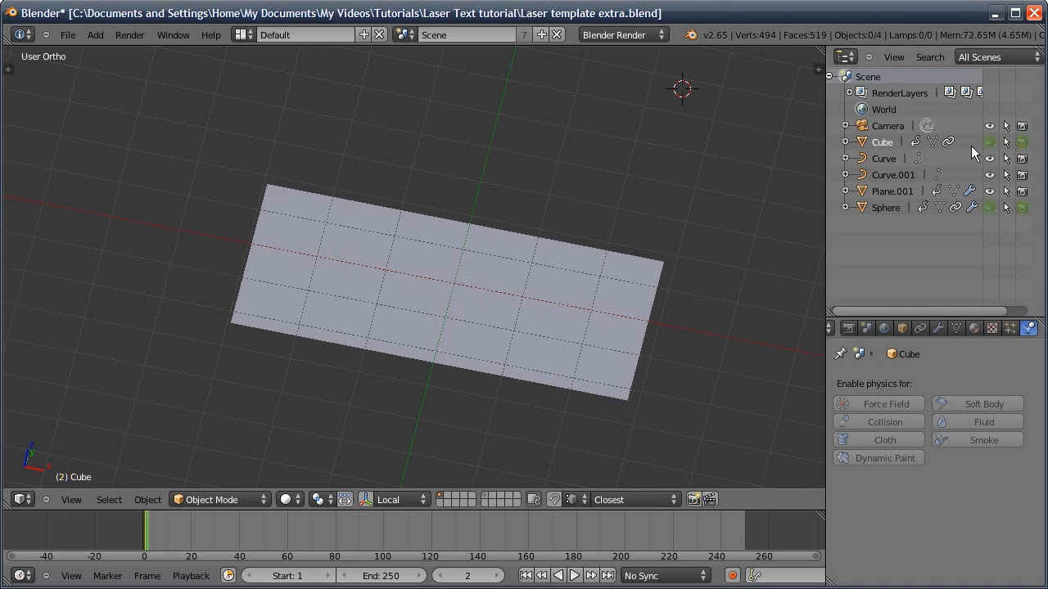
left_click(989, 142)
left_click(1021, 142)
key("i")
left_click(989, 208)
key("i")
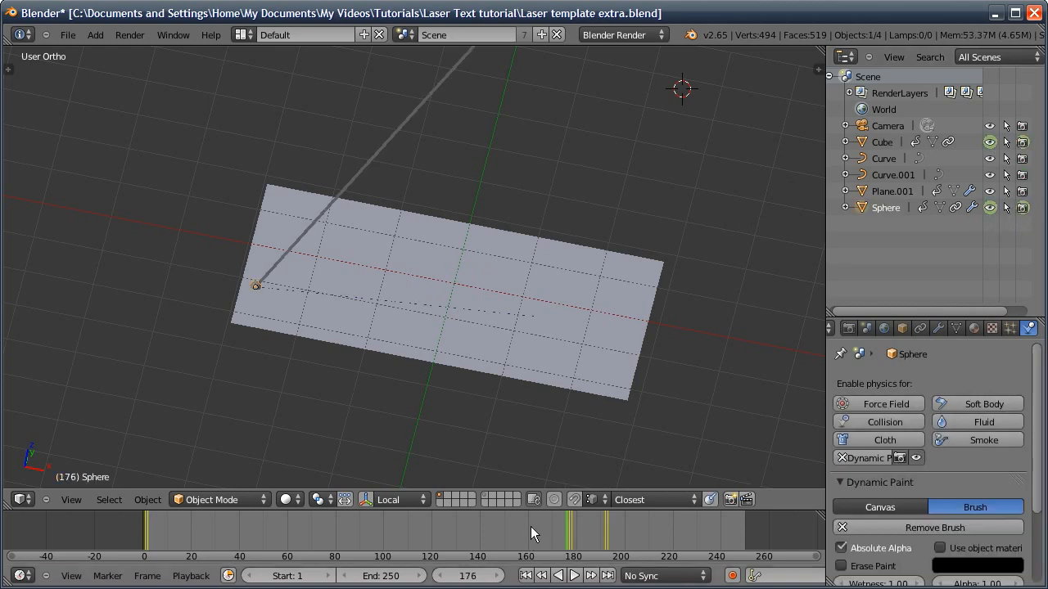
- On frame 177, keyframe the Cube and Sphere as visible in both the viewport and renders
key("Right")
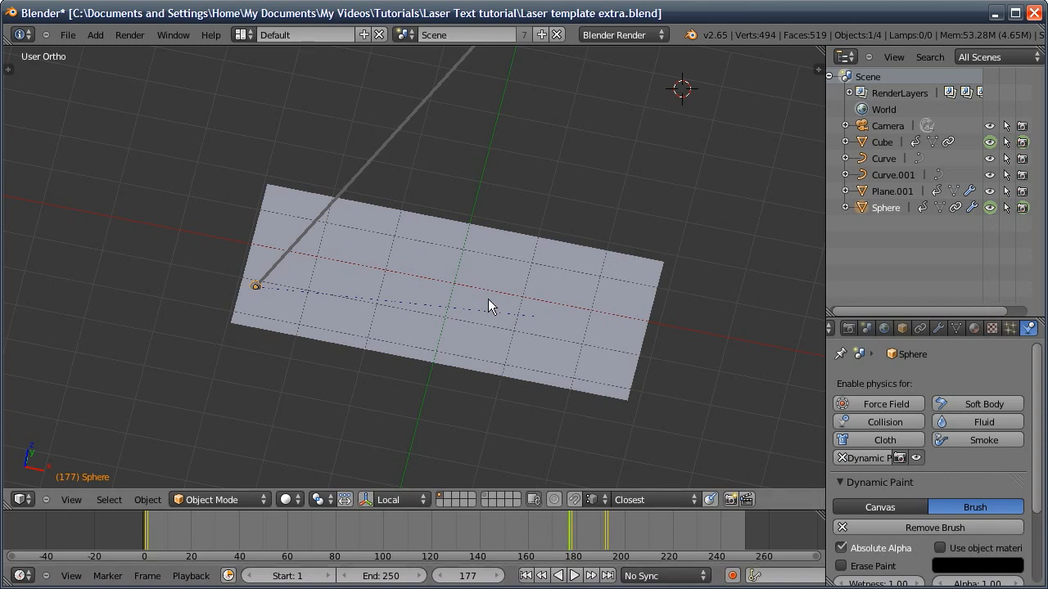
key("i")
key("i")
key("i")
key("i")
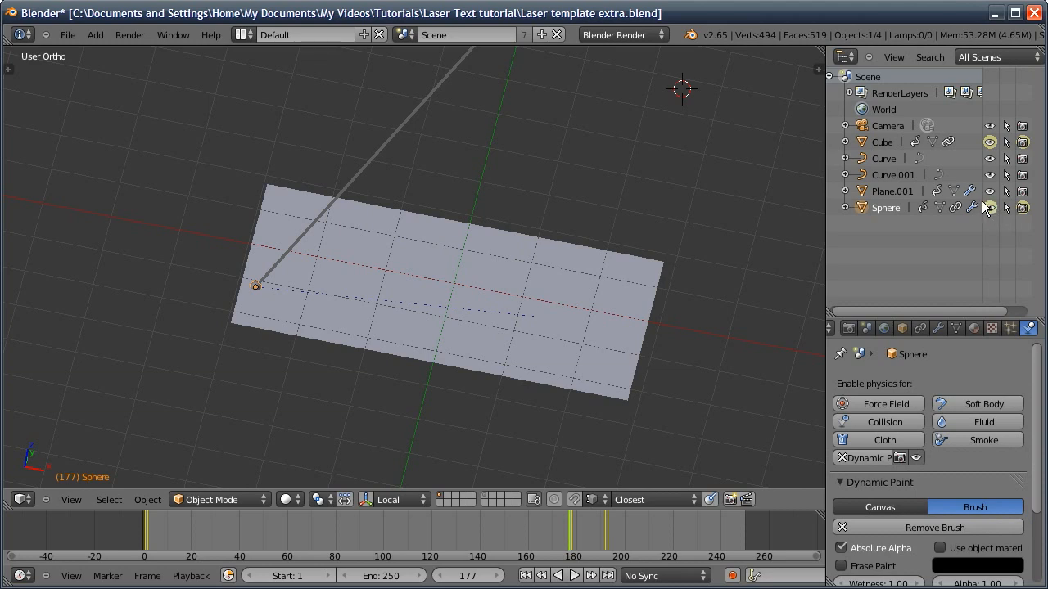
- On frame 178, keyframe the Cube and Sphere as hidden in both the viewport and renders
key("Right")
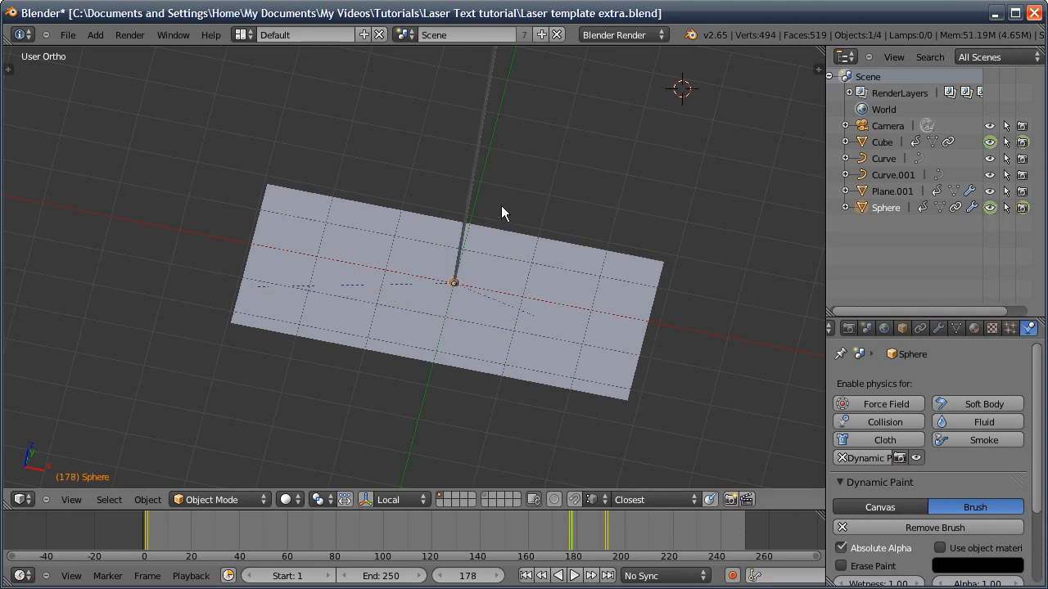
left_click(990, 142)
key("i")
left_click(1021, 142)
key("i")
left_click(990, 207)
key("i")
left_click(1019, 208)
key("i")
- On frame 192, keyframe the Cube and Sphere as hidden in both the viewport and renders
left_click(605, 530)
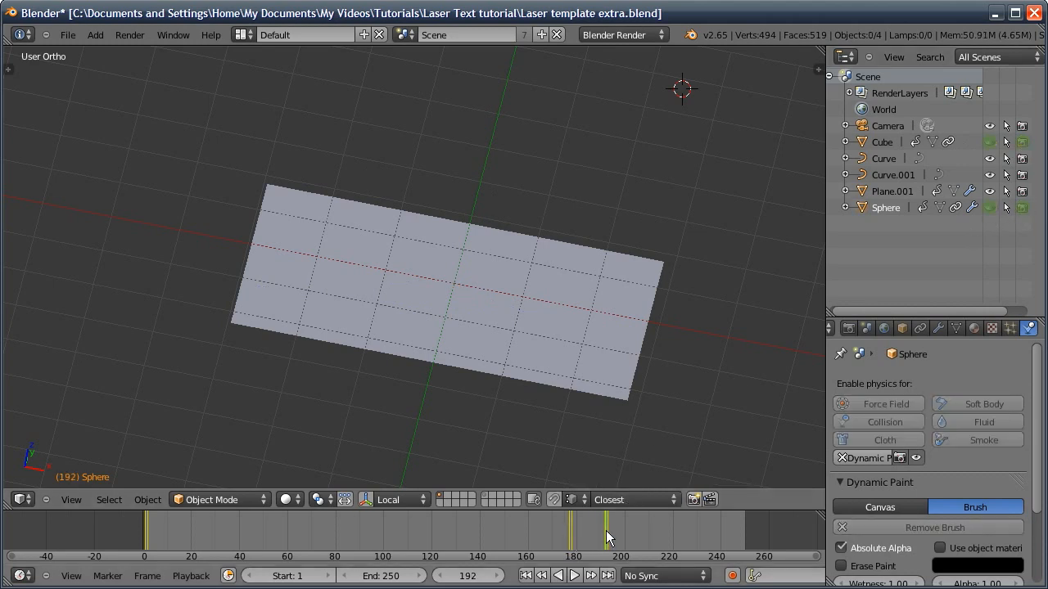
key("i")
key("i")
key("i")
key("i")
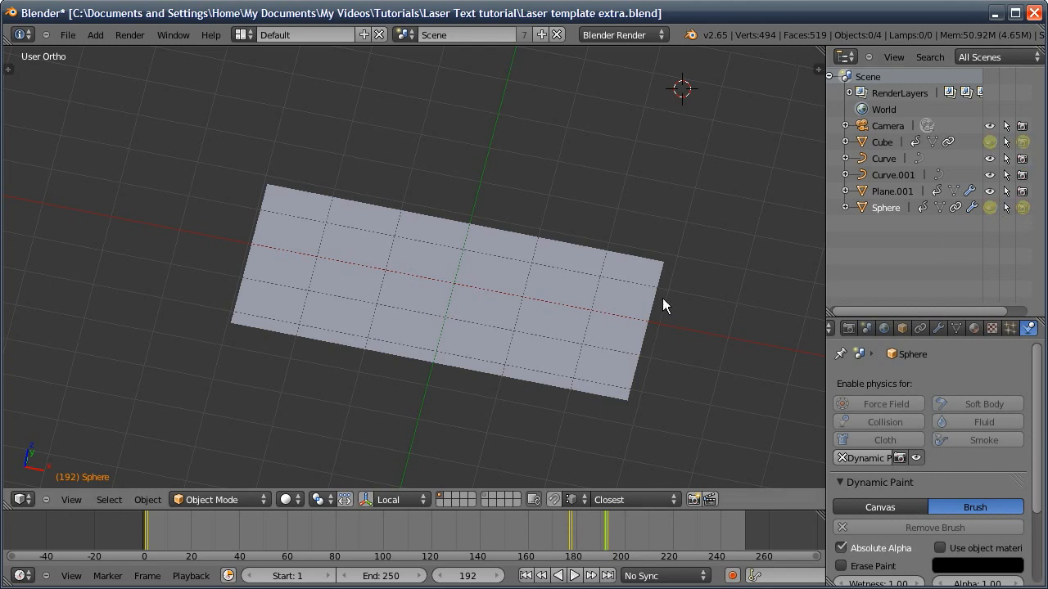
- On frame 193, keyframe the Cube and Sphere as visible in both the viewport and renders
key("Right")
left_click(1021, 143)
key("i")
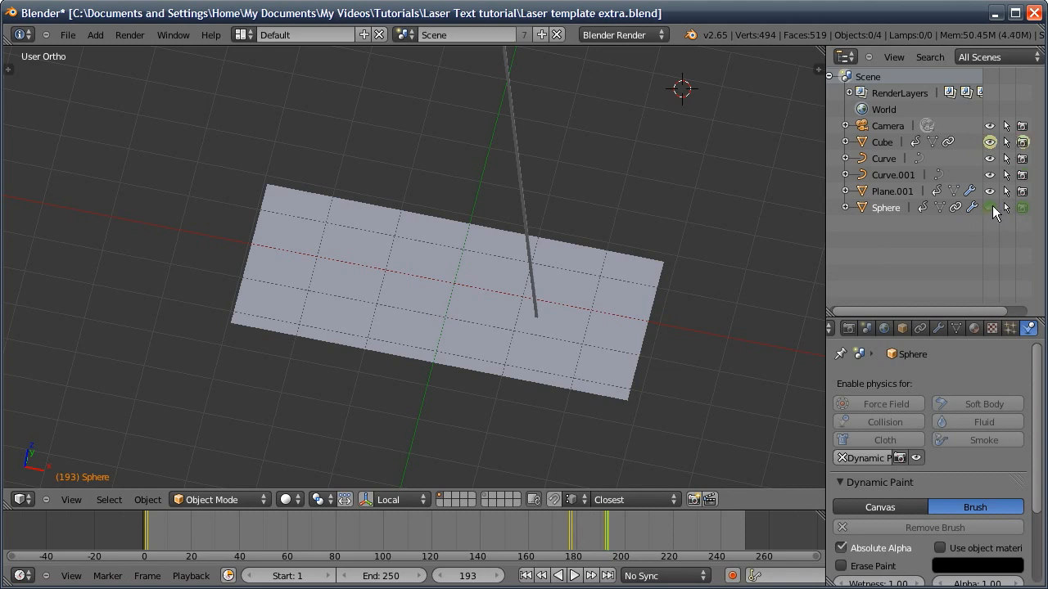
left_click(992, 207)
key("i")
- On frame 230, keyframe the Cube and Sphere as hidden in the viewport and renders, and scrub the timeline to check the visibility animation
left_click_drag(647, 525, 696, 528)
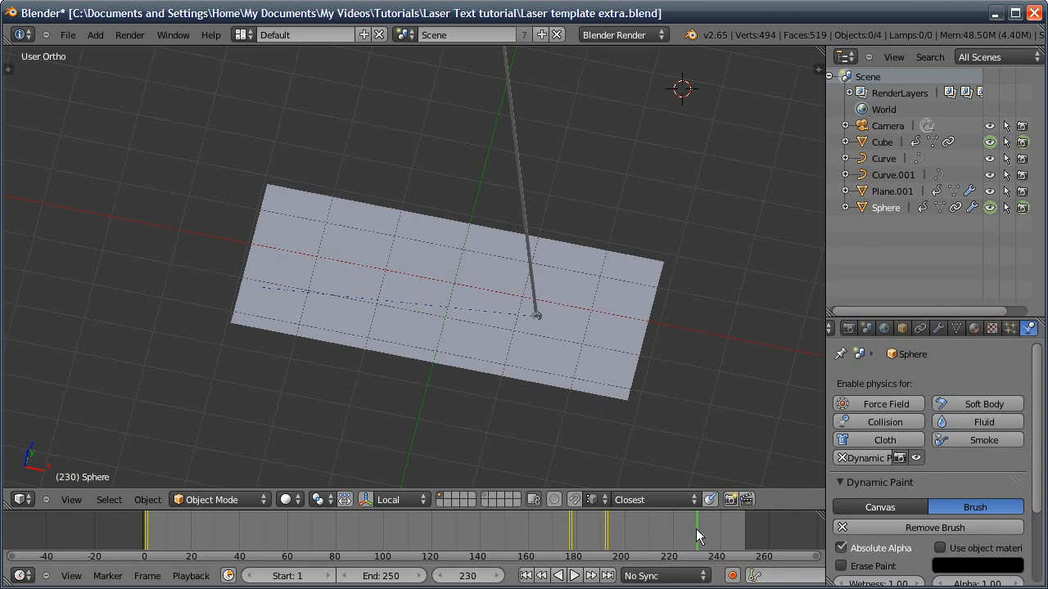
left_click(990, 141)
left_click(1023, 143)
left_click(990, 207)
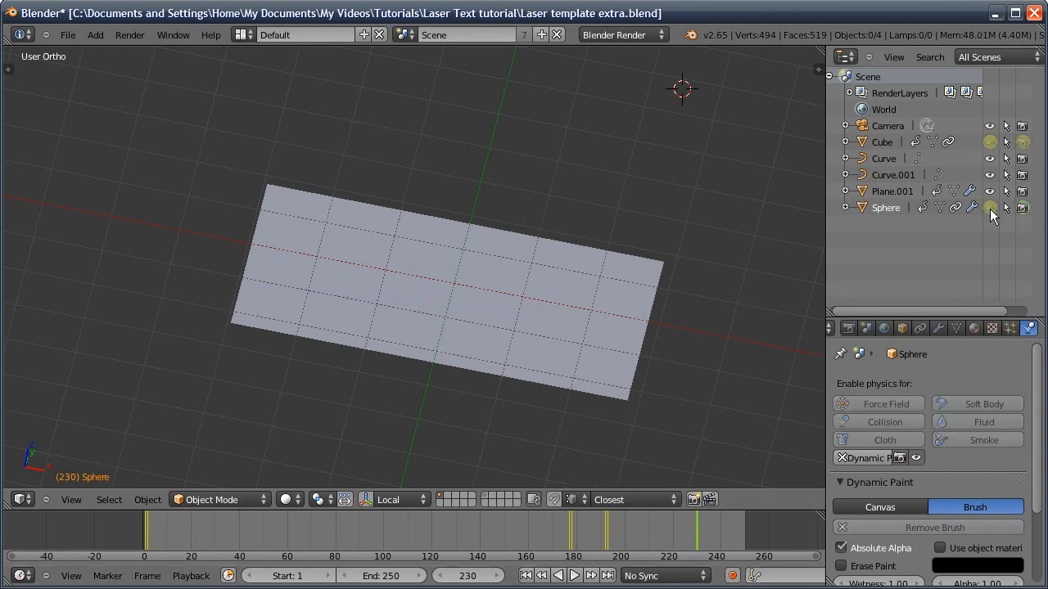
left_click(1021, 208)
left_click_drag(122, 530, 688, 522)
middle_click_drag(520, 309, 500, 332)
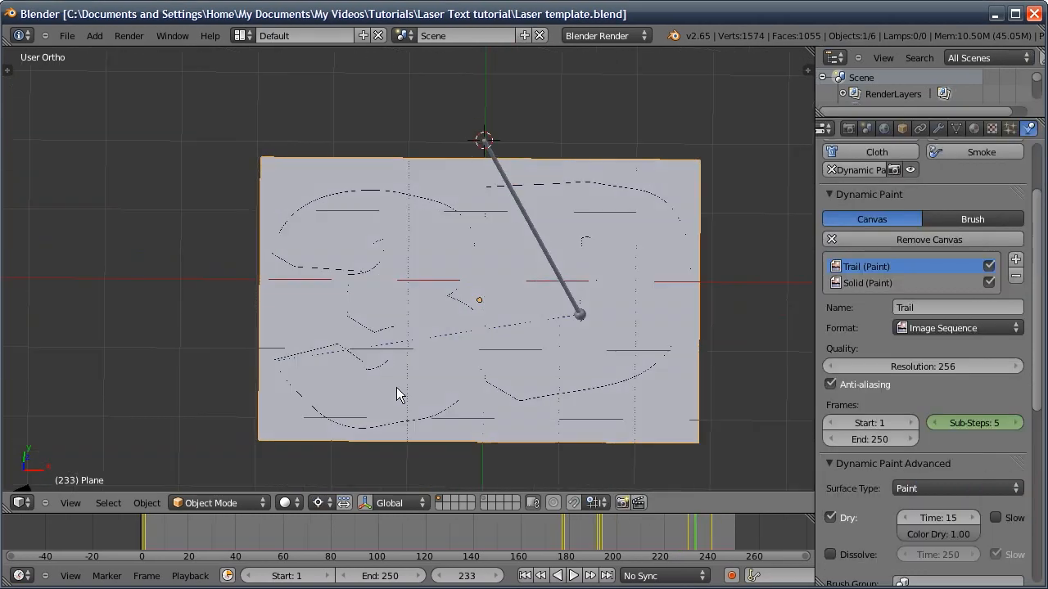
- In Laser template.blend, duplicate the canvas plane in place and move the copy to layer 10
middle_click_drag(397, 393, 406, 322)
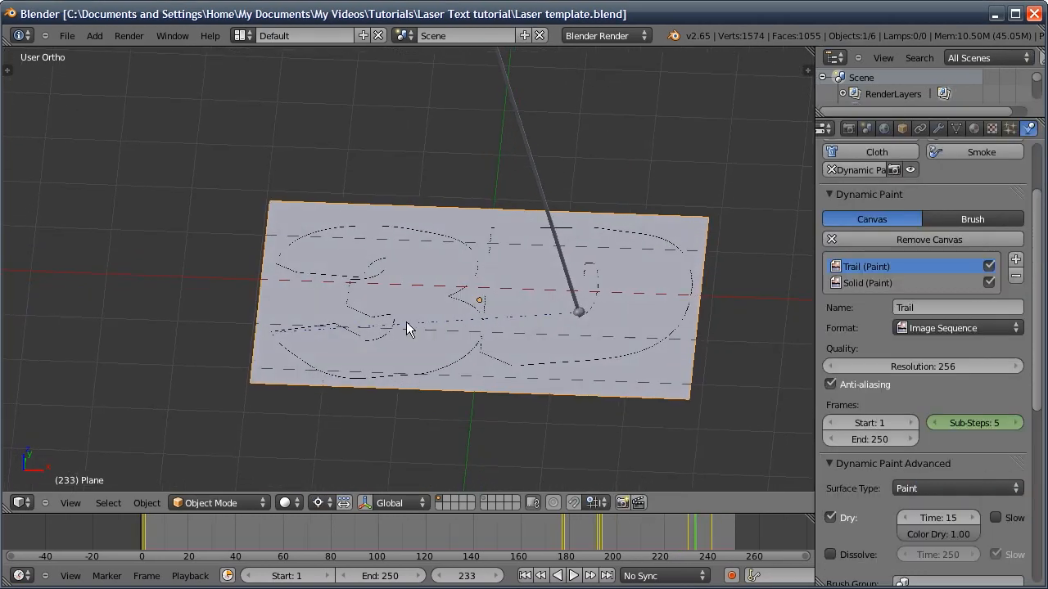
key("shift+d")
right_click(479, 311)
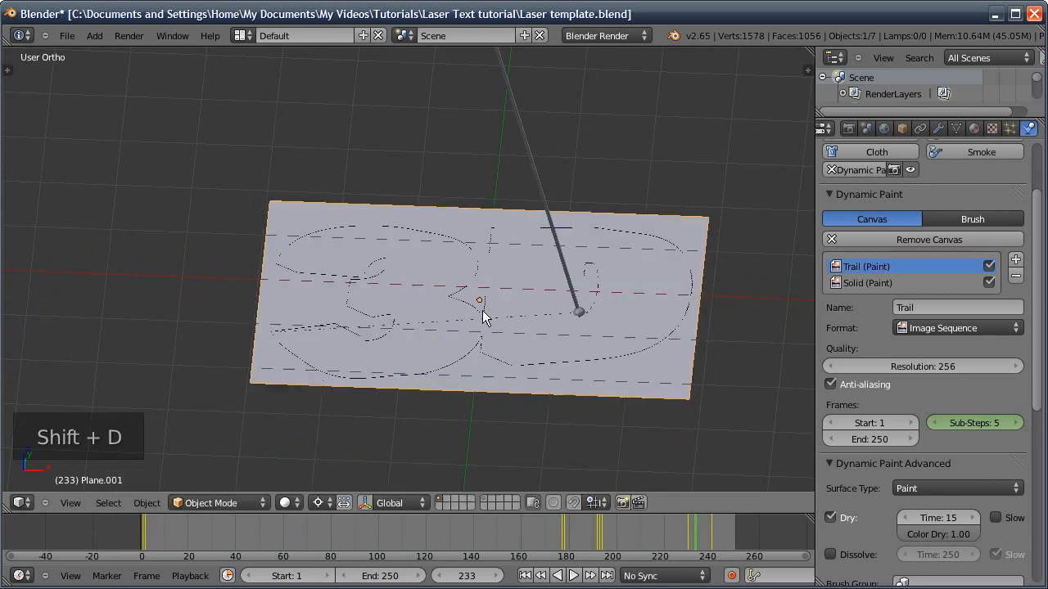
key("m")
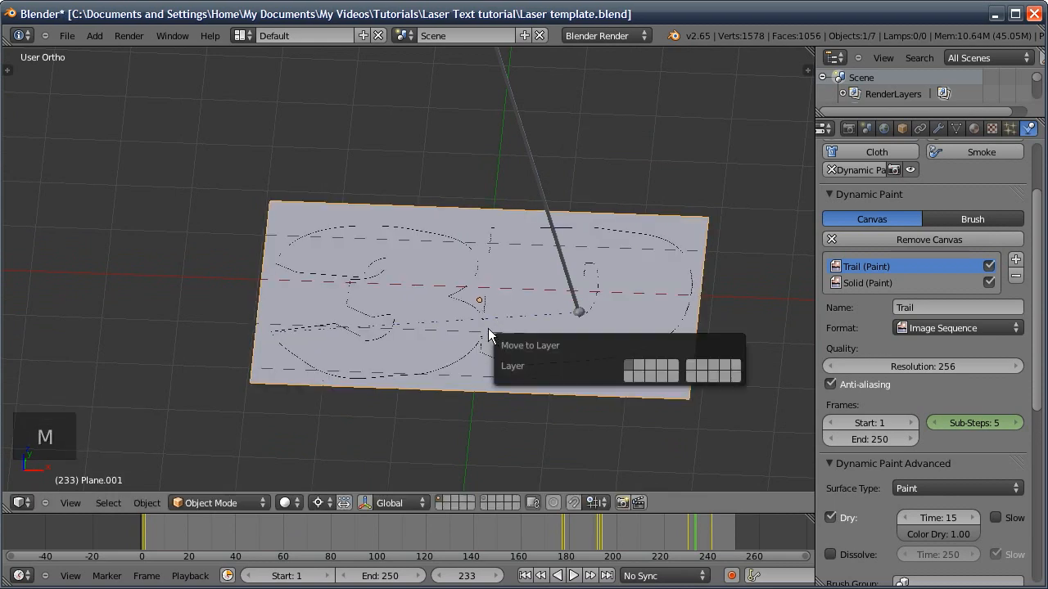
key("0")
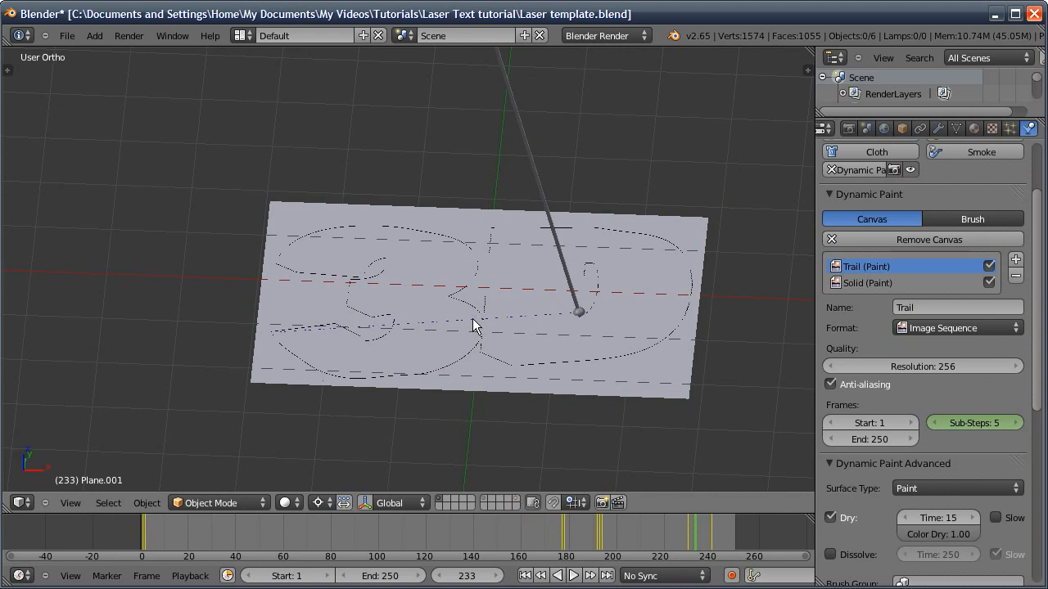
- Select the original plane and subdivide its mesh in Edit Mode with 10 cuts
right_click(480, 370)
middle_click_drag(489, 339, 455, 269)
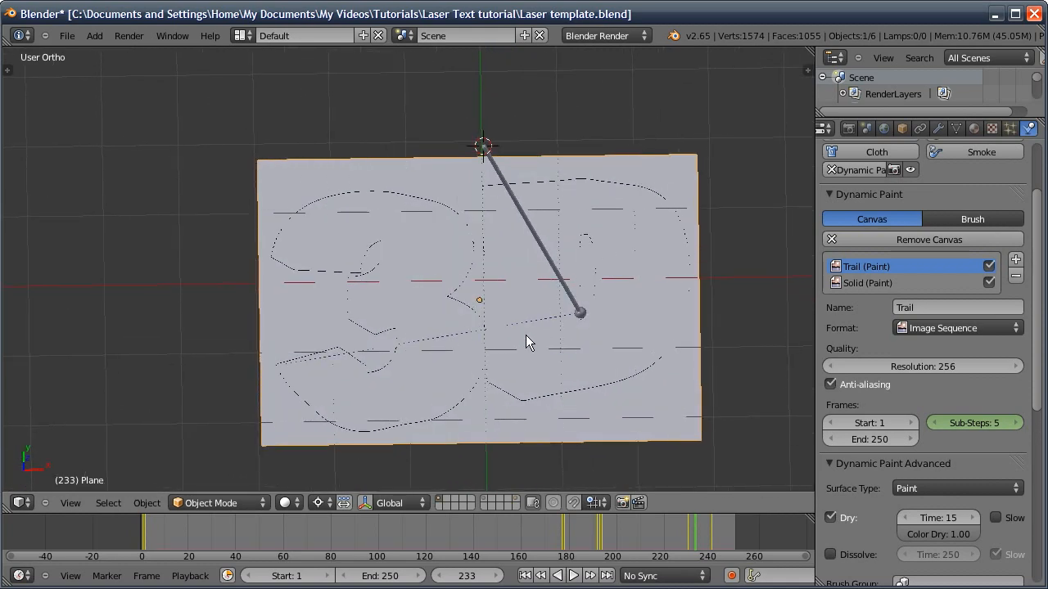
middle_click_drag(523, 337, 509, 309)
key("Tab")
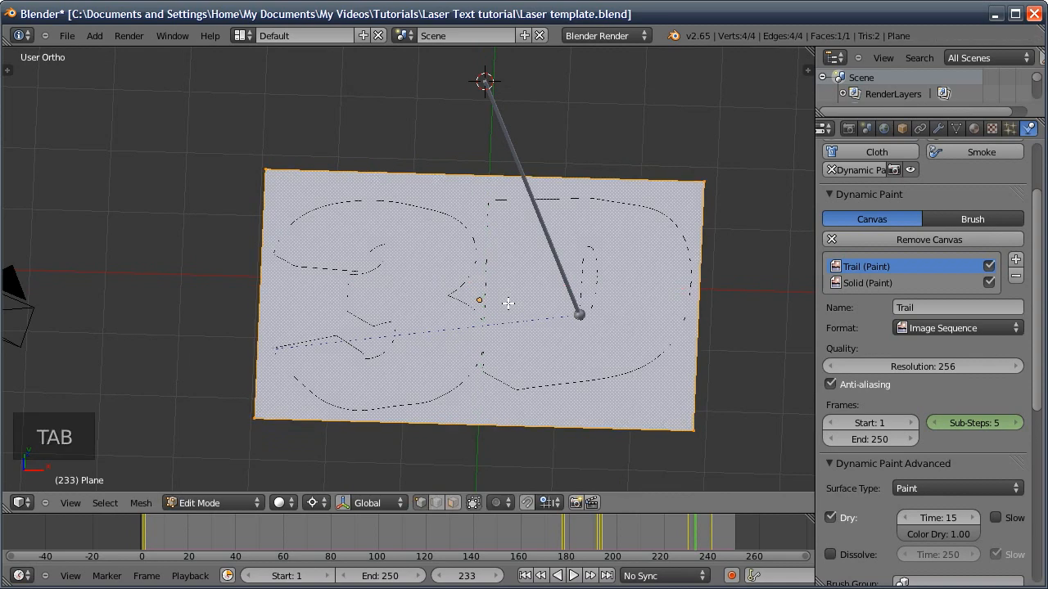
key("w")
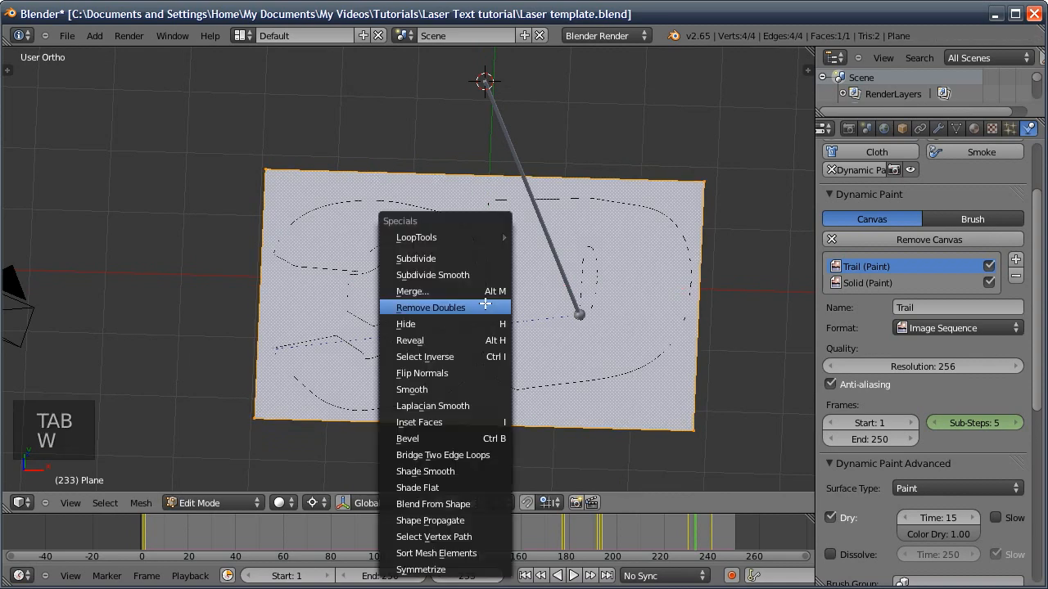
left_click(453, 260)
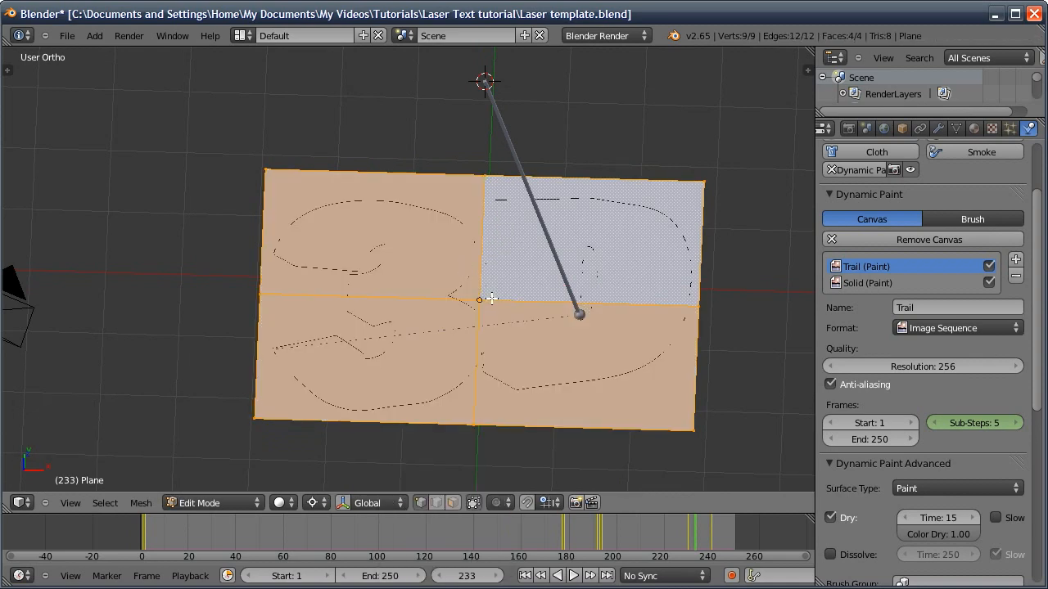
key("F6")
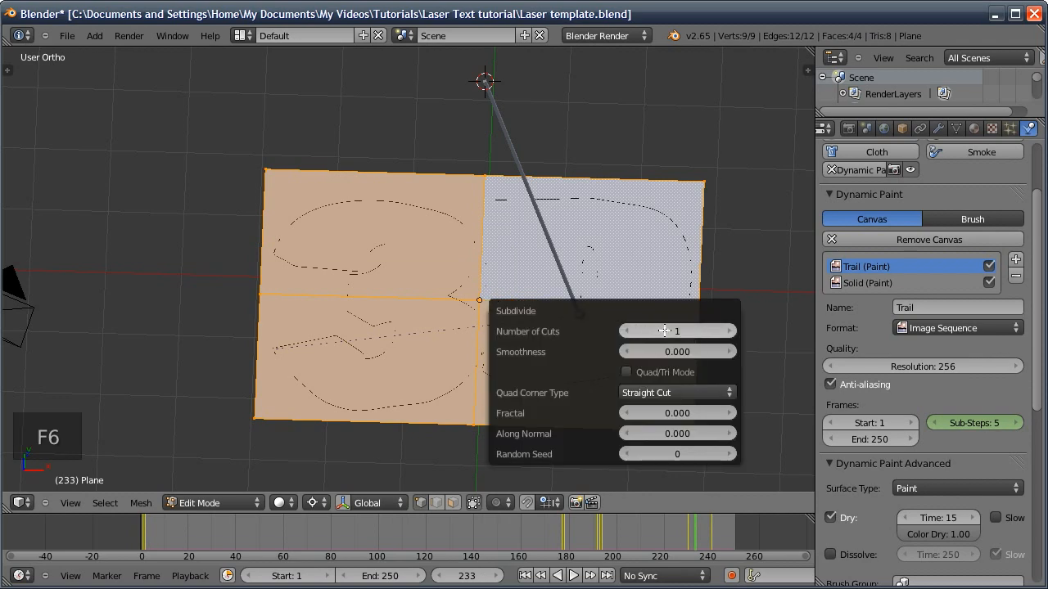
left_click_drag(664, 330, 720, 330)
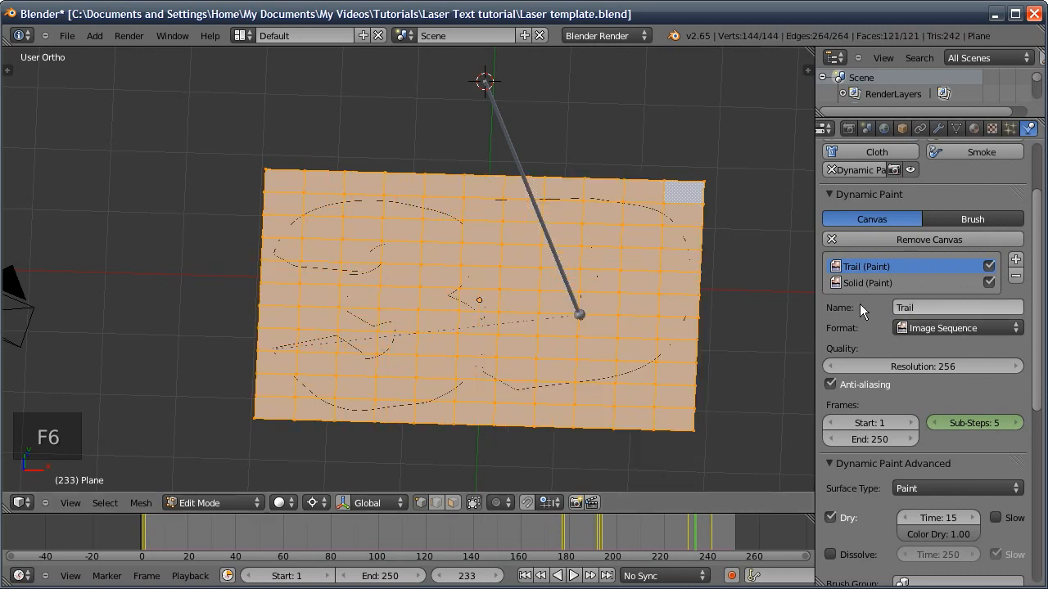
- Subdivide the whole plane five more times with one cut each and return to Object Mode
key("w")
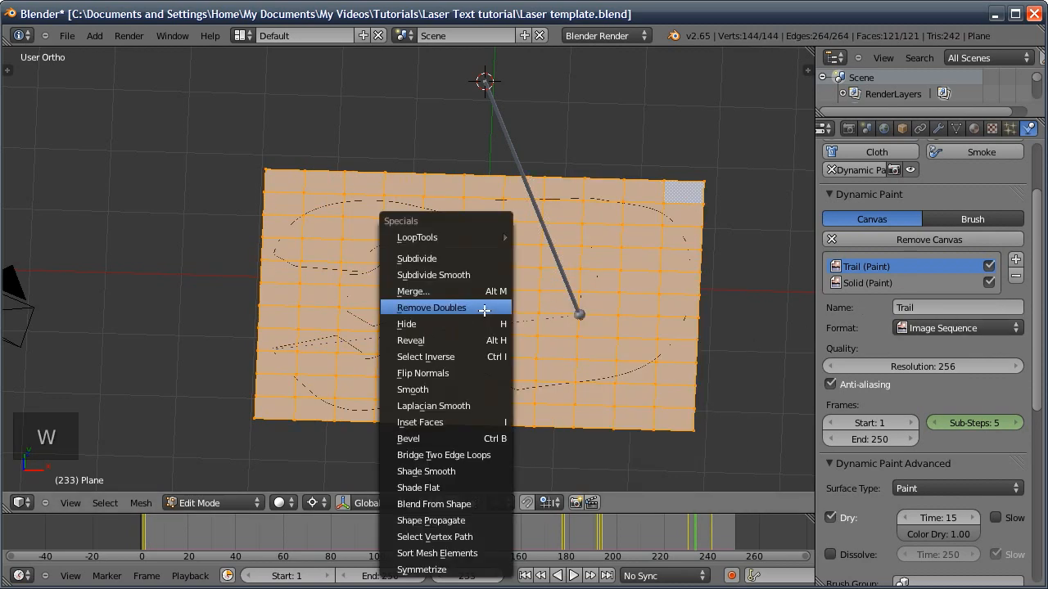
left_click(468, 258)
key("w")
left_click(471, 271)
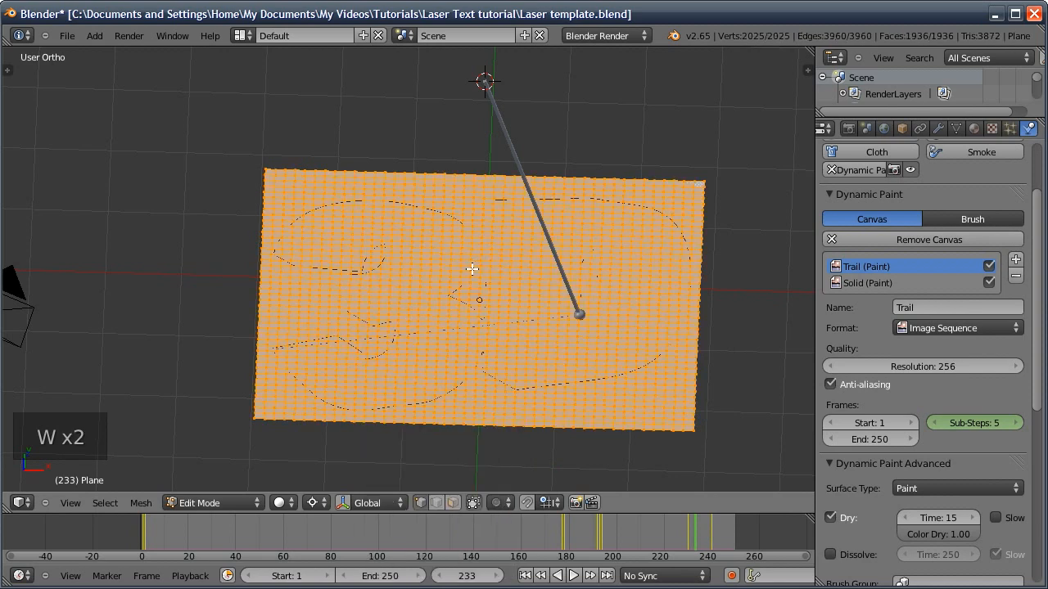
middle_click_drag(473, 263, 454, 253)
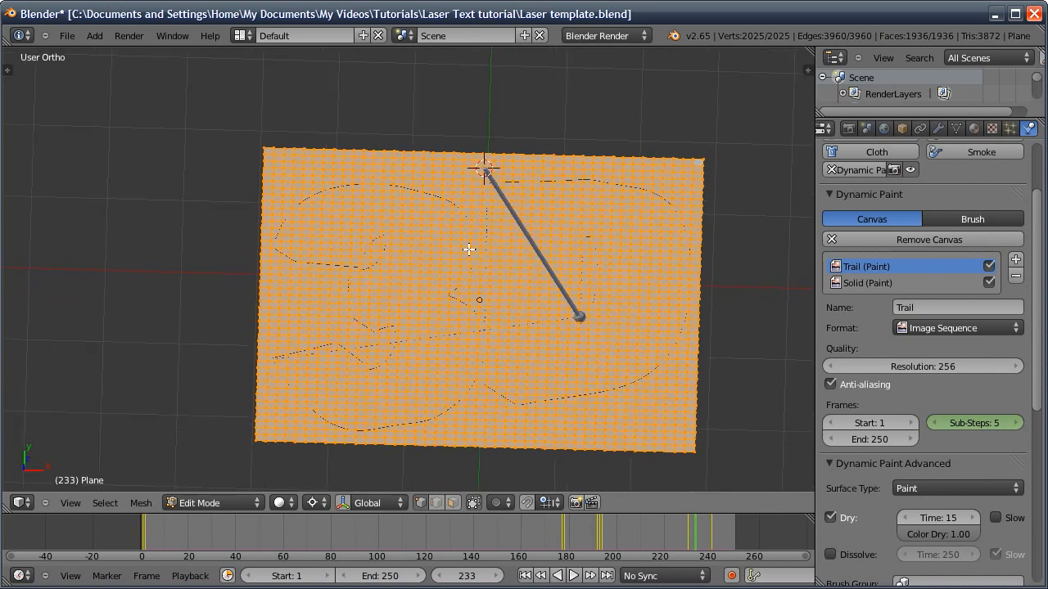
middle_click_drag(453, 291, 423, 309)
key("w")
left_click(408, 258)
key("w")
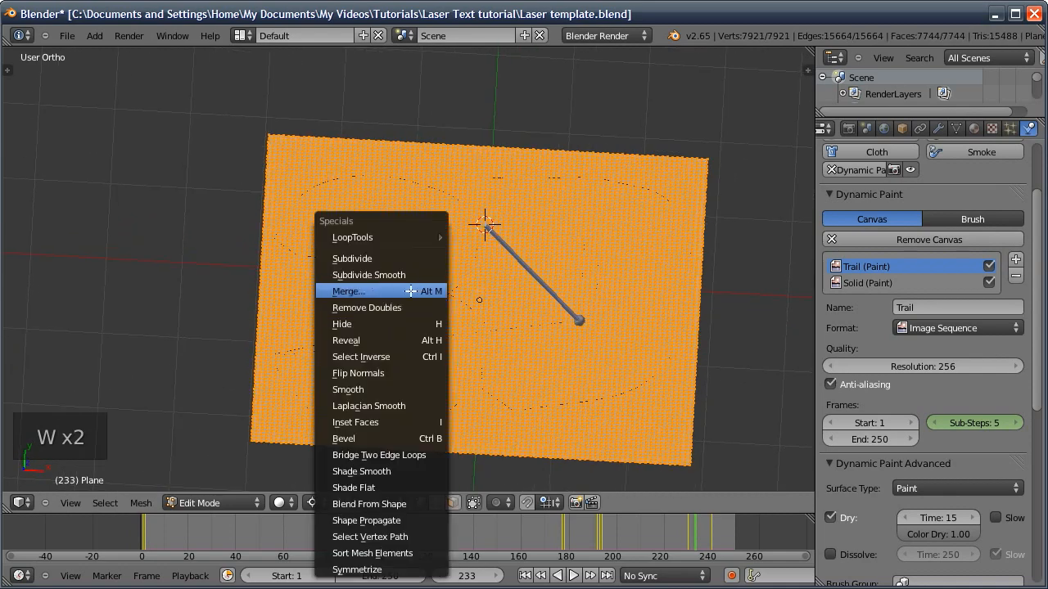
left_click(399, 259)
middle_click_drag(363, 286, 368, 360, "ctrl")
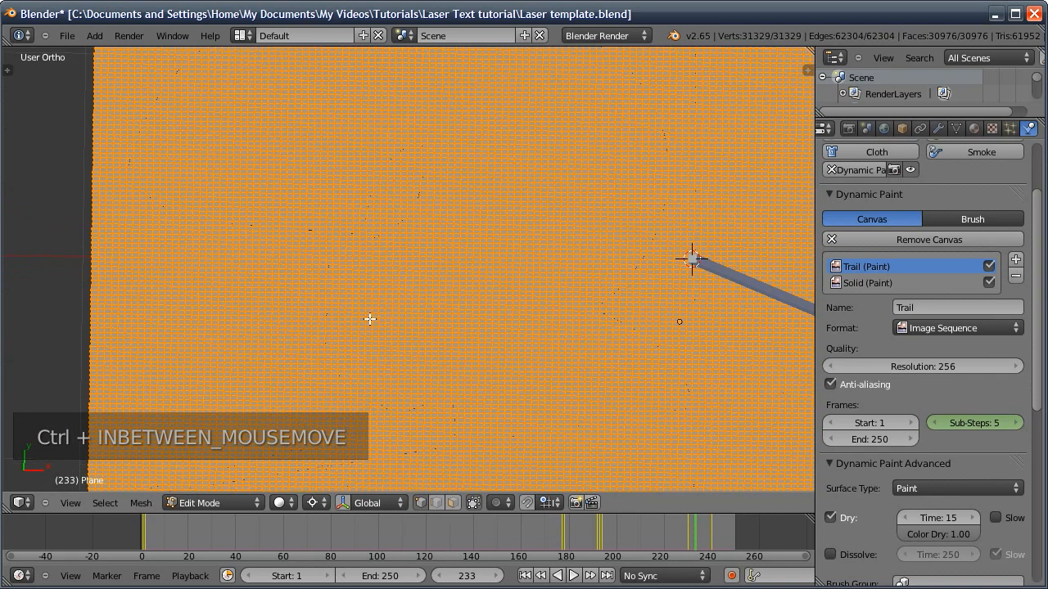
key("w")
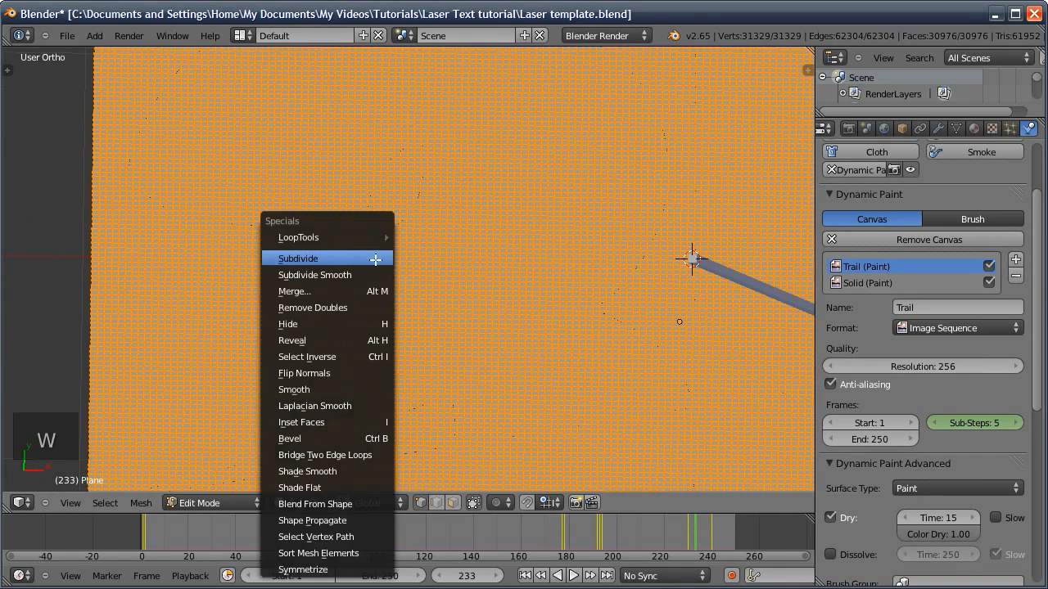
key("Return")
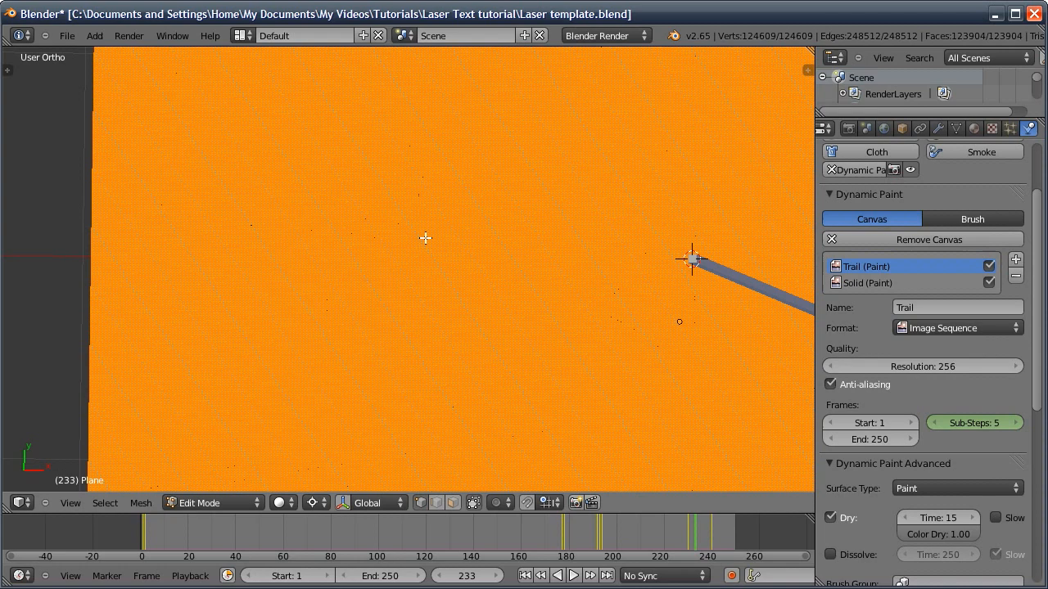
key("Tab")
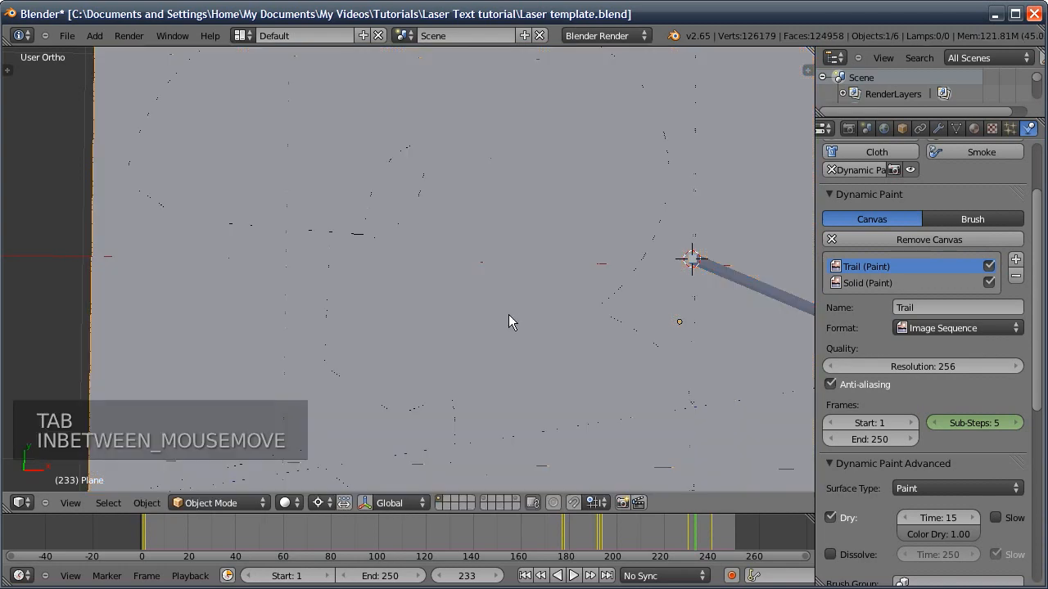
- Add a Displace modifier to the plane and assign a new texture to it
middle_click_drag(491, 332, 473, 168, "ctrl")
middle_click_drag(459, 266, 394, 208, "shift")
middle_click_drag(395, 207, 459, 230)
middle_click_drag(459, 229, 497, 296, "ctrl")
left_click(938, 129)
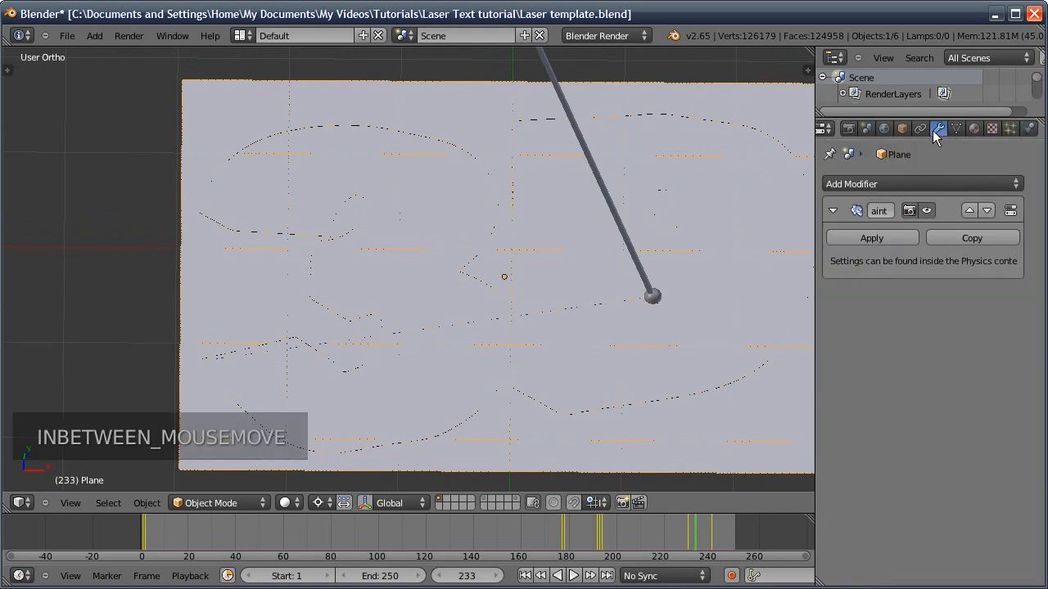
left_click(867, 185)
left_click(789, 272)
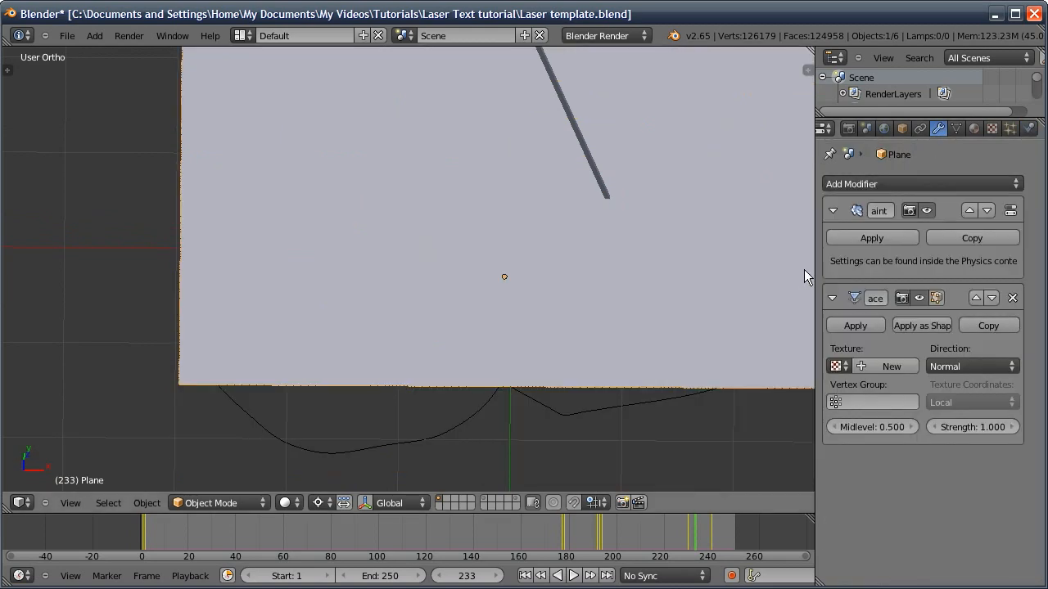
left_click(873, 364)
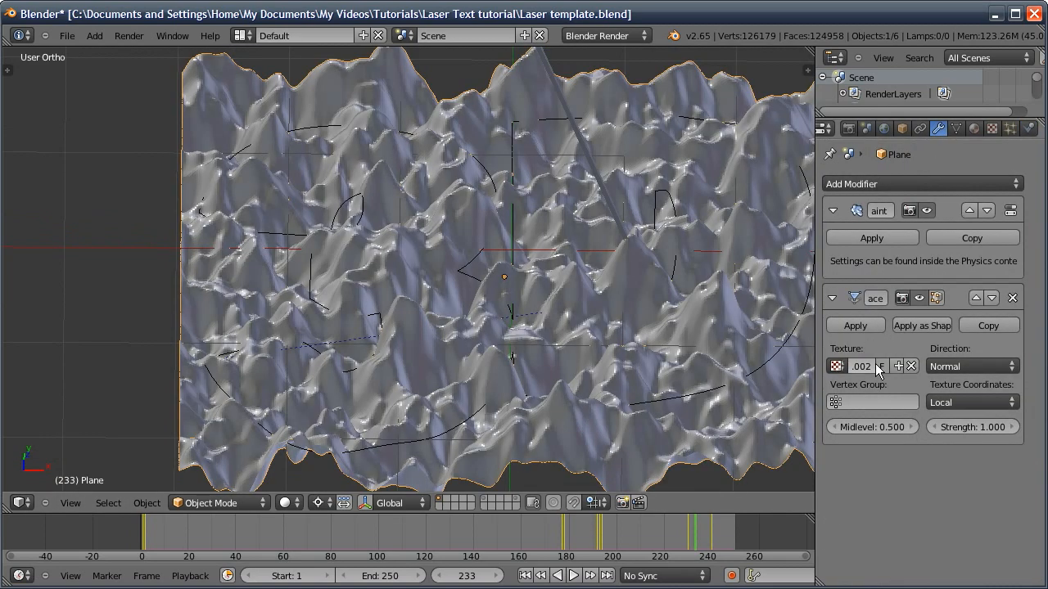
middle_click_drag(680, 319, 650, 236)
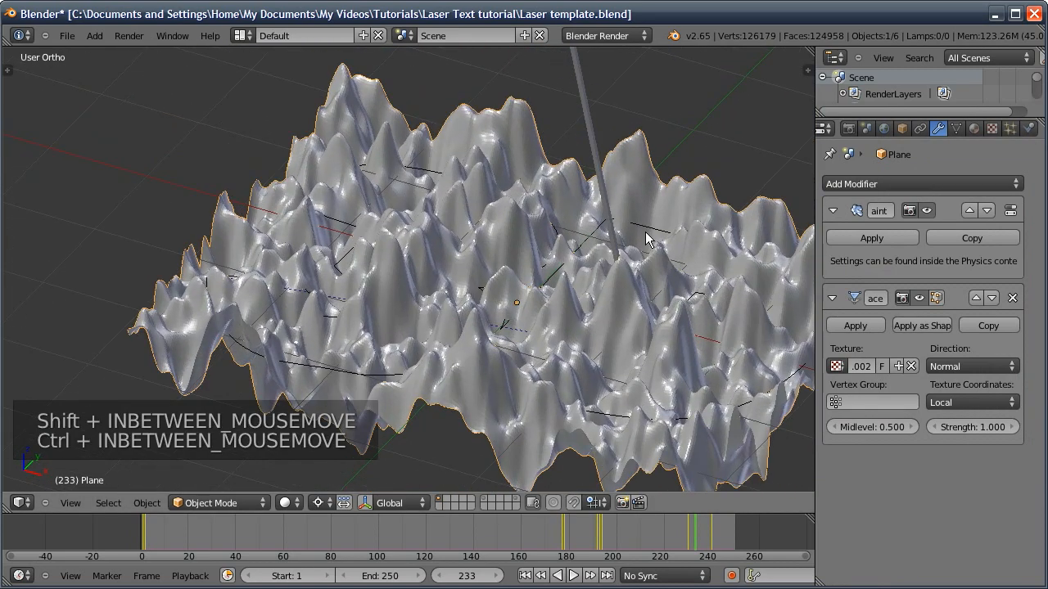
- Show the plane's texture settings and switch the render engine to Cycles Render
left_click(993, 128)
left_click(592, 35)
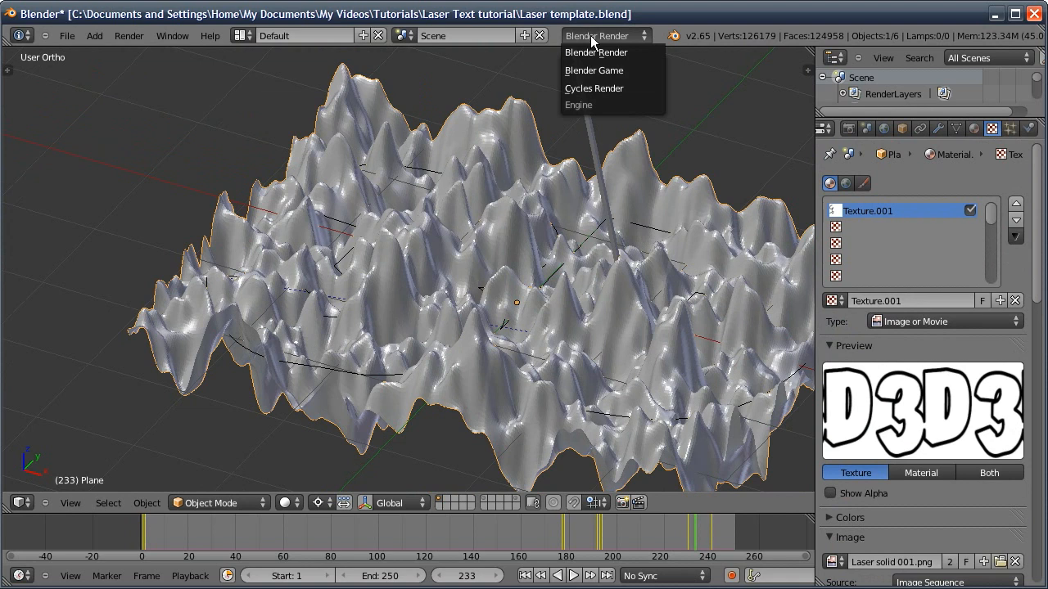
left_click(592, 87)
- Set the displacement texture's type to Image or Movie and load Laser solid 001.png from the Dynamic laser solid folder
left_click(897, 234)
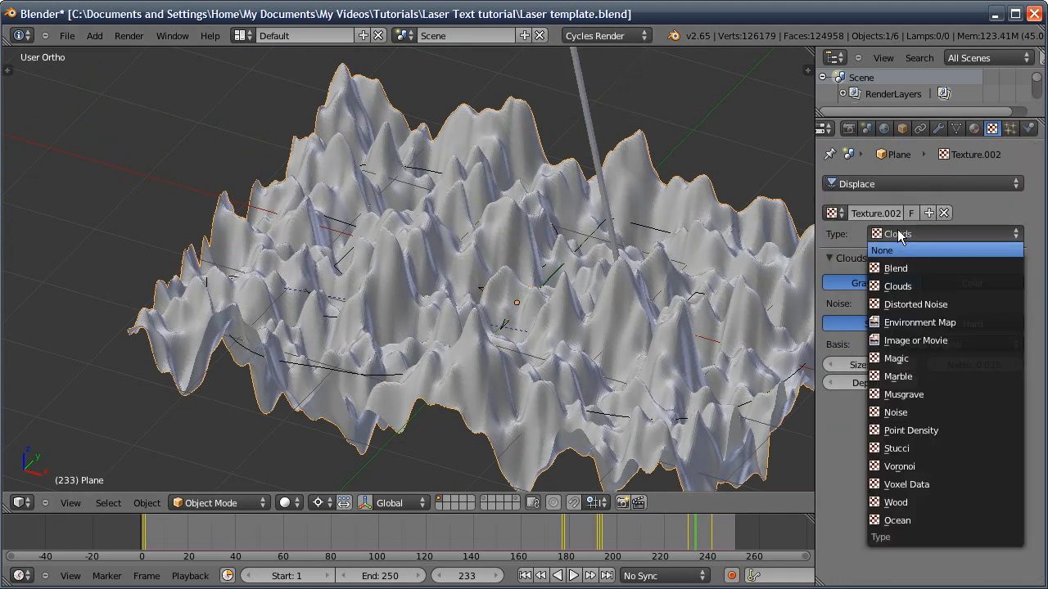
left_click(904, 339)
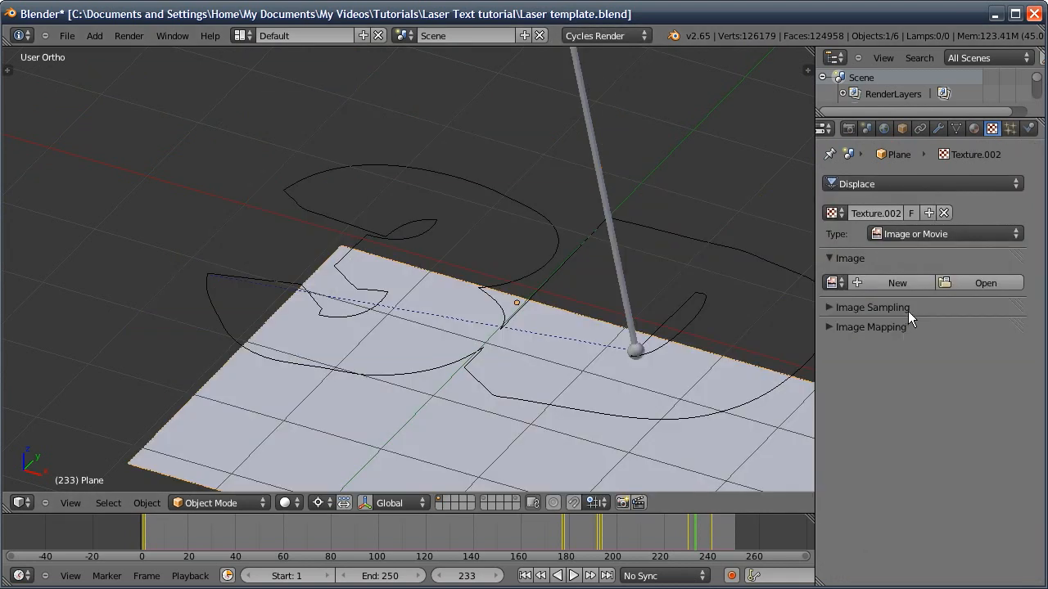
left_click(970, 279)
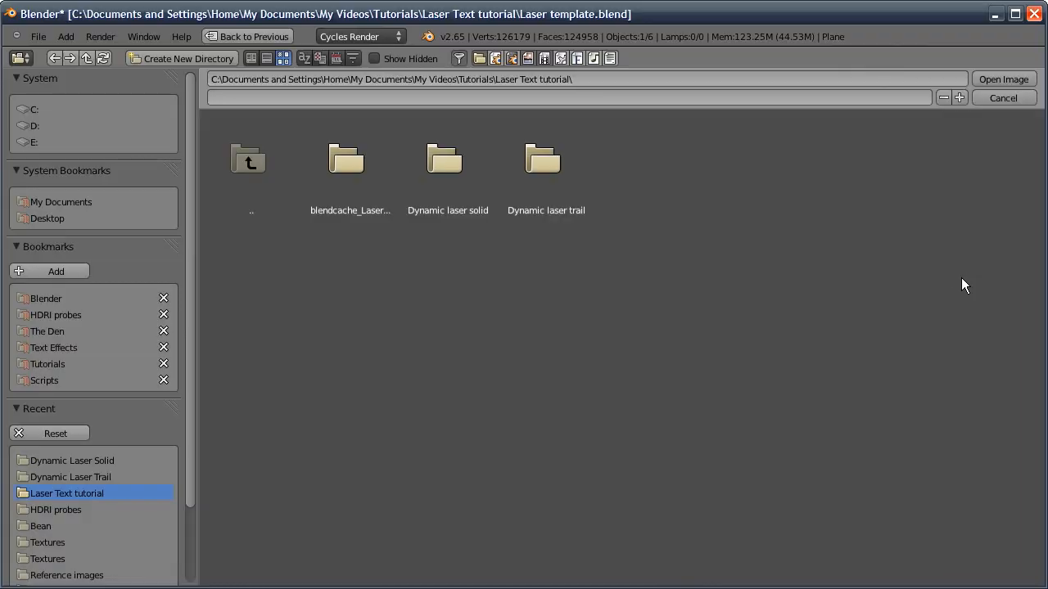
left_click(448, 184)
left_click(358, 168)
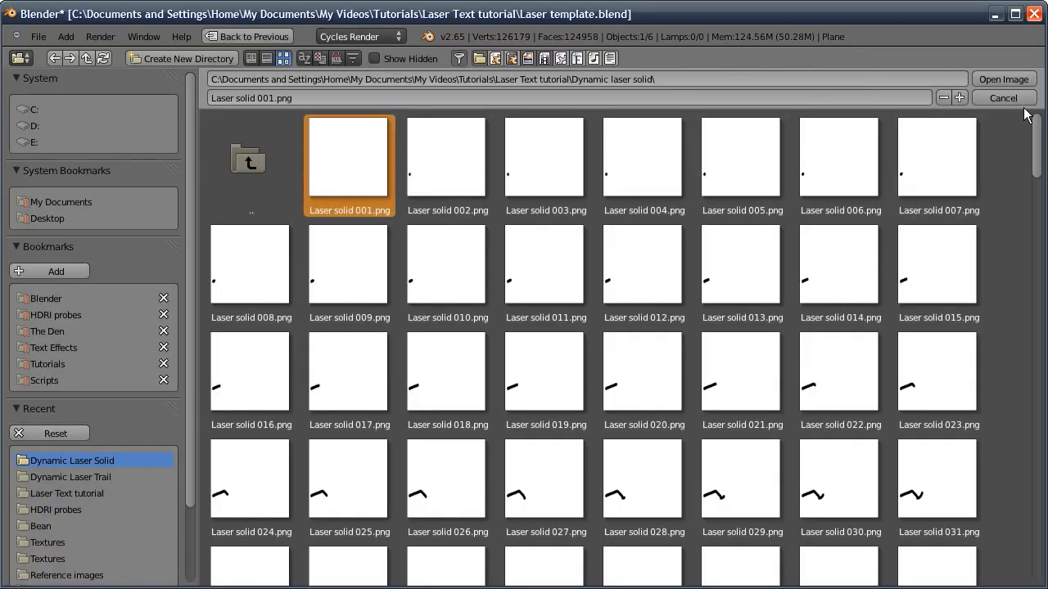
key("Return")
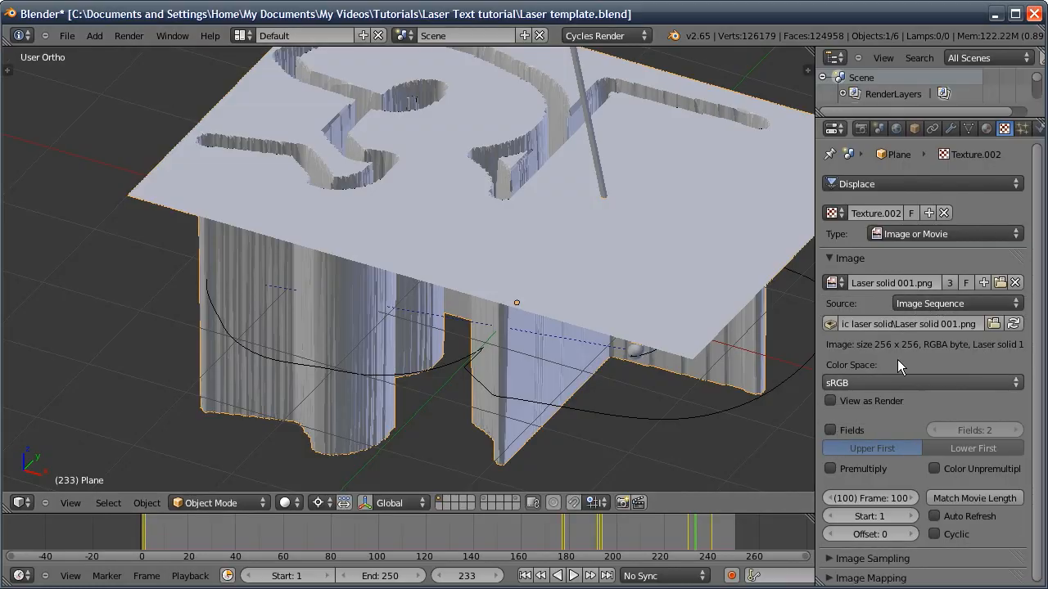
- Set the texture's image sequence length to 250 frames and enable Auto Refresh
left_click(871, 497)
type("250")
key("Return")
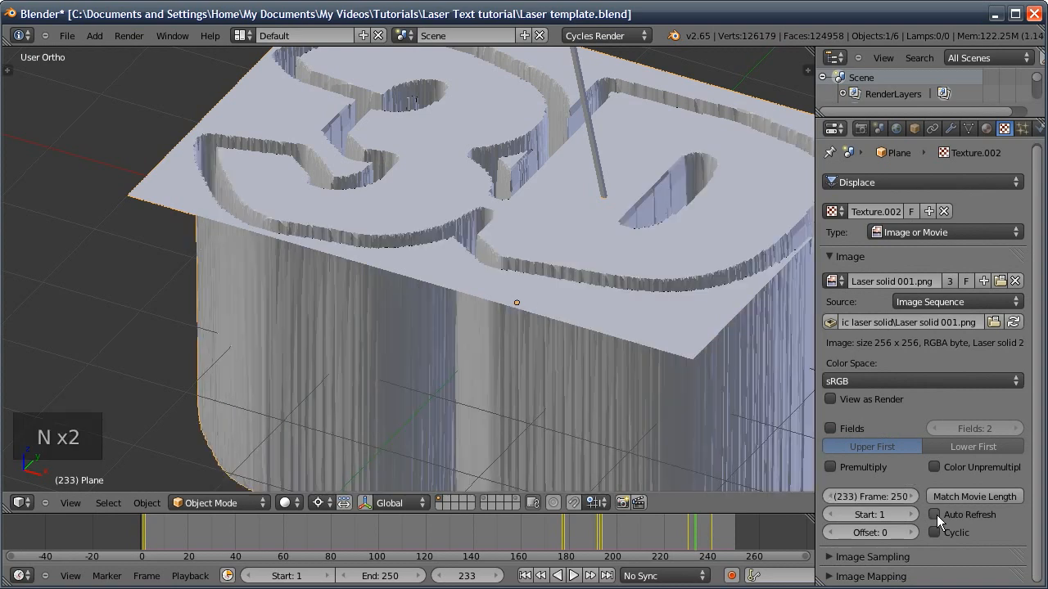
left_click(934, 515)
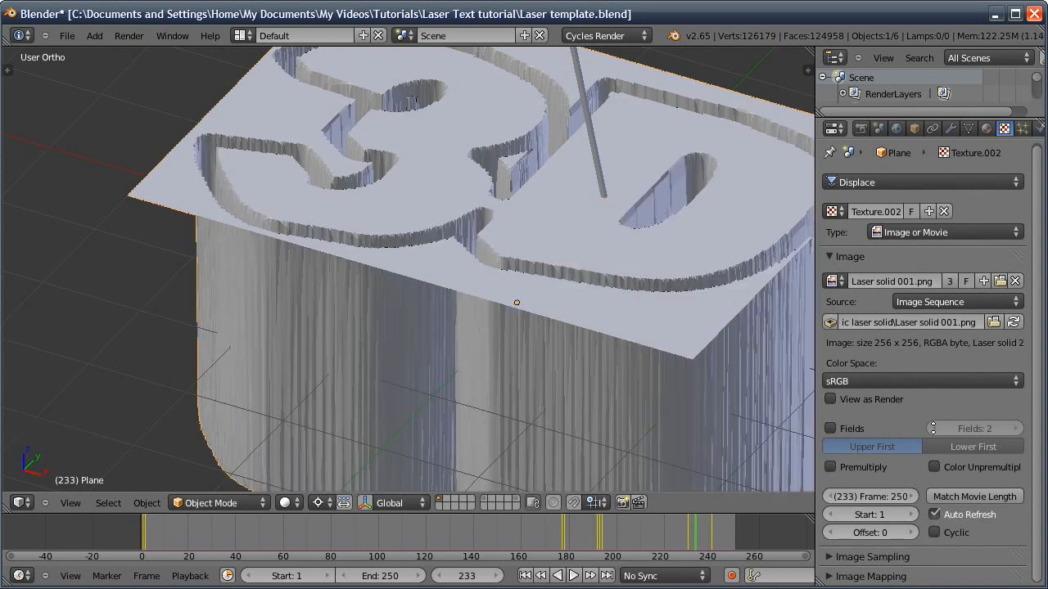
- Set the plane's Displace modifier to UV texture coordinates and a strength of 0.05
left_click(952, 128)
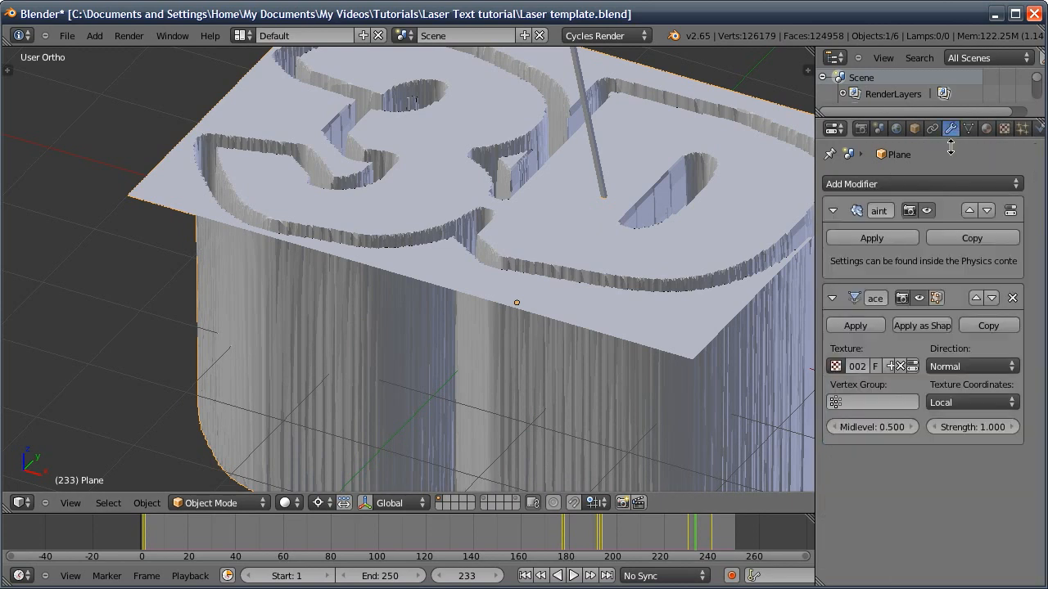
left_click(947, 403)
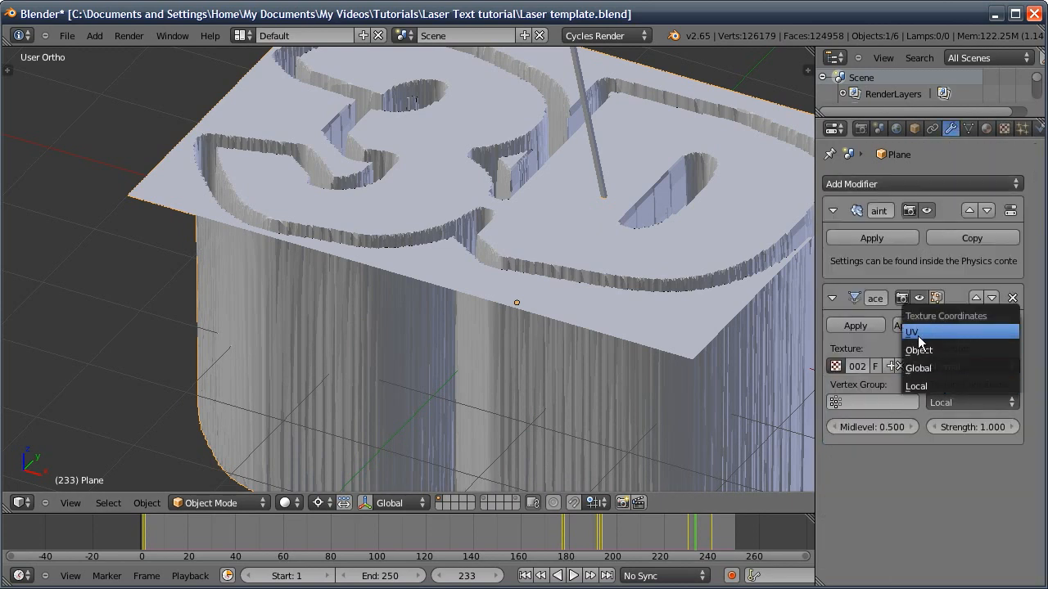
left_click(927, 332)
left_click(941, 420)
left_click(973, 444)
left_click(975, 444)
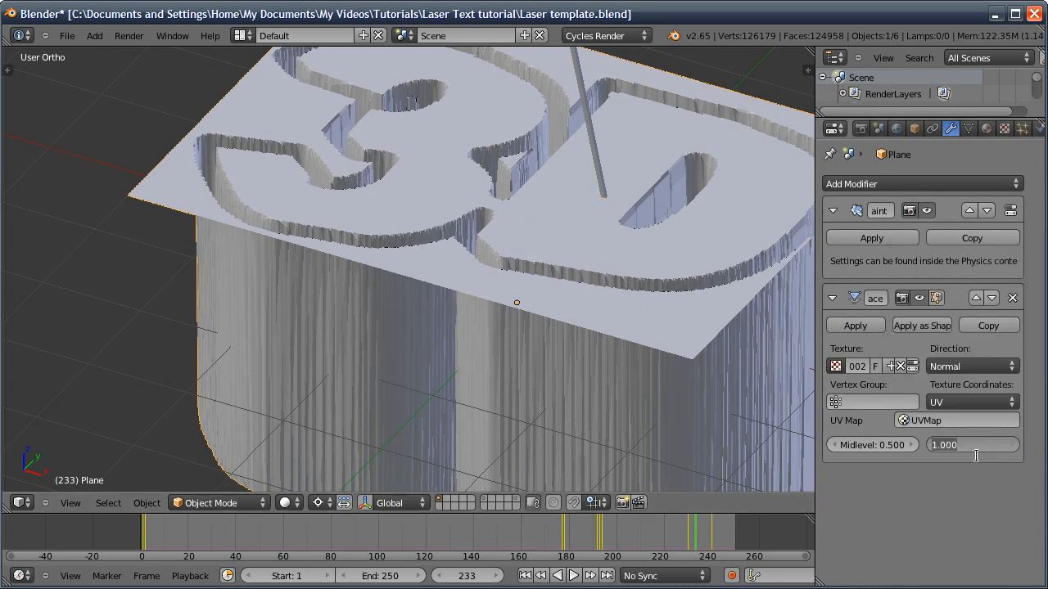
type("0.05")
key("Return")
- Apply Shade Smooth to the displaced plane
middle_click_drag(427, 302, 506, 305)
scroll(535, 359, "up", 1)
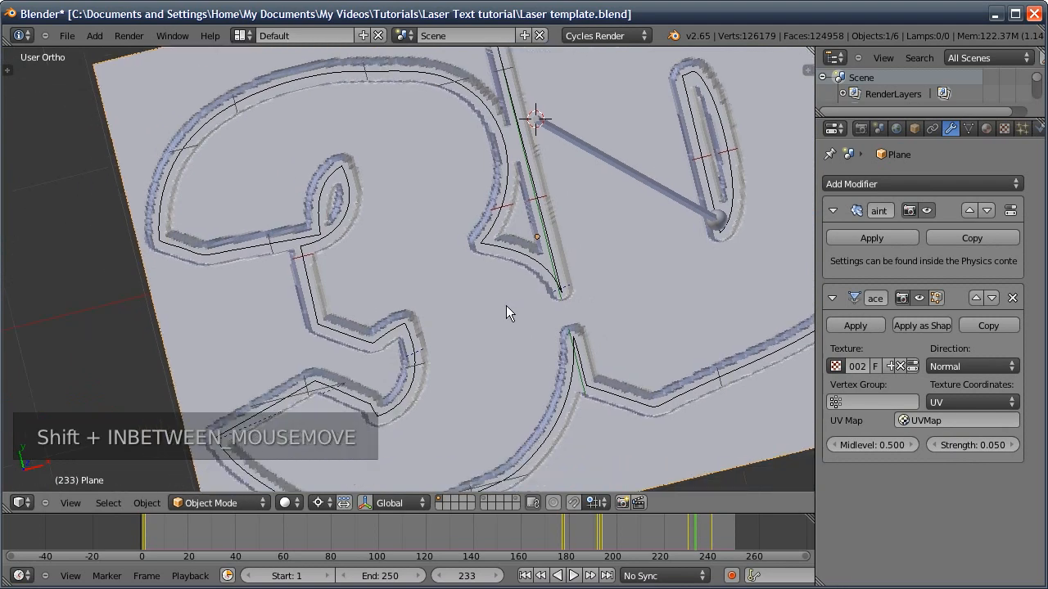
key("space")
type("shad")
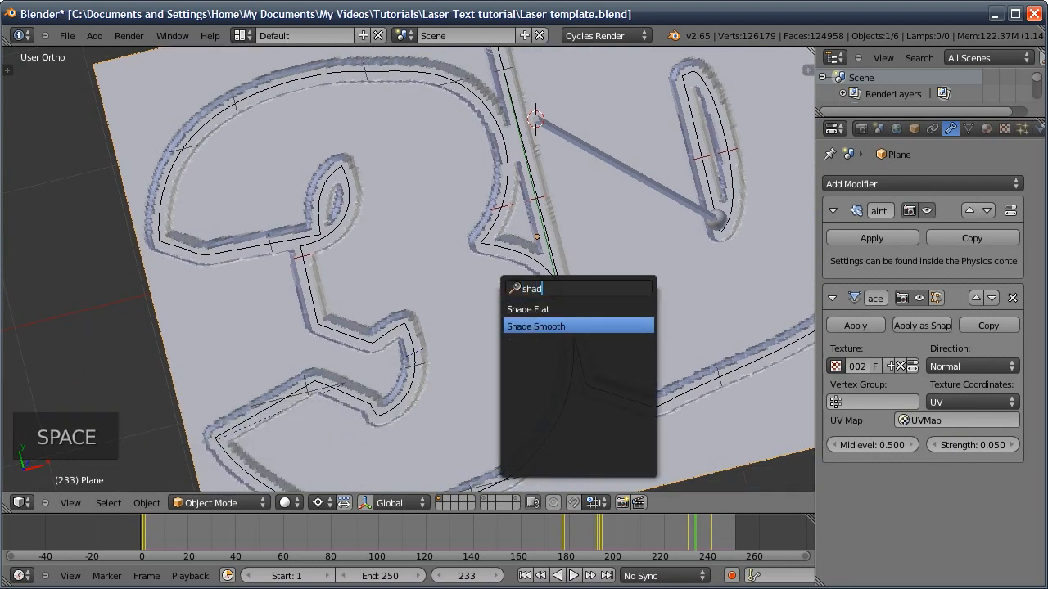
key("Return")
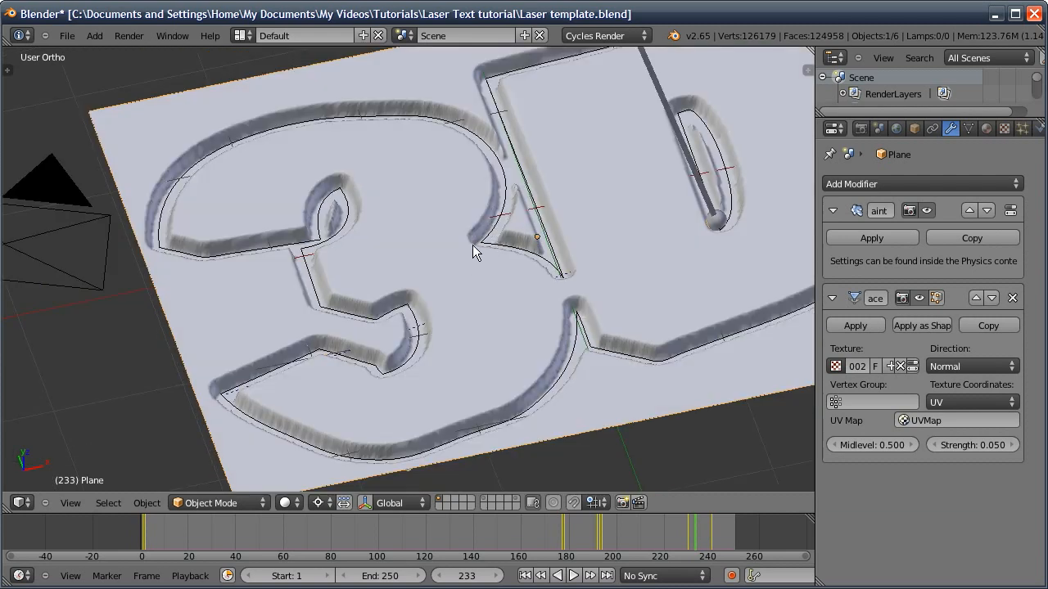
- Add a Smooth modifier to the plane and set its factor to 1.5
middle_click_drag(472, 244, 538, 280, "ctrl")
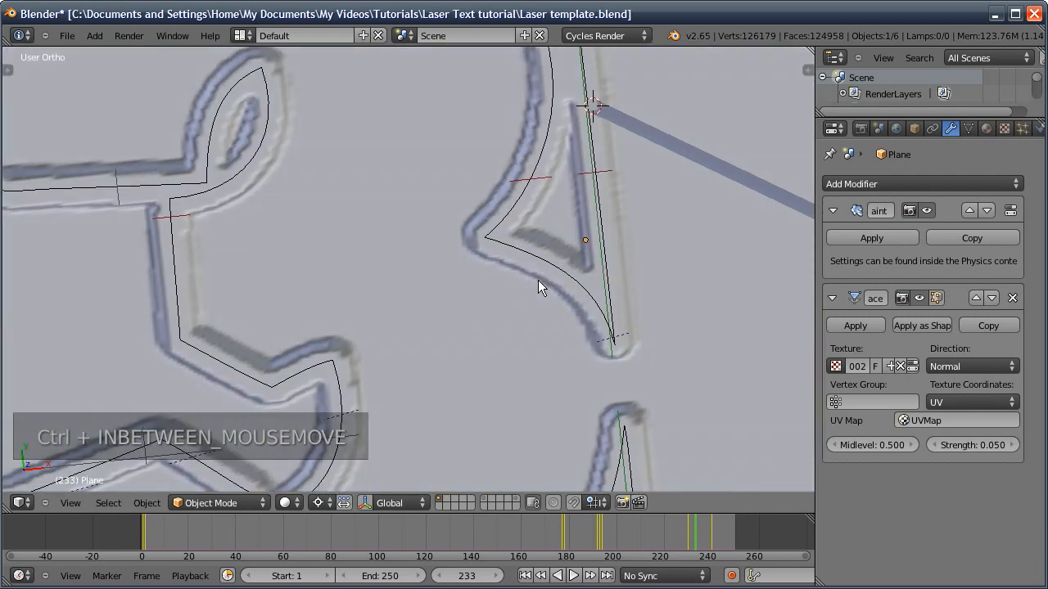
left_click(876, 184)
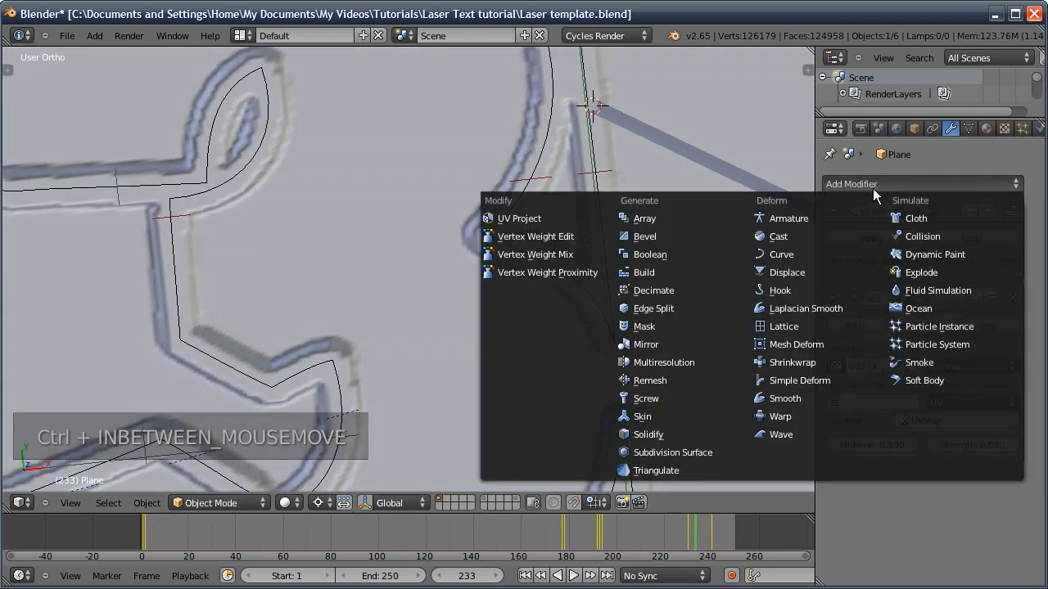
left_click(789, 399)
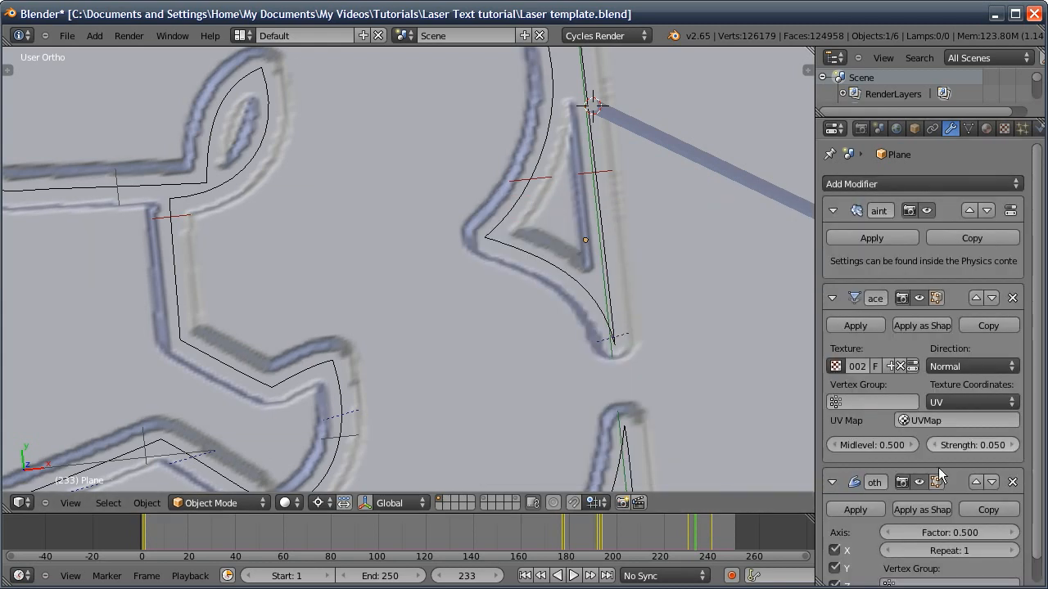
scroll(942, 409, "down", 1)
left_click(949, 503)
type("1.5")
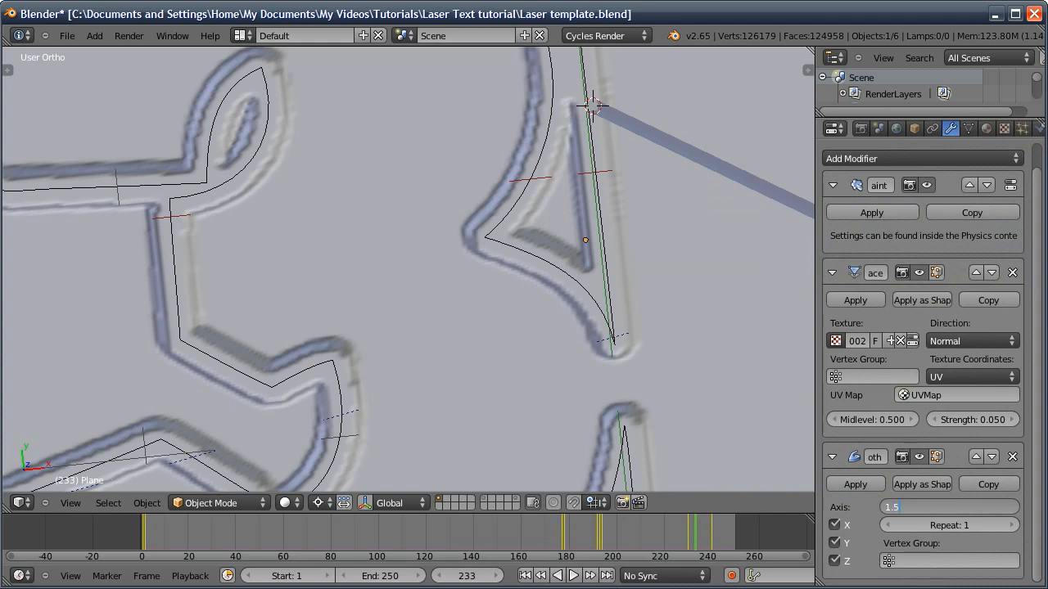
key("Return")
- Set the Smooth modifier's repeat to 4 and limit its effect to the Z axis by disabling X and Y
middle_click_drag(522, 302, 533, 238)
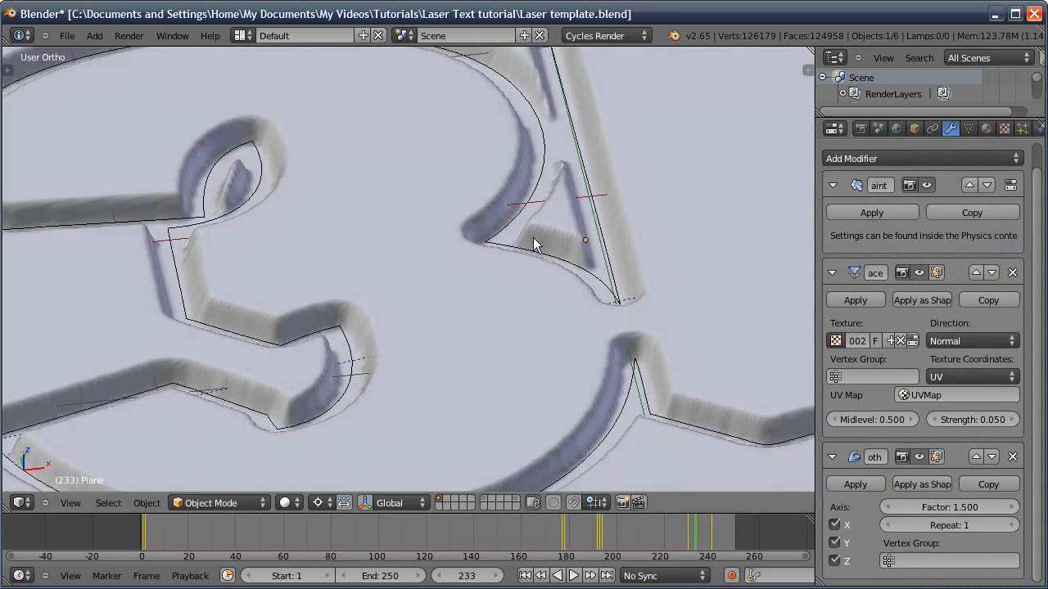
left_click(950, 522)
type("4")
key("Return")
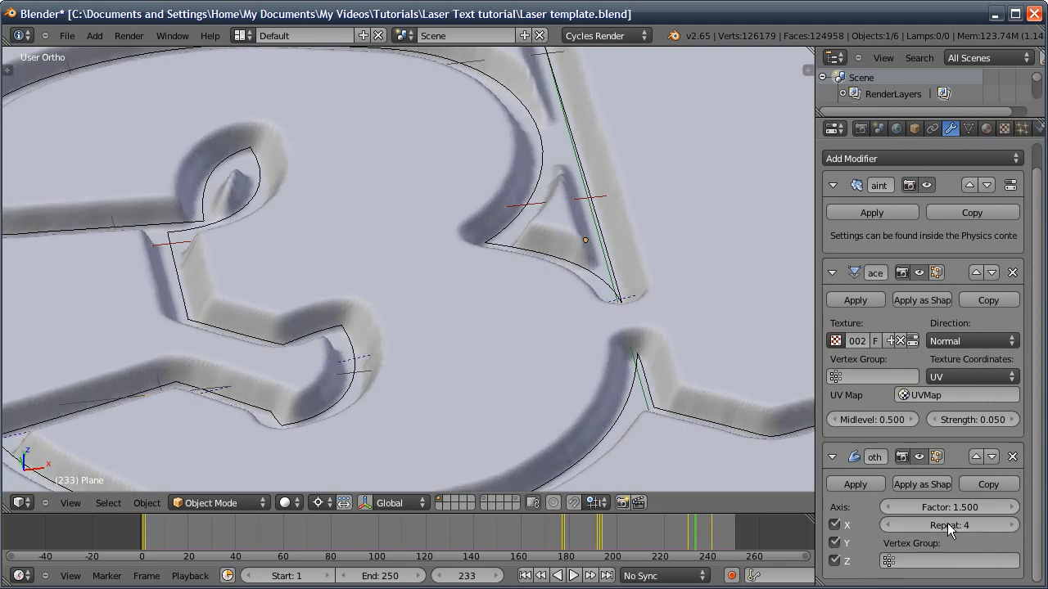
left_click(834, 524)
left_click(835, 544)
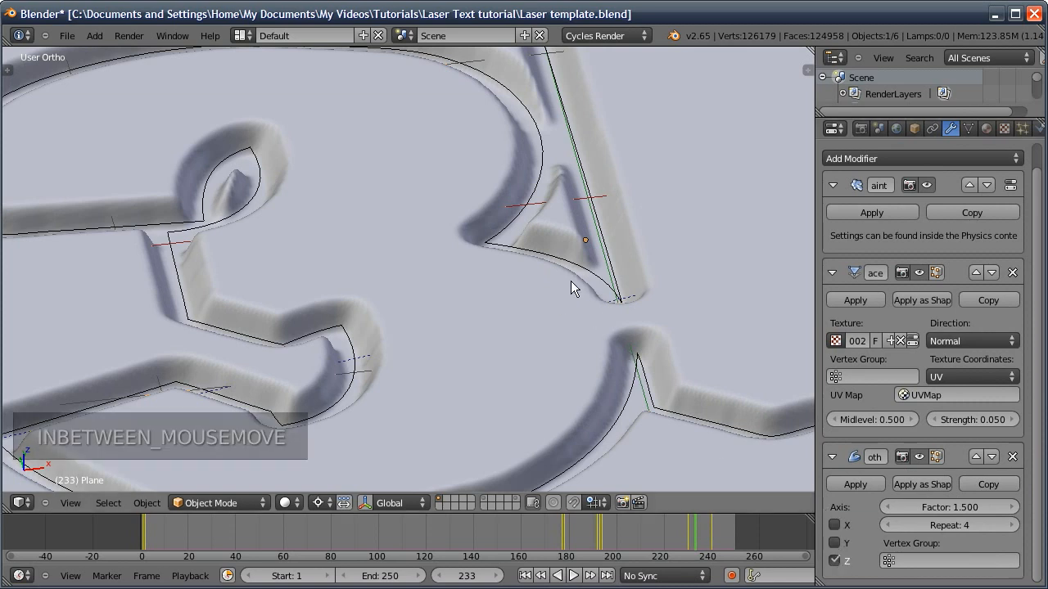
- Examine the engraved outline on the plane from several angles and scrub the animation to frame 69
scroll(533, 290, "down", 8)
scroll(551, 292, "up", 3)
middle_click_drag(550, 285, 560, 262)
middle_click_drag(538, 321, 516, 282, "ctrl")
middle_click_drag(539, 297, 504, 262, "ctrl")
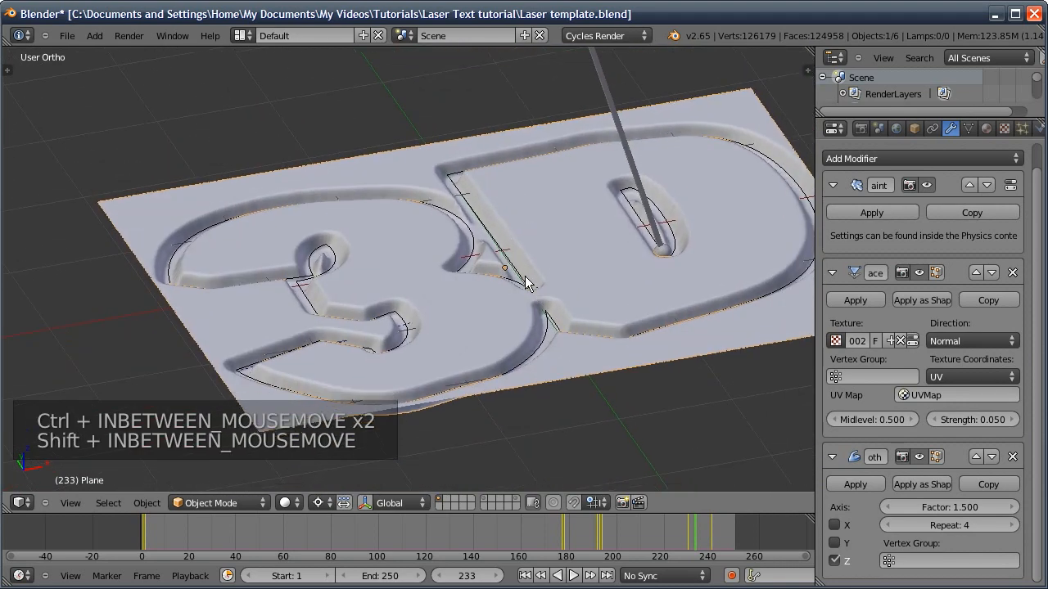
left_click(305, 530)
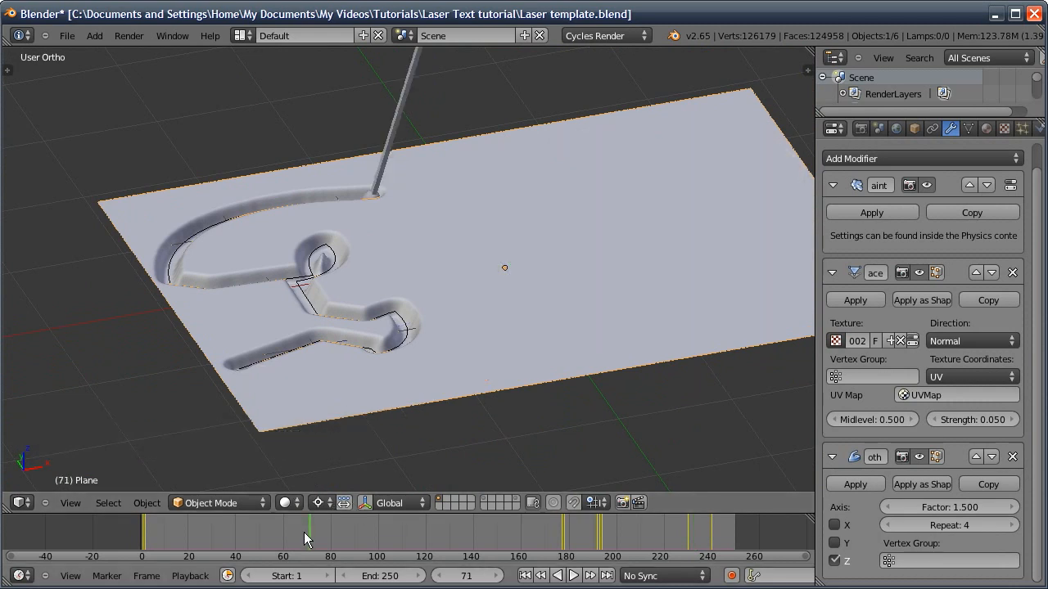
middle_click_drag(419, 294, 319, 152)
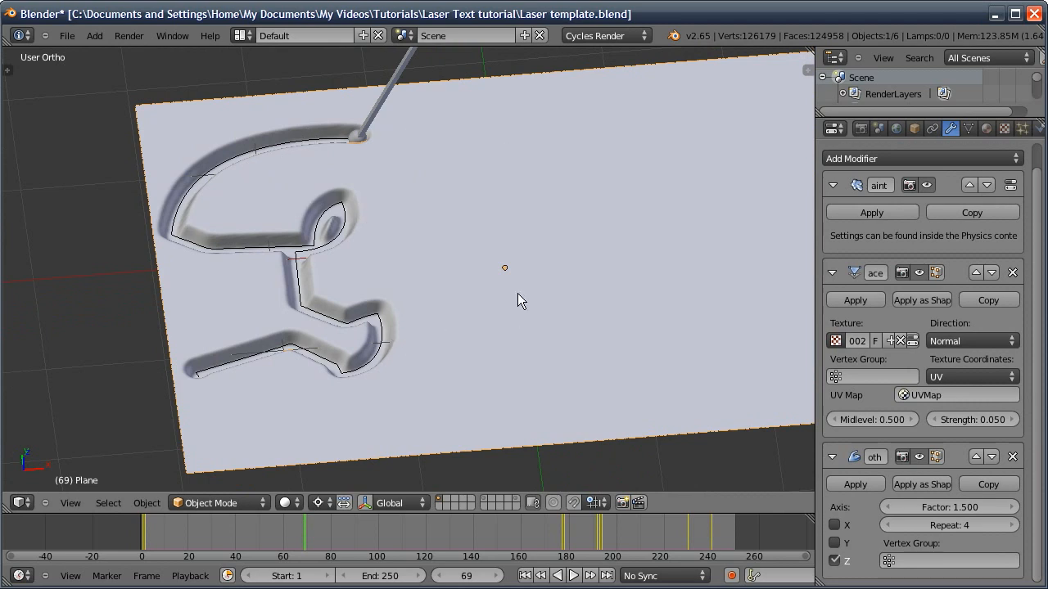
middle_click_drag(517, 293, 506, 307)
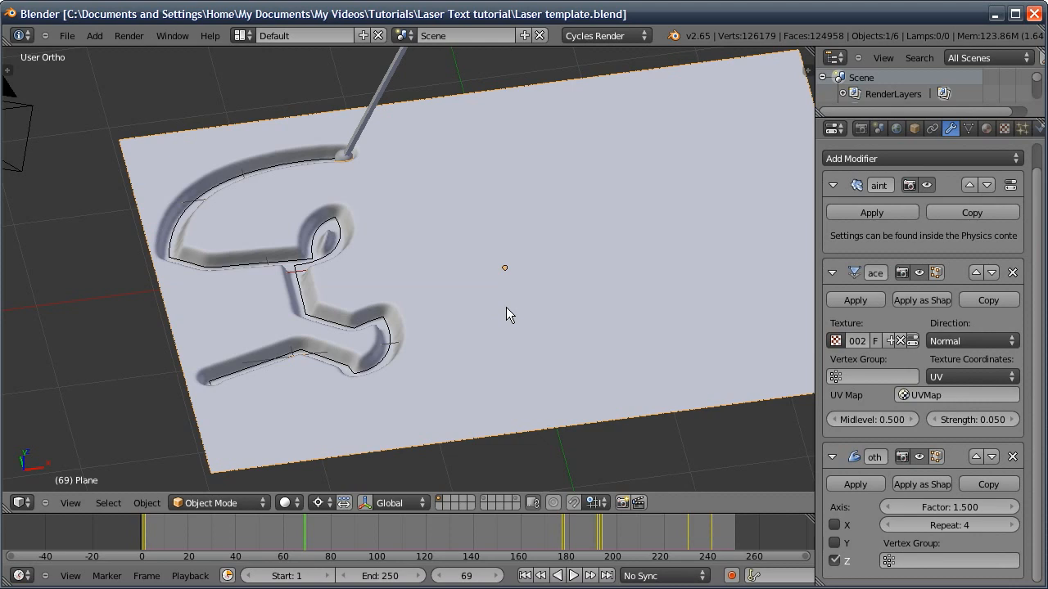
middle_click_drag(567, 260, 498, 257)
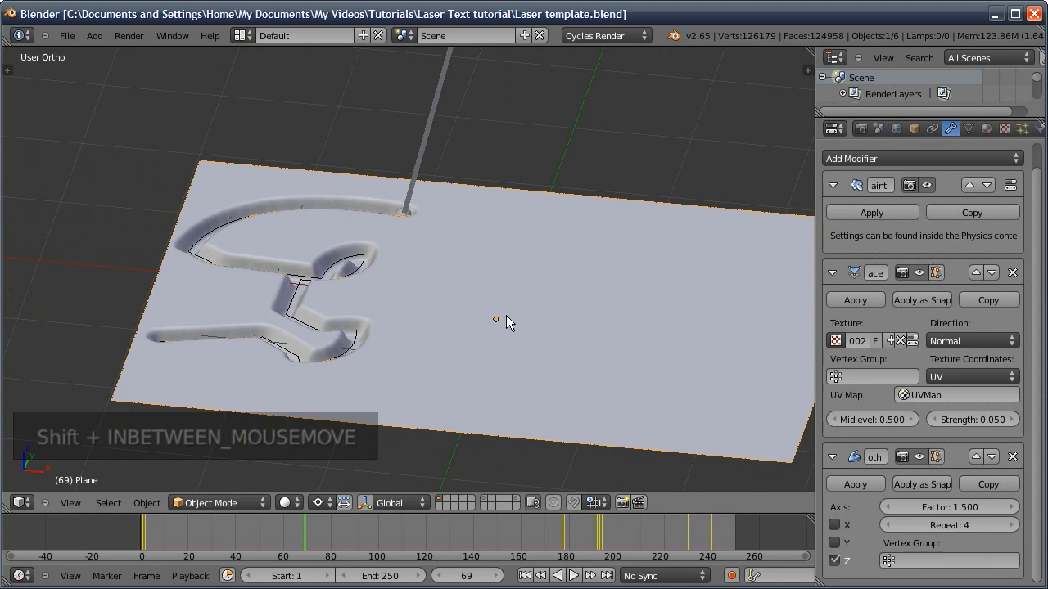
- Move the laser beam object to layer 2
right_click(422, 154)
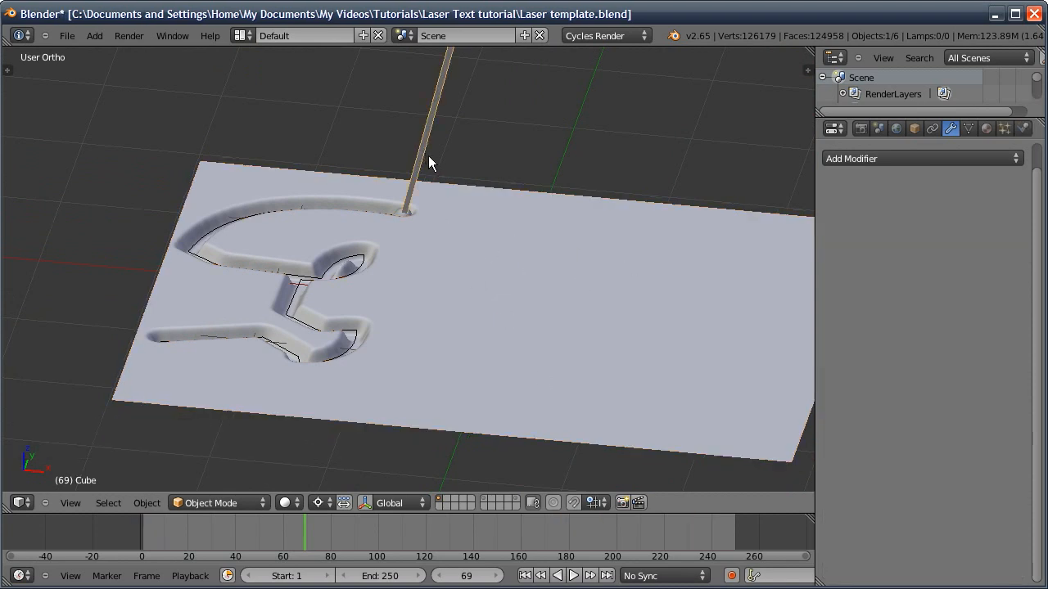
key("m")
key("2")
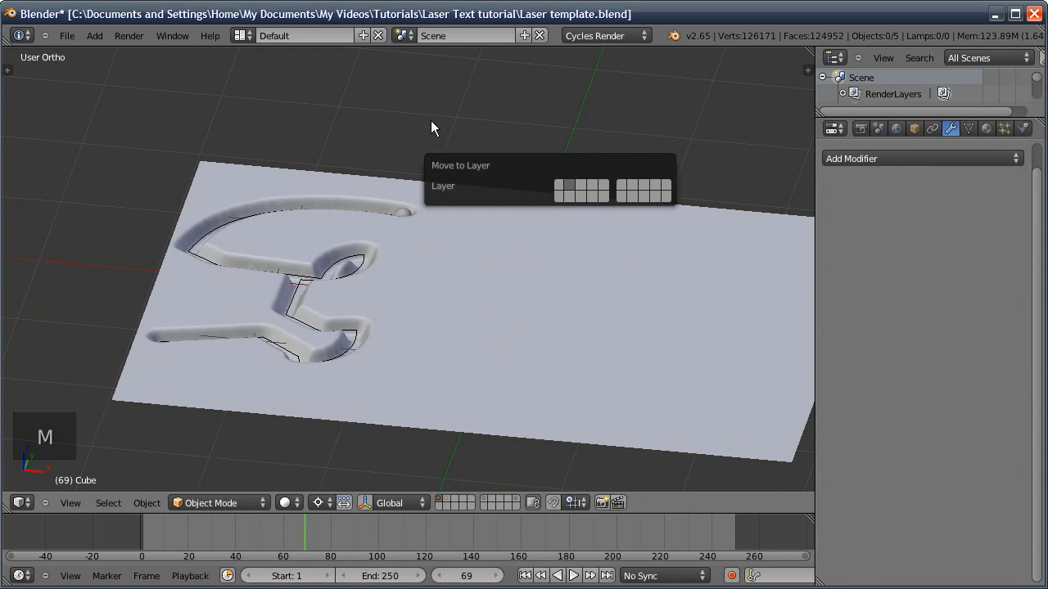
- Move the sphere at the beam's tip to layer 3 and display that layer
right_click(402, 210)
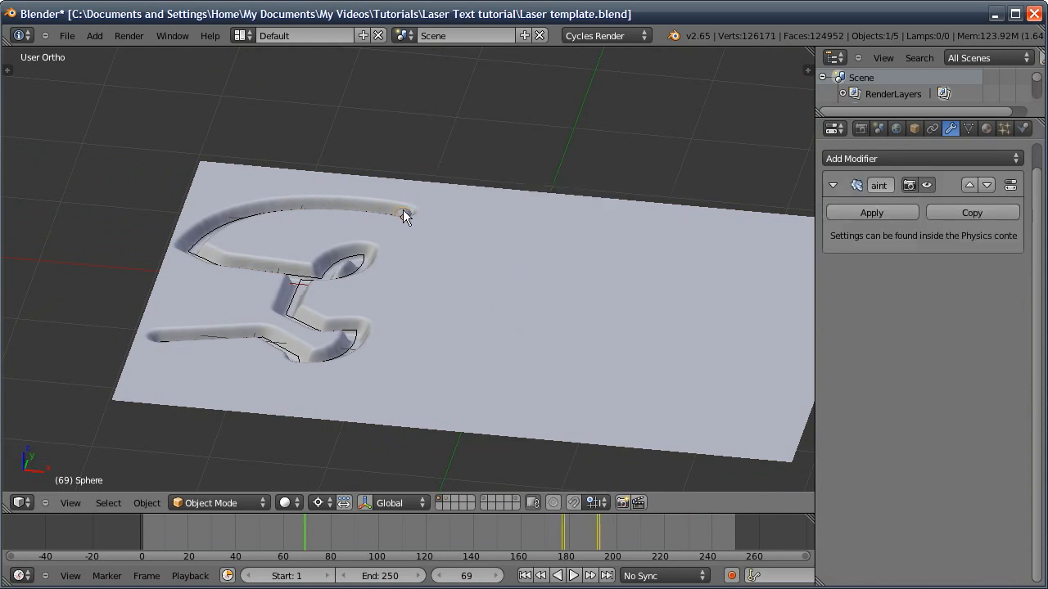
key("m")
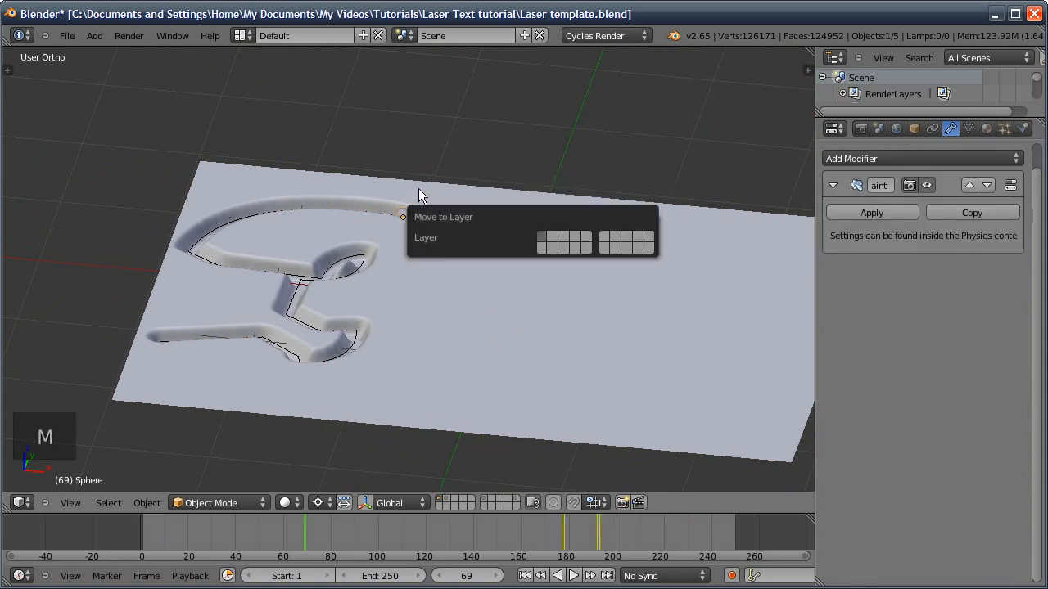
key("2")
key("3")
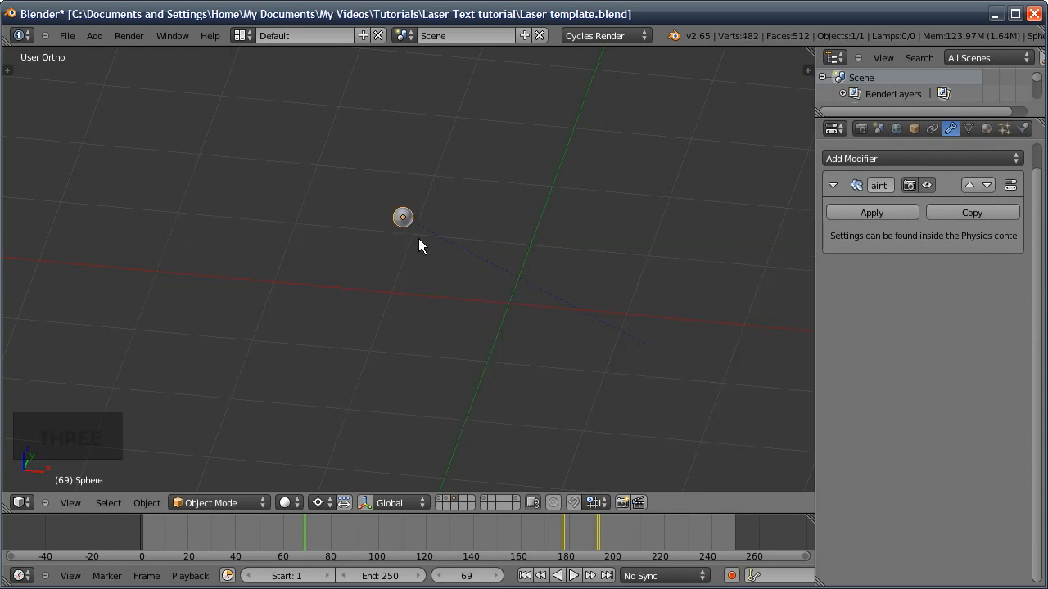
- Duplicate the sphere in place, move the duplicate to layer 4 and display that layer
key("shift+d")
right_click(420, 241)
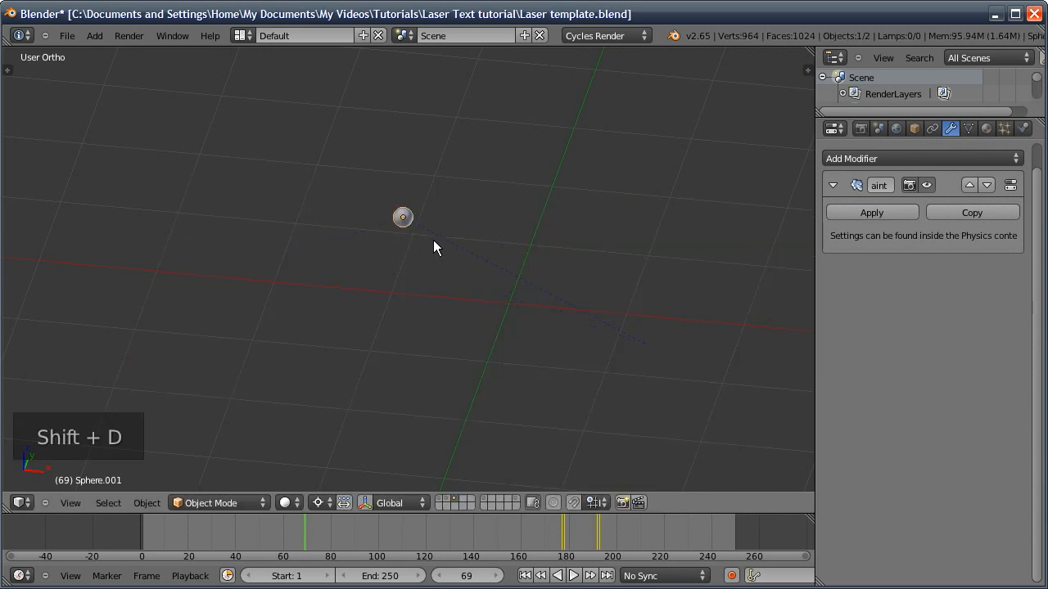
key("m")
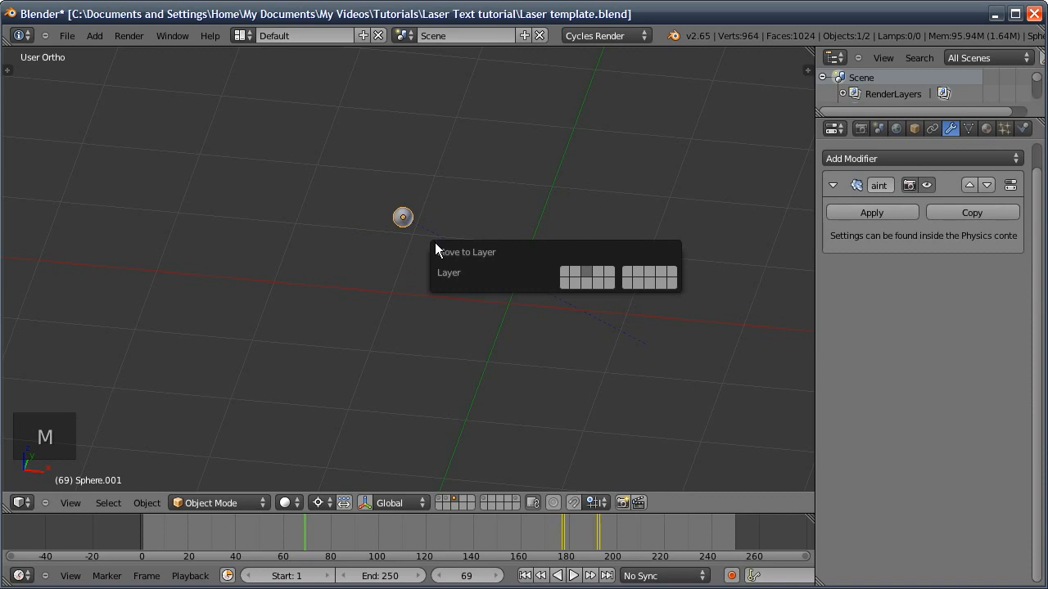
key("4")
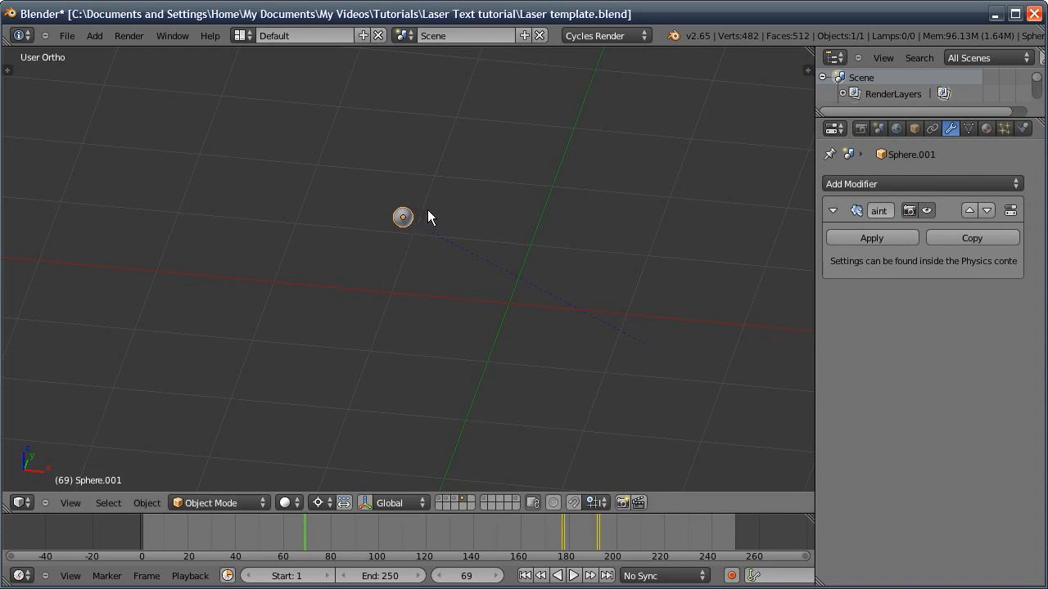
- Remove the Dynamic Paint physics from the duplicated sphere
left_click(1010, 210)
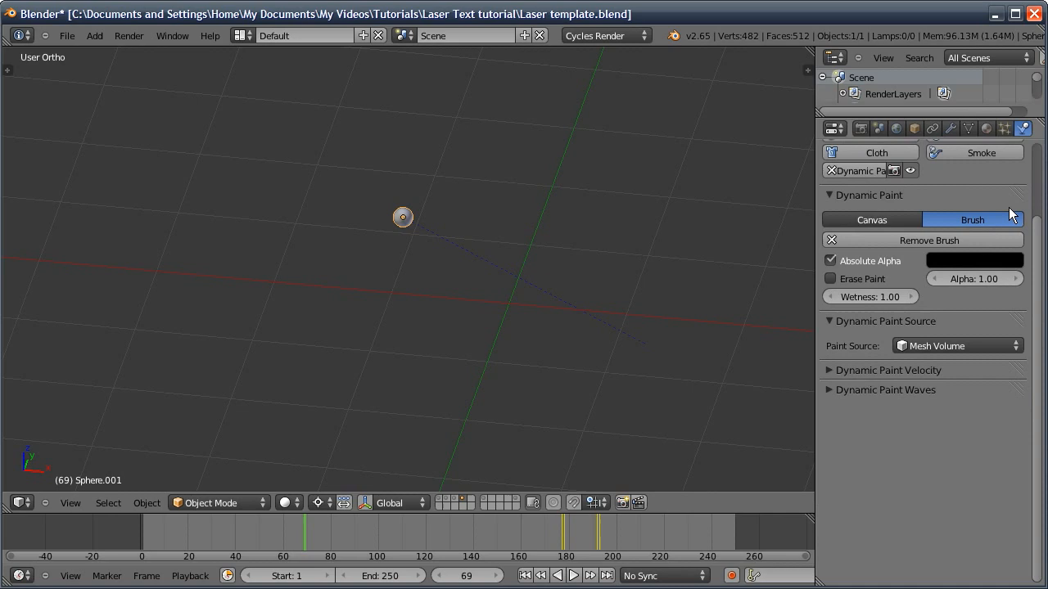
scroll(950, 196, "up", 3)
left_click(833, 258)
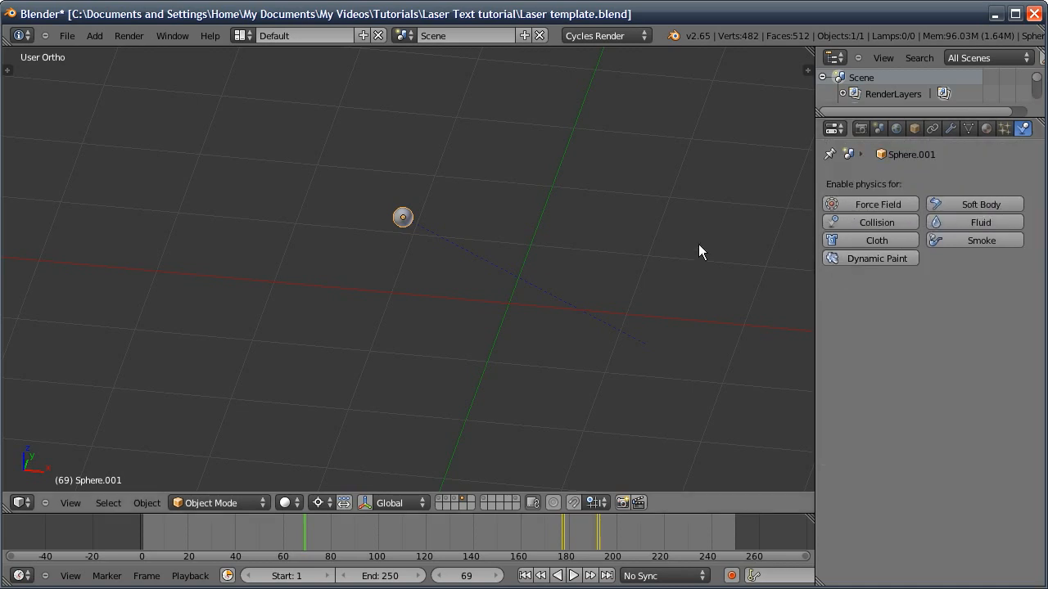
- Add a particle system to the duplicated sphere and set its particle number to 4000
middle_click_drag(418, 255, 379, 192)
left_click(1004, 129)
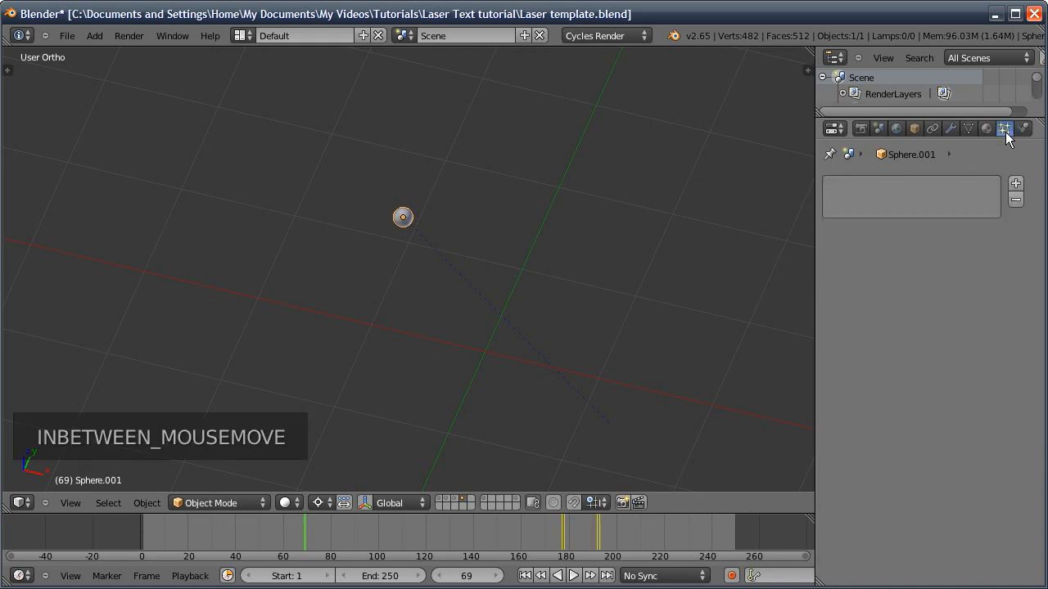
left_click(1015, 183)
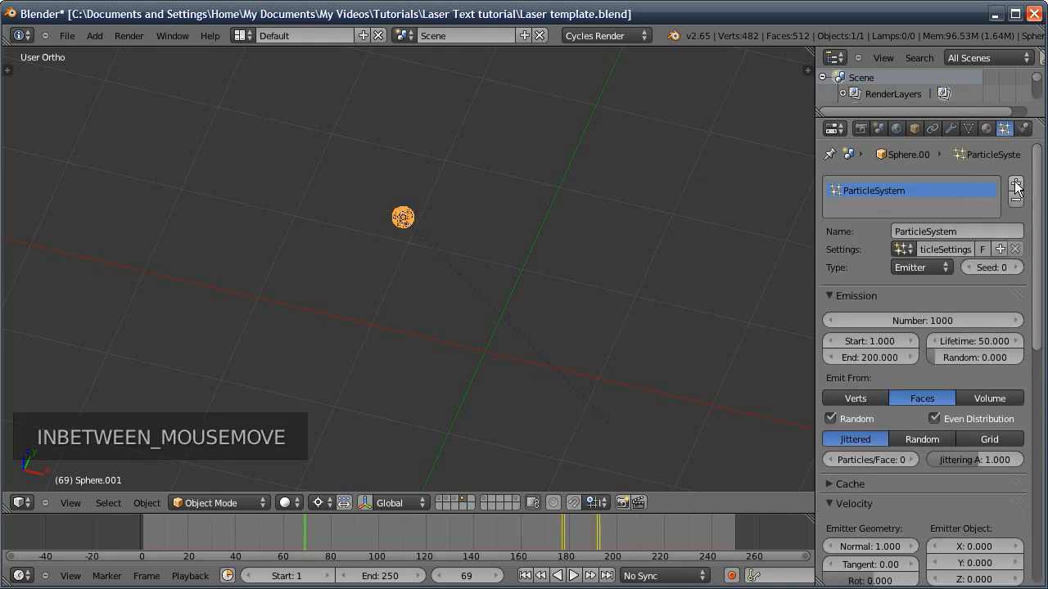
left_click(933, 320)
type("4000")
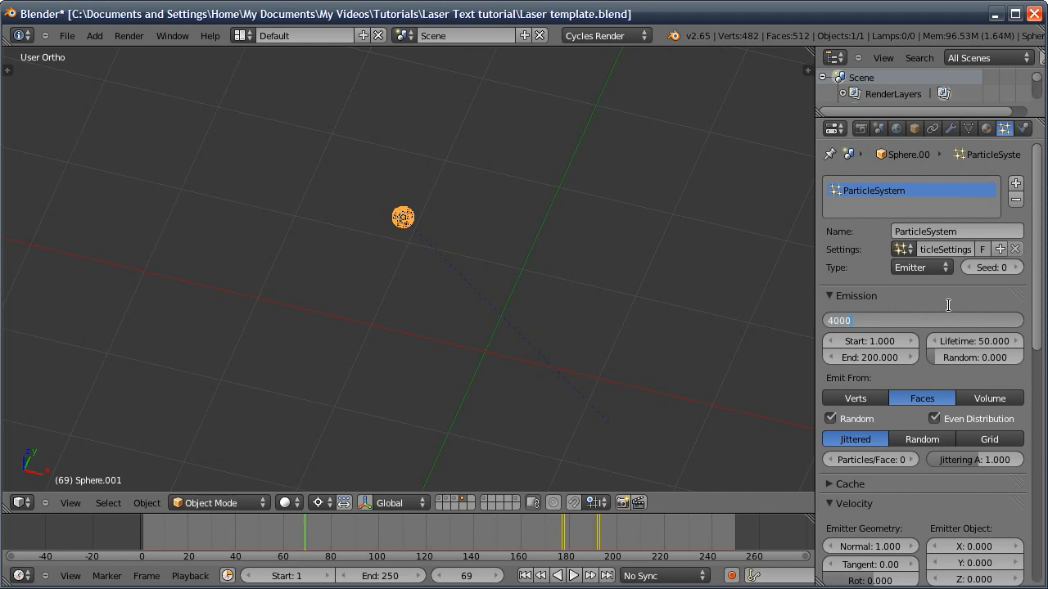
key("Return")
- Set the particle emission's end frame to 250 and the particle lifetime to 1
left_click(871, 357)
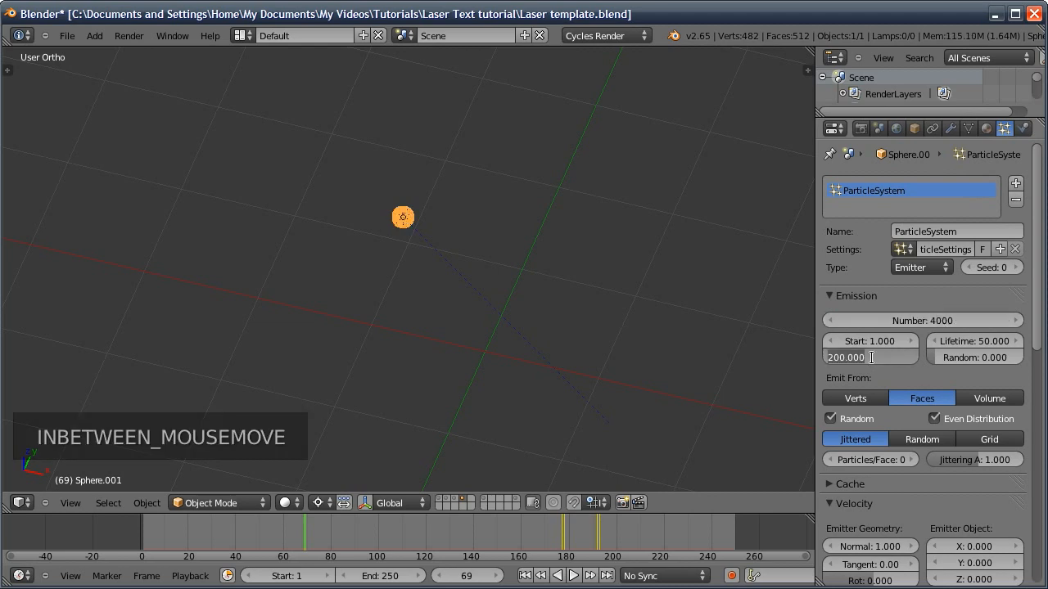
type("250")
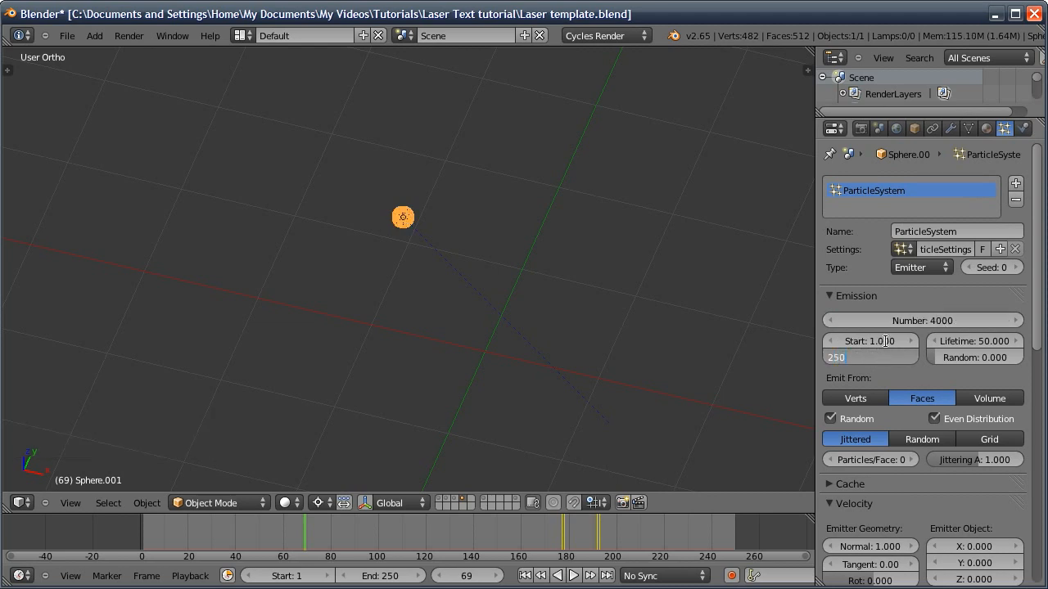
key("Return")
key("ctrl+c")
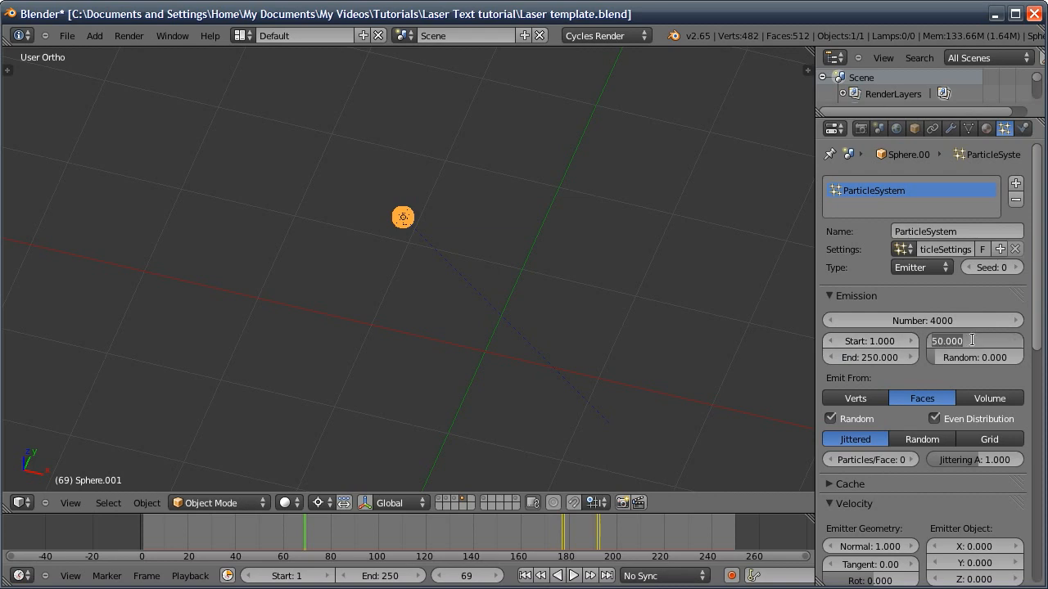
key("ctrl+v")
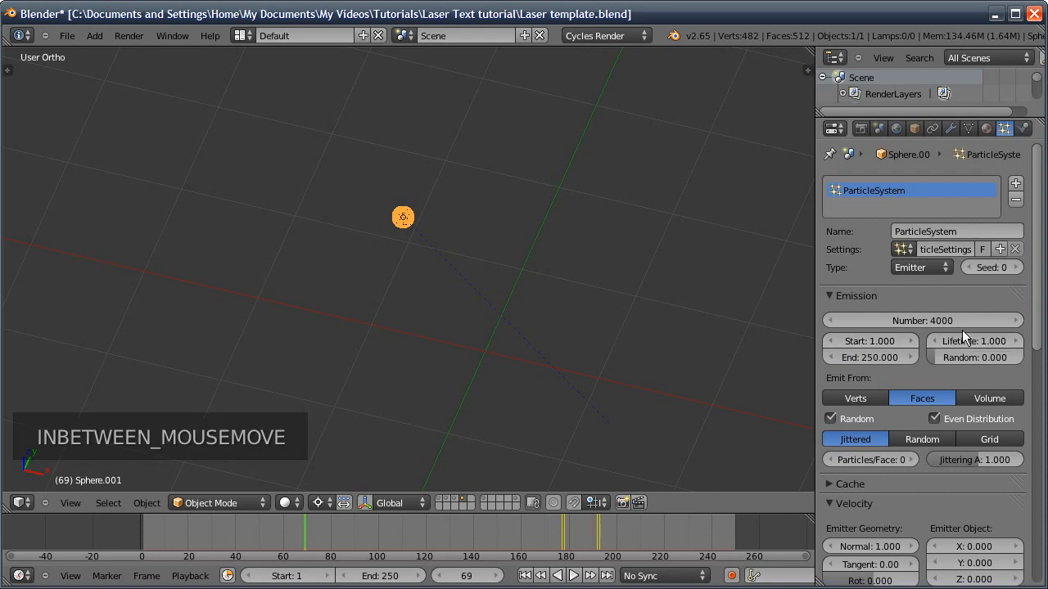
- Switch the particle distribution from jittered to random and set the normal emission velocity to 0
left_click(915, 439)
scroll(920, 299, "down", 5)
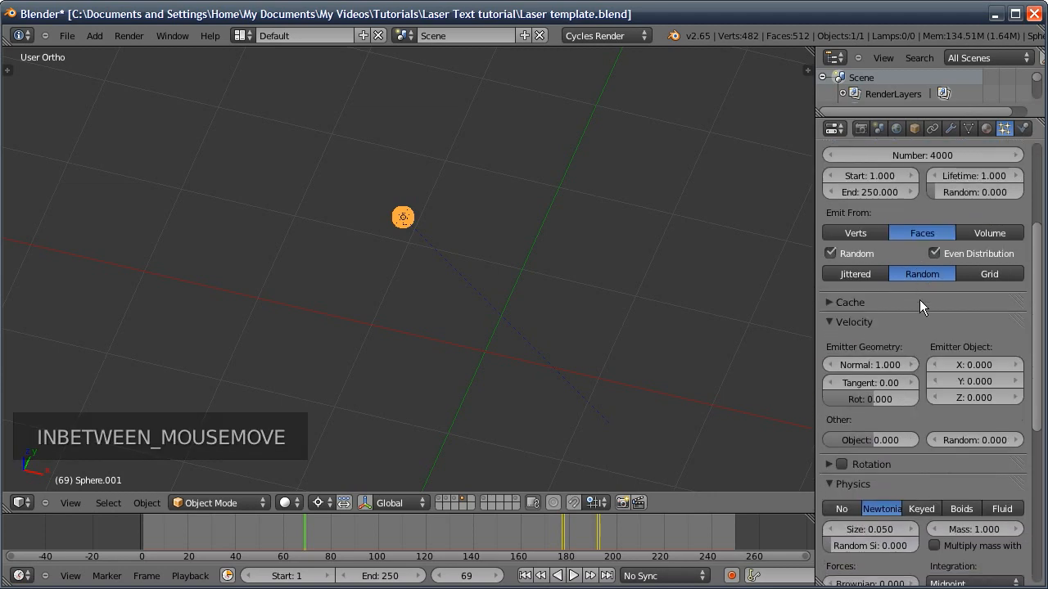
left_click(872, 364)
type("0")
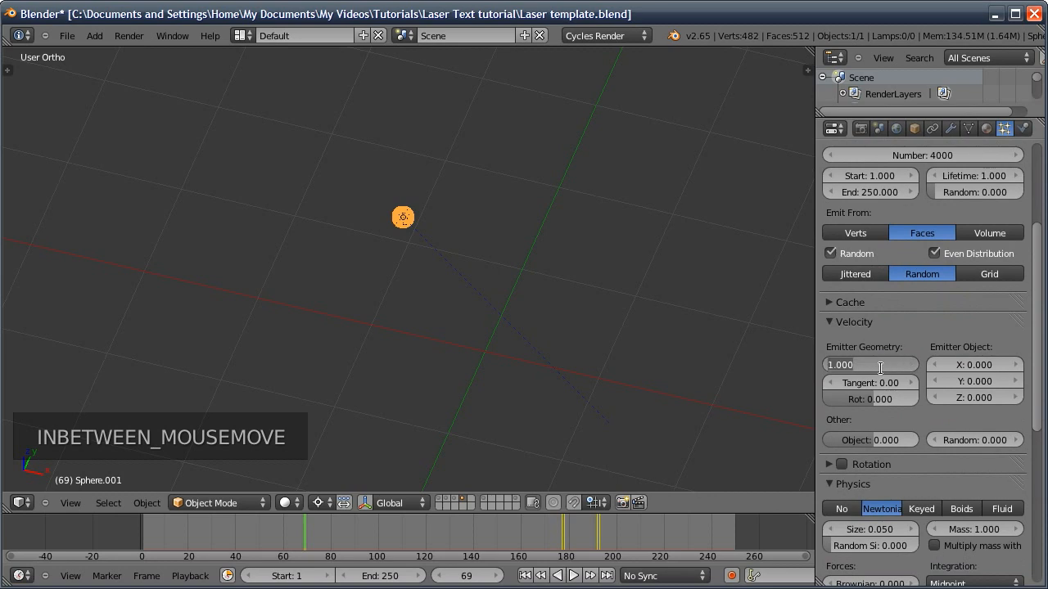
key("Return")
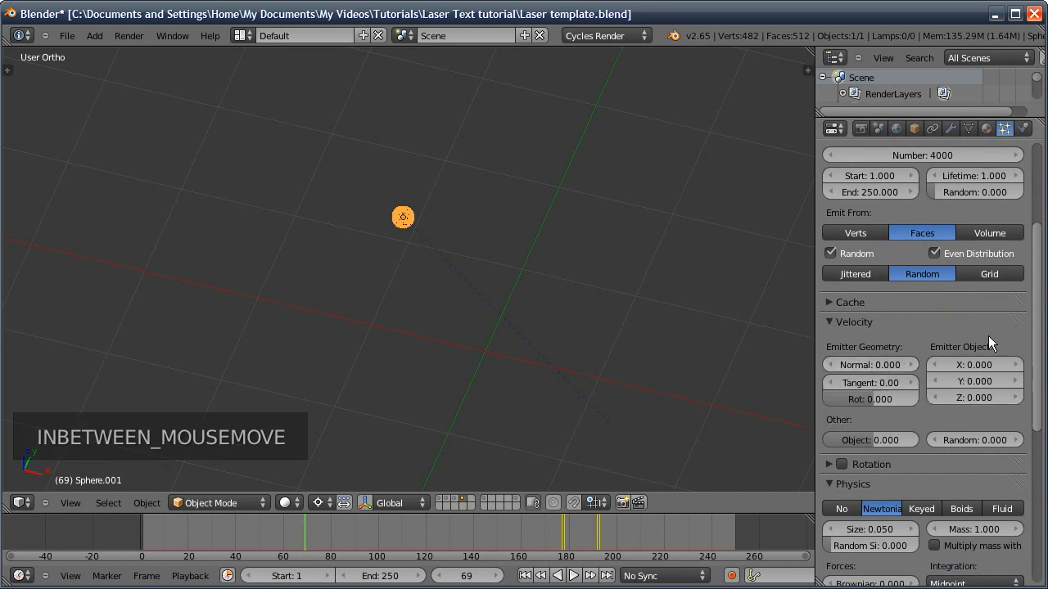
- Enable particle rotation with the initial orientation set to Normal and its randomness at 1
scroll(988, 337, "down", 3)
left_click(829, 402)
left_click(842, 402)
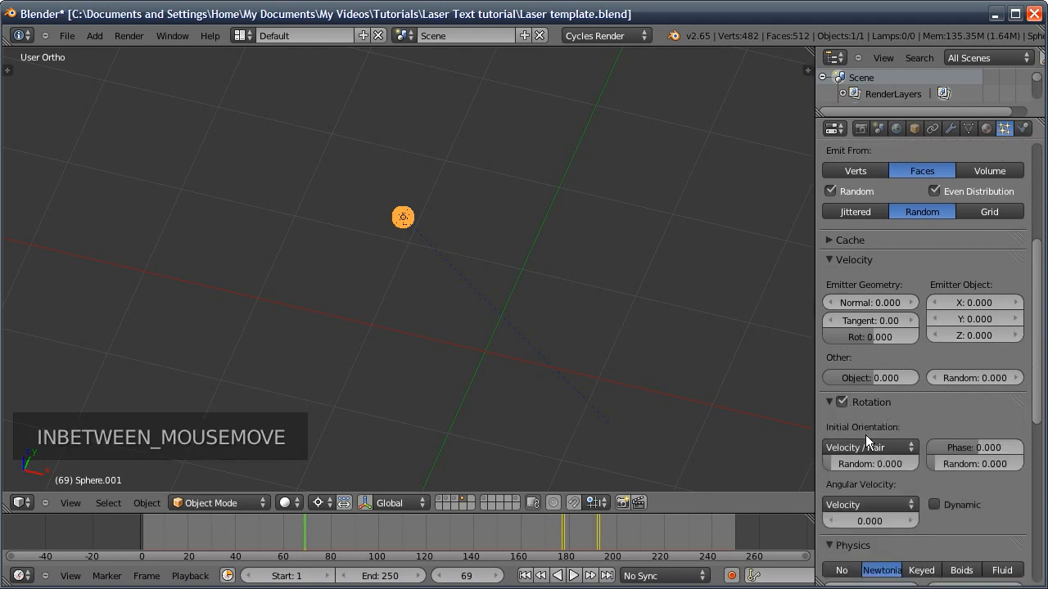
left_click(857, 445)
left_click(847, 413)
left_click_drag(838, 464, 911, 456)
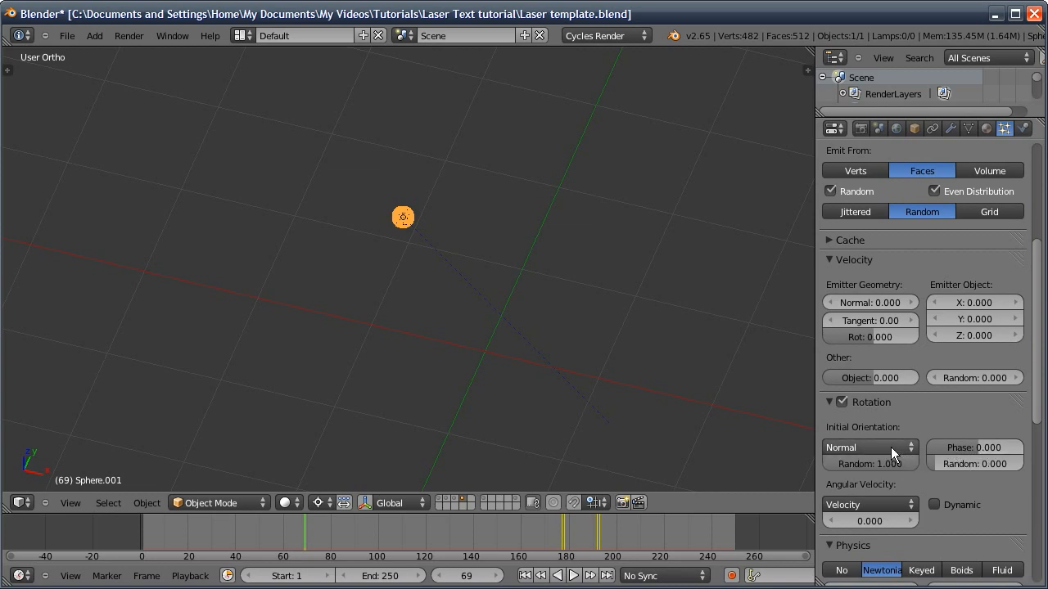
- Set the particles' random size variation to 0.5
scroll(890, 447, "down", 6)
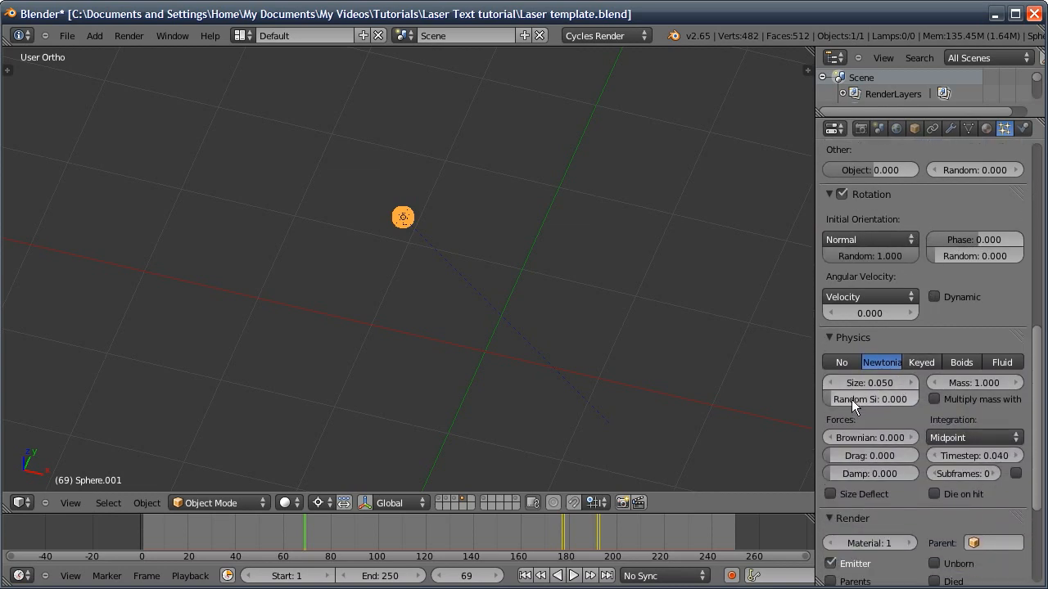
left_click(870, 401)
type("0.5")
key("Return")
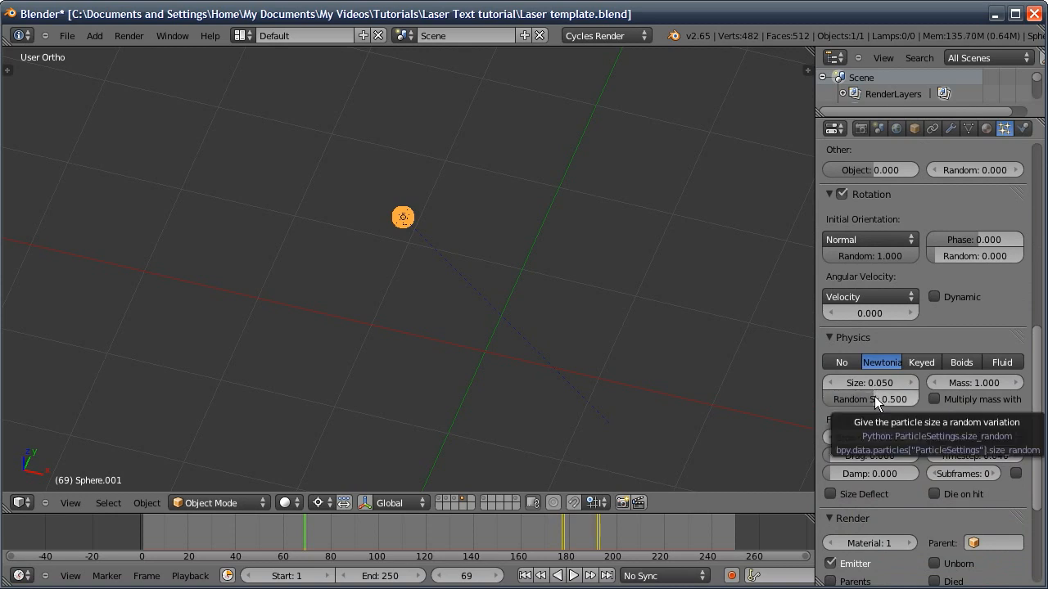
- Turn off rendering of the emitter and set the particles to render as an object
scroll(944, 333, "down", 3)
left_click(833, 444)
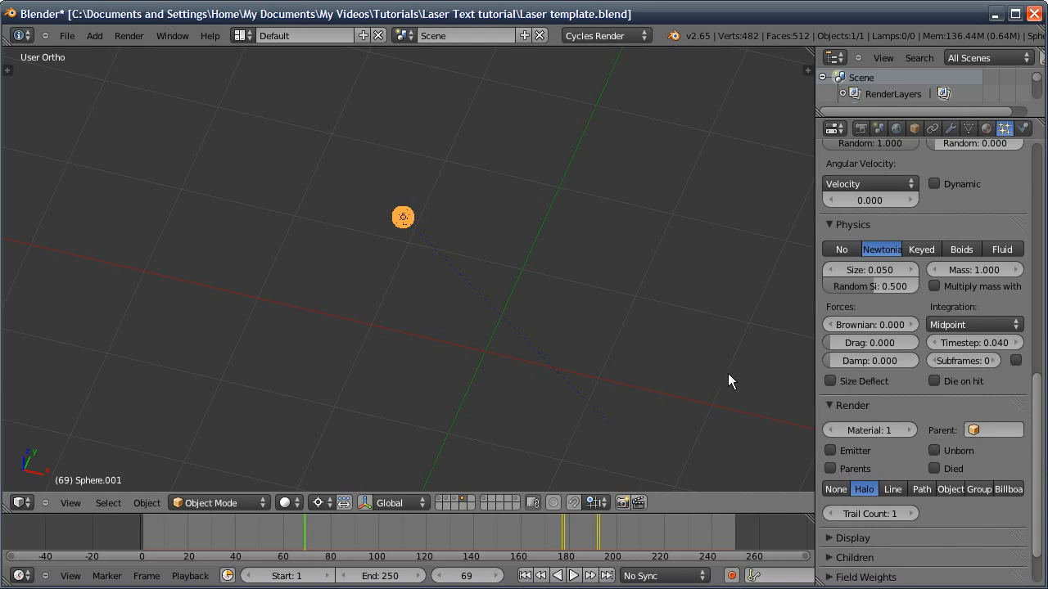
left_click(945, 489)
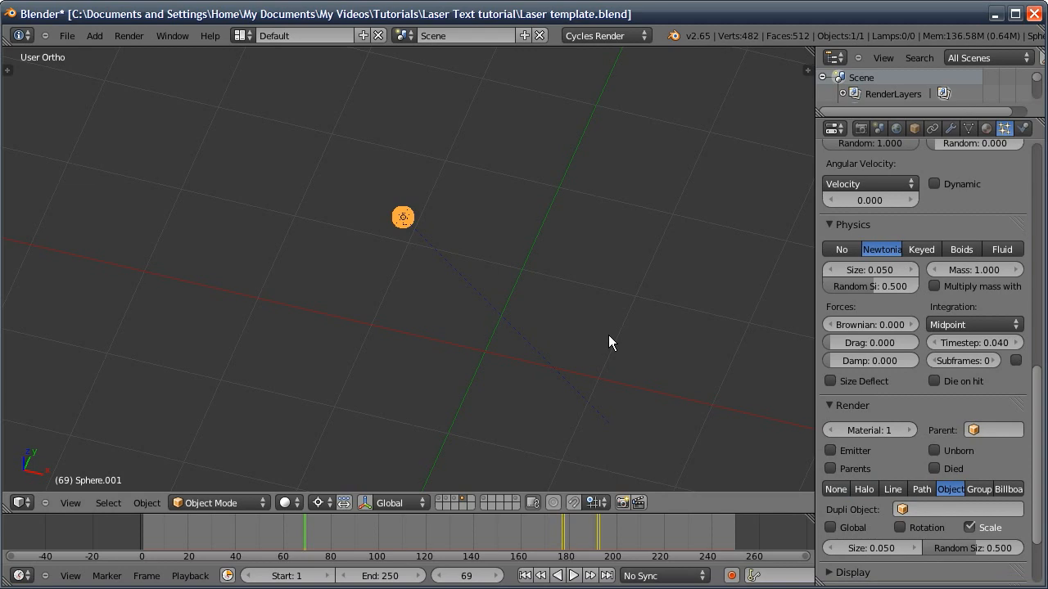
- In top view, add a cube in the empty area well away from the sphere
key("KP_0")
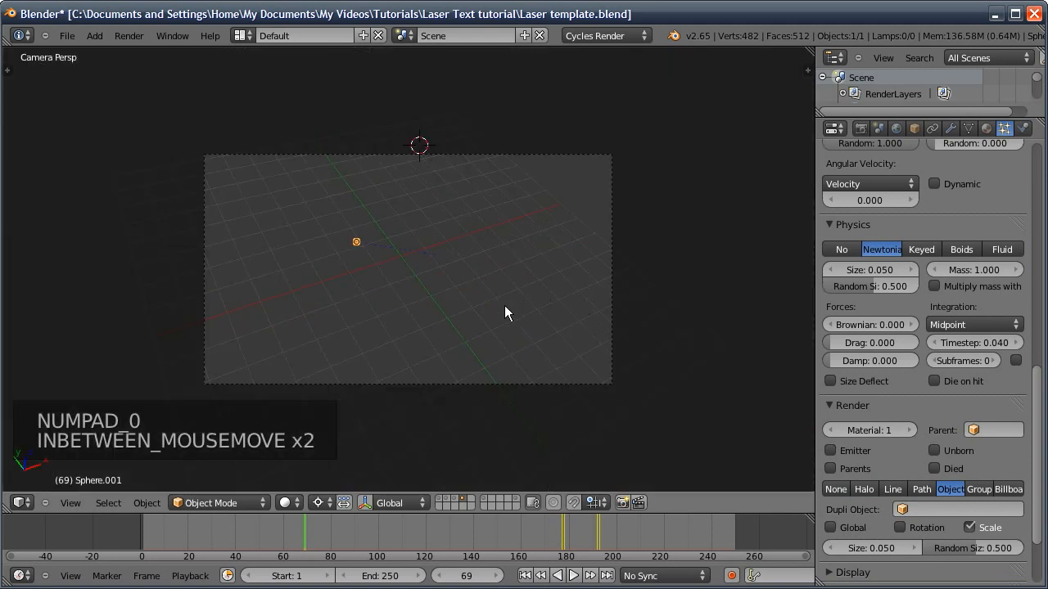
key("KP_7")
middle_click_drag(519, 265, 253, 304, "shift")
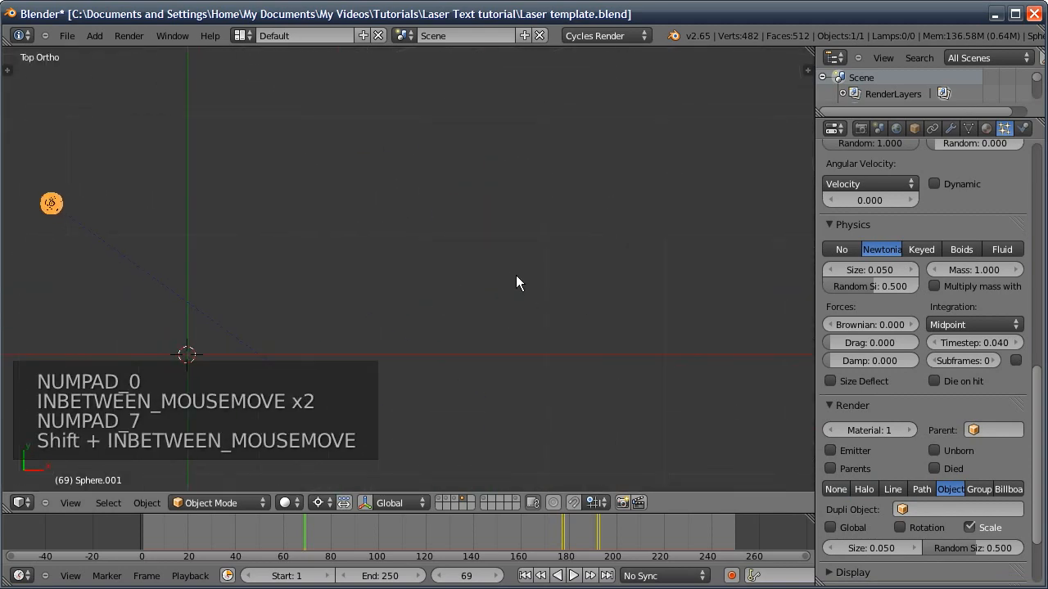
key("shift+a")
mouse_move(516, 273)
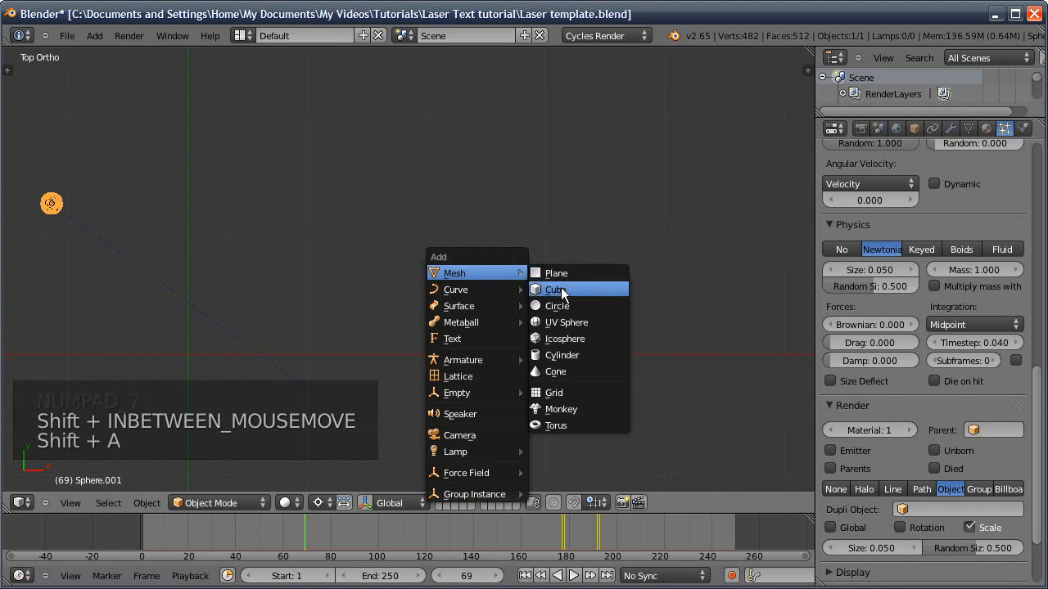
left_click(573, 289)
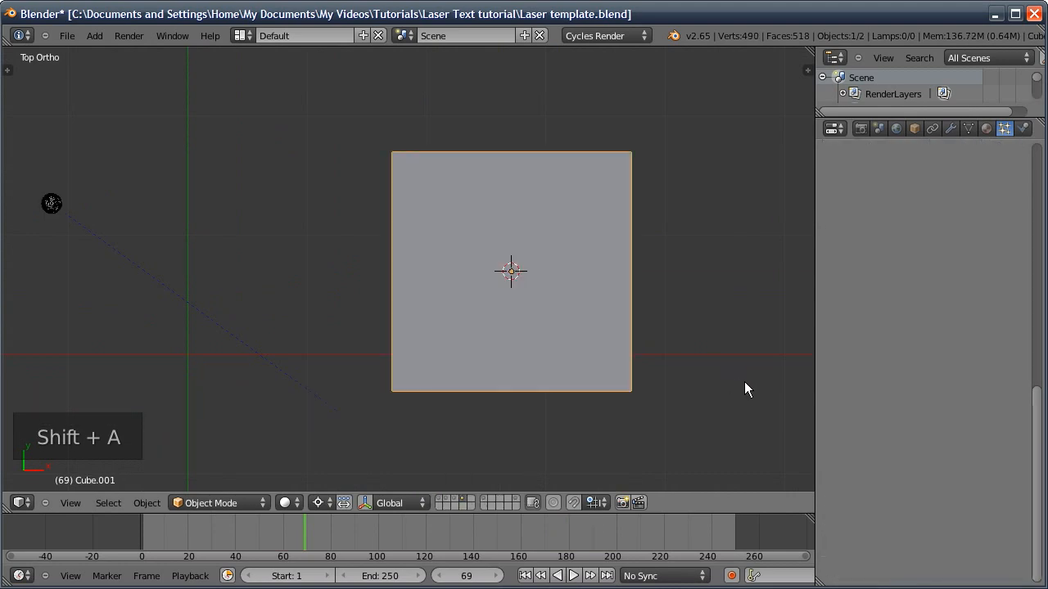
- Scale the cube down in X and Y only, keeping its Z height, to make a thin upright bar
key("s")
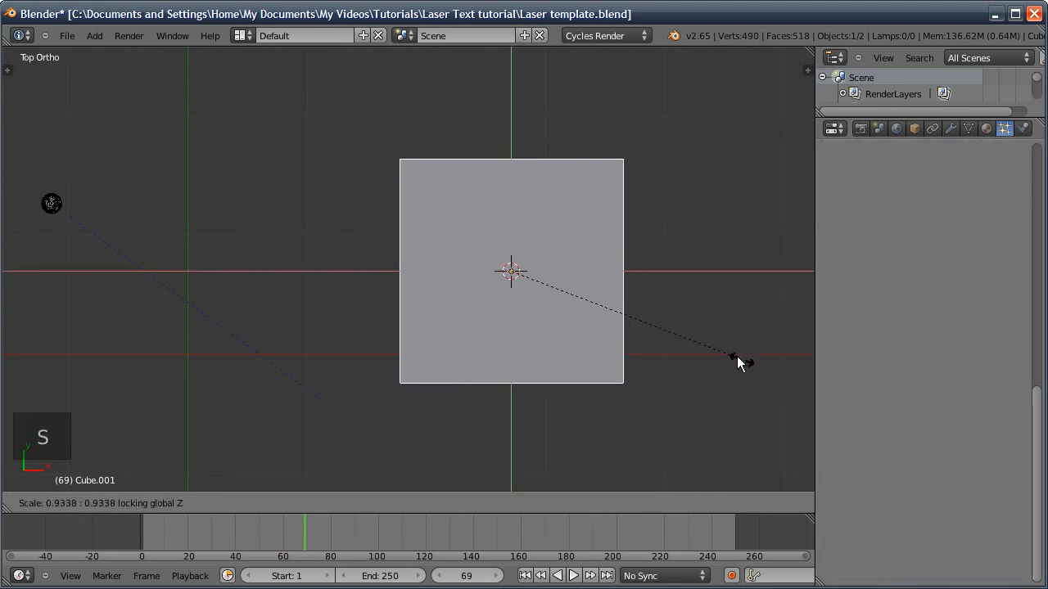
left_click(525, 280)
middle_click_drag(519, 281, 508, 108)
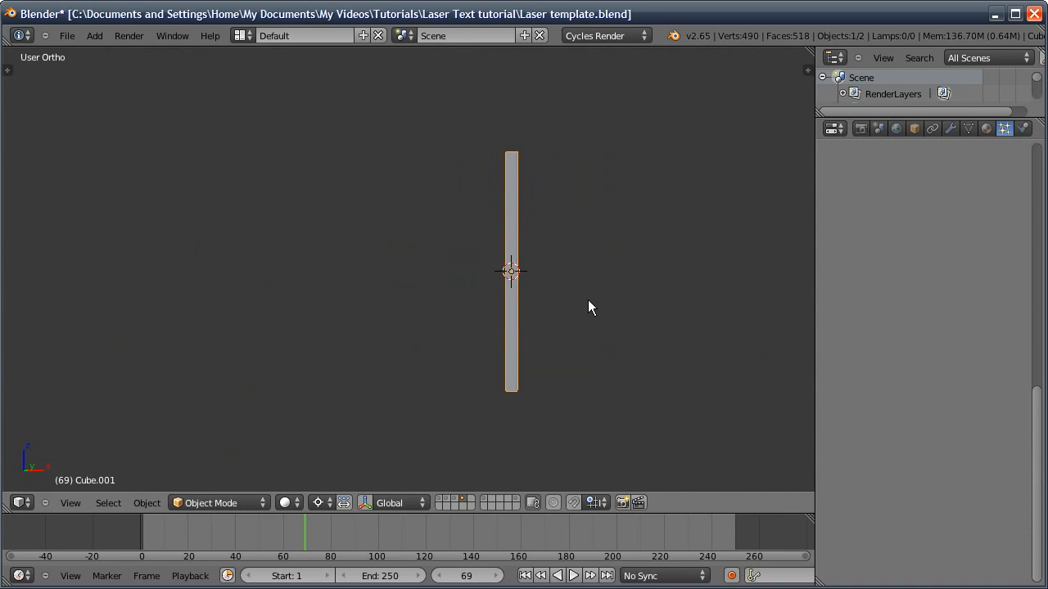
- Apply a level 2 subdivision surface modifier to the thin bar and shade it smooth
key("ctrl+2")
middle_click_drag(453, 157, 424, 282)
middle_click_drag(335, 275, 429, 243)
key("space")
type("shad")
key("Down")
key("Return")
- Cut two evenly spaced horizontal edge loops around the bar in Edit Mode
key("Tab")
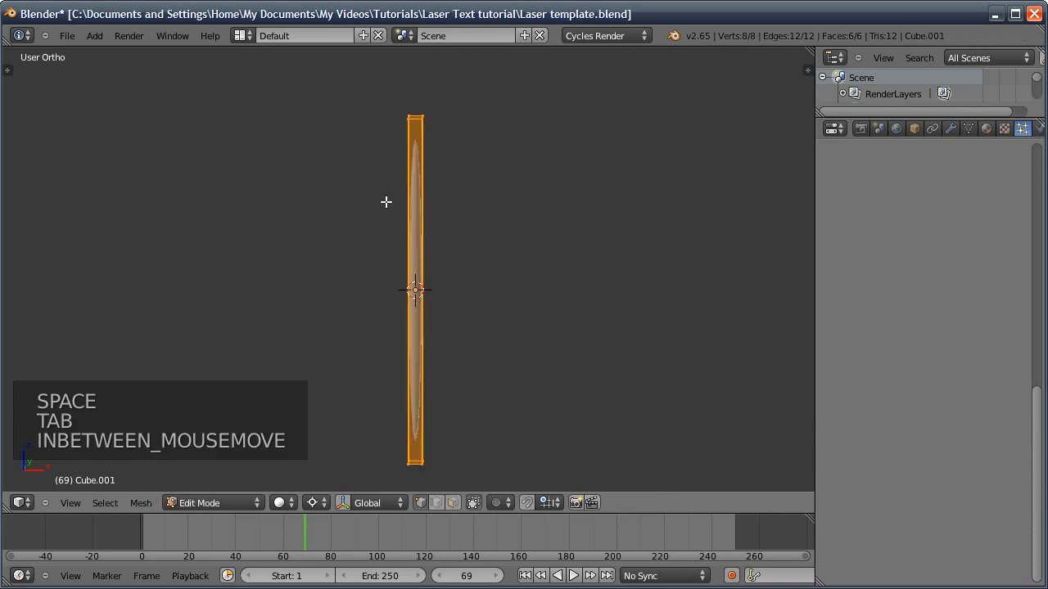
key("a")
key("ctrl+r")
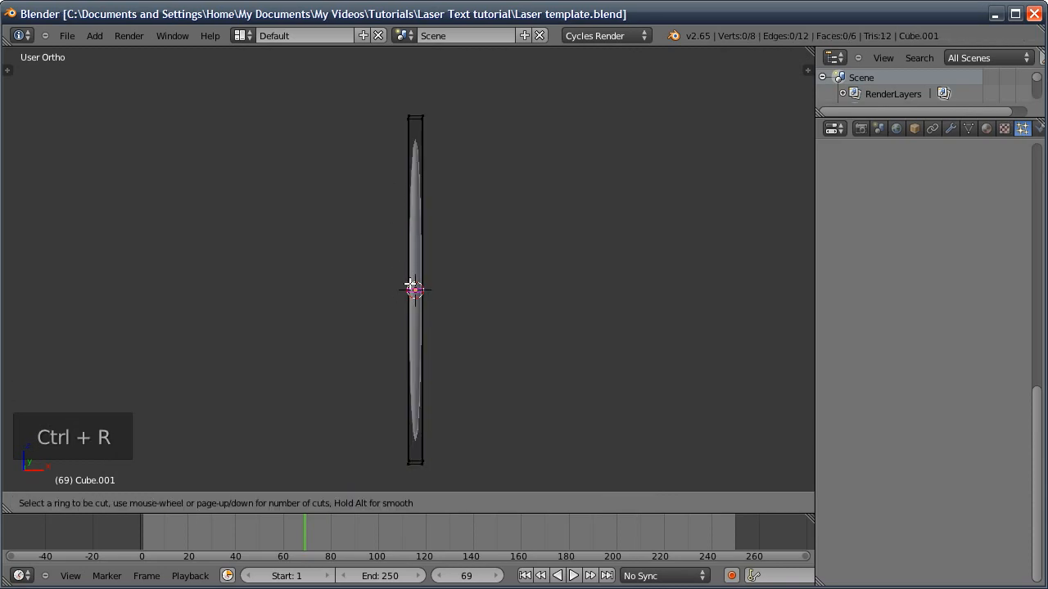
scroll(416, 289, "up", 1)
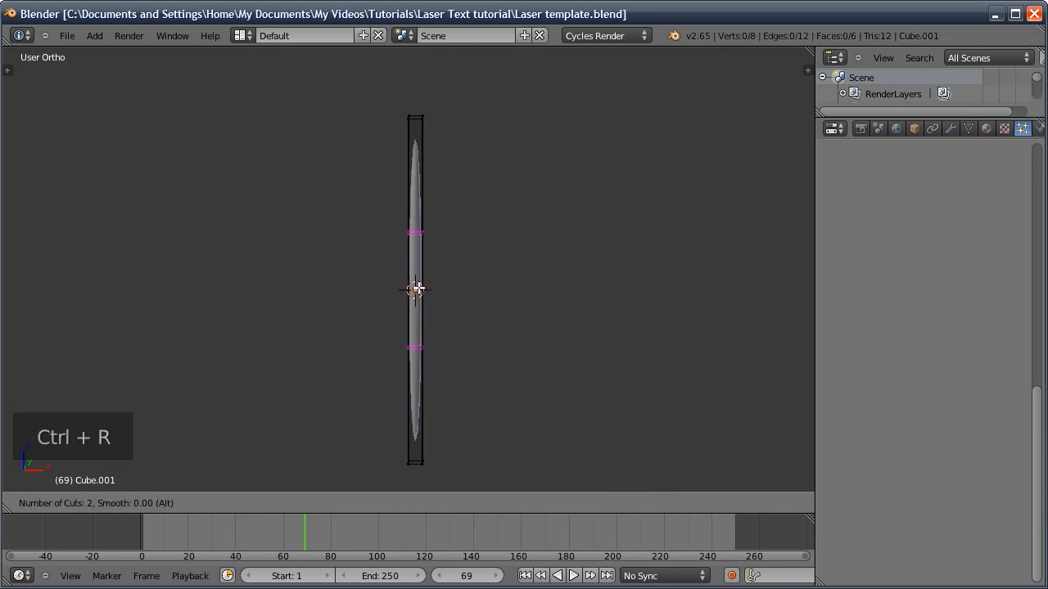
left_click(416, 285)
right_click(417, 283)
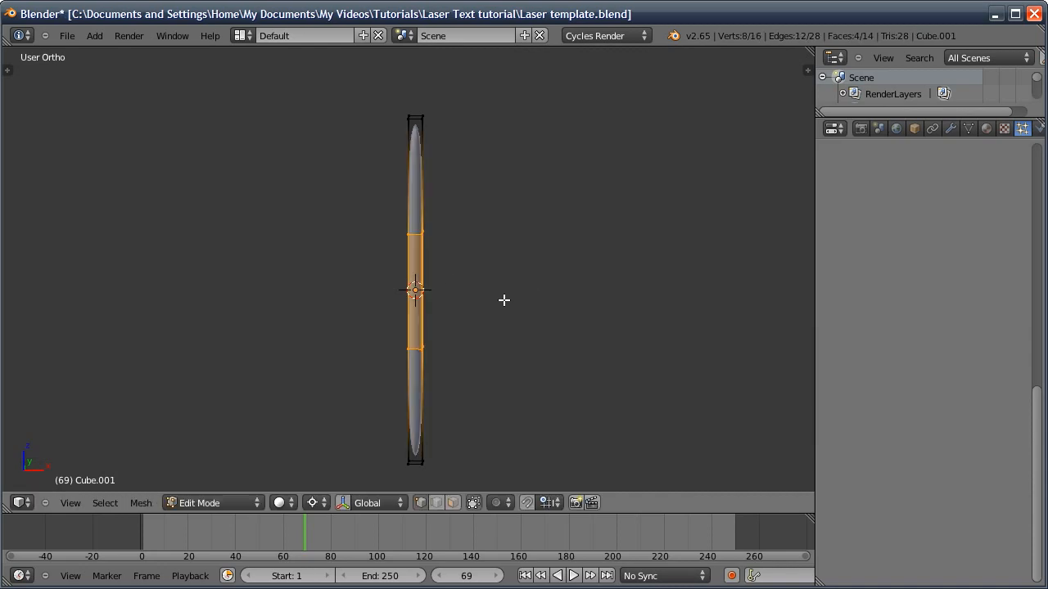
- Scale the two edge loops apart along Z towards the bar's ends and return to Object Mode
key("s")
key("z")
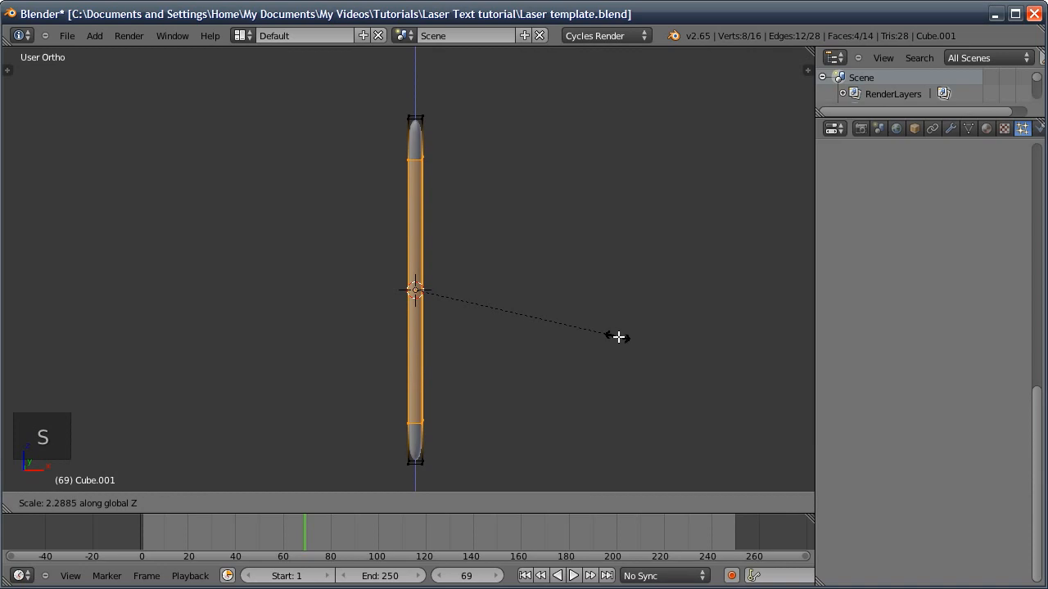
left_click(608, 332)
key("Tab")
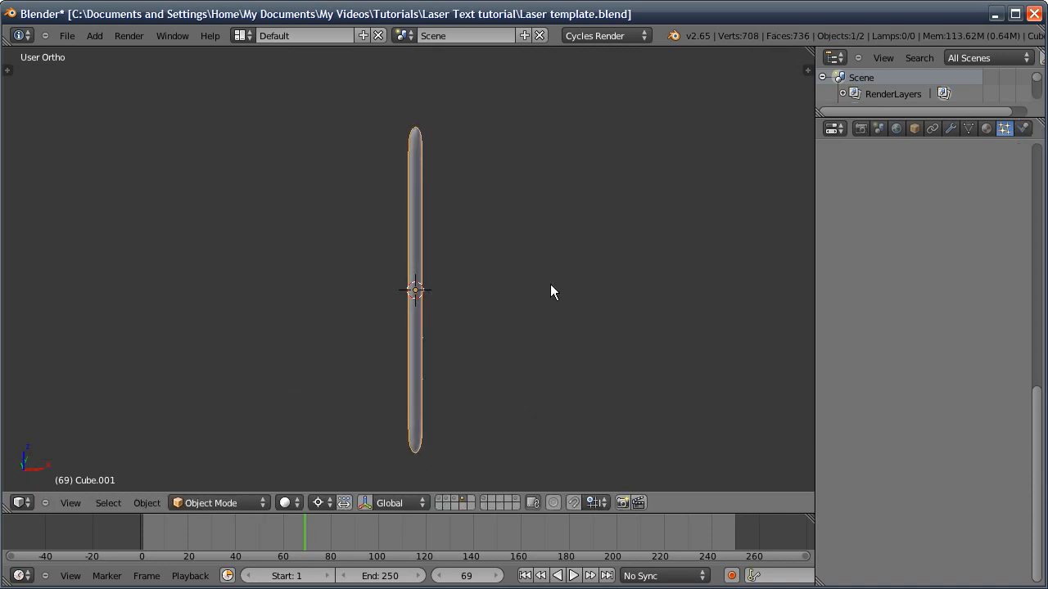
- Create a new material on the bar and make its surface an Emission shader
left_click(983, 131)
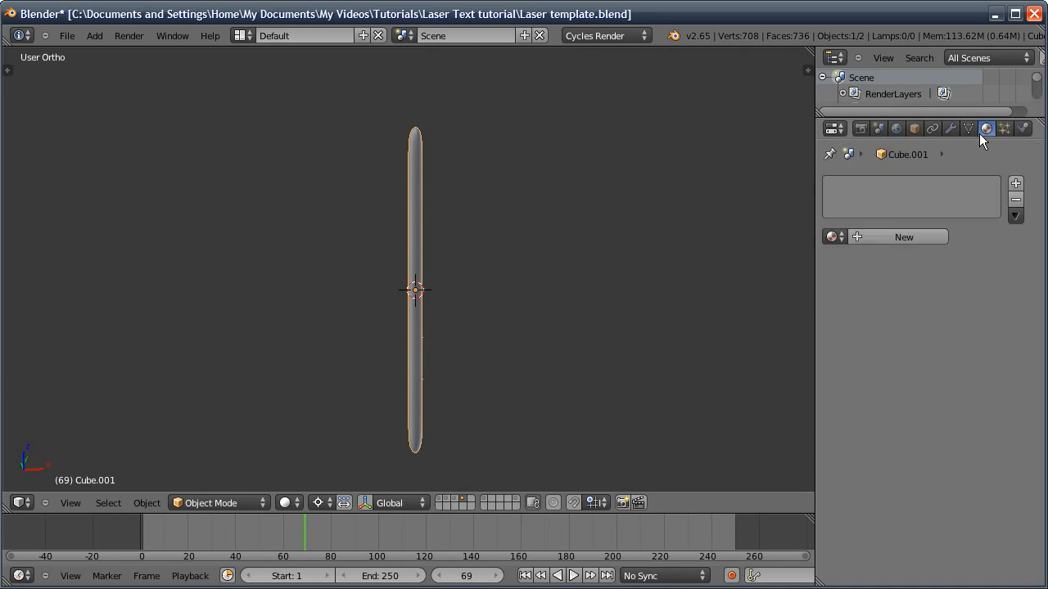
left_click(879, 239)
left_click(914, 286)
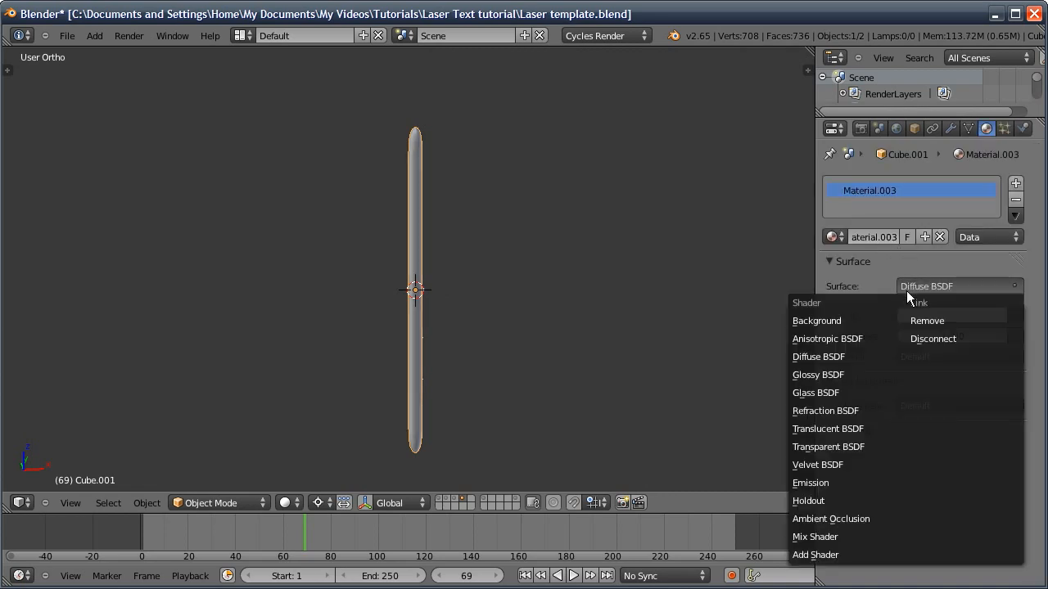
left_click(819, 483)
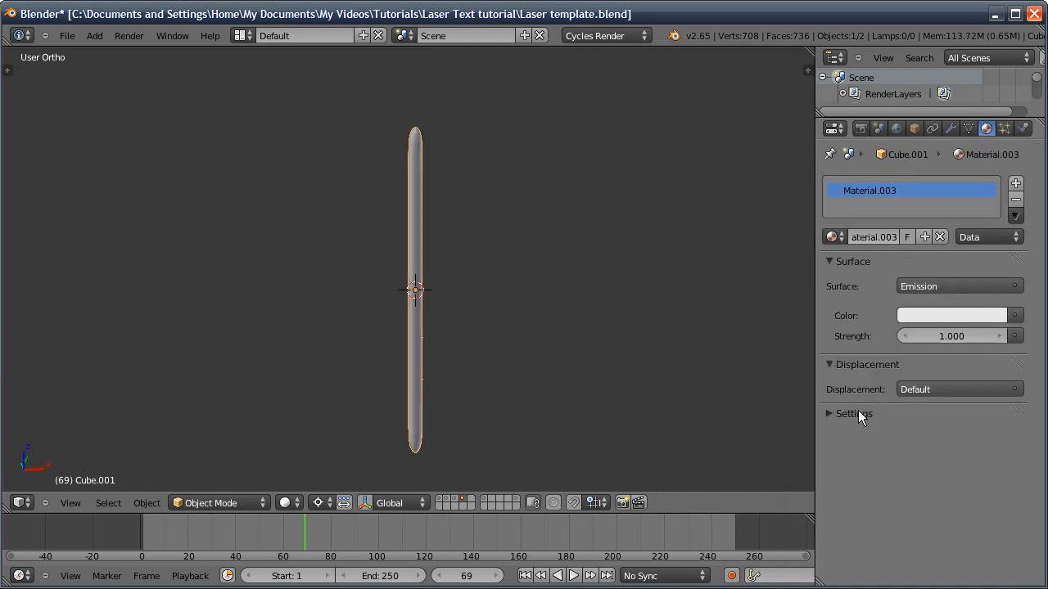
- Give the bar's emission an orange colour (R 0.800, G 0.395, B 0.000) and a strength of 10
left_click(912, 315)
left_click(888, 197)
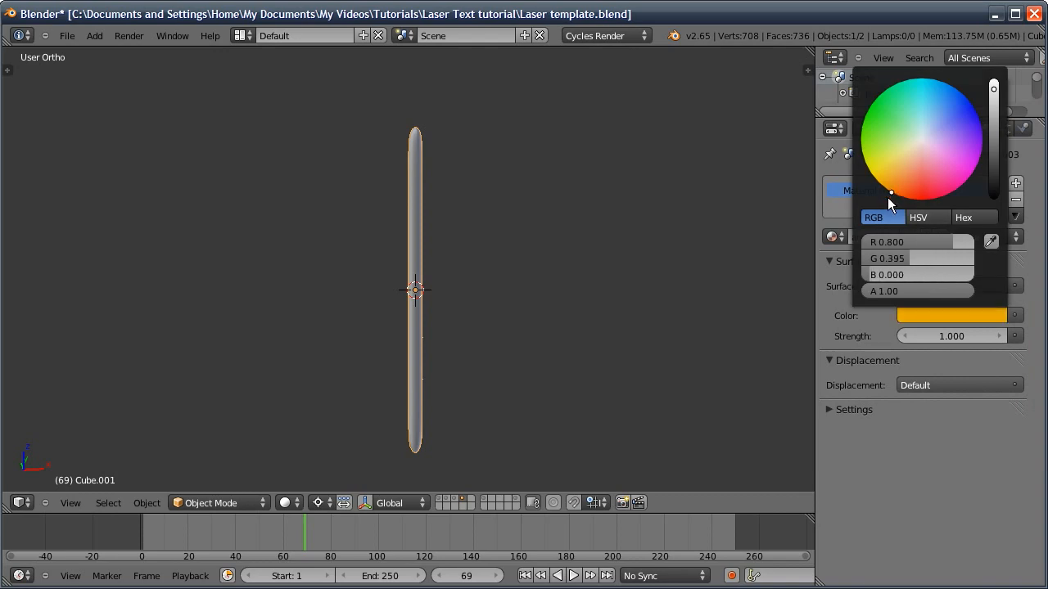
left_click(947, 336)
type("10")
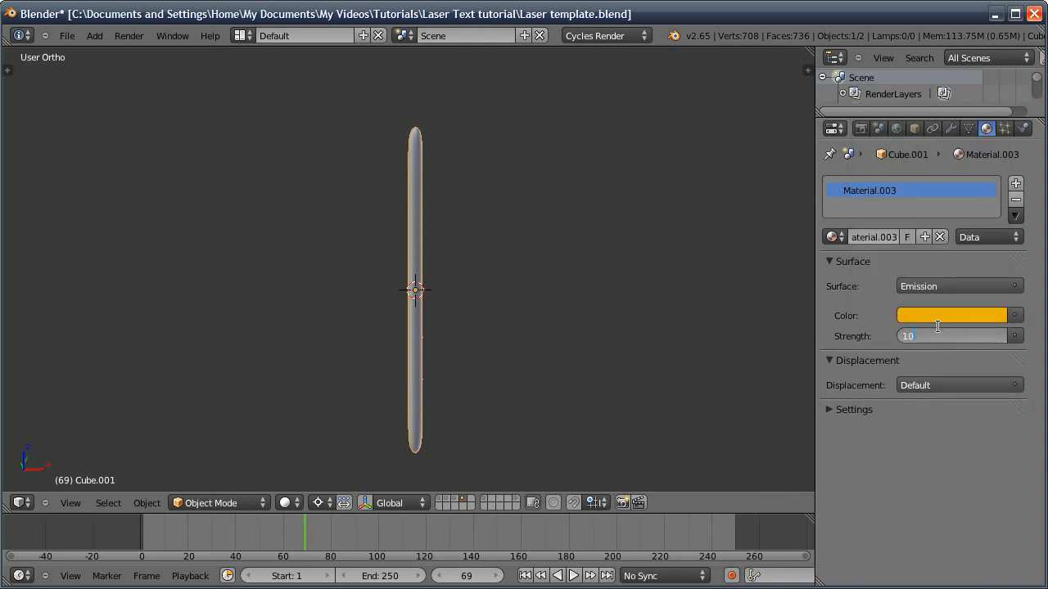
- Set the emission strength of the spark object's orange material to 10
key("Return")
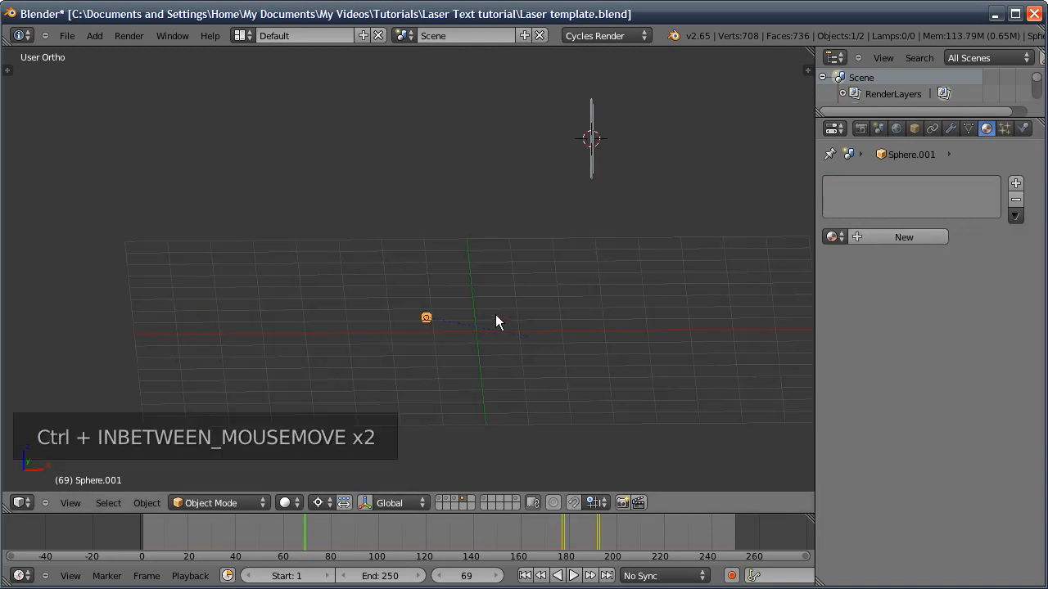
- Assign Cube.001 as the object rendered by the particle system of the small sphere emitter
middle_click_drag(494, 316, 518, 289, "ctrl")
left_click(1023, 129)
middle_click_drag(646, 159, 669, 217, "shift")
right_click(644, 160)
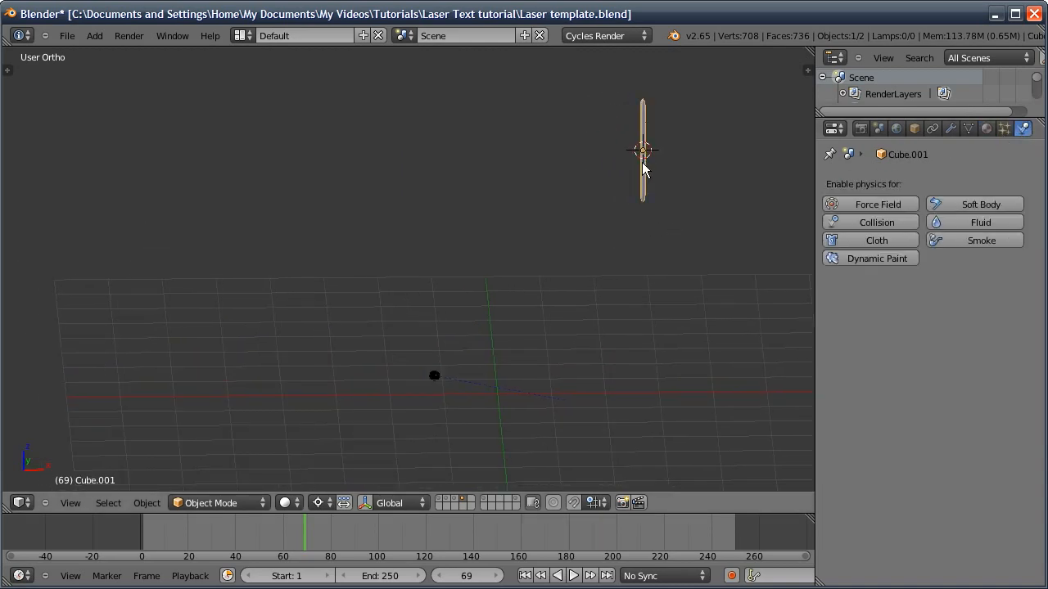
right_click(435, 377)
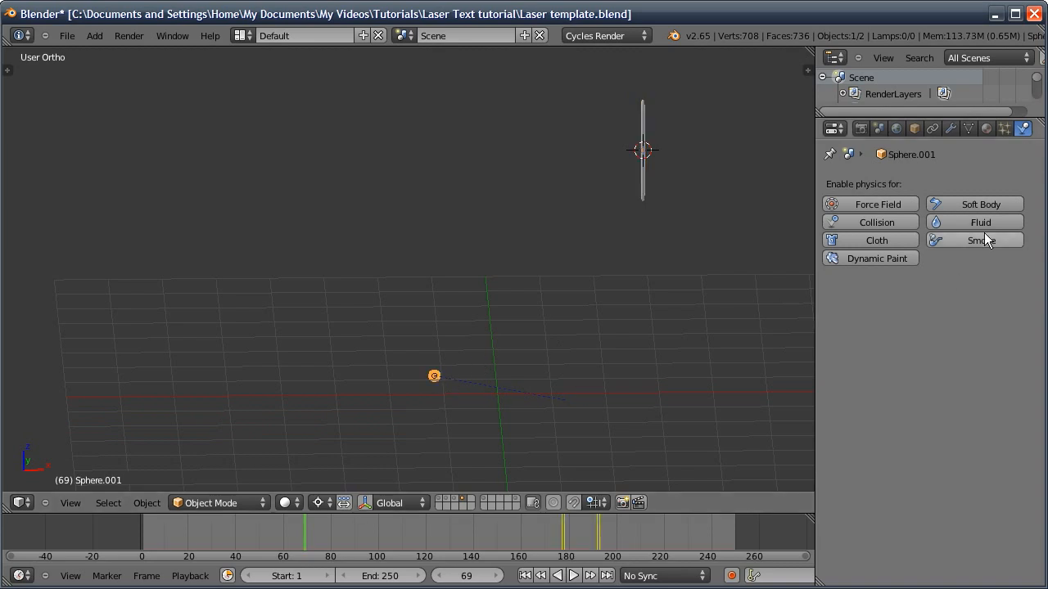
left_click(1004, 129)
scroll(982, 344, "down", 4)
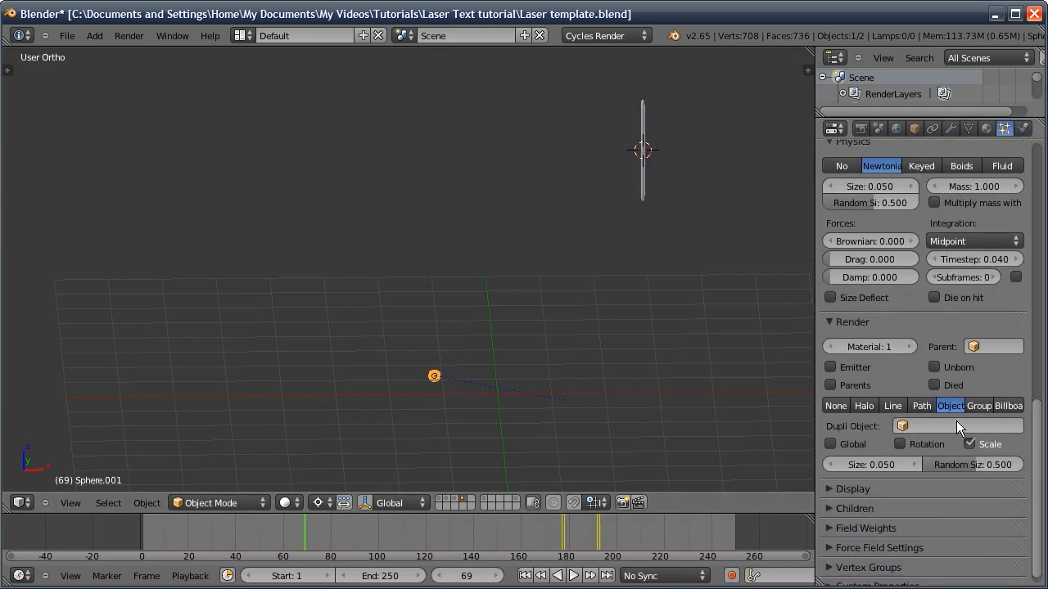
left_click(936, 425)
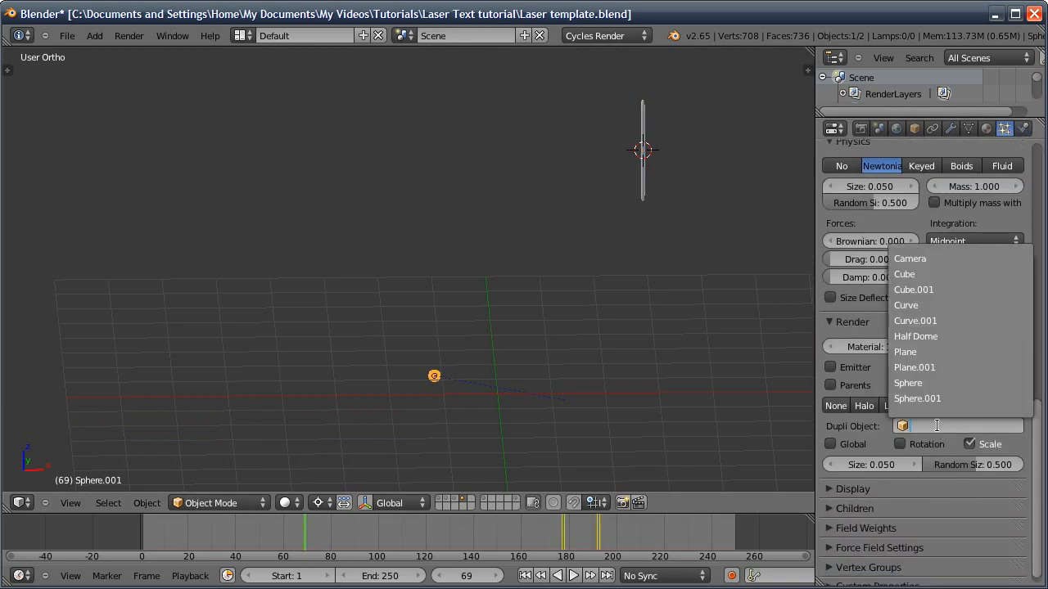
left_click(915, 290)
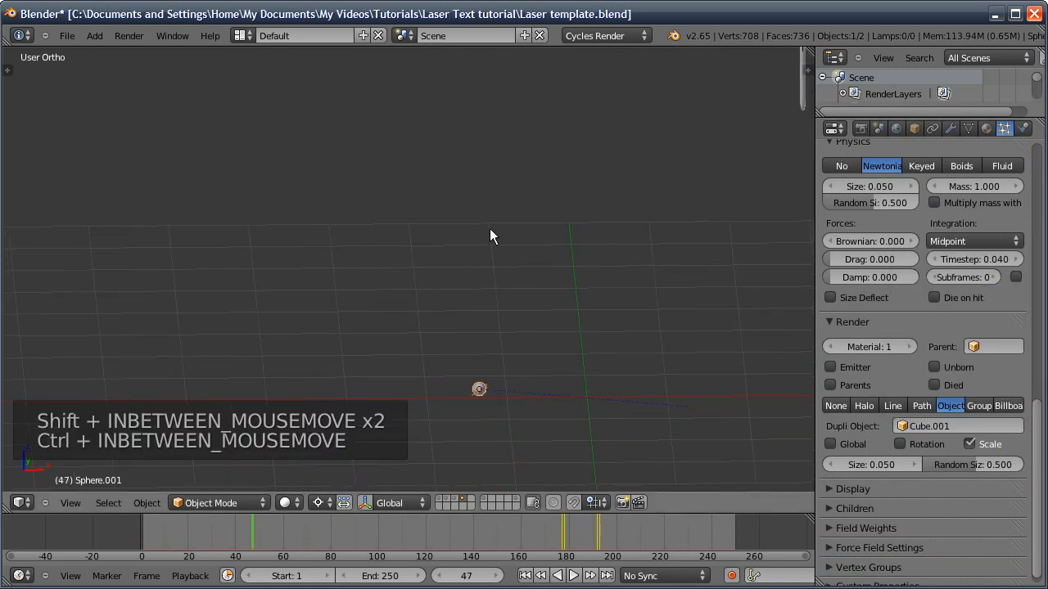
- Snap the 3D cursor to the bottom end vertices of the spark mesh Cube.001
key("KP_1")
middle_click_drag(645, 215, 549, 311, "shift")
middle_click_drag(537, 249, 518, 324, "ctrl")
right_click(567, 253)
key("Tab")
middle_click_drag(510, 401, 457, 167, "shift")
key("a")
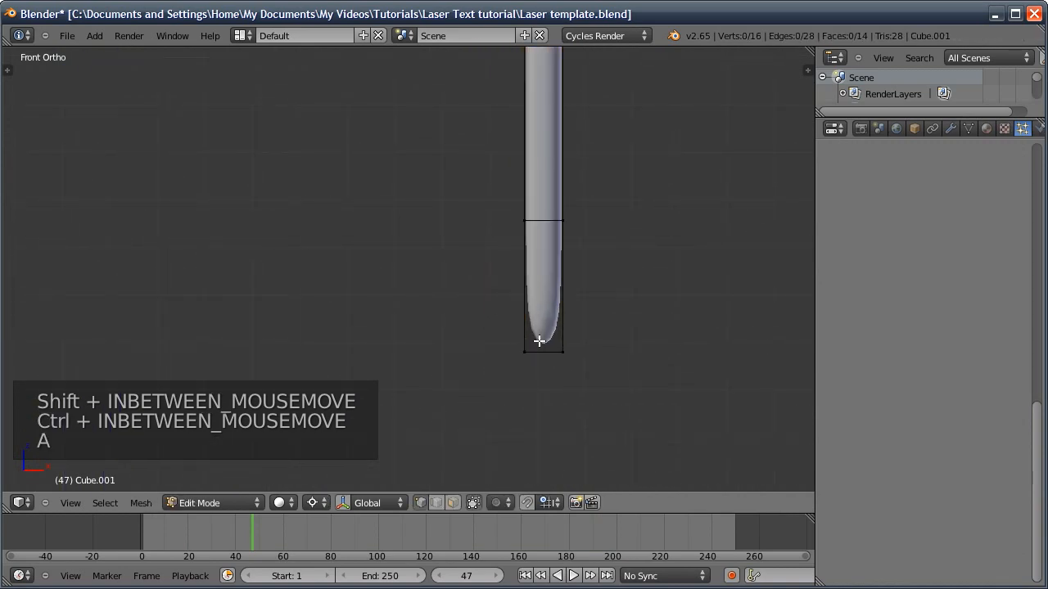
key("z")
key("b")
key("b")
left_click_drag(591, 328, 506, 382)
key("shift+s")
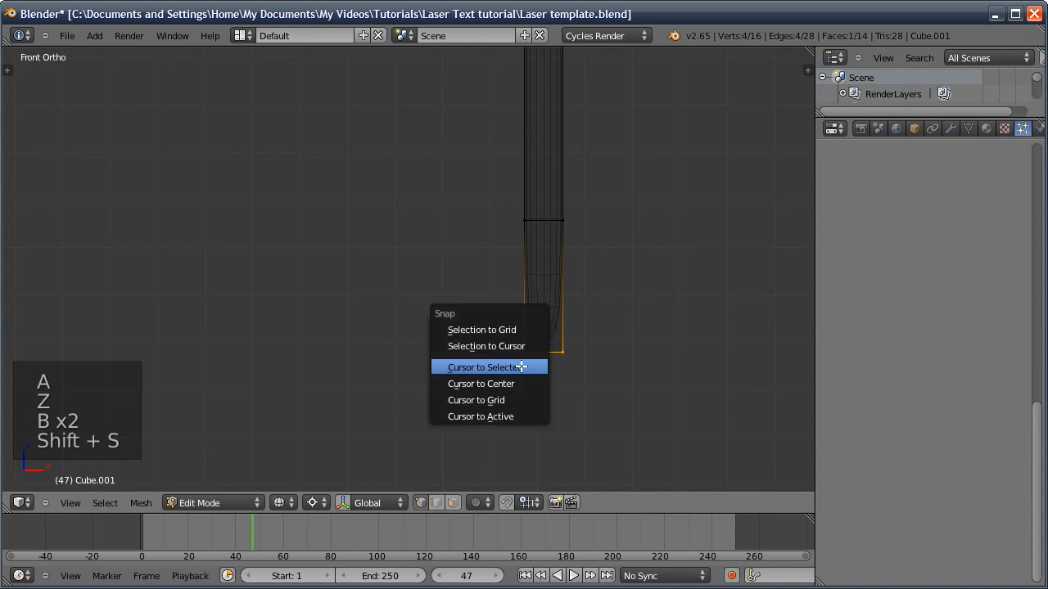
left_click(512, 368)
key("Tab")
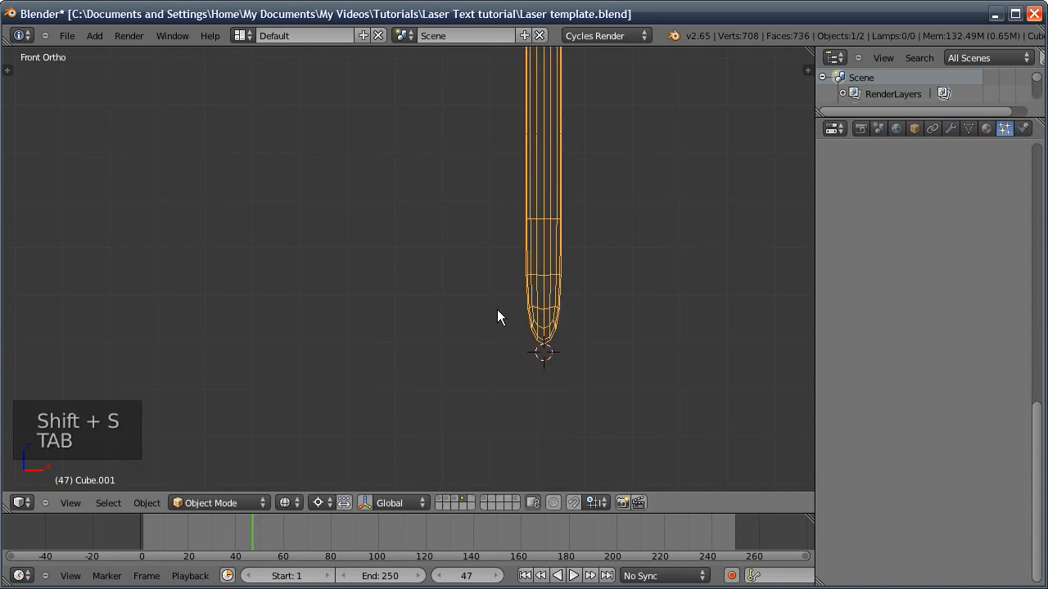
- Set the origin of the spark object to the 3D cursor at its lower tip
key("t")
left_click(46, 147)
left_click(48, 150)
scroll(600, 311, "down", 3)
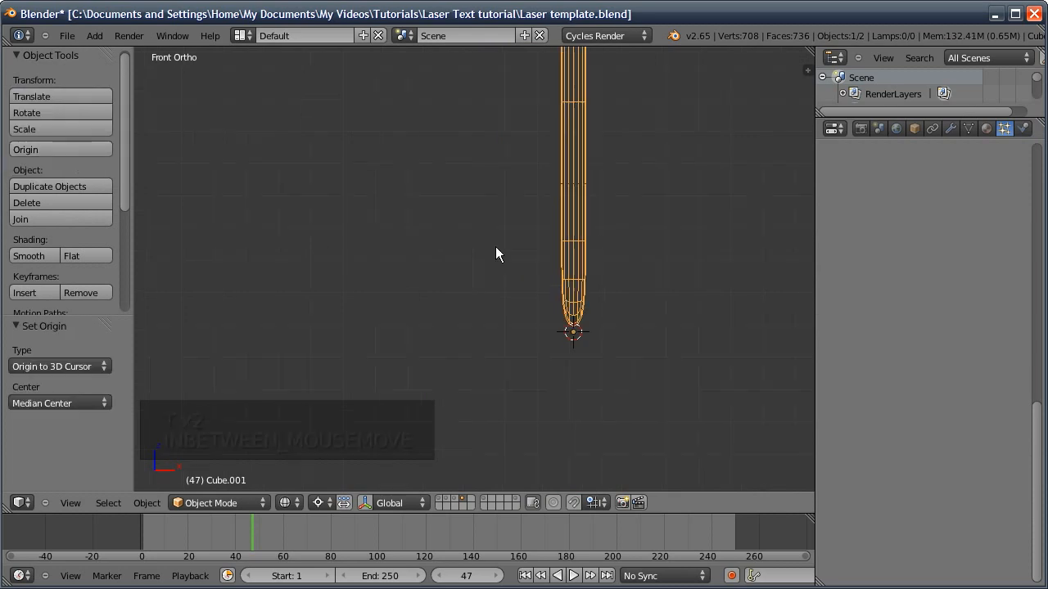
key("t")
- Increase the particle size on the sphere emitter to 0.282 and play the animation from frame 1
middle_click_drag(585, 183, 508, 134, "ctrl")
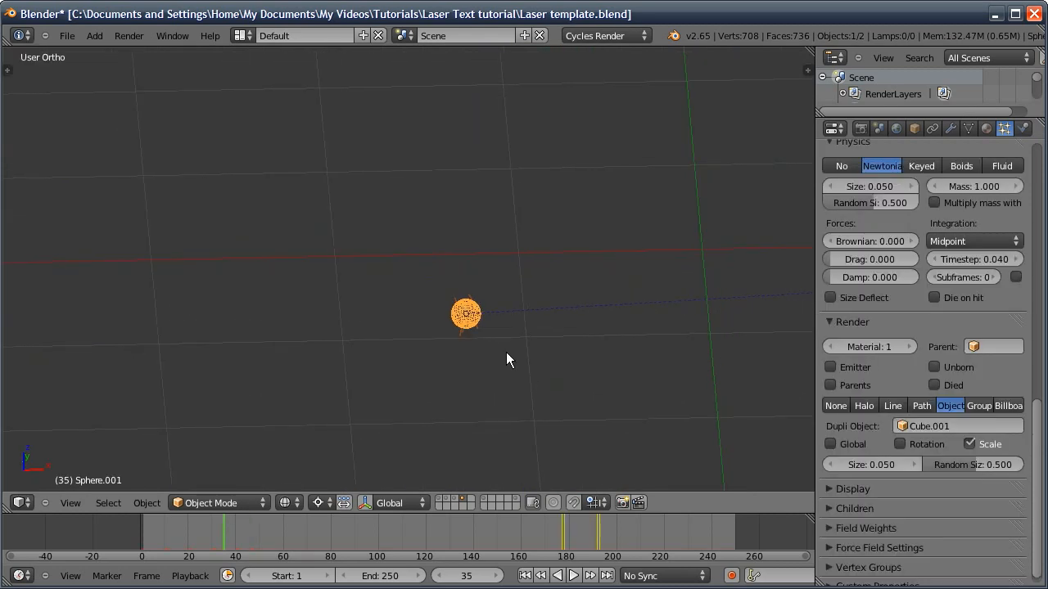
left_click_drag(867, 465, 883, 467)
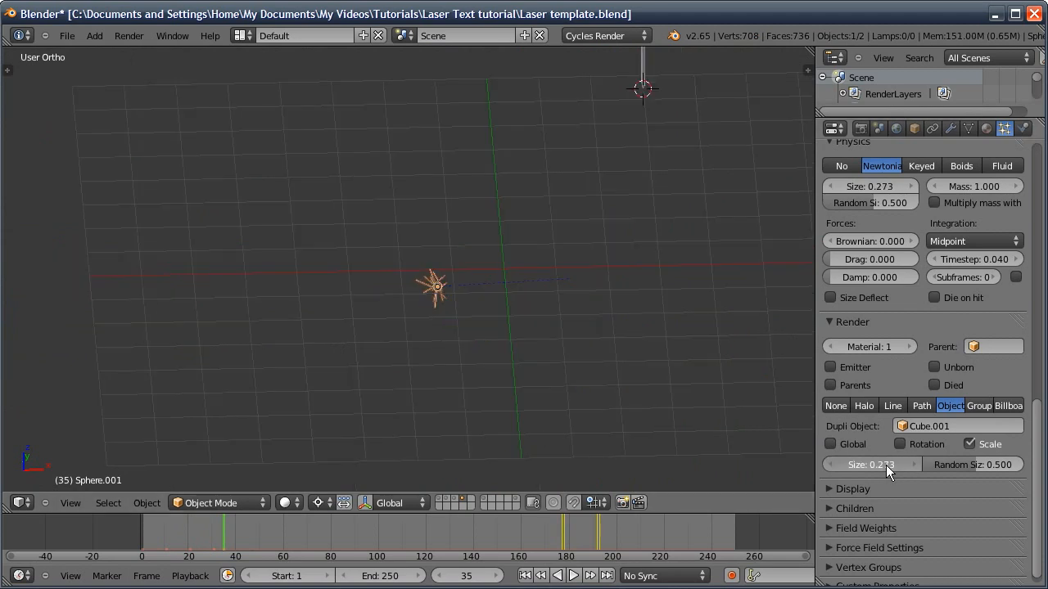
left_click_drag(886, 465, 886, 462)
left_click(525, 576)
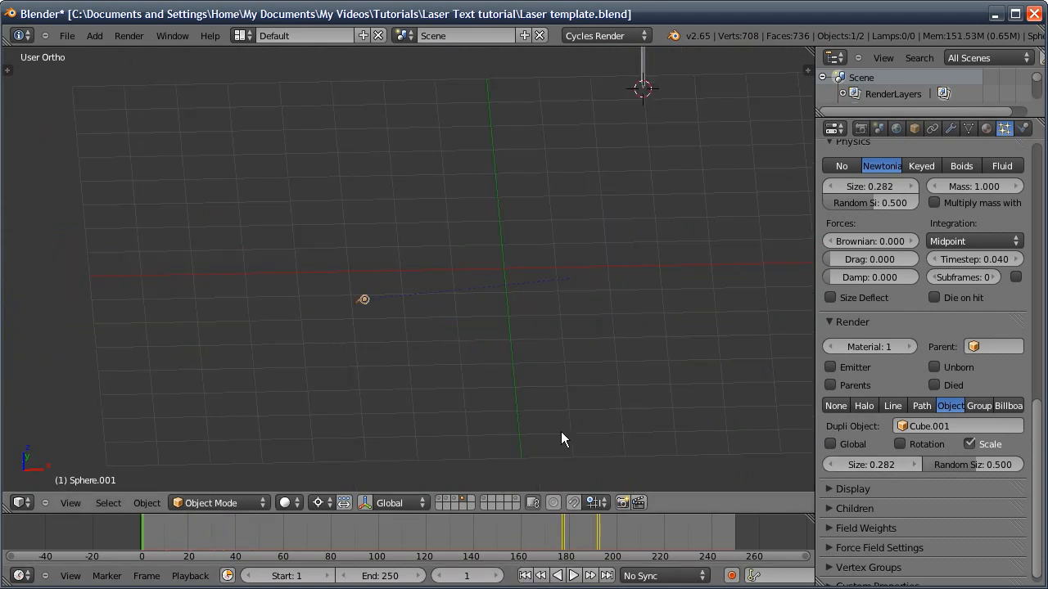
key("alt+a")
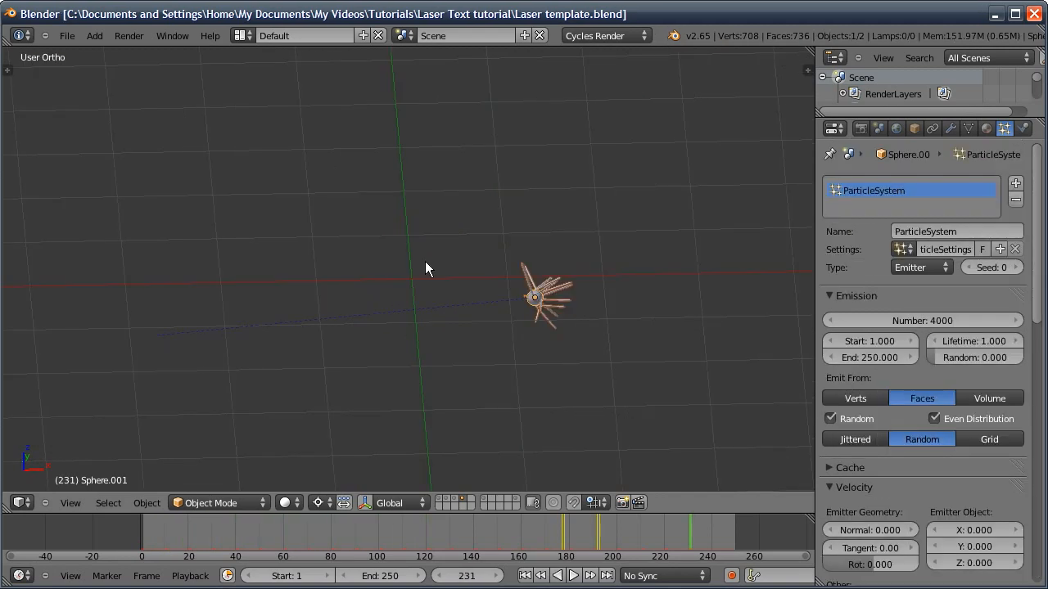
- Duplicate the long laser beam cube in place and move the copy to layer 5
left_click(452, 500)
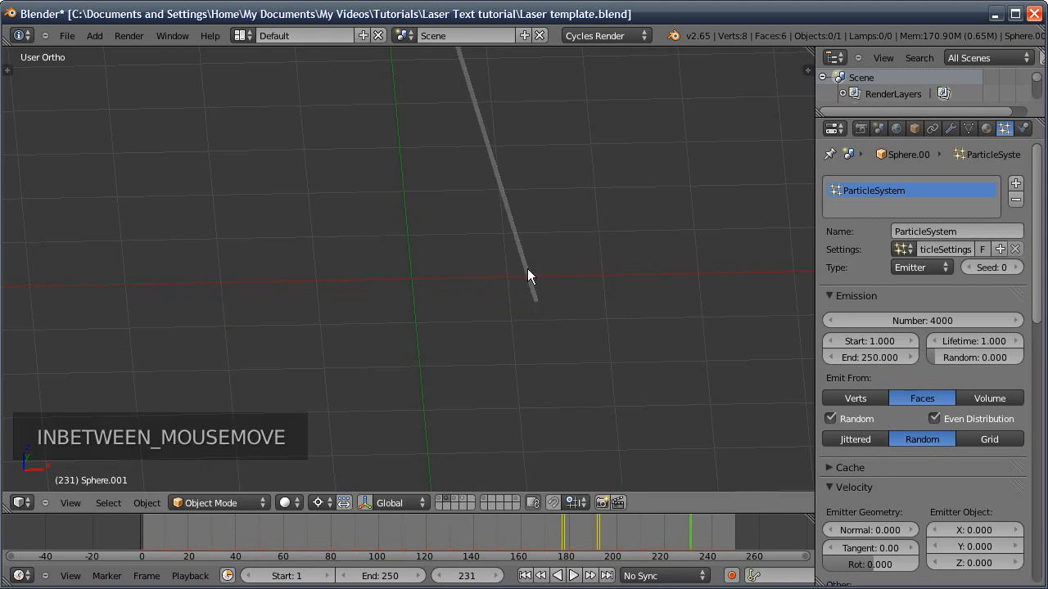
right_click(524, 259)
scroll(505, 210, "down", 3)
middle_click_drag(488, 184, 500, 308, "shift")
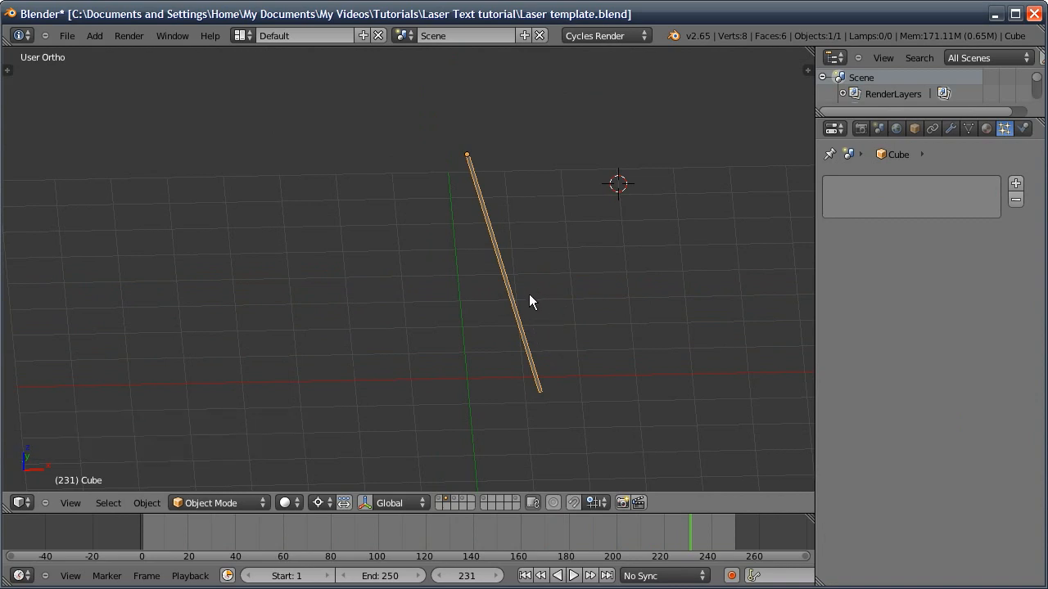
key("shift+d")
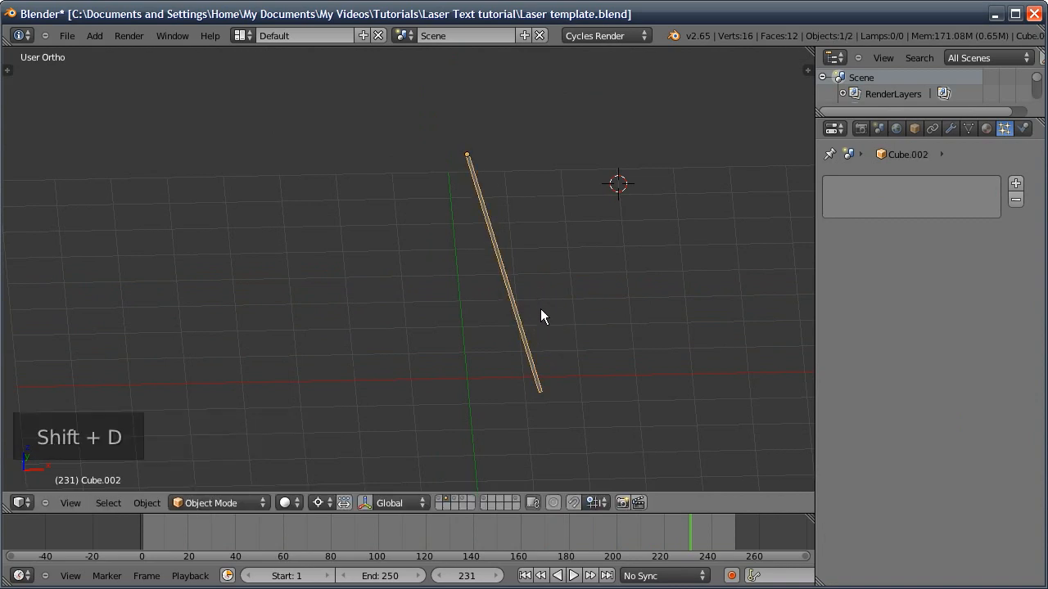
key("m")
key("5")
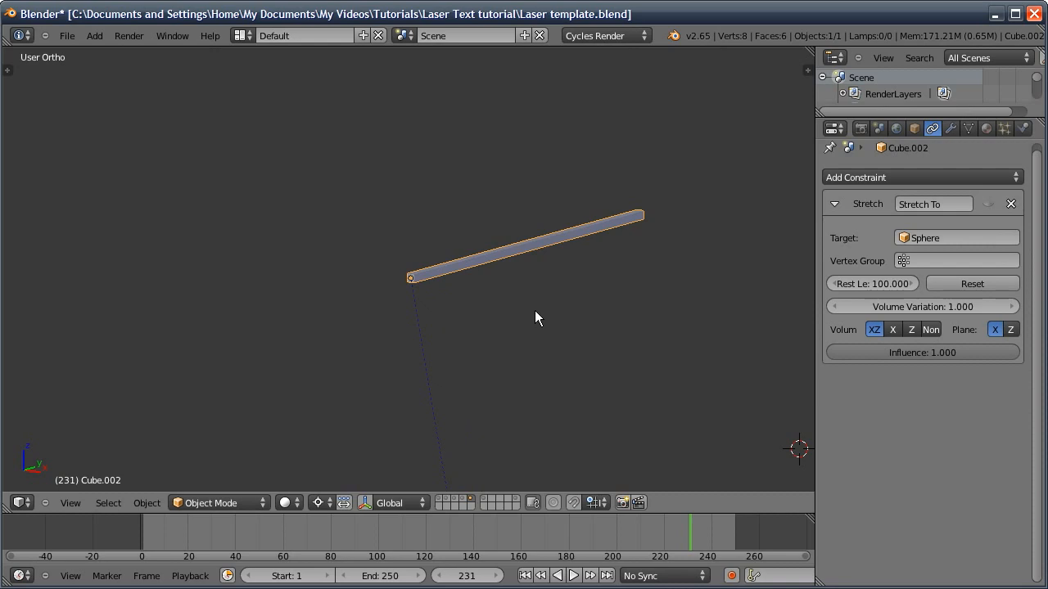
- Give the duplicated beam a new Diffuse BSDF material with a pure white color
left_click(986, 129)
left_click(887, 236)
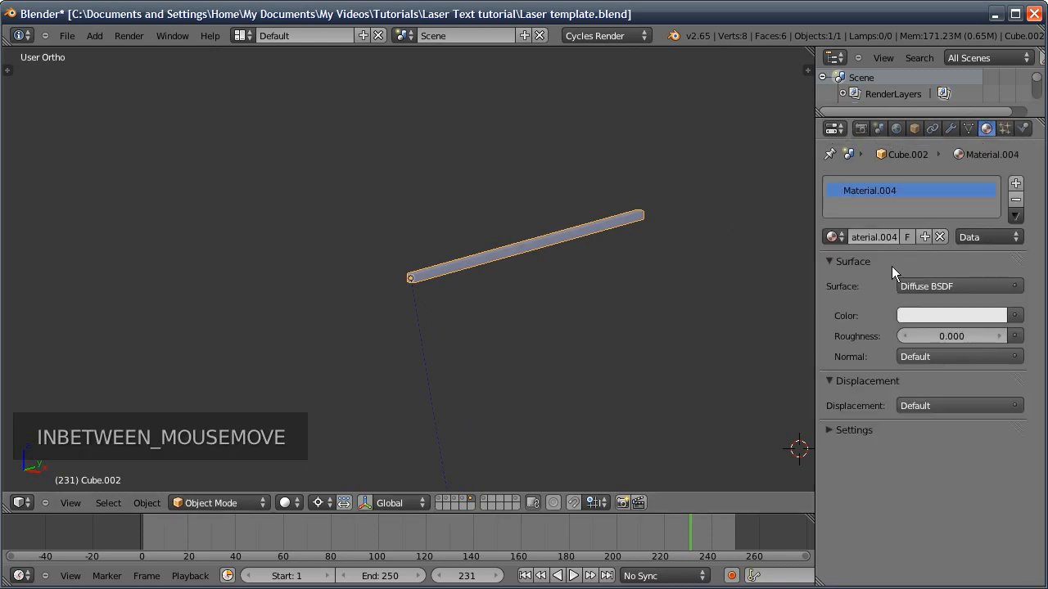
left_click(930, 317)
left_click(994, 82)
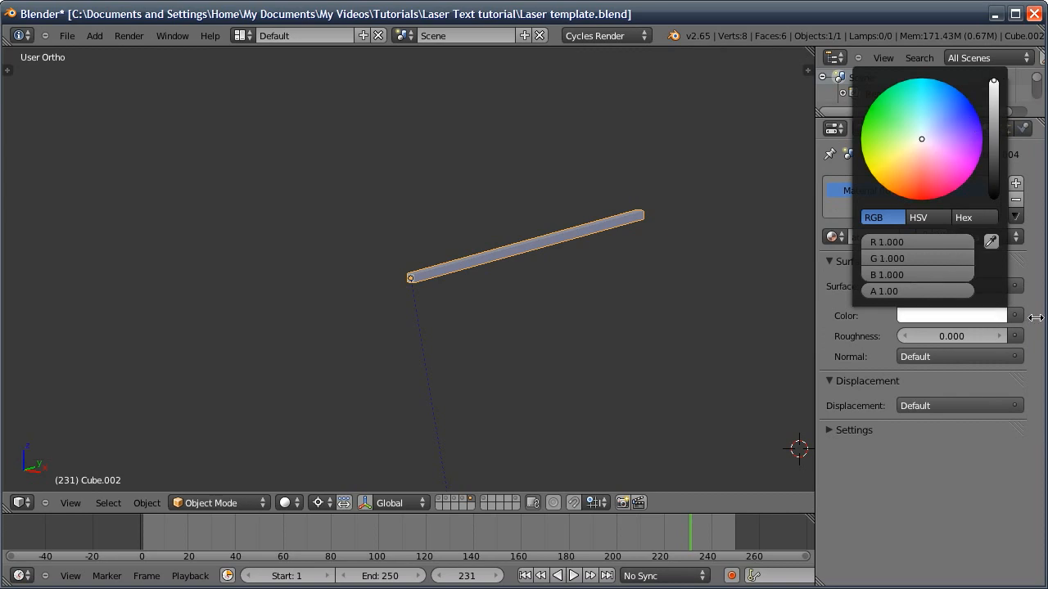
- Duplicate the beam's entire mesh in place in Edit Mode
middle_click_drag(567, 283, 516, 282)
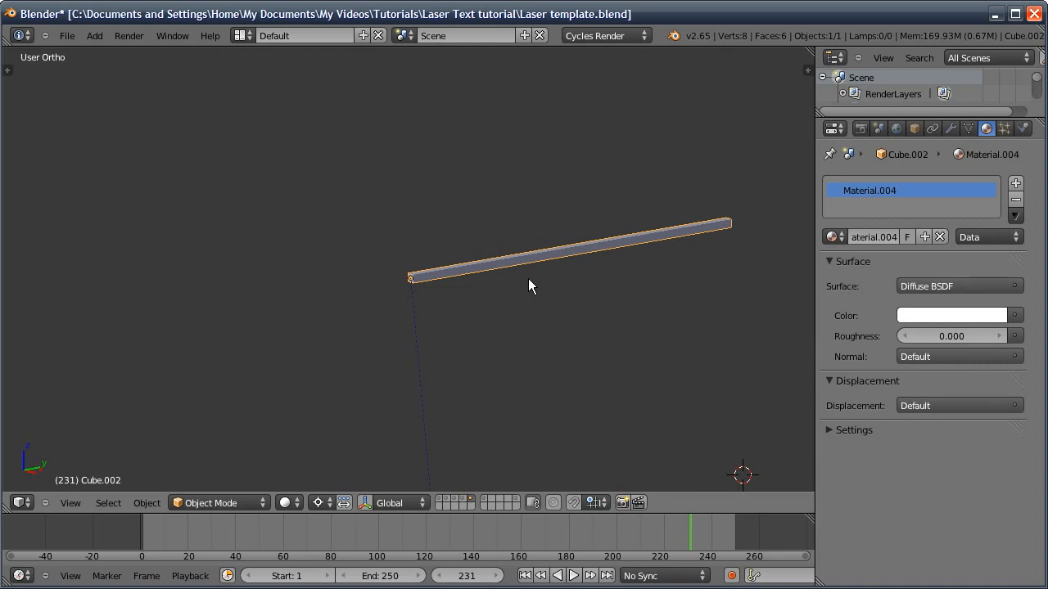
middle_click_drag(528, 278, 465, 265)
key("Tab")
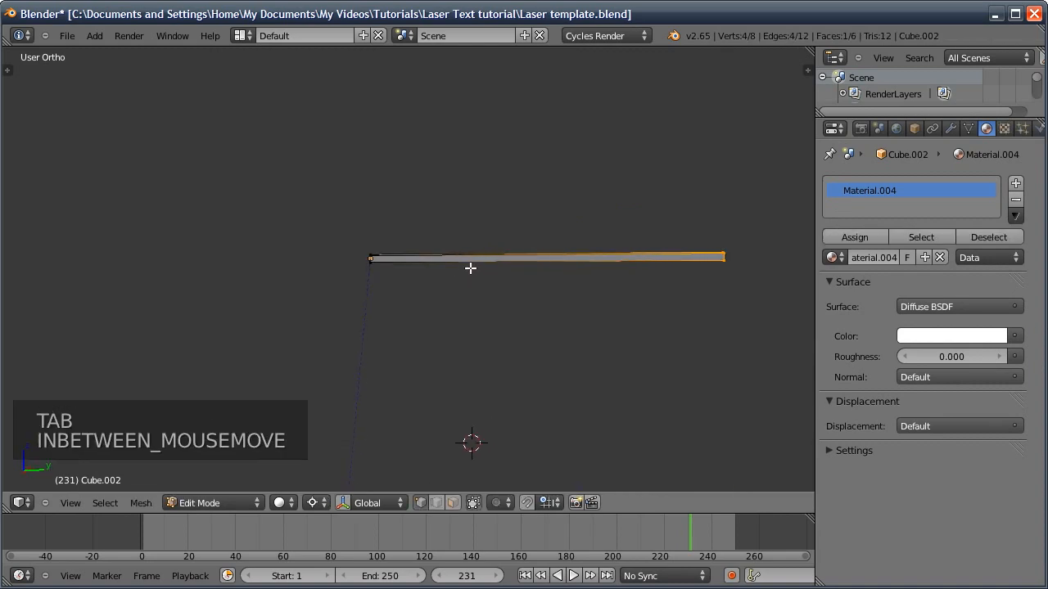
key("a")
key("a")
key("shift+d")
right_click(528, 295)
key("s")
key("y")
right_click(491, 300)
- Change the pivot point and scale the duplicated mesh shorter along the Y axis
left_click(317, 502)
left_click(321, 442)
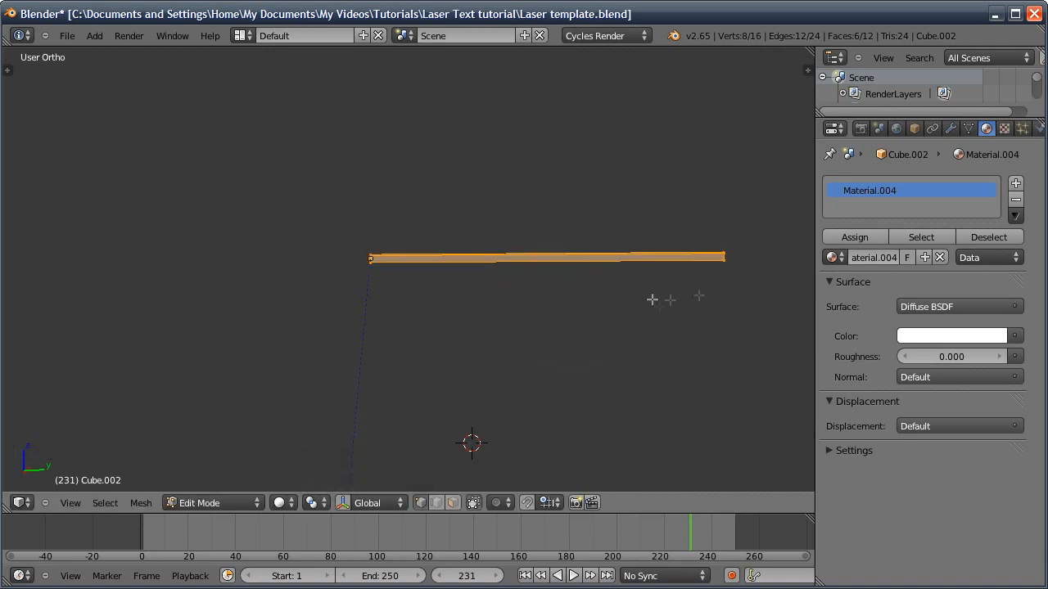
key("s")
key("y")
left_click(667, 327)
- Thicken the shortened duplicate by scaling it about 3 times on all axes except Y
key("alt+s")
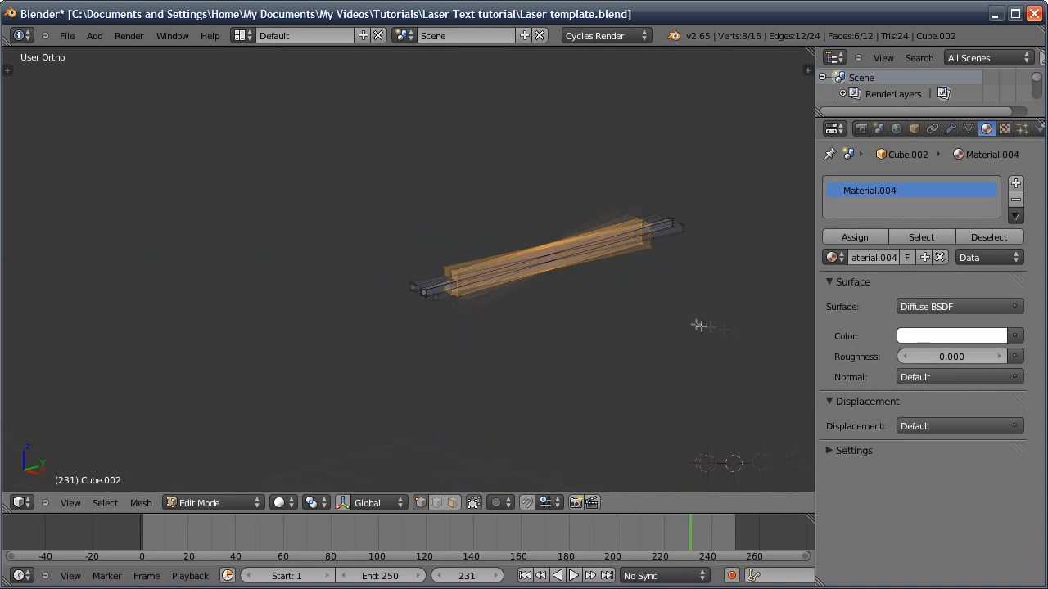
key("ctrl+z")
key("s")
key("shift+y")
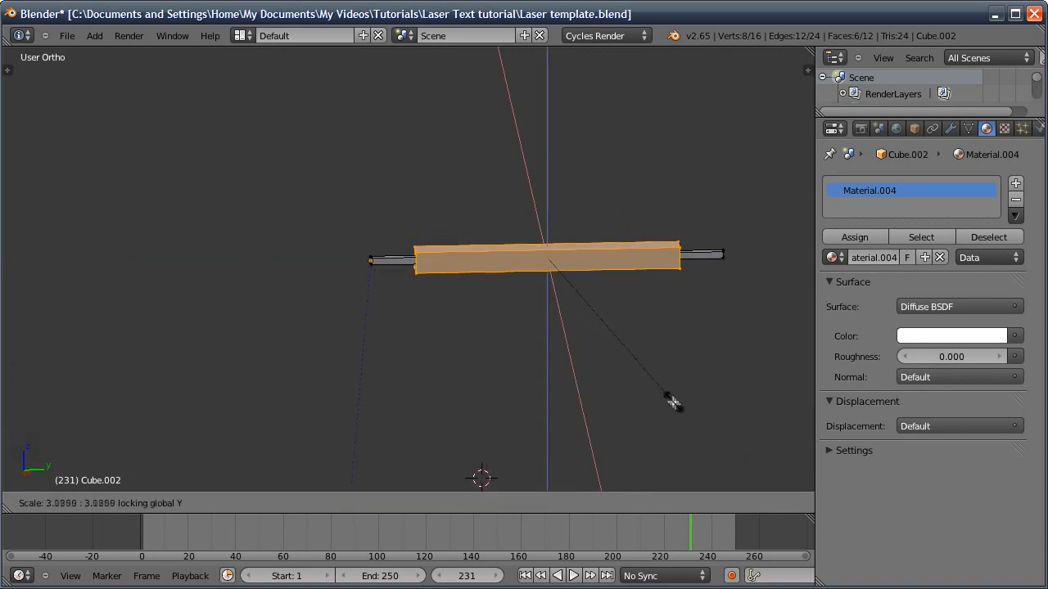
left_click(673, 401)
- Taper the thick block by scaling up its end nearest the object origin along the Z axis
key("KP_3")
key("a")
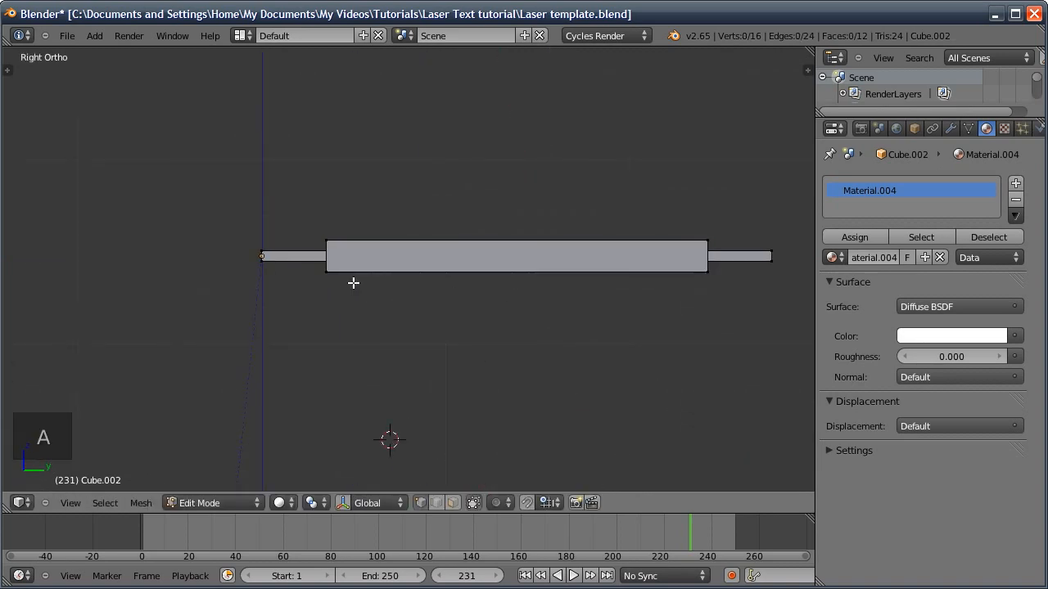
key("z")
key("b")
left_click_drag(318, 232, 335, 324)
key("s")
key("z")
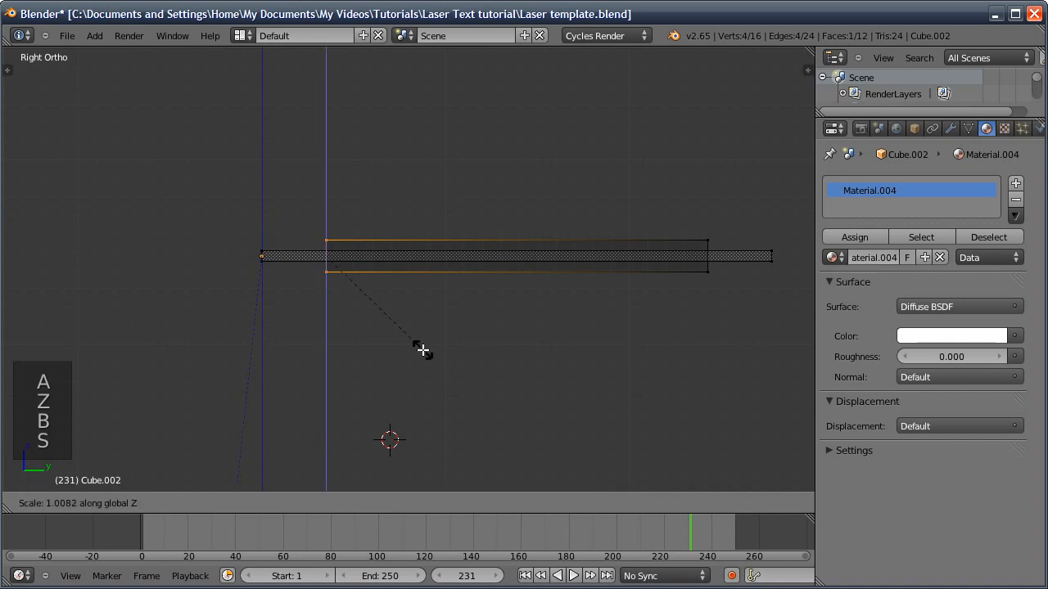
left_click(446, 272)
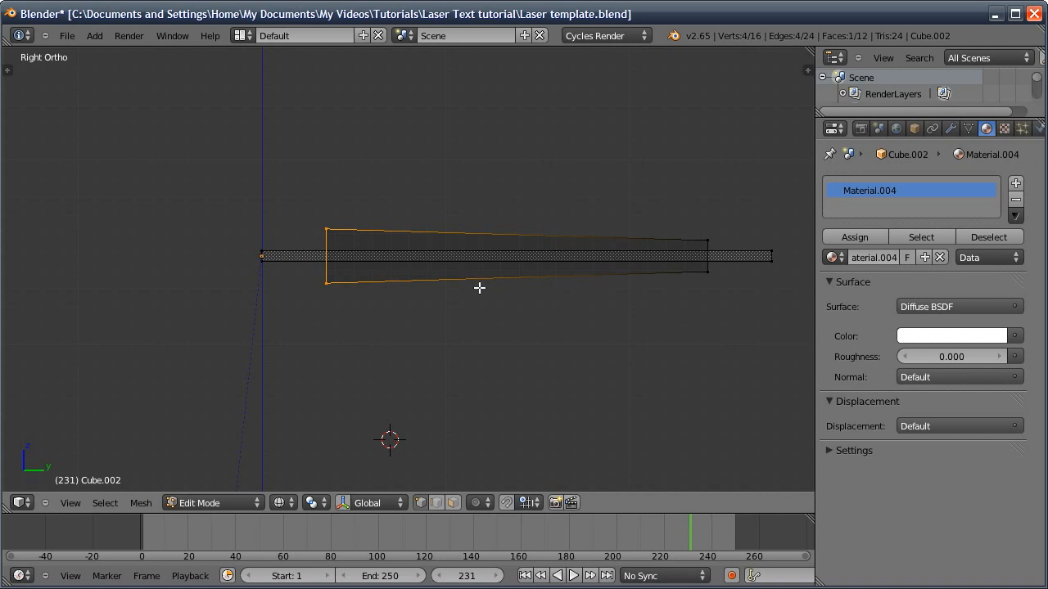
- Add an edge loop close to each end of the tapered block
key("ctrl+r")
left_click(451, 235)
left_click(290, 253)
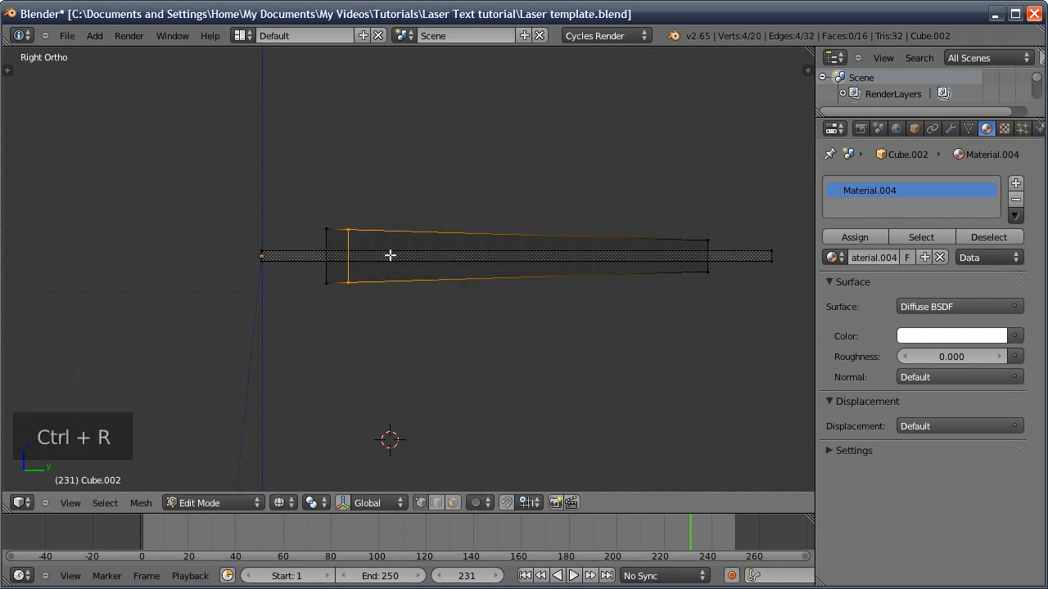
key("ctrl+r")
key("ctrl+z")
key("ctrl+r")
left_click(442, 232)
left_click(602, 248)
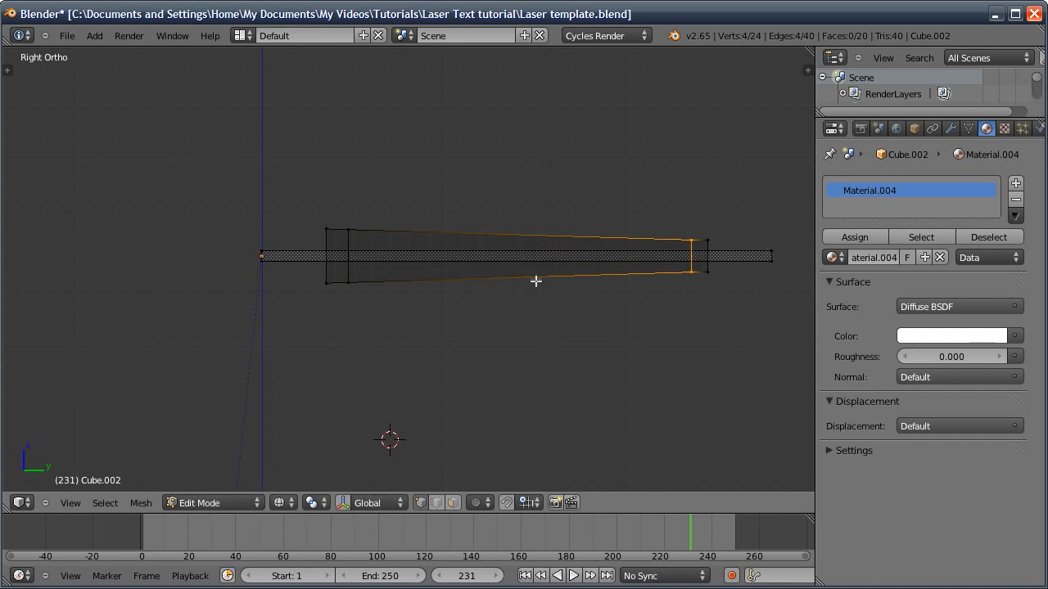
- Delete all vertices of the original thin beam running through the tapered block
key("Tab")
key("Tab")
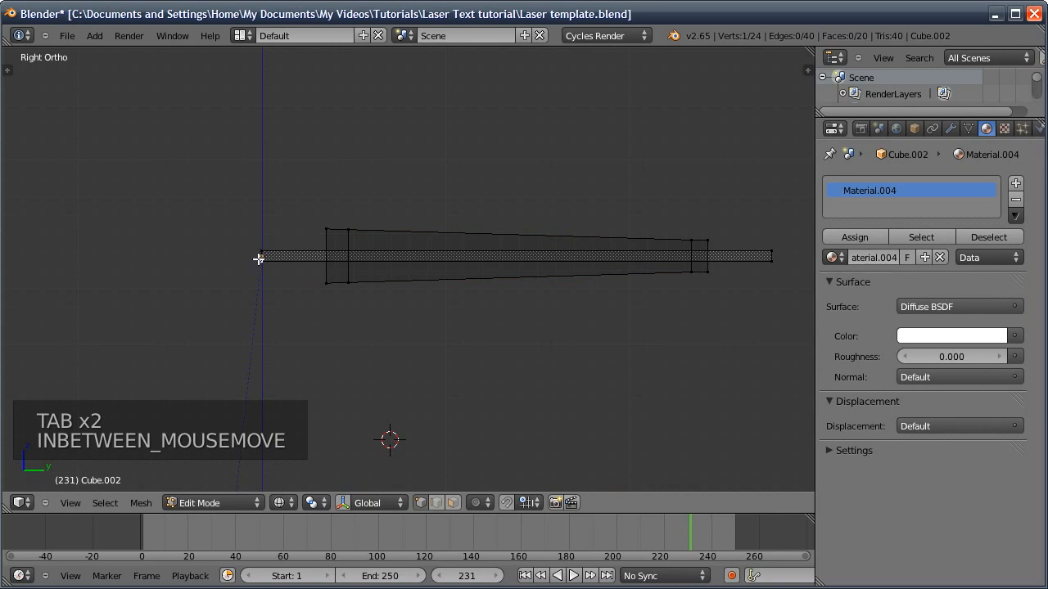
key("l")
key("Delete")
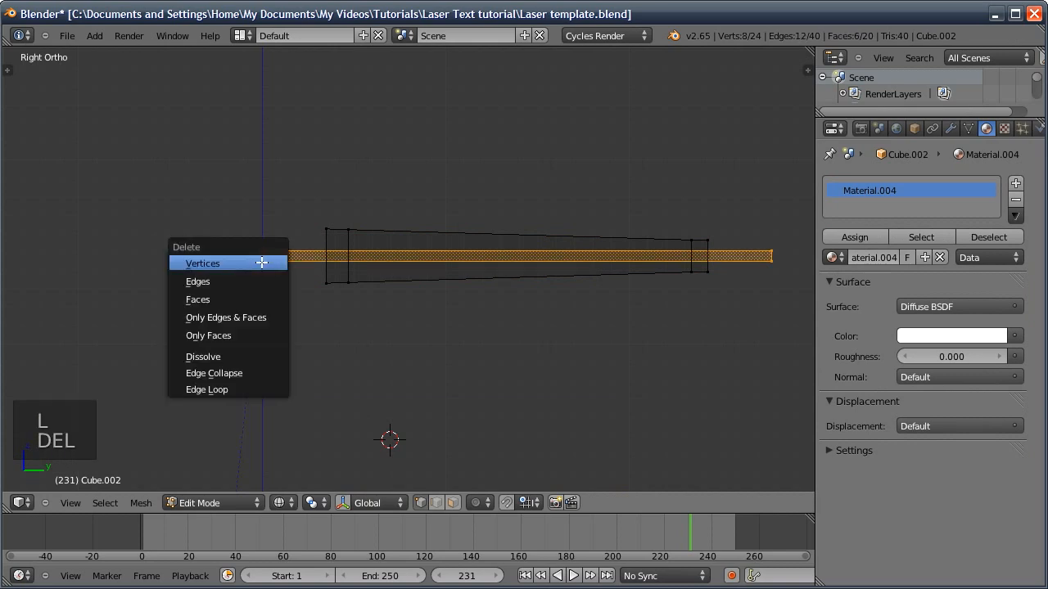
left_click(263, 262)
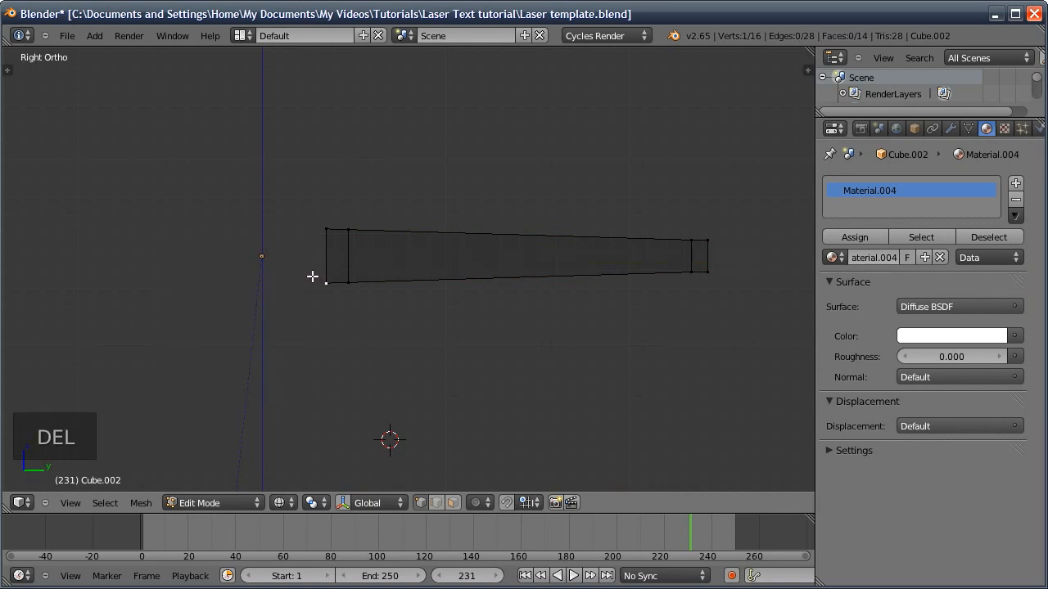
- Apply level 2 subdivision surface smoothing to the tapered block in Object Mode
key("Tab")
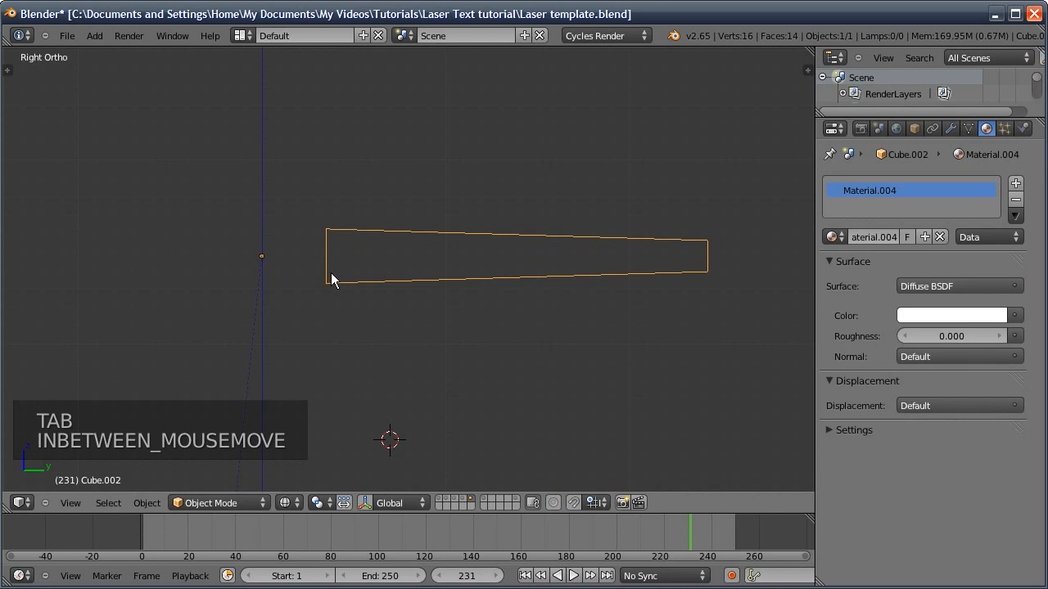
key("ctrl+2")
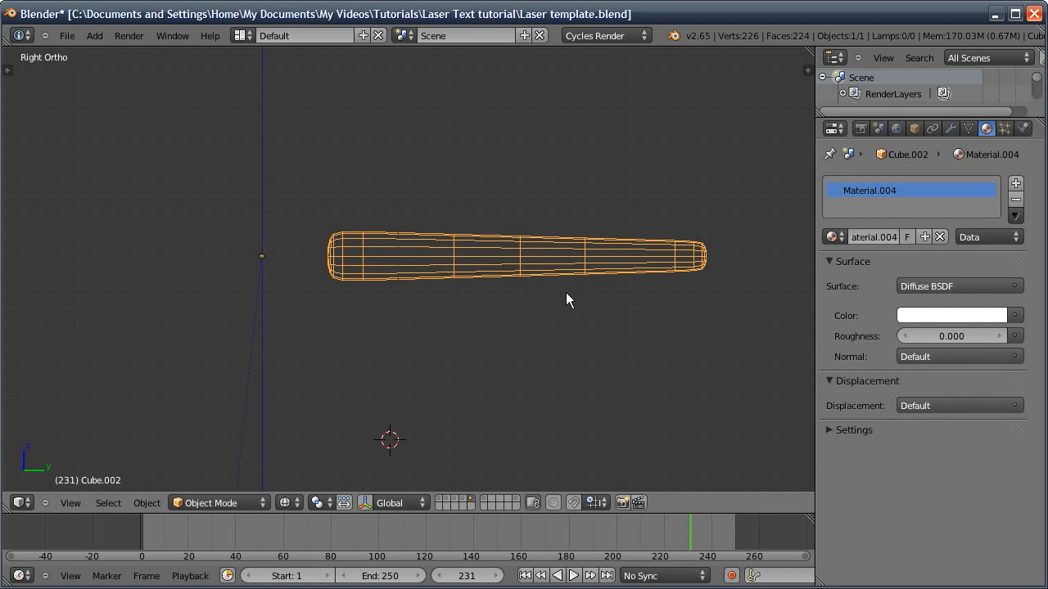
- Re-enable the emitter body's Stretch To constraint and show the laser beam's layer alongside it
left_click(932, 128)
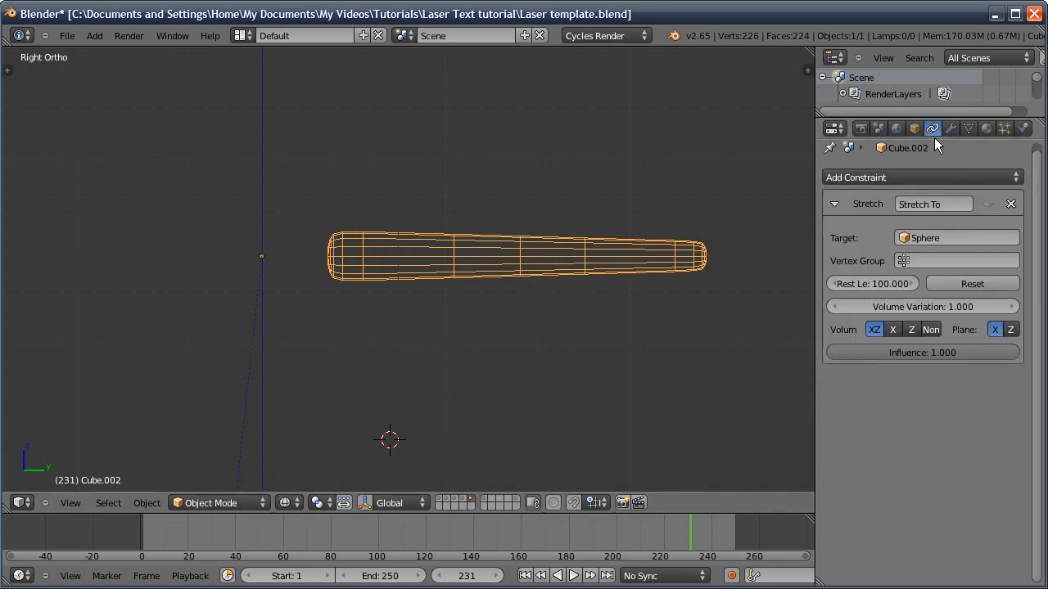
left_click(988, 204)
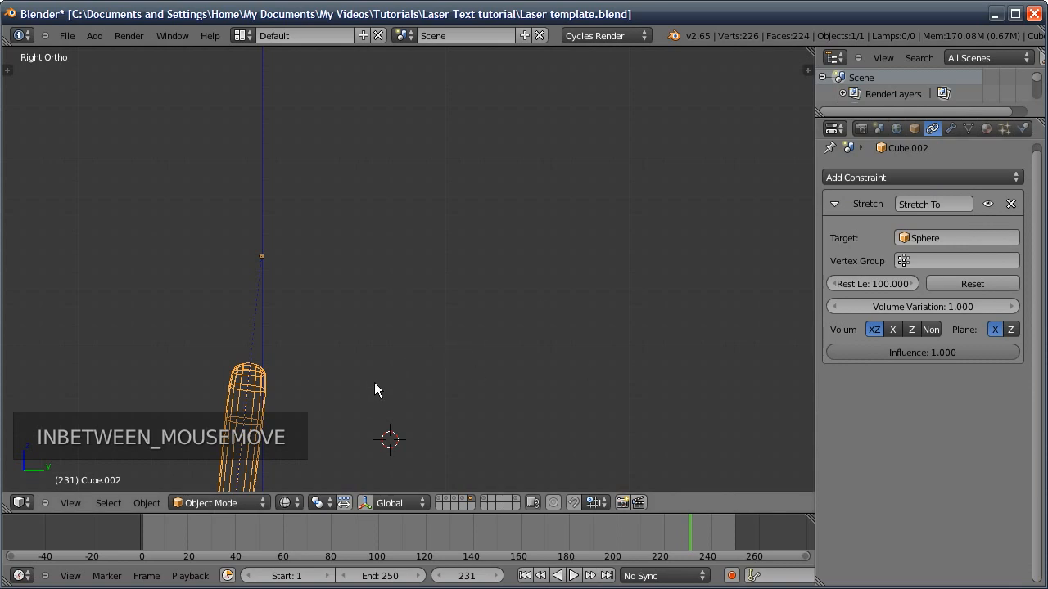
middle_click_drag(395, 404, 460, 513)
left_click(445, 497, "shift")
mouse_move(454, 423)
middle_mouse_down("shift")
mouse_move(464, 439)
mouse_move(494, 387)
mouse_move(460, 377)
middle_mouse_up("shift")
- Shorten the emitter body in solid shading by scaling its whole mesh down along its local Y axis in Edit Mode
key("z")
mouse_move(460, 377)
middle_mouse_down("ctrl")
mouse_move(460, 393)
mouse_move(464, 357)
middle_mouse_up("ctrl")
key("Tab")
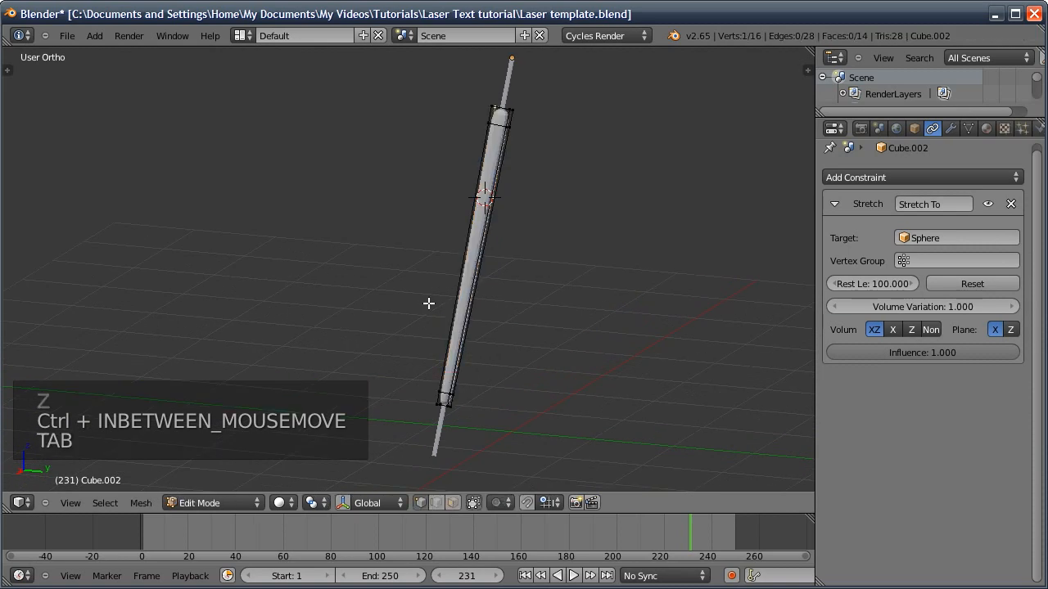
key("a")
key("a")
key("a")
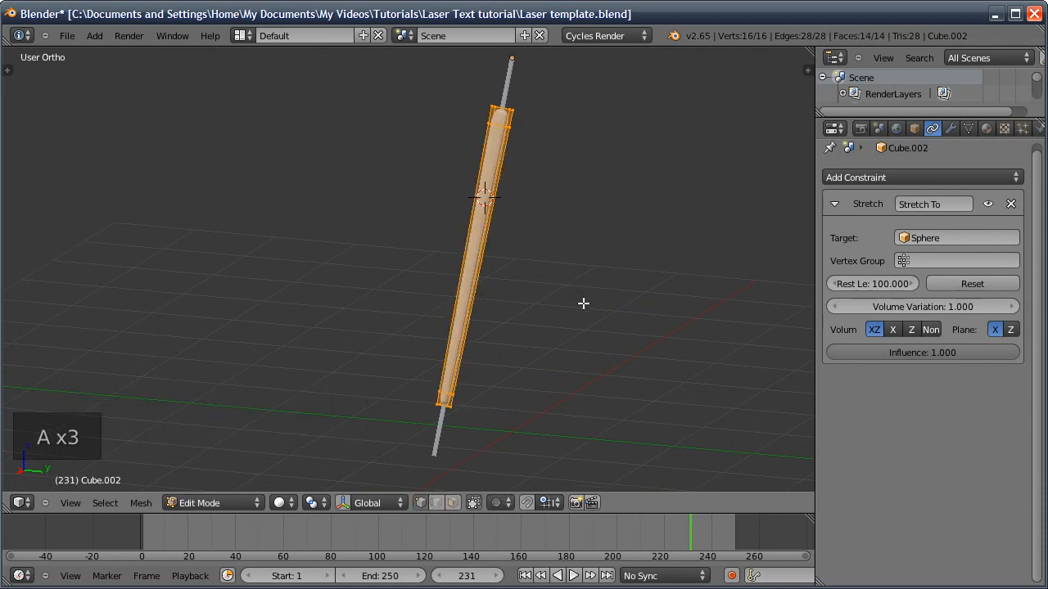
key("s")
key("y")
key("y")
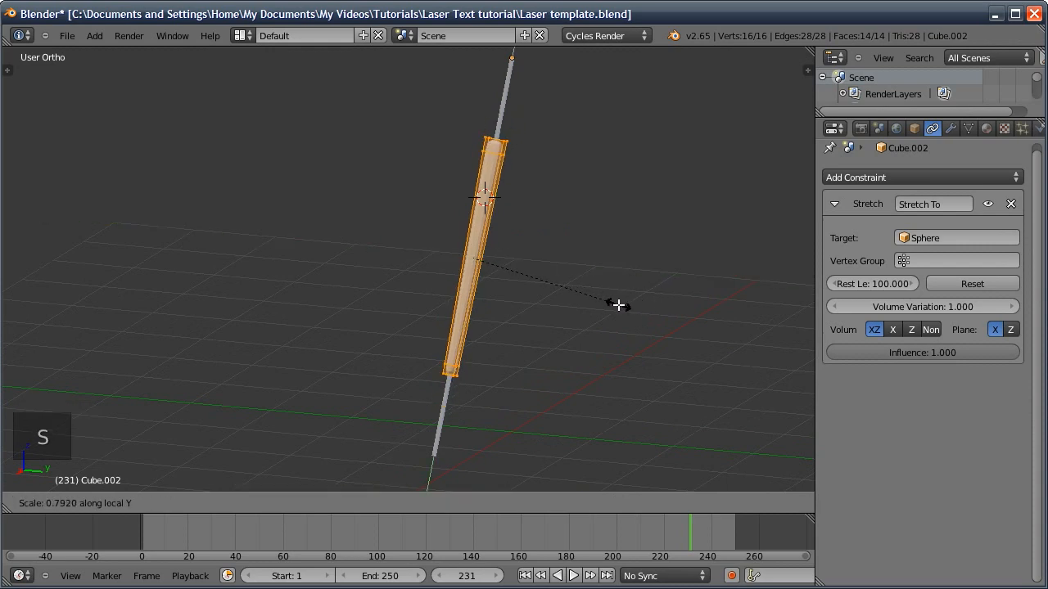
left_click(587, 300)
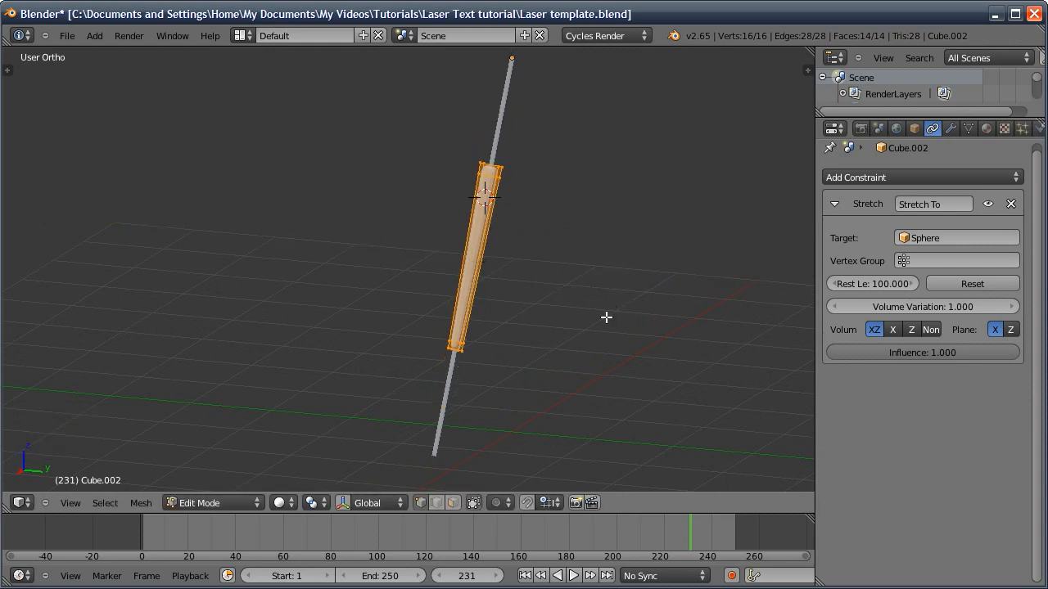
- Thicken the emitter body around the beam by scaling its whole mesh up on every axis except Y
key("s")
key("shift+y")
left_click(540, 313)
key("n")
key("n")
- Apply Shade Smooth to the emitter body in Object Mode
key("s")
key("space")
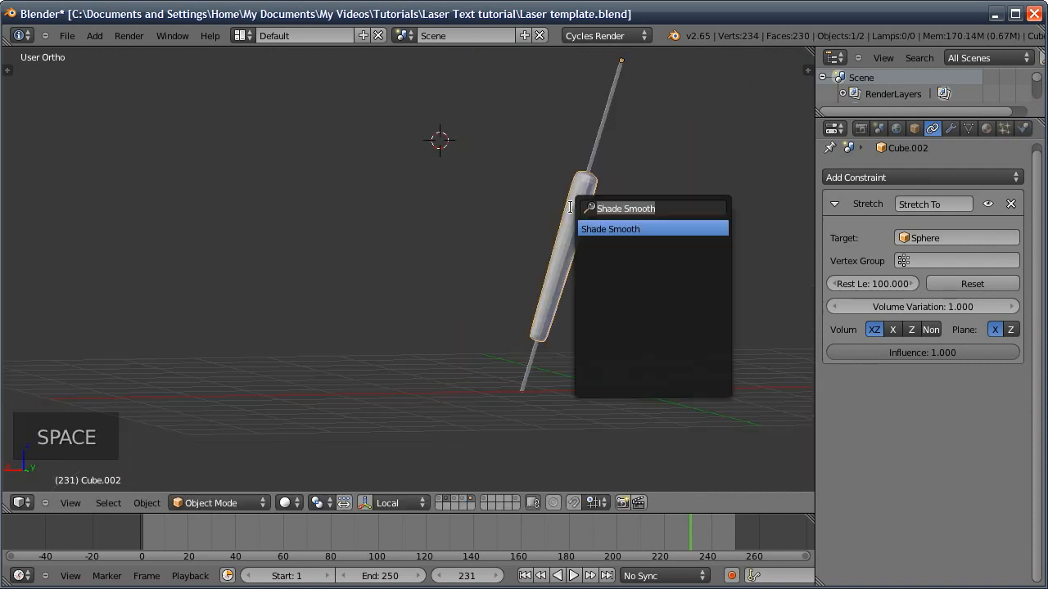
key("Return")
- Turn off Diffuse, Glossy, Transmission and Shadow ray visibility for the emitter body, leaving only Camera enabled
left_click(913, 128)
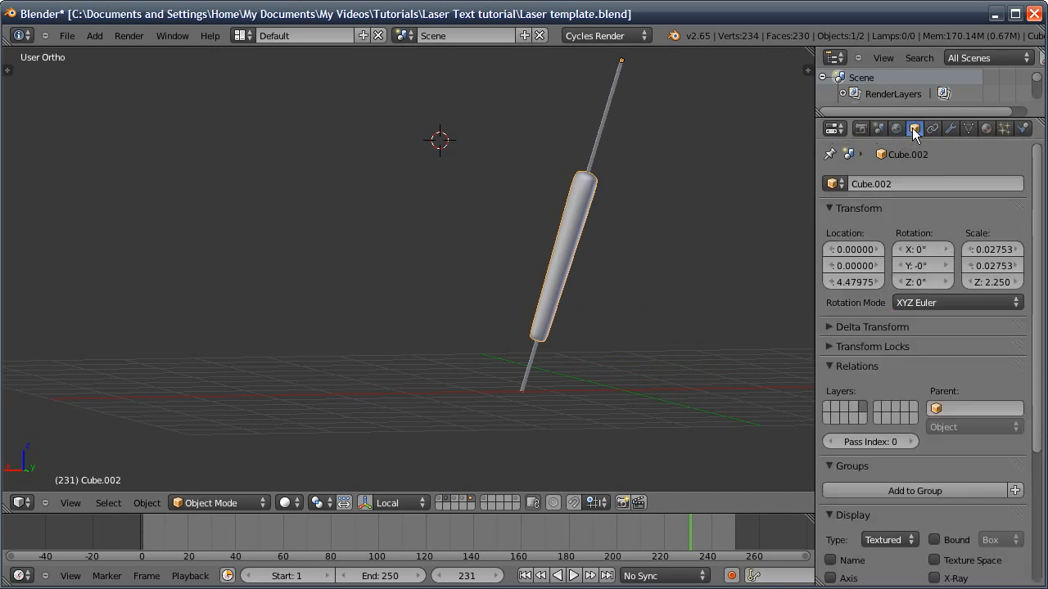
scroll(855, 319, "down", 6)
left_click(842, 576)
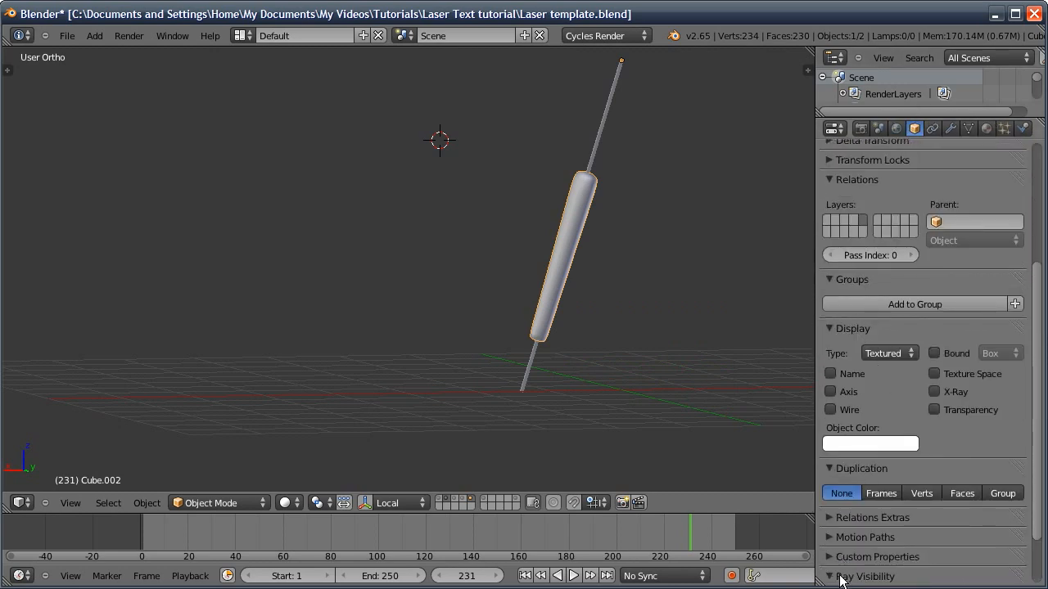
scroll(866, 311, "down", 3)
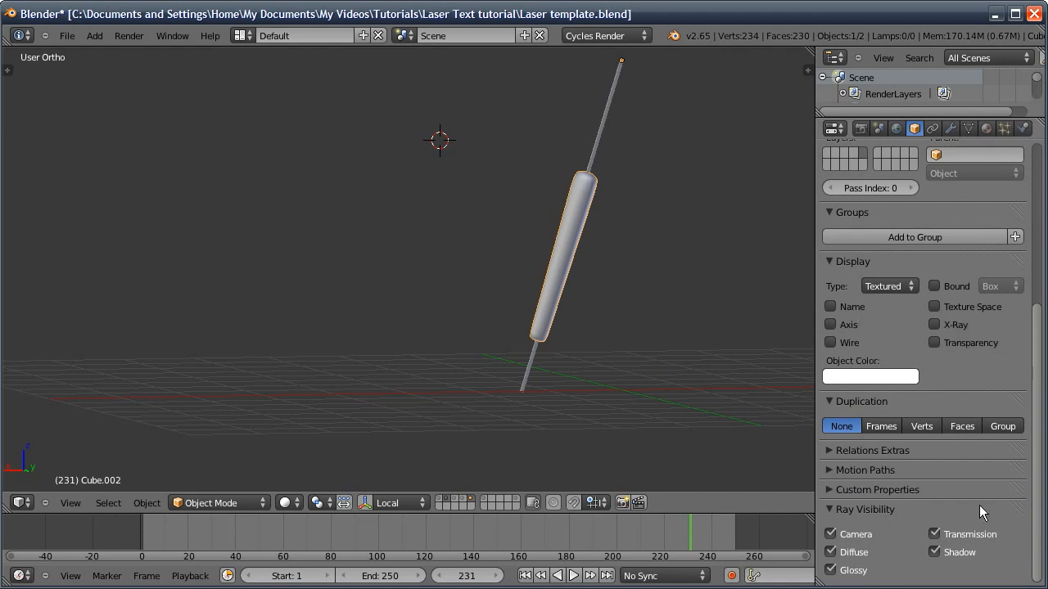
left_click(830, 552)
left_click(831, 571)
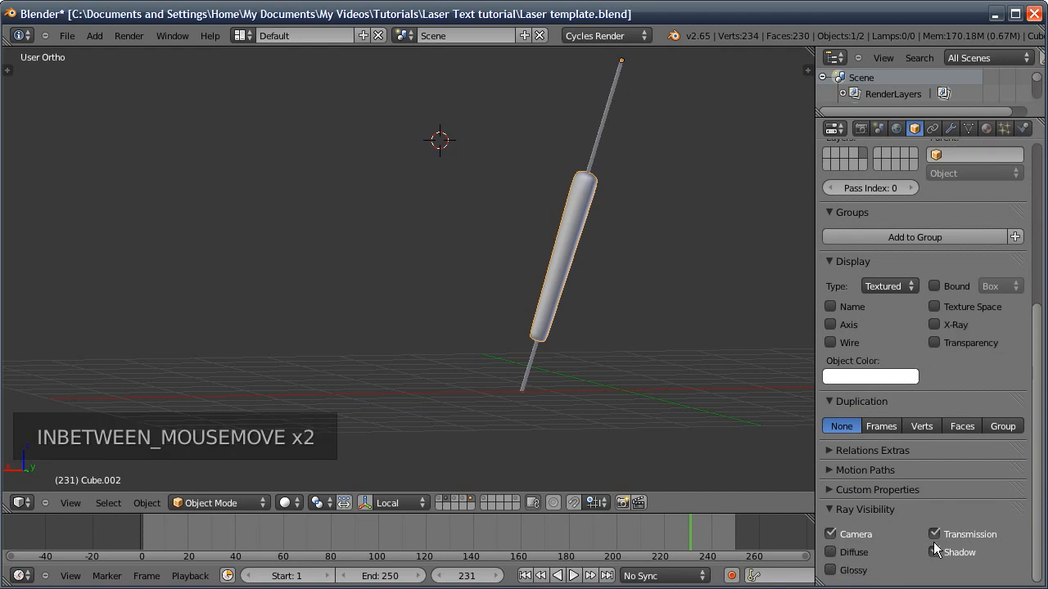
left_click(932, 536)
left_click(934, 554)
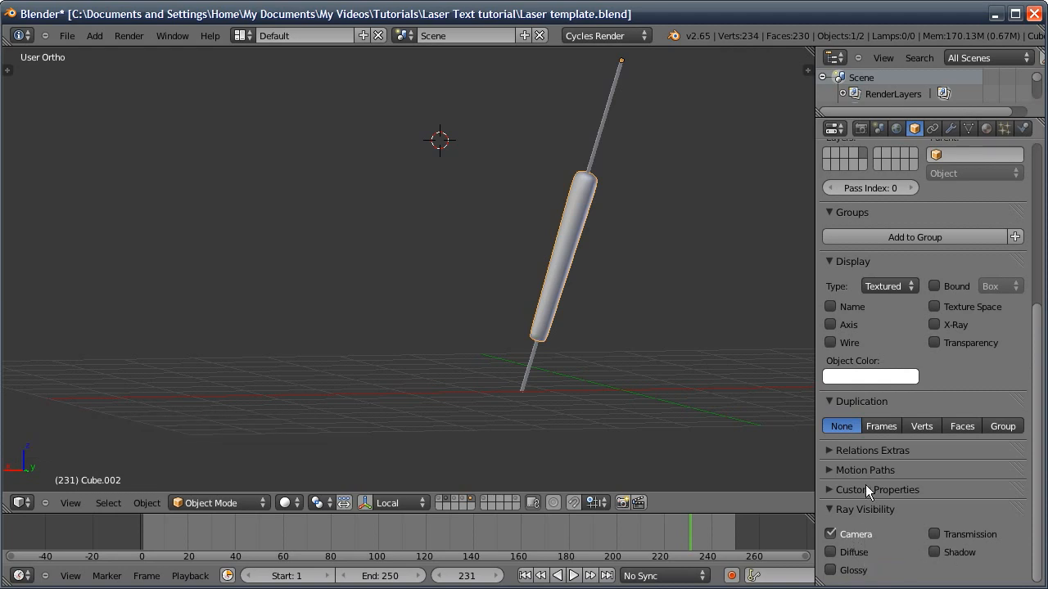
scroll(908, 330, "up", 8)
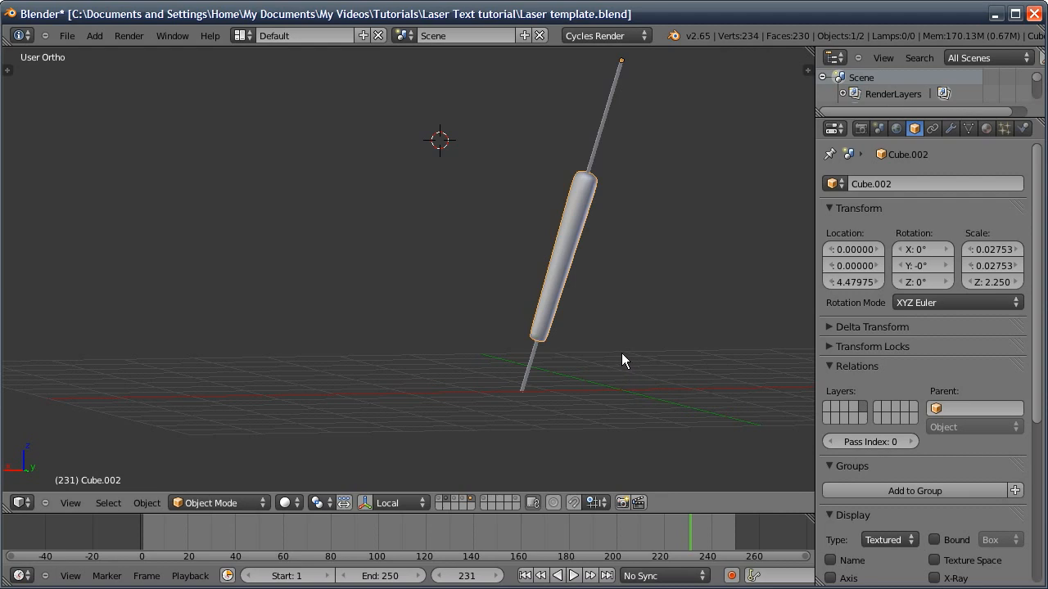
- Enable nodes for the world and set its background to pure white with a strength of 0.1
middle_click_drag(578, 342, 780, 177)
left_click(896, 128)
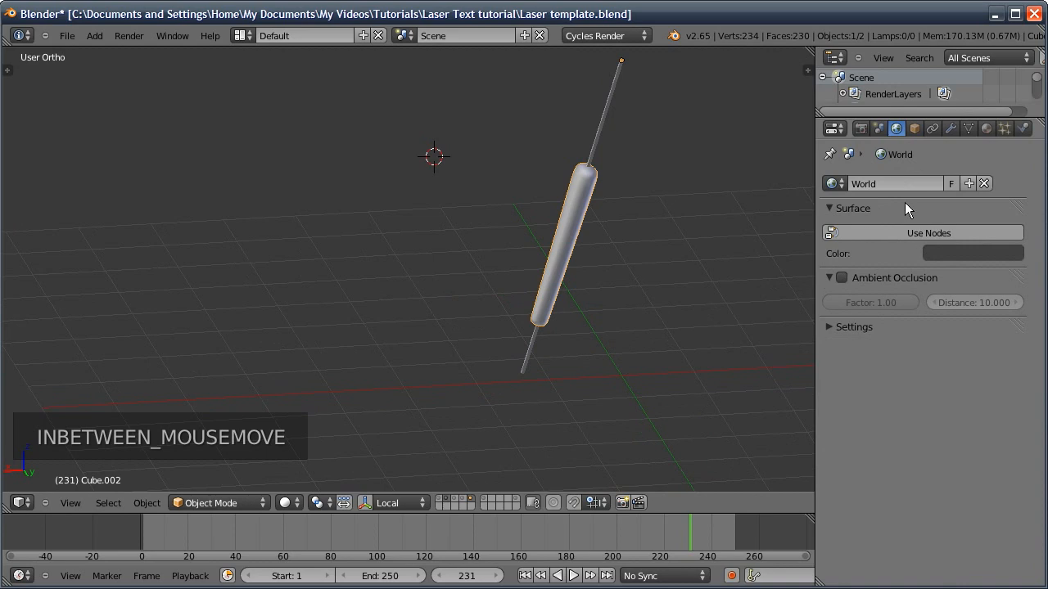
left_click(897, 231)
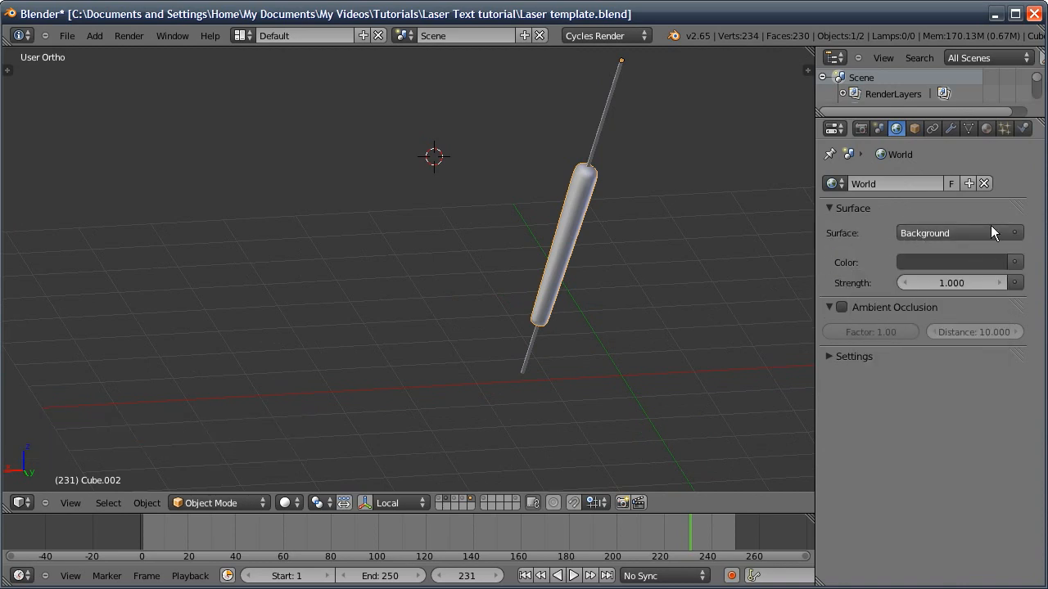
left_click(993, 261)
left_click_drag(993, 283, 994, 271)
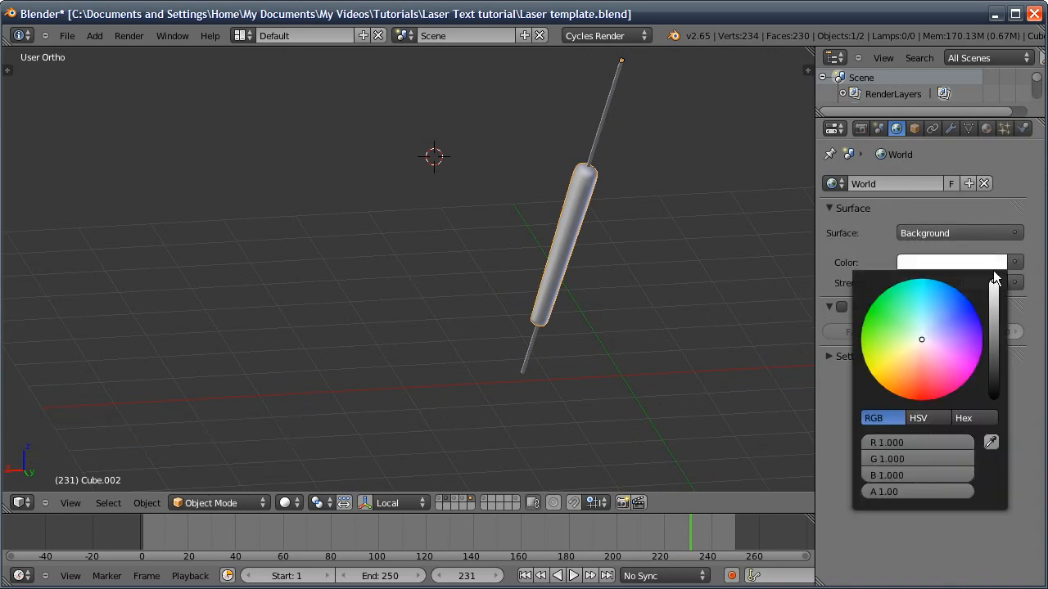
left_click(953, 281)
type("0.1")
key("Return")
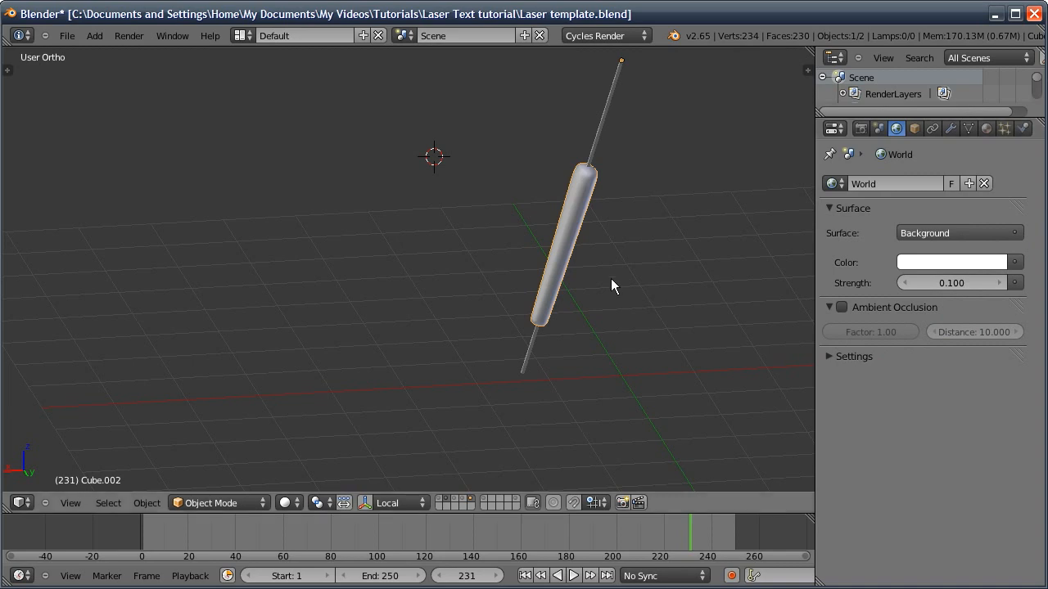
- Show the text plane's layer in camera view and move the camera about 4.5 units closer along its local Z axis
key("1")
middle_click_drag(477, 286, 575, 259)
scroll(573, 275, "up", 2)
key("KP_0")
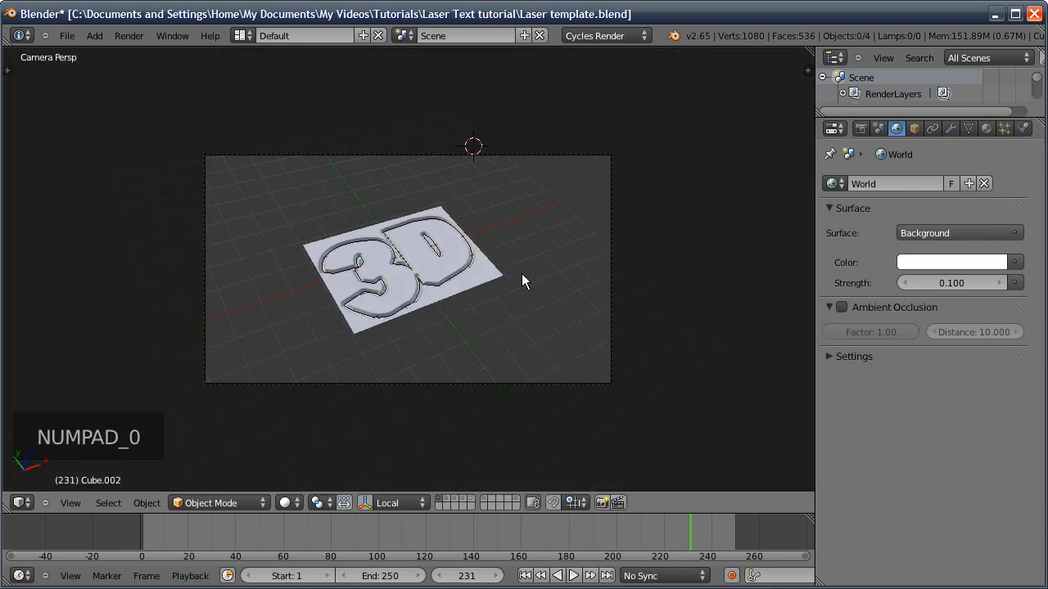
right_click(438, 297)
right_click(473, 370)
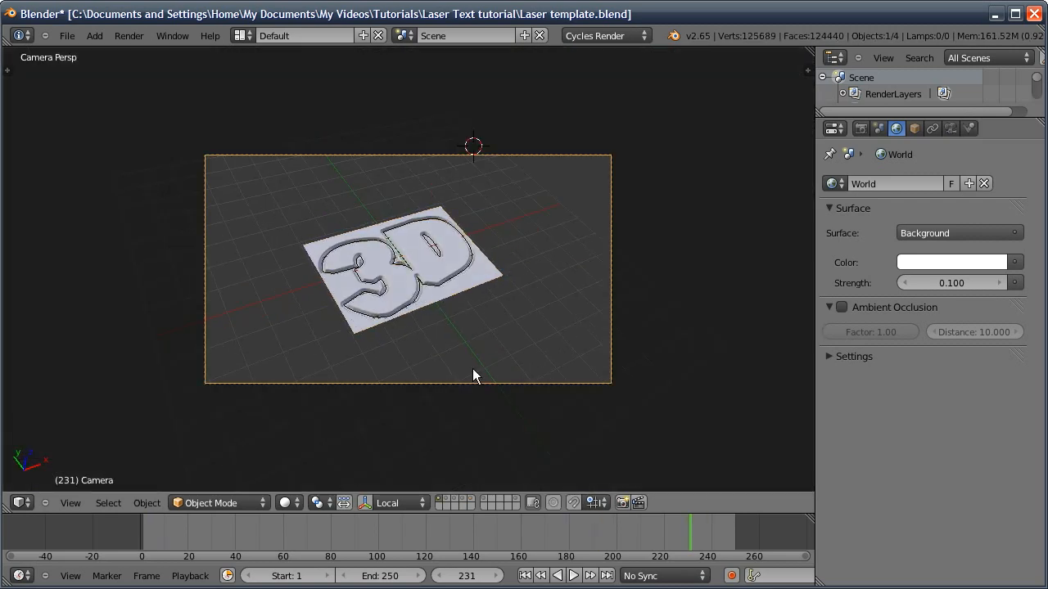
key("g")
key("z")
key("z")
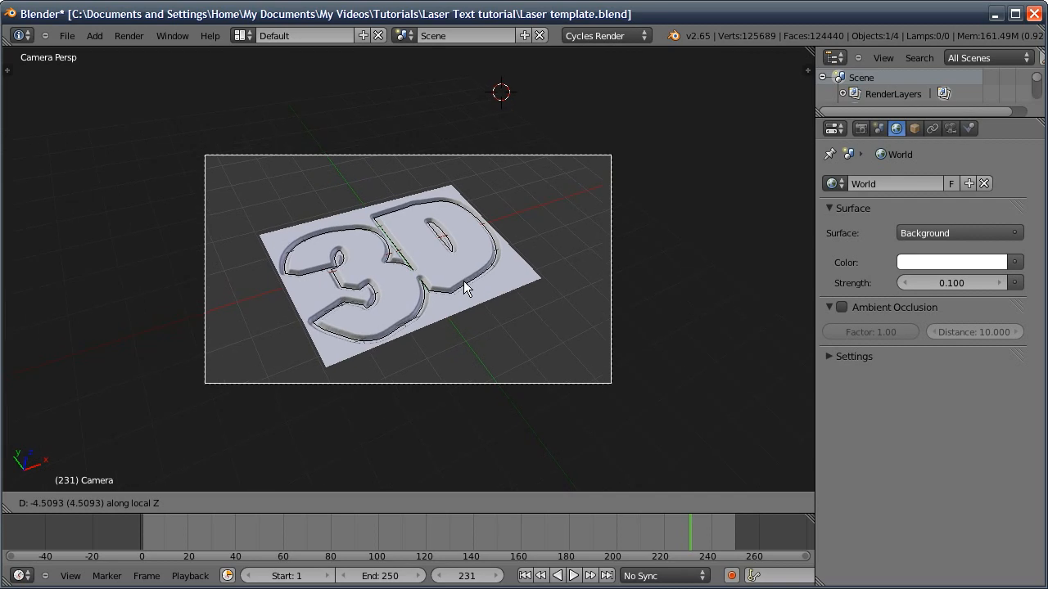
left_click(483, 286)
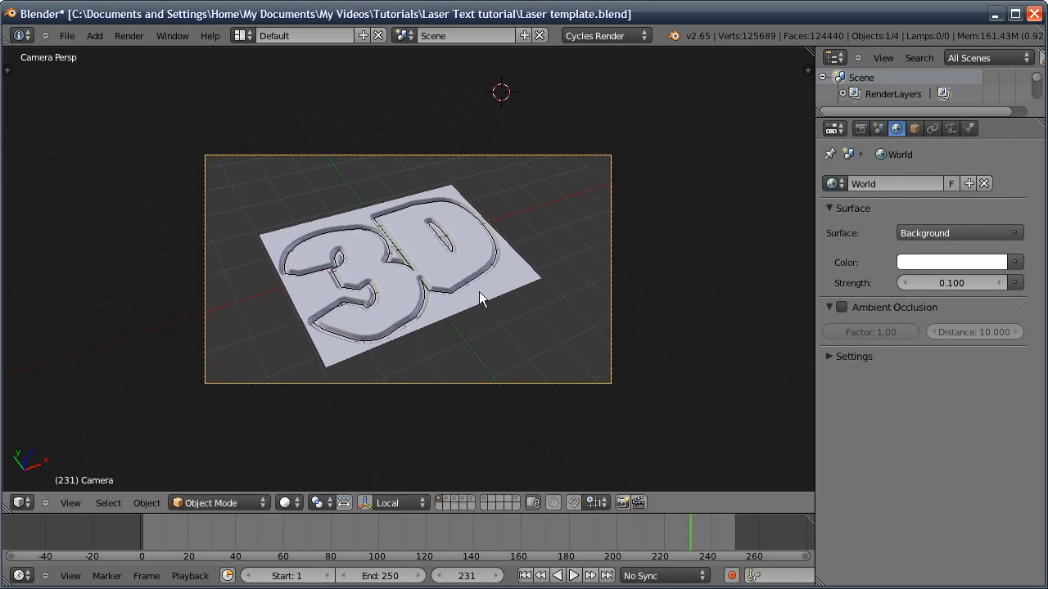
- Extend the text plane beyond the camera frame by moving its front edge loop outward about 3.08 units along local Y
right_click(480, 292)
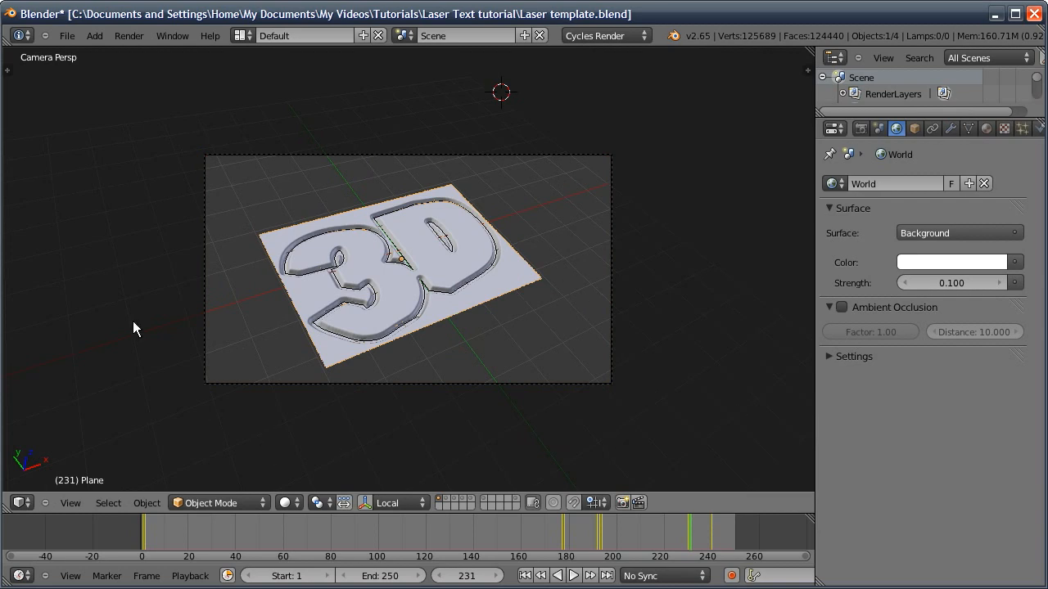
middle_click_drag(445, 219, 314, 292)
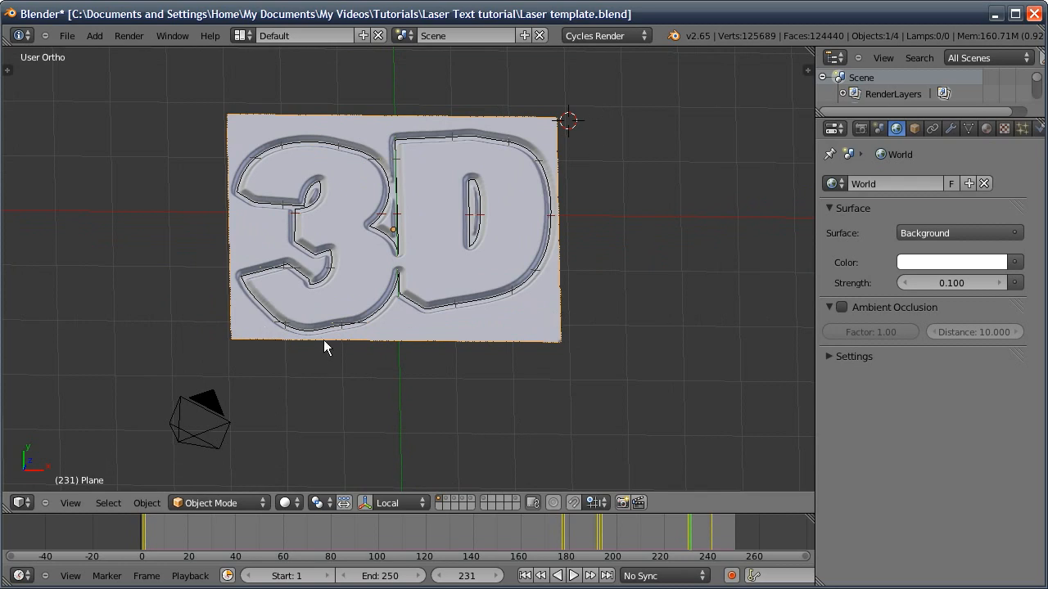
middle_click_drag(365, 316, 352, 262)
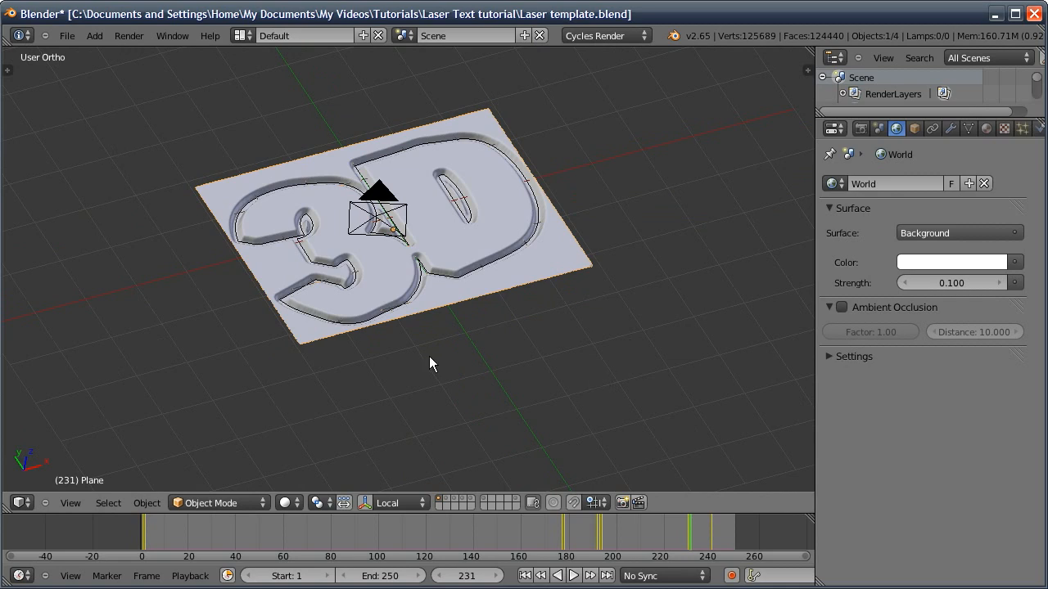
key("Tab")
key("ctrl+Tab")
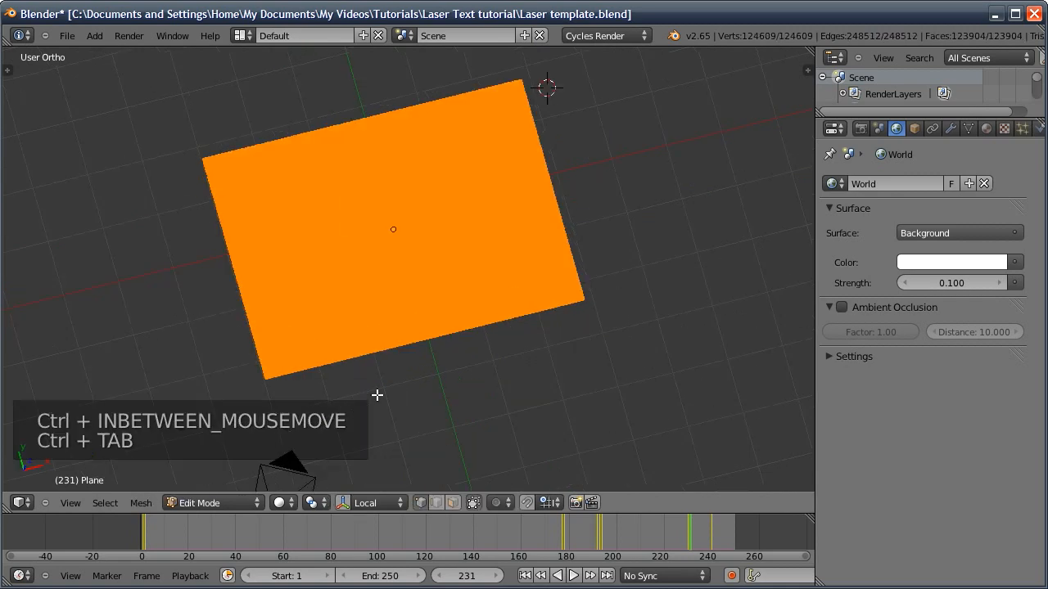
scroll(390, 395, "up", 4)
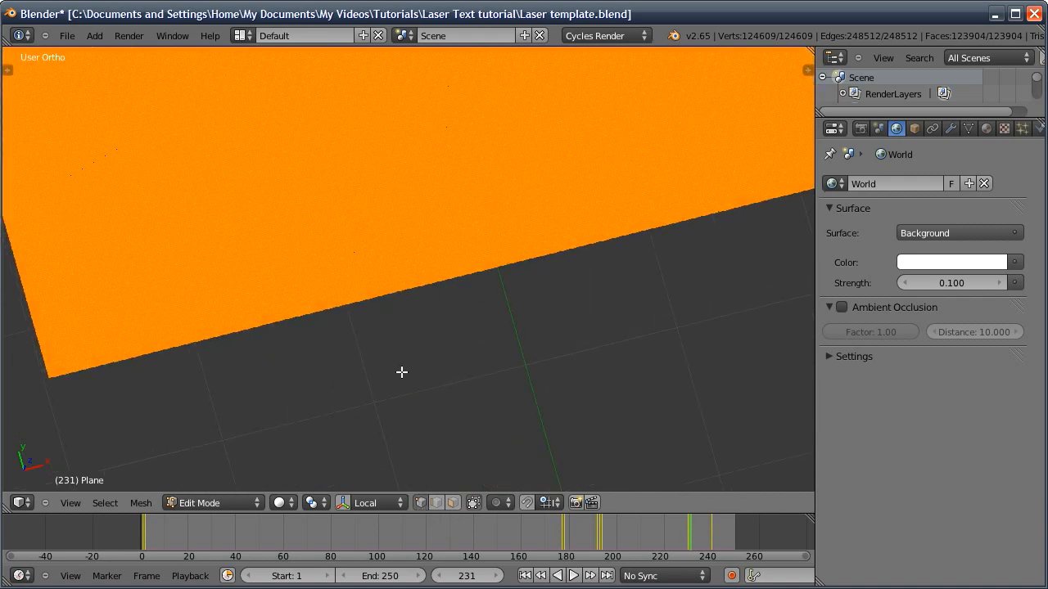
scroll(342, 316, "up", 2)
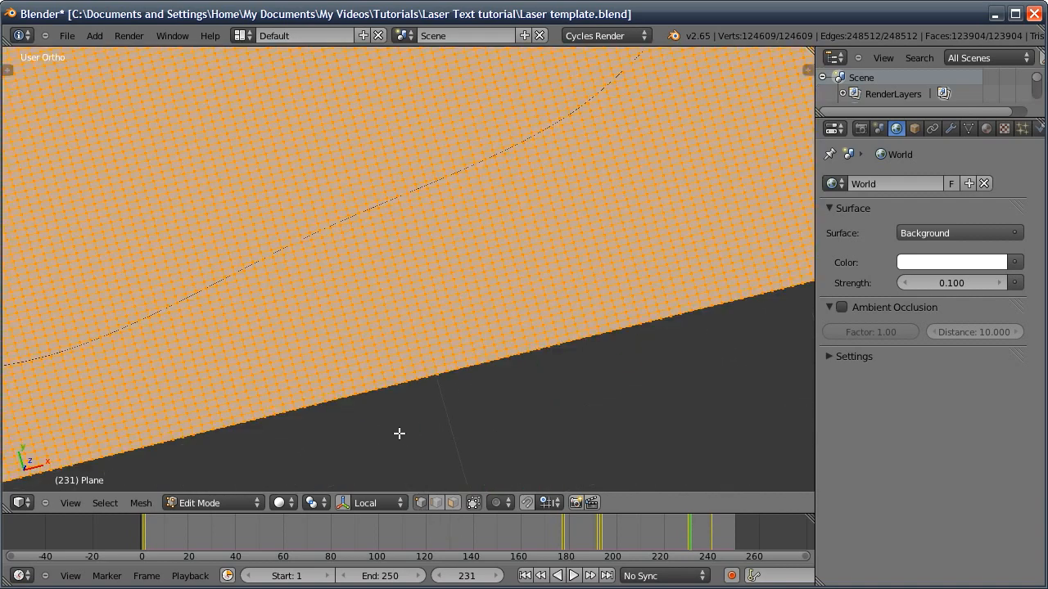
right_click(359, 404, "alt")
middle_click_drag(456, 374, 417, 182, "ctrl")
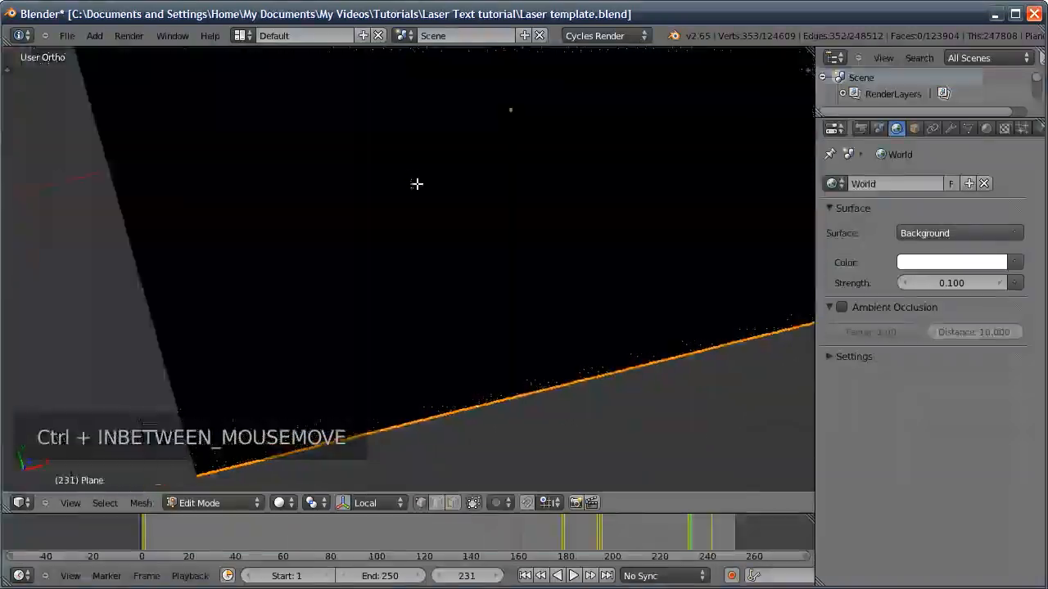
key("KP_0")
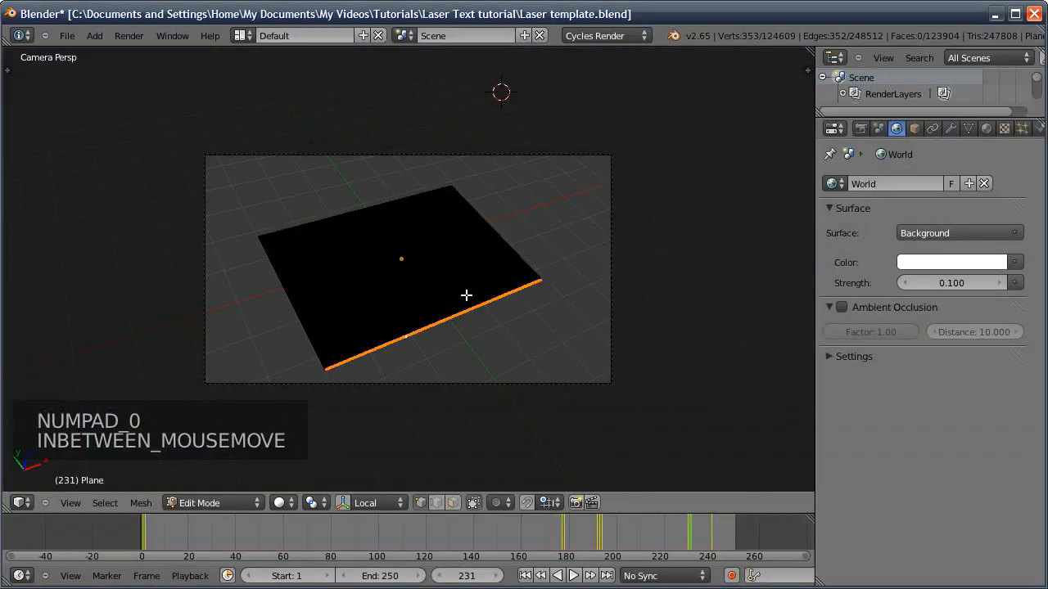
key("g")
key("y")
key("y")
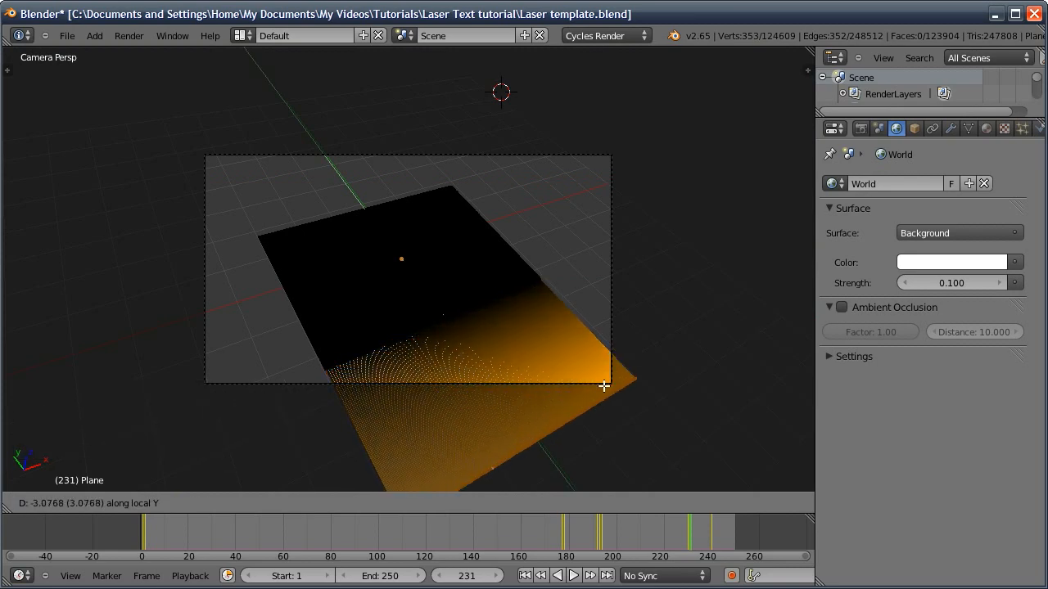
left_click(600, 387)
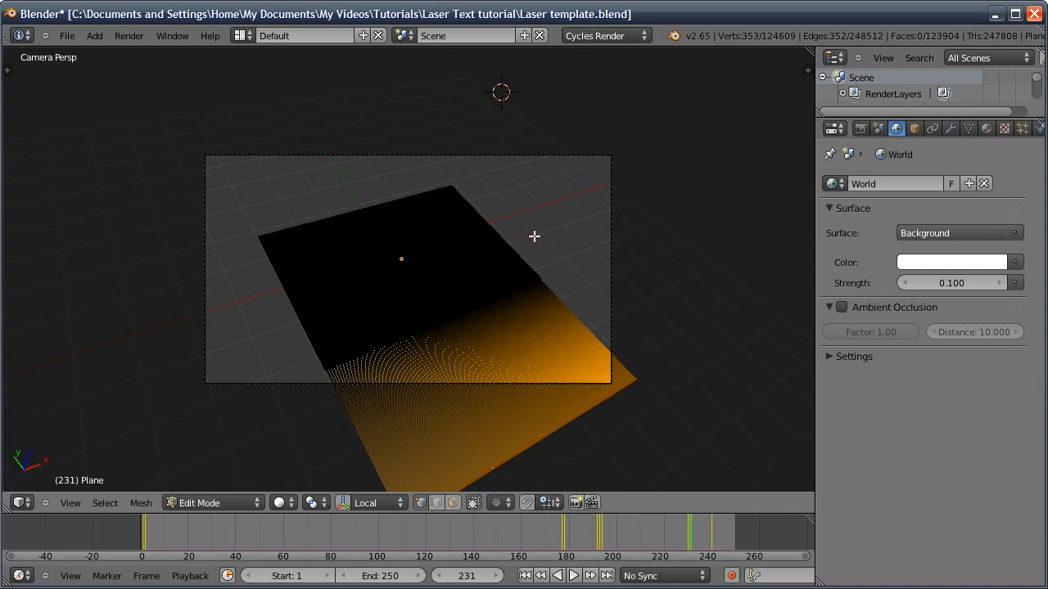
- Extend the text plane by moving its edge loop on the positive X side outward along global X, past the camera frame
middle_click_drag(528, 248, 537, 399, "shift")
right_click(535, 313)
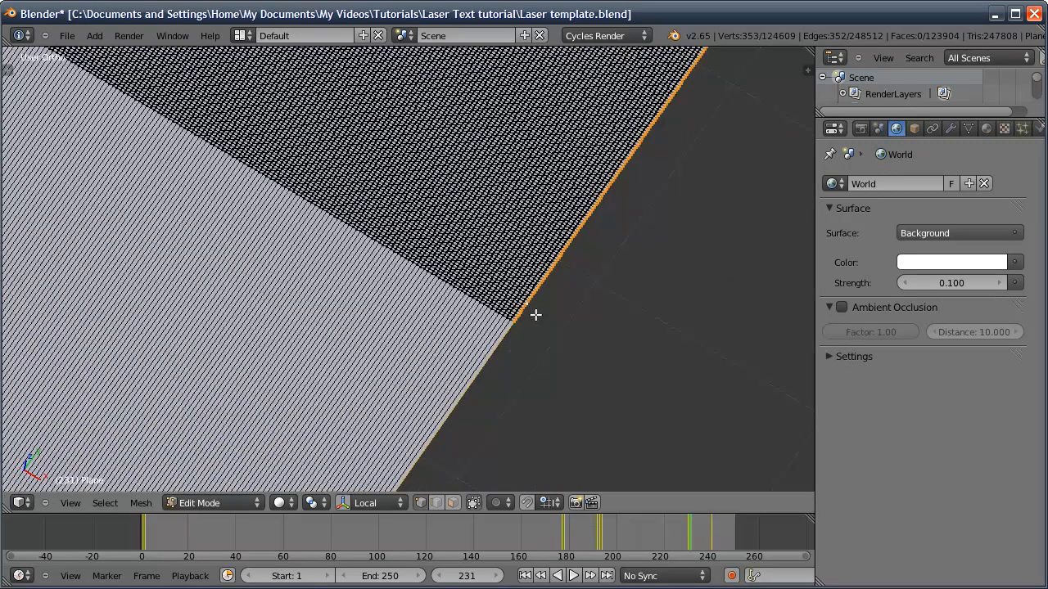
key("KP_0")
key("g")
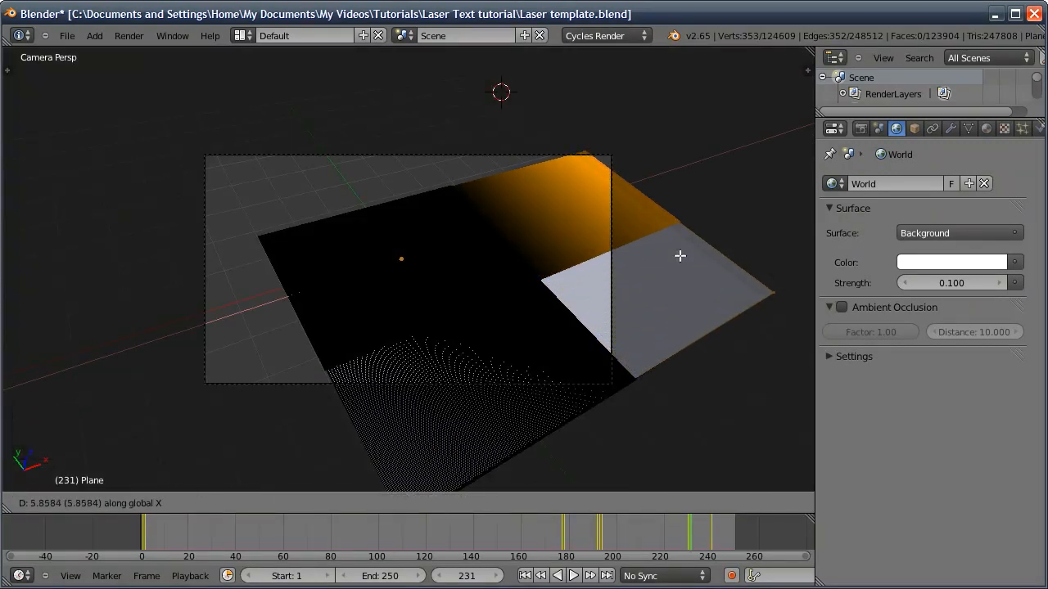
left_click(712, 242)
- Extend the text plane on its negative X side by moving that edge loop outward along X past the camera frame
key("KP_0")
middle_click_drag(393, 219, 494, 476, "shift")
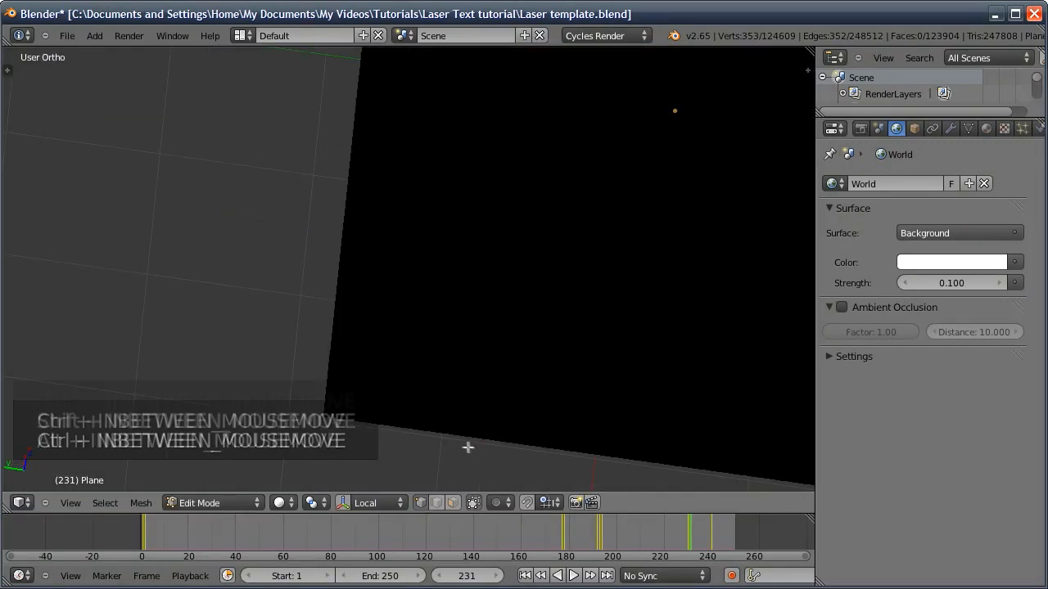
right_click(467, 447, "alt")
key("KP_0")
key("g")
key("x")
left_click(248, 253)
- Extend the text plane on its far side by moving that edge loop outward along global Y past the camera frame
middle_click_drag(248, 253, 401, 262)
middle_click_drag(401, 262, 449, 348, "shift")
middle_click_drag(452, 356, 487, 320, "ctrl")
key("KP_0")
key("g")
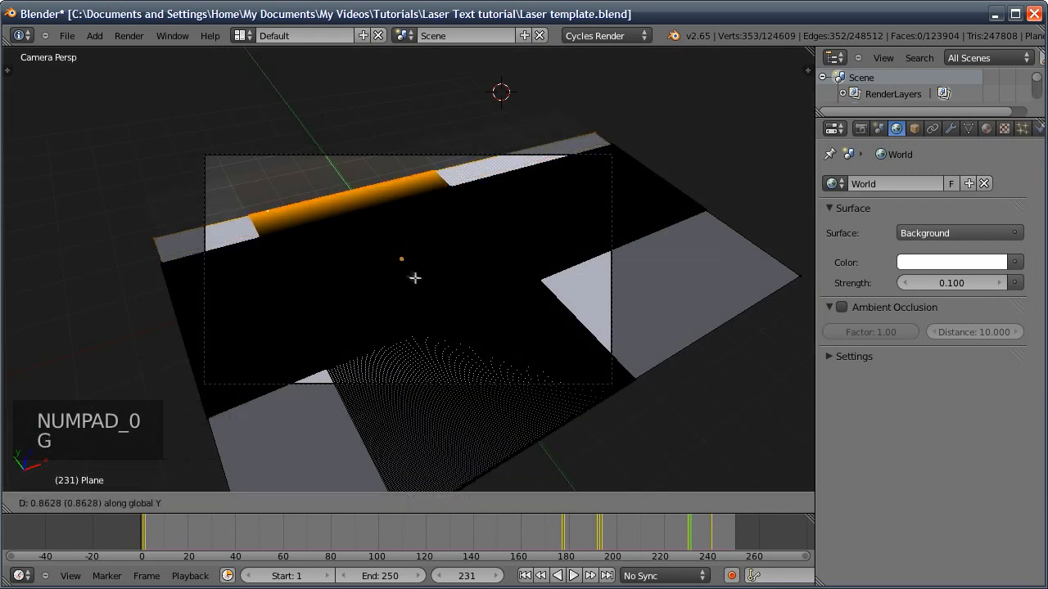
key("Tab")
middle_click_drag(446, 246, 558, 370)
scroll(564, 370, "up", 2)
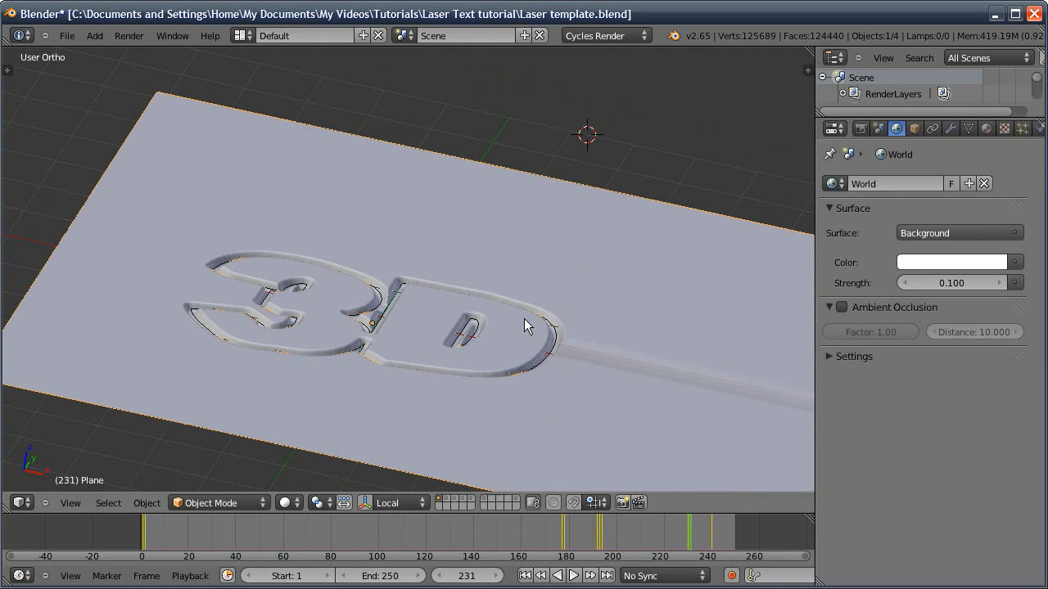
mouse_move(475, 329)
middle_mouse_down()
mouse_move(485, 344)
mouse_move(495, 326)
middle_mouse_up()
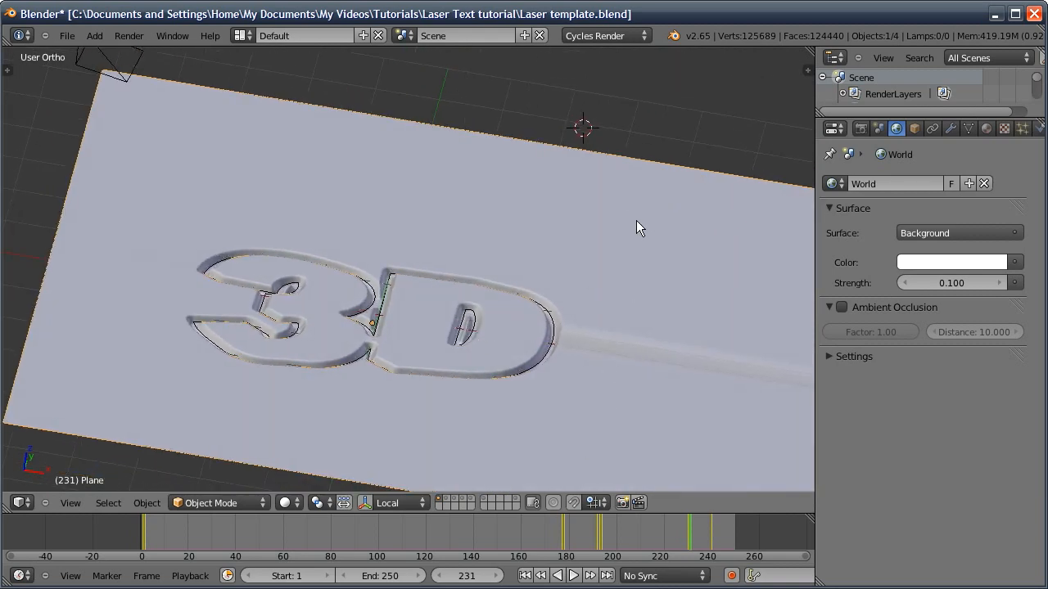
- Separate the four outer face loops surrounding the dense central area of the text plane into their own object
key("Tab")
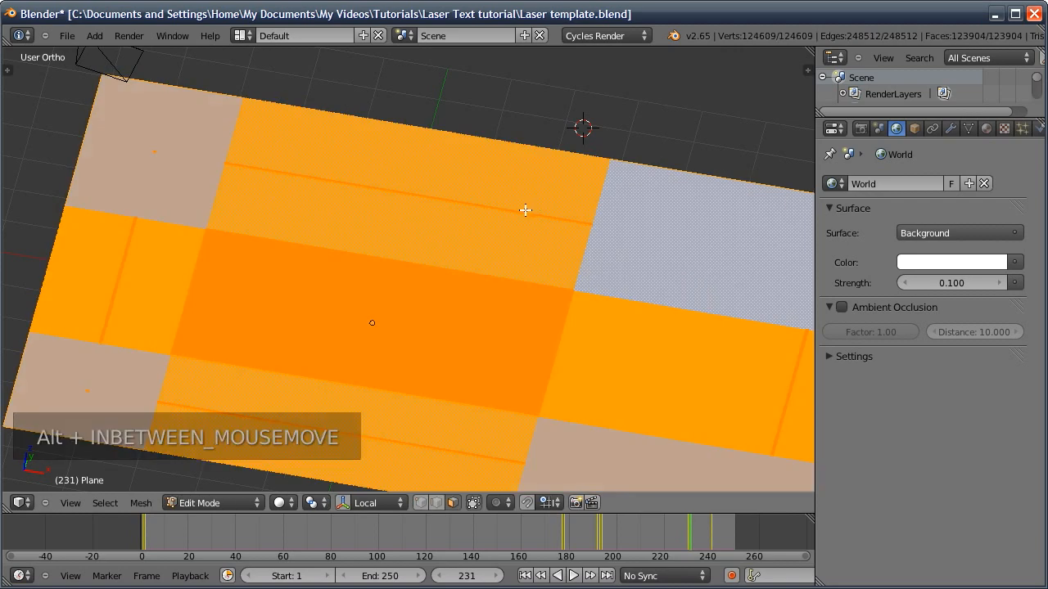
right_click(500, 223, "alt")
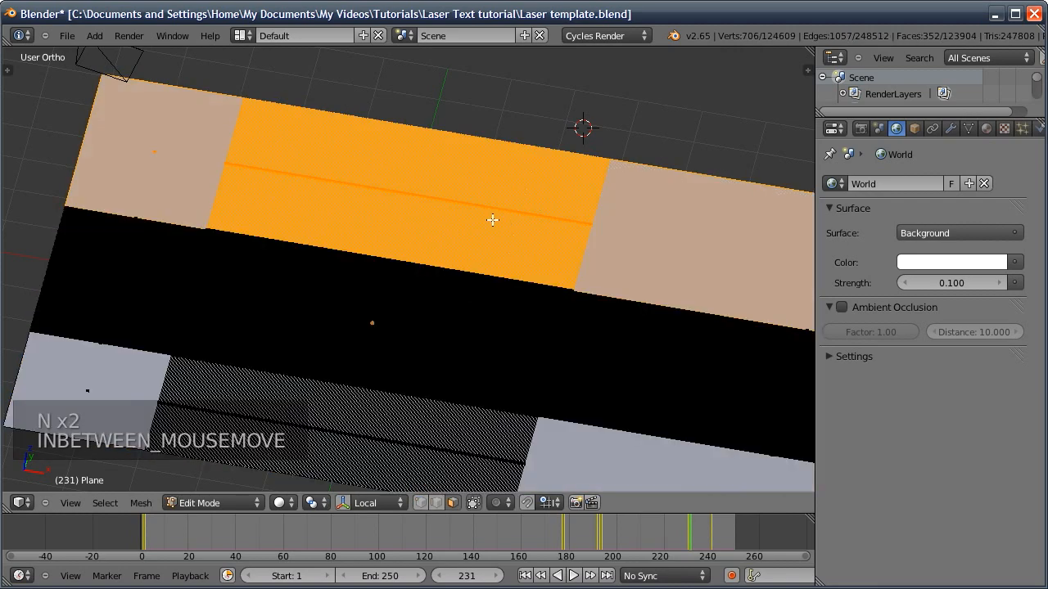
right_click(620, 364, "alt+shift")
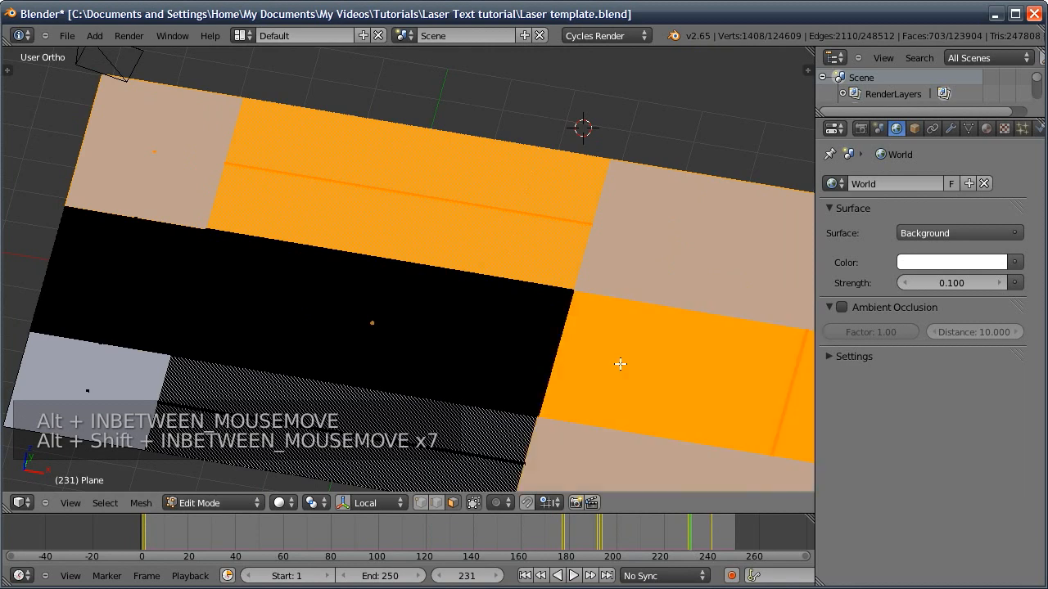
right_click(122, 276, "alt+shift")
right_click(222, 397, "alt+shift")
key("p")
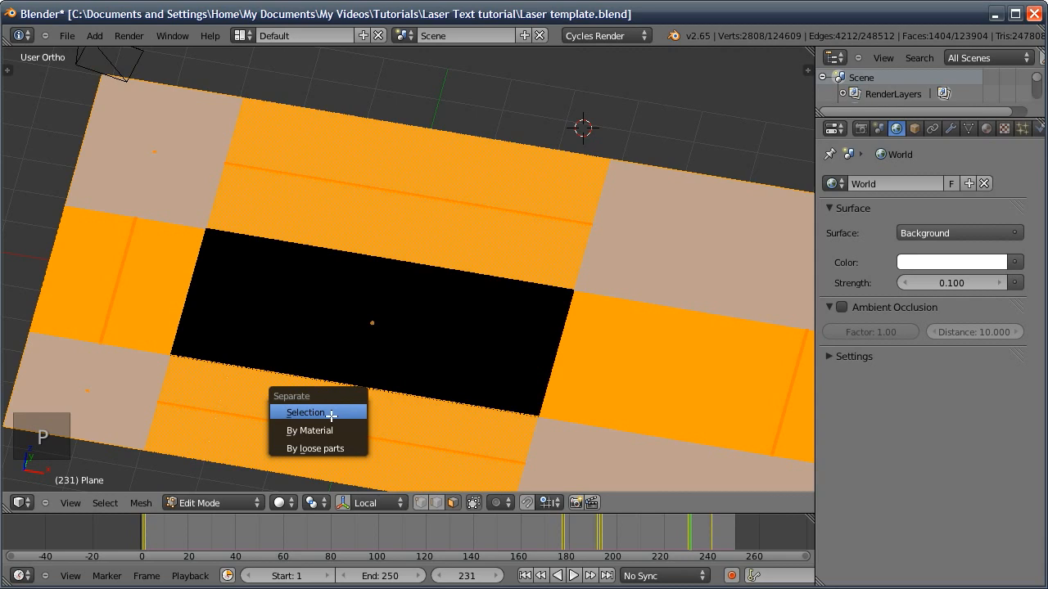
left_click(331, 413)
key("Tab")
- Remove the Displace modifier from the separated outer border plane
right_click(409, 369)
left_click(950, 127)
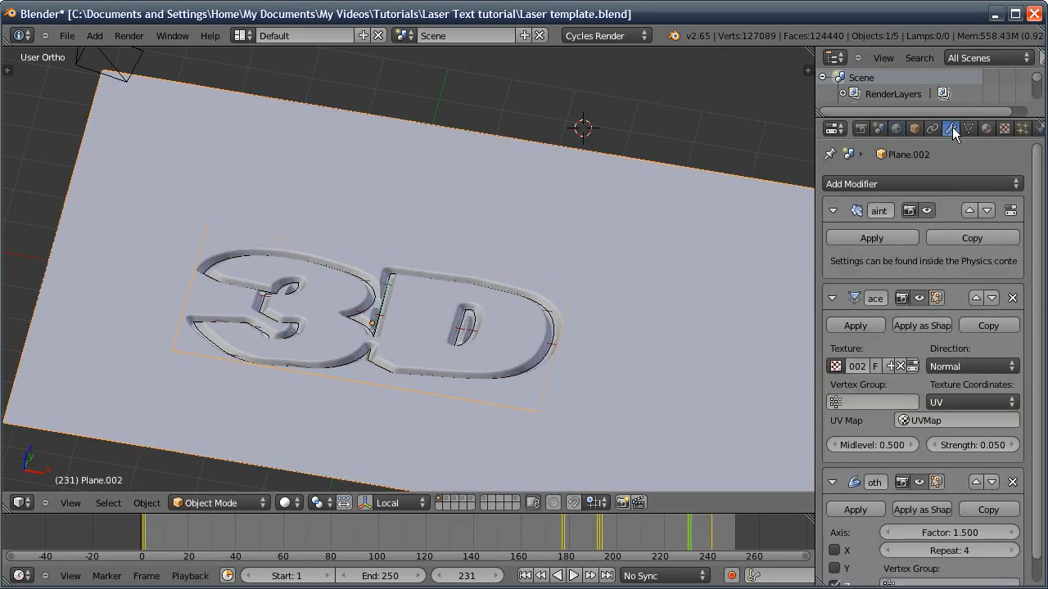
left_click(1013, 297)
- Set snapping to Vertex and raise the outer plane along global Z onto the text plane's corner vertex, about 0.072 units
middle_click_drag(573, 221, 585, 417)
key("KP_1")
left_click(592, 502)
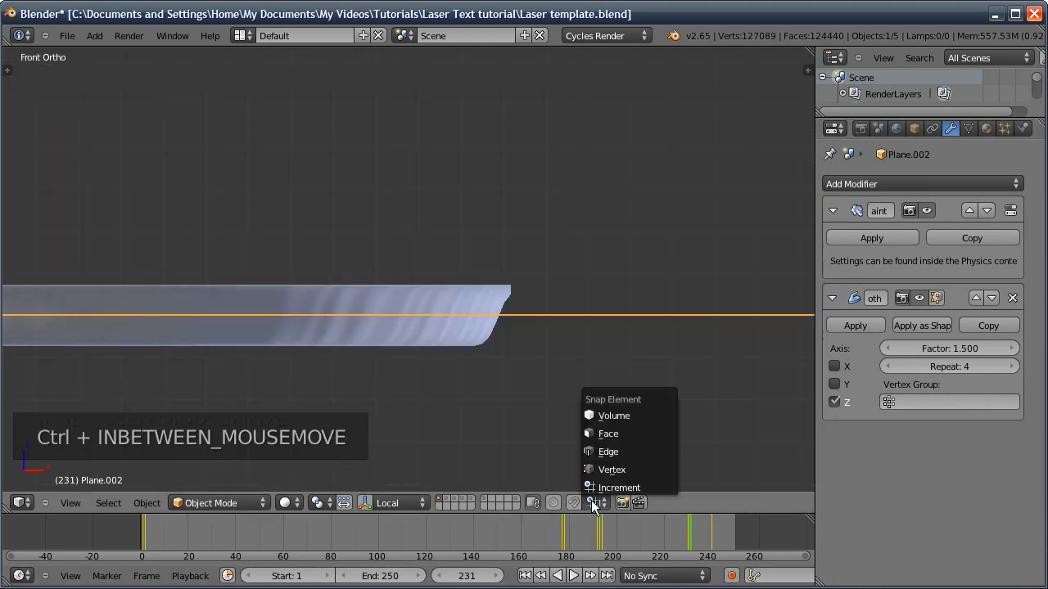
left_click(606, 470)
middle_click_drag(516, 318, 462, 418)
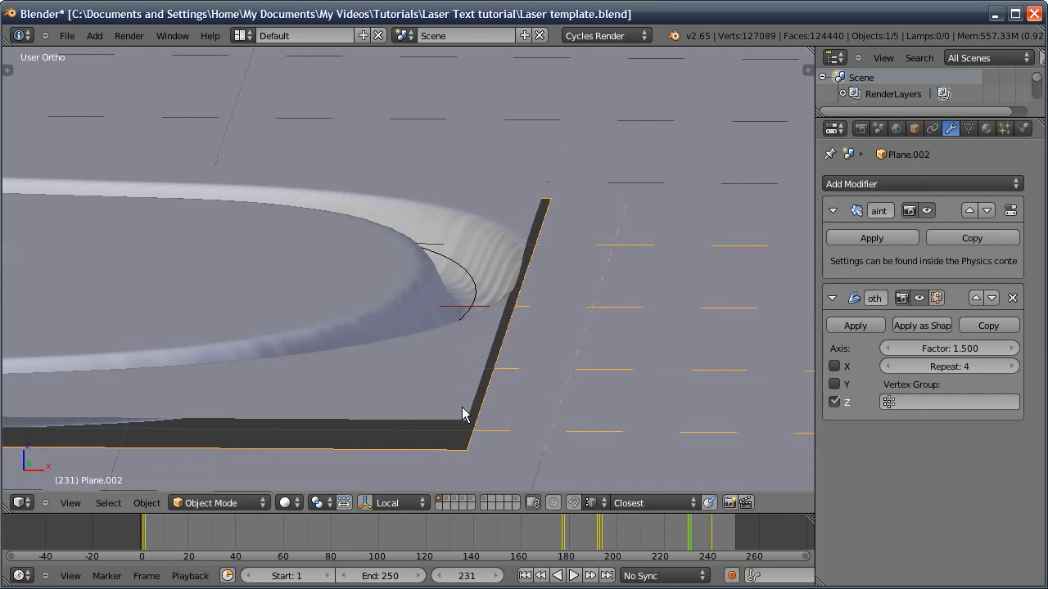
key("g")
key("z")
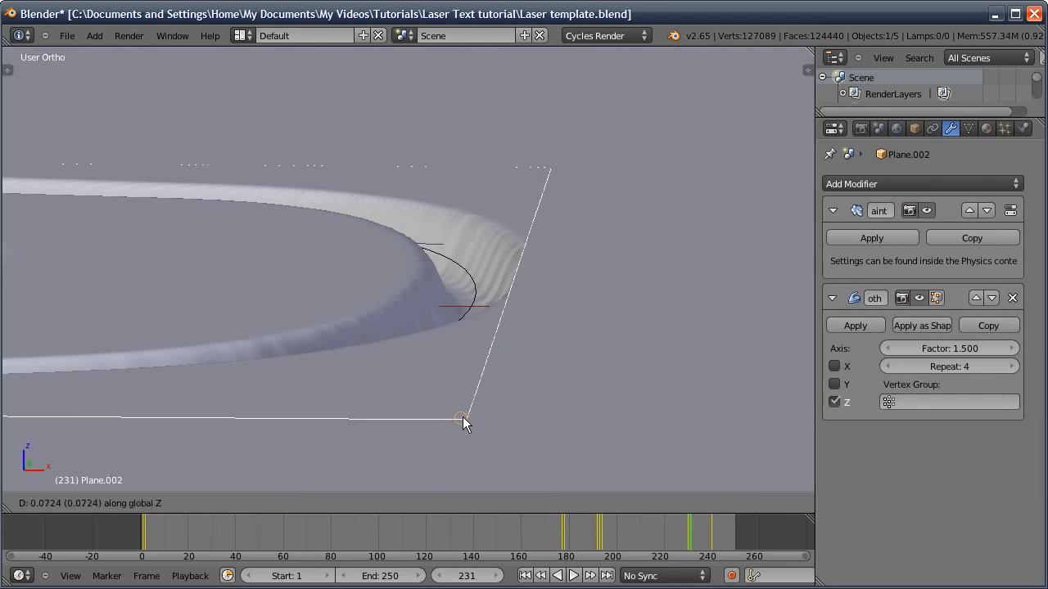
left_click(462, 417)
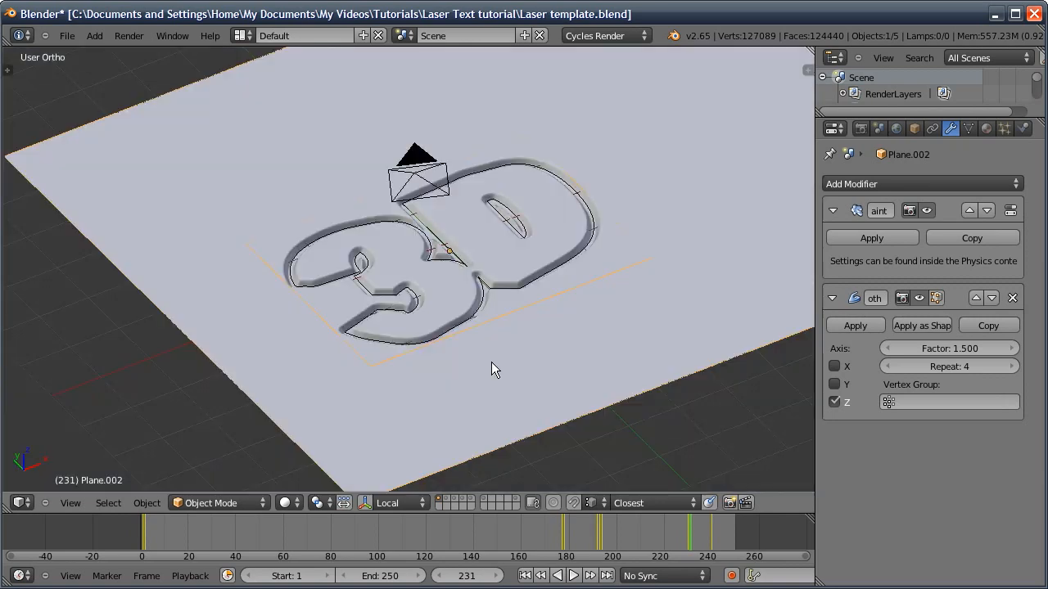
- Select the central text plane and enable nodes for its Material.001 in the Node Editor
middle_click_drag(496, 358, 473, 359)
right_click(552, 298)
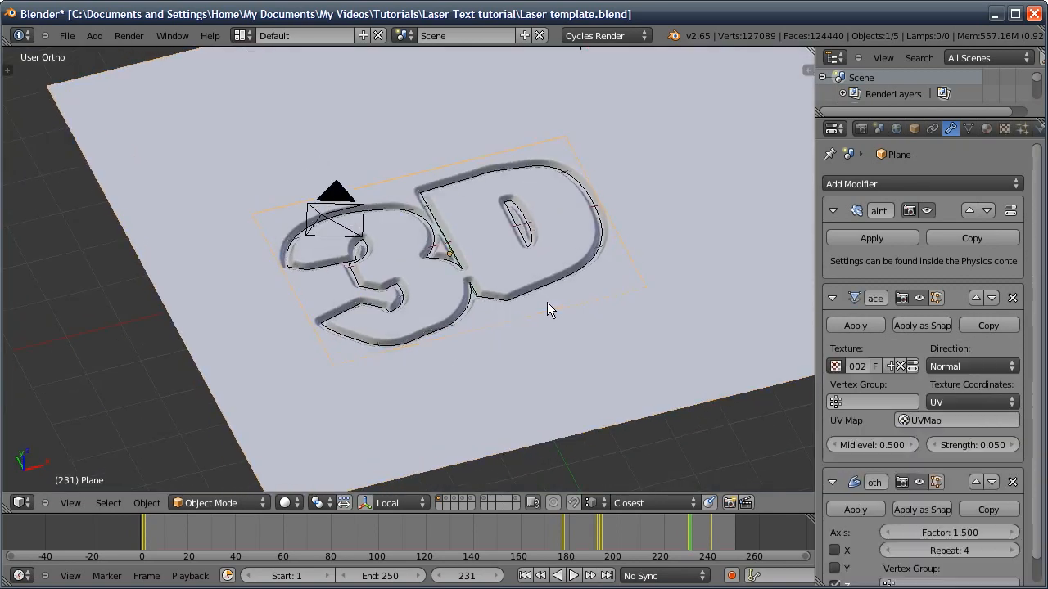
middle_click_drag(581, 324, 549, 318)
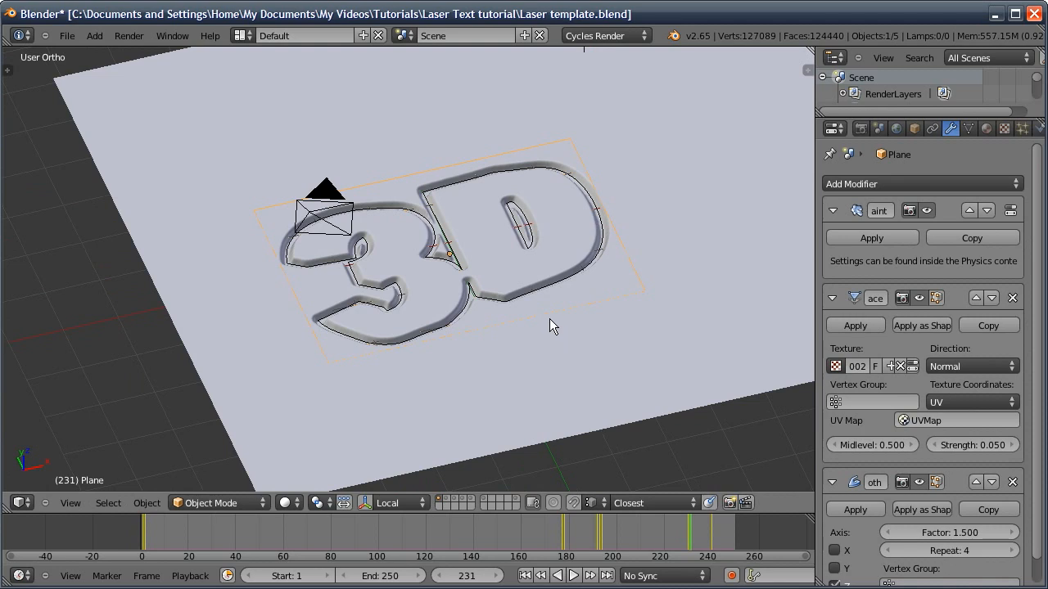
key("KP_0")
left_click(21, 502)
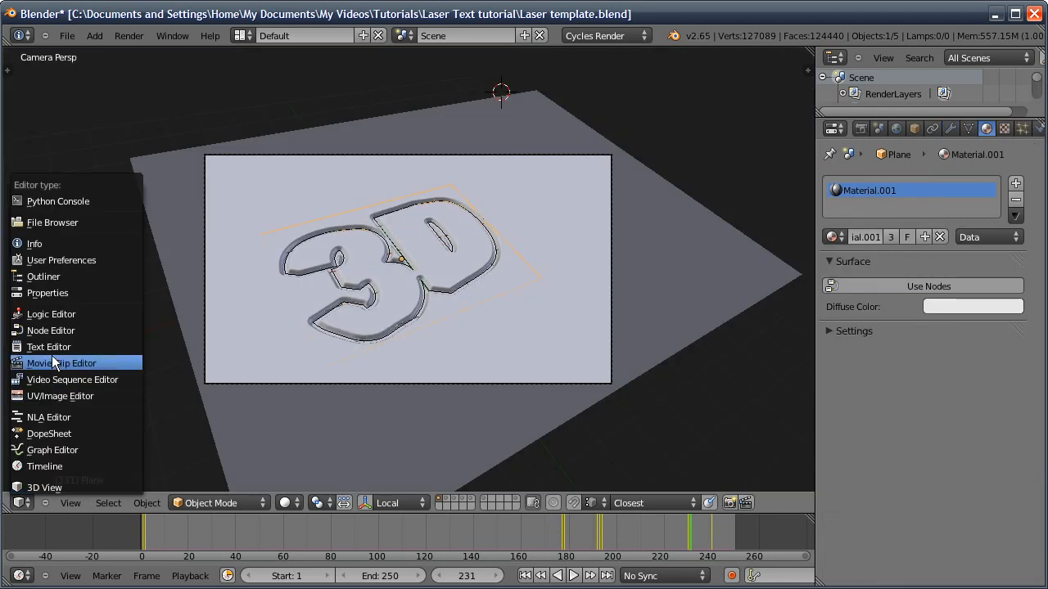
left_click(54, 332)
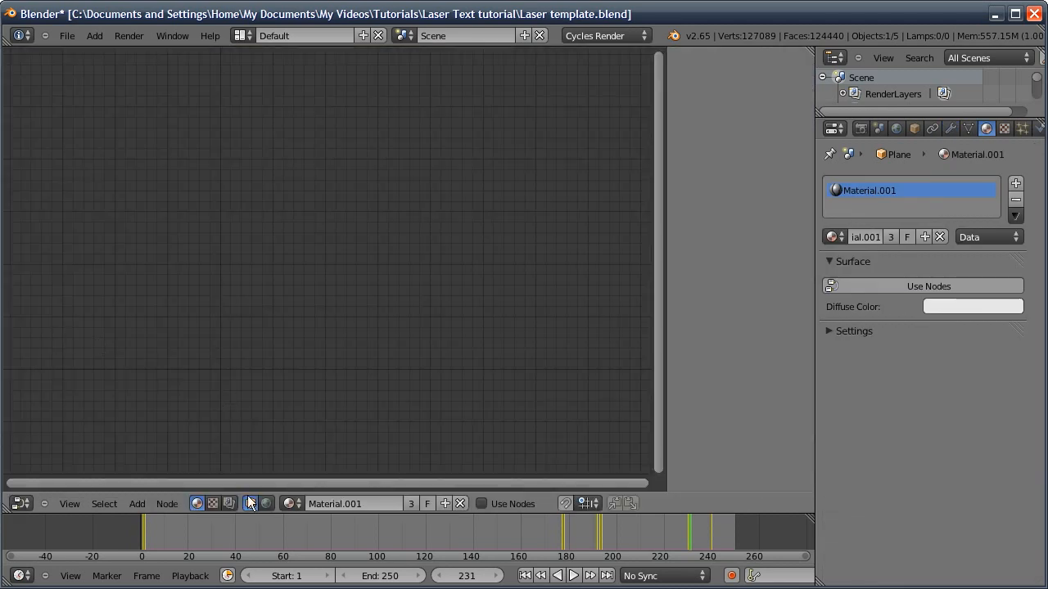
left_click(481, 504)
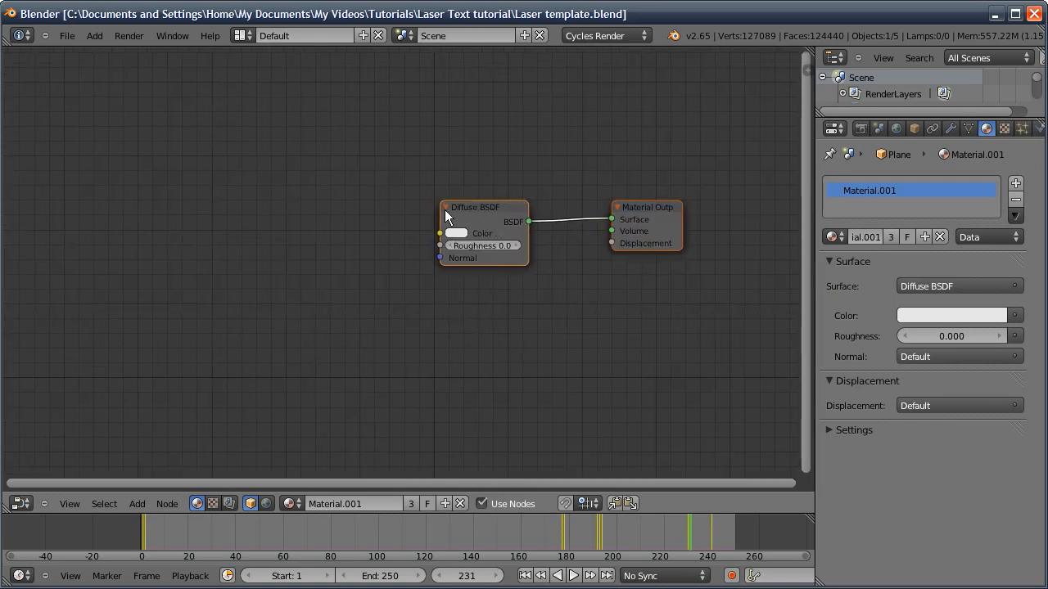
- Add an Emission shader with an orange-yellow colour and place it beneath the Diffuse BSDF node
key("shift+a")
mouse_move(424, 394)
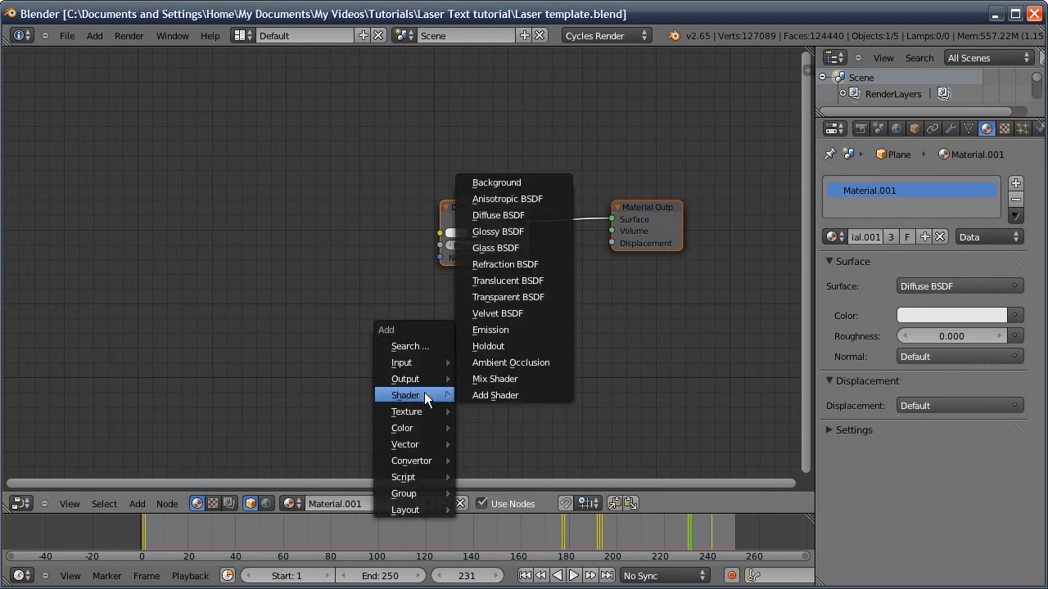
left_click(480, 330)
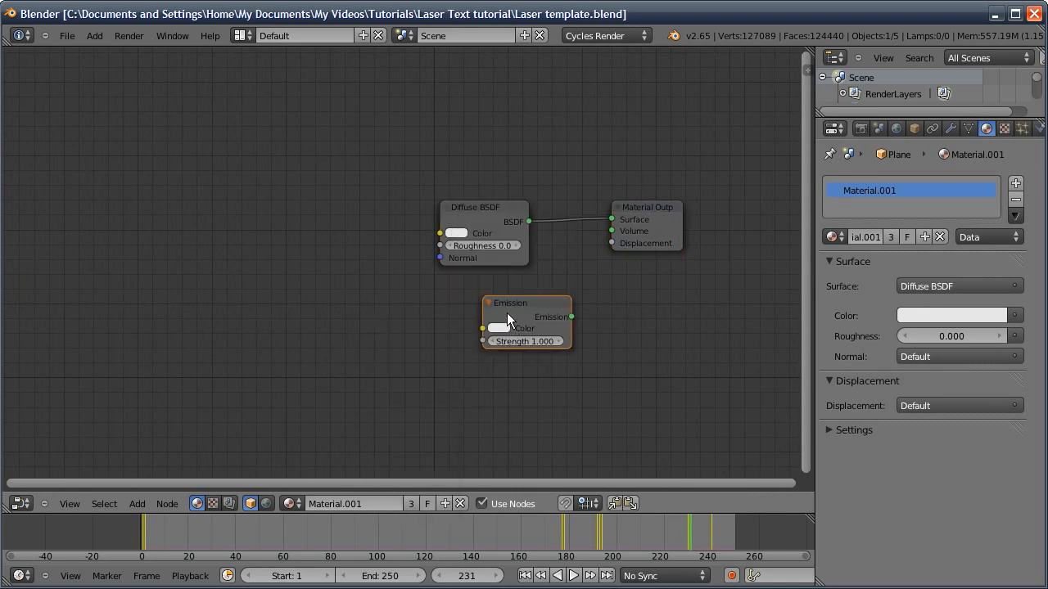
left_click(462, 304)
left_click(452, 318)
left_click(478, 215)
left_click_drag(475, 217, 461, 242)
middle_click_drag(308, 220, 392, 237)
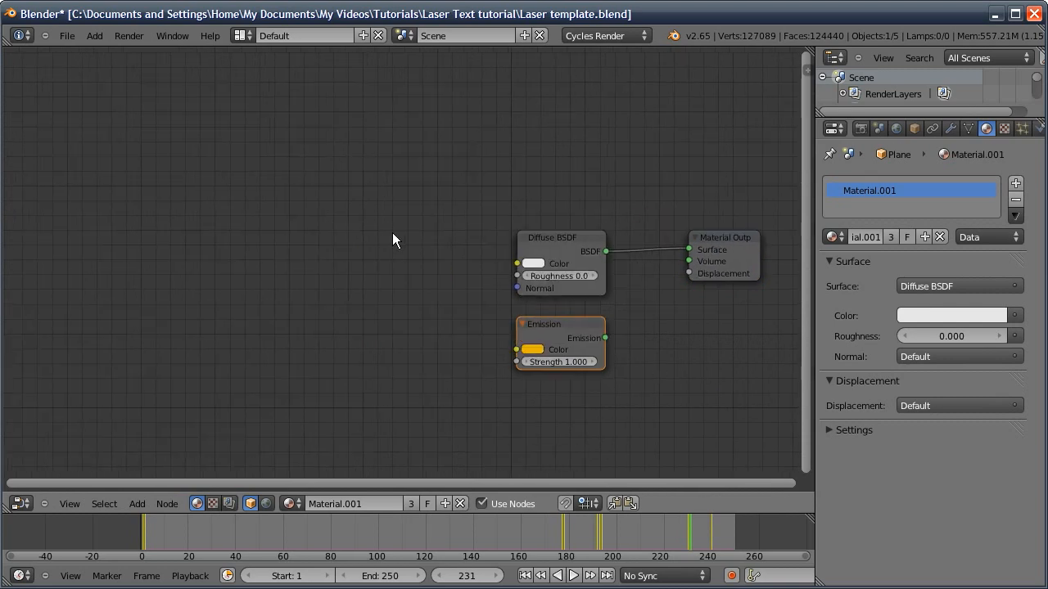
- Add an Image Texture node, load Laser trail 001.png from the Dynamic laser trail folder and place it above the shaders
key("shift+a")
mouse_move(361, 212)
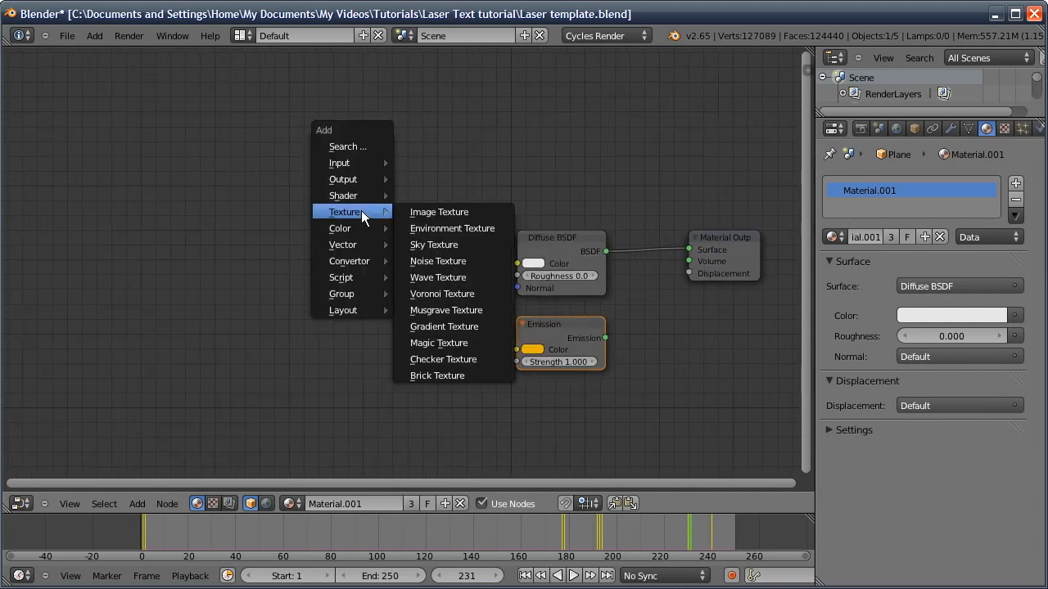
left_click(428, 212)
left_click(423, 212)
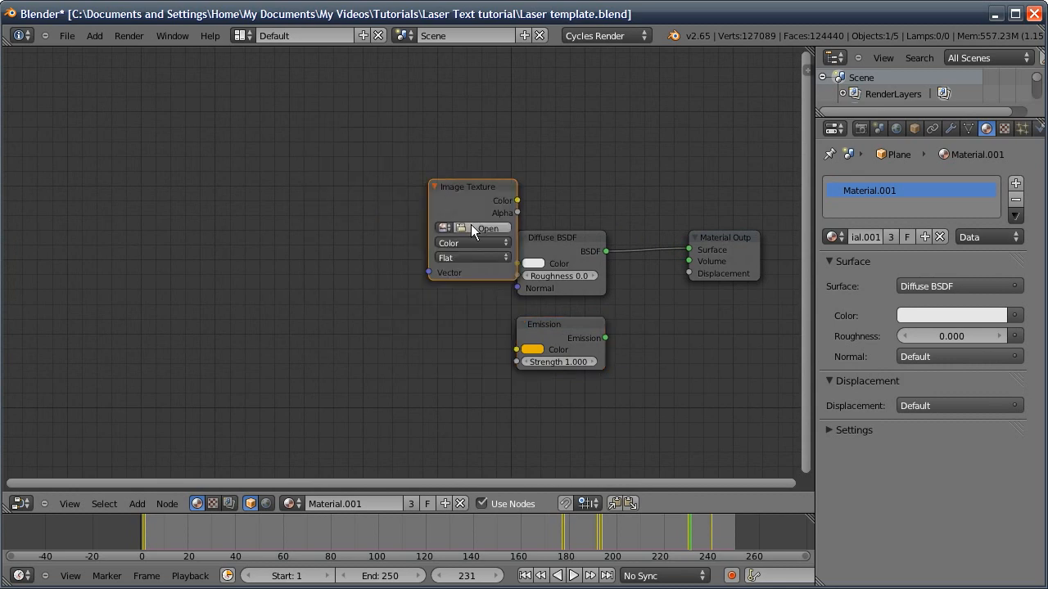
left_click(470, 224)
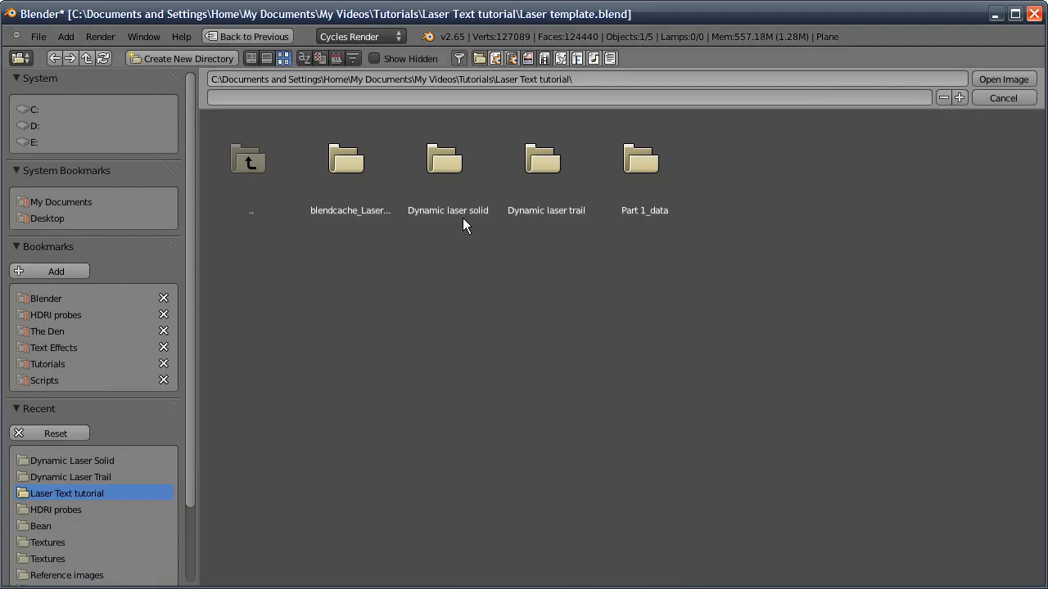
left_click(533, 187)
left_click(348, 163)
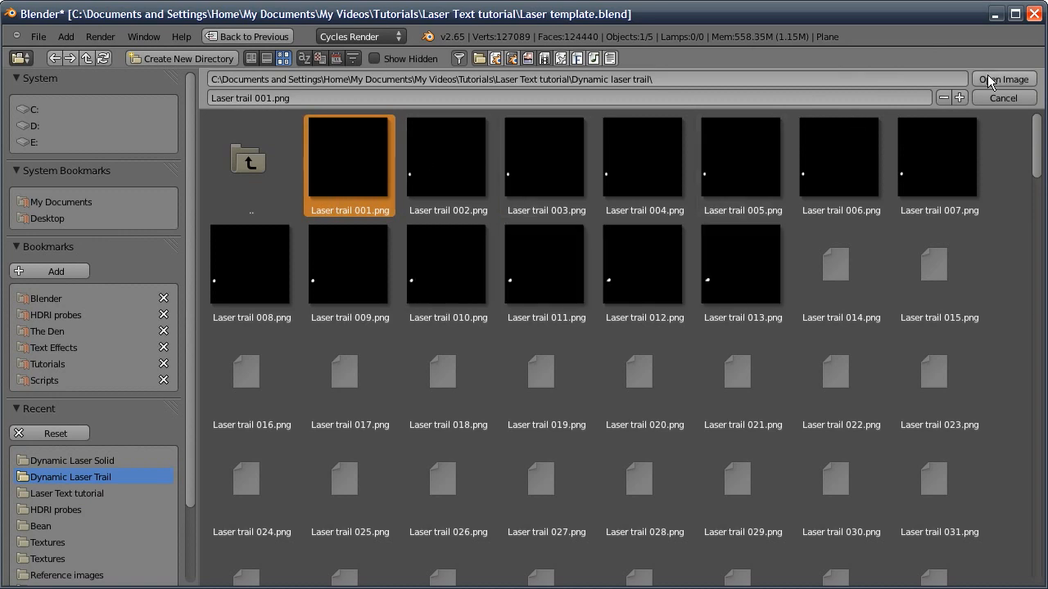
left_click(1004, 78)
left_click_drag(466, 194, 443, 90)
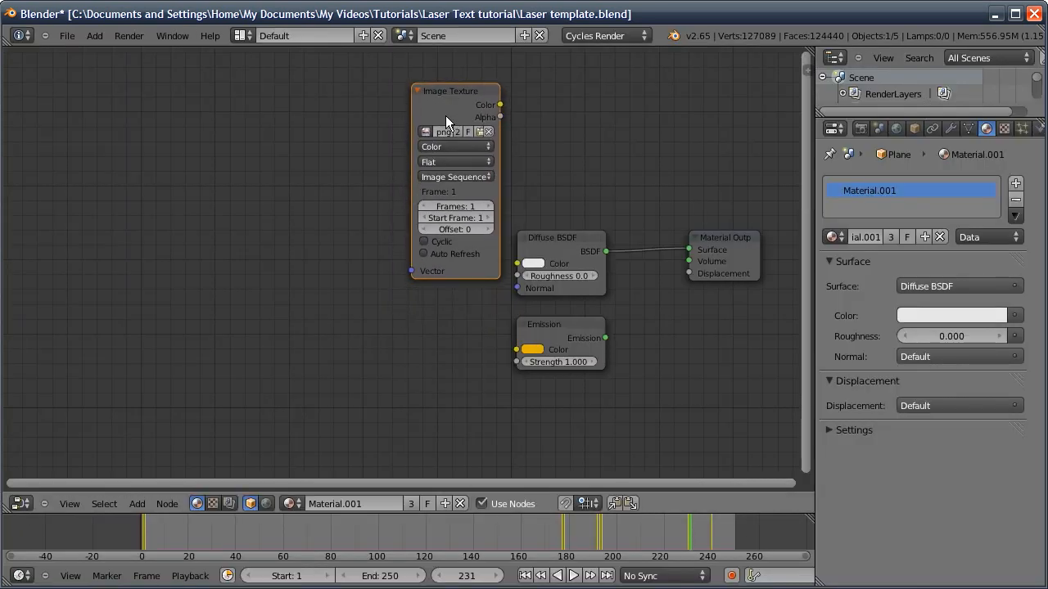
- Add a Mix Shader before the Material Output and feed it the Diffuse BSDF and Emission shaders
left_click(573, 326)
key("shift+a")
mouse_move(647, 309)
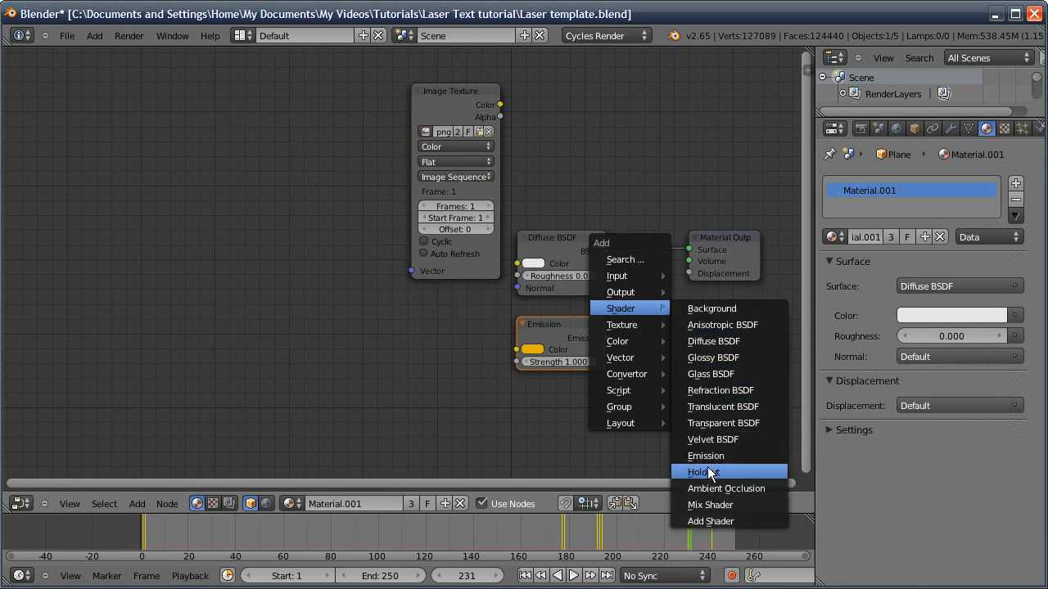
left_click(709, 507)
left_click_drag(740, 430, 657, 306)
middle_click_drag(657, 307, 451, 320)
left_click_drag(493, 261, 575, 257)
left_click_drag(447, 319, 479, 259)
left_click_drag(399, 344, 447, 311)
middle_click_drag(481, 339, 596, 358)
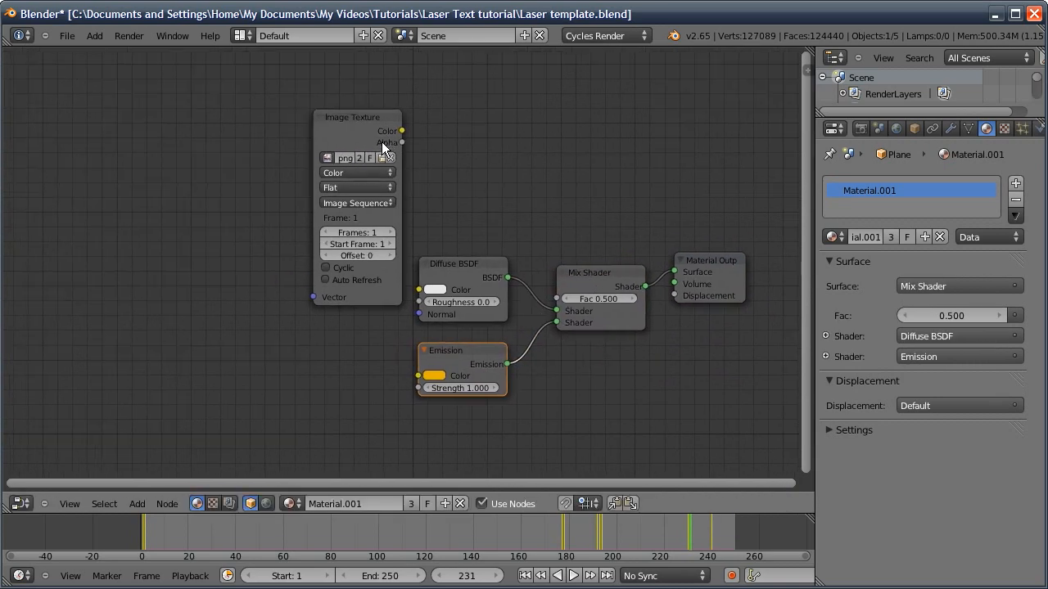
- Drive the Mix Shader's Fac with the image colour and set the sequence to 250 frames, Non-Color Data and Auto Refresh
left_click_drag(402, 131, 557, 298)
left_click(351, 232)
type("250")
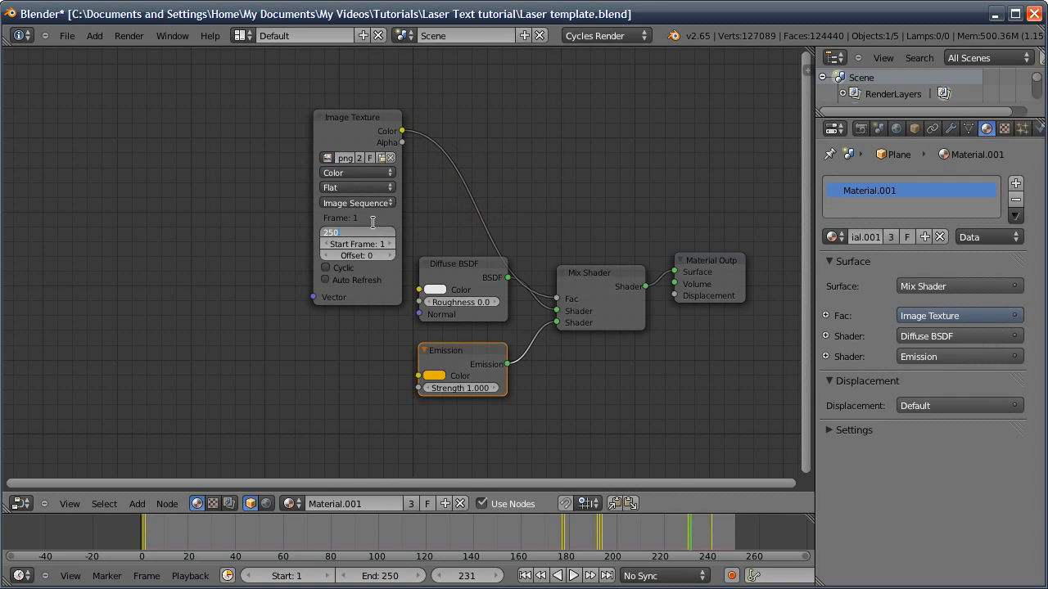
key("Return")
left_click(341, 173)
left_click(338, 149)
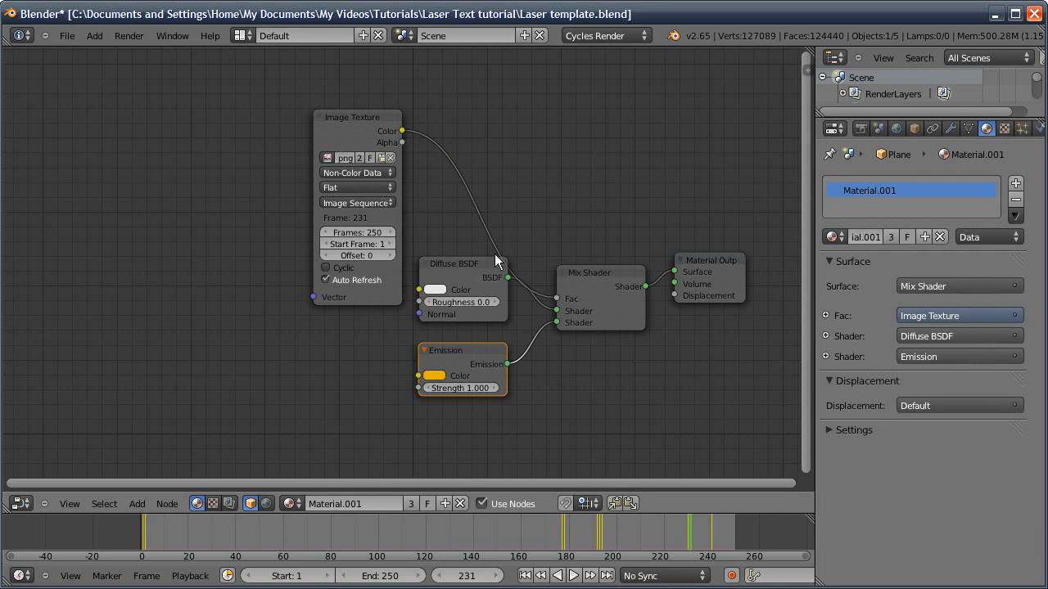
- Space out the Diffuse and Image Texture nodes and connect a new Texture Coordinate node's UV output to the image's Vector input
left_click(435, 262)
left_click_drag(452, 264, 446, 280)
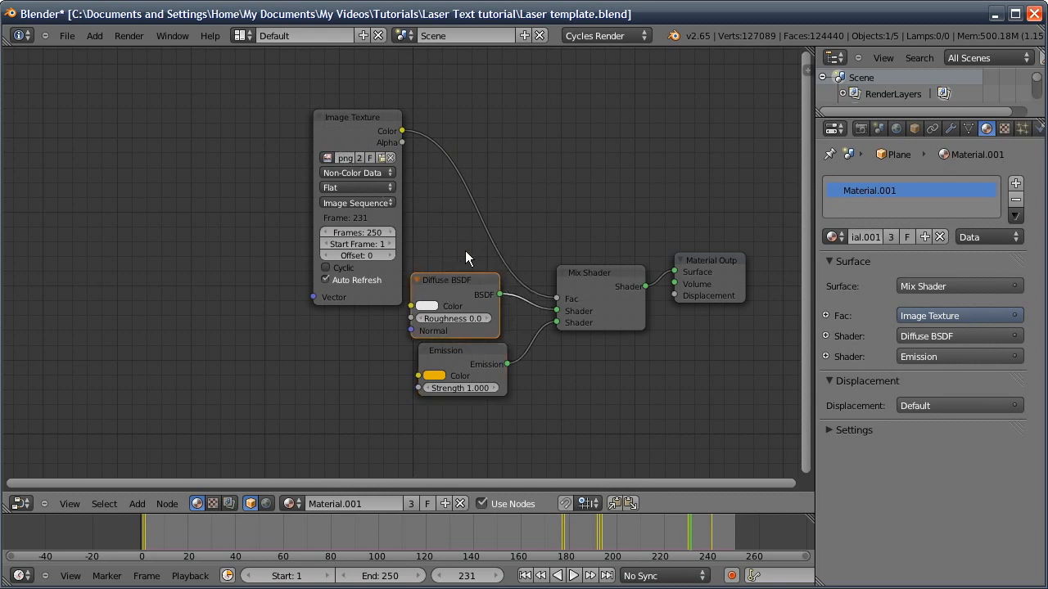
middle_click_drag(465, 250, 572, 215)
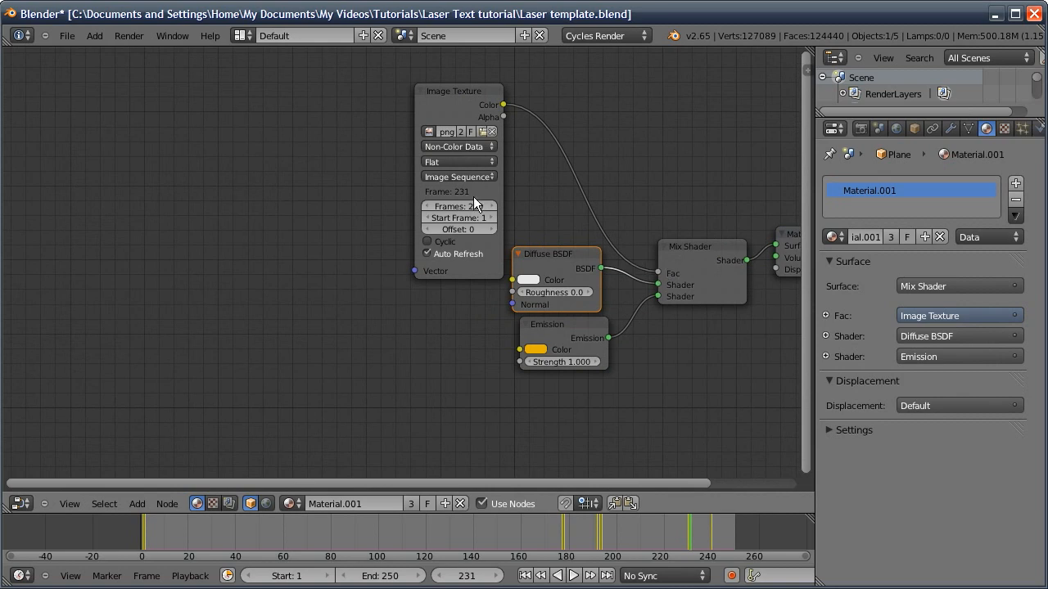
left_click_drag(454, 106, 409, 91)
middle_click_drag(442, 234, 504, 239)
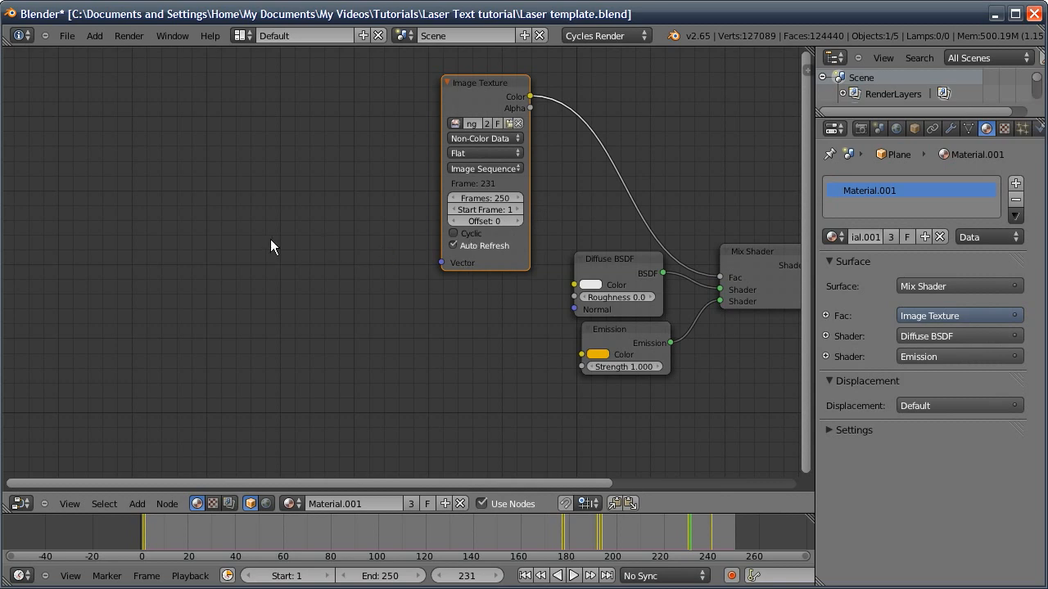
key("shift+a")
mouse_move(262, 294)
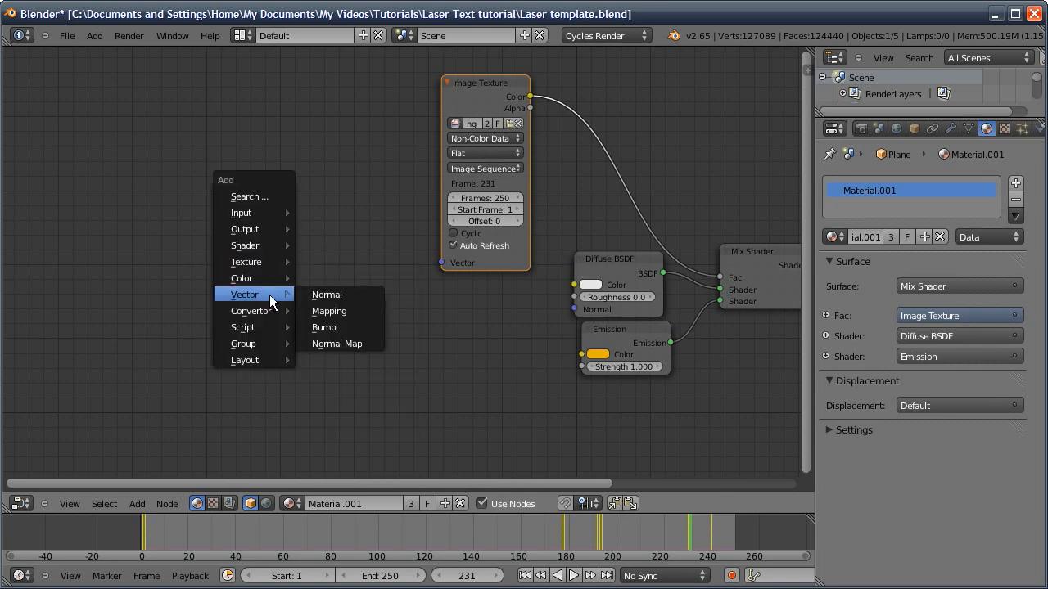
mouse_move(260, 212)
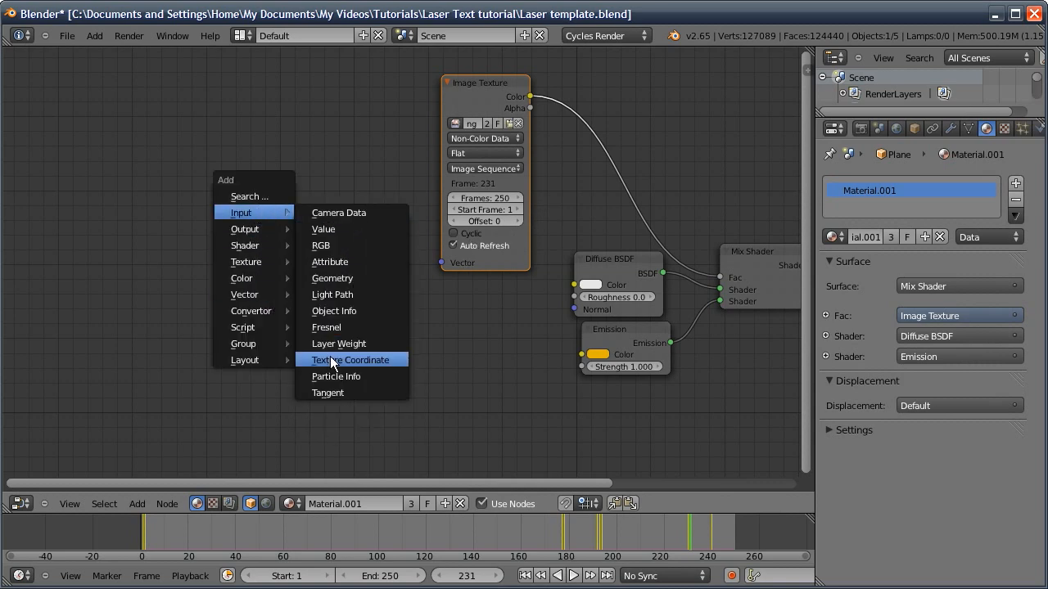
left_click(333, 363)
left_click_drag(368, 349, 442, 262)
- Set the Emission shader's Strength to 10
middle_click_drag(549, 292, 368, 299)
left_click(410, 362)
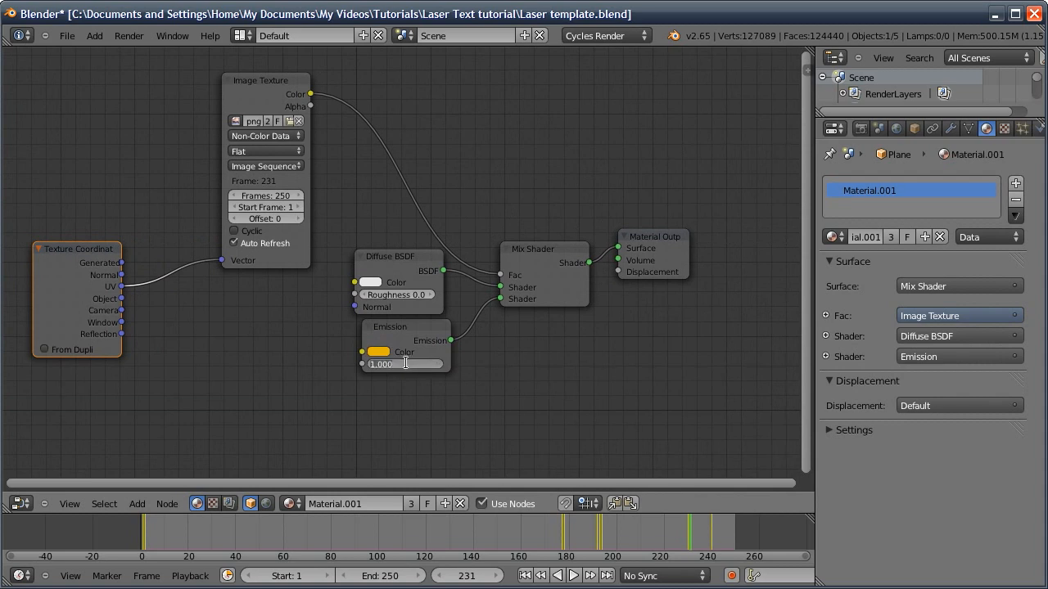
key("Return")
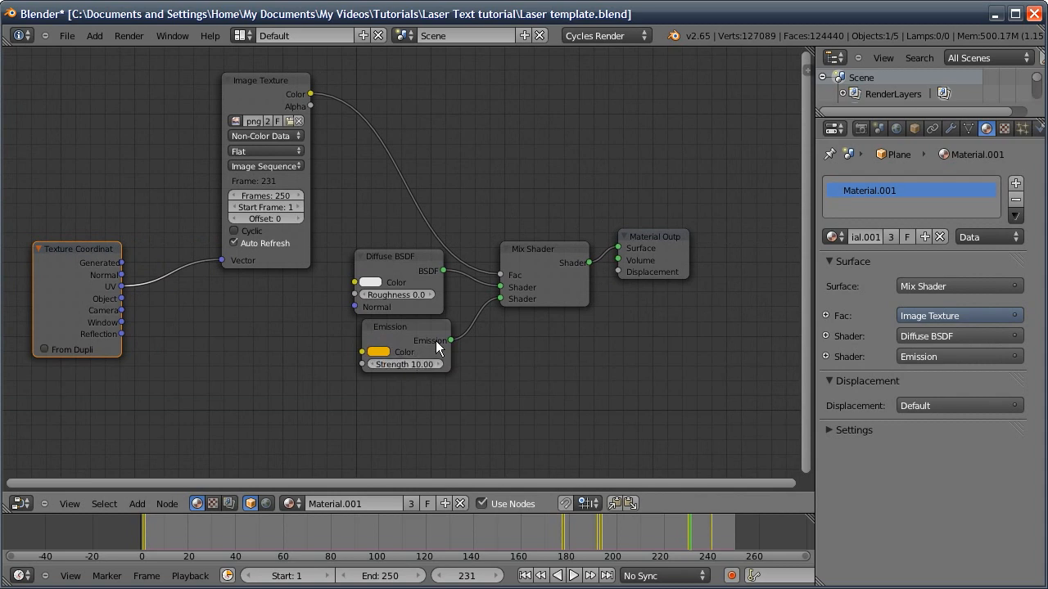
- Preview the plane in Rendered shading at frame 72 with the Displace modifier's viewport display turned off, and return to Solid shading
left_click(21, 503)
left_click(42, 481)
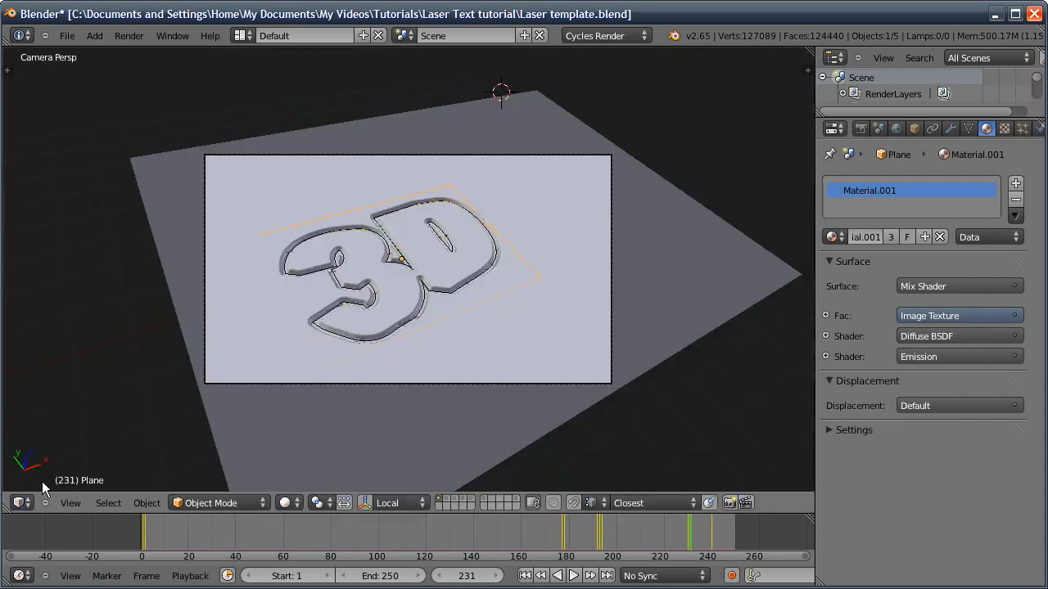
left_click(284, 502)
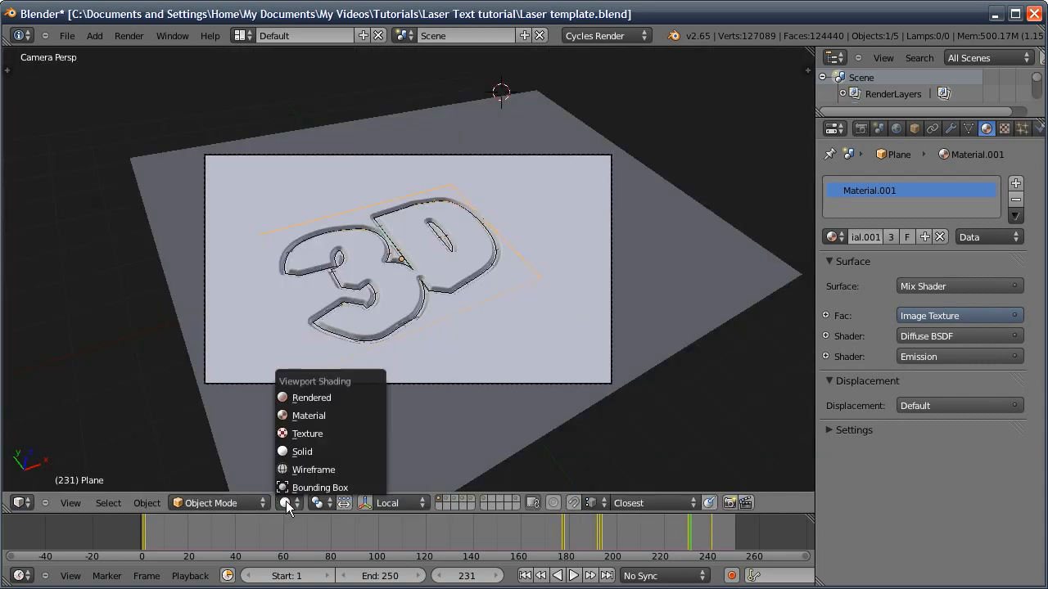
left_click(301, 398)
left_click(950, 129)
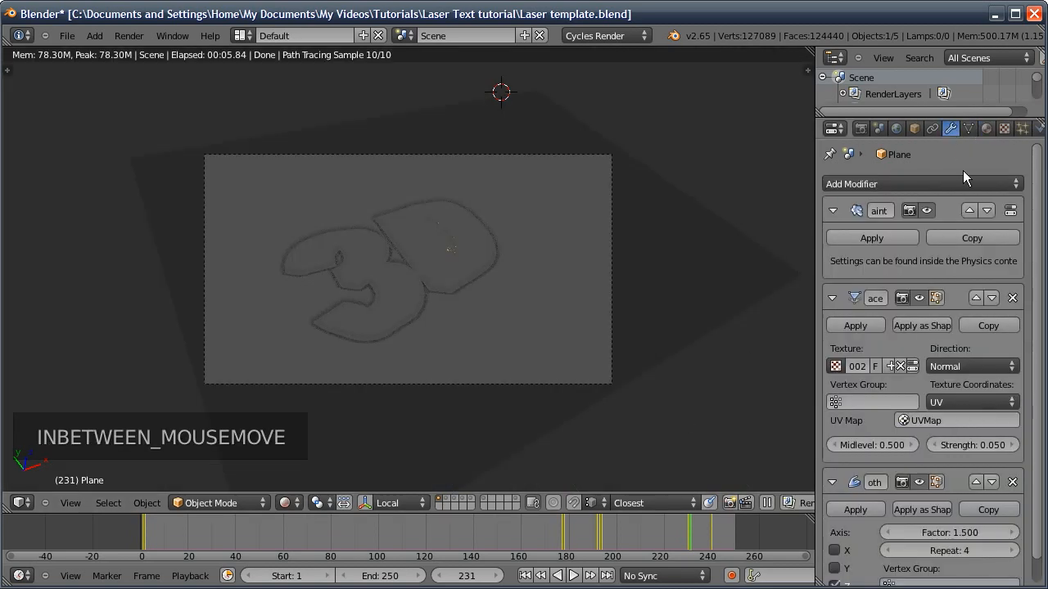
left_click(919, 297)
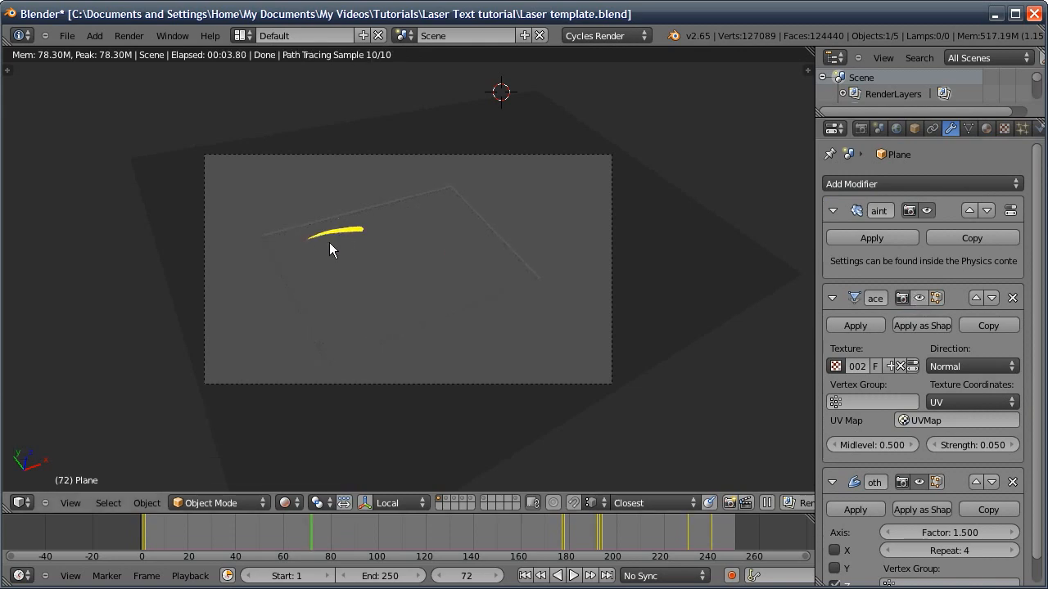
key("shift+z")
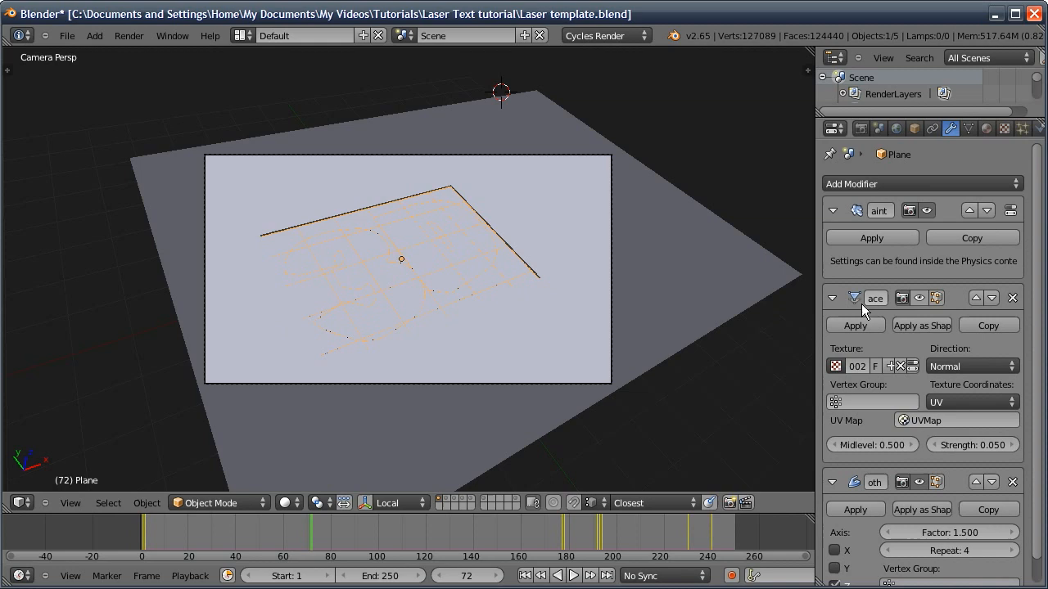
- Split the 3D view into two side-by-side areas and turn one of them into the Node Editor
left_click_drag(815, 311, 818, 310)
left_click_drag(9, 506, 360, 496)
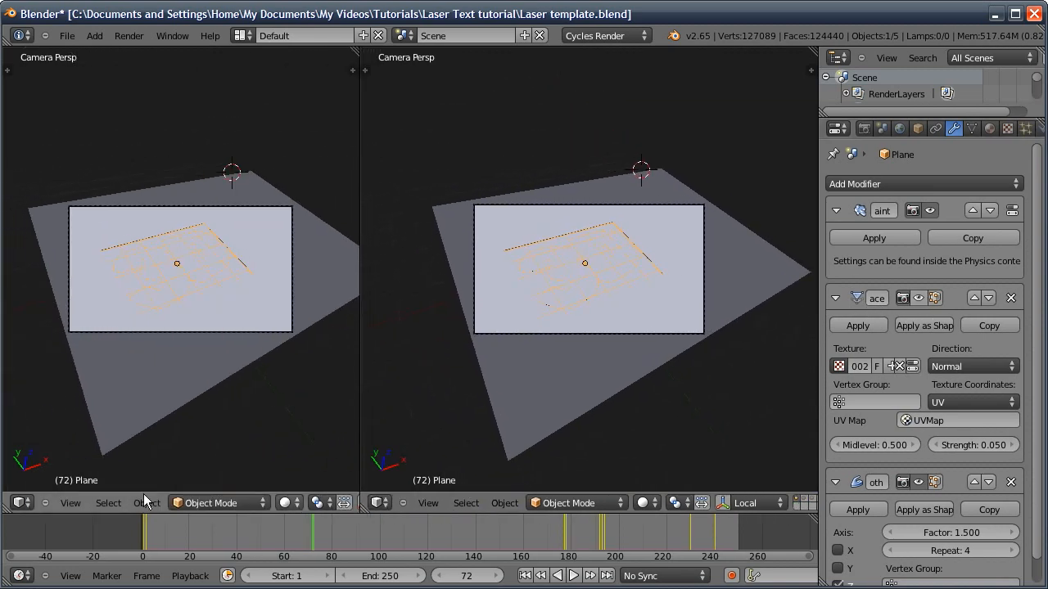
left_click(22, 504)
left_click(41, 332)
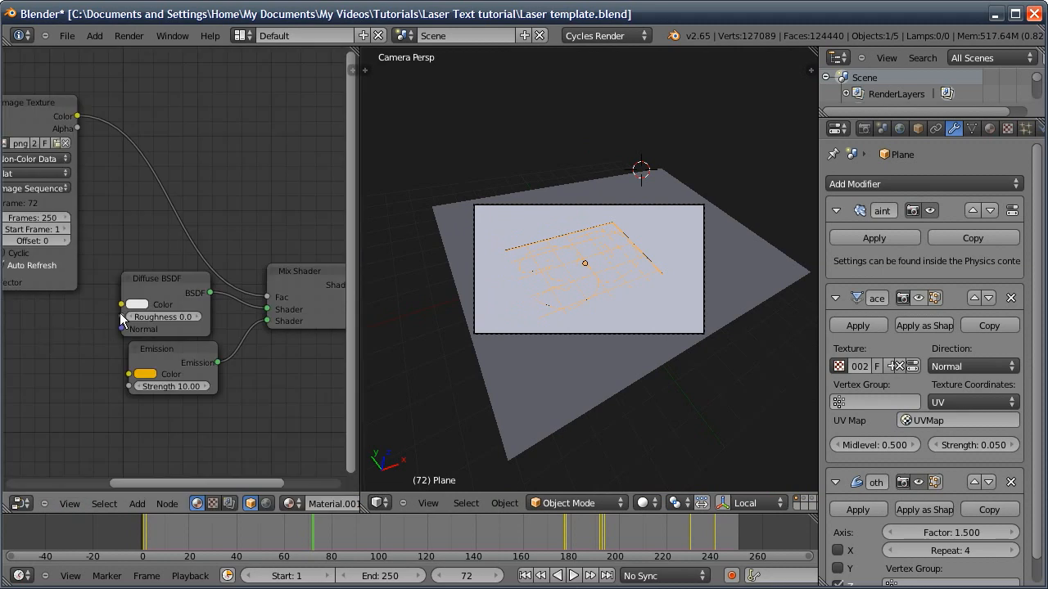
- Show the 3D view in Rendered shading and limit the preview to a render border around the glowing laser trail
left_click(643, 502)
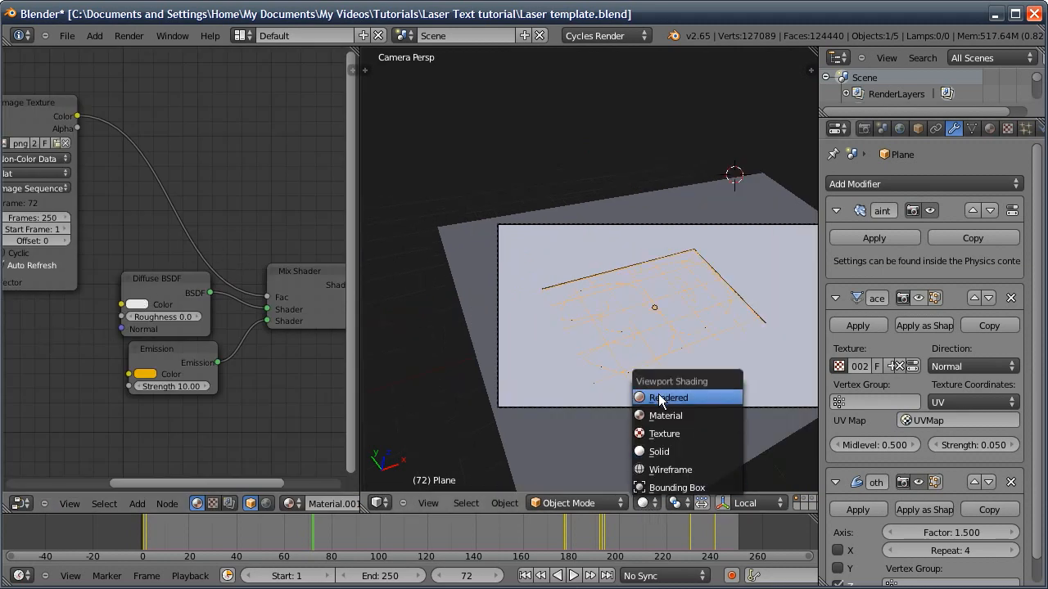
left_click(659, 397)
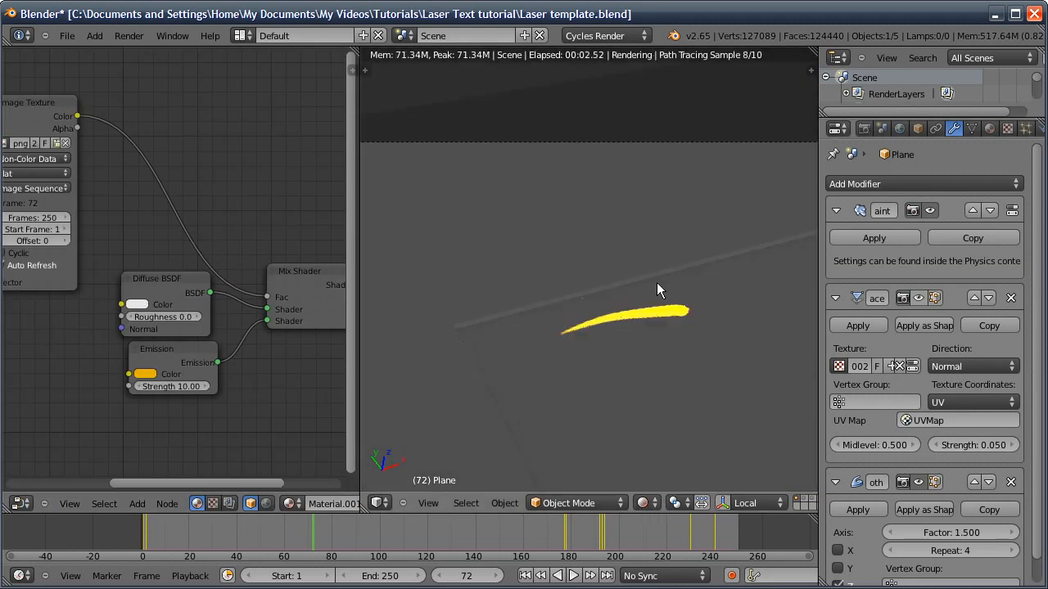
key("shift+b")
mouse_move(712, 277)
left_mouse_down()
mouse_move(601, 369)
mouse_move(512, 402)
left_mouse_up()
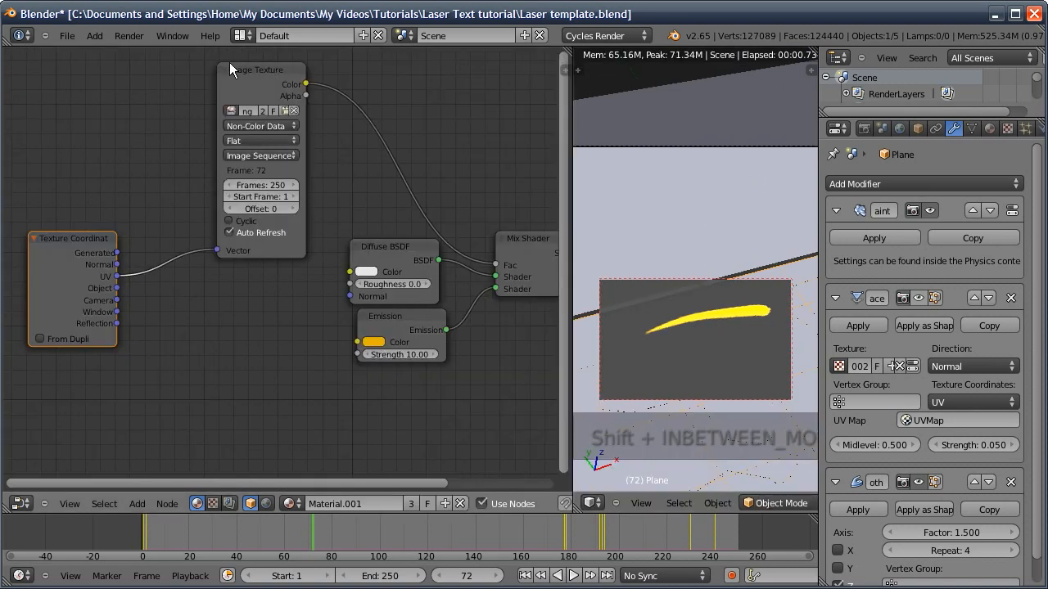
- Collapse the Image Texture node and move the Diffuse BSDF and Texture Coordinate nodes away from the Mix Shader to free space
left_click(227, 66)
middle_click_drag(383, 249, 333, 176)
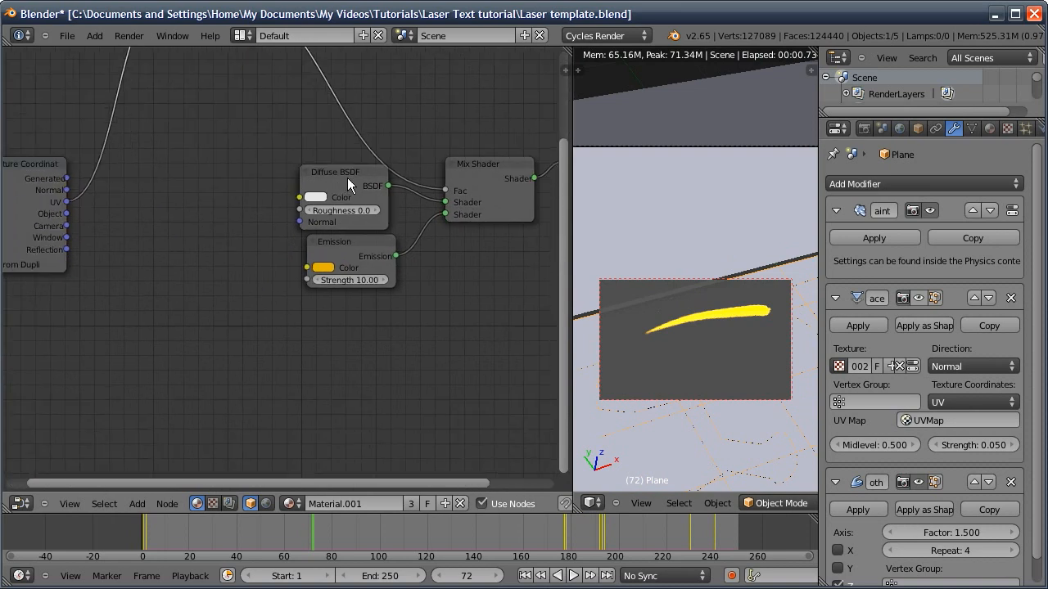
left_click(330, 178)
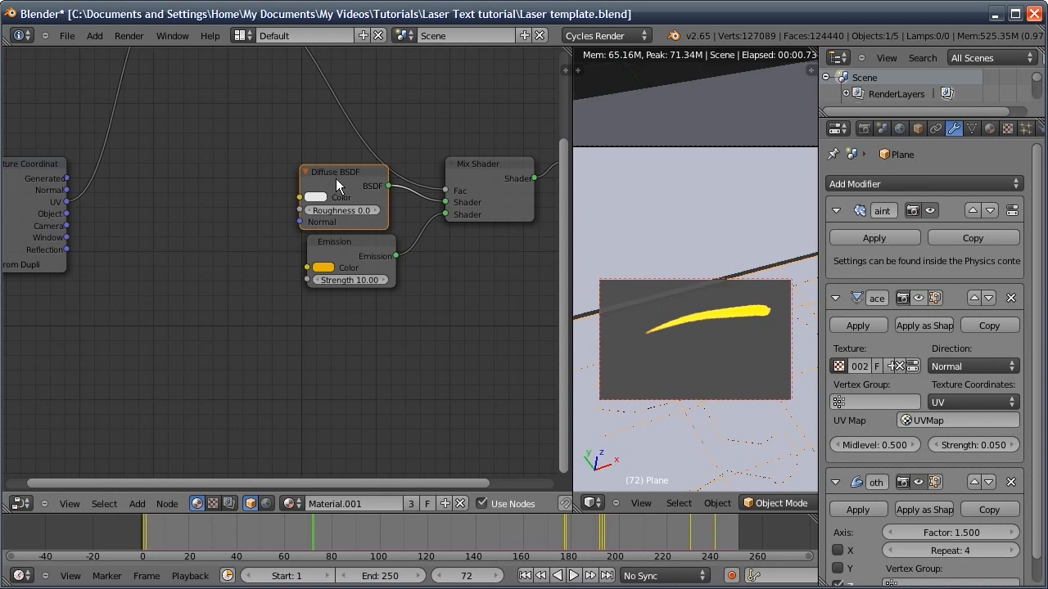
key("g")
left_click(195, 170)
middle_click_drag(195, 170, 377, 179)
right_click(199, 213)
key("g")
left_click(45, 208)
- Duplicate the Mix Shader and insert the copy between the Diffuse BSDF and the original Mix Shader
middle_click_drag(441, 202, 181, 210)
right_click(389, 187)
key("shift+d")
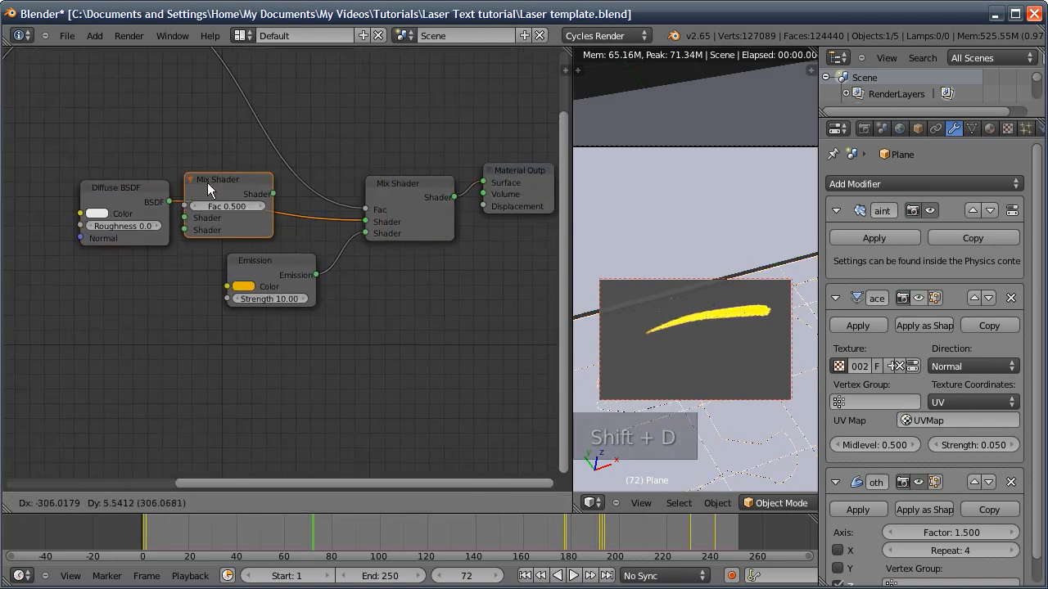
left_click(219, 182)
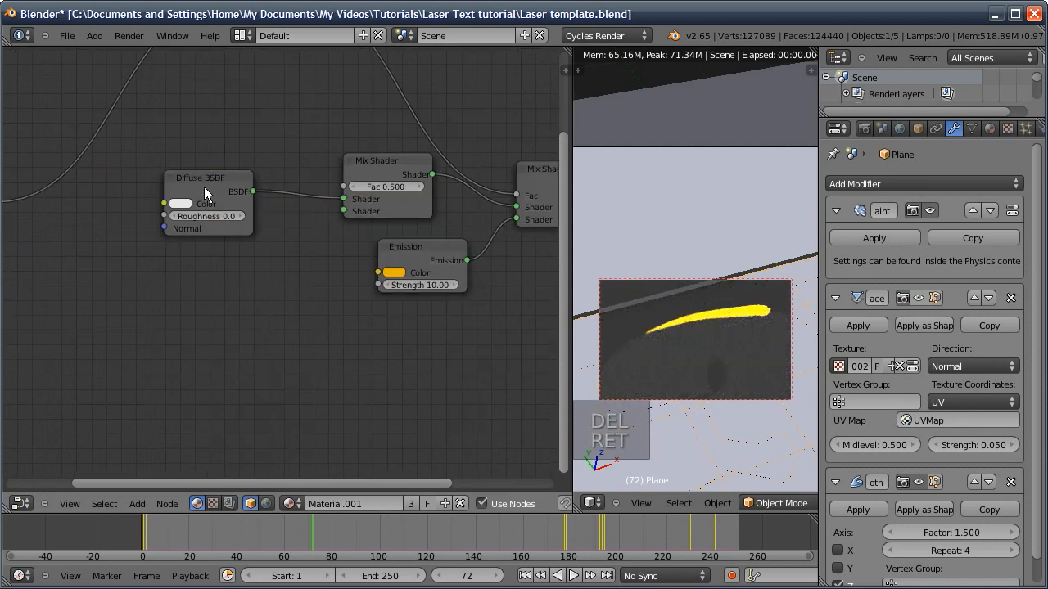
- Duplicate the collapsed Image Texture node, place the copy above the Diffuse BSDF and expand it
middle_click_drag(203, 187, 226, 235)
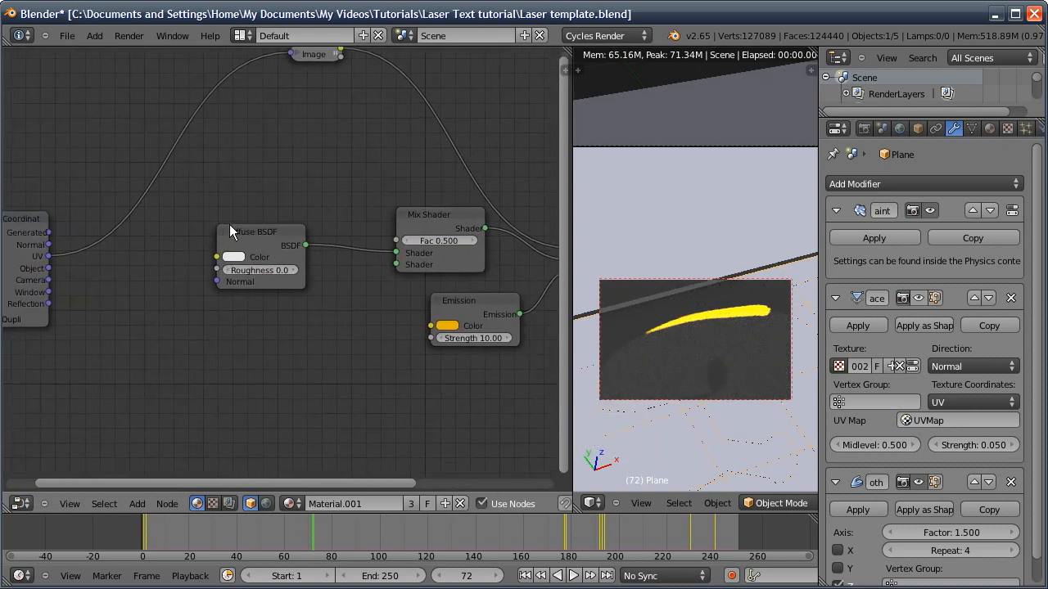
middle_click_drag(359, 242, 431, 188)
middle_click_drag(310, 149, 328, 228)
left_click(384, 90)
key("shift+d")
left_click(300, 205)
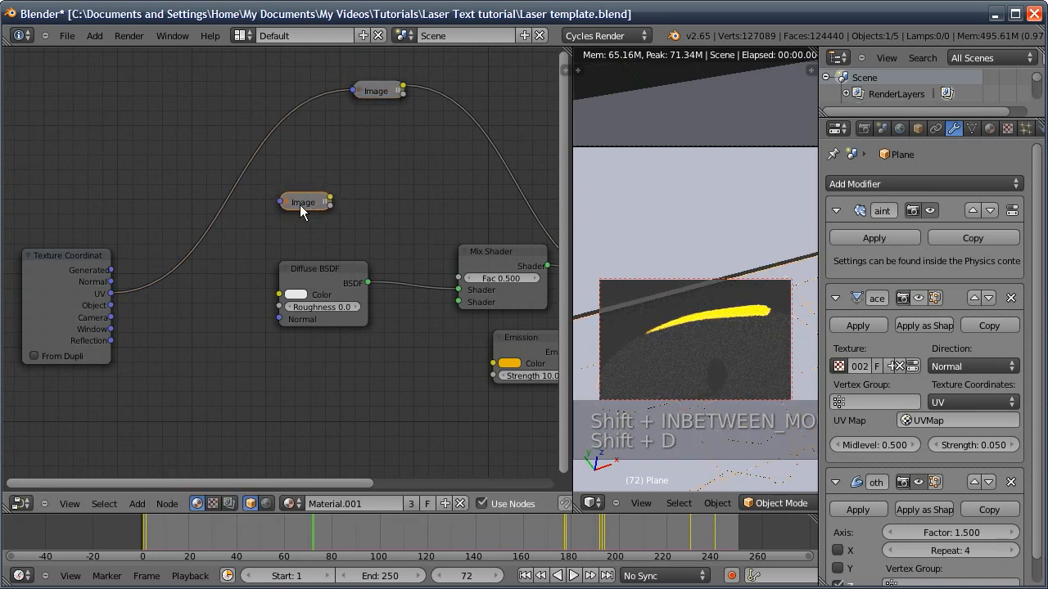
left_click(284, 202)
scroll(748, 512, "right", 3)
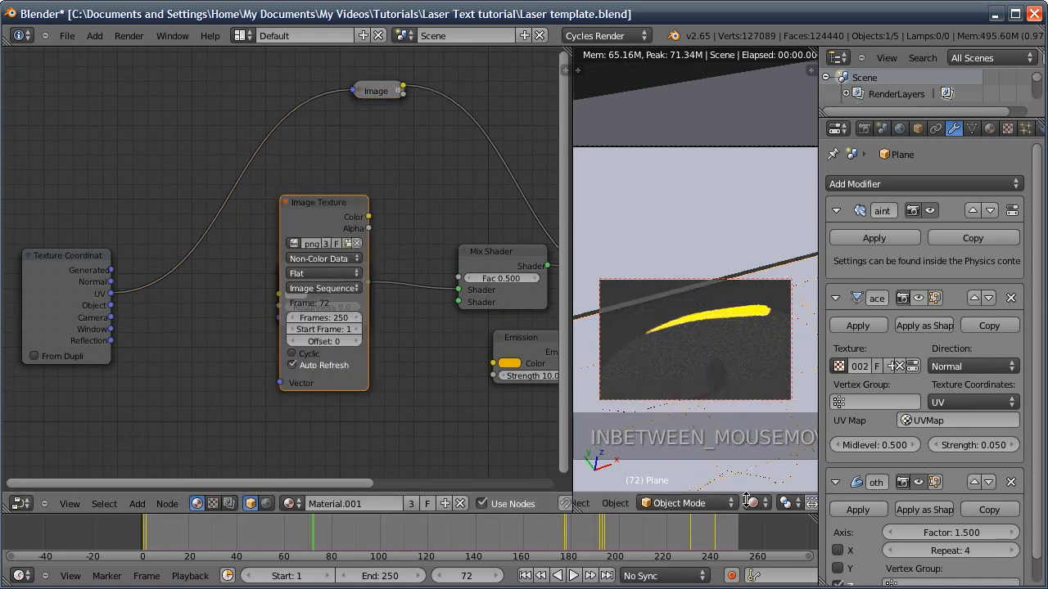
- Return the preview to Solid shading and load Laser solid 001.png from the Dynamic laser solid folder into the duplicated Image Texture
left_click(753, 502)
left_click(760, 453)
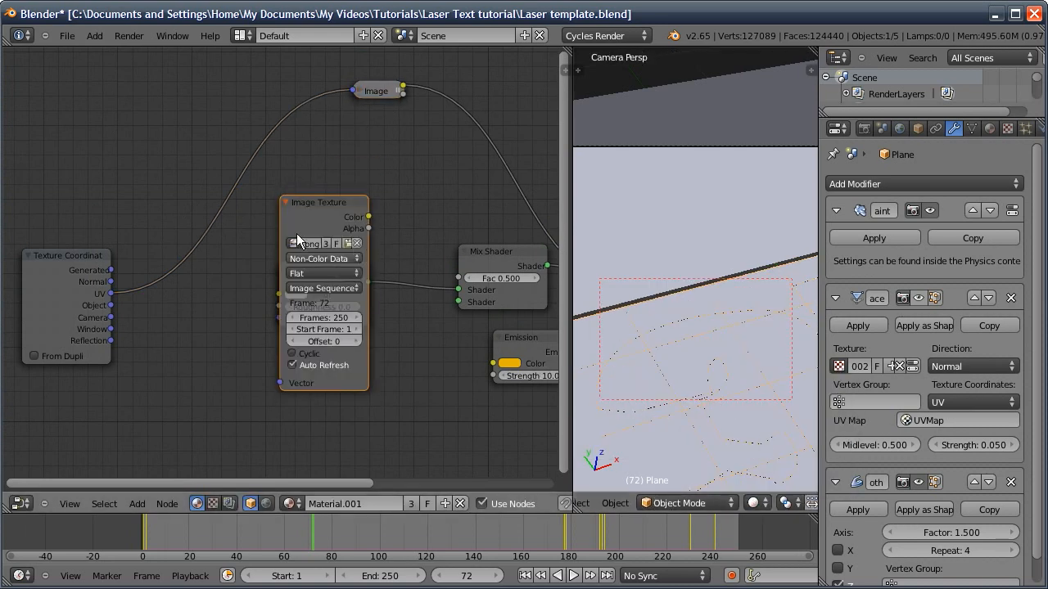
left_click(357, 243)
left_click(322, 243)
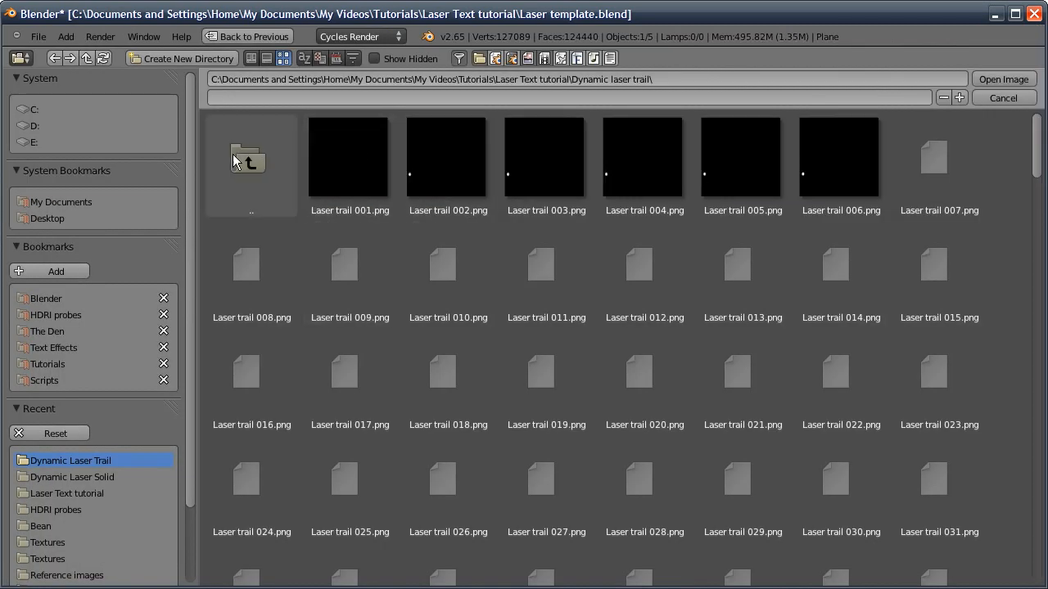
left_click(236, 156)
left_click(445, 164)
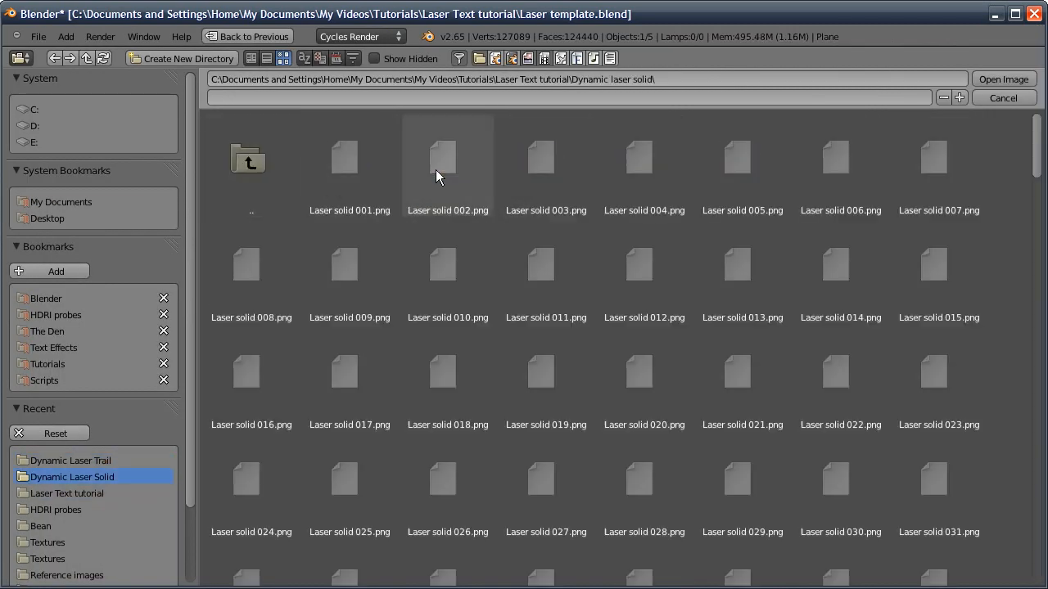
left_click(327, 168)
left_click(1001, 80)
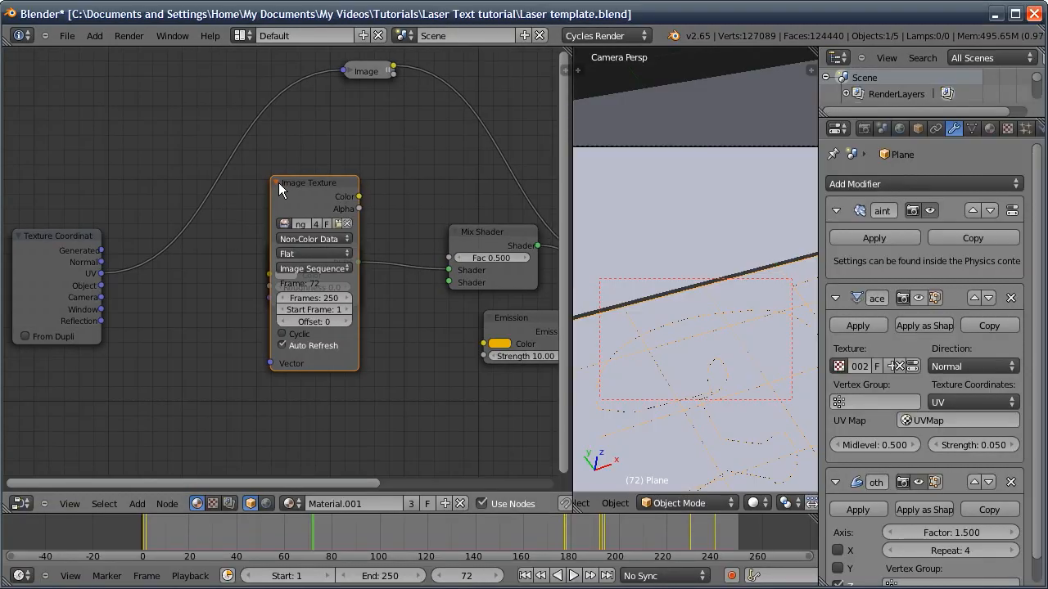
- Wire the collapsed solid image between the UV output and the new Mix Shader's Fac, and feed a duplicated Diffuse BSDF into its second Shader input
left_click(278, 183)
left_click_drag(100, 272, 449, 259)
left_click(314, 253)
key("shift+d")
left_click(300, 337)
left_click_drag(353, 347, 449, 282)
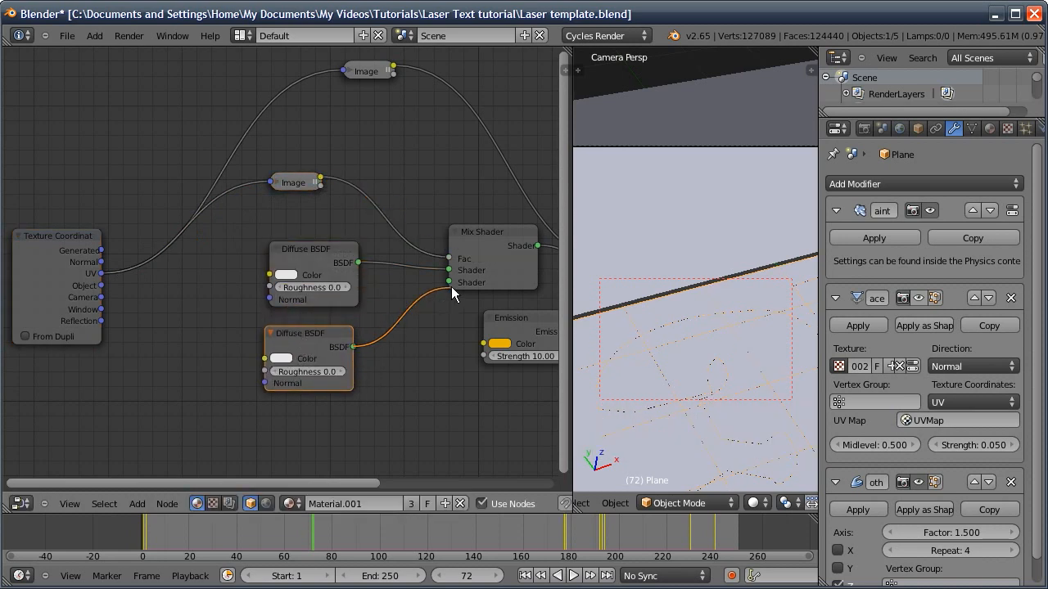
- Darken the duplicated Diffuse BSDF's colour to gray and, with Rendered shading on, swap the two Diffuse connections on the Mix Shader
left_click(282, 359)
left_click_drag(373, 219, 372, 229)
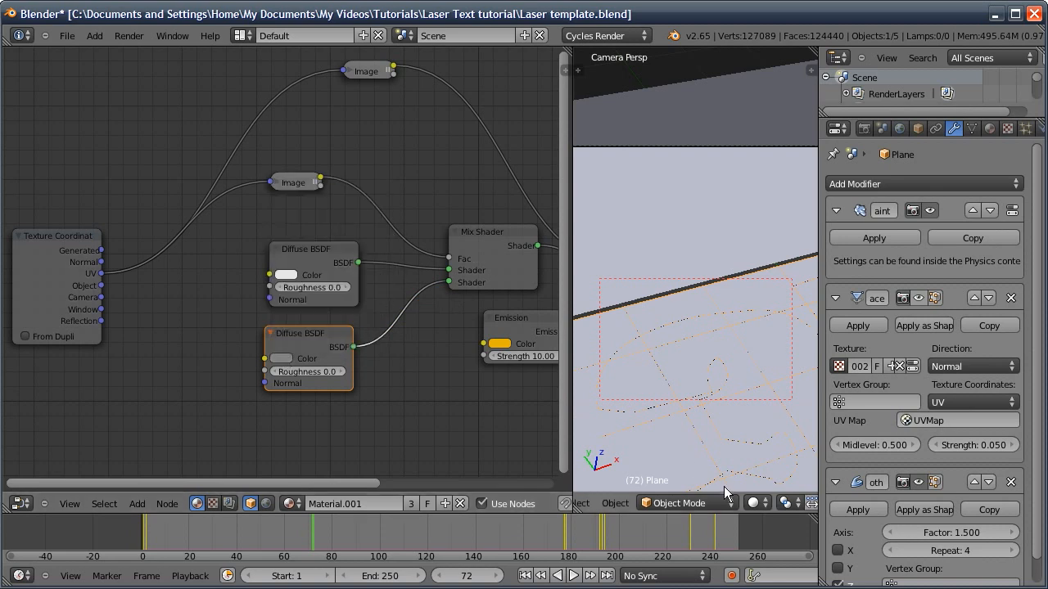
left_click(755, 503)
left_click(764, 400)
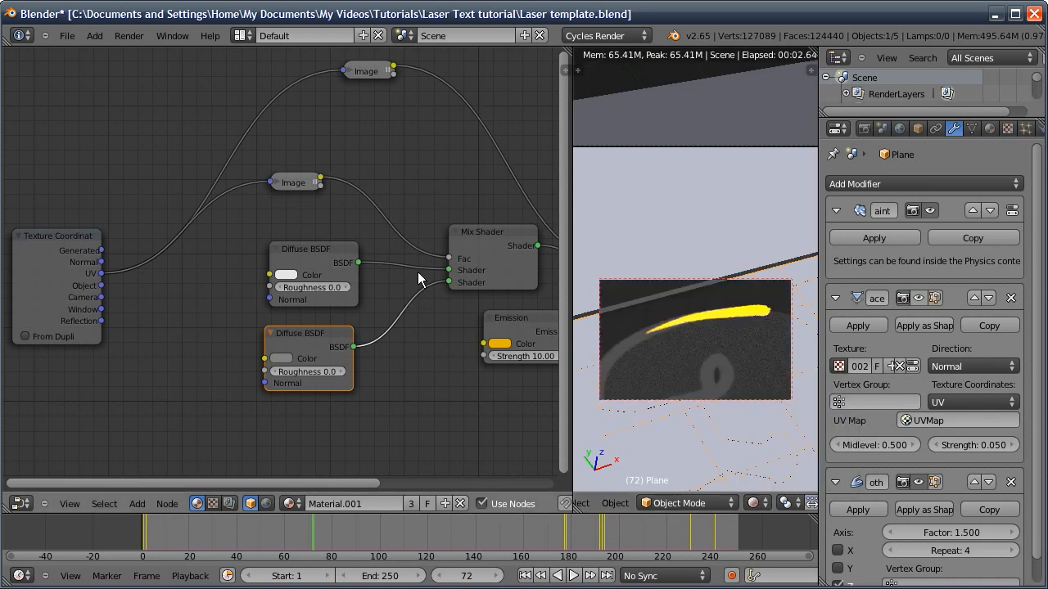
left_click_drag(448, 270, 450, 283)
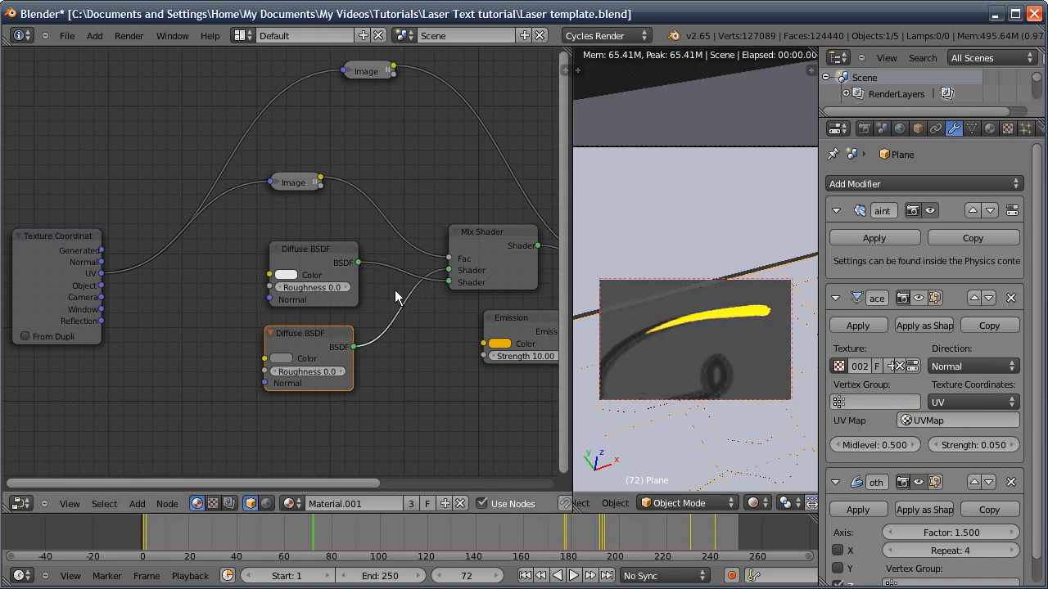
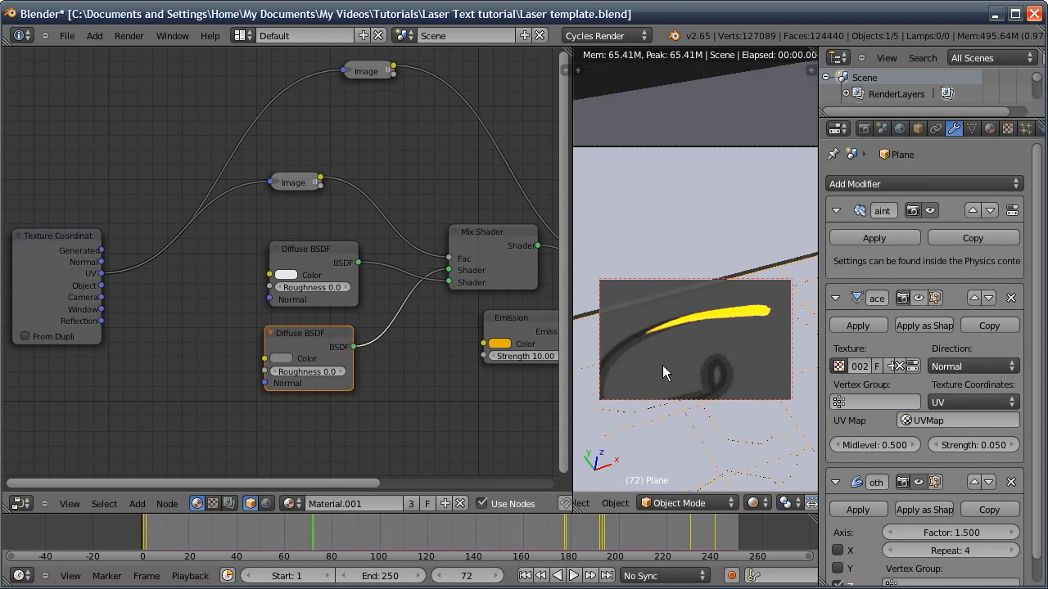
- Move the Texture Coordinate node farther from the two Diffuse BSDF nodes to make room for another texture
middle_click_drag(45, 280, 136, 226)
left_click(137, 226)
key("g")
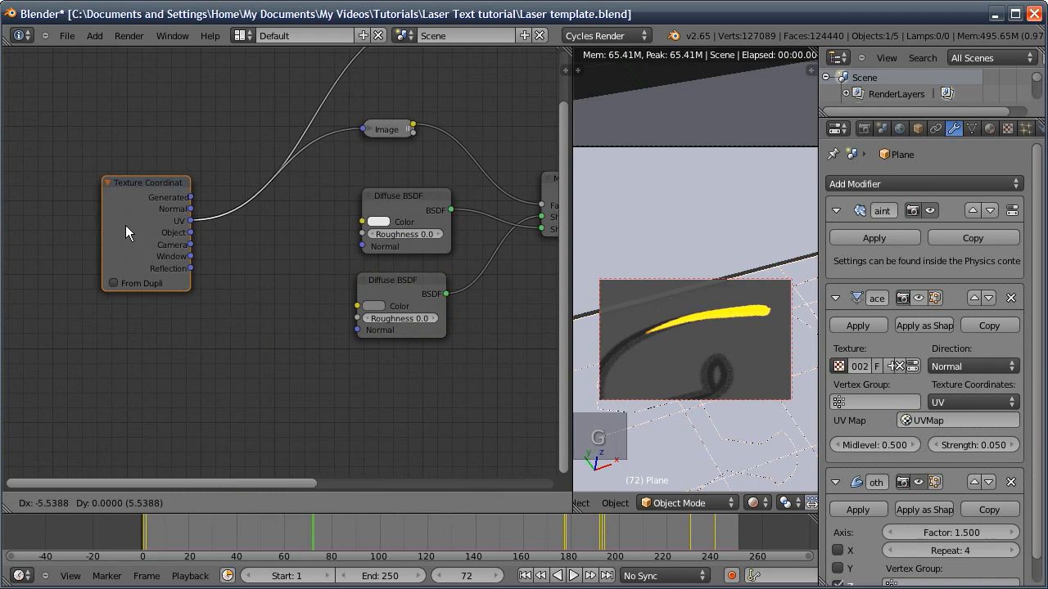
left_click(66, 198)
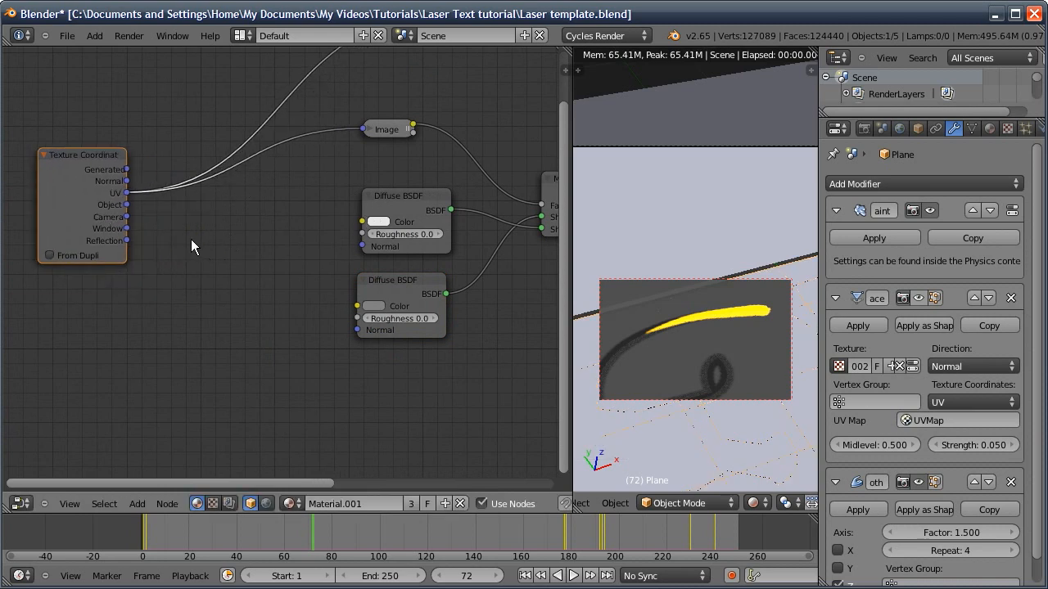
- Add an Image Texture node to the plane's material and load uffizi_probe_blur big.hdr from the HDRI probes folder
key("shift+a")
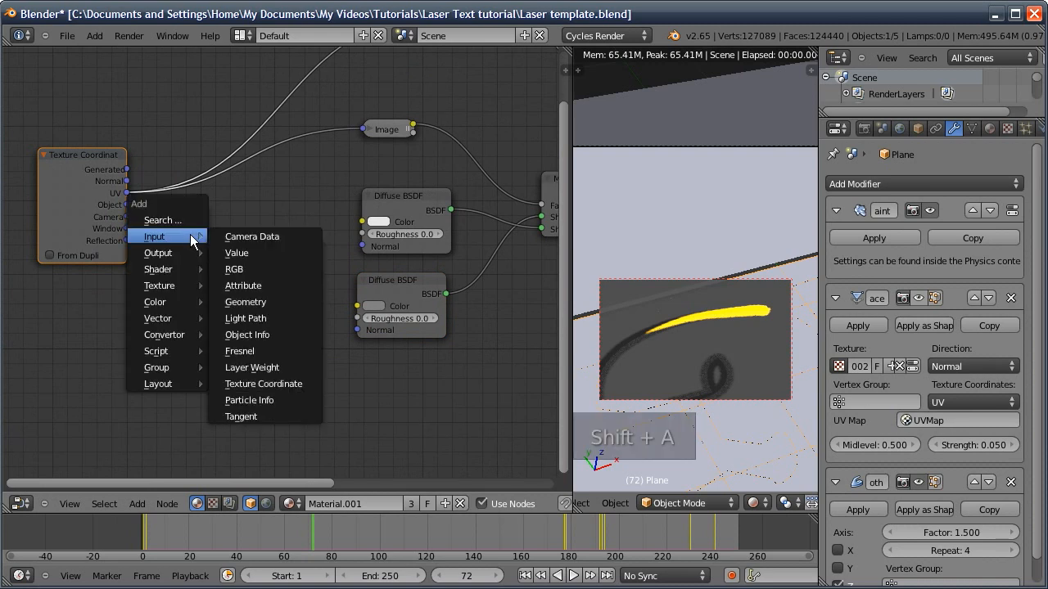
mouse_move(177, 283)
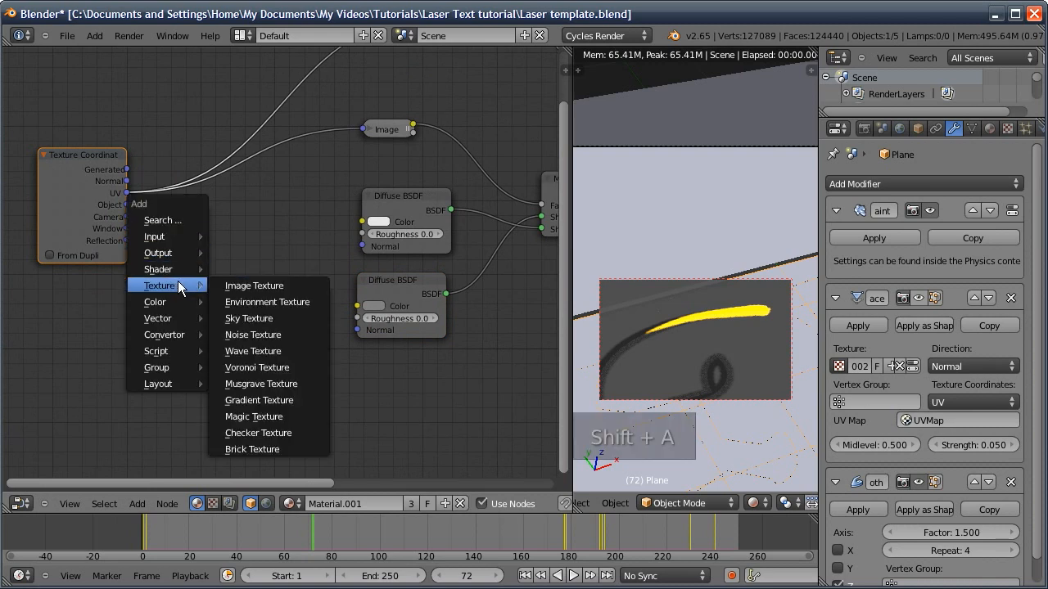
left_click(234, 288)
left_click(293, 302)
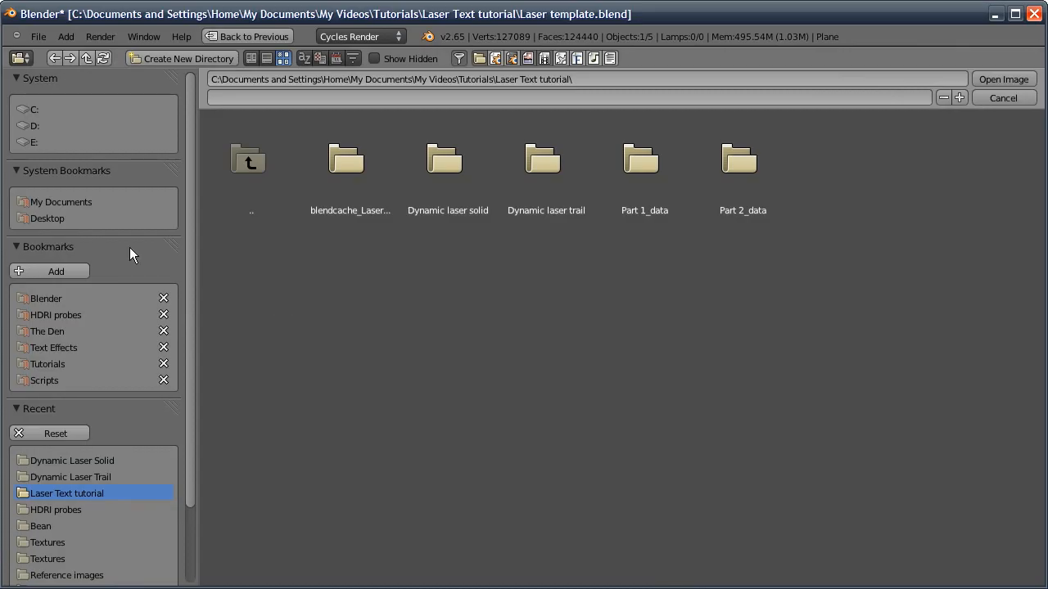
left_click(59, 314)
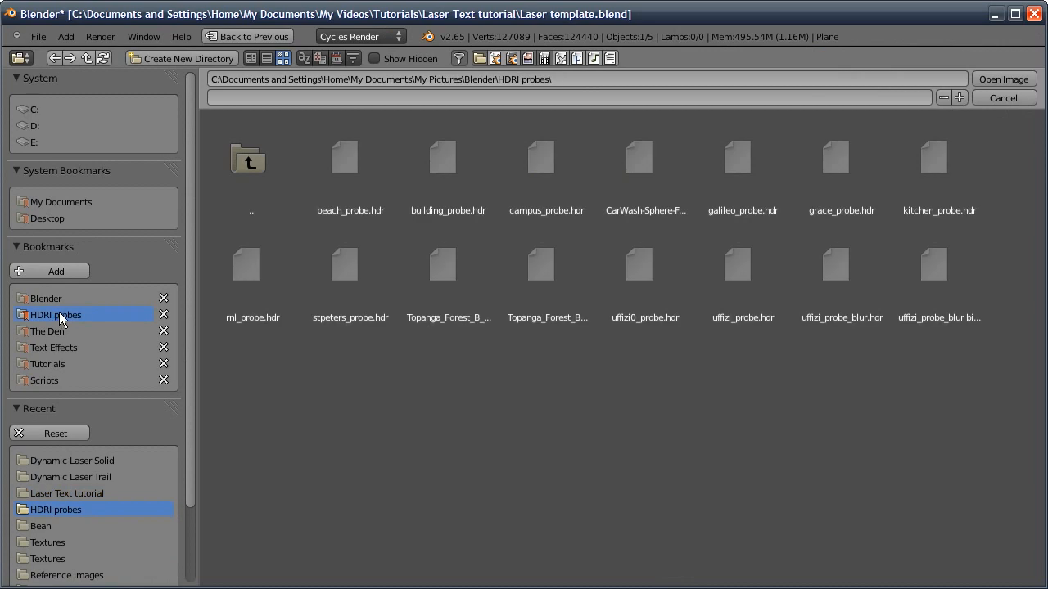
left_click(938, 276)
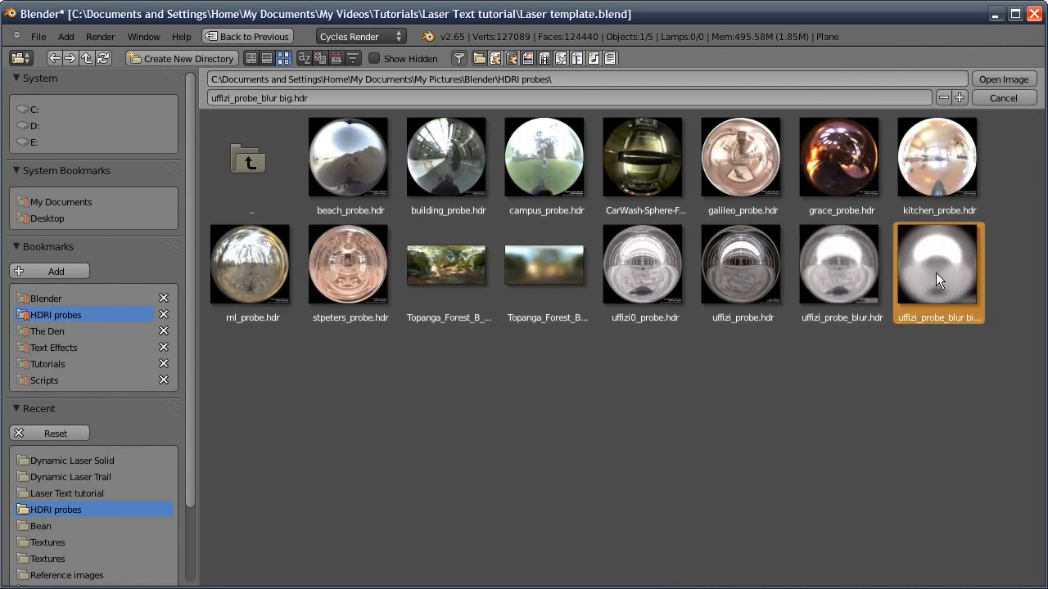
left_click(987, 79)
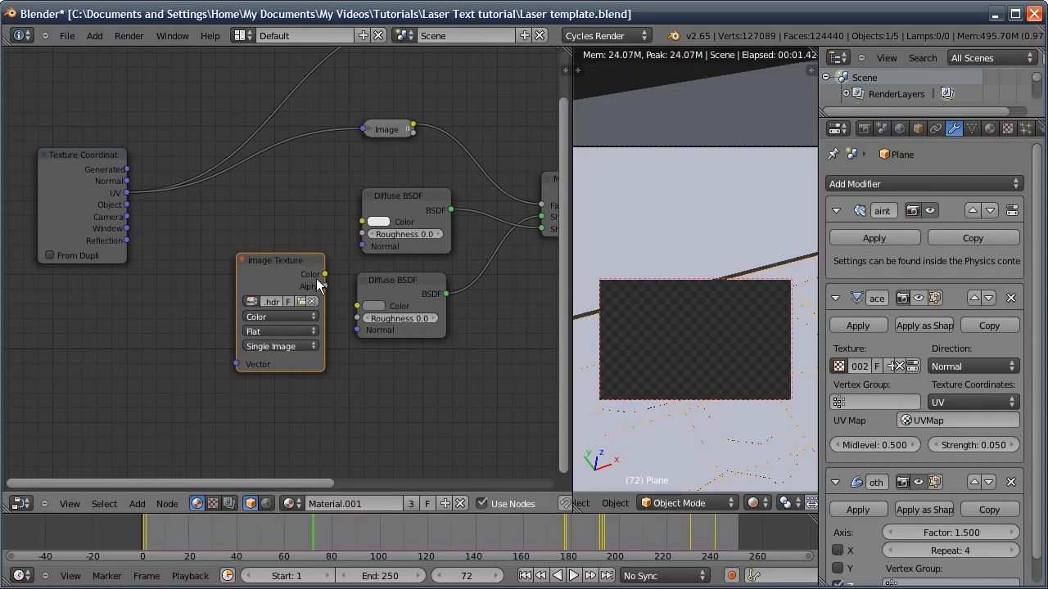
- Wire the HDRI image's Color into the white Diffuse BSDF's Color and the Reflection coordinates into the image's Vector input
left_click_drag(324, 274, 362, 222)
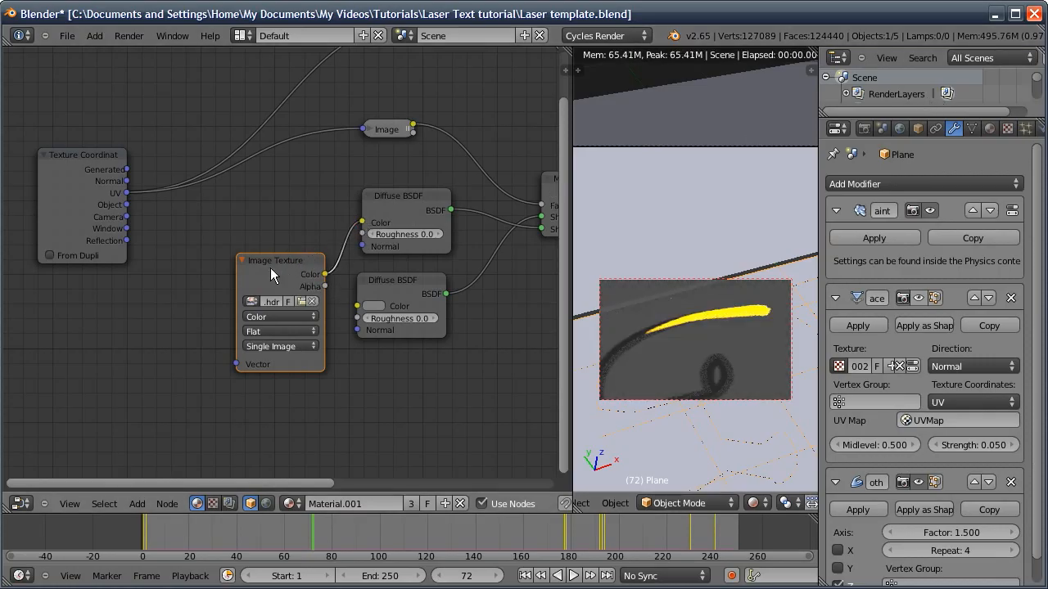
left_click_drag(268, 258, 262, 225)
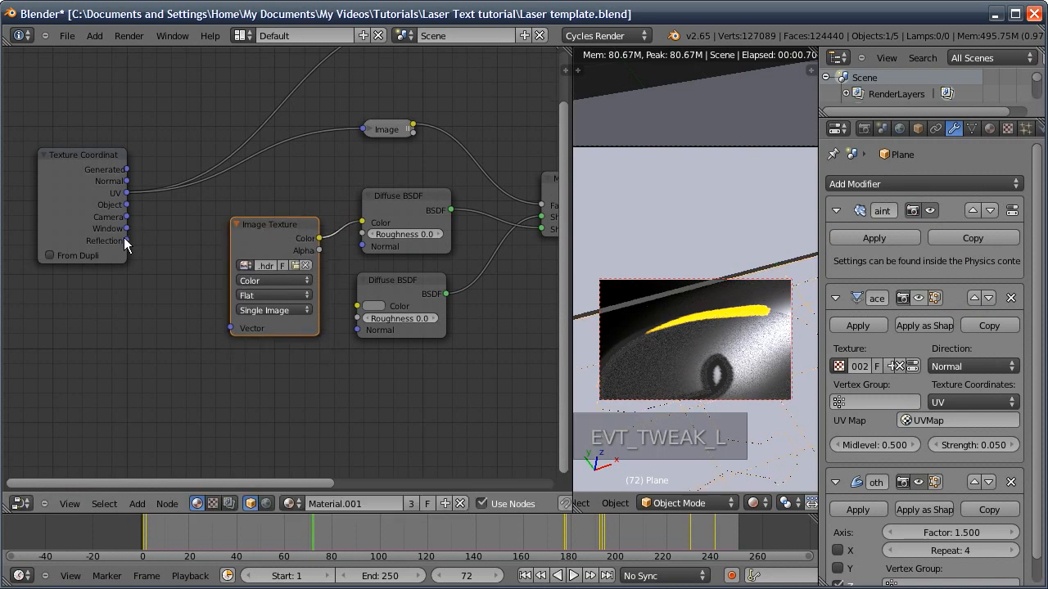
left_click_drag(126, 241, 231, 328)
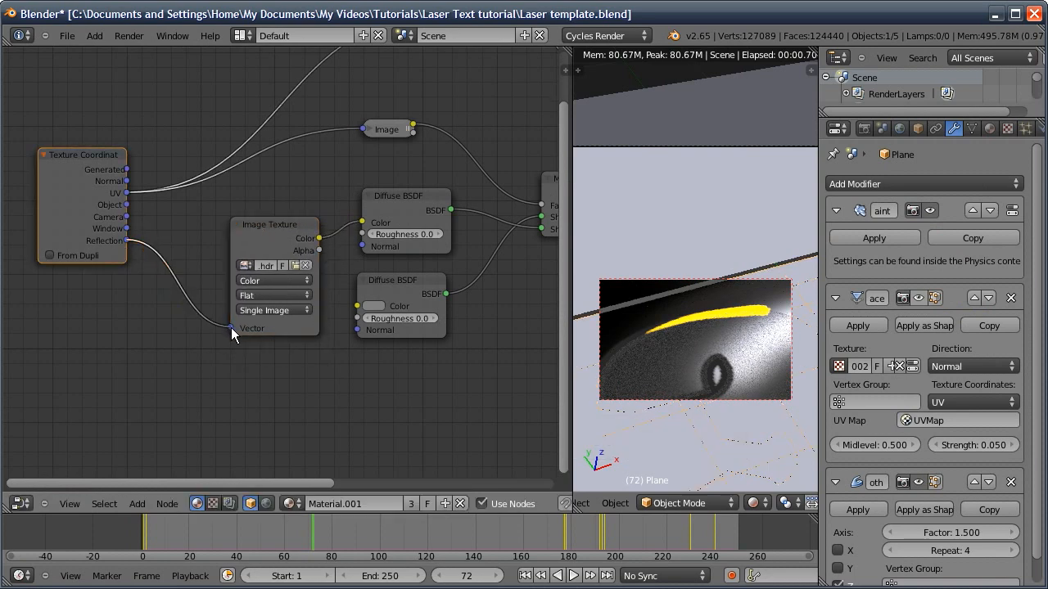
- Move the Texture Coordinate node farther away and insert a Mapping node between its Reflection output and the HDRI Image Texture
middle_click_drag(225, 239, 366, 197)
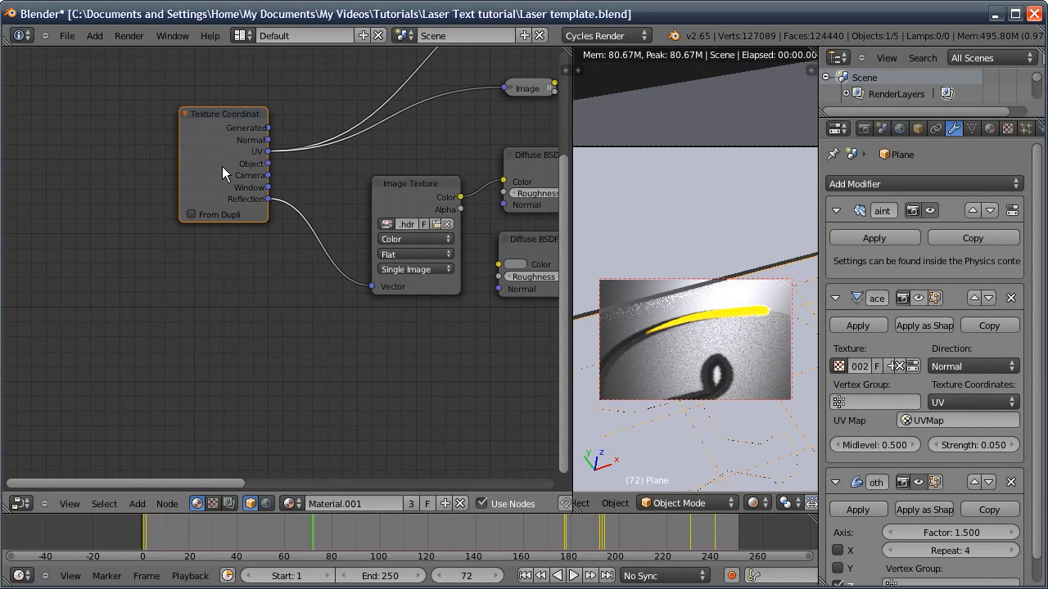
key("g")
left_click(82, 165)
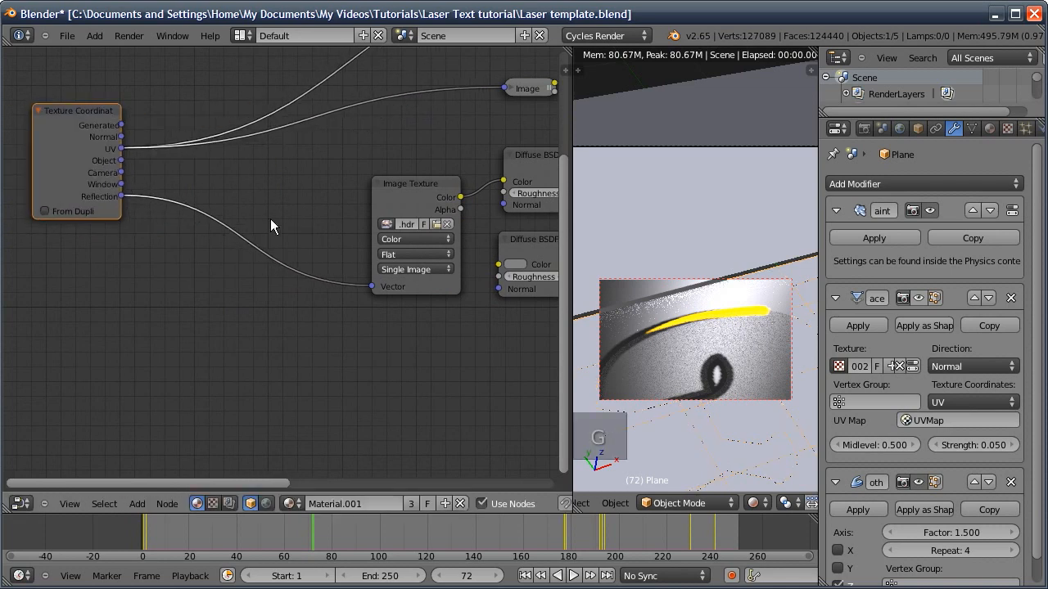
key("shift+a")
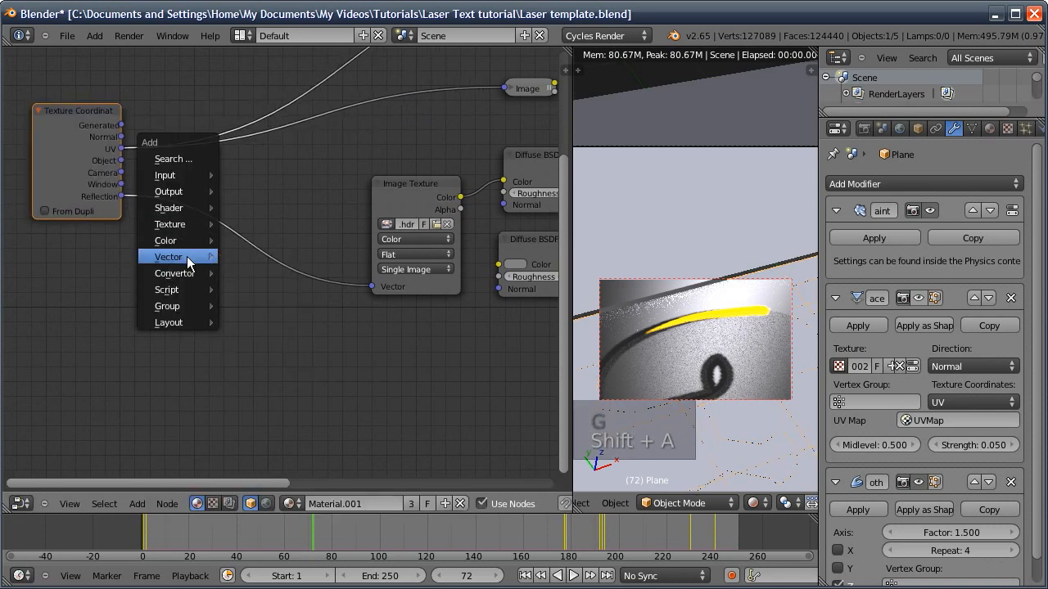
mouse_move(184, 257)
left_click(253, 273)
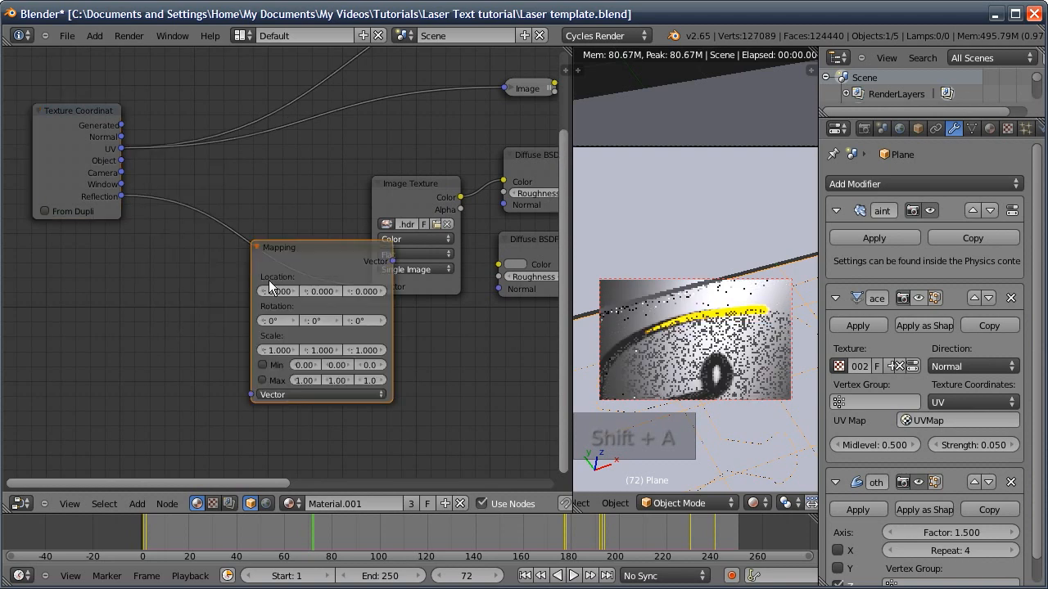
key("g")
left_click(208, 222)
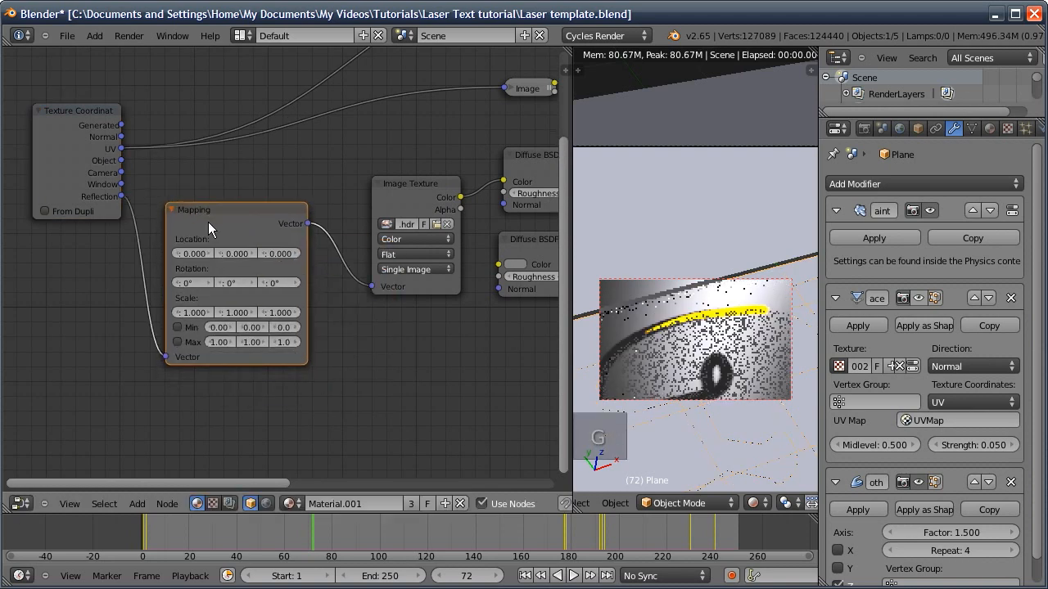
- Set the Mapping node's scale to 0.75 on all three axes
left_click(196, 312)
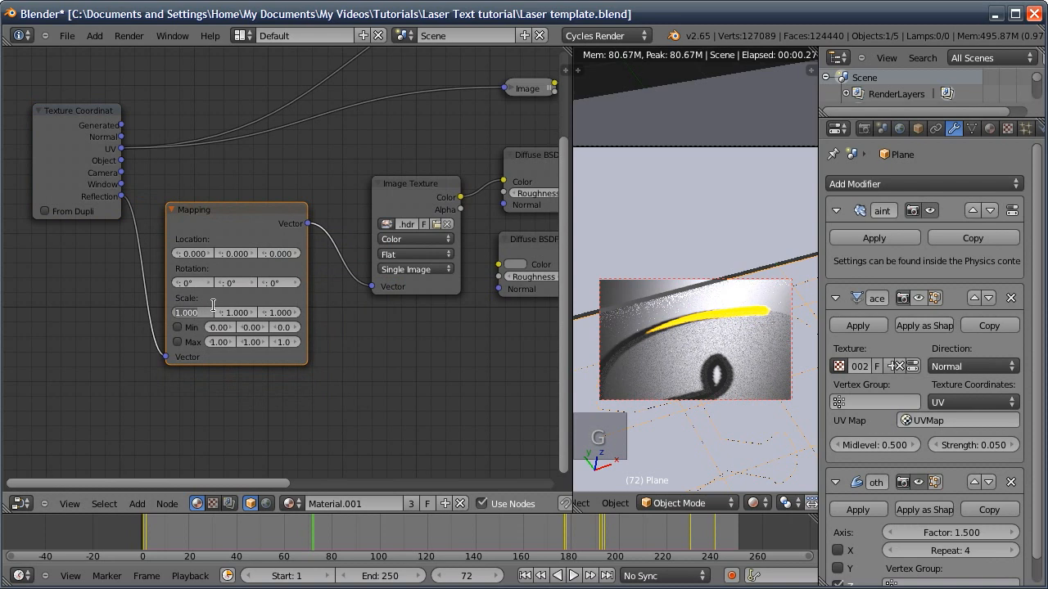
type("0.75")
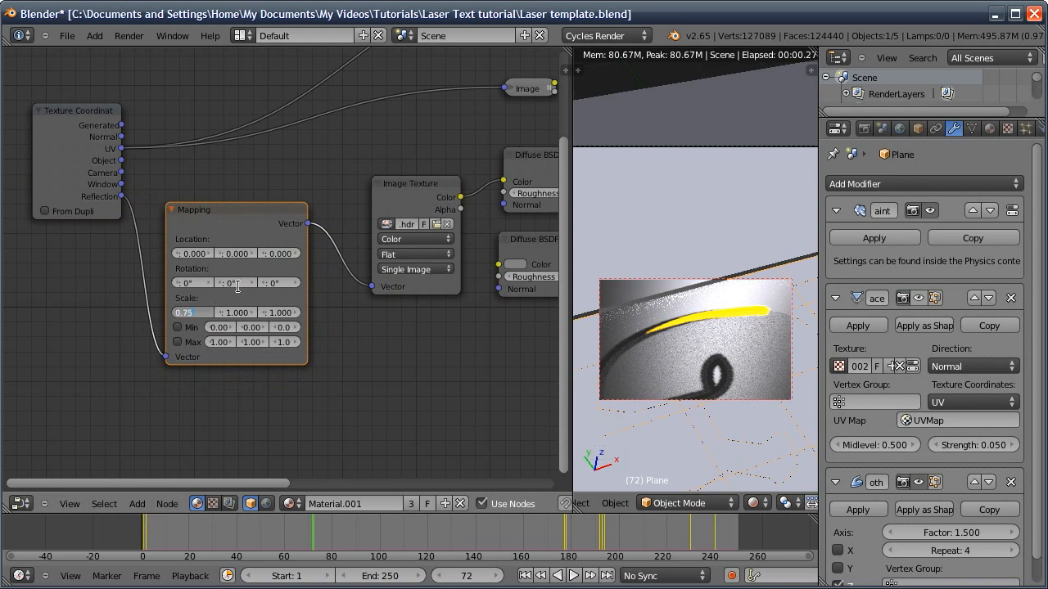
key("Tab")
type("0.75")
key("Tab")
type("0.")
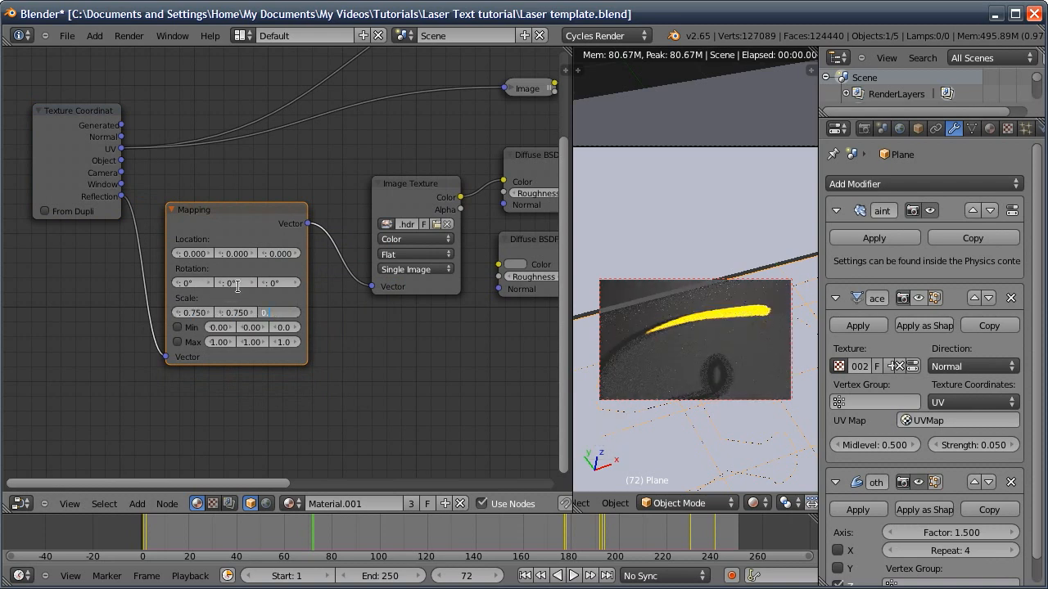
key("Return")
- Switch the preview out of Rendered shading, select both text outline curves and move them to layer 9
key("ctrl+Up")
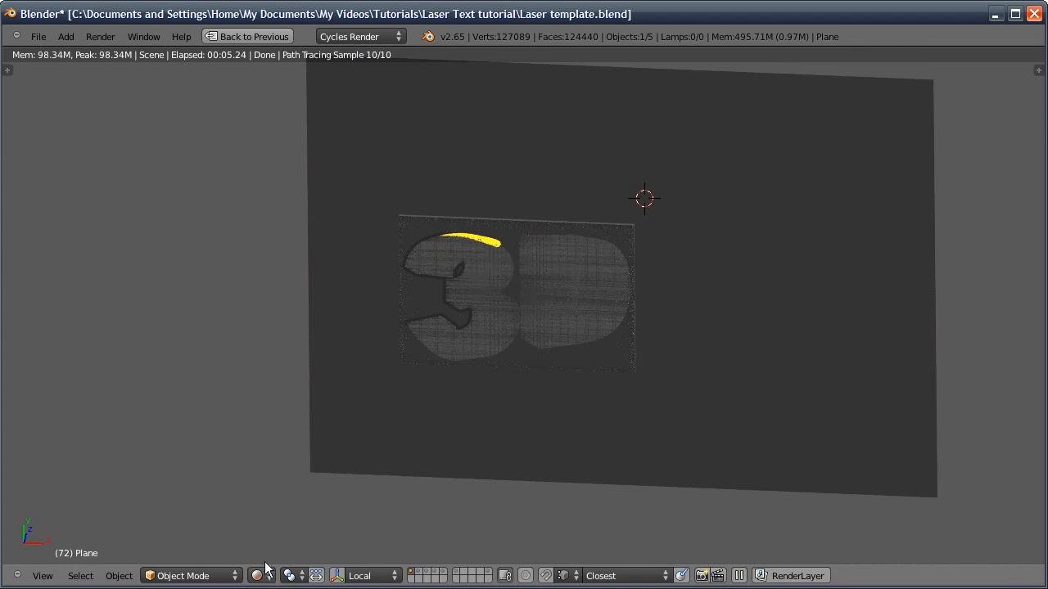
key("ctrl+Down")
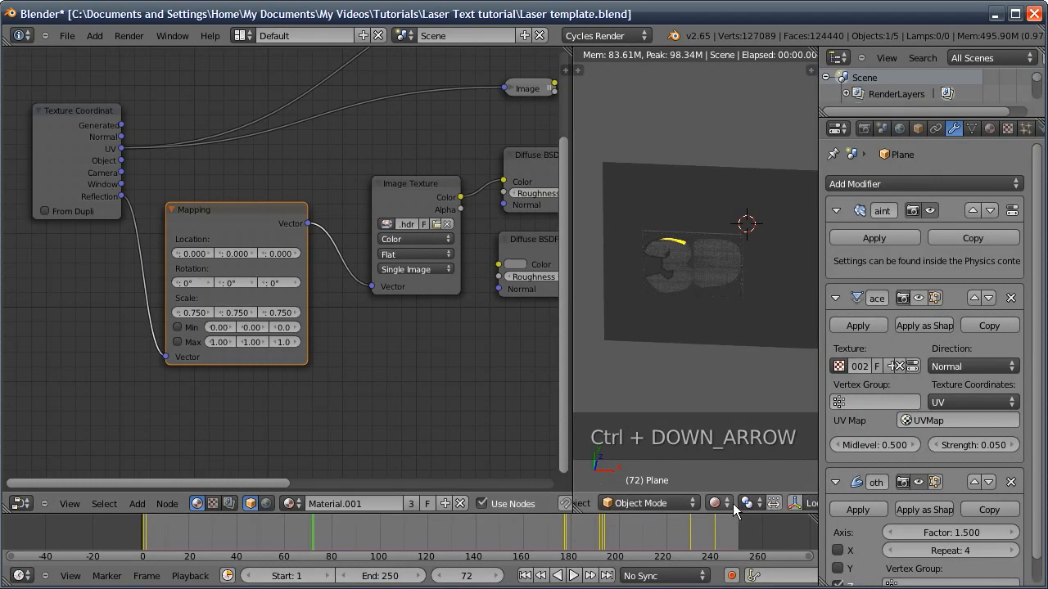
left_click(716, 503)
left_click(726, 451)
mouse_move(696, 384)
middle_mouse_down()
mouse_move(684, 326)
mouse_move(698, 376)
mouse_move(734, 281)
middle_mouse_up()
middle_click_drag(734, 281, 735, 267)
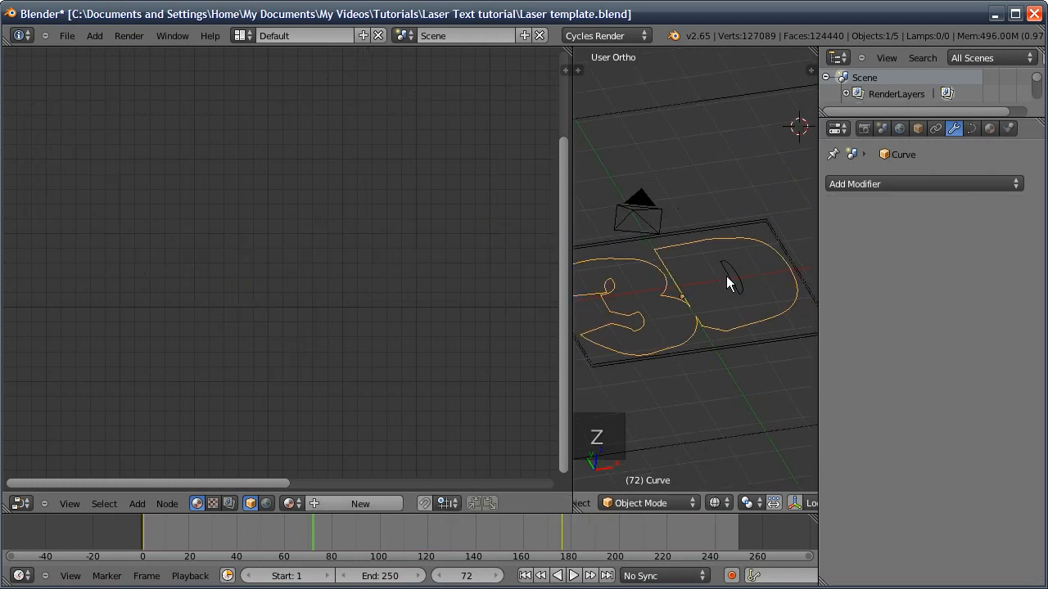
left_click(727, 278, "shift")
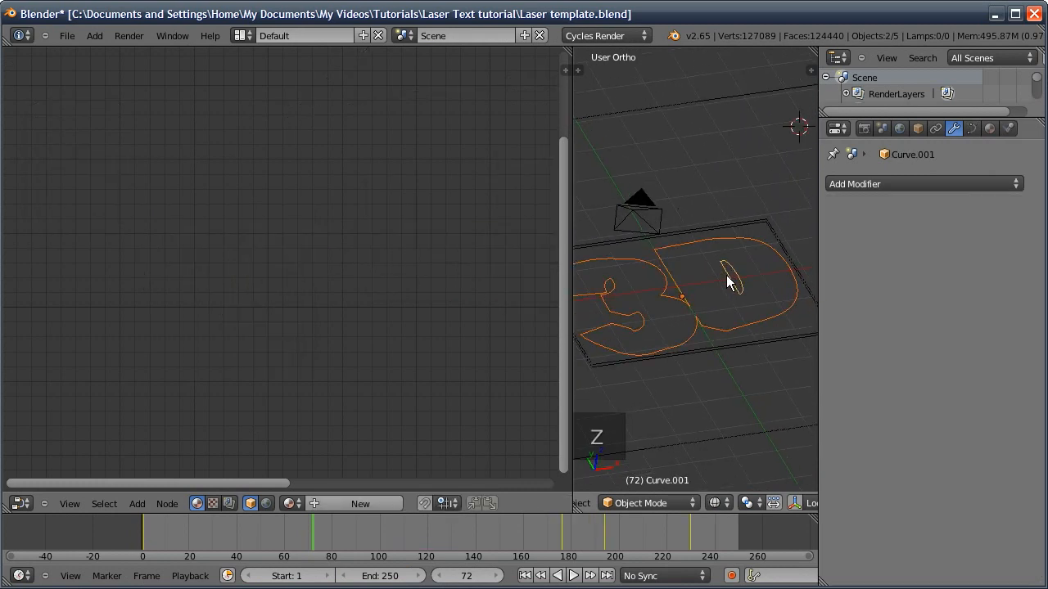
scroll(788, 506, "down", 5)
middle_click_drag(501, 517, 578, 516)
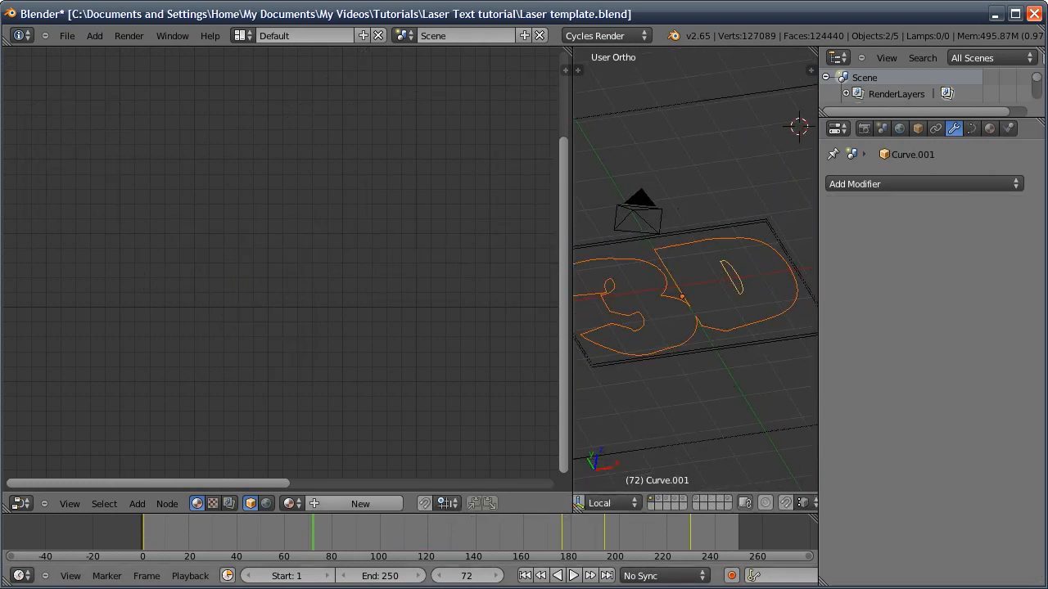
key("m")
key("9")
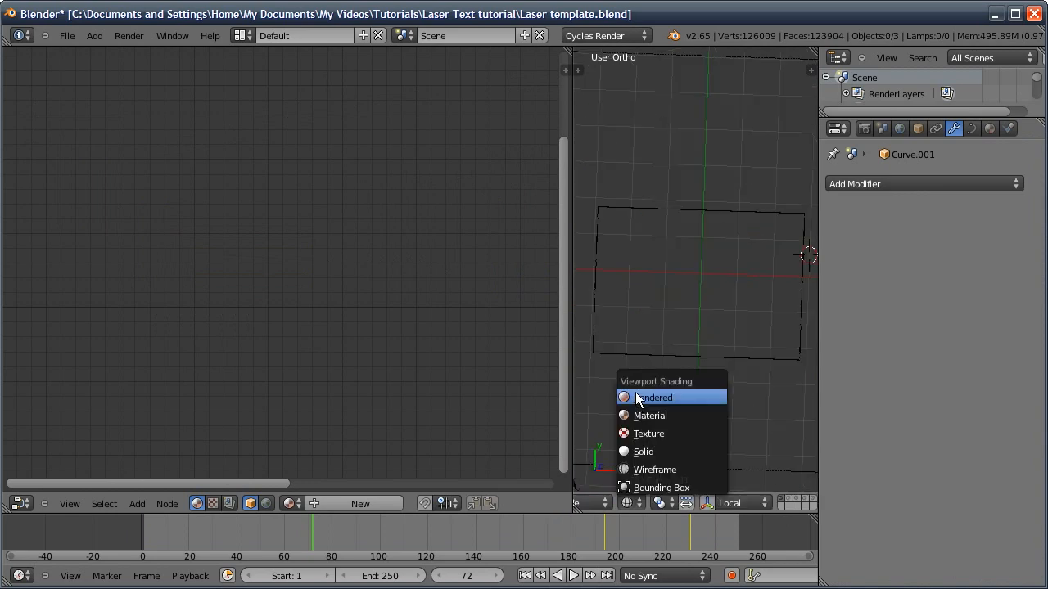
- Return the preview to Rendered shading and turn on the viewport display of the plane's Displace modifier
left_click(640, 391)
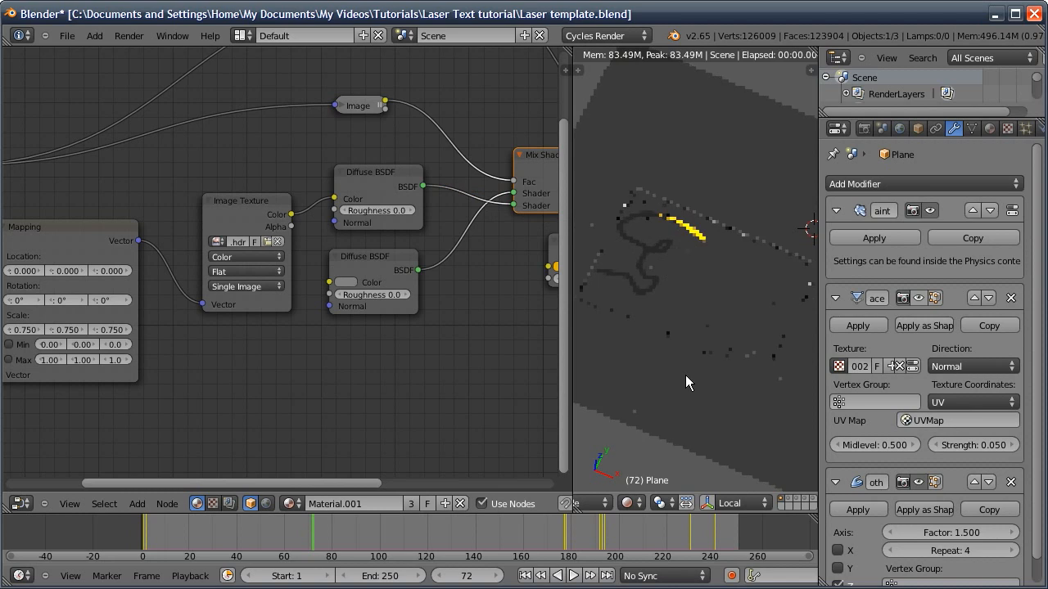
middle_click_drag(685, 375, 786, 337)
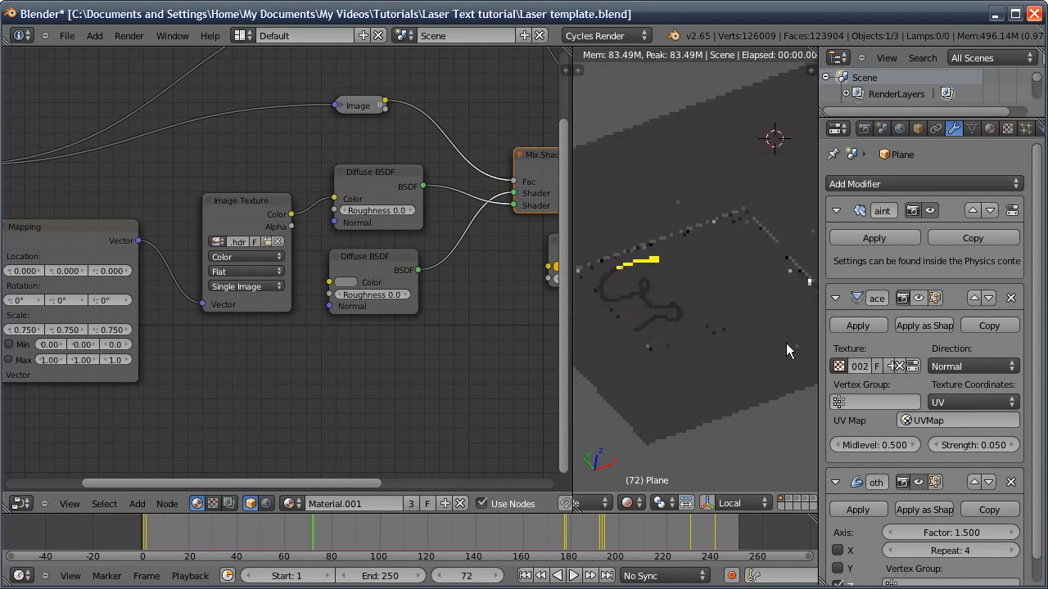
mouse_move(636, 307)
middle_mouse_down("ctrl")
mouse_move(647, 408)
mouse_move(650, 388)
middle_mouse_up("ctrl")
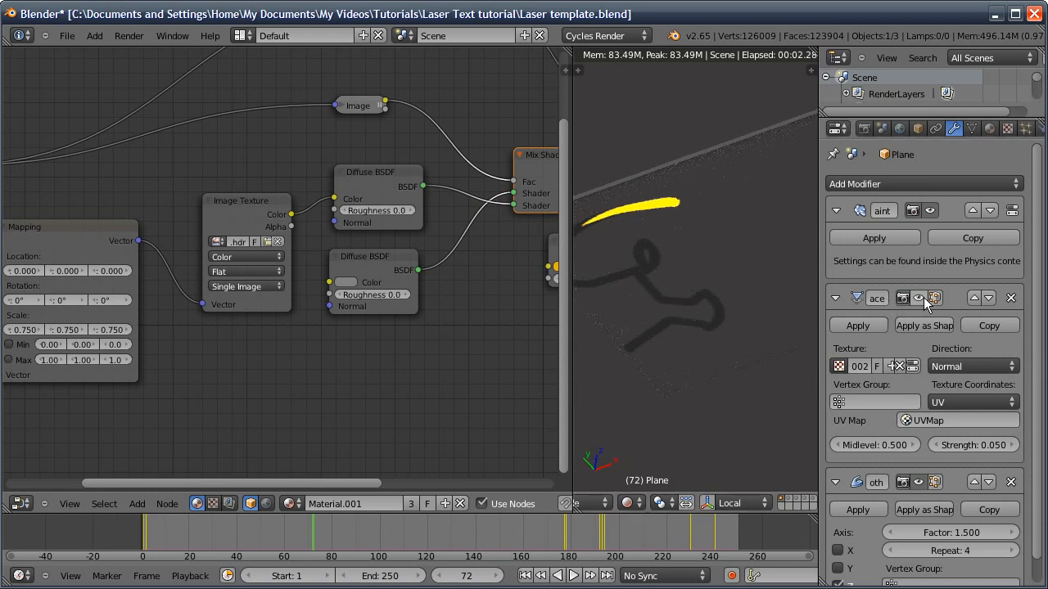
key("n")
key("n")
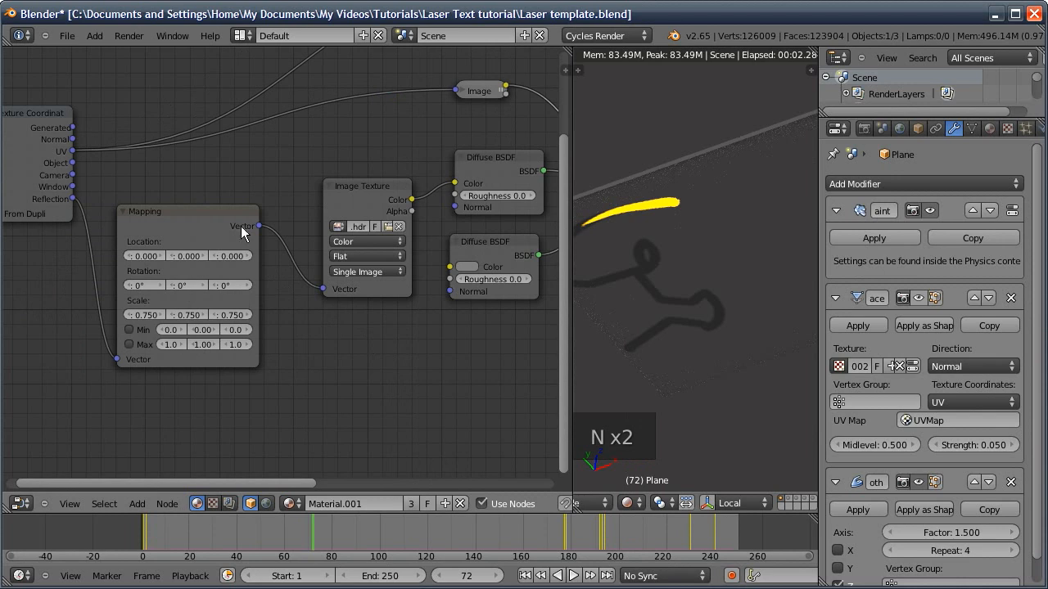
middle_click_drag(271, 226, 212, 240)
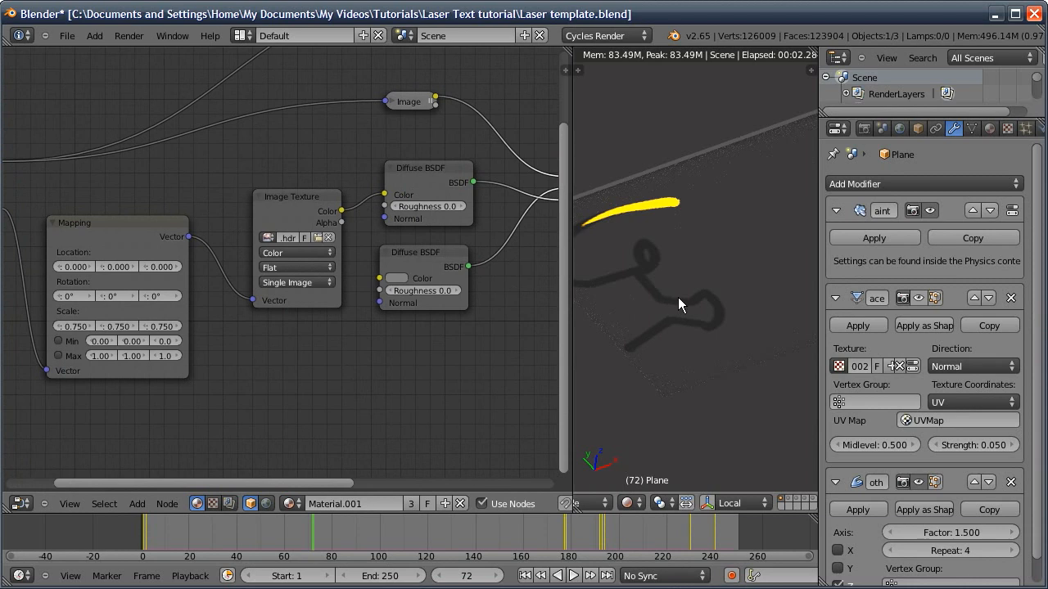
left_click(919, 298)
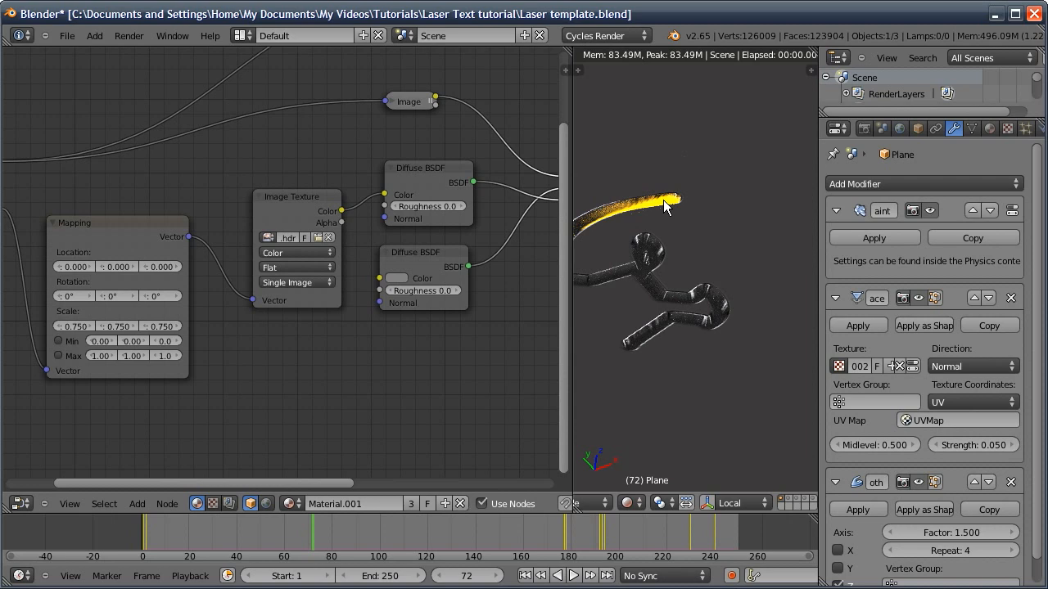
middle_click_drag(381, 222, 405, 271)
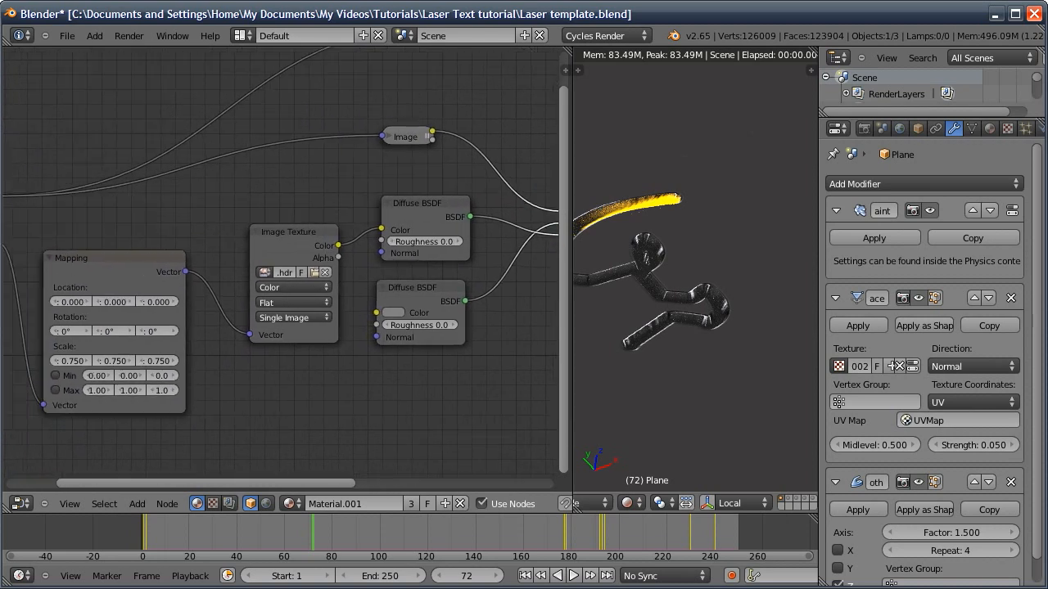
- Switch the preview to Solid shading and give the laser beam object a new material named Red Laser
left_click(627, 503)
left_click(637, 452)
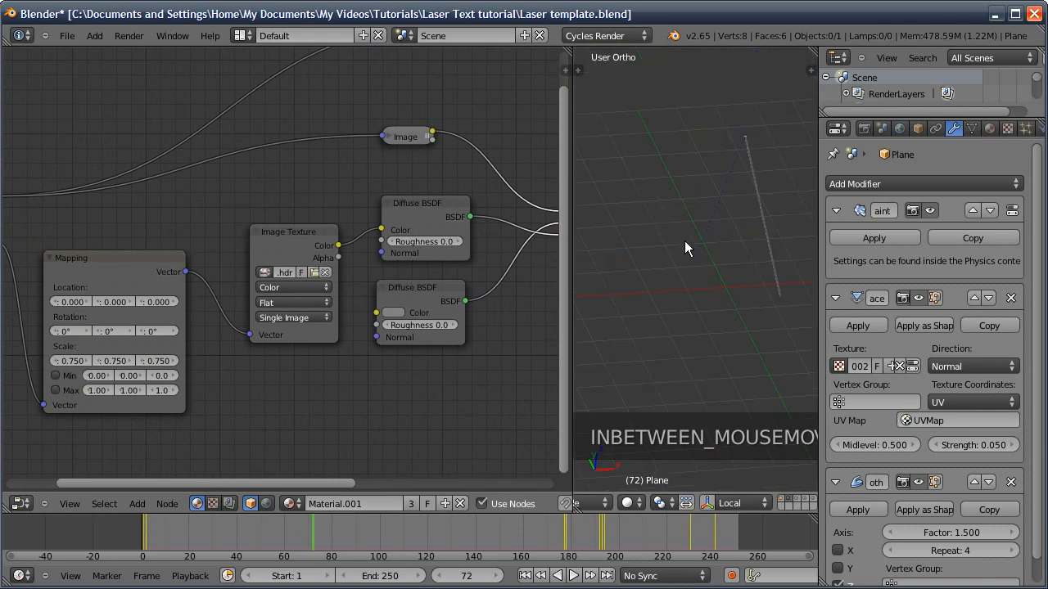
right_click(743, 254)
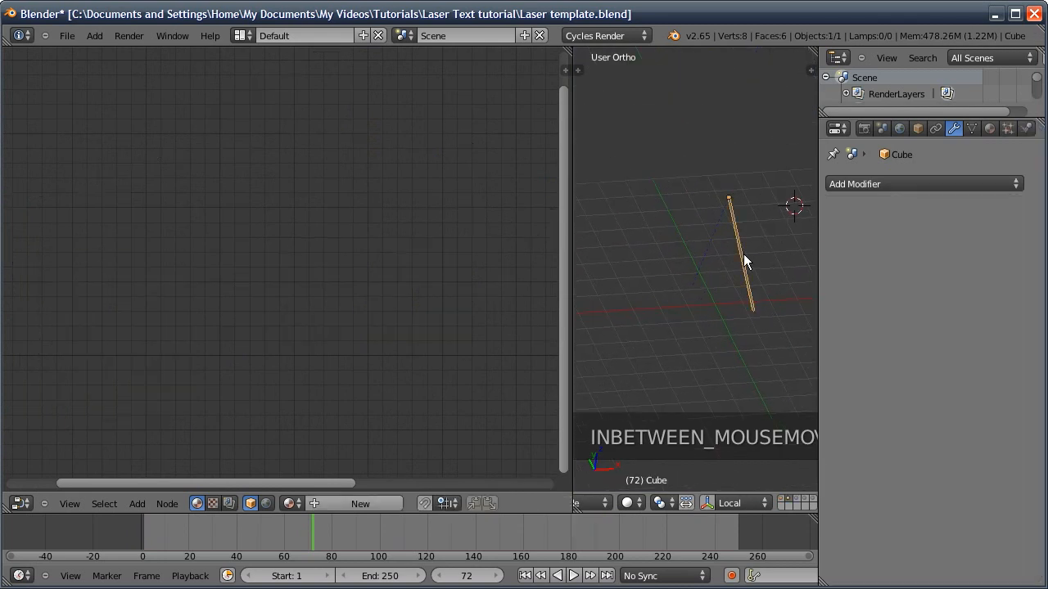
left_click(990, 129)
left_click(876, 235)
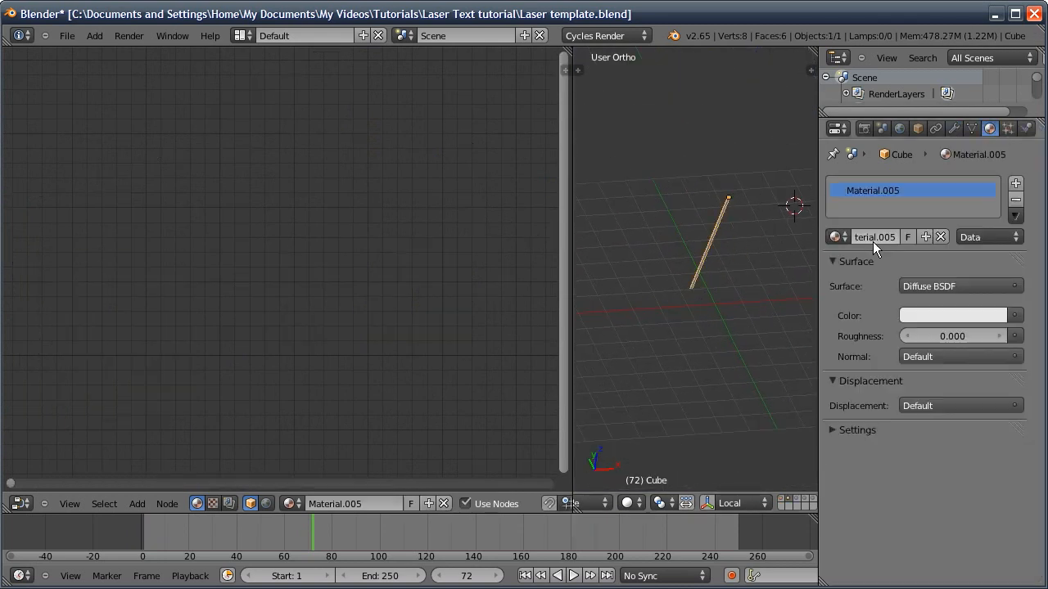
type("Red Laser")
key("Return")
- Set the Red Laser material's diffuse colour to red (R 0.8, G 0, B about 0.008) and copy that colour
left_click(926, 313)
left_click_drag(921, 141, 926, 228)
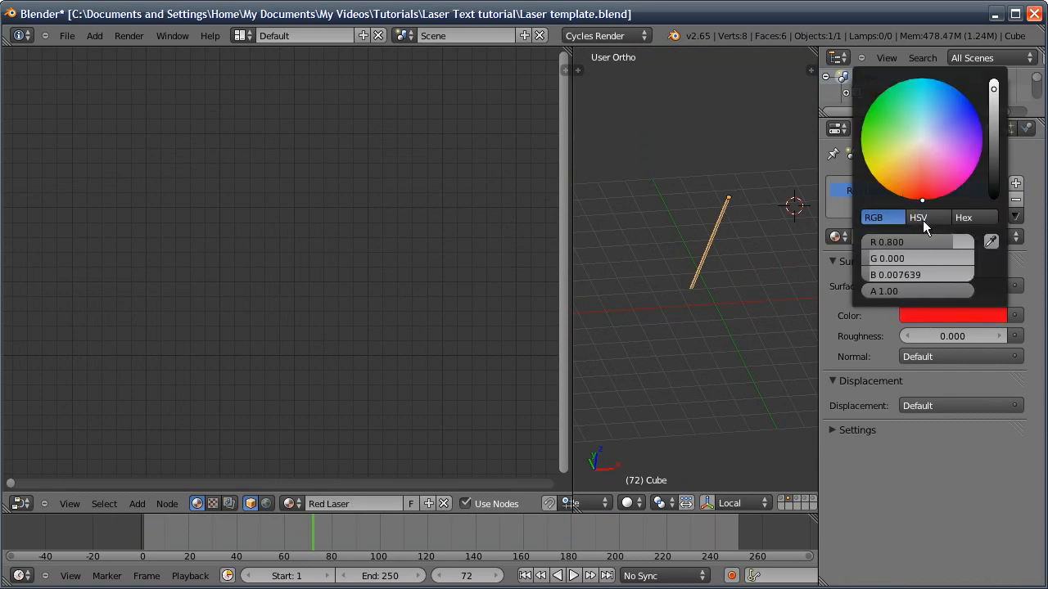
key("ctrl+c")
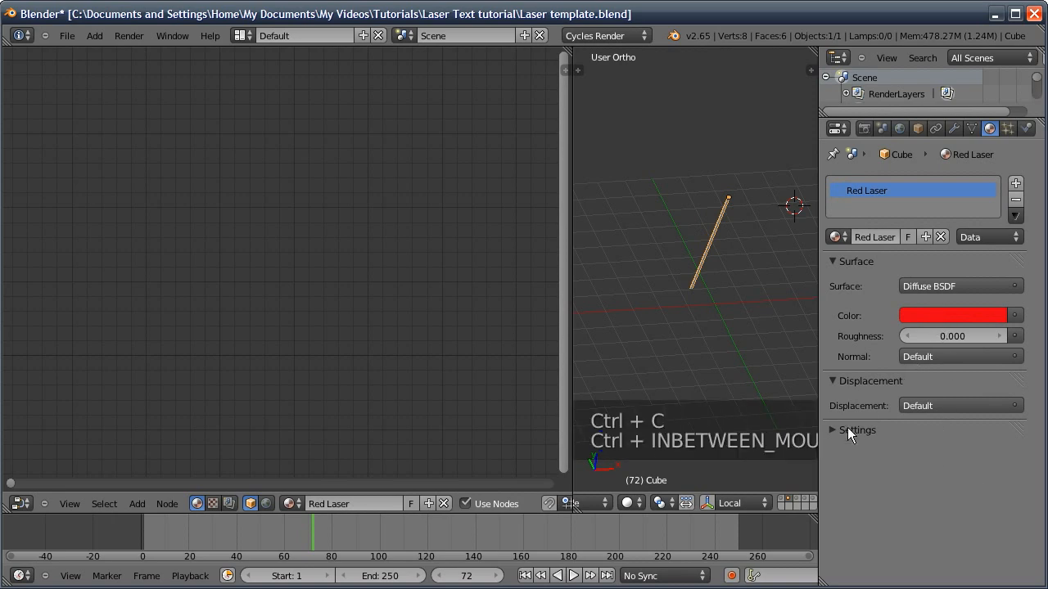
- Expand the Red Laser material's Settings and paste the copied red into its viewport colour
left_click(847, 429)
key("ctrl+v")
key("ctrl+v")
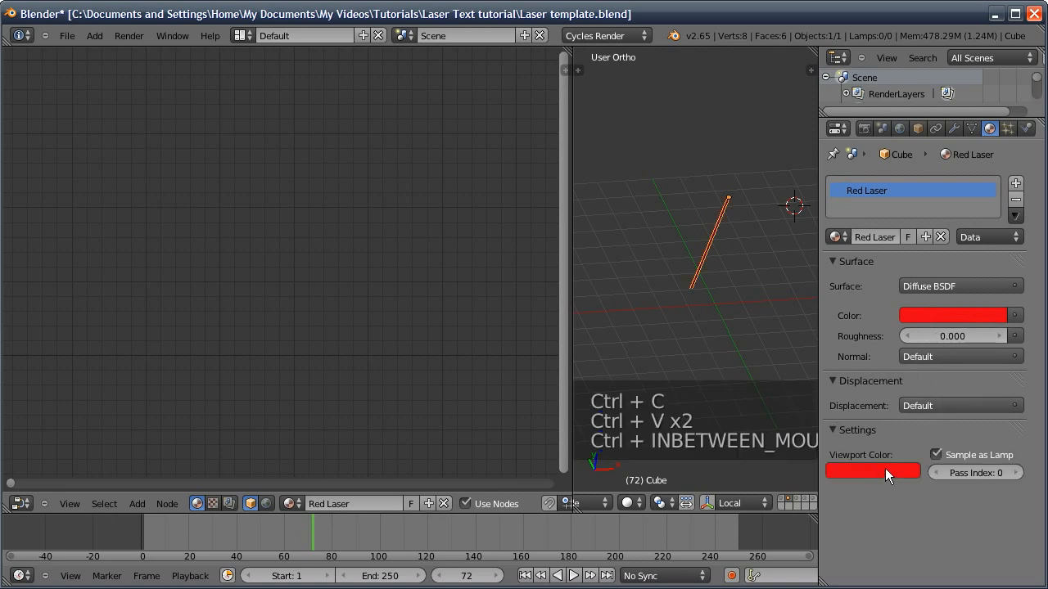
- Change the Red Laser material's surface shader to Emission with a strength of 10
left_click(914, 287)
left_click(832, 483)
left_click(943, 339)
type("10")
key("Return")
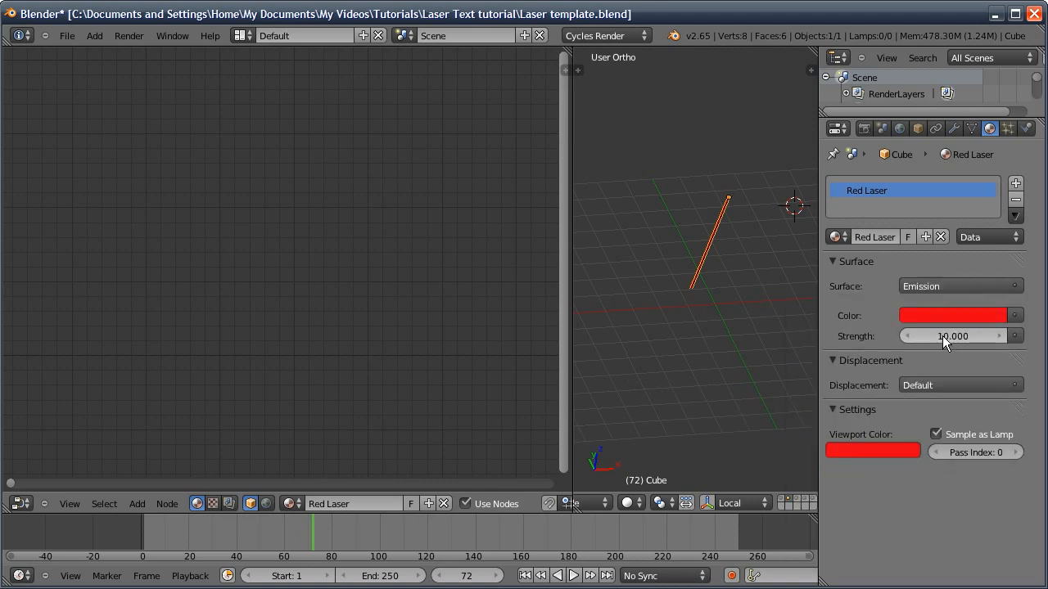
- Select the small sphere at the laser's tip and assign it the existing Red Laser material
left_click(797, 500)
right_click(692, 292)
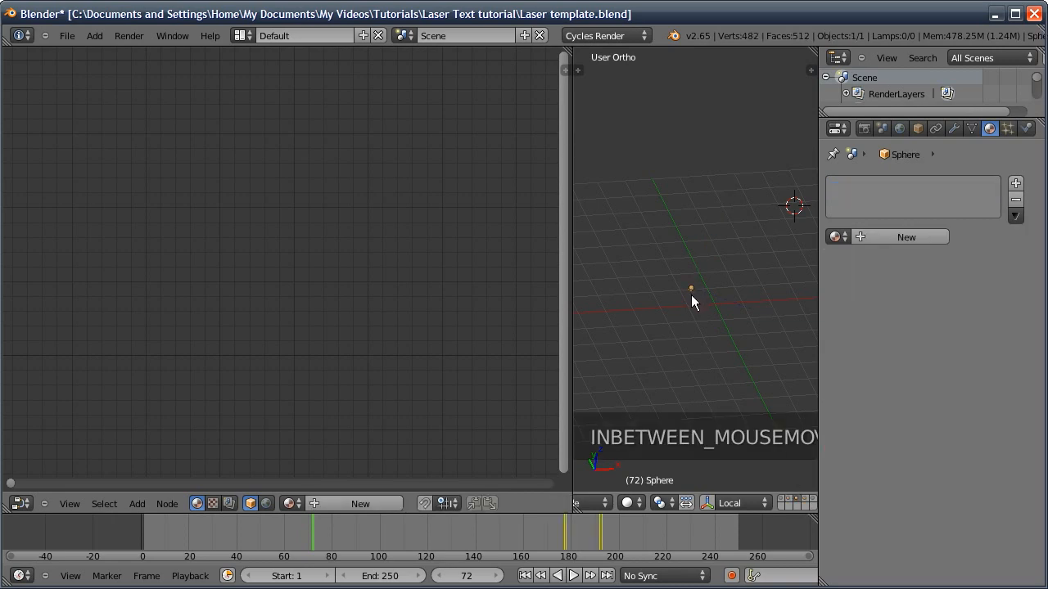
left_click(835, 237)
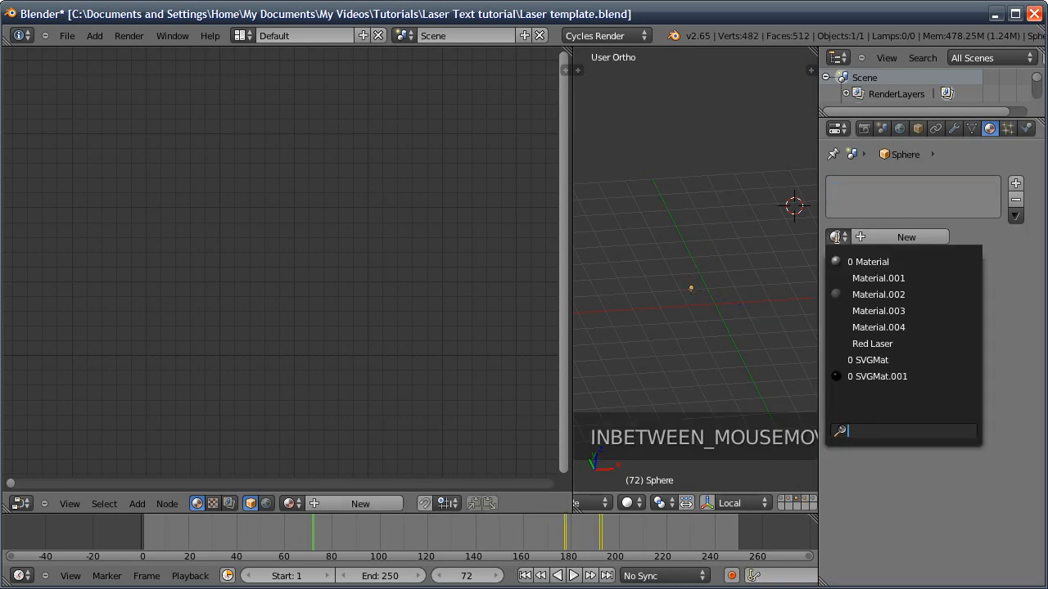
left_click(848, 346)
- Check the materials of the objects on the following layers, and display layers 1 to 4 together
left_click(791, 505, "shift")
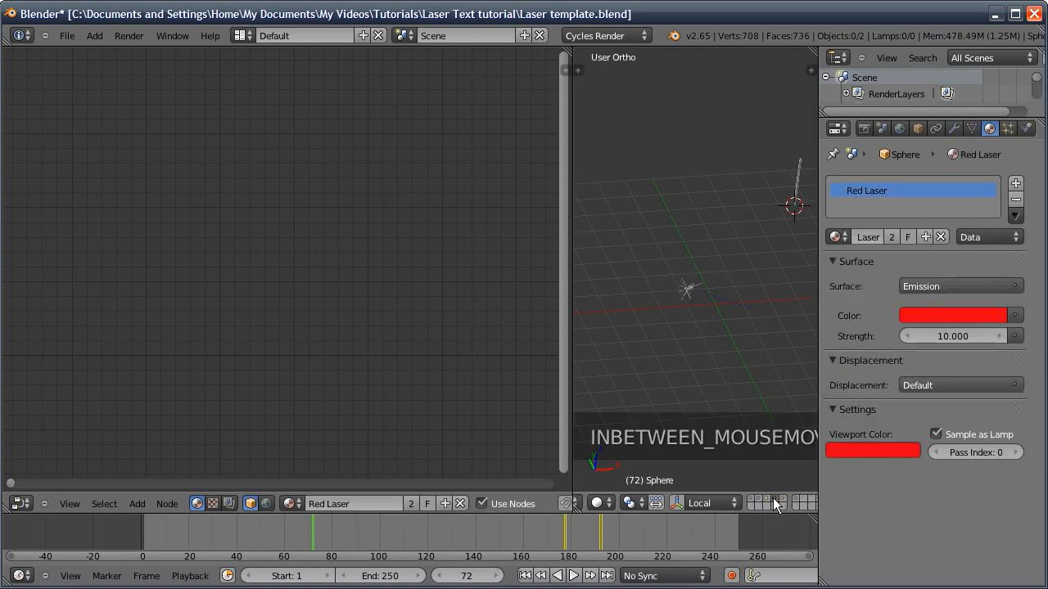
right_click(799, 182)
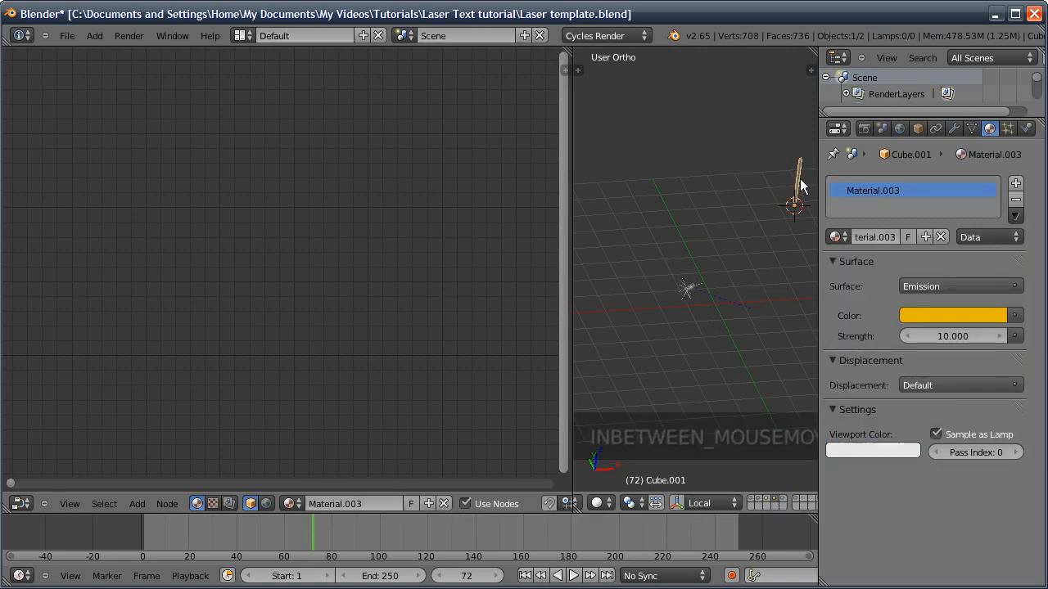
left_click(782, 500)
middle_click_drag(690, 234, 708, 264)
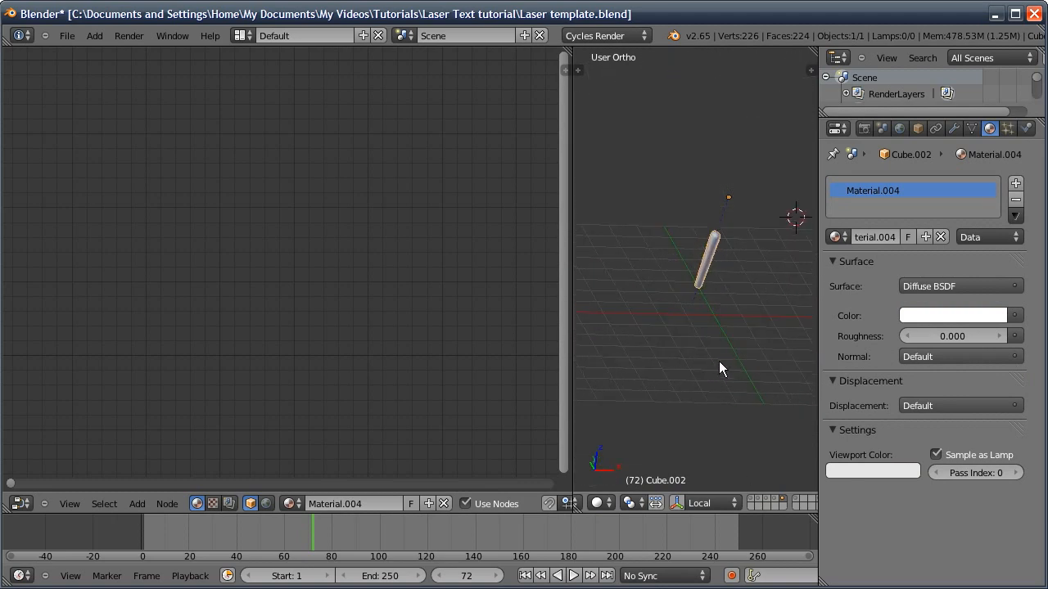
key("1")
key("shift+2")
key("shift+3")
key("shift+4")
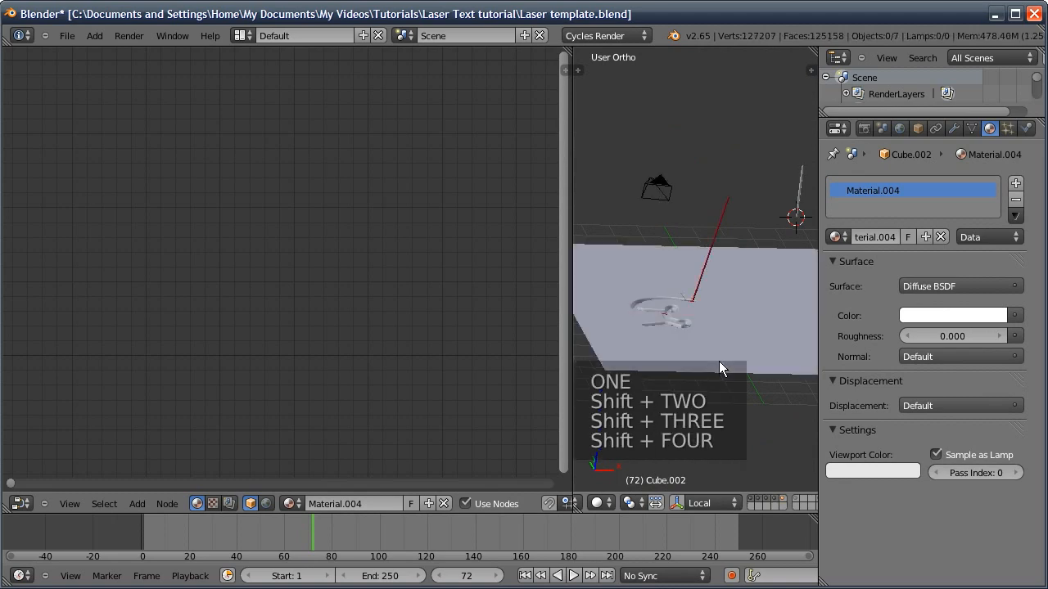
- Move the yellow-emission stick object standing at the 3D cursor to layer 8
right_click(798, 187)
middle_click_drag(721, 196, 631, 214, "shift")
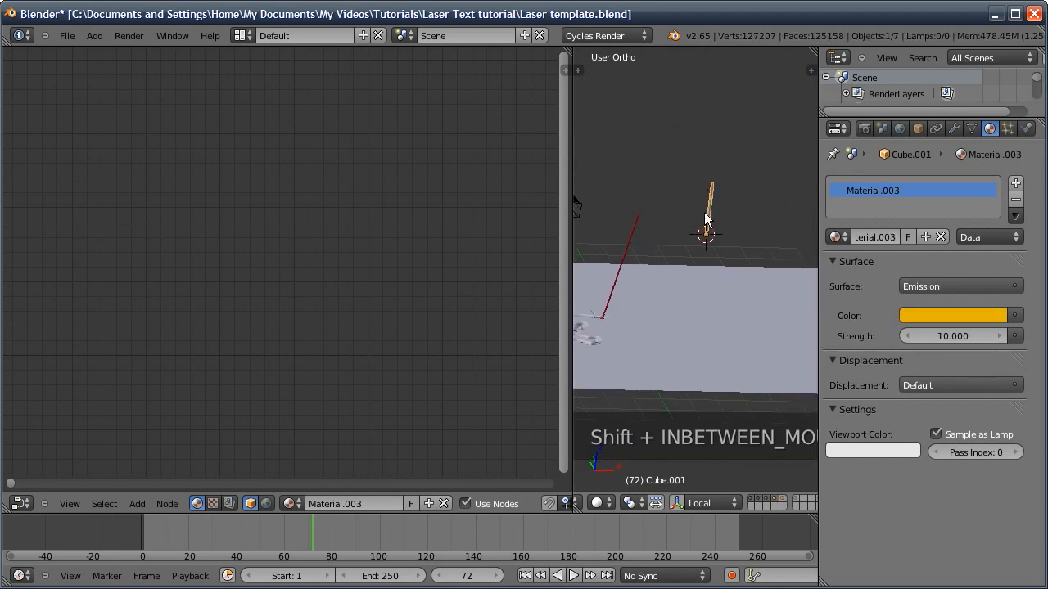
key("m")
key("8")
- Preview the laser's contact area through the camera in Rendered shading, and return to Solid shading
key("KP_0")
middle_click_drag(723, 318, 704, 140, "ctrl")
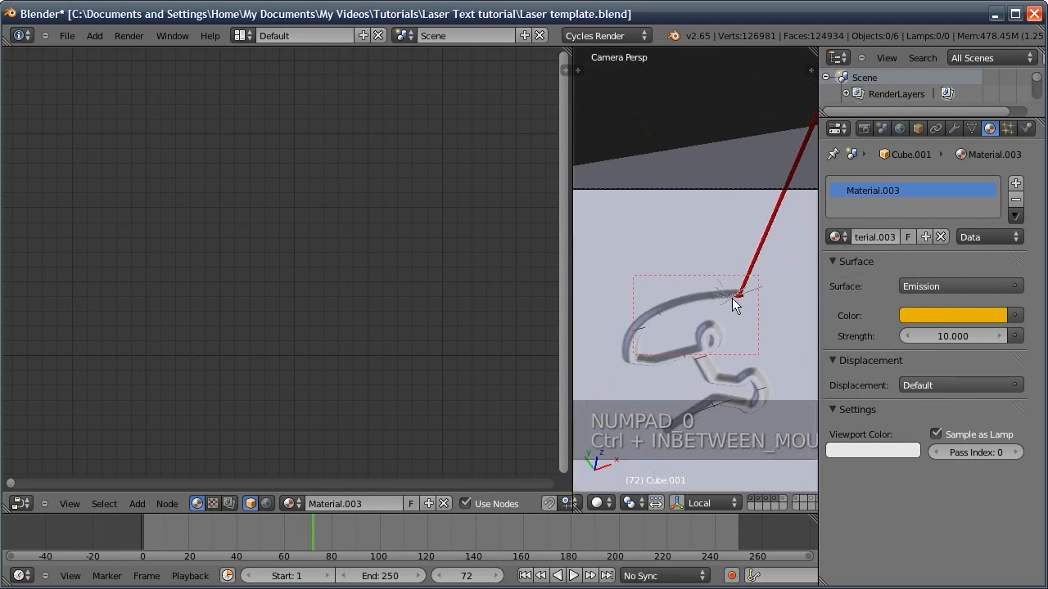
middle_click_drag(732, 298, 696, 274, "shift")
left_click(598, 503)
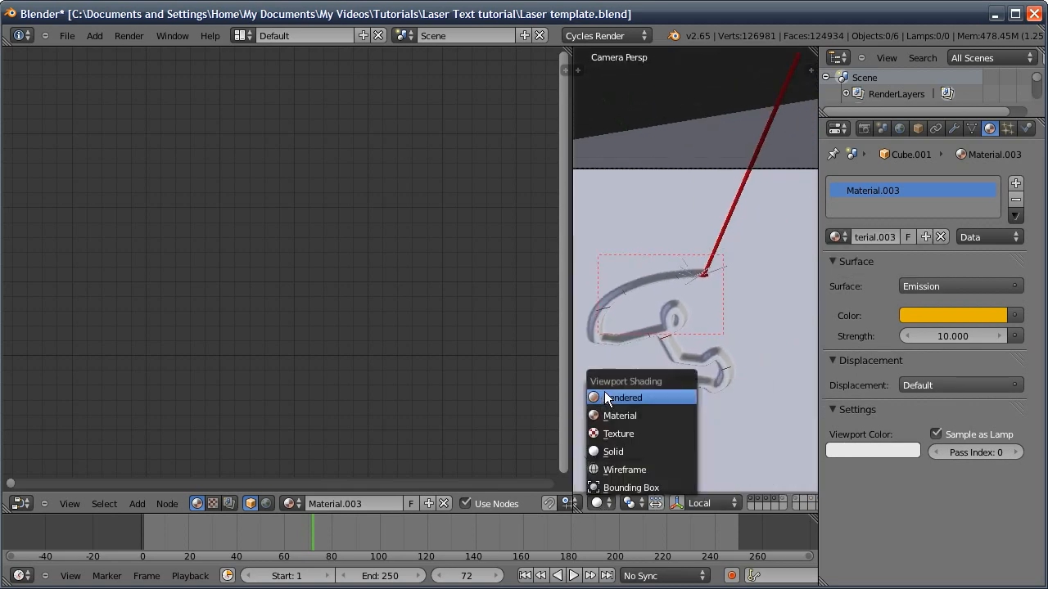
left_click(606, 398)
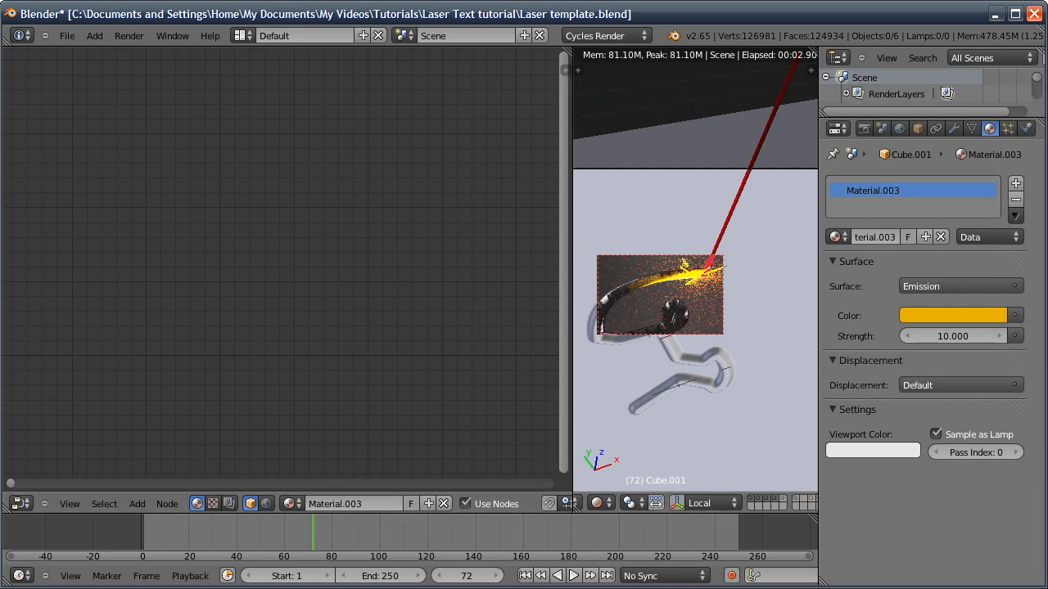
left_click(596, 501)
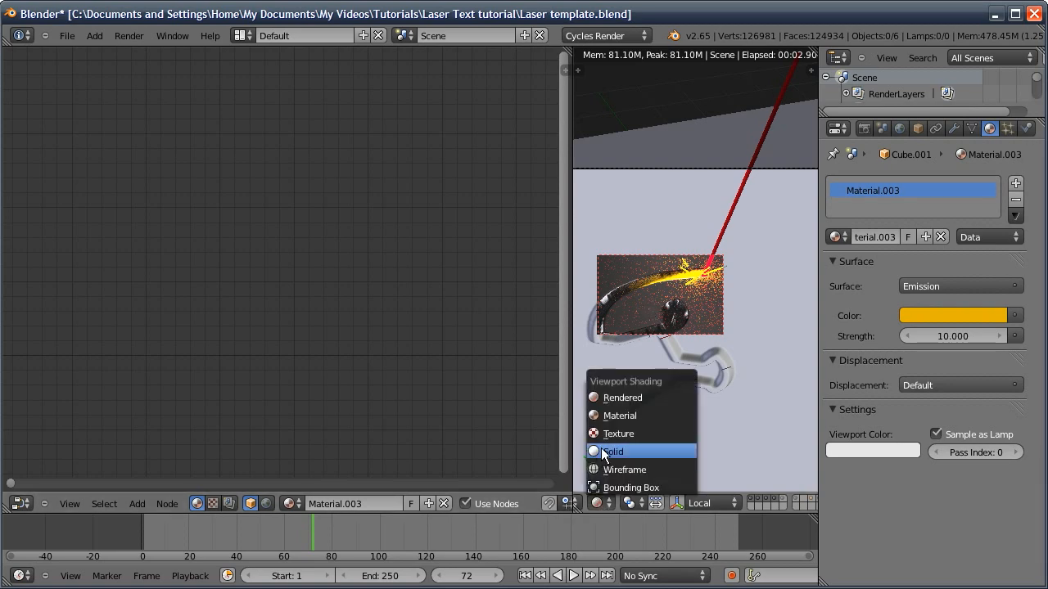
left_click(602, 463)
- Expand the 3D view over the node editor and clear the render border from the camera view
left_click_drag(572, 516, 479, 467)
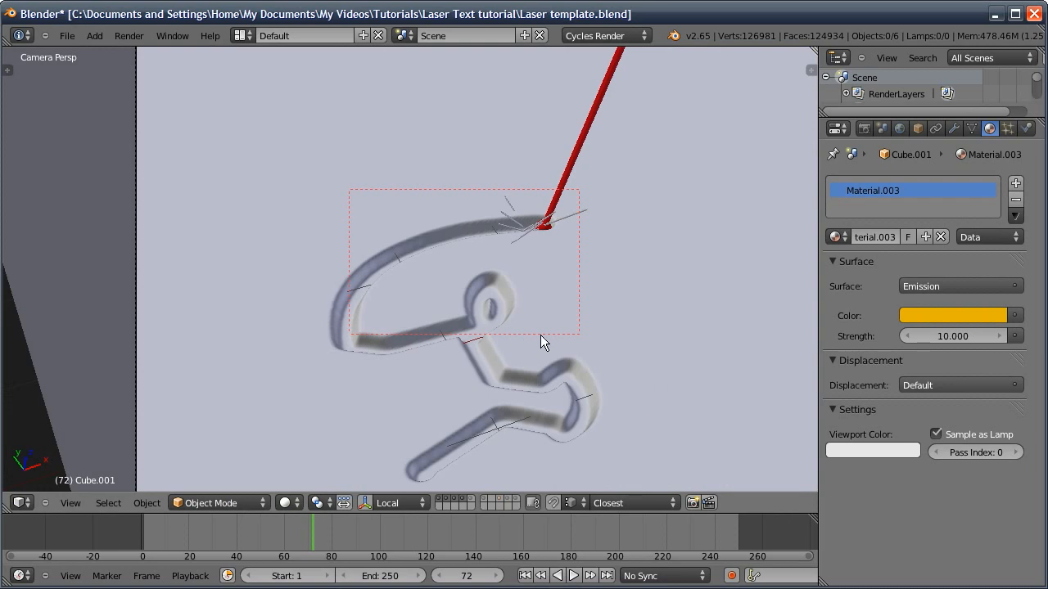
middle_click_drag(476, 363, 448, 147, "ctrl")
middle_click_drag(431, 225, 367, 260, "shift")
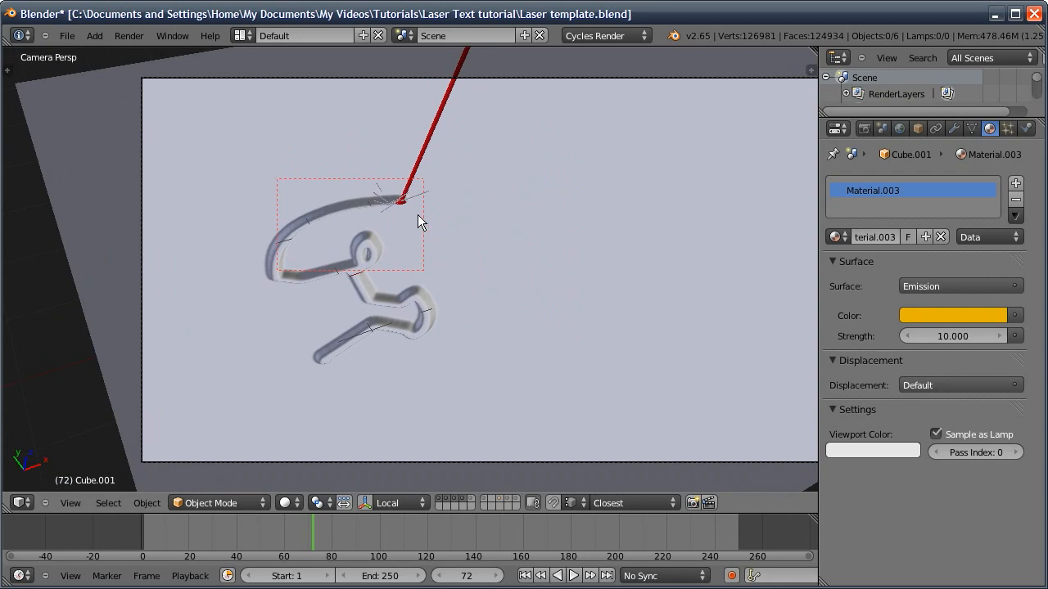
key("ctrl+alt+b")
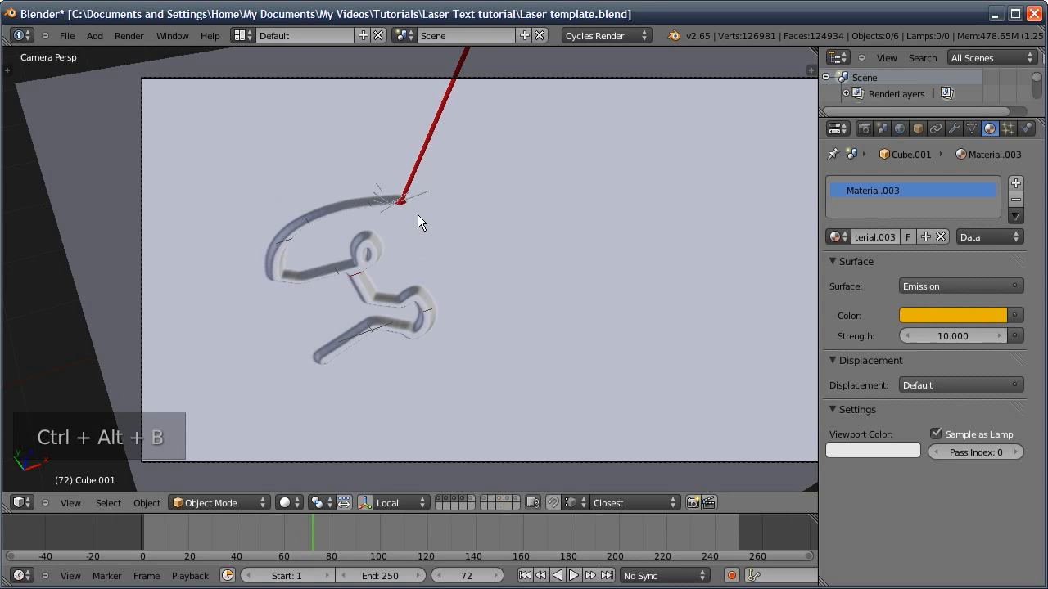
middle_click_drag(501, 270, 433, 205, "ctrl")
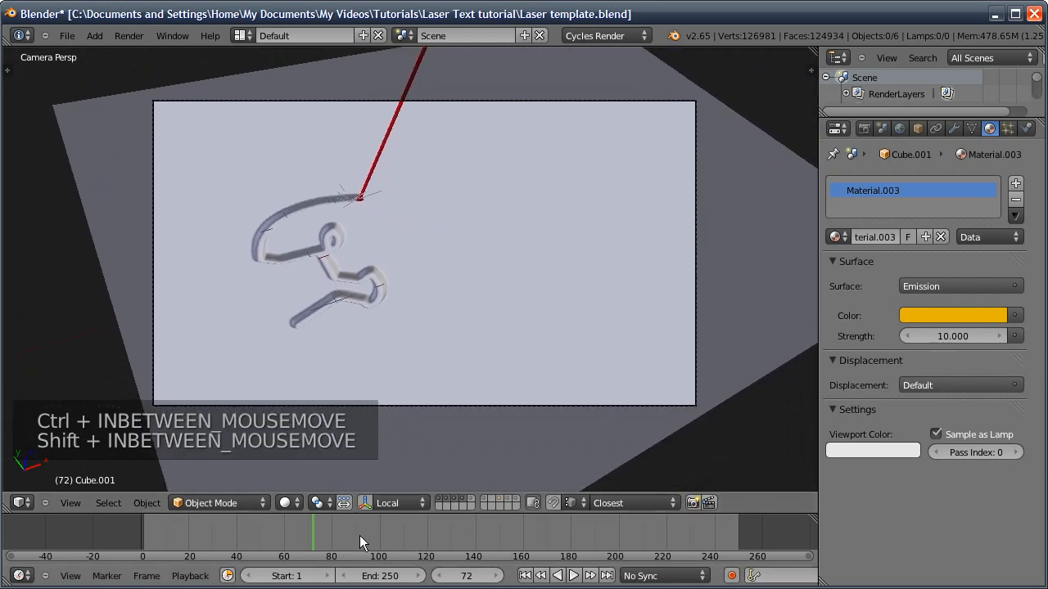
- Go to frame 166 and check the full camera view in Rendered shading before switching back to Solid
left_click(538, 528)
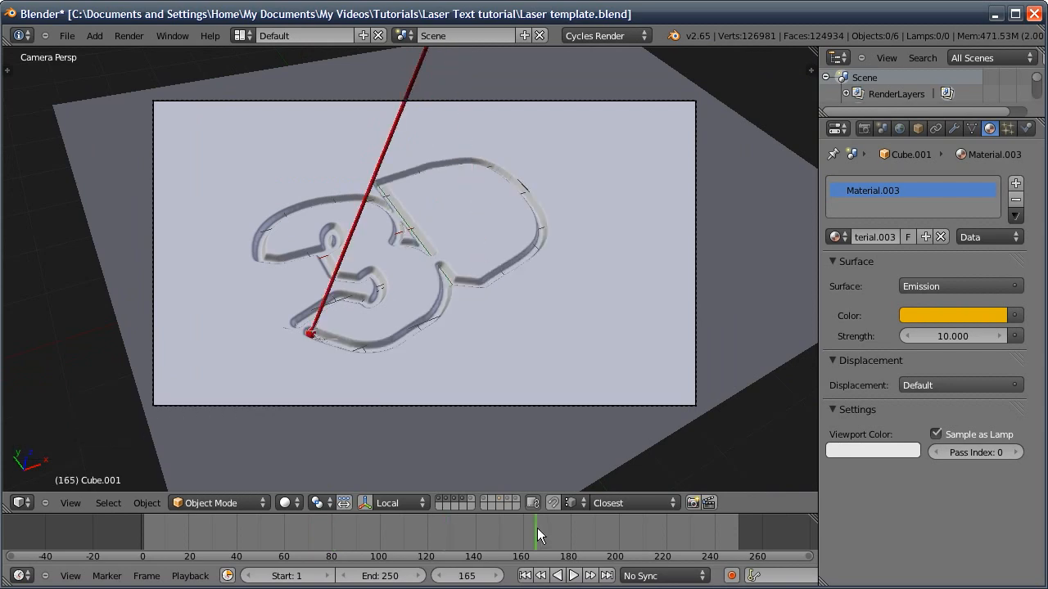
key("Right")
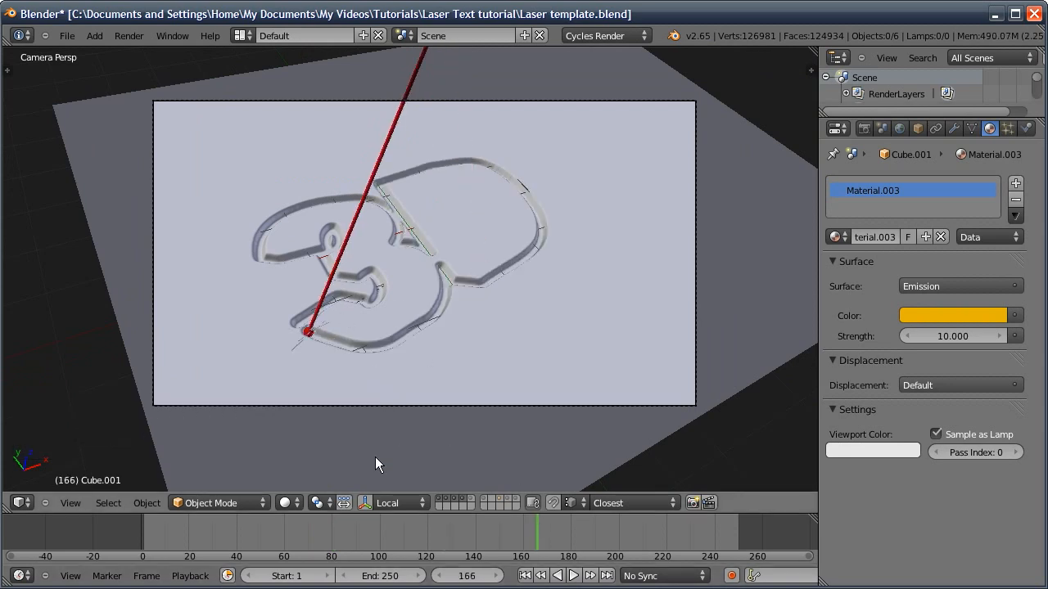
left_click(287, 504)
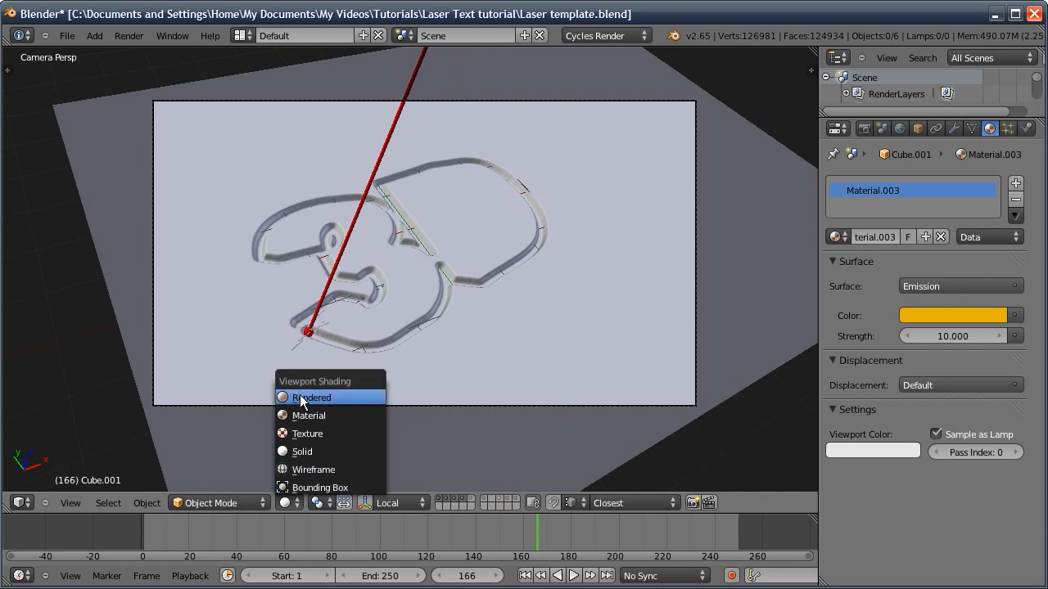
left_click(302, 398)
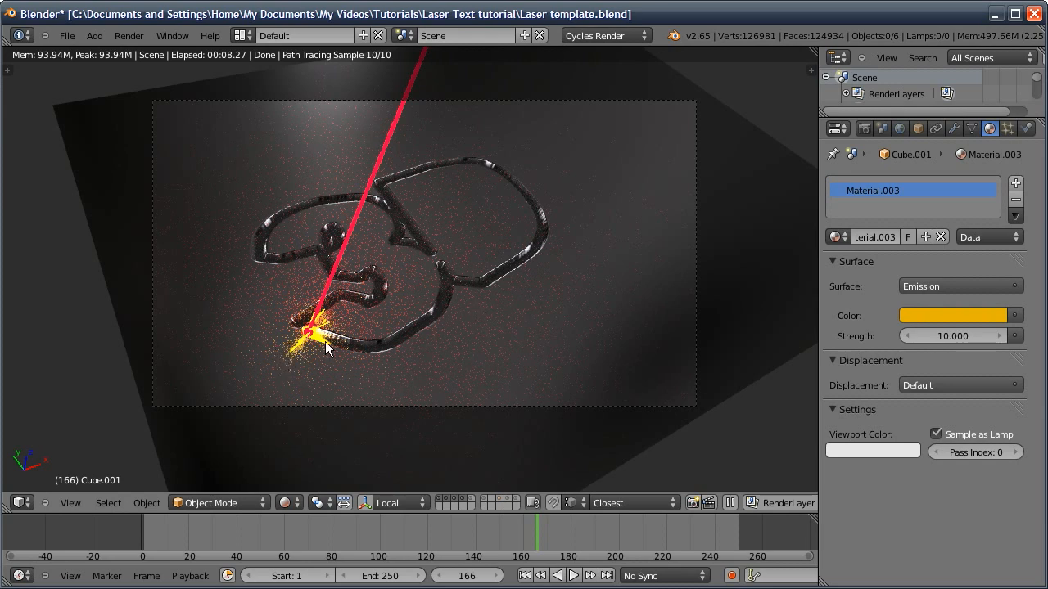
key("shift+z")
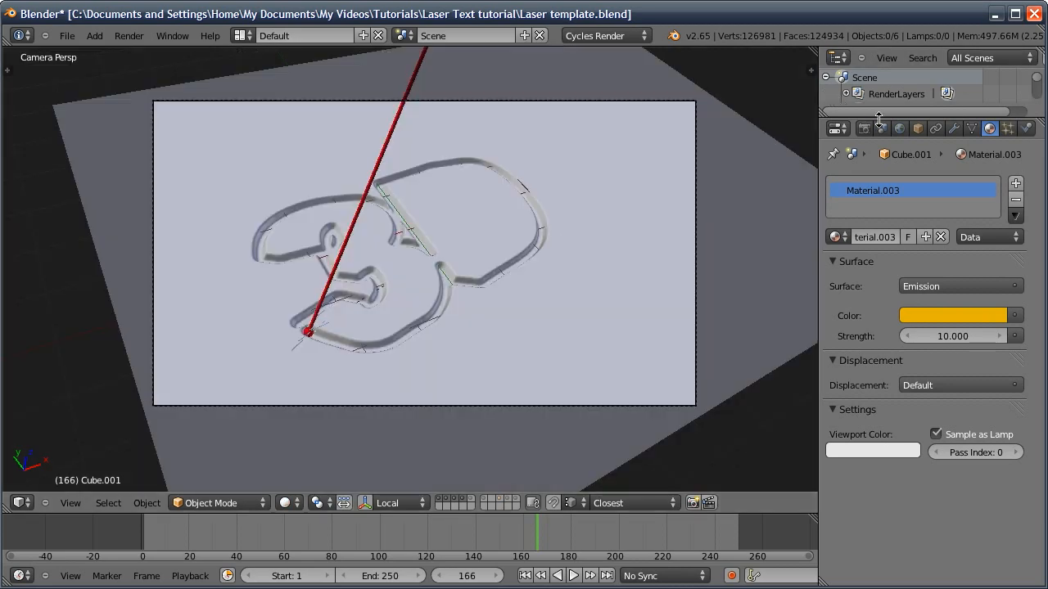
- Restrict the default render layer to layer 1 in the render settings and show only scene layer 1
left_click(864, 129)
scroll(867, 213, "down", 5)
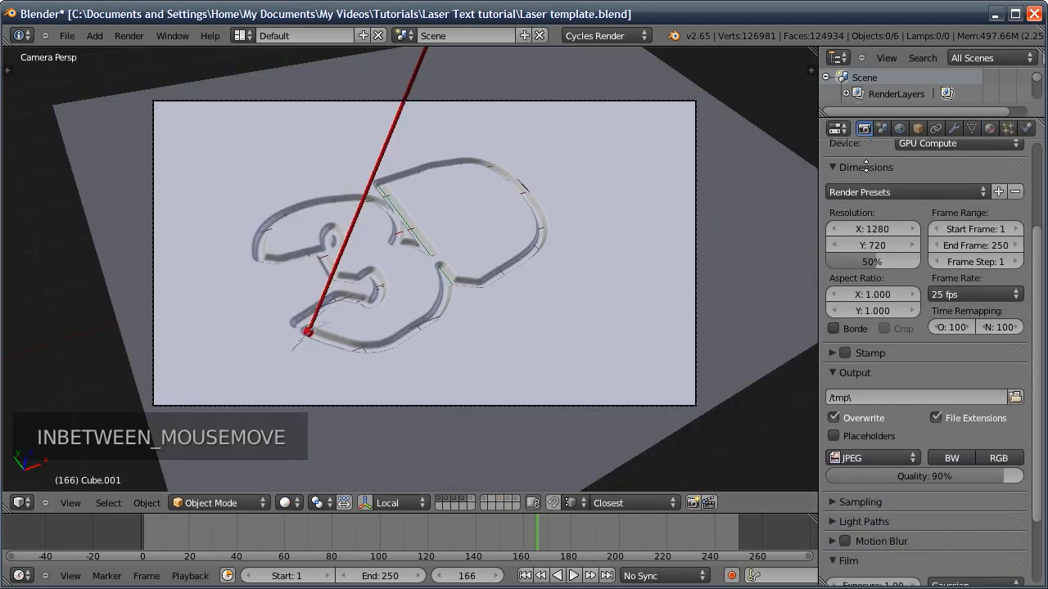
scroll(877, 210, "down", 3)
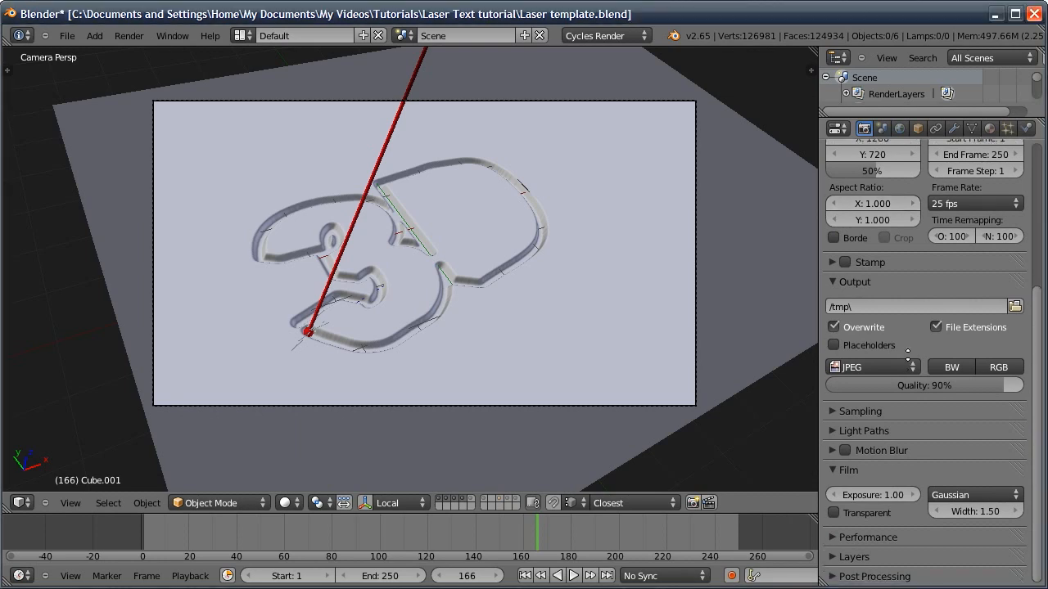
scroll(937, 207, "up", 6)
scroll(937, 207, "down", 6)
left_click(870, 557)
scroll(869, 491, "down", 14)
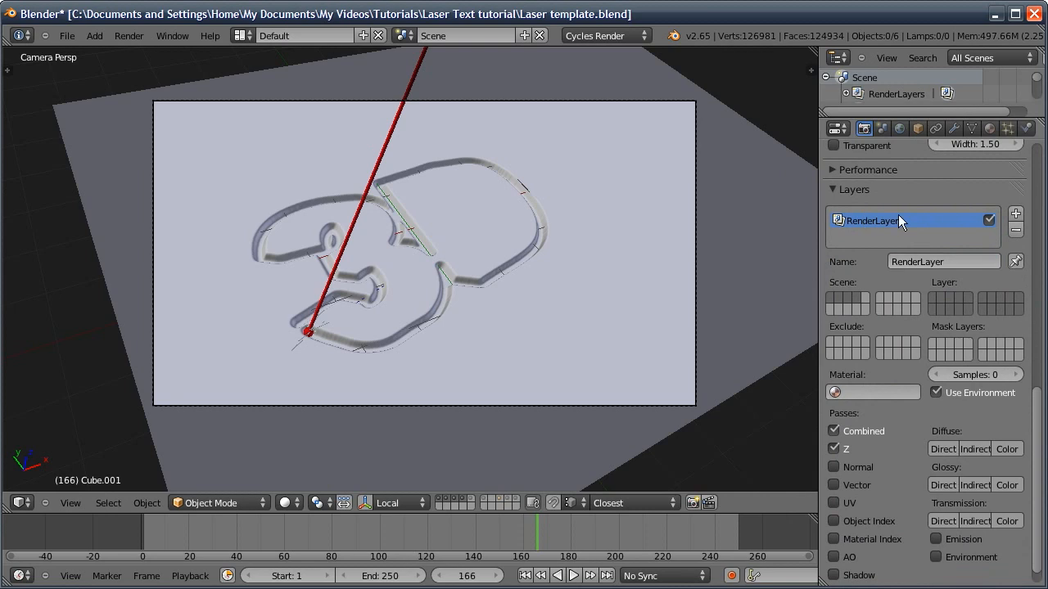
left_click(930, 295)
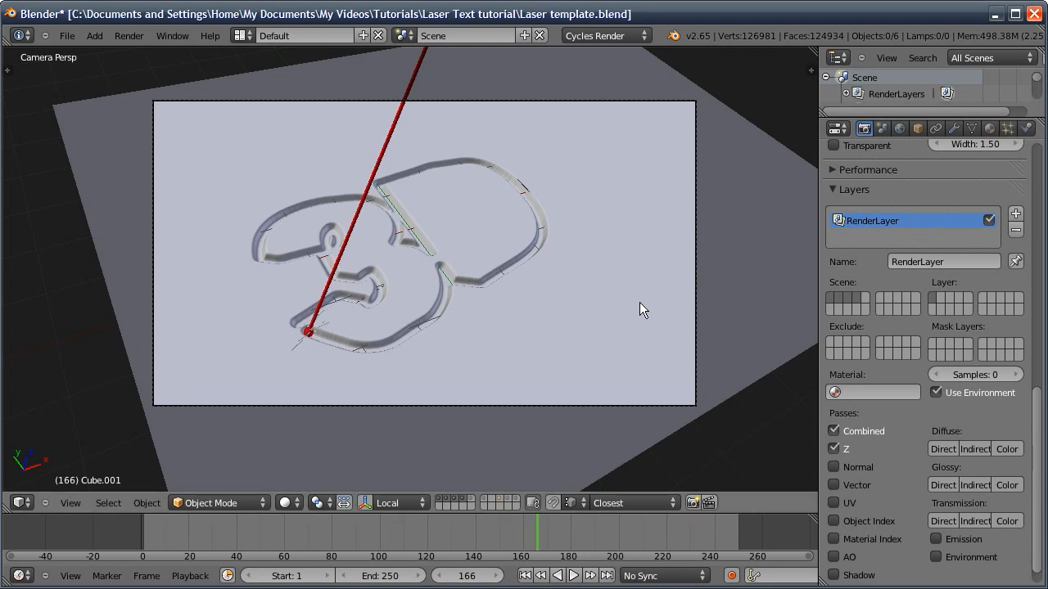
key("1")
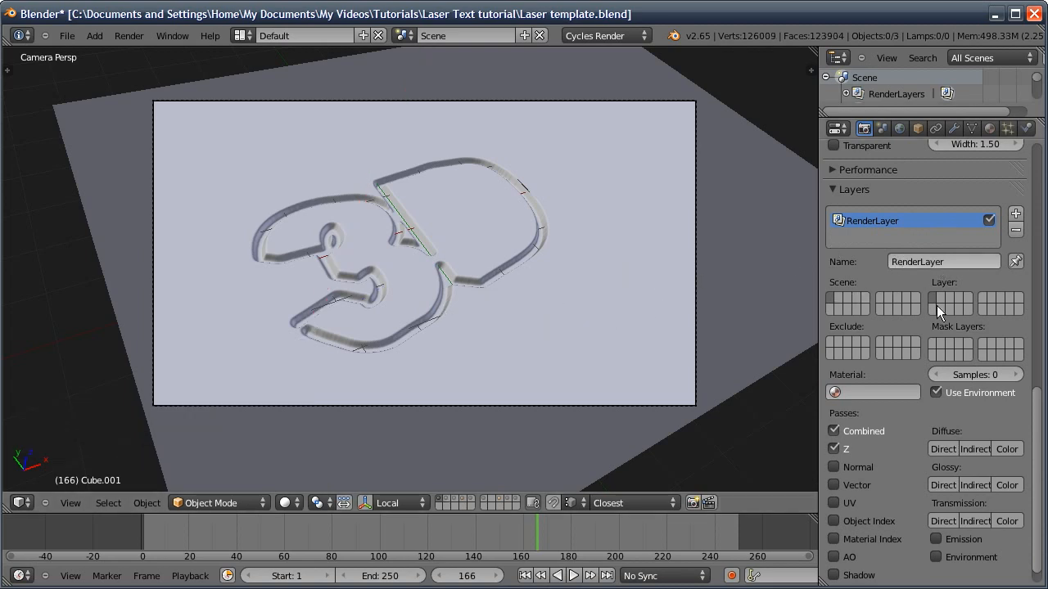
left_click(834, 467)
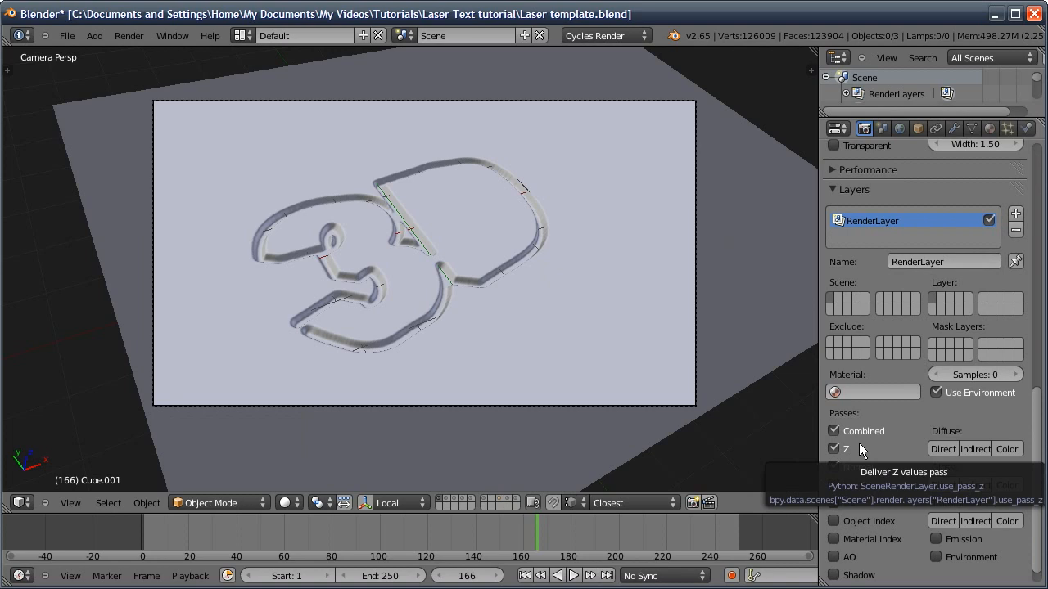
- Add a Red Laser render layer for layer 2, masked by layer 1 and without environment, and also show scene layer 2
left_click(1015, 213)
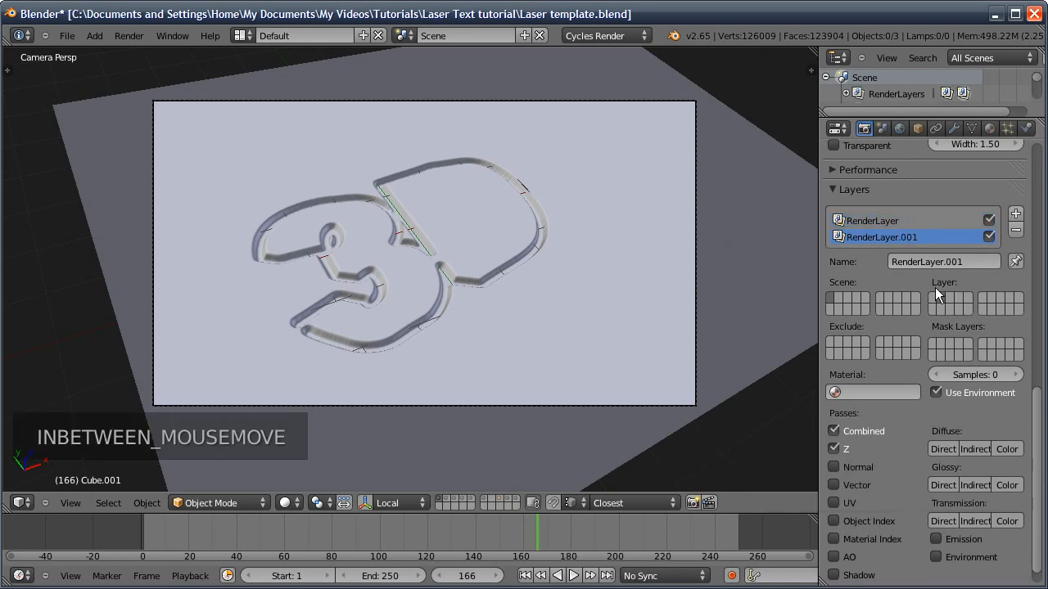
left_click(939, 264)
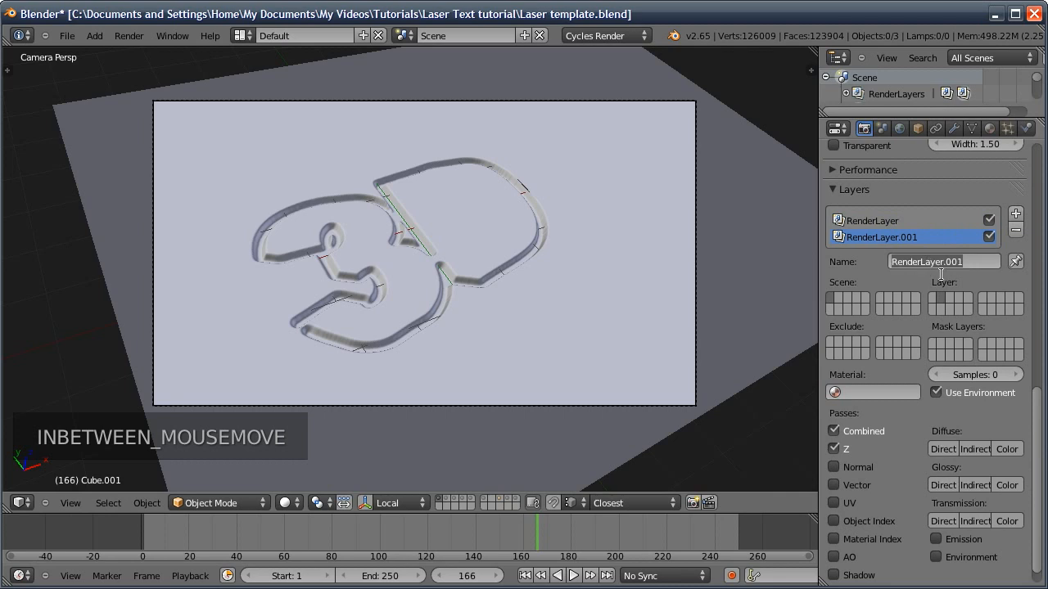
type("Red Laser")
key("Return")
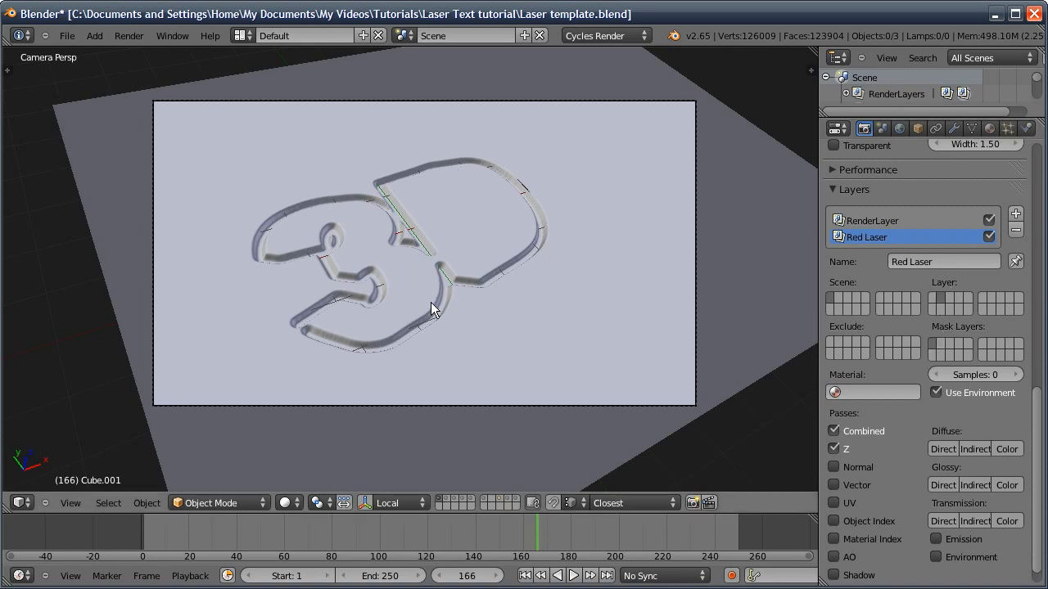
key("shift+2")
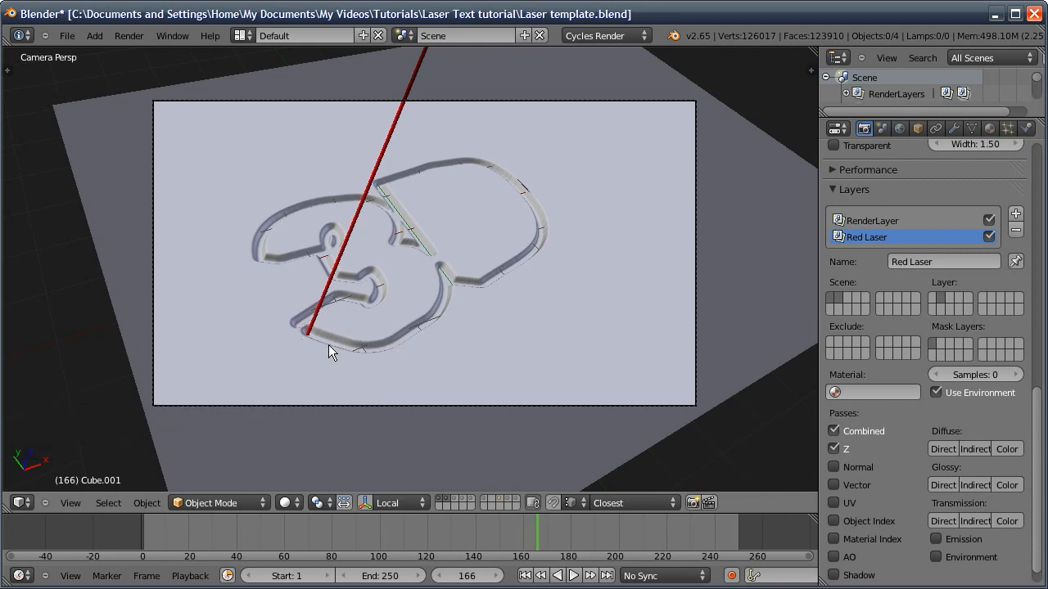
left_click(938, 394)
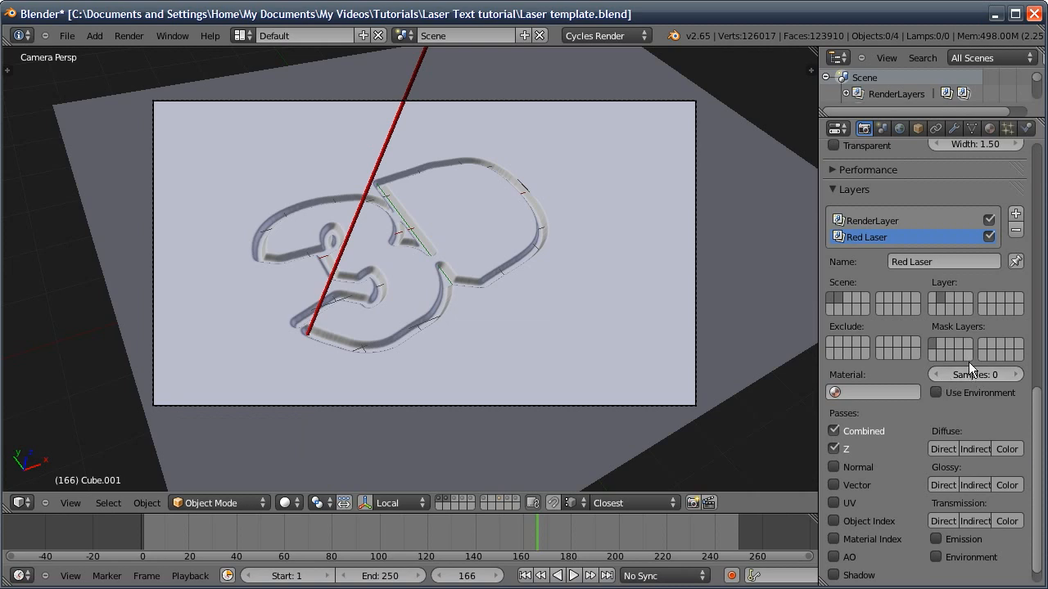
- Expand the Sampling settings and check the render and preview sample counts
scroll(969, 362, "up", 6)
left_click(904, 249)
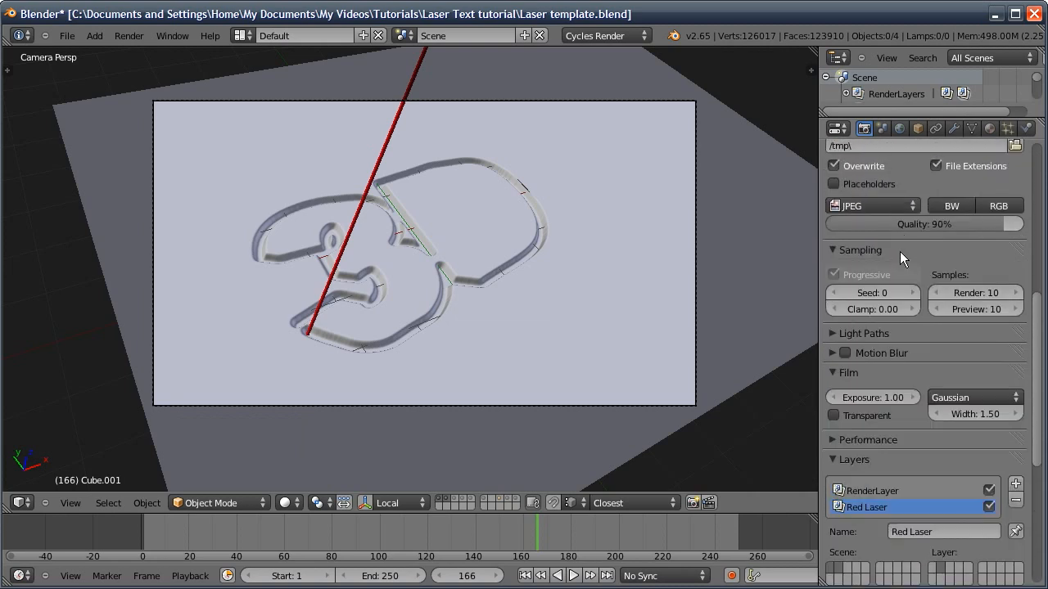
scroll(902, 289, "down", 5)
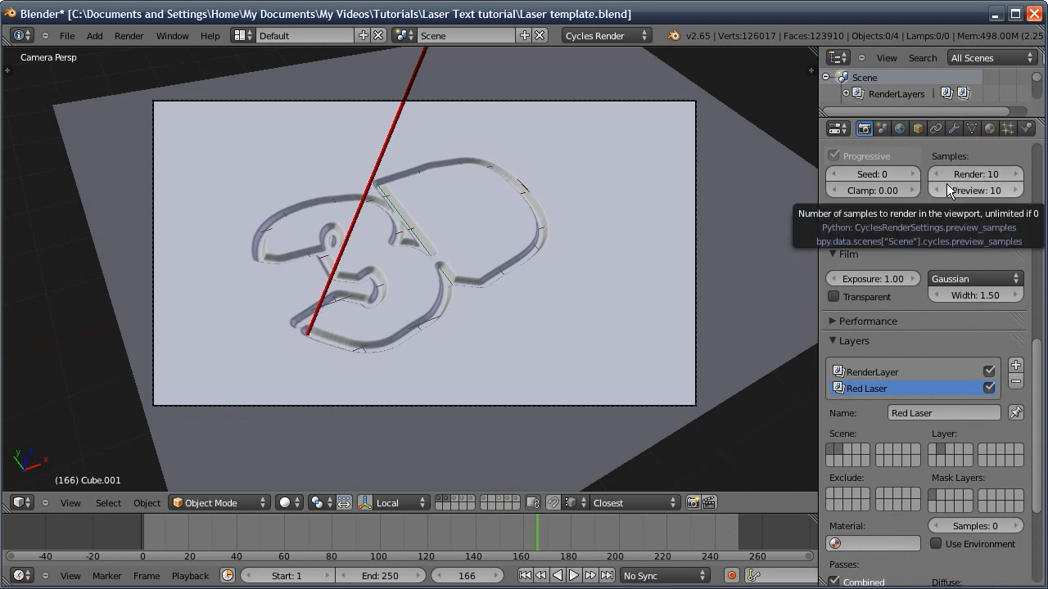
- Set the Red Laser render layer's samples to 5 and check the default render layer's samples against the global render samples
scroll(862, 309, "down", 4)
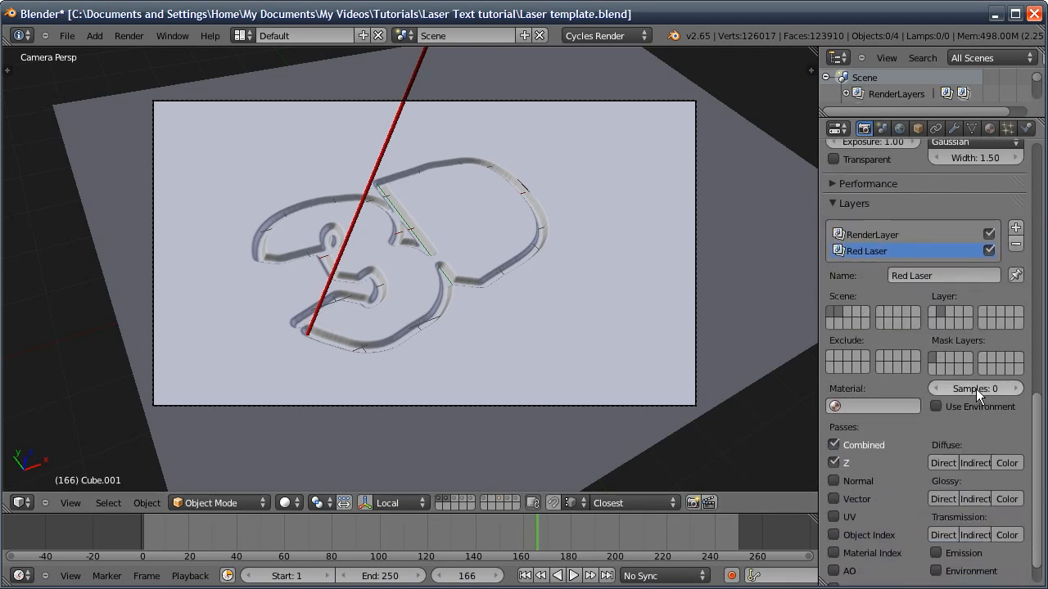
scroll(983, 386, "up", 5)
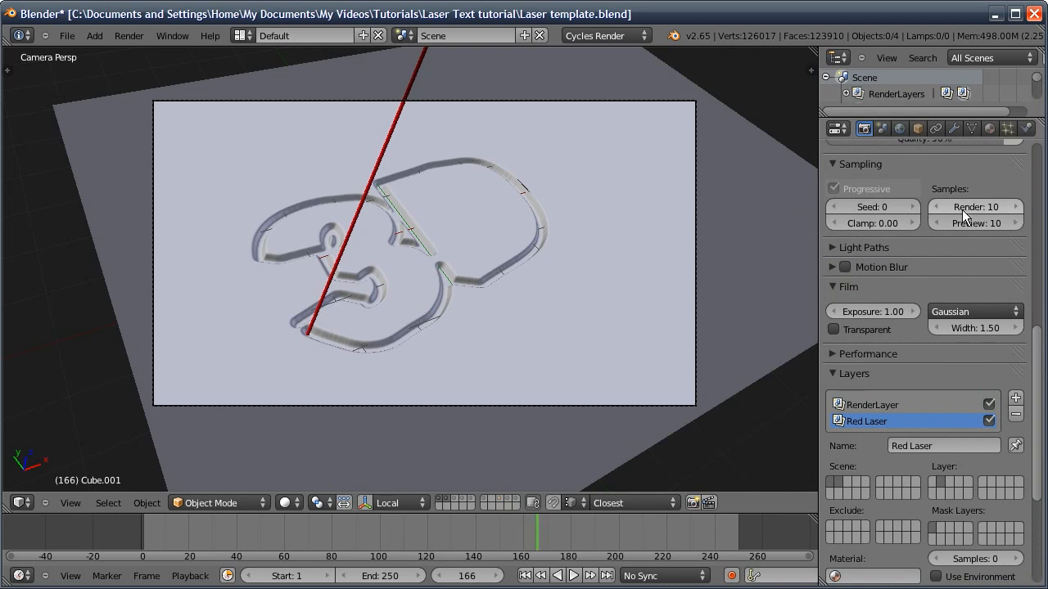
scroll(917, 319, "down", 3)
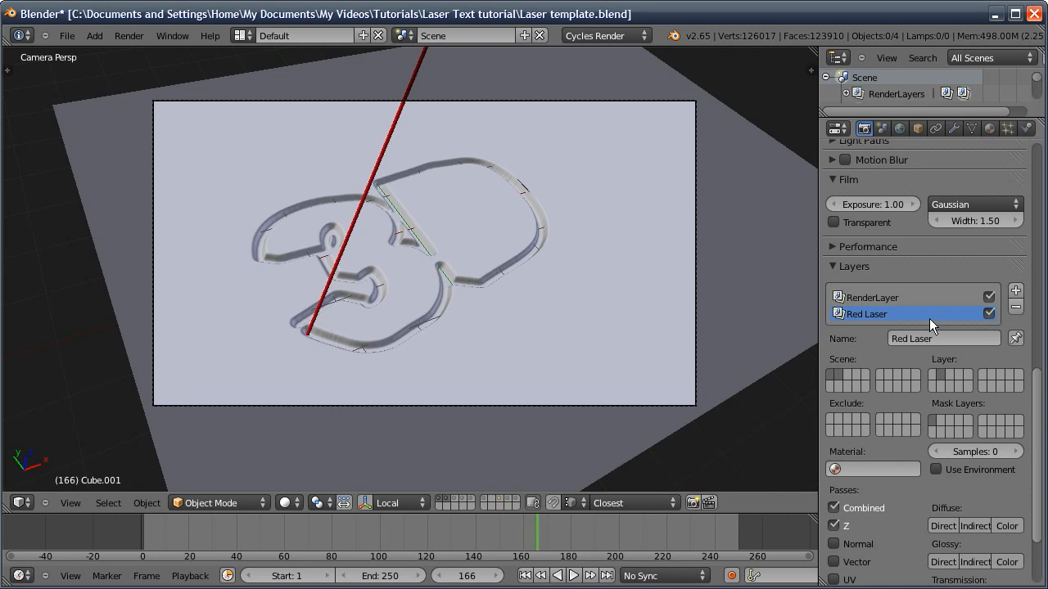
left_click(975, 448)
type("5")
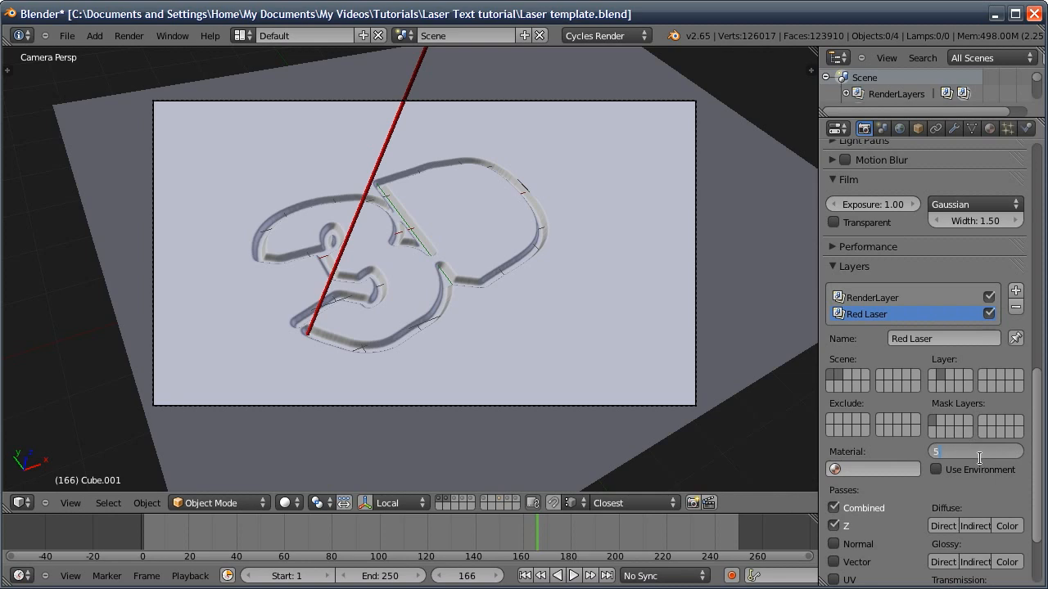
key("Return")
left_click(925, 298)
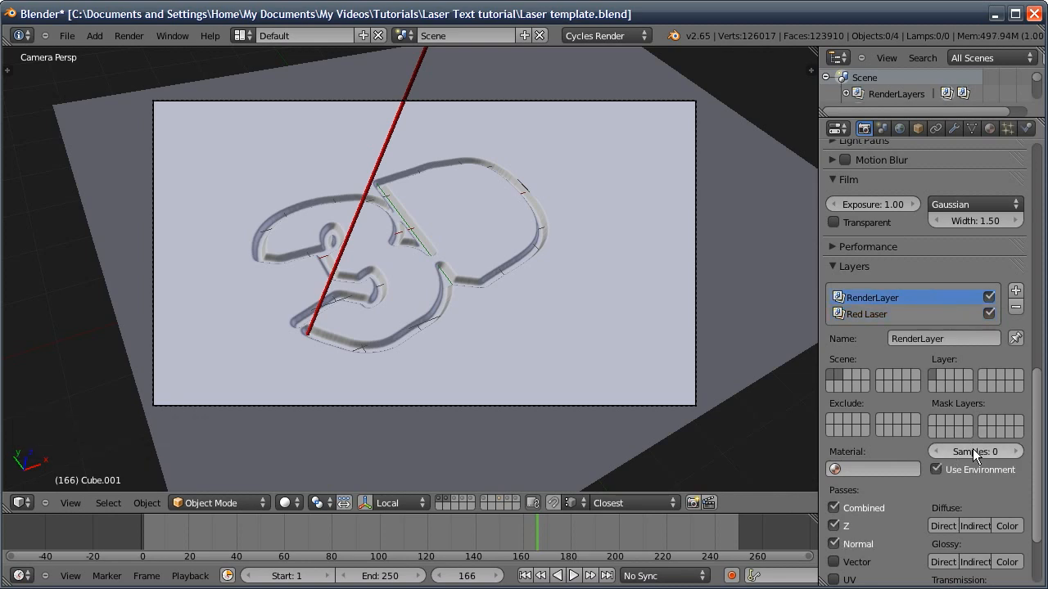
scroll(948, 318, "up", 5)
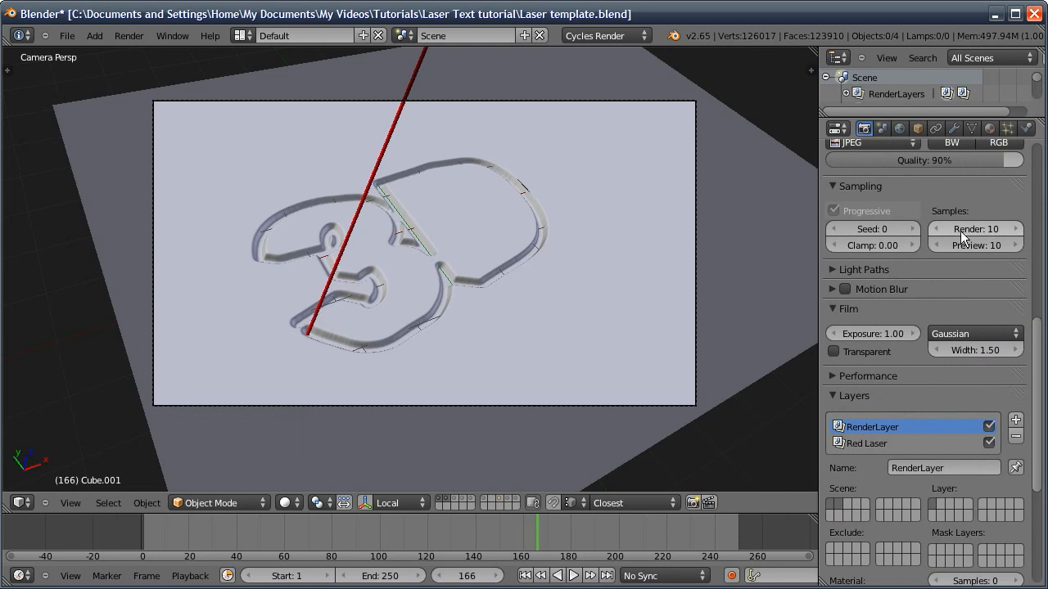
scroll(953, 337, "down", 1)
scroll(955, 337, "down", 3)
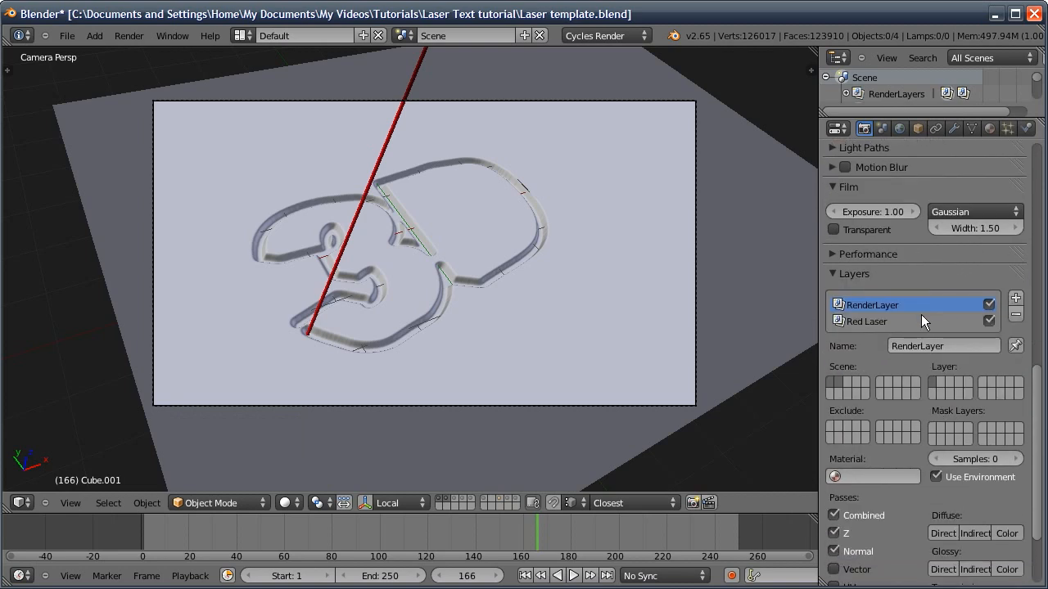
left_click(941, 322)
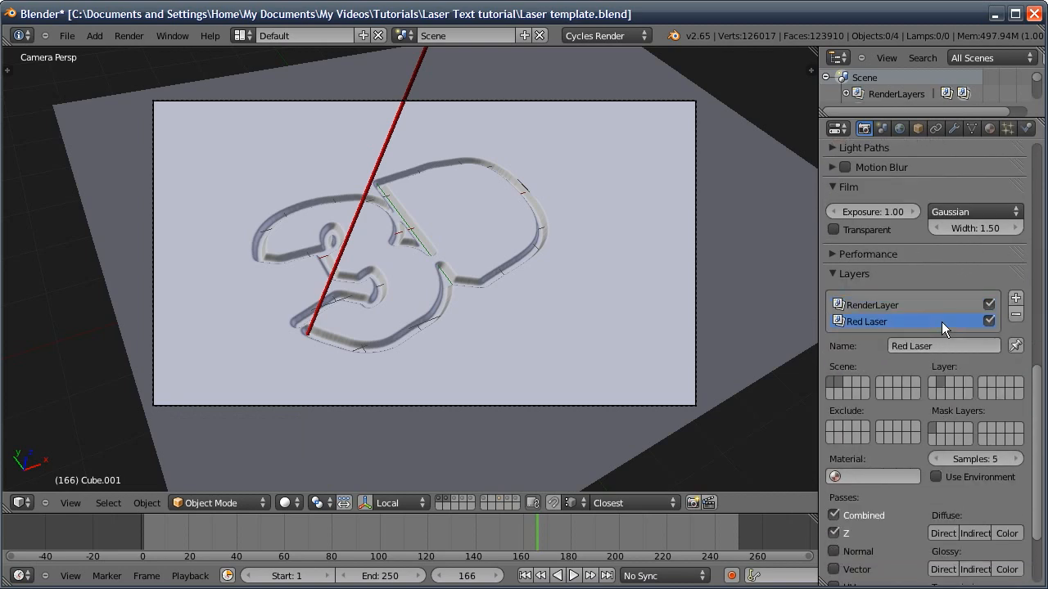
- Add a Laser Ball render layer restricted to layer 3, with 5 samples and without environment
left_click(1015, 299)
left_click(941, 361)
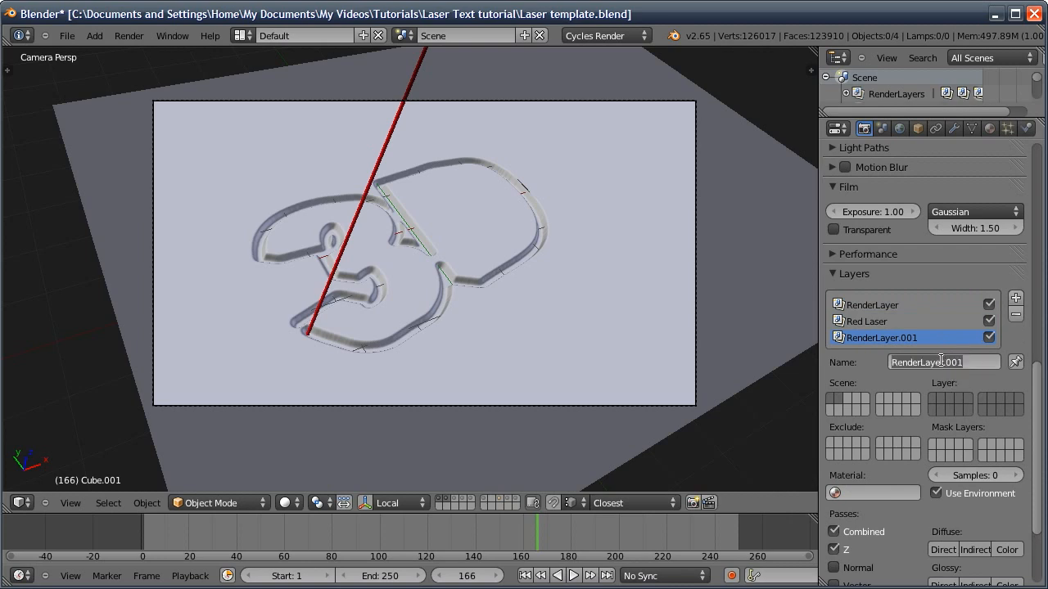
type("Laser Ball")
key("Return")
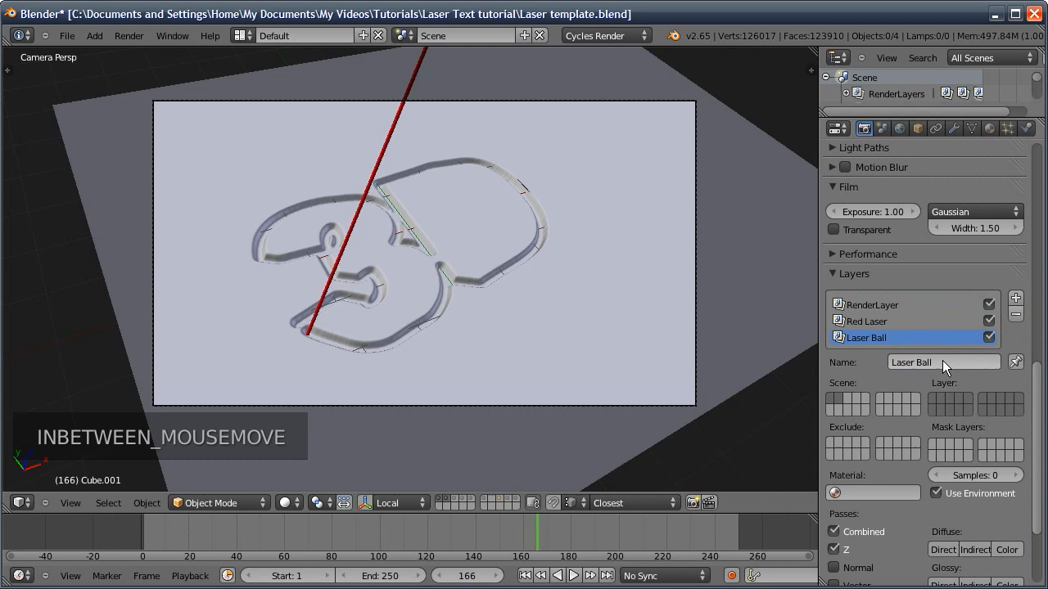
left_click(947, 397)
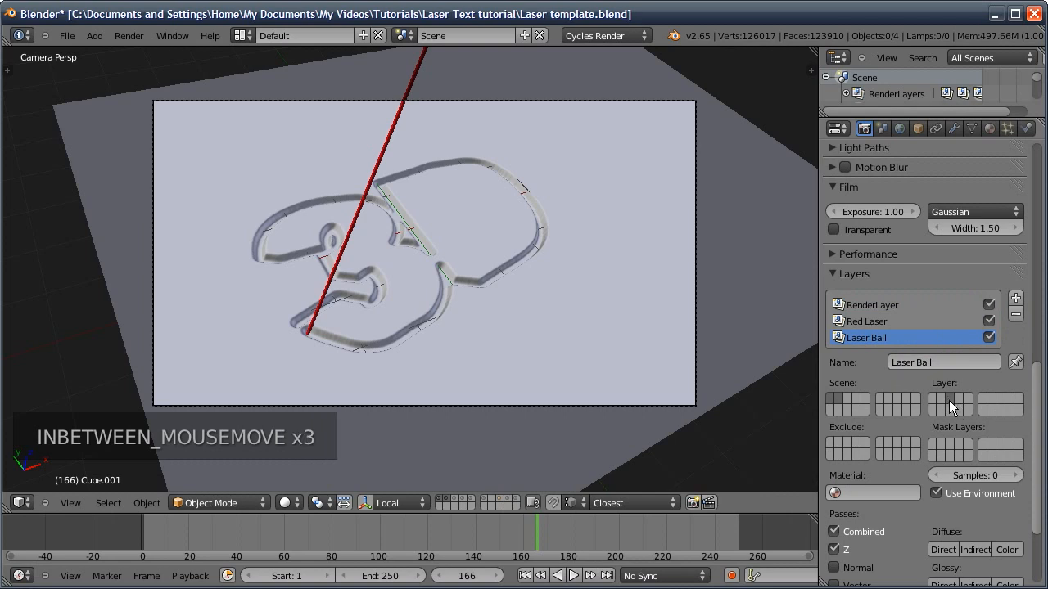
left_click_drag(984, 475, 963, 473)
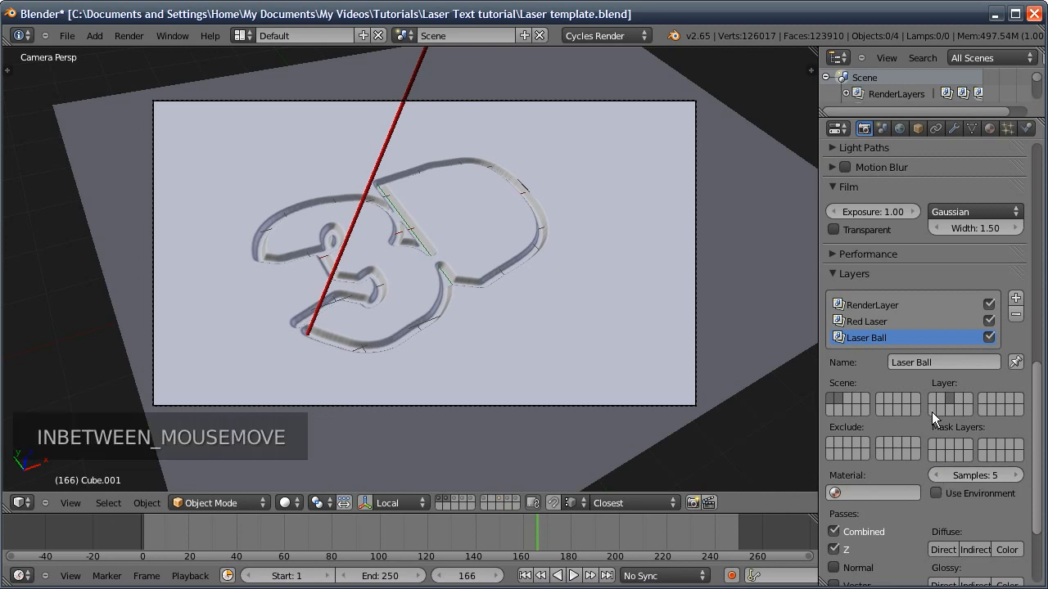
- Add a Sparks render layer restricted to layer 4, with 20 samples
left_click(1015, 298)
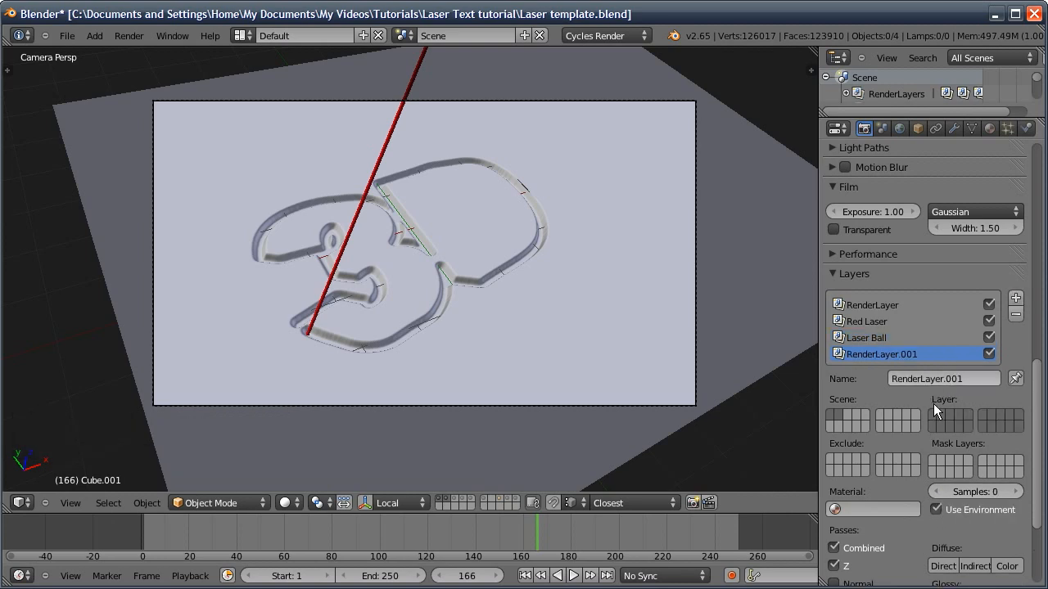
left_click(941, 376)
type("Sparks")
key("Return")
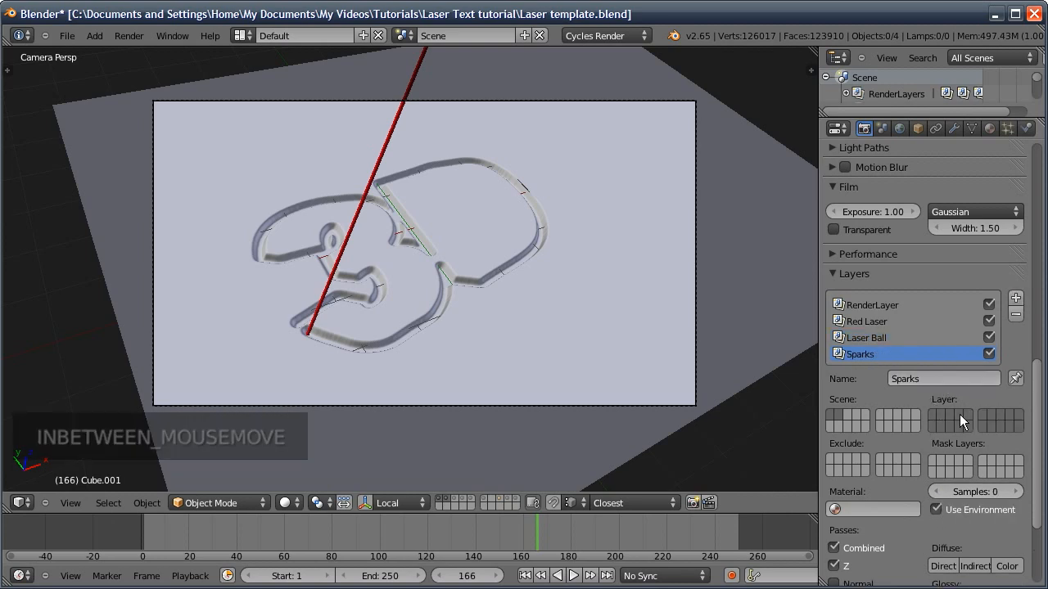
left_click(878, 337)
left_click(880, 352)
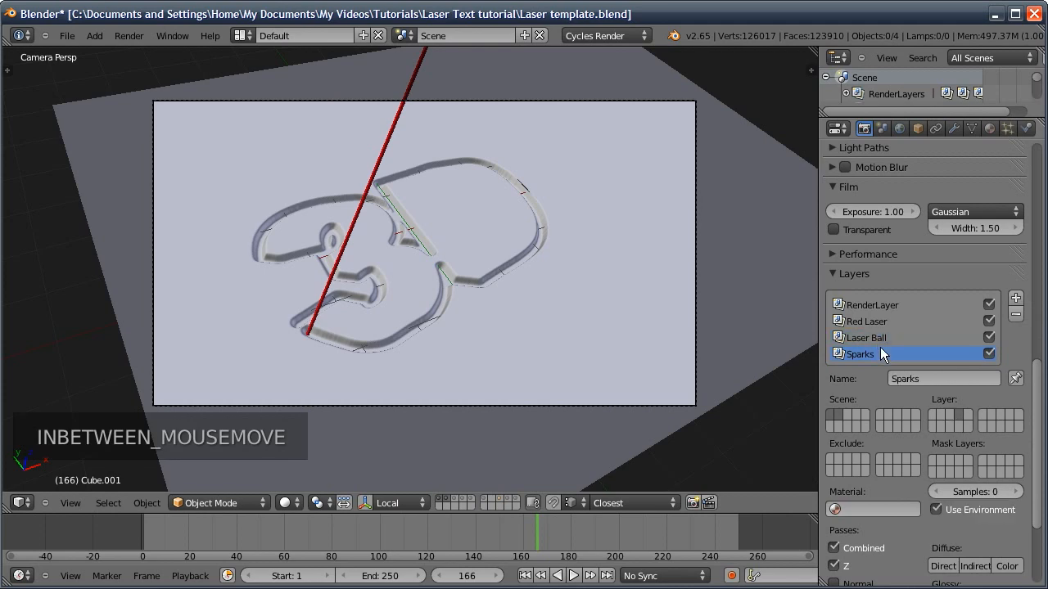
left_click(970, 490)
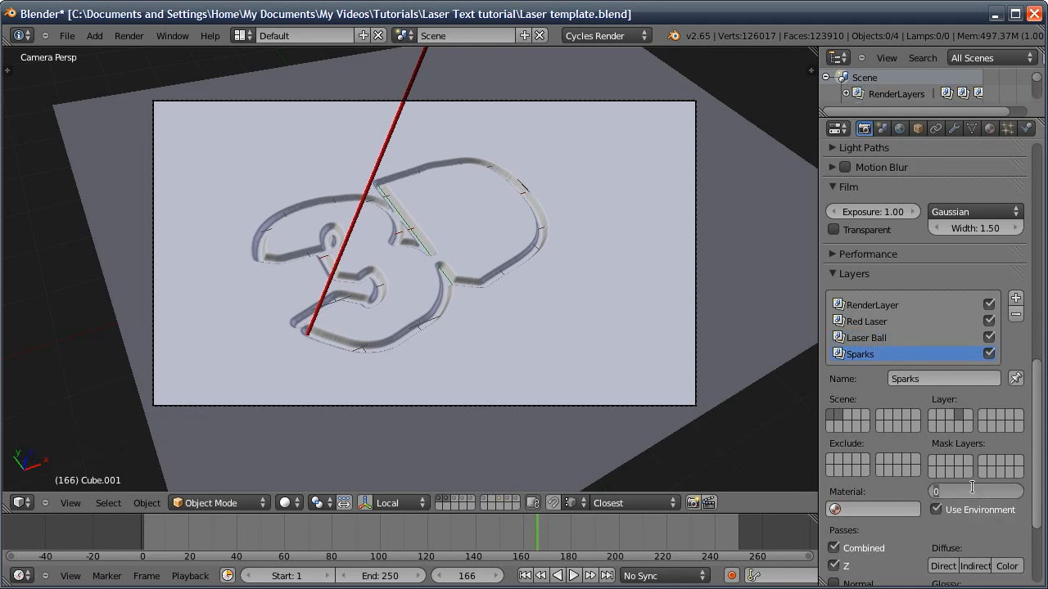
type("2")
key("Return")
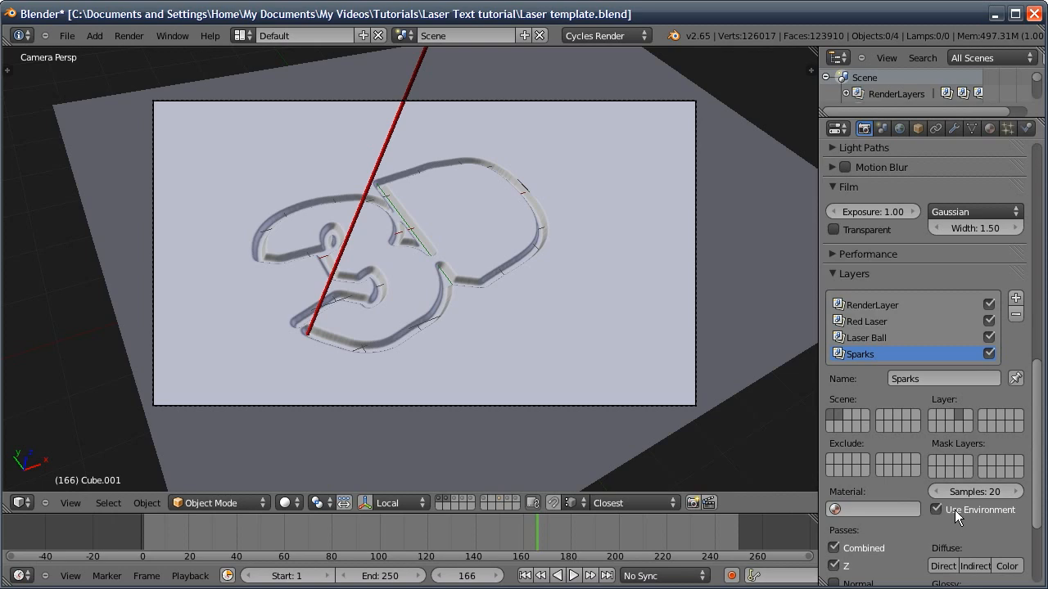
- Add a Glow Mask render layer restricted to layer 5, with 10 samples
left_click(1015, 299)
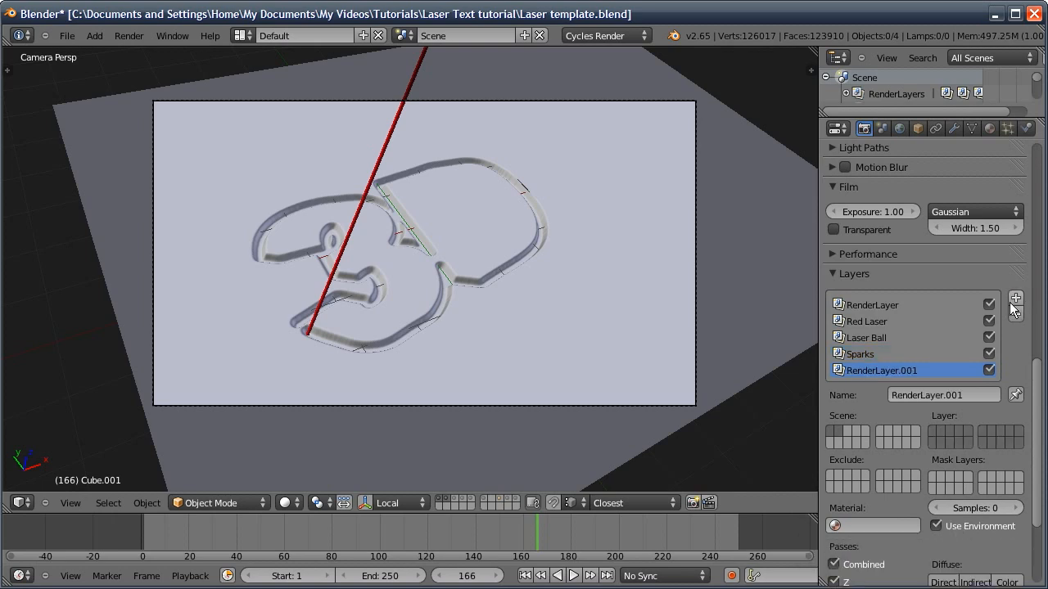
left_click(939, 392)
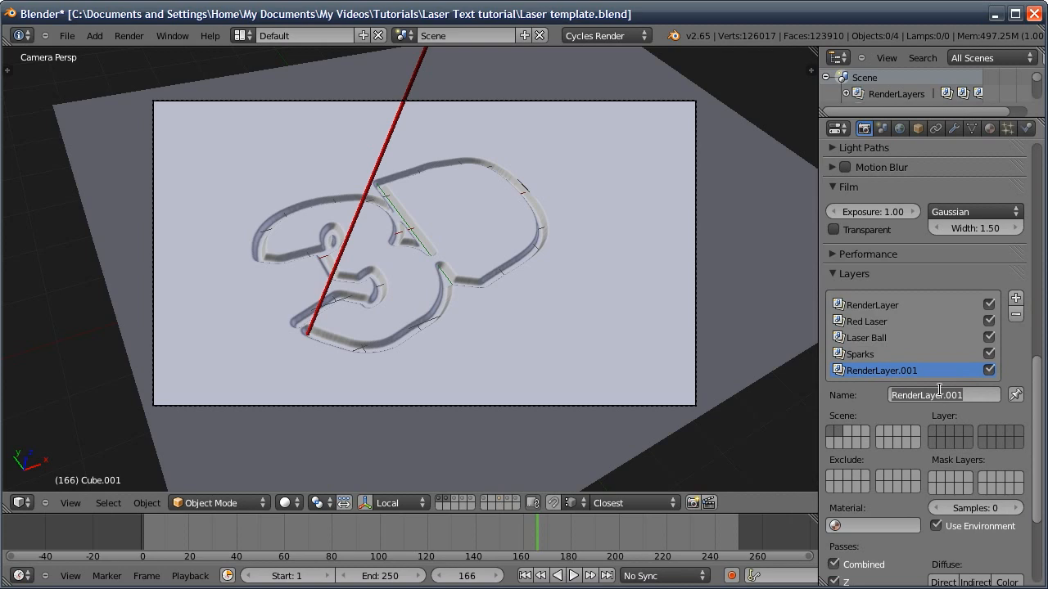
type("Glow Mask")
key("Return")
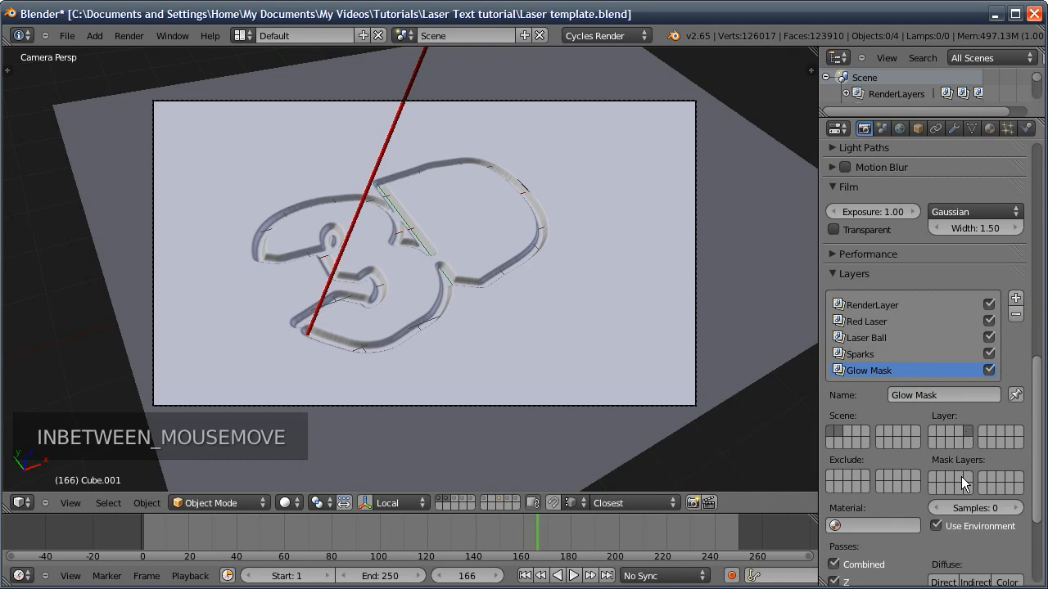
left_click(978, 508)
type("1")
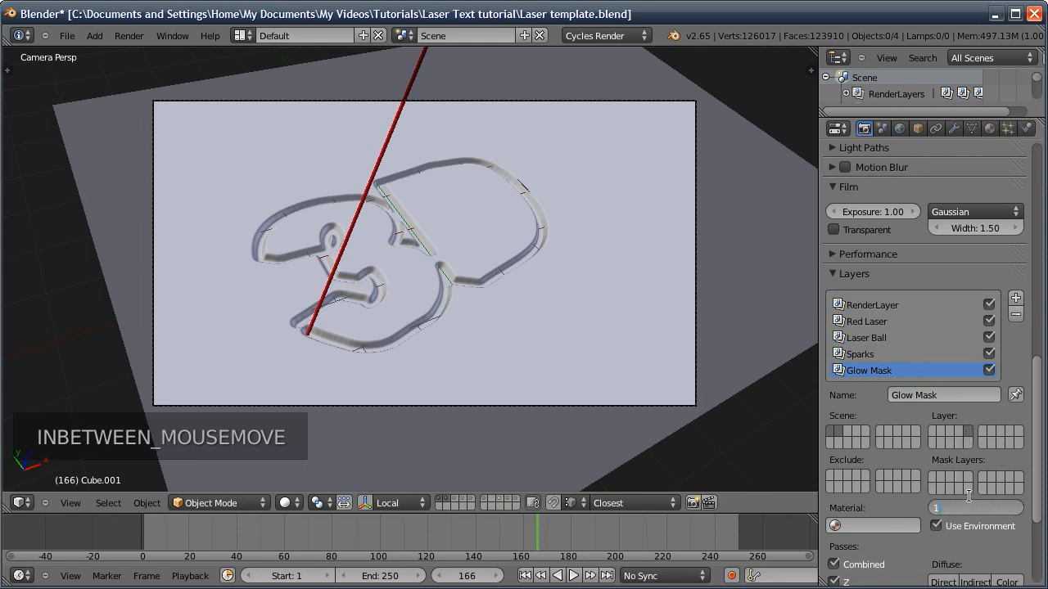
type("0")
key("Return")
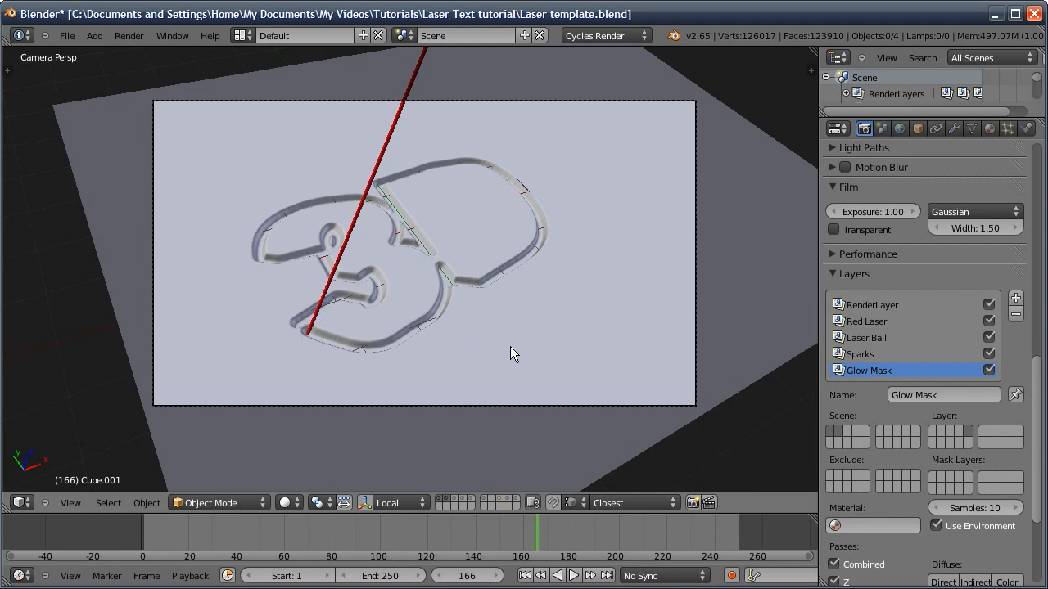
- Set the global render samples to 50 and collapse the Layers settings
scroll(893, 377, "up", 6)
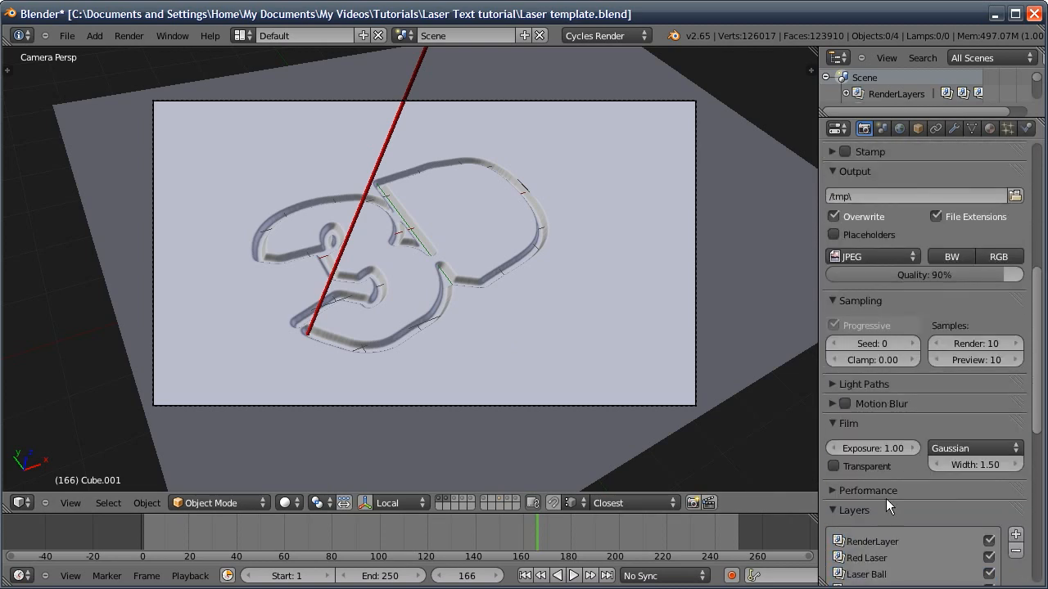
left_click(982, 351)
type("50")
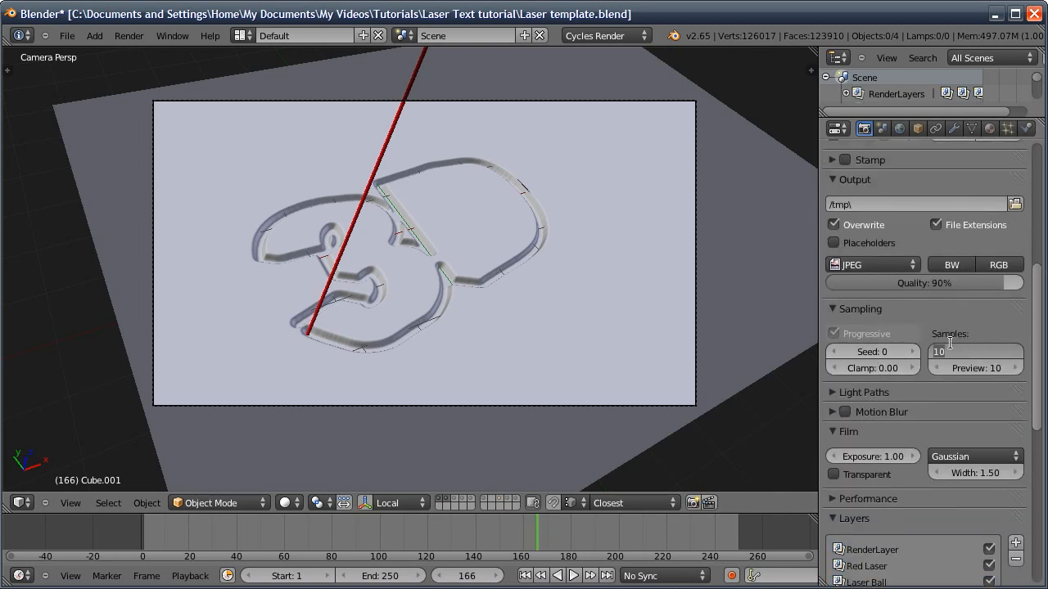
key("Return")
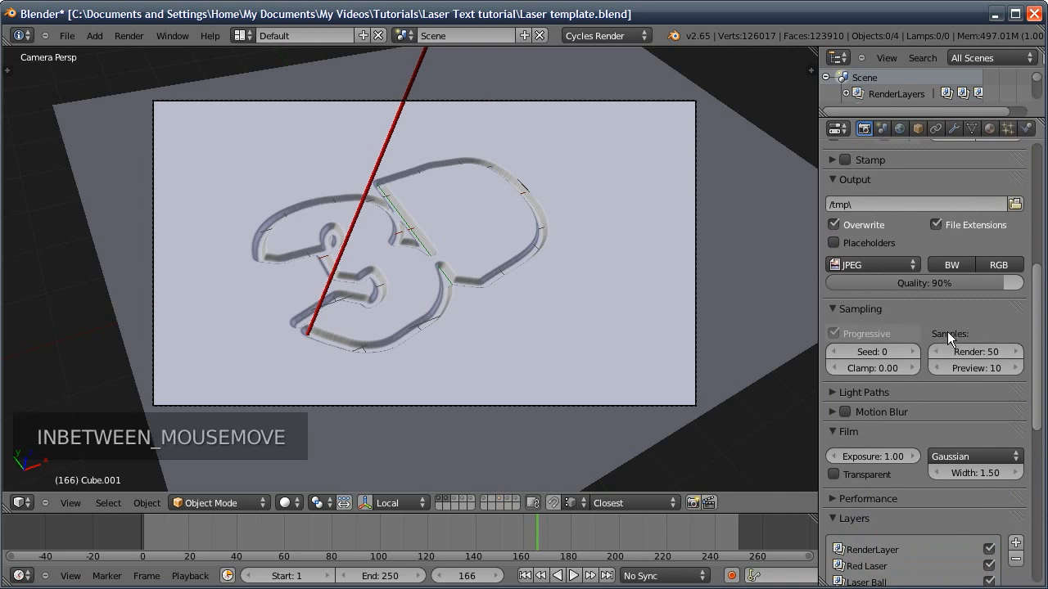
scroll(947, 286, "down", 3)
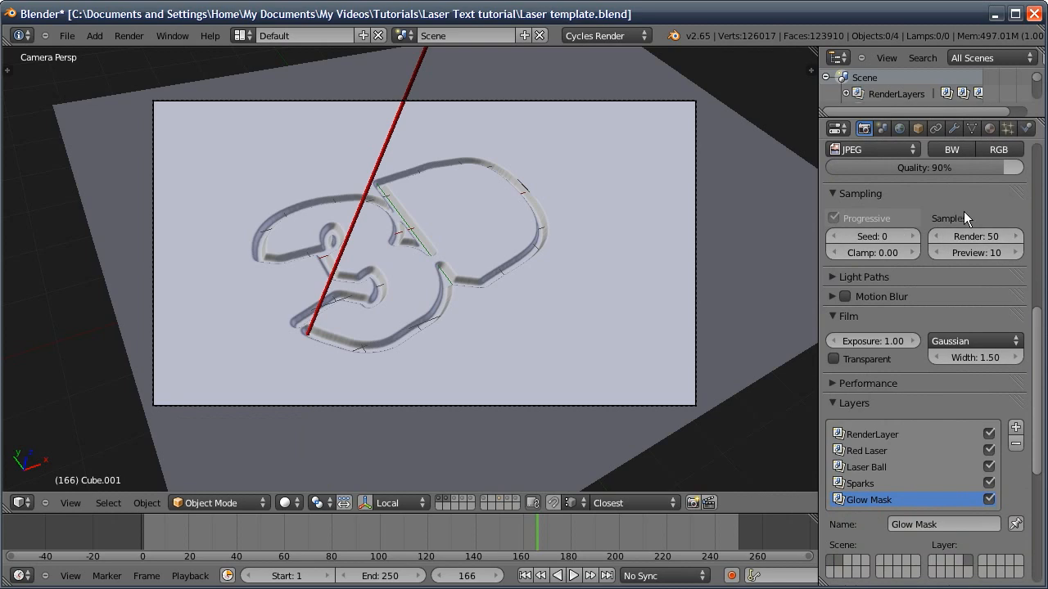
left_click(855, 403)
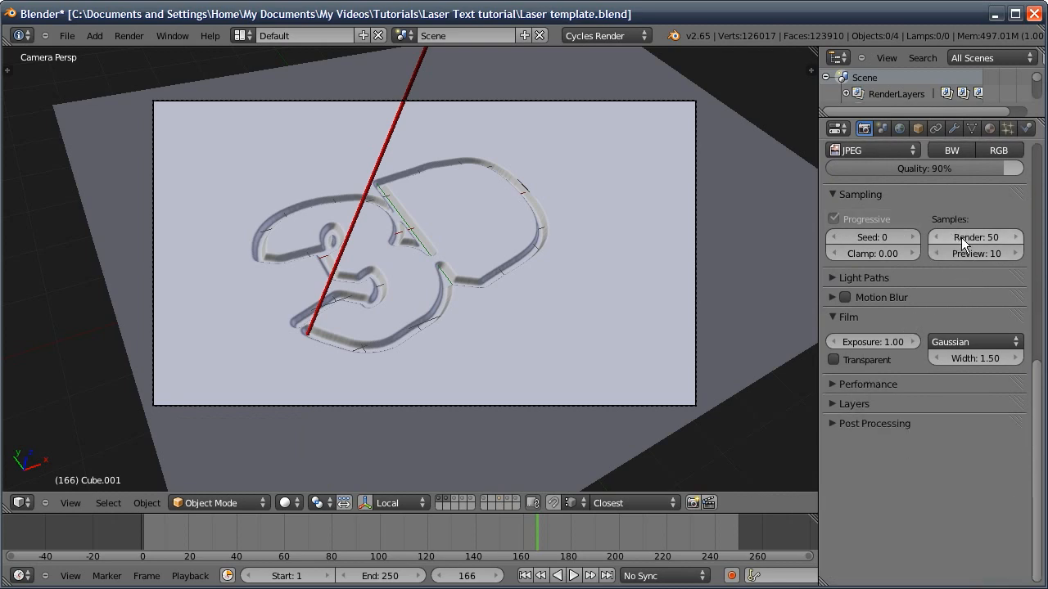
- Expand the Light Paths settings and set both the maximum and minimum transparency to 0
left_click(866, 277)
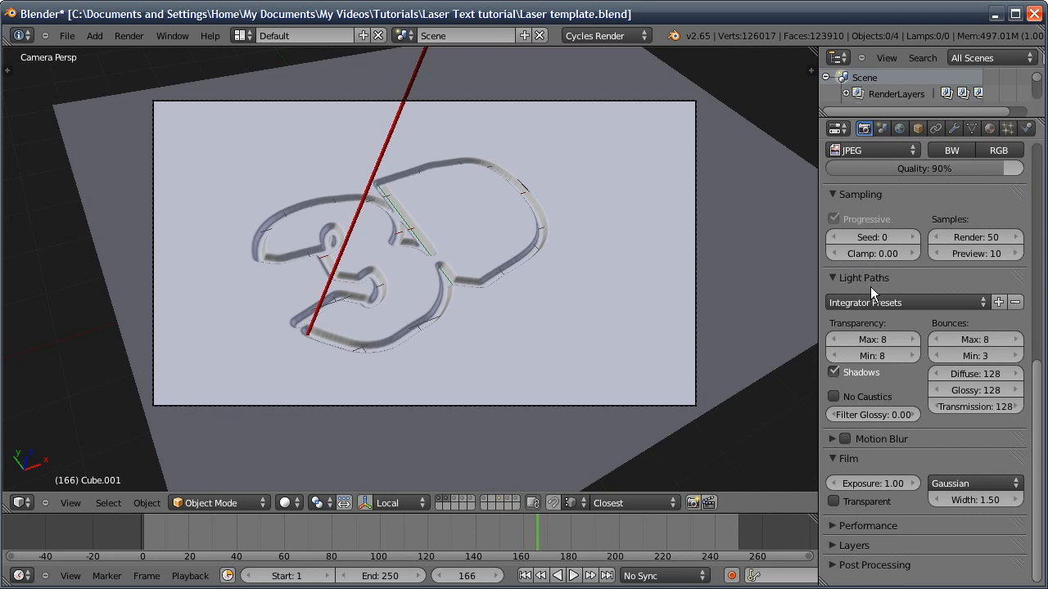
left_click(880, 340)
type("0")
key("Return")
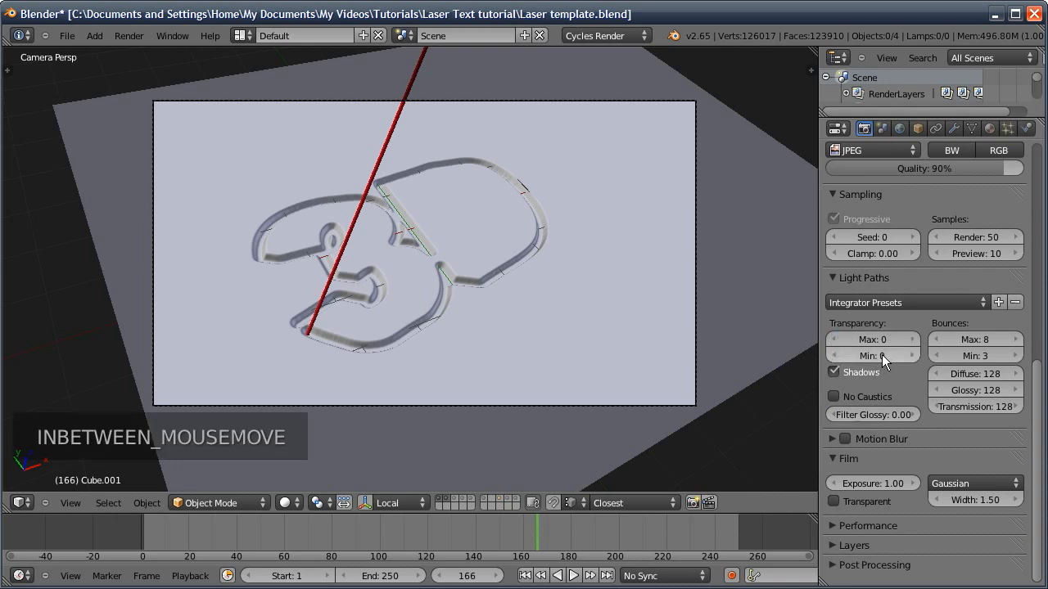
- Set the light path bounces to maximum 1, minimum 1, diffuse 0, glossy 1 and transmission 1, and disable shadows
left_click(971, 339)
type("1")
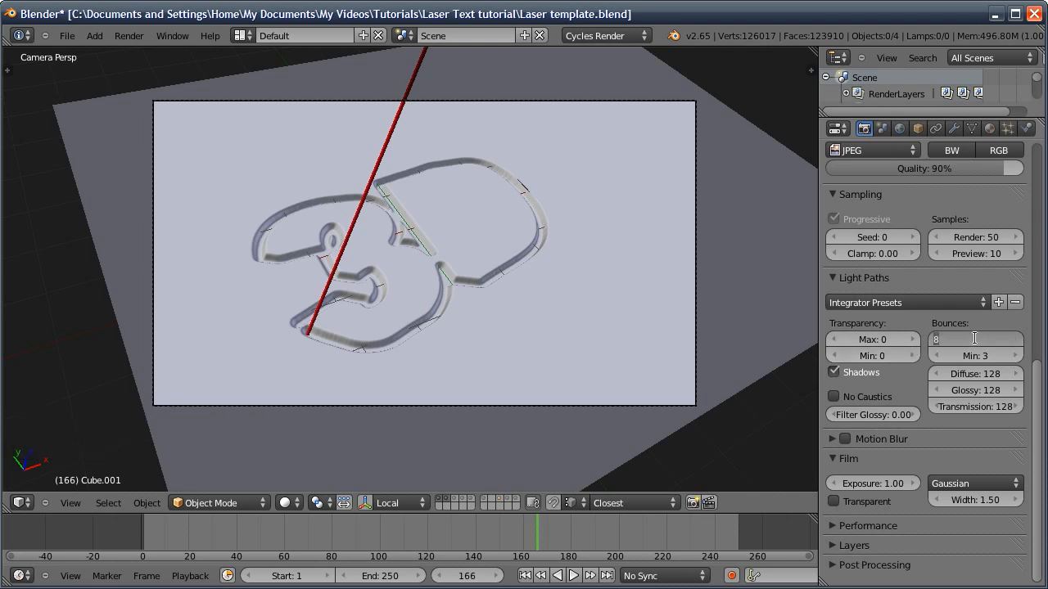
key("Return")
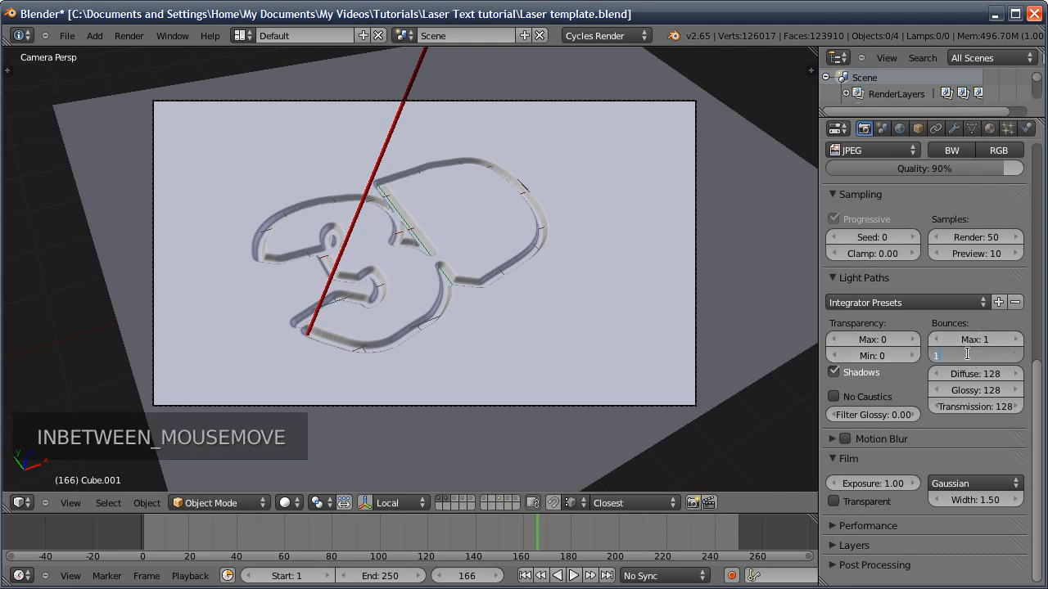
left_click(975, 374)
type("0")
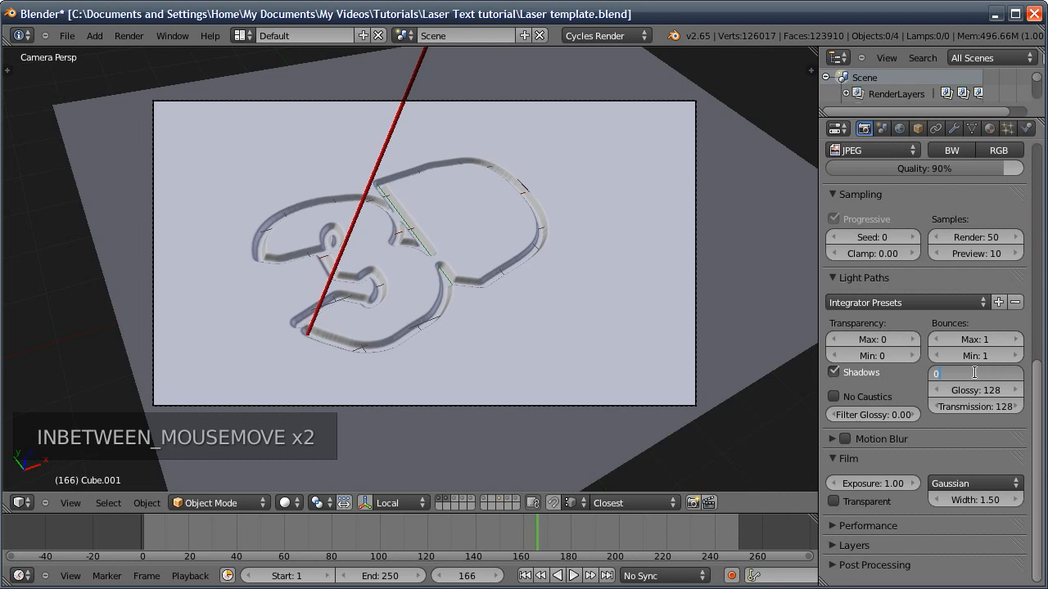
key("Return")
left_click(974, 387)
type("1")
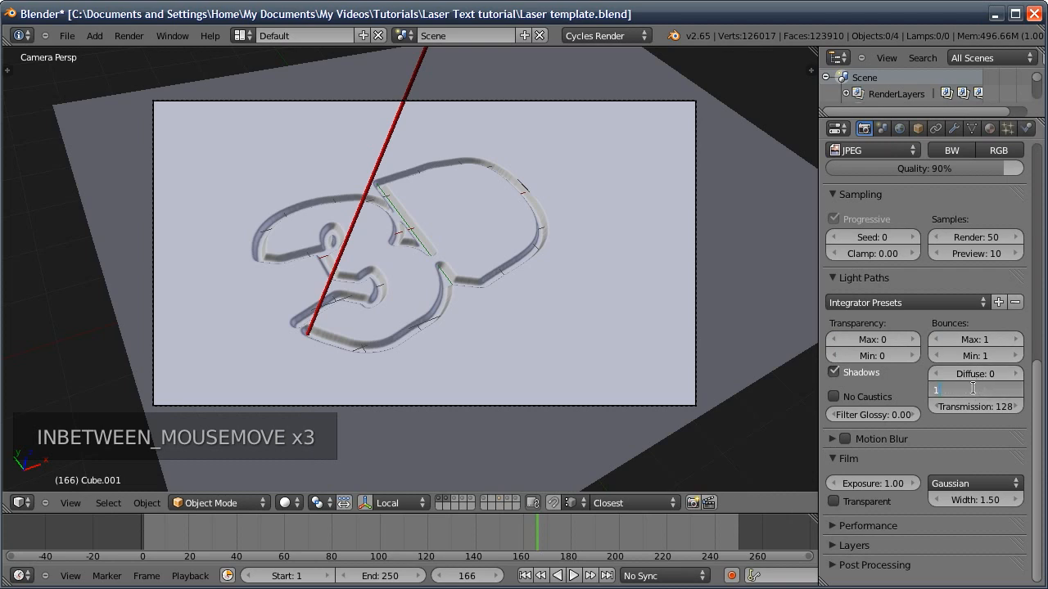
key("Return")
left_click(971, 406)
type("1")
key("Return")
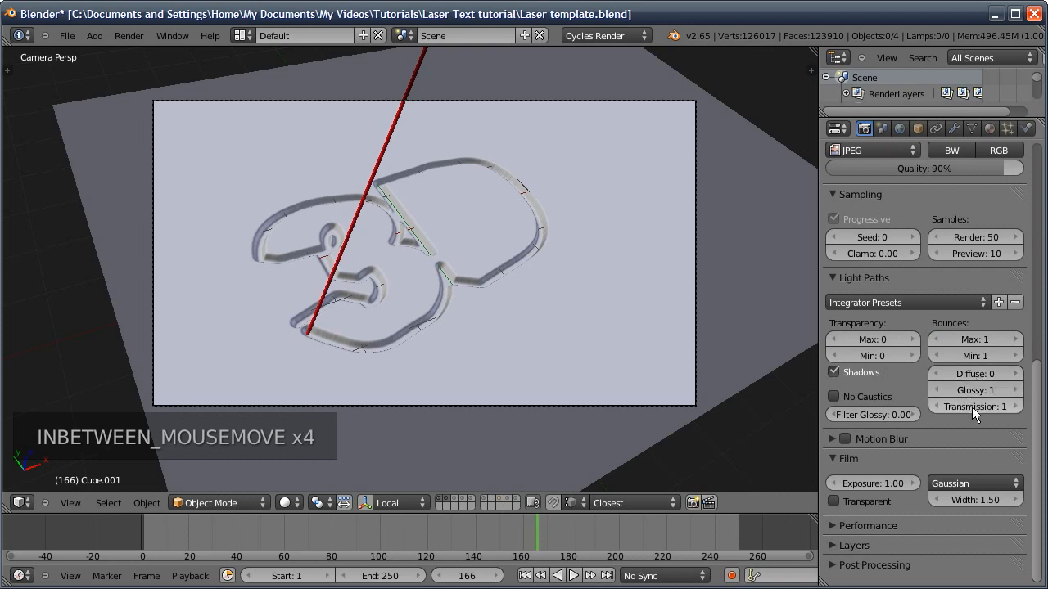
left_click(836, 372)
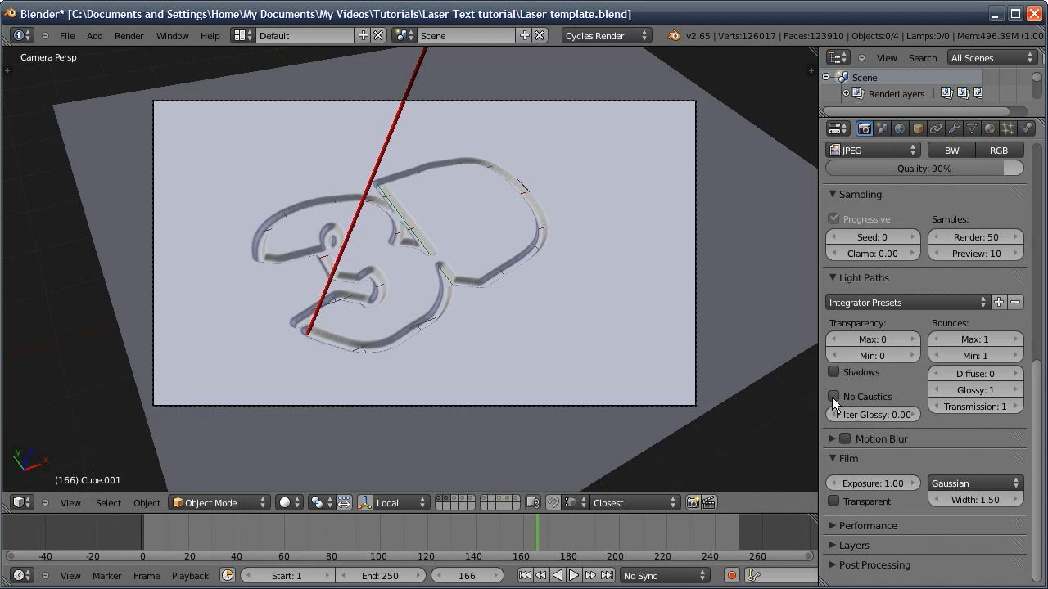
- Disable caustics in the light paths and set the performance acceleration structure to Static BVH
left_click(834, 396)
scroll(906, 382, "up", 1)
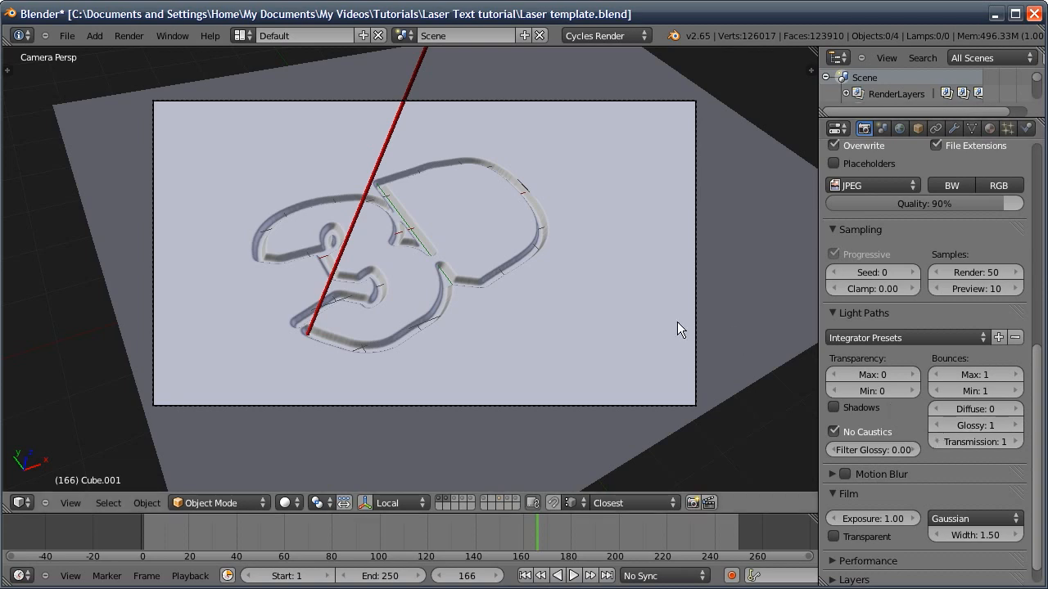
scroll(887, 537, "down", 1)
left_click(884, 534)
scroll(883, 530, "down", 4)
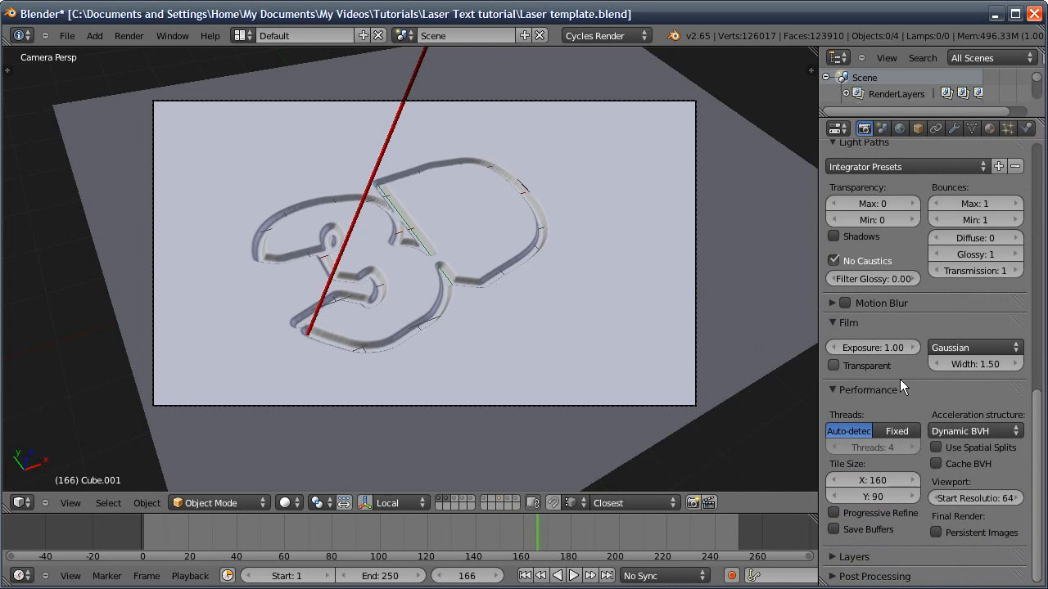
left_click(950, 428)
left_click(924, 398)
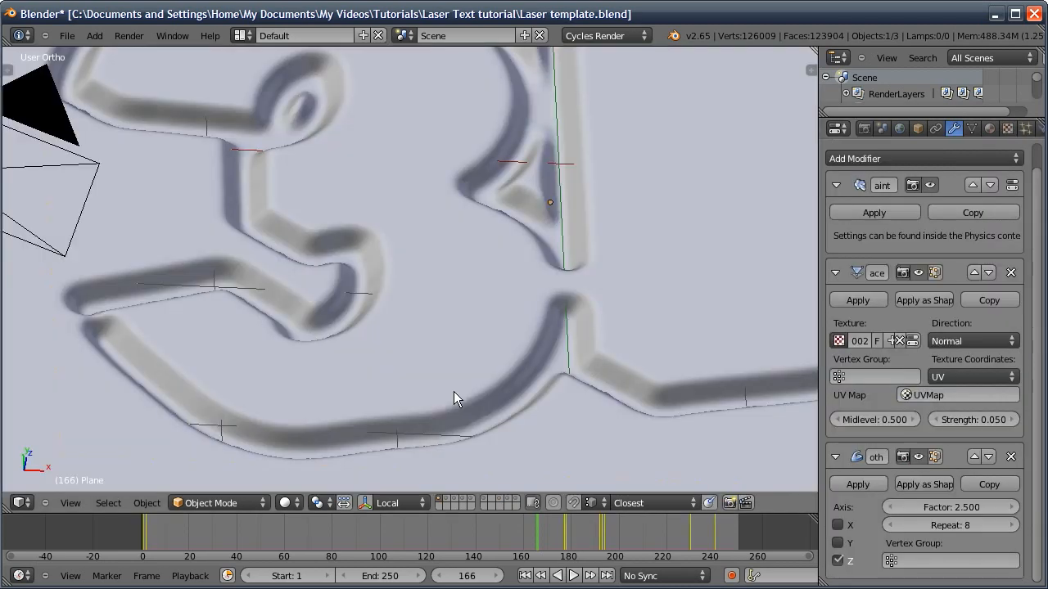
- Return to the camera view and show scene layers 1 to 5 together
scroll(472, 326, "down", 4)
key("KP_0")
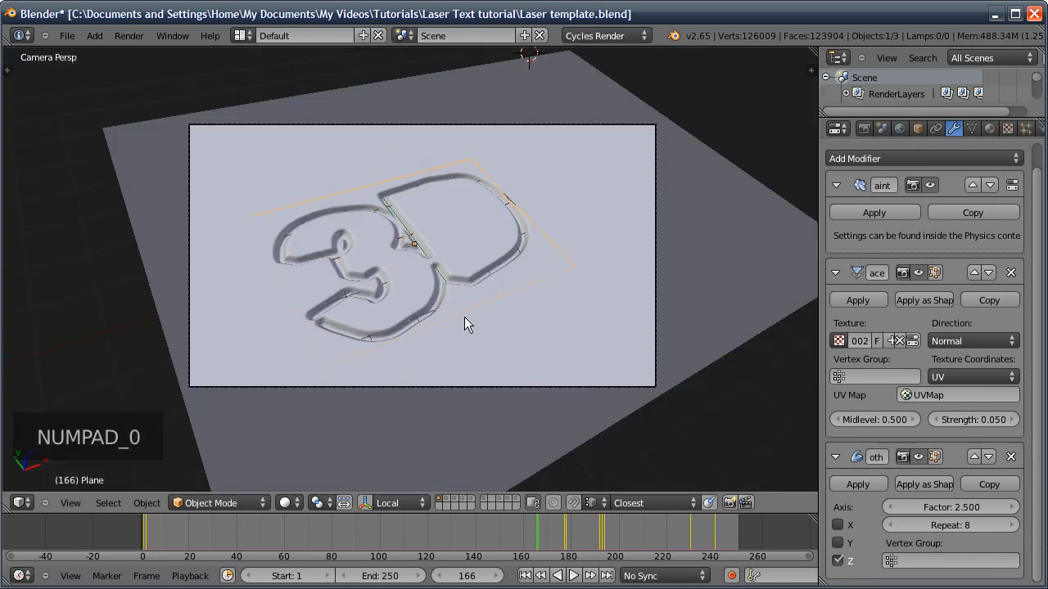
key("1")
key("shift+2")
key("shift+3")
key("shift+4")
key("shift+5")
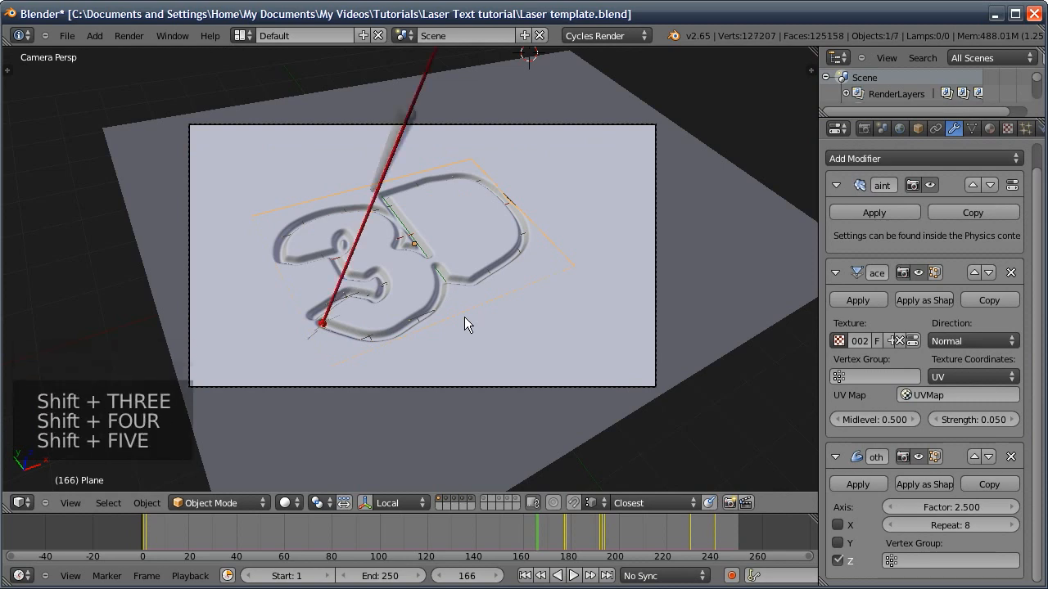
- Select the tube surrounding the laser beam and save over the existing project file
right_click(446, 228)
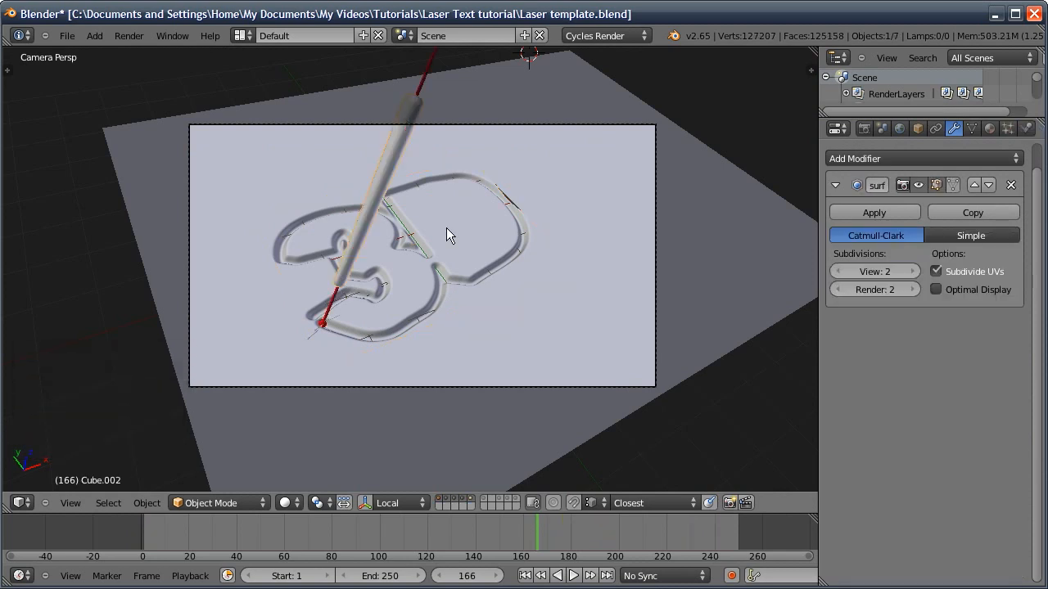
key("ctrl+w")
left_click(396, 226)
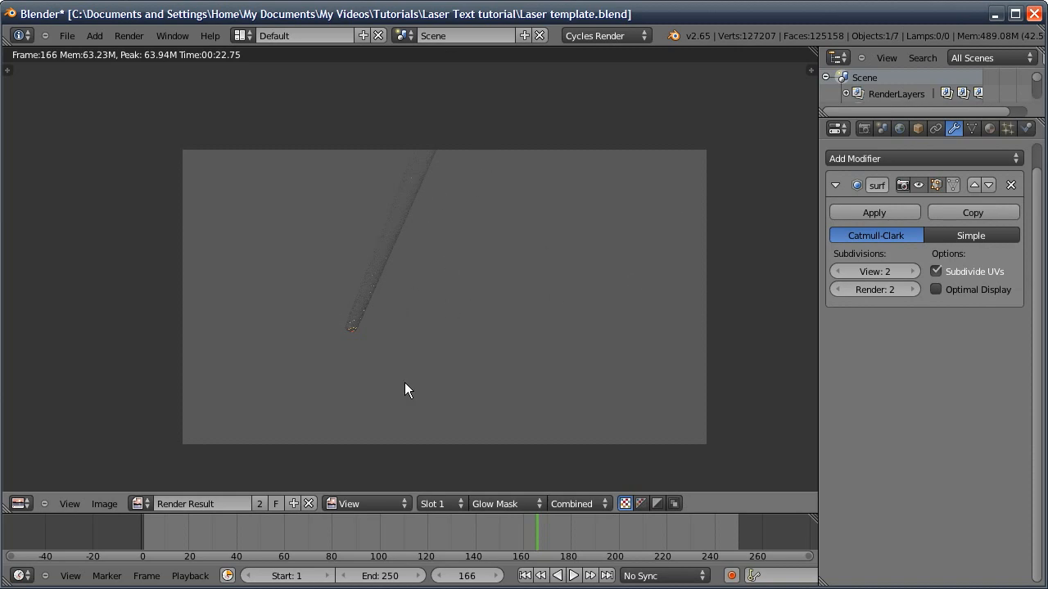
- Make the film background transparent and render the current frame
left_click(866, 129)
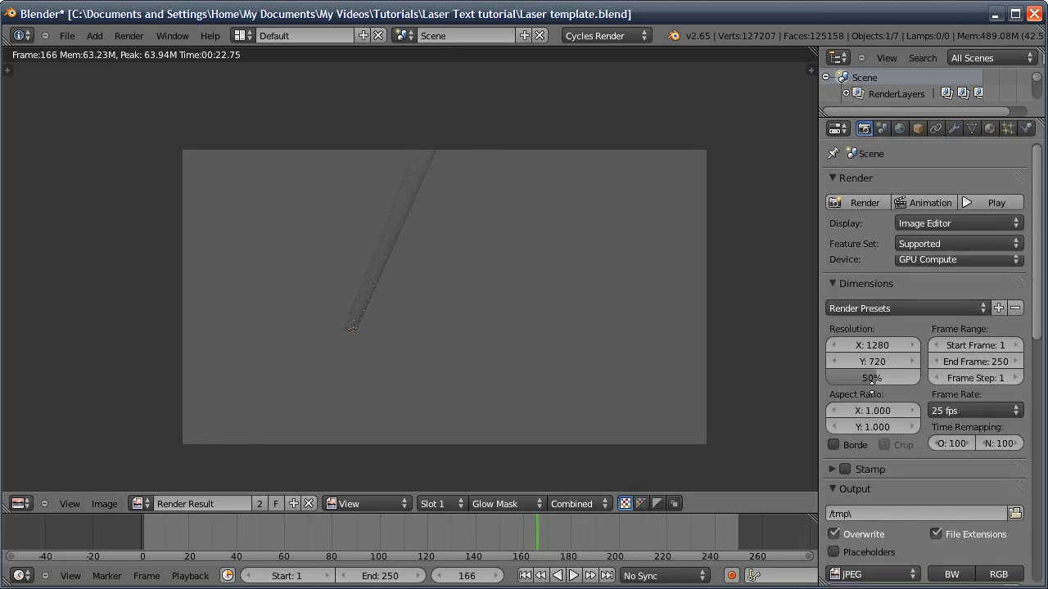
scroll(871, 383, "down", 12)
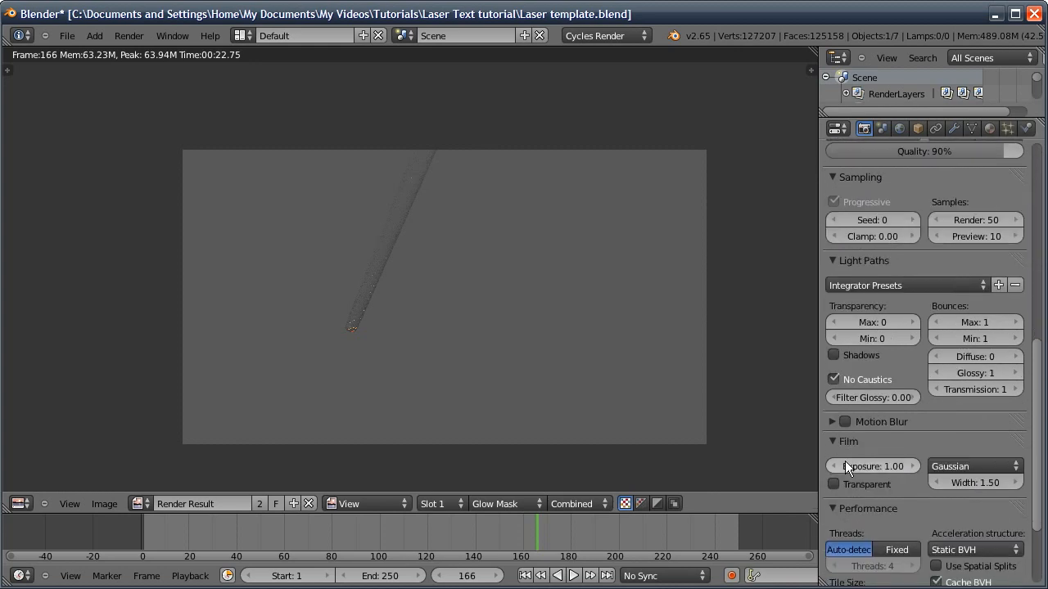
left_click(834, 483)
key("F12")
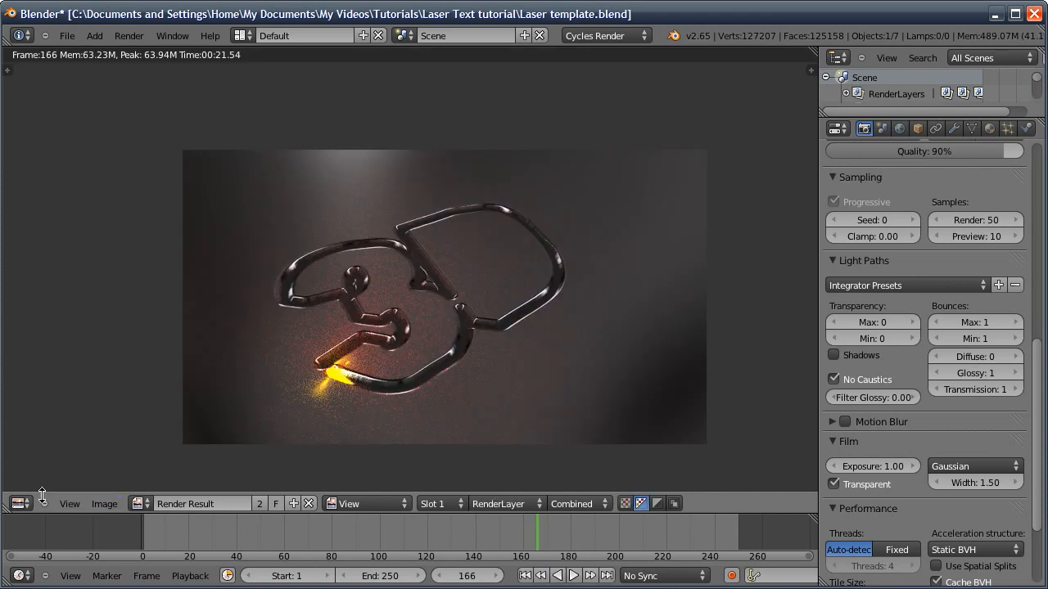
- Switch the render view to the compositing Node Editor, with Use Nodes and Backdrop enabled
left_click(21, 503)
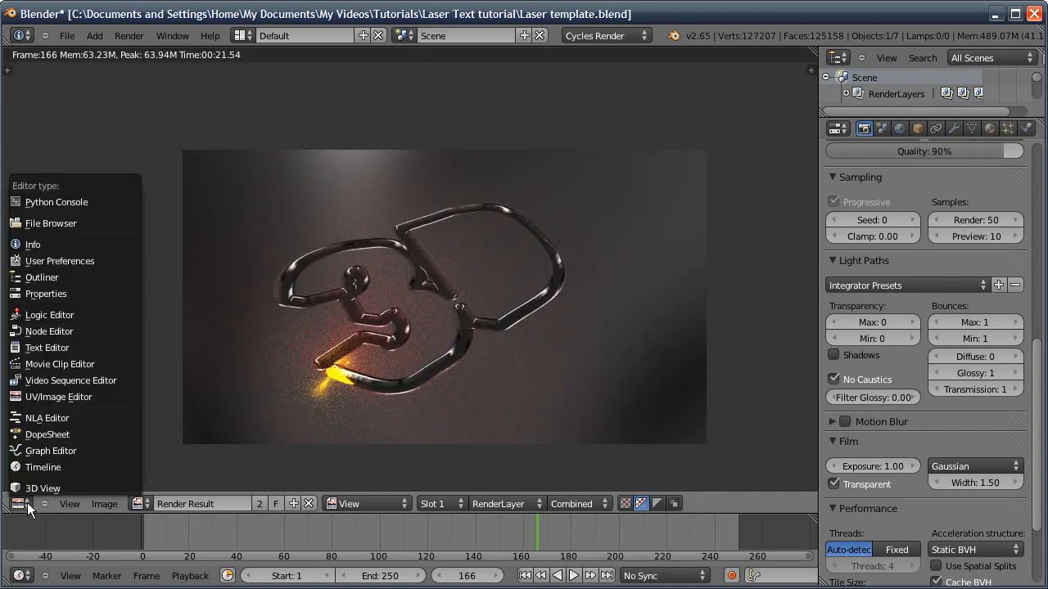
left_click(41, 331)
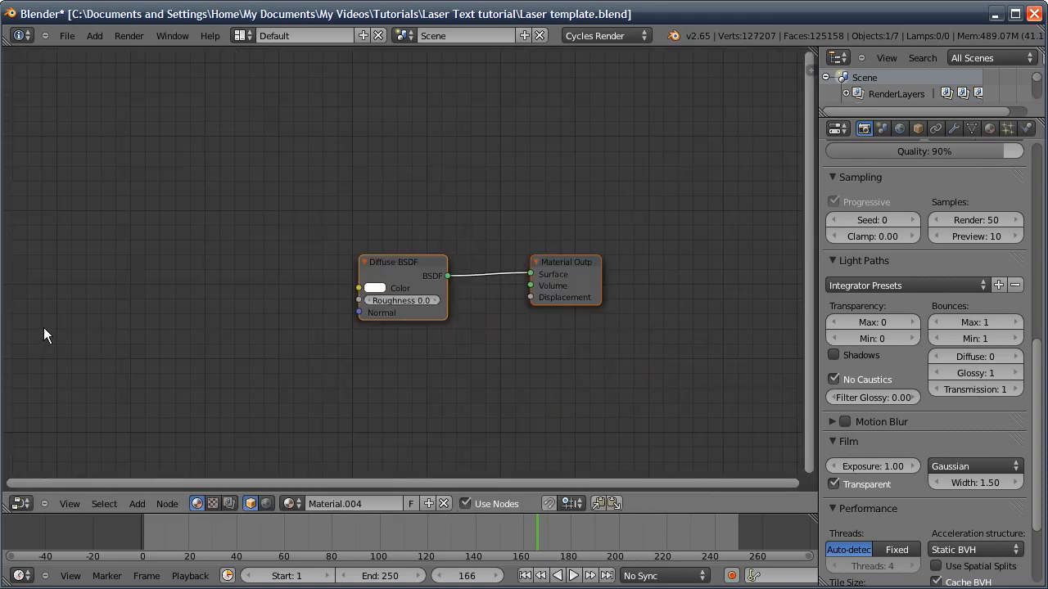
left_click(229, 504)
left_click(251, 503)
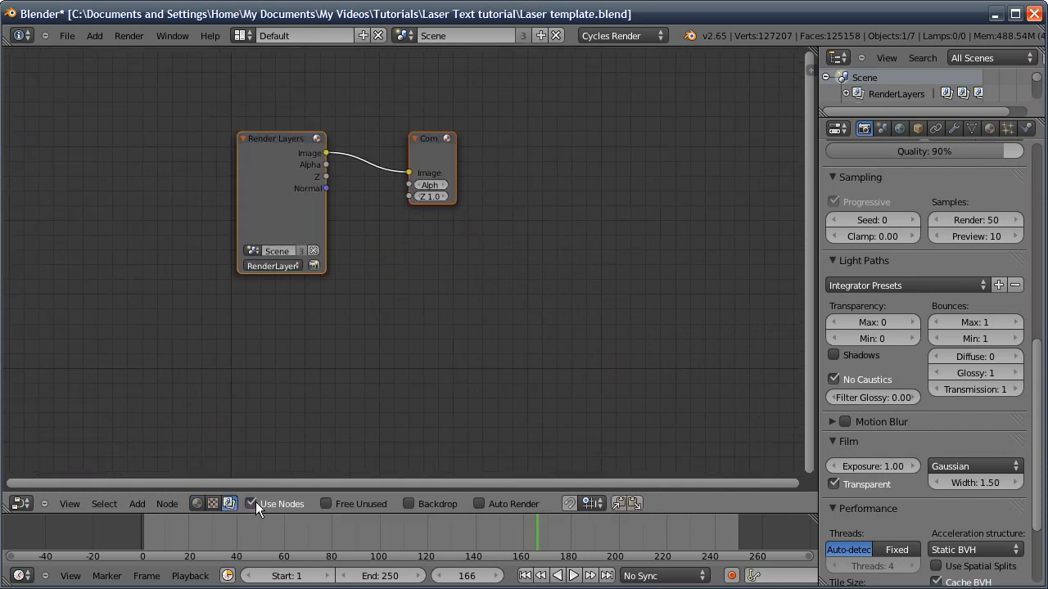
left_click(408, 503)
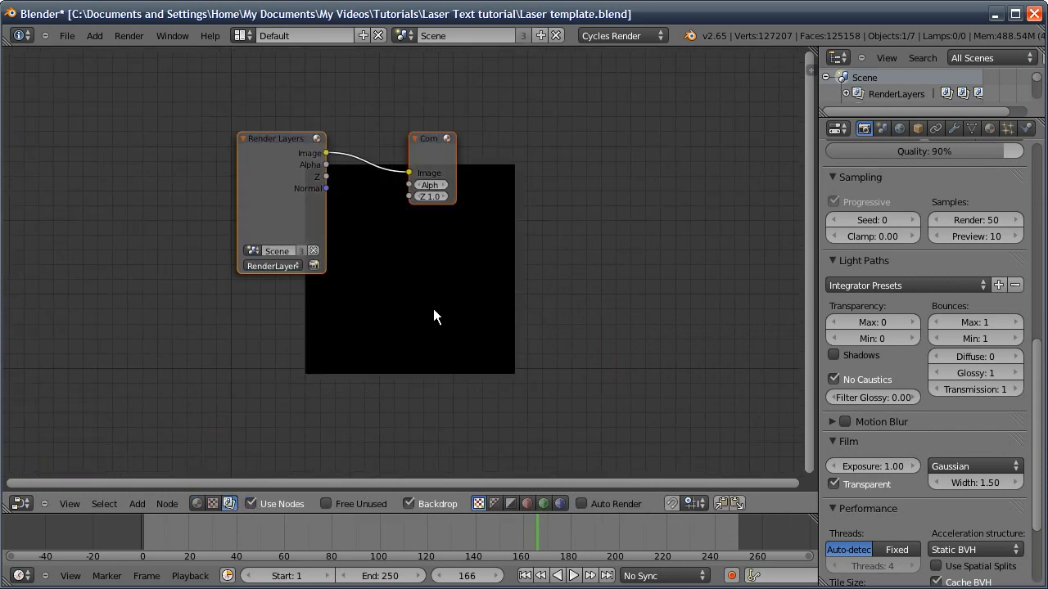
- Move the Composite node away from Render Layers and add a Viewer node fed by the Render Layers image
left_click_drag(430, 156, 677, 158)
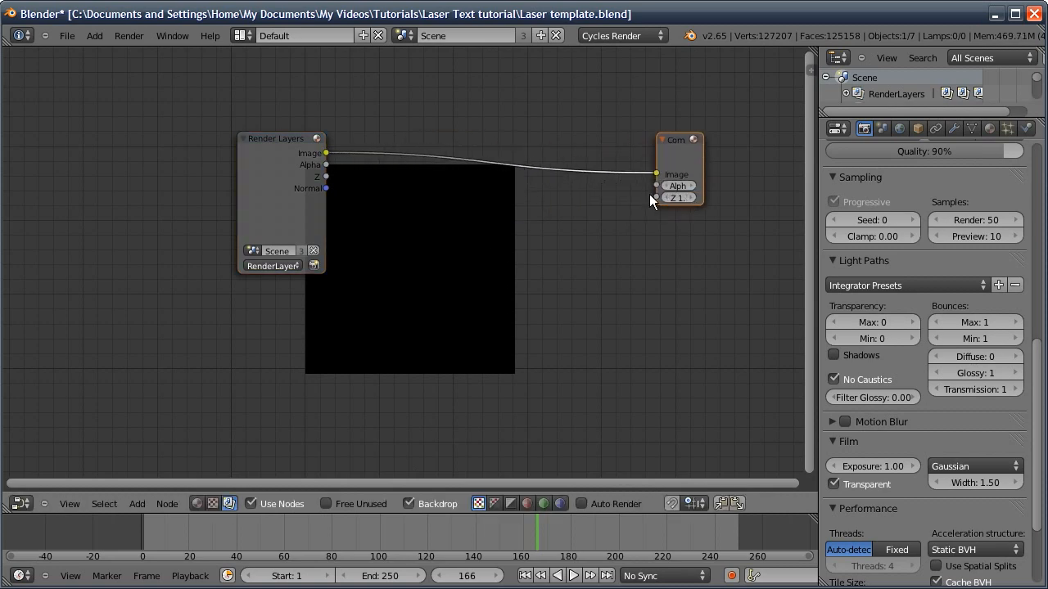
key("shift+a")
mouse_move(563, 221)
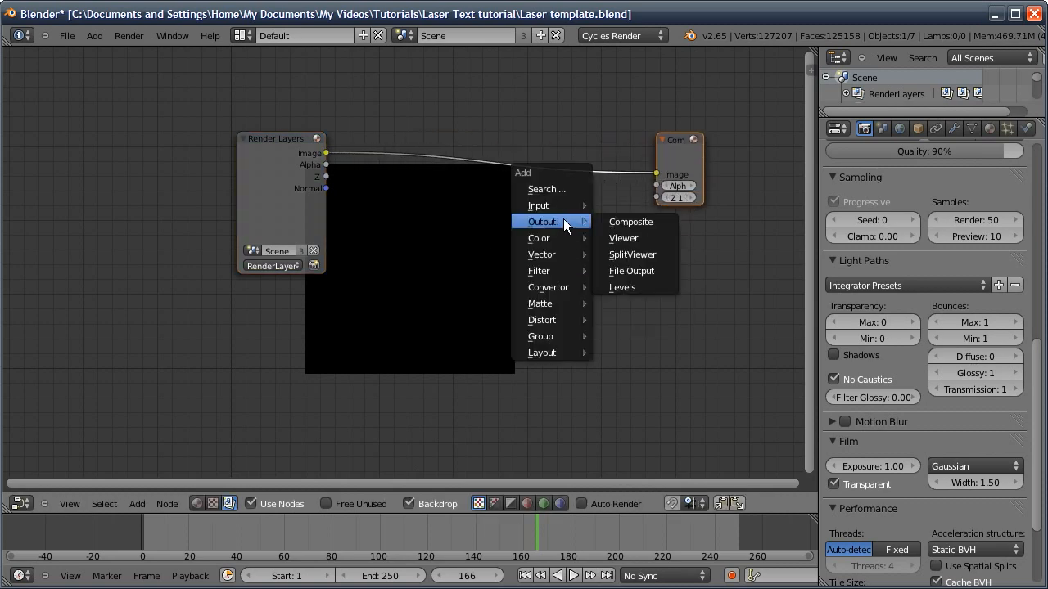
left_click(622, 239)
left_click(698, 257)
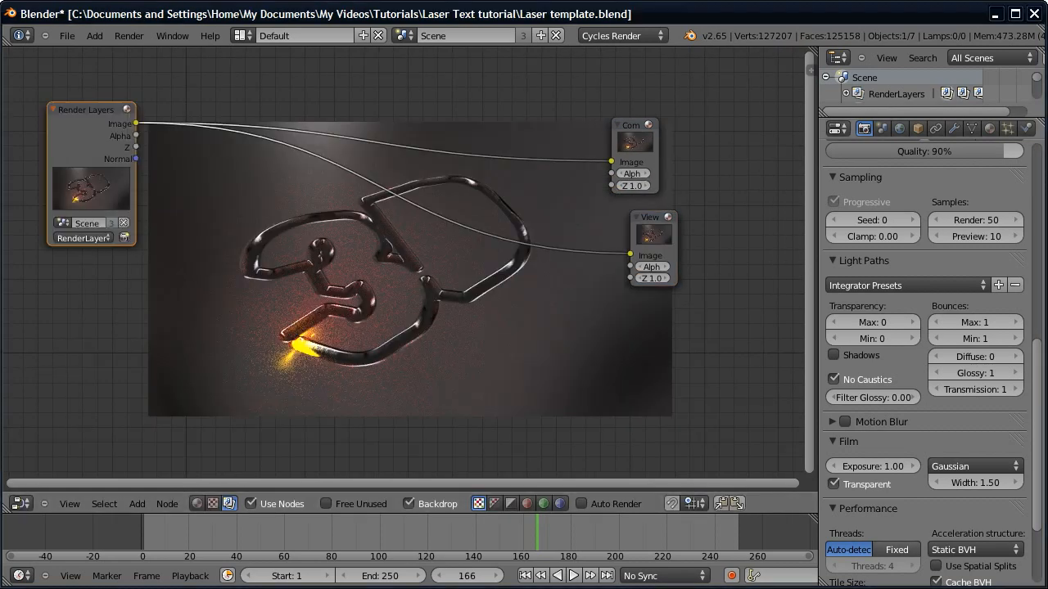
middle_click_drag(286, 200, 339, 191)
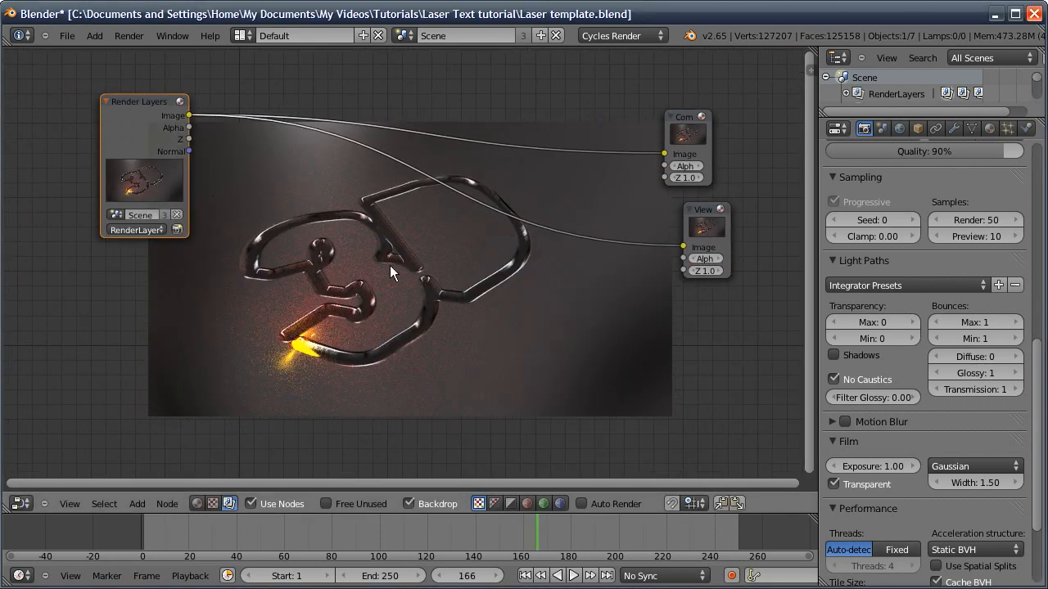
middle_click_drag(252, 312, 315, 223, "ctrl")
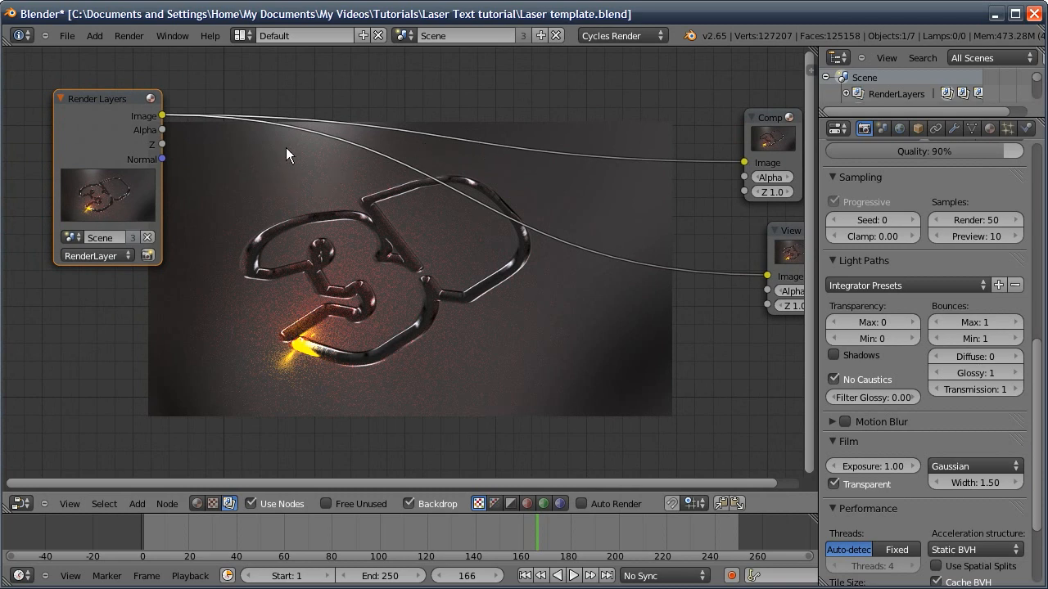
- Add a Mix node in Add mode and connect the Render Layers Z and Normal passes to its image inputs
key("shift+a")
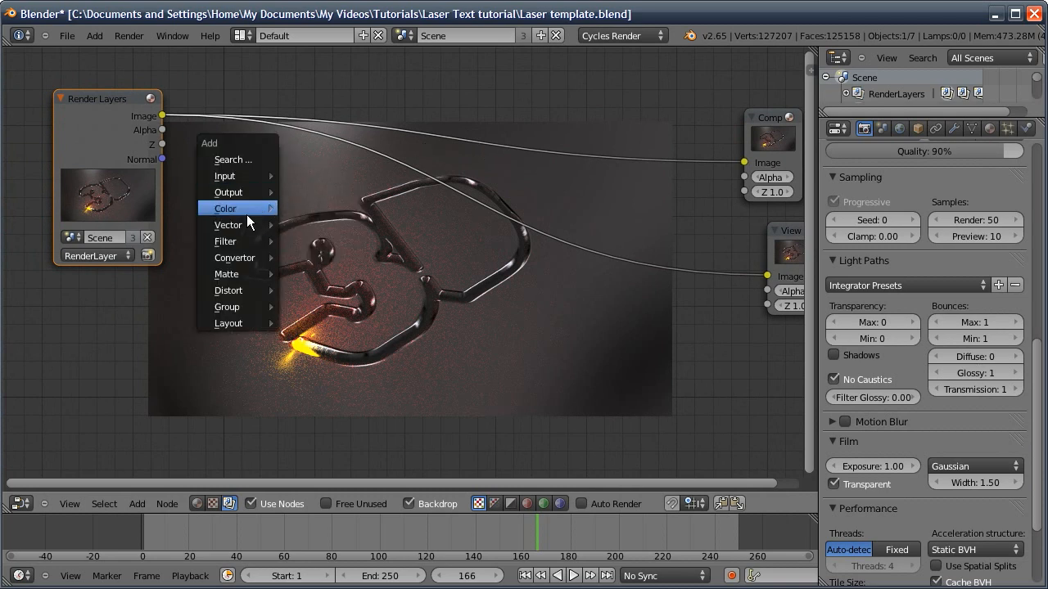
mouse_move(247, 210)
left_click(318, 226)
left_click(343, 283)
left_click(345, 299)
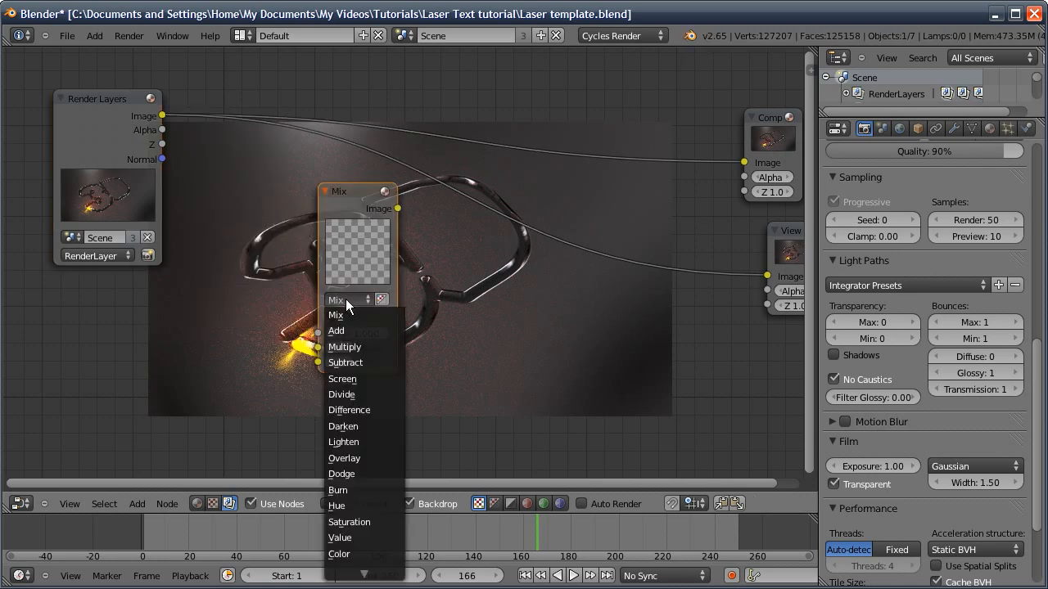
left_click(348, 330)
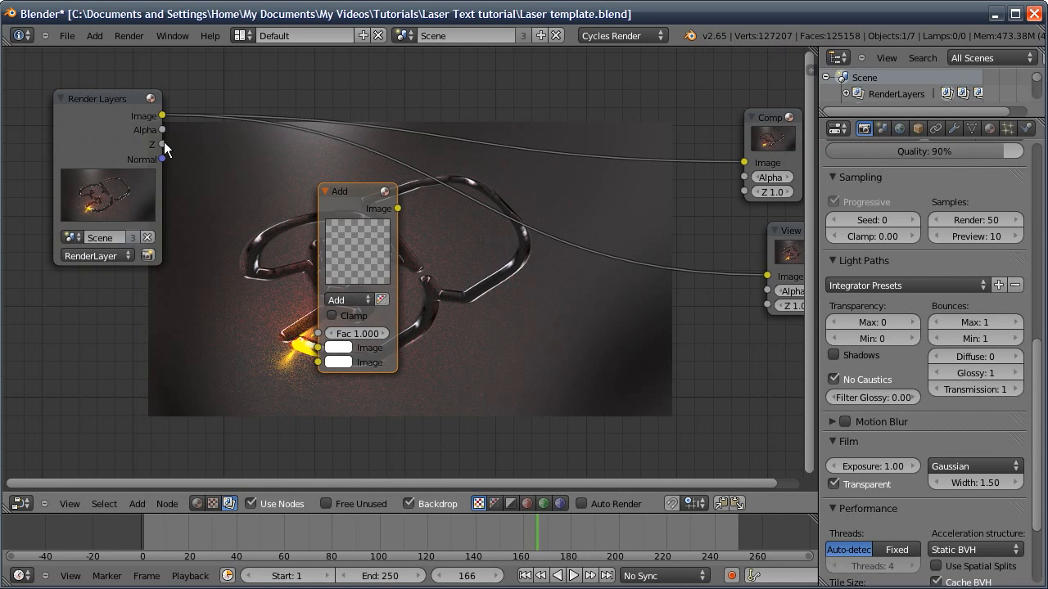
left_click_drag(210, 159, 318, 347)
left_click_drag(162, 159, 312, 319)
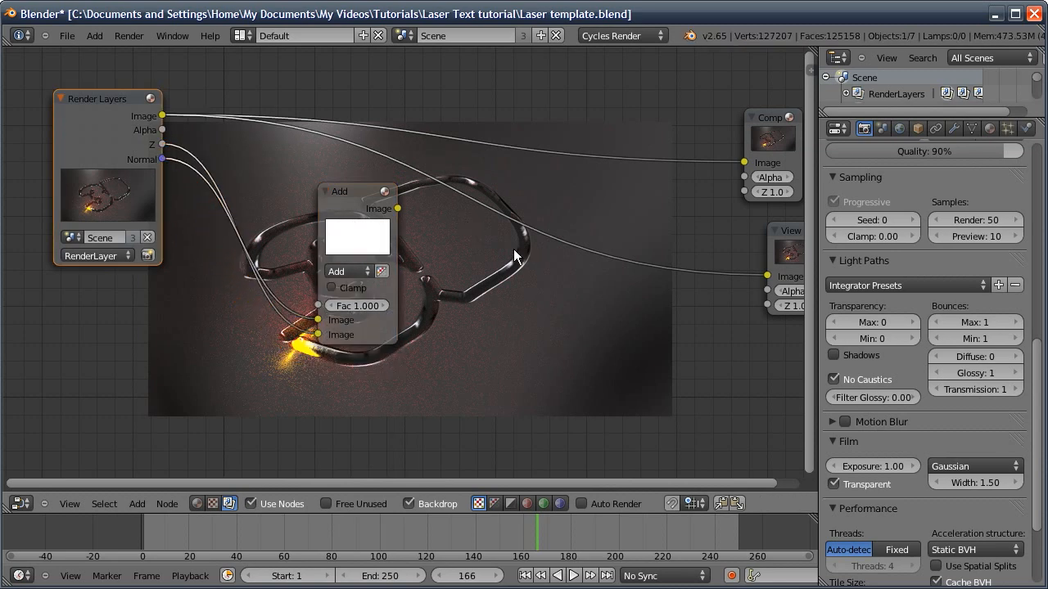
- Add a Bilateral Blur node and insert it between the Render Layers image and the Composite and Viewer nodes
key("shift+a")
mouse_move(434, 288)
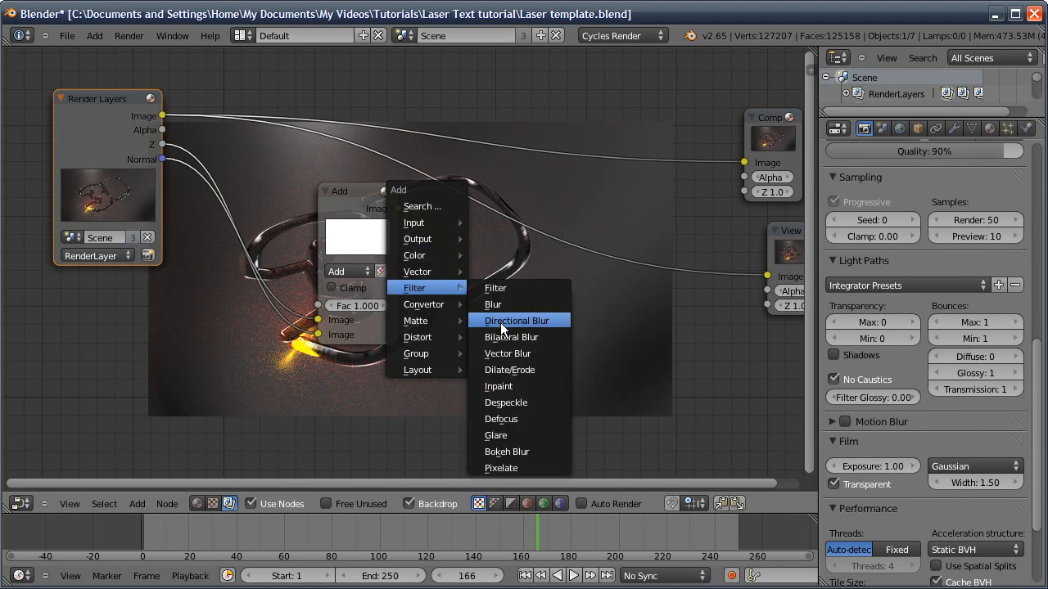
left_click(503, 336)
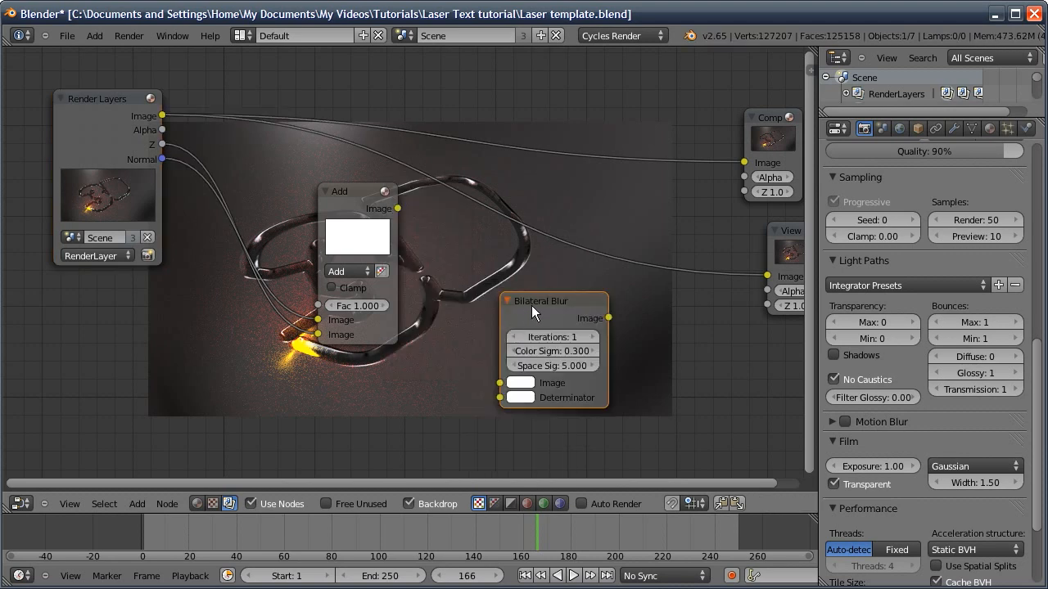
left_click_drag(537, 306, 492, 214)
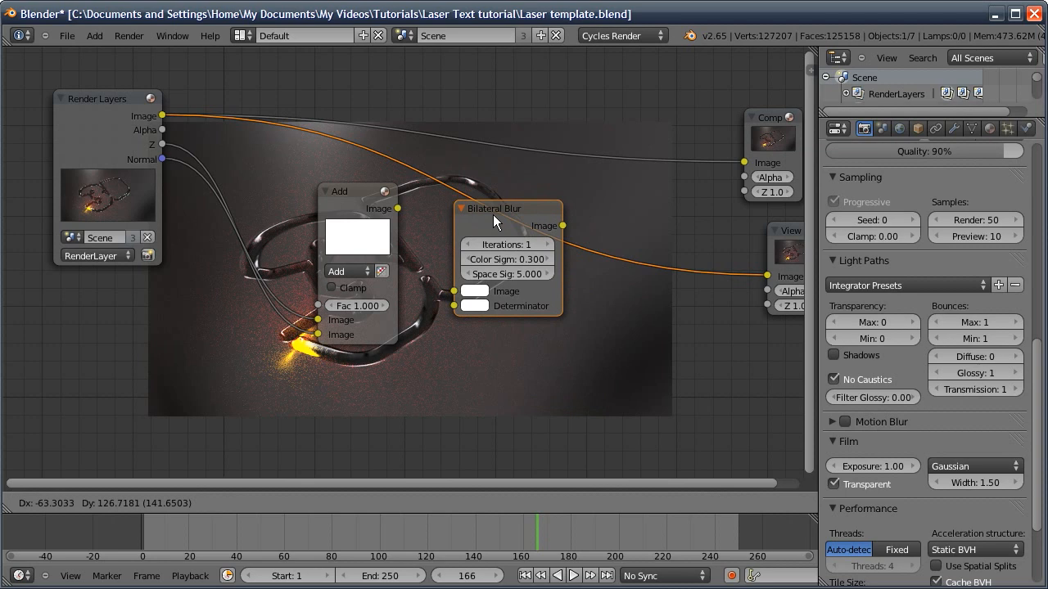
left_click(492, 215)
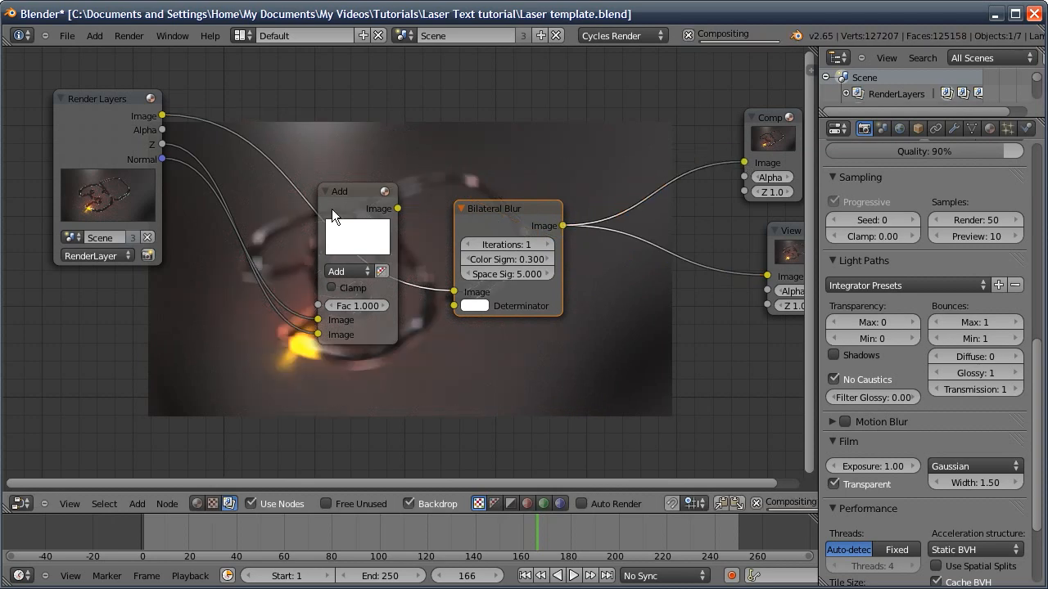
- Connect the Add node's image output to the Determinator input of the Bilateral Blur
middle_click_drag(294, 344, 311, 187)
middle_click_drag(379, 254, 402, 375)
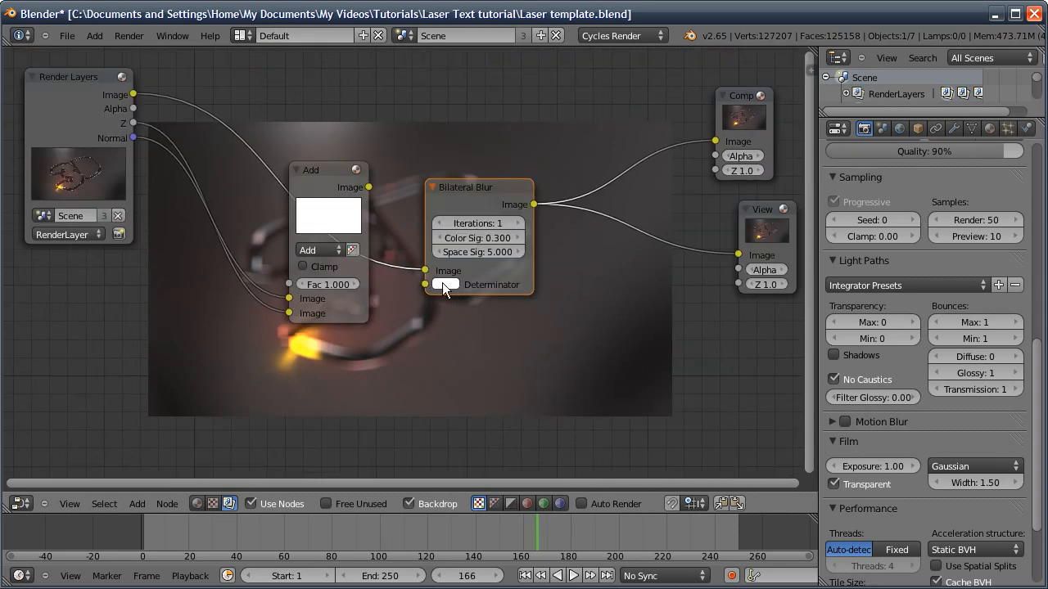
middle_click_drag(445, 309, 423, 252)
middle_click_drag(320, 140, 363, 73)
left_click_drag(361, 77, 417, 174)
middle_click_drag(447, 322, 392, 276)
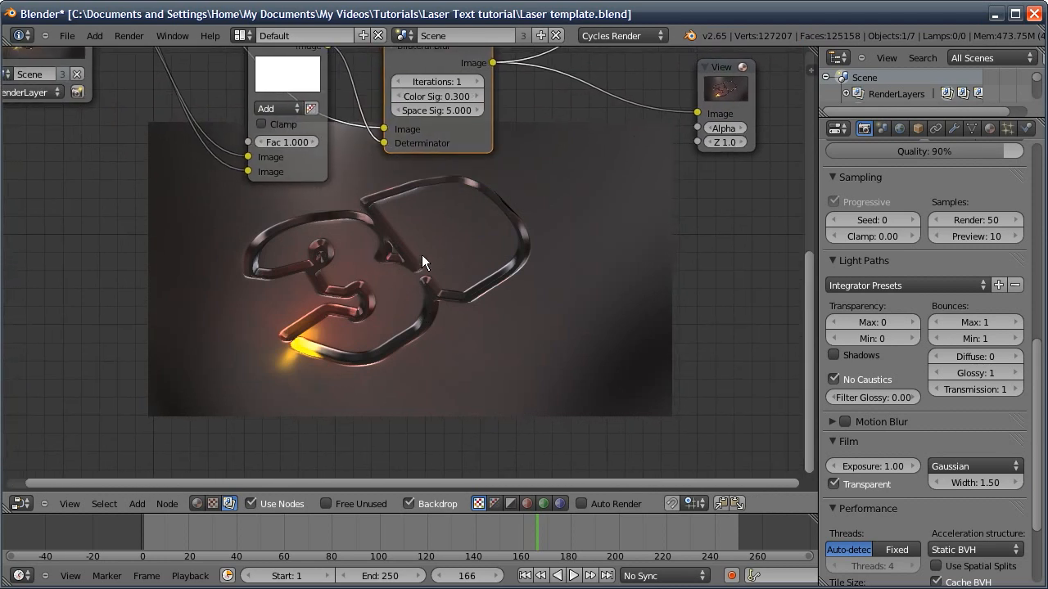
- Set the Bilateral Blur's color sigma to 0.1
middle_click_drag(463, 228, 513, 271, "alt")
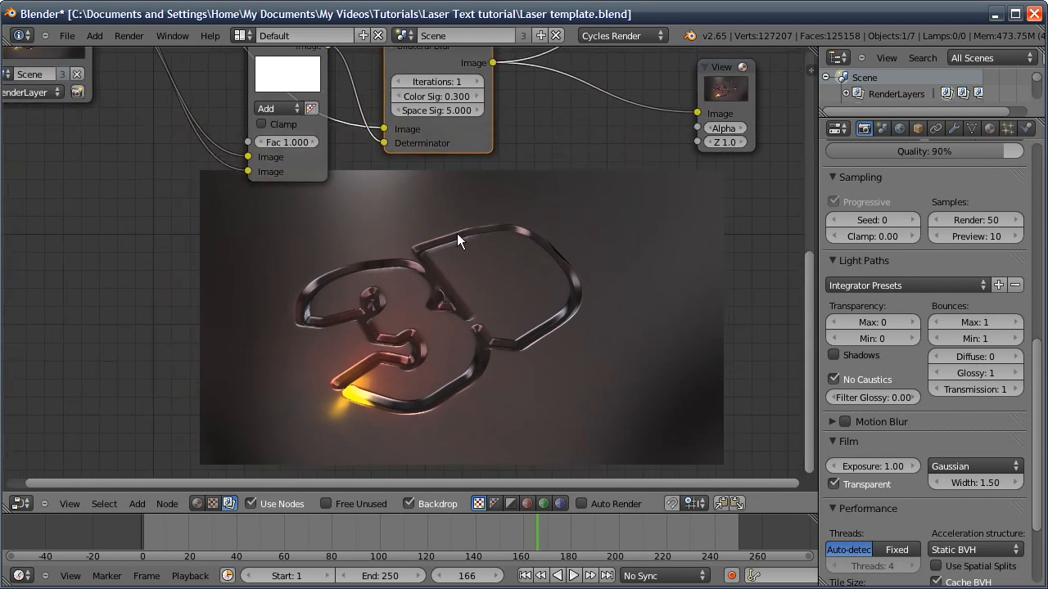
middle_click_drag(445, 192, 504, 281)
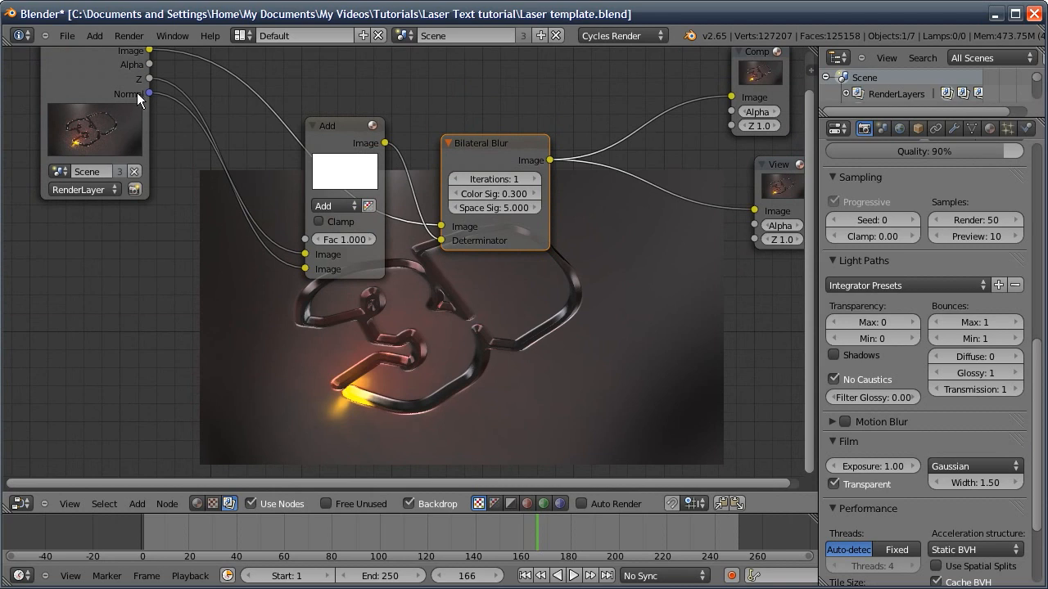
middle_click_drag(436, 341, 431, 297)
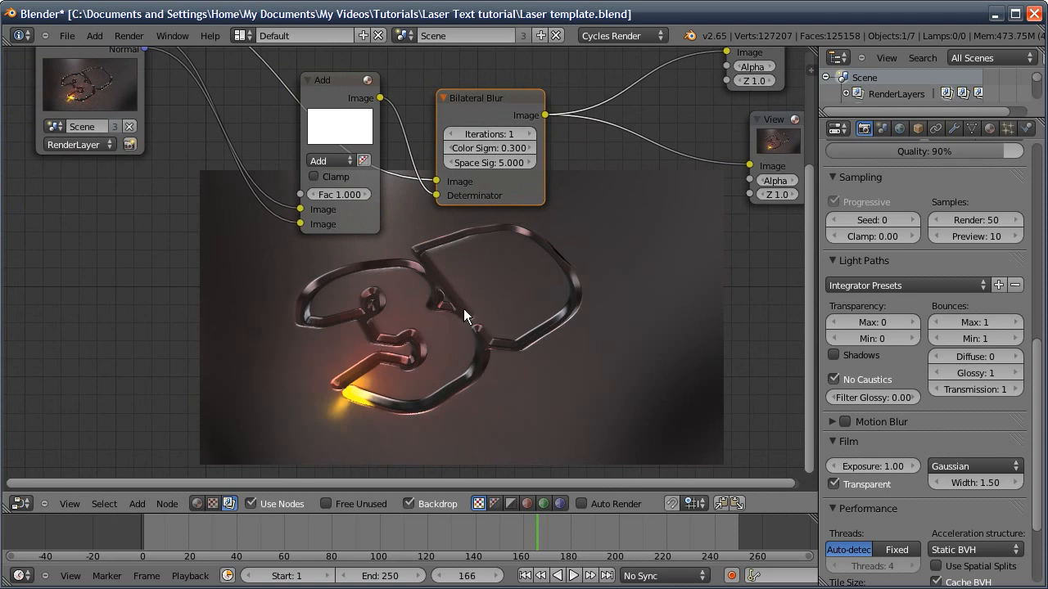
middle_click_drag(466, 316, 455, 311)
middle_click_drag(547, 256, 526, 305)
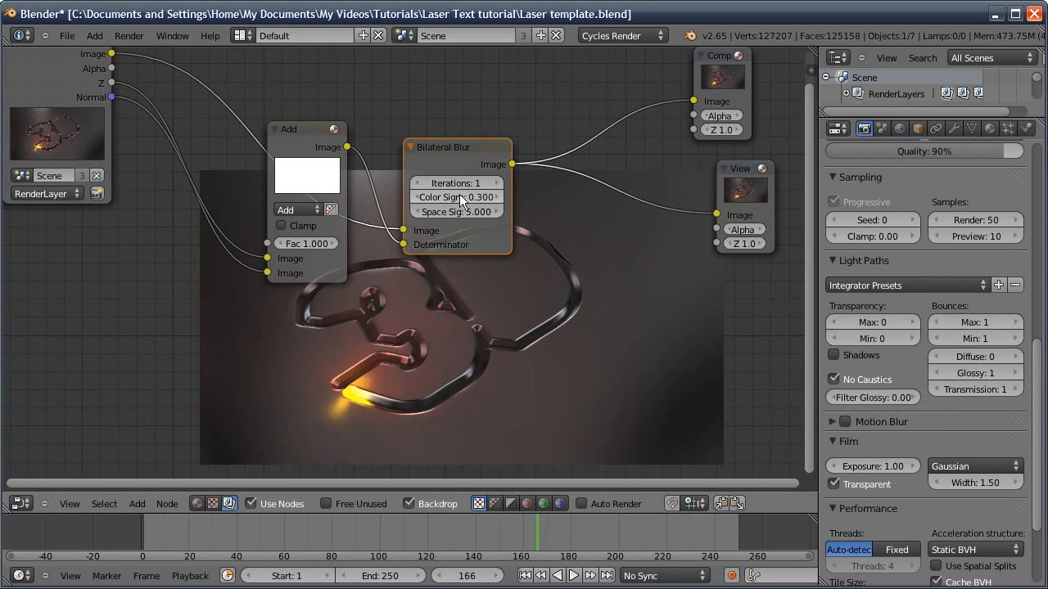
left_click(456, 199)
type("0.1")
key("Return")
middle_click_drag(421, 326, 419, 295)
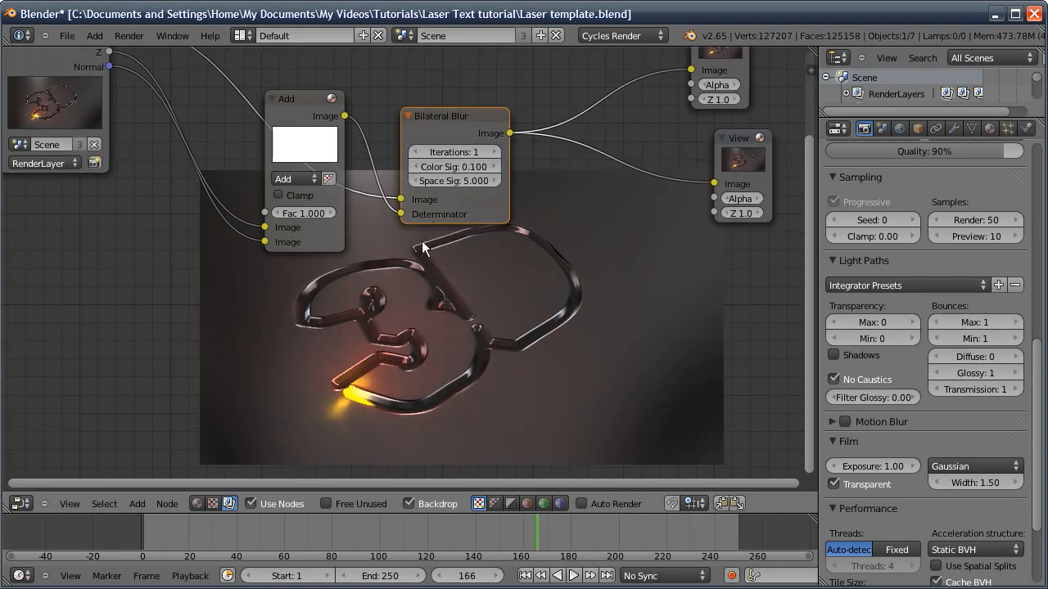
middle_click_drag(373, 286, 398, 251)
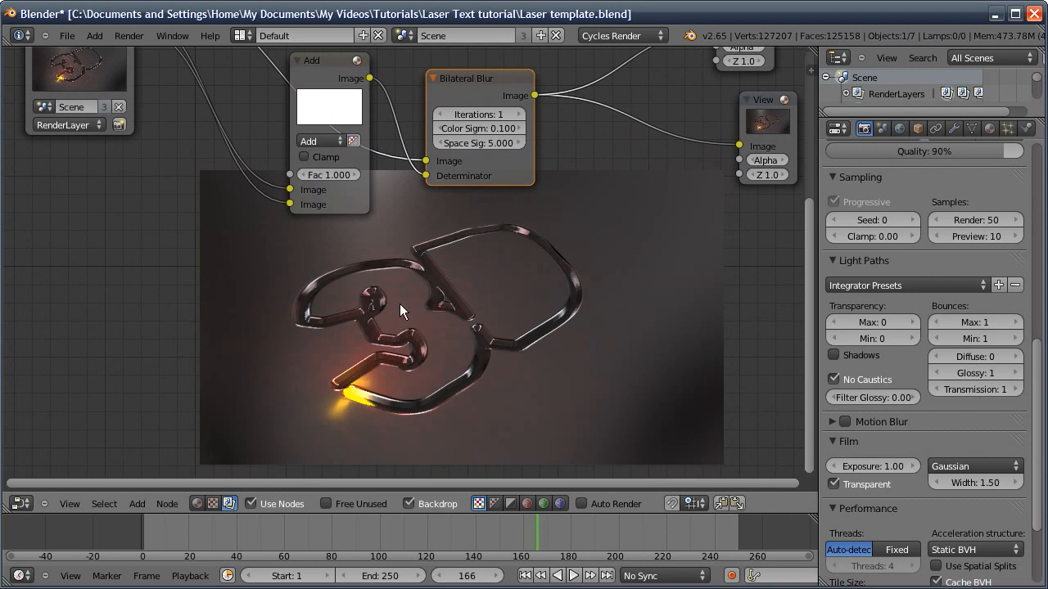
- Set the Bilateral Blur's color sigma to 0.2
middle_click_drag(412, 269, 424, 318)
left_click(495, 175)
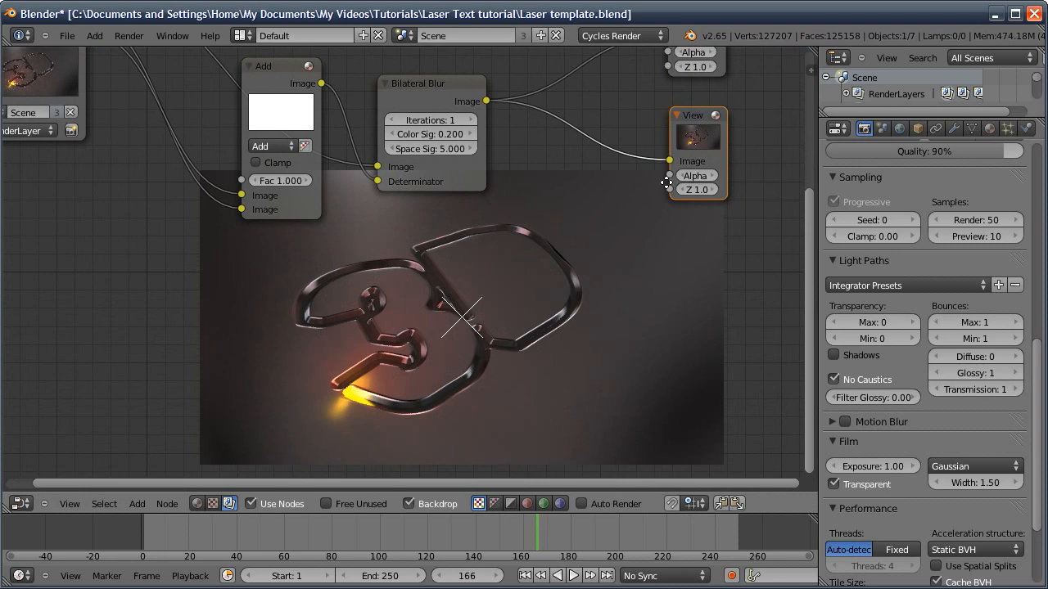
- Duplicate the Render Layers node below the original and set the copy's layer to Red Laser
middle_click_drag(666, 183, 707, 265)
middle_click_drag(640, 306, 639, 252)
left_click(106, 99)
key("shift+d")
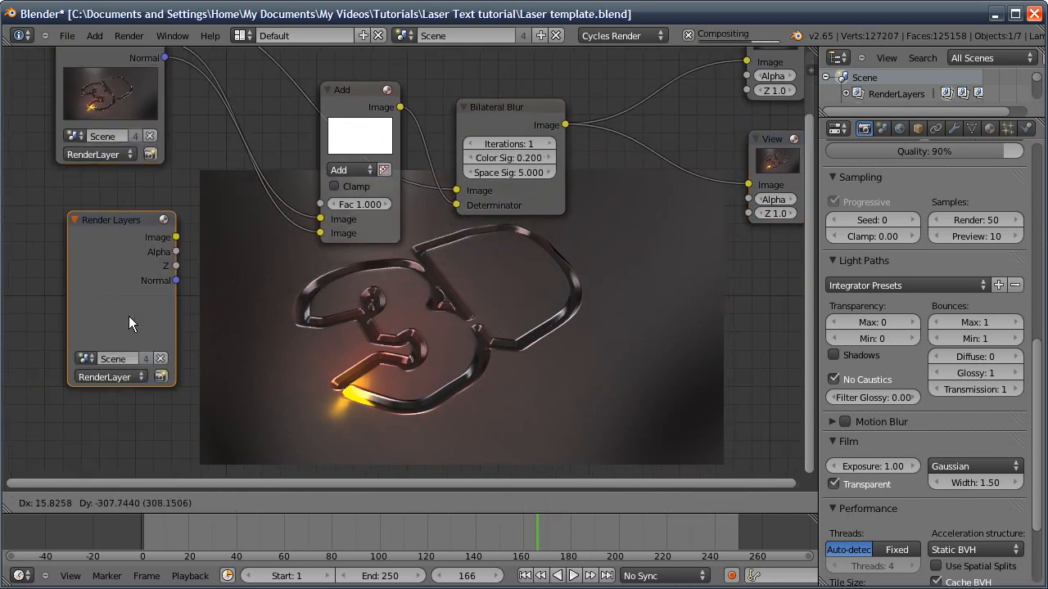
left_click(117, 304)
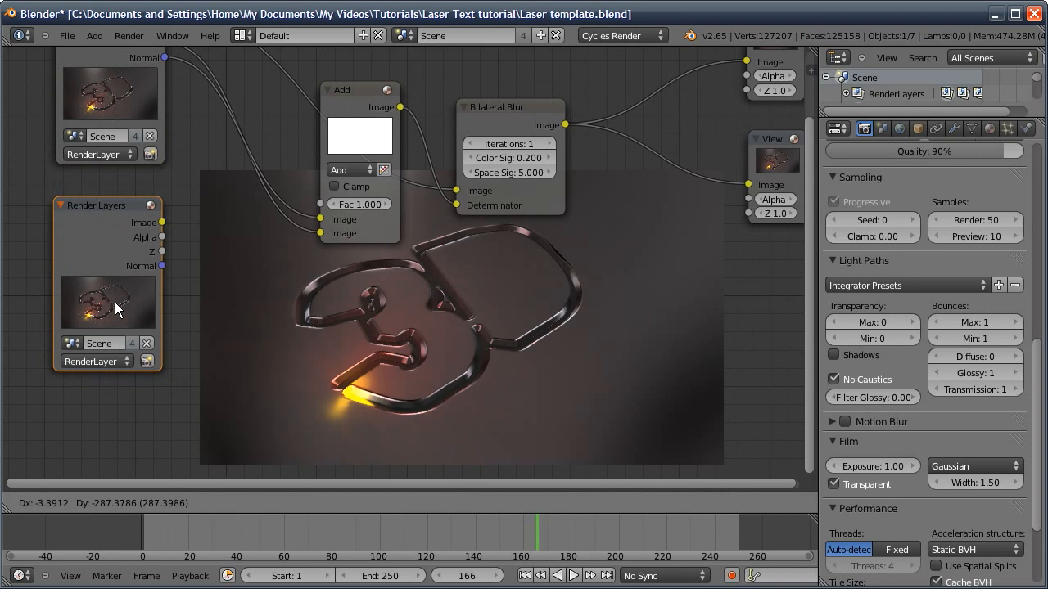
left_click(83, 361)
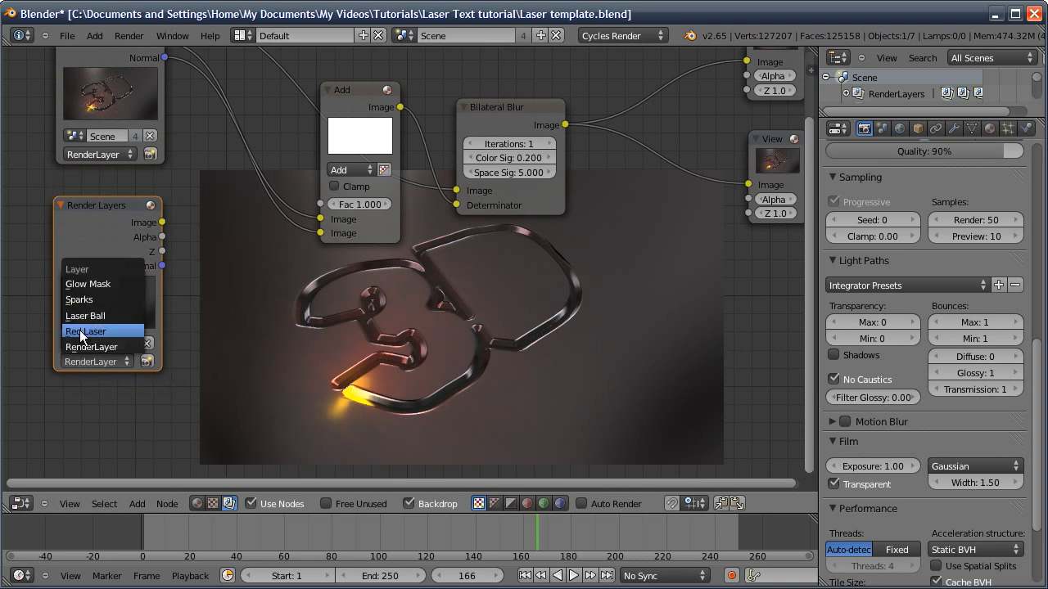
left_click(80, 330)
- Duplicate the Add node and insert the copy between the Bilateral Blur and the Viewer node
middle_click_drag(469, 296, 394, 294)
left_click(280, 111)
key("shift+d")
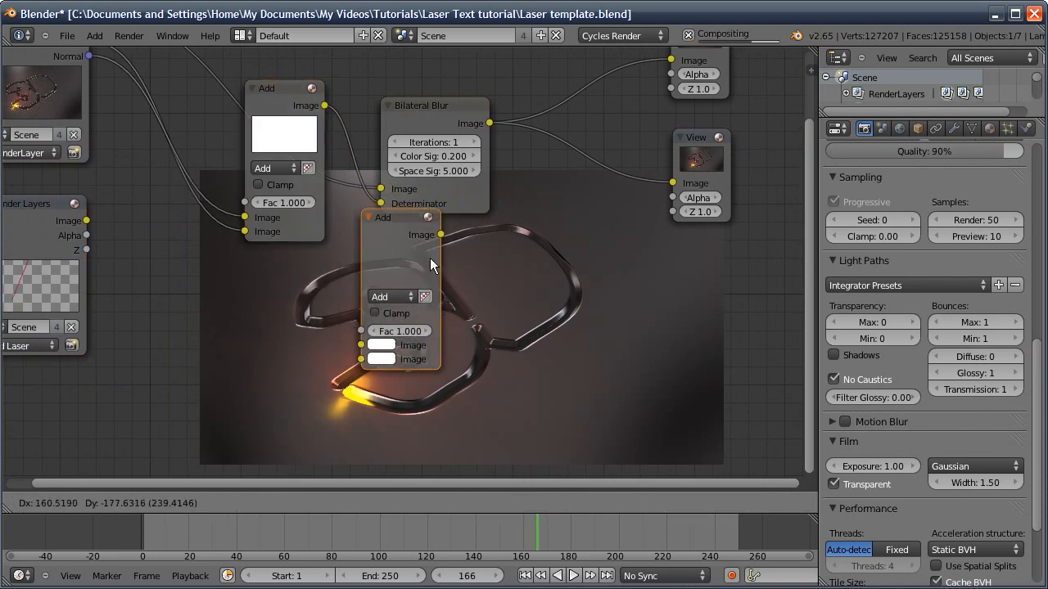
left_click(596, 197)
- Connect the new Add node's output to the Composite node and the Red Laser image to its second image input
scroll(596, 197, "down", 3)
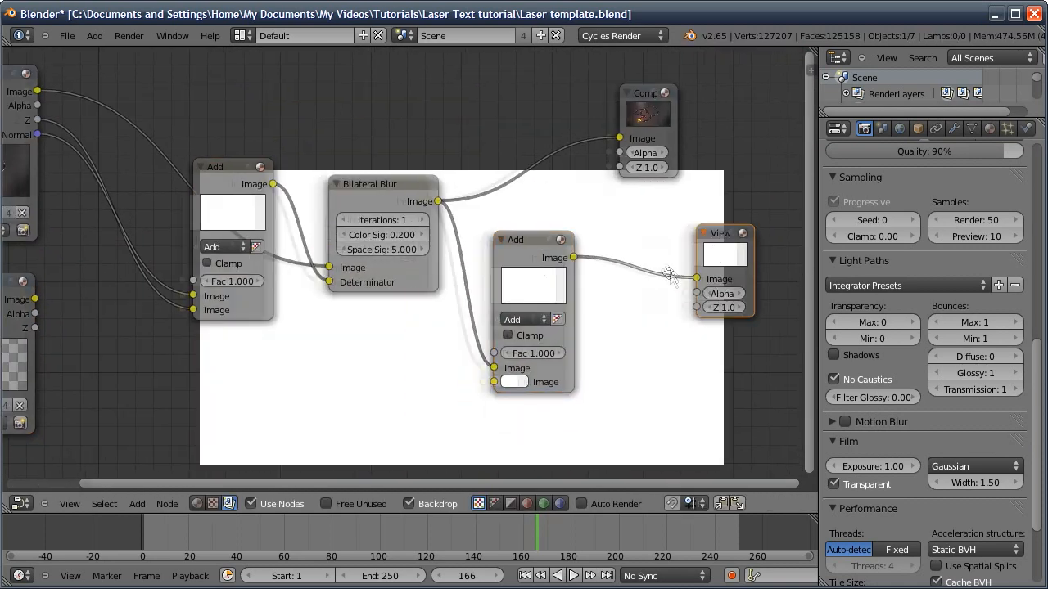
left_click_drag(575, 253, 711, 283)
left_click_drag(433, 260, 563, 313)
left_click_drag(87, 294, 88, 384)
left_click_drag(587, 297, 724, 219)
left_click_drag(125, 358, 538, 373)
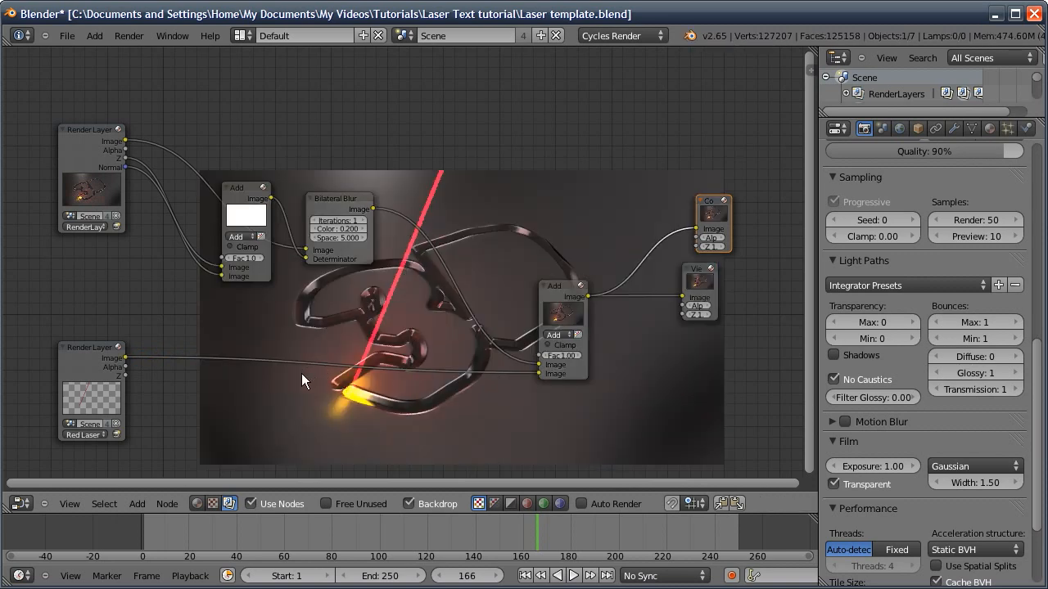
- Duplicate the Red Laser render layer node below itself and set the copy's layer to Laser Ball
middle_click_drag(291, 371, 345, 261)
middle_click_drag(99, 279, 117, 206)
key("shift+d")
left_click(117, 338)
left_click(104, 401)
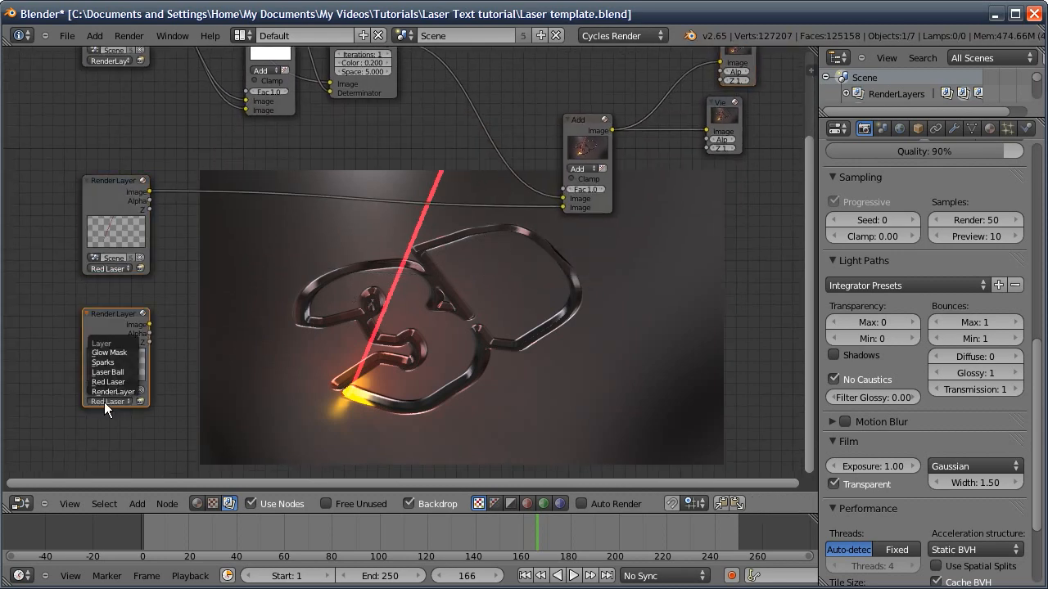
left_click(101, 372)
- Insert a duplicate Add node between the Red Laser layer and the final Add node, and connect the Laser Ball image to its second input
left_click(589, 137)
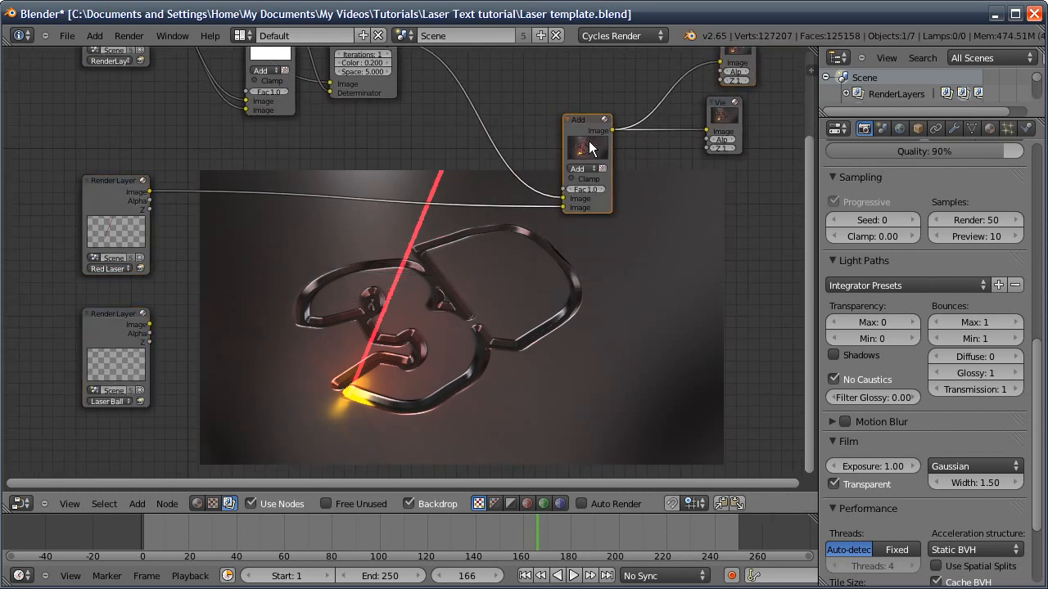
key("shift+d")
left_click(471, 219)
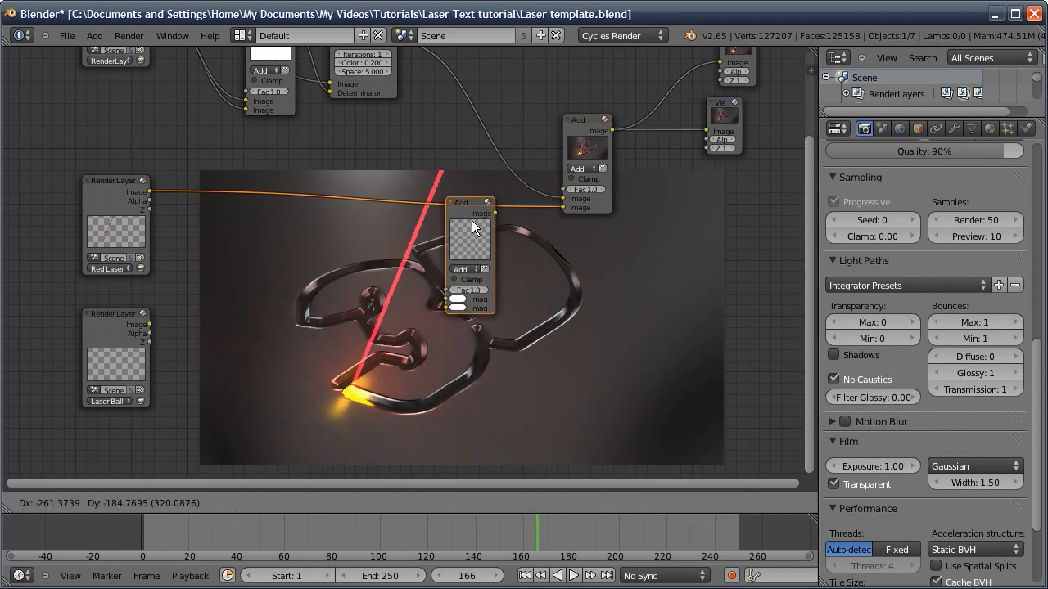
left_click_drag(151, 324, 447, 305)
middle_click_drag(140, 261, 215, 248)
left_click_drag(215, 248, 150, 232)
left_click_drag(180, 346, 65, 428)
- Insert another duplicate Add node directly after the Red Laser layer and connect the Red Laser image to its second input as well
middle_click_drag(273, 288, 373, 294)
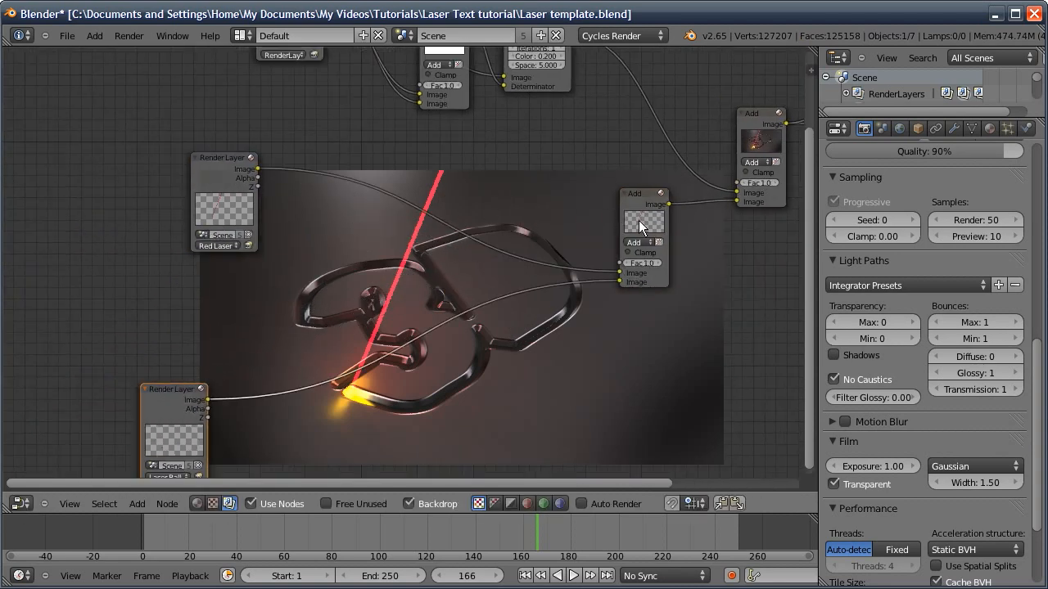
key("shift+d")
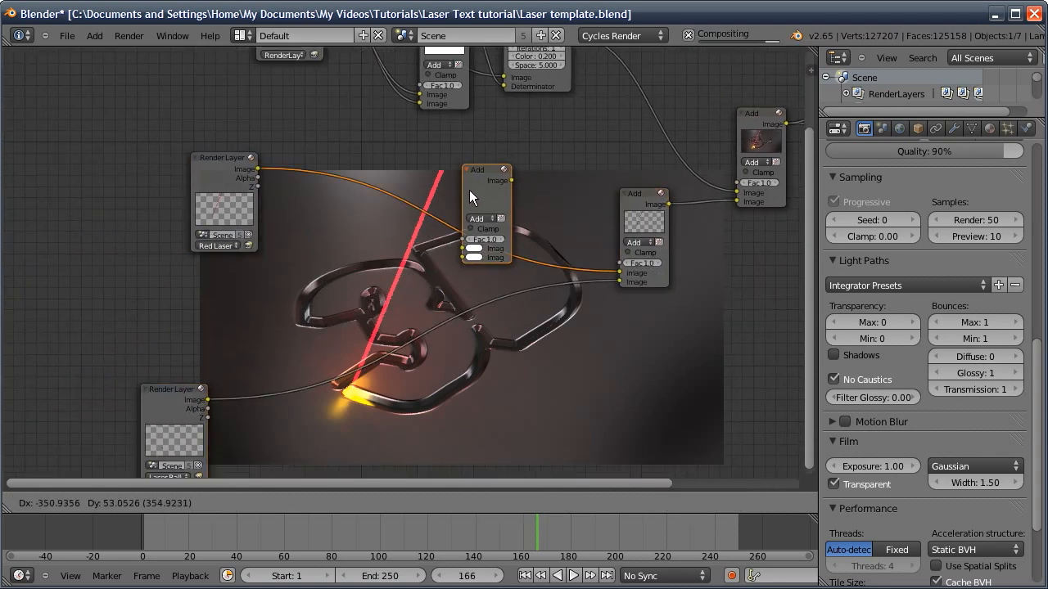
left_click(456, 190)
left_click(218, 179)
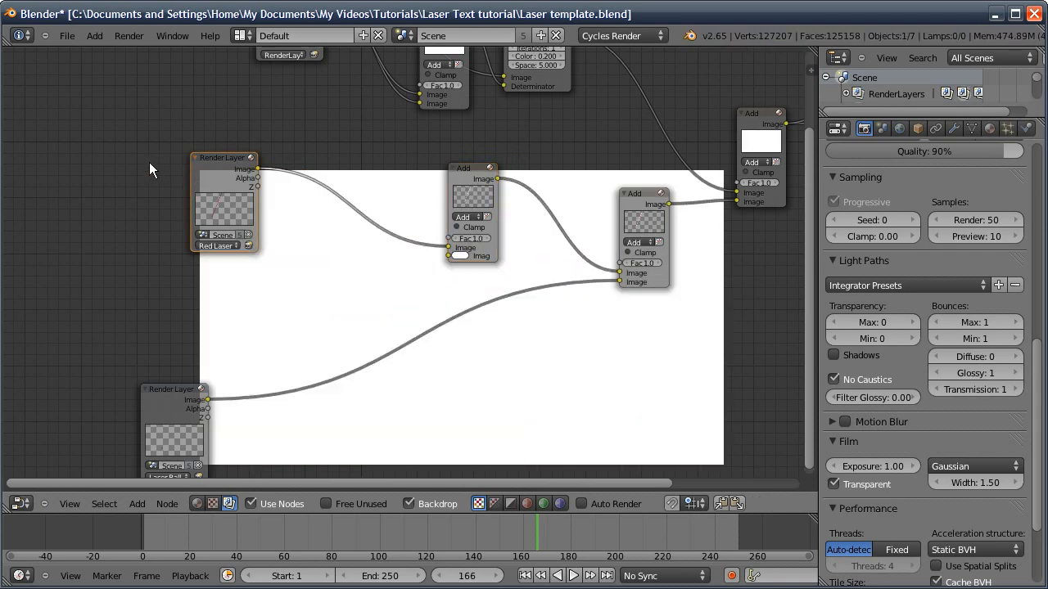
left_click_drag(208, 168, 446, 257)
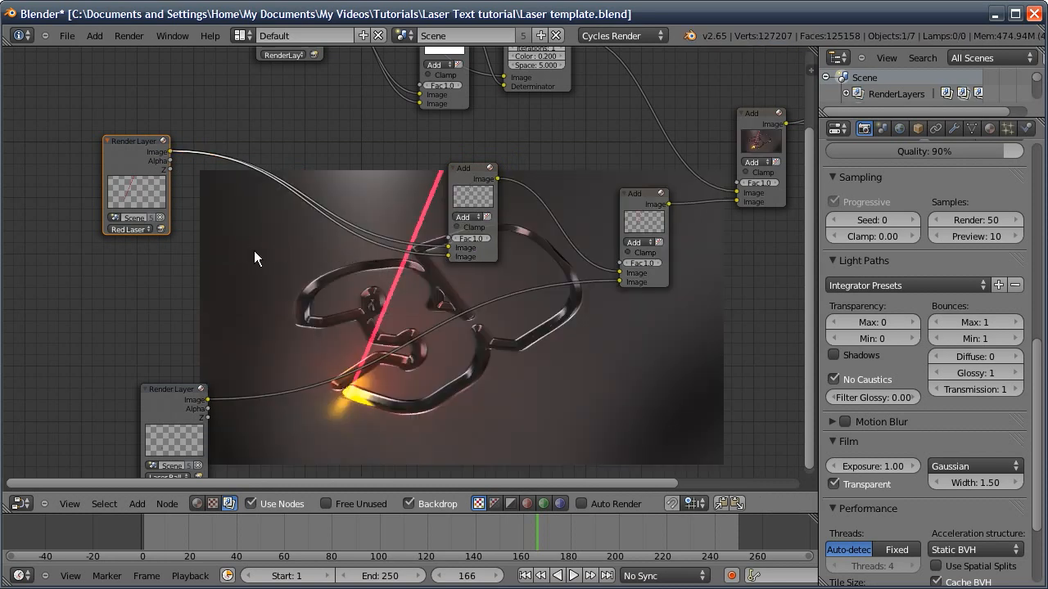
- Add a Blur node, feed it the Red Laser image, and connect its output to the second input of the adjacent Add node
key("a")
key("shift+a")
mouse_move(275, 285)
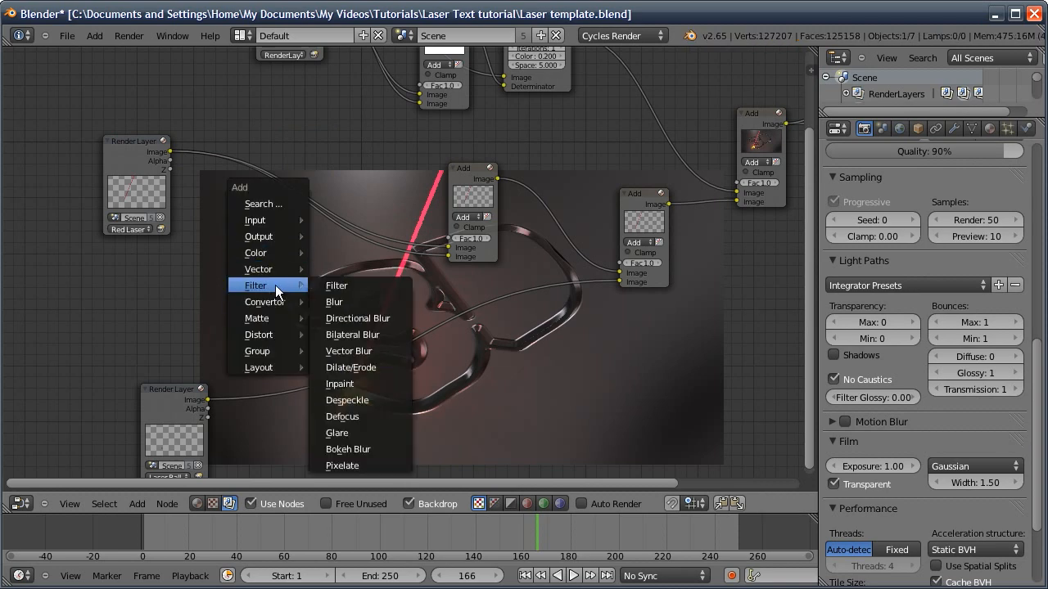
left_click(336, 296)
left_click(297, 224)
left_click_drag(171, 151, 276, 338)
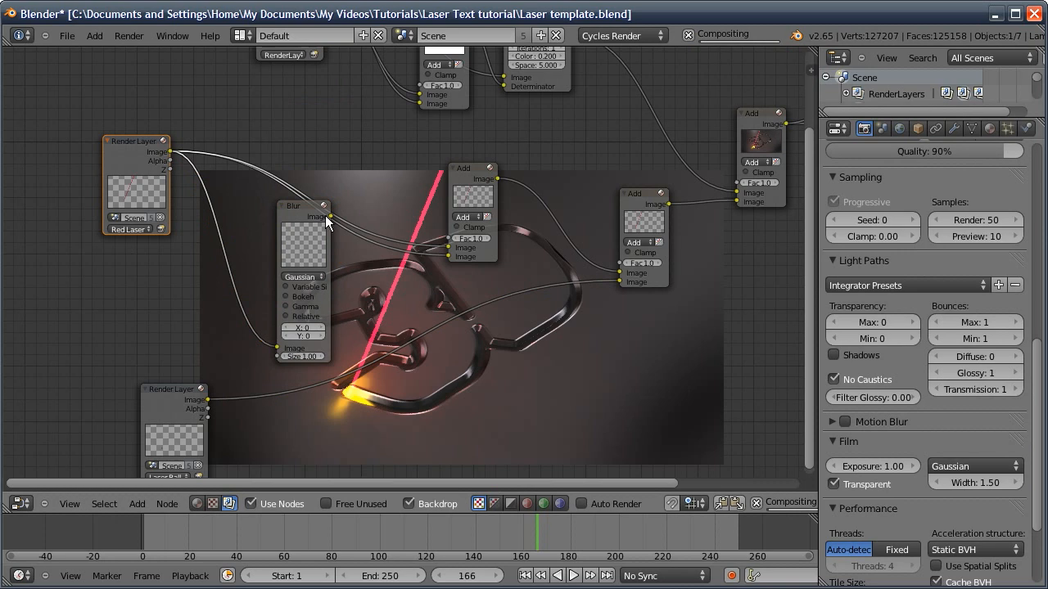
left_click_drag(329, 216, 450, 257)
left_click(302, 308)
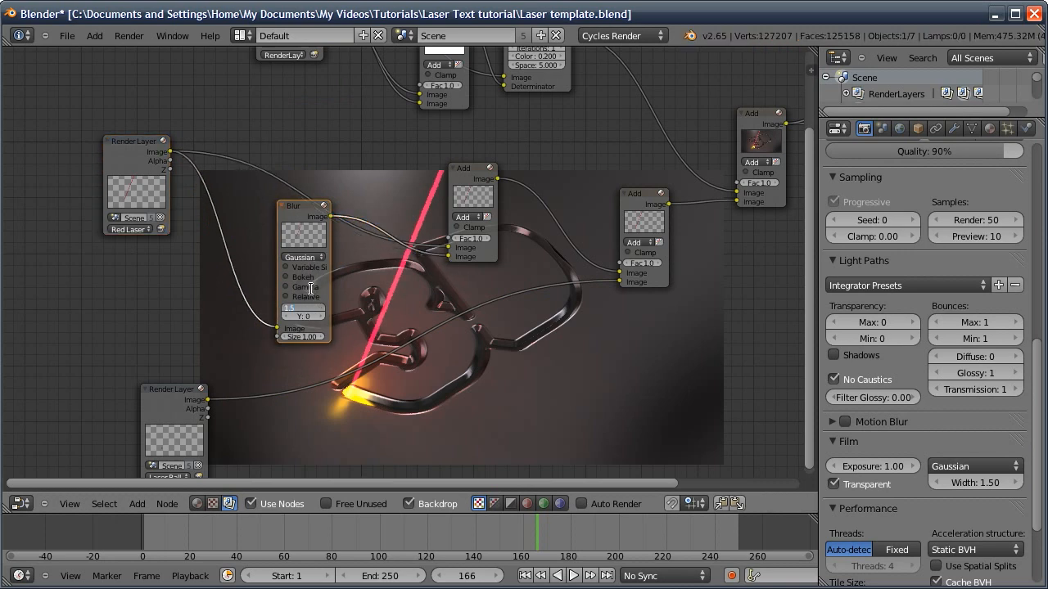
type("2")
key("Tab")
key("Return")
- Enable relative sizing on the Blur node and set both its X and Y blur to 1.5%
left_click(288, 296)
left_click_drag(302, 329, 318, 329)
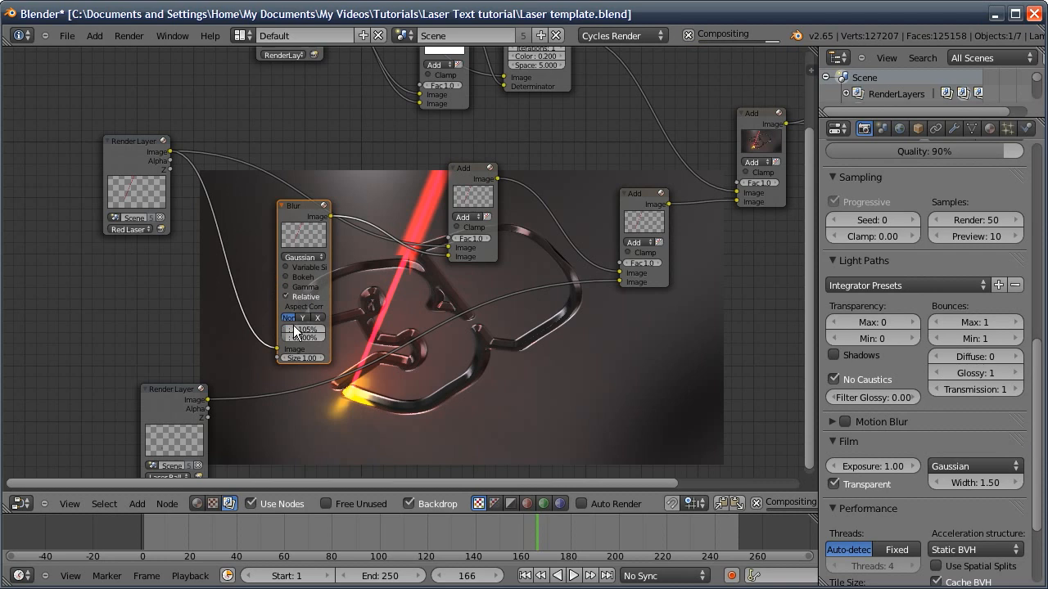
left_click(300, 330)
type("1.5")
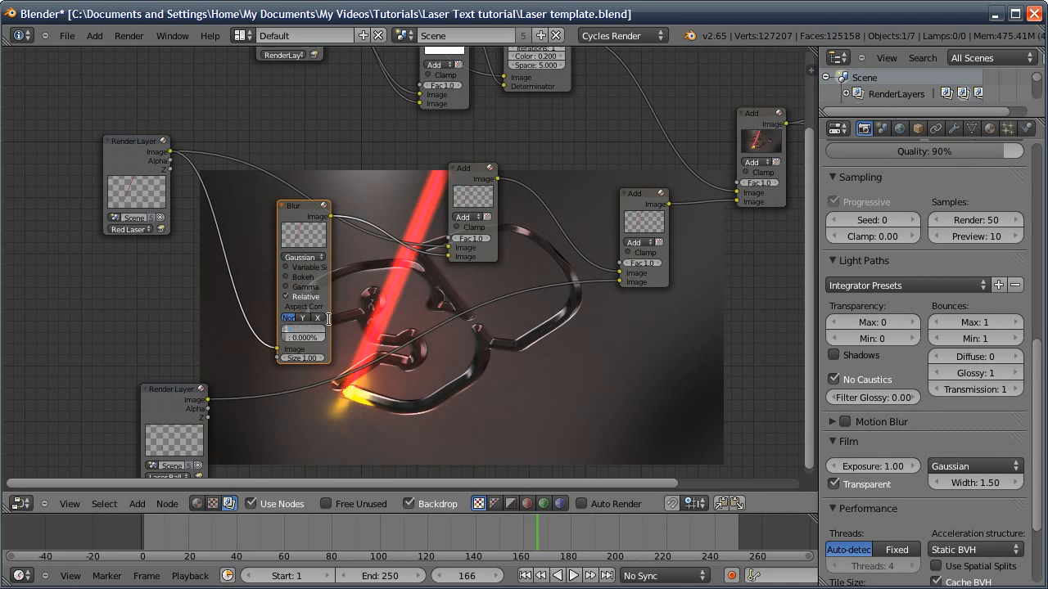
key("Tab")
type("1.5")
key("Return")
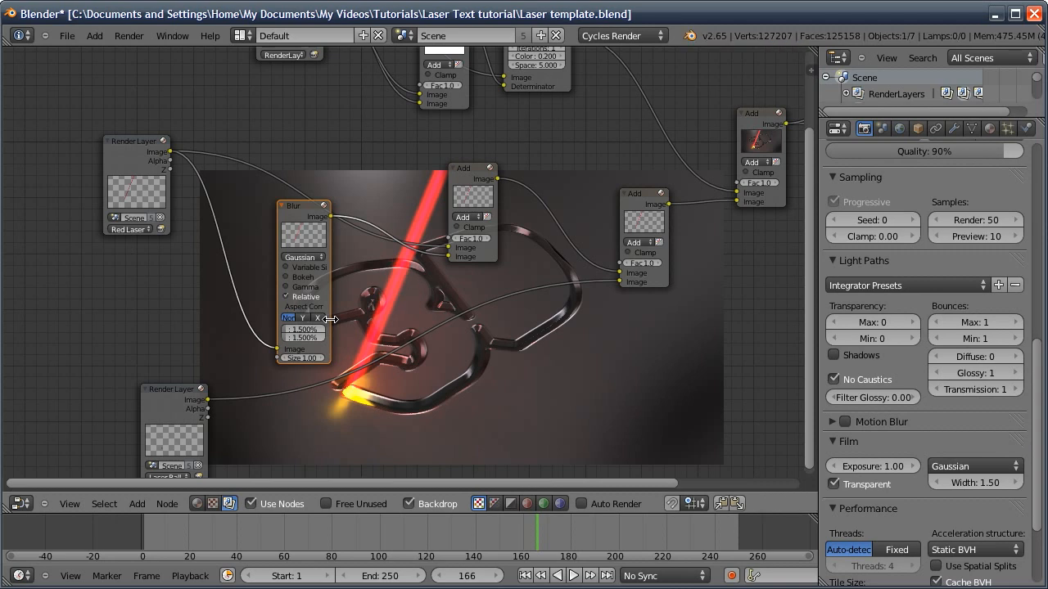
- Set the factor of the Add node combining the Red Laser image with its blur to 0.2
left_click(475, 238)
type("0.2")
key("Return")
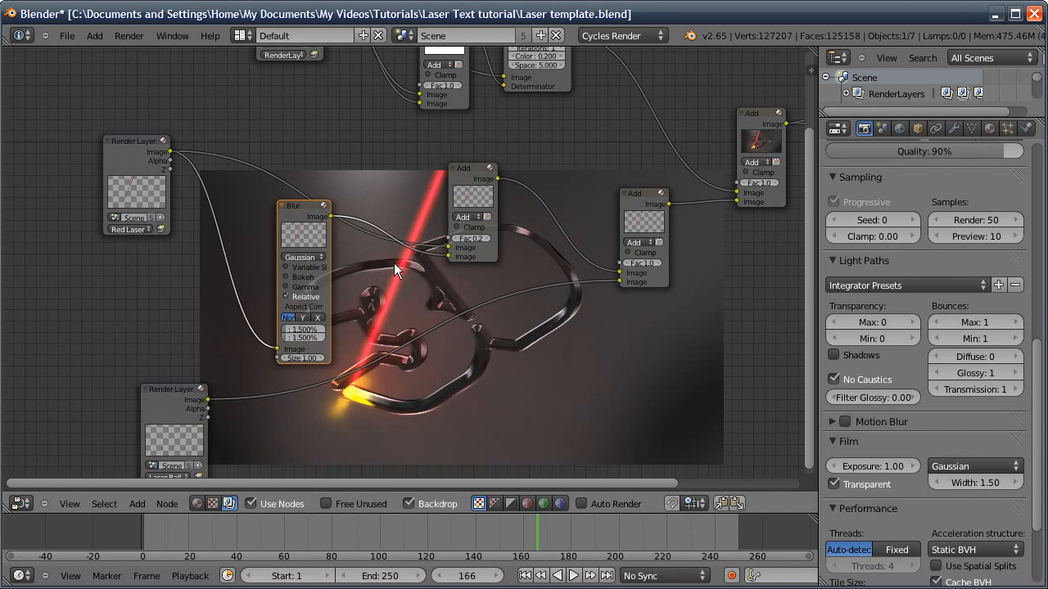
- Insert a Hue Saturation node on the direct link from Red Laser to the Add node, with saturation 0 and value 2
middle_click_drag(372, 267, 469, 277)
left_click_drag(226, 176, 84, 140)
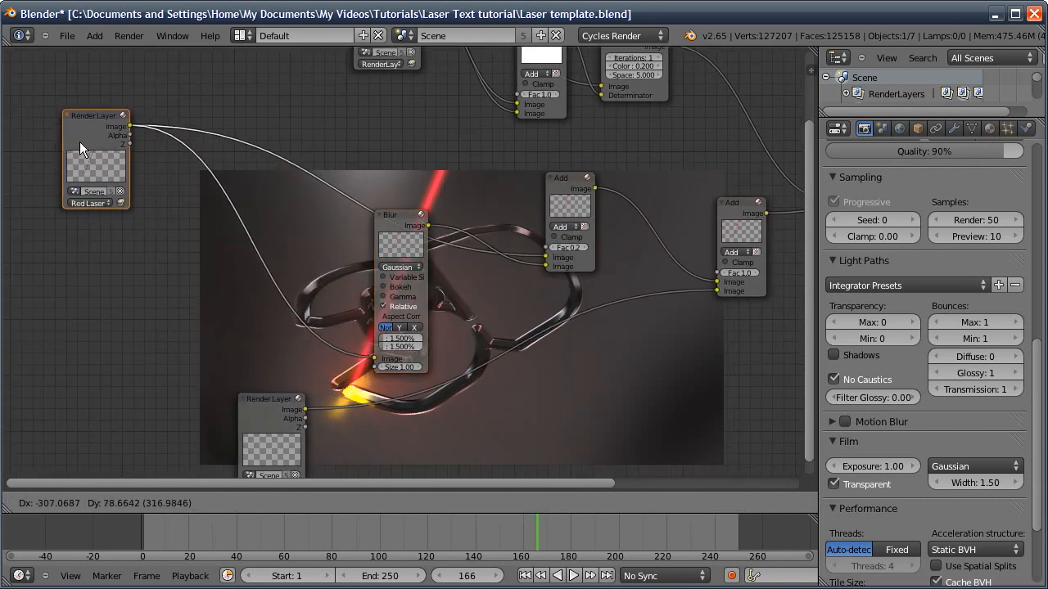
key("shift+a")
mouse_move(189, 232)
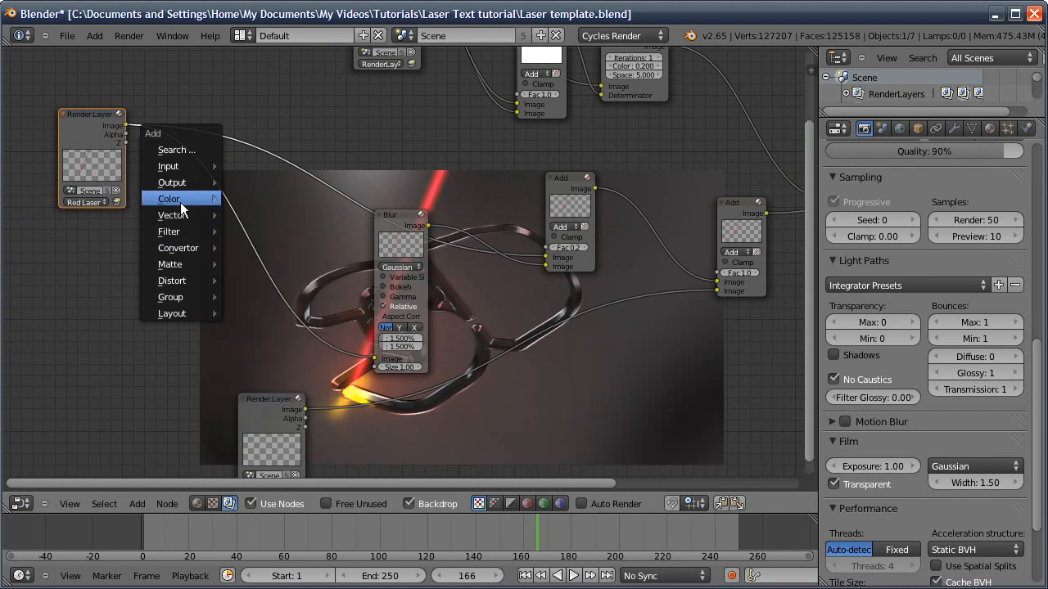
mouse_move(192, 199)
left_click(251, 229)
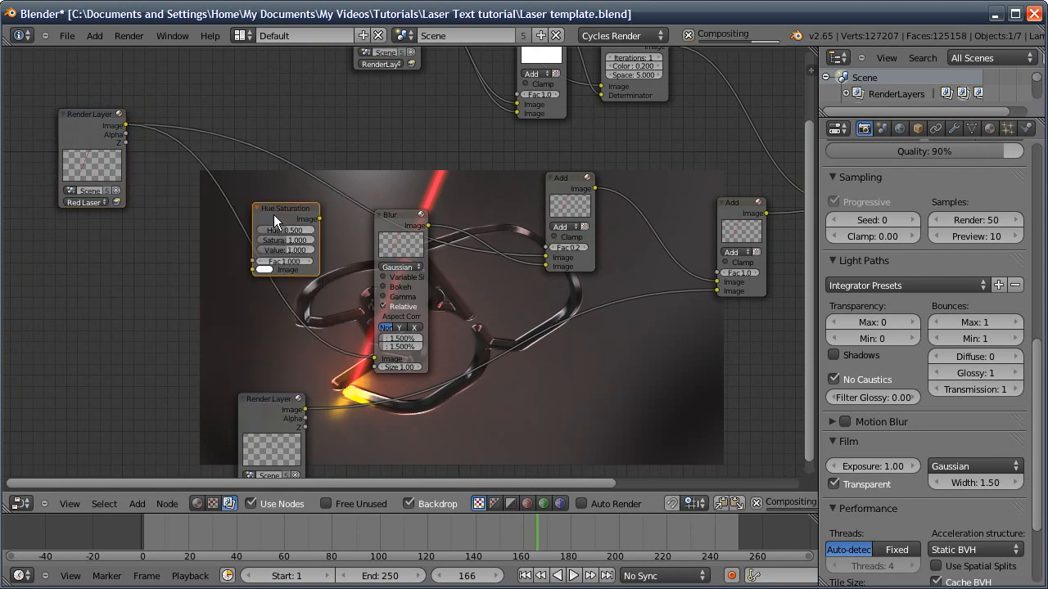
left_click(249, 127)
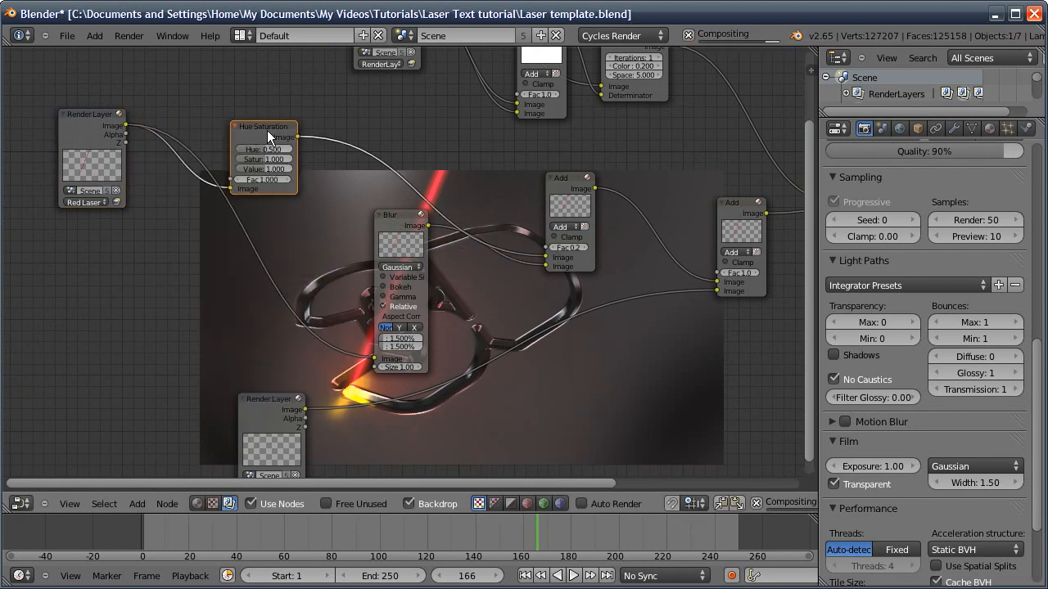
left_click_drag(266, 158, 312, 178)
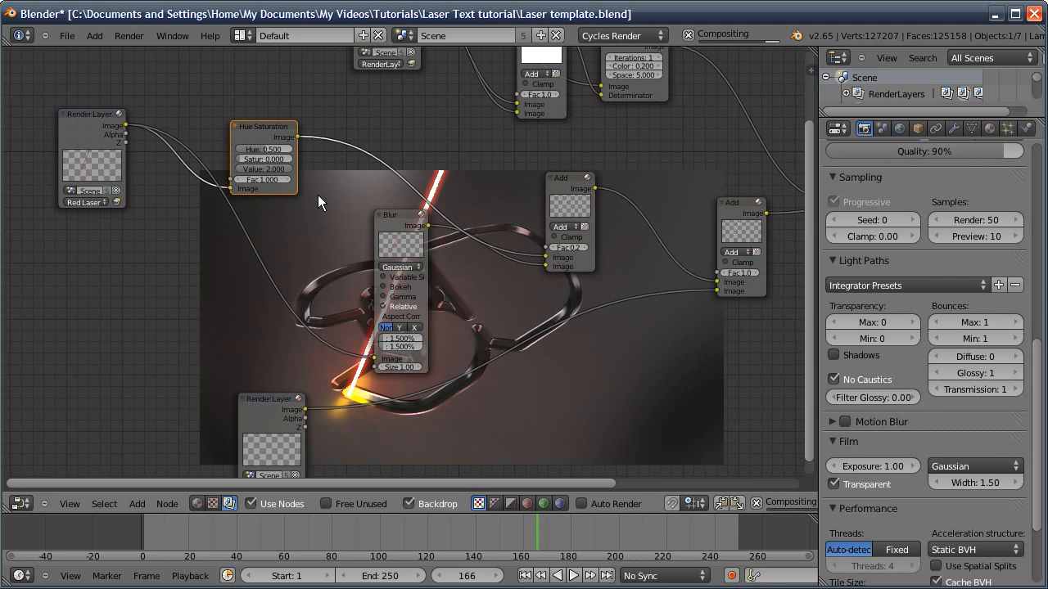
- Duplicate the Blur node and insert the copy between the Hue Saturation node and the Add node
left_click_drag(388, 218, 478, 223)
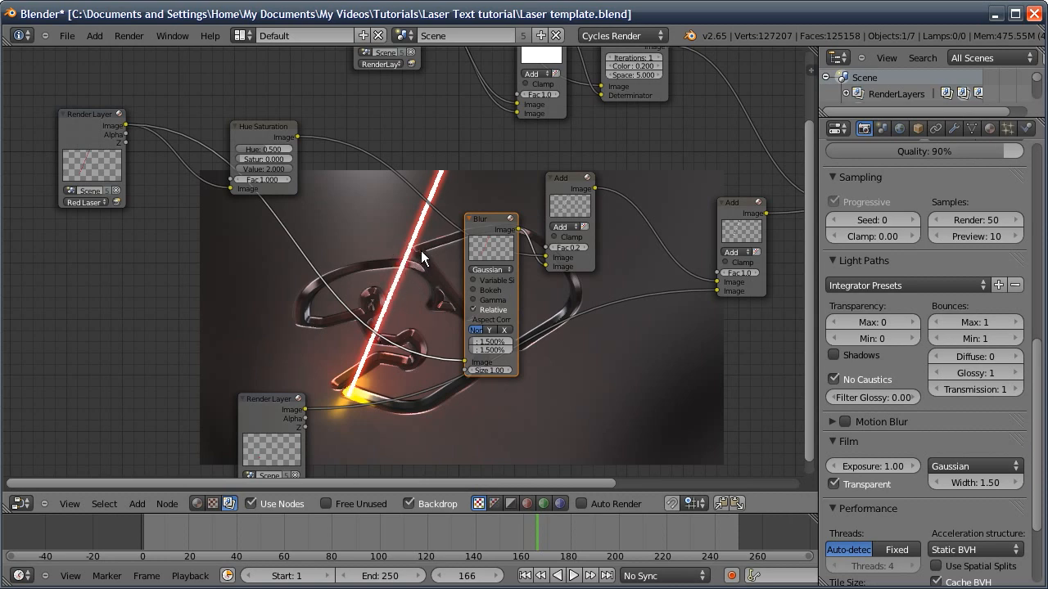
key("shift+d")
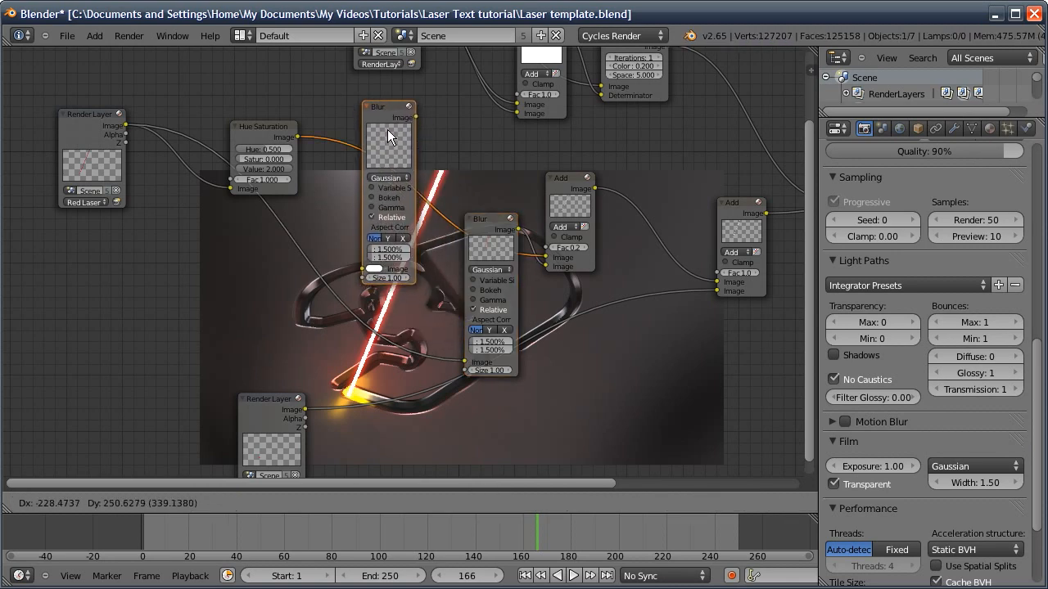
left_click(382, 132)
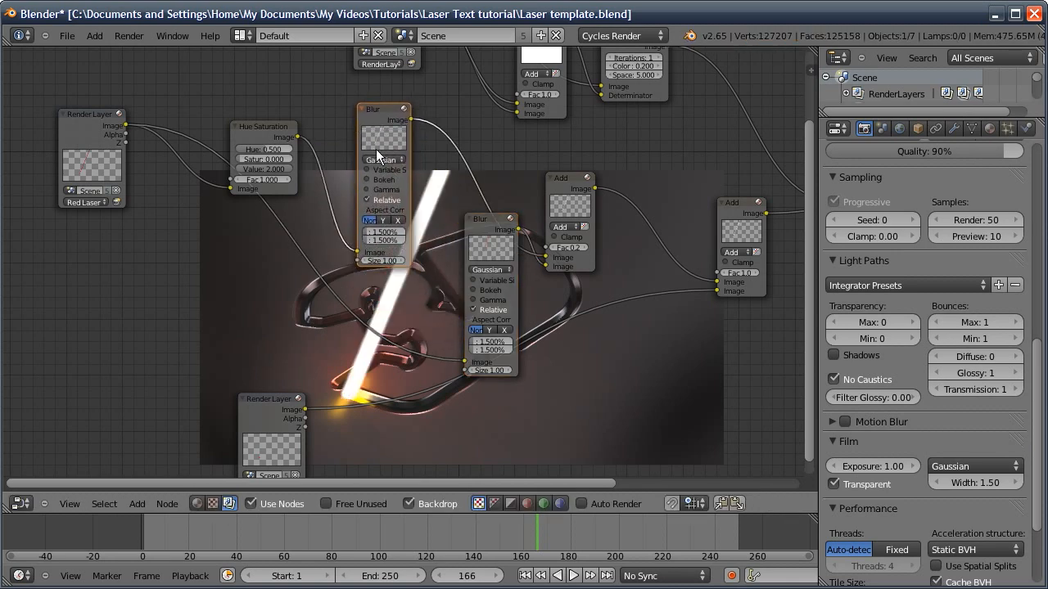
- Set the duplicated Blur node's X and Y blur to 0% and collapse the node
left_click(382, 231)
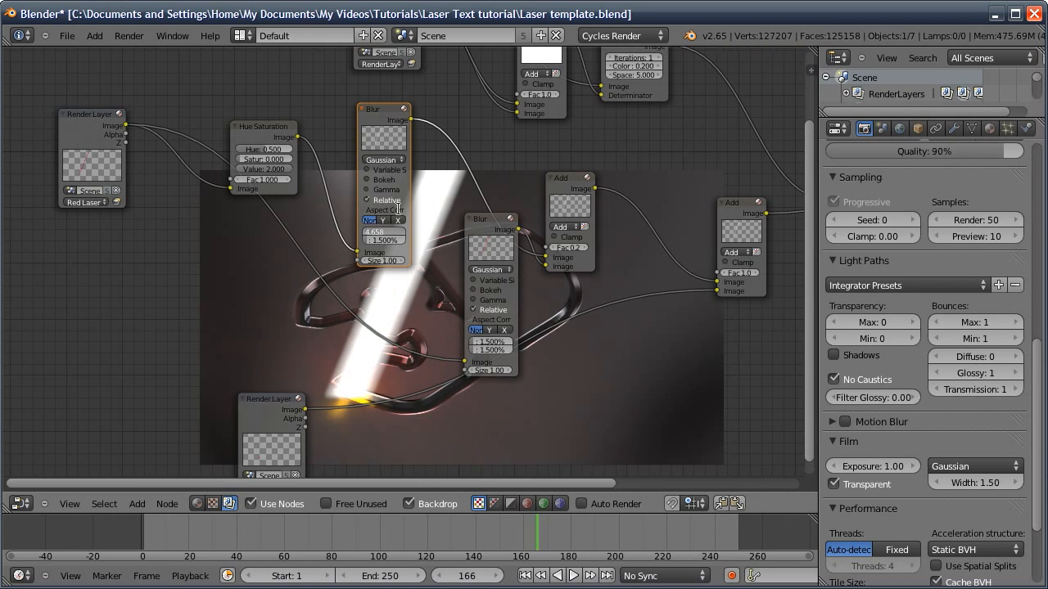
type("0")
key("Tab")
type("0")
key("Return")
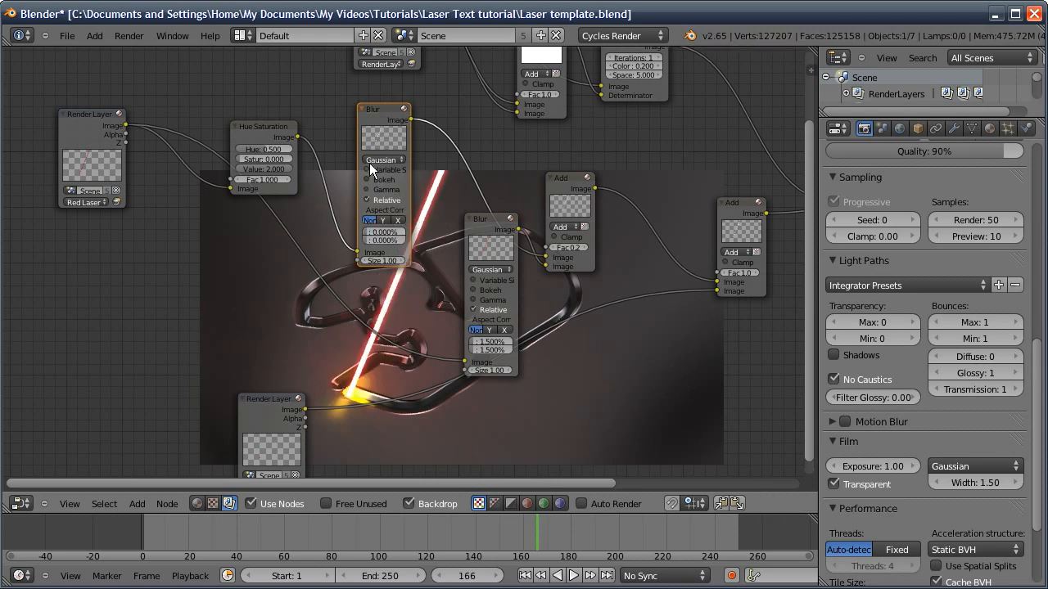
left_click(363, 109)
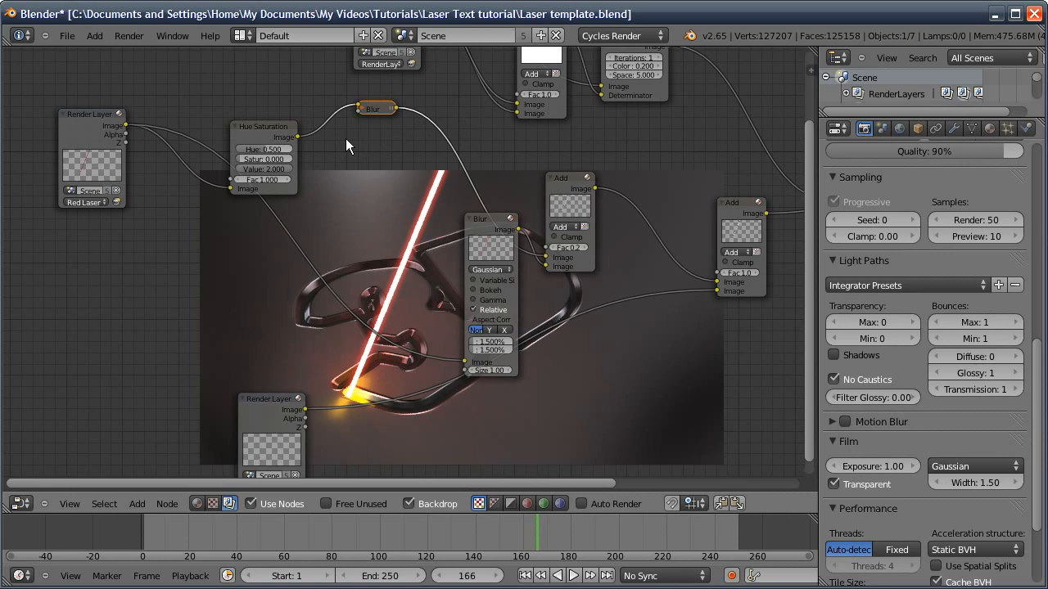
- Duplicate the Hue Saturation node and insert the copy between the Red Laser layer and the expanded Blur node
left_click(249, 133)
key("shift+d")
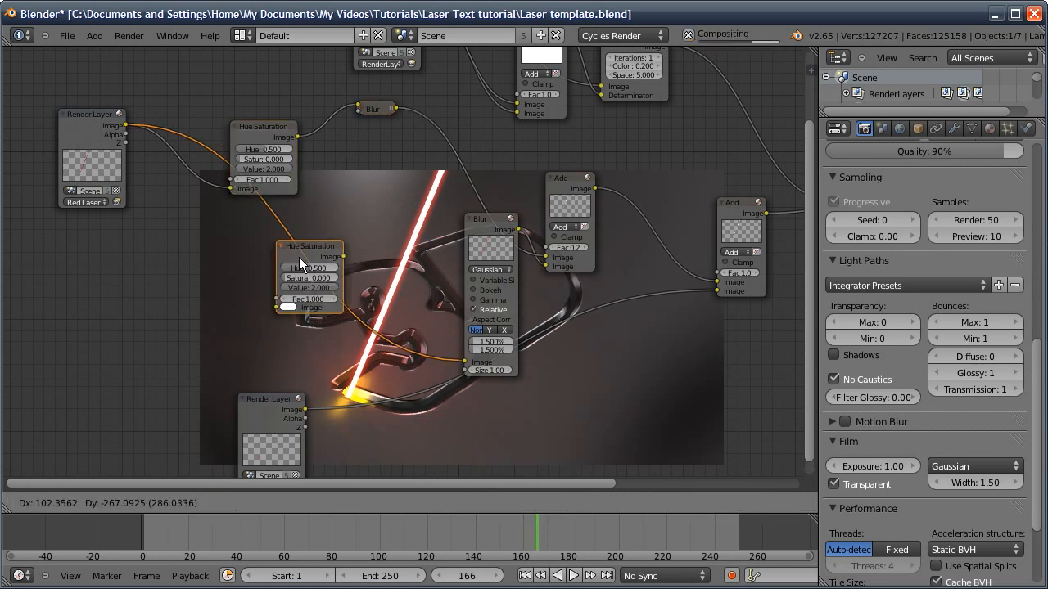
left_click(294, 256)
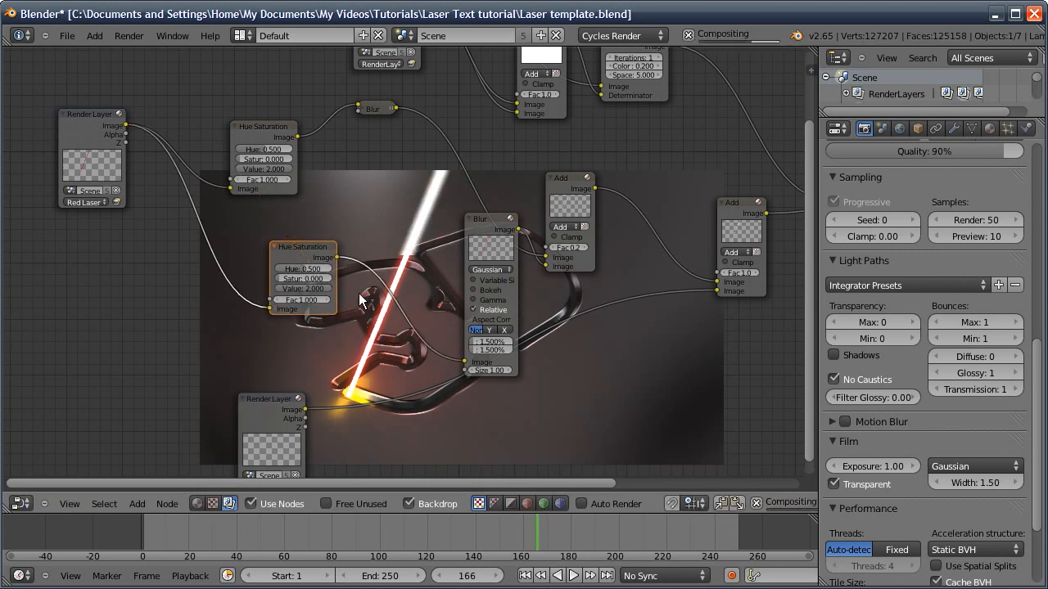
- Set the new Hue Saturation node's saturation to 1.48 and its value to 1.9
left_click(305, 278)
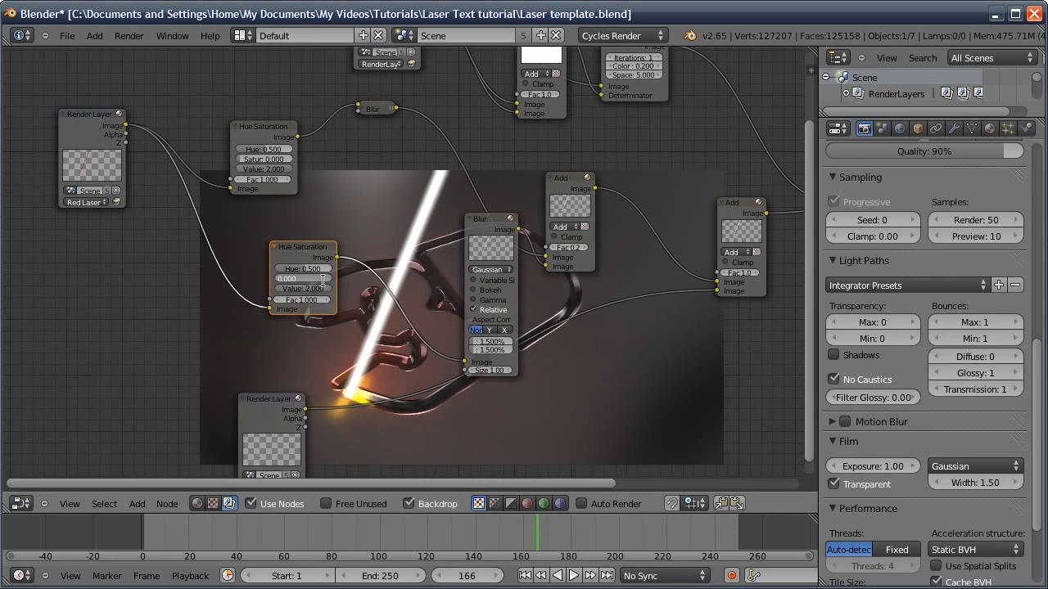
type("1")
key("Tab")
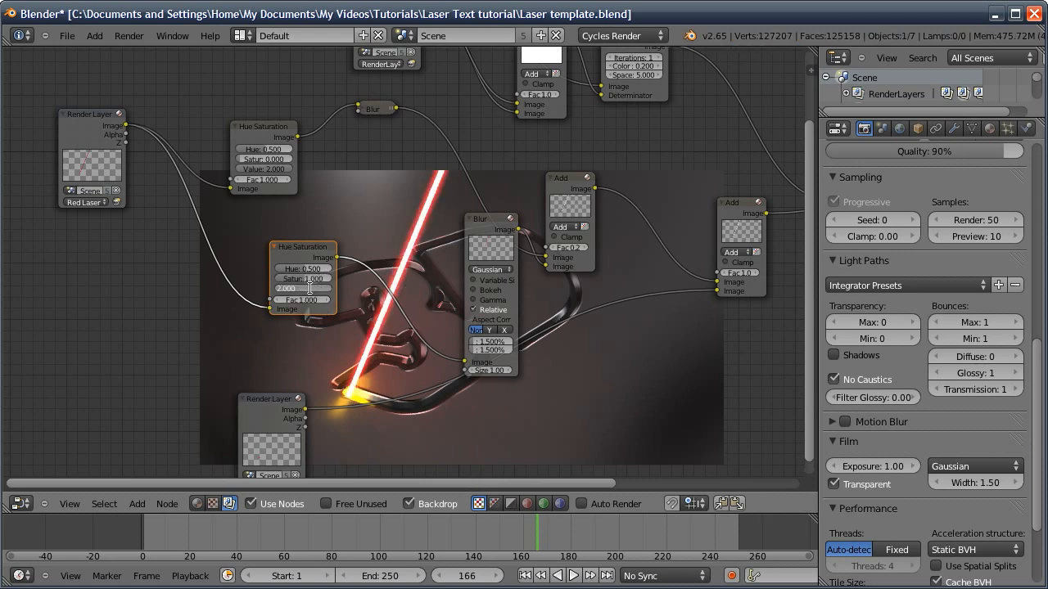
type("1.9")
key("Return")
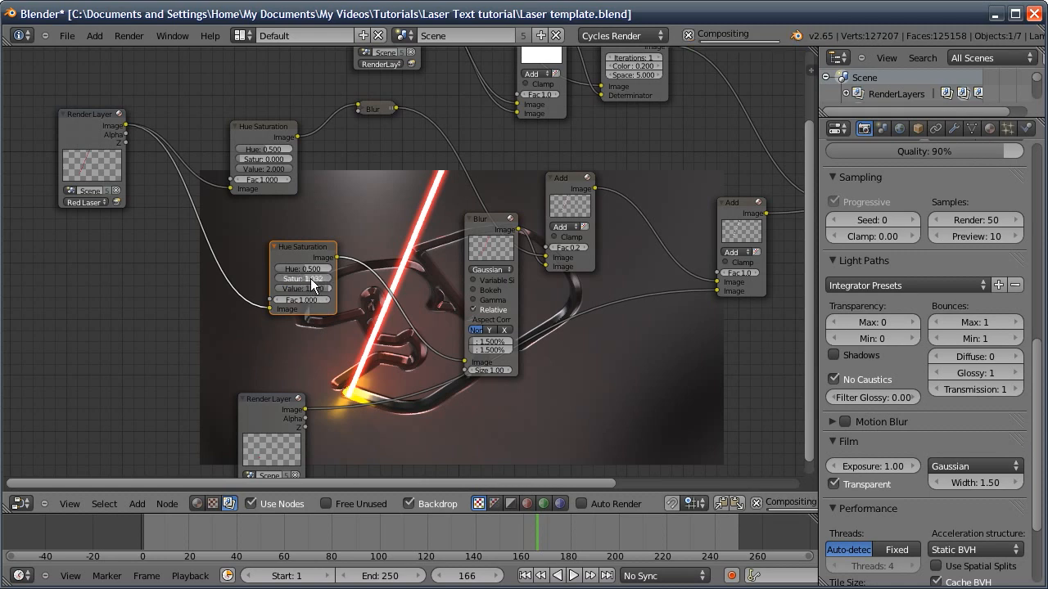
left_click_drag(311, 279, 357, 281)
- Make room beside the Laser Ball layer and insert a copy of the Hue Saturation node on its link, with saturation 0.8
middle_click_drag(381, 241, 361, 155)
middle_click_drag(243, 227, 390, 130)
left_click_drag(355, 291, 137, 325)
left_click(385, 126)
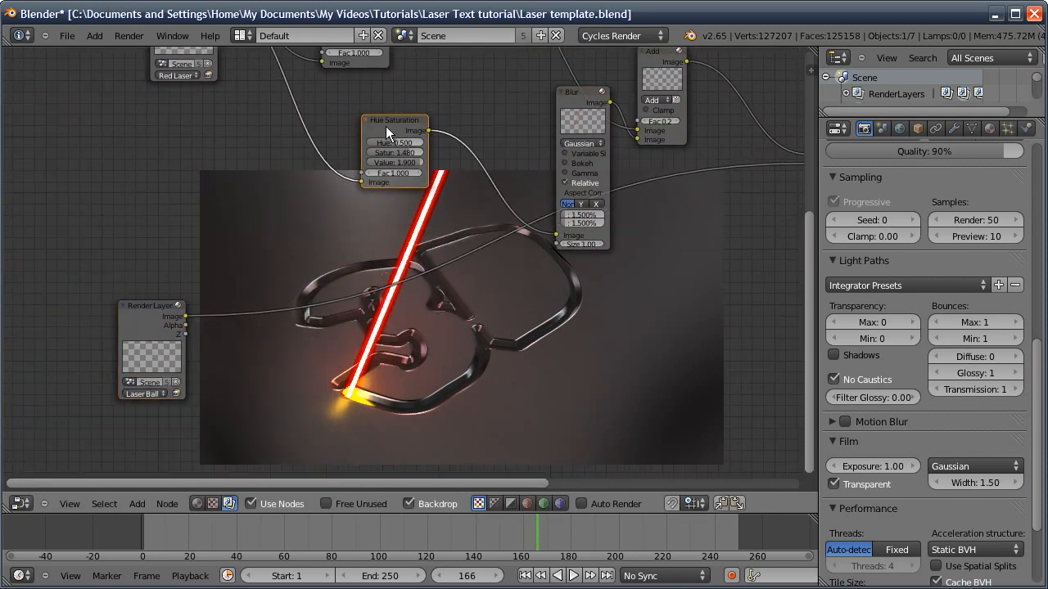
key("shift+d")
left_click(390, 270)
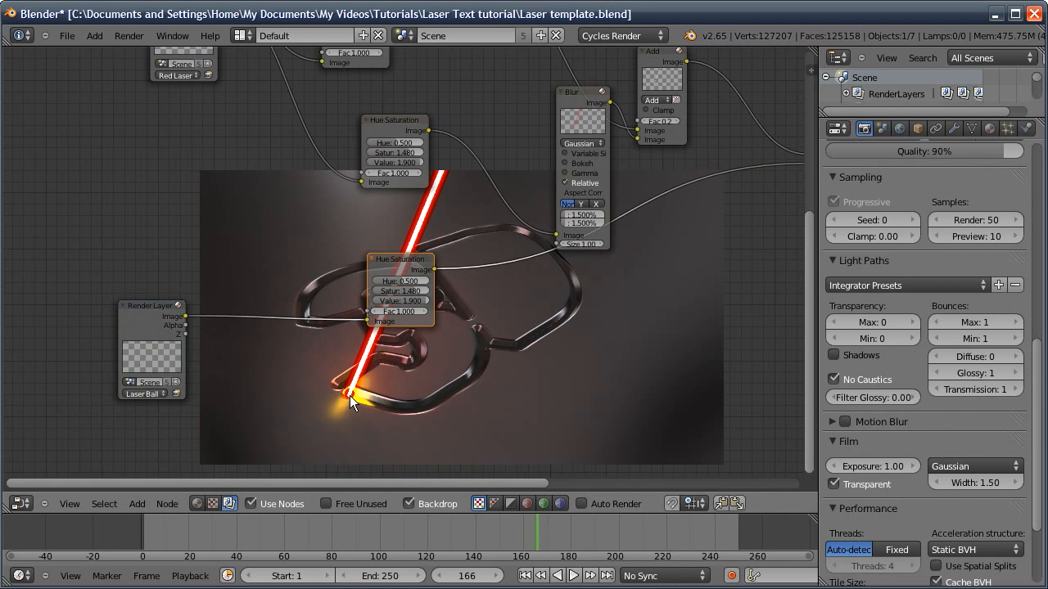
left_click(403, 290)
type("0.8")
key("Return")
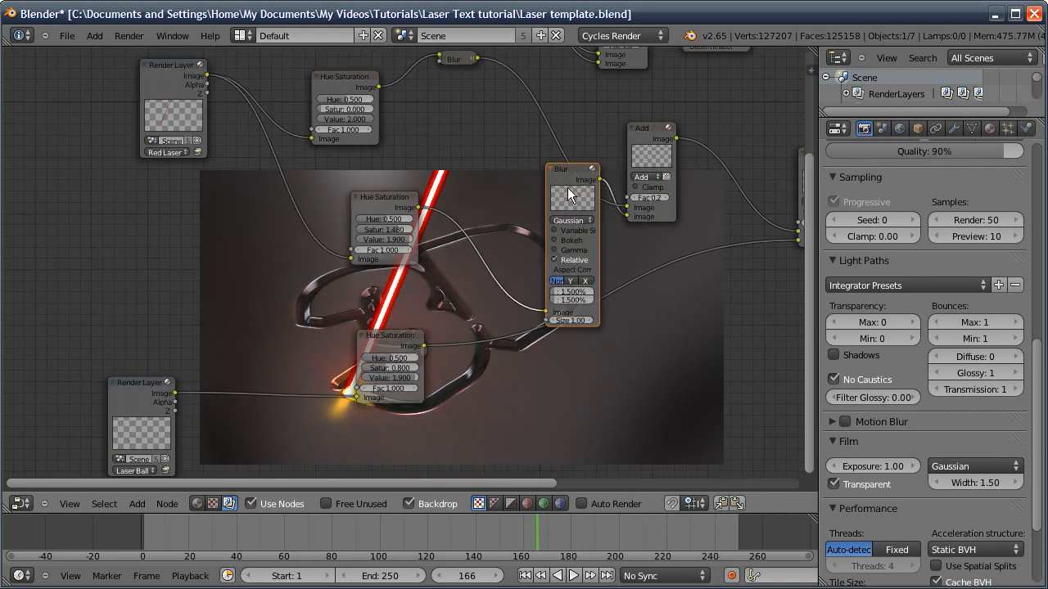
- Insert a copy of the Blur node between Laser Ball and its Hue Saturation node, set X and Y to 1%, and collapse it
key("shift+d")
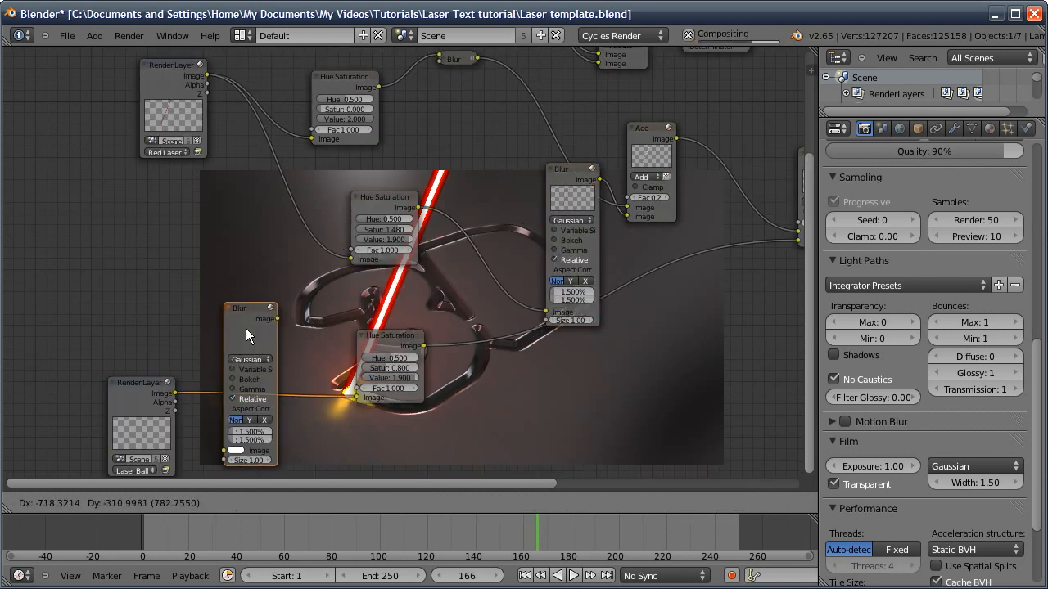
left_click(257, 322)
middle_click_drag(293, 171, 298, 75)
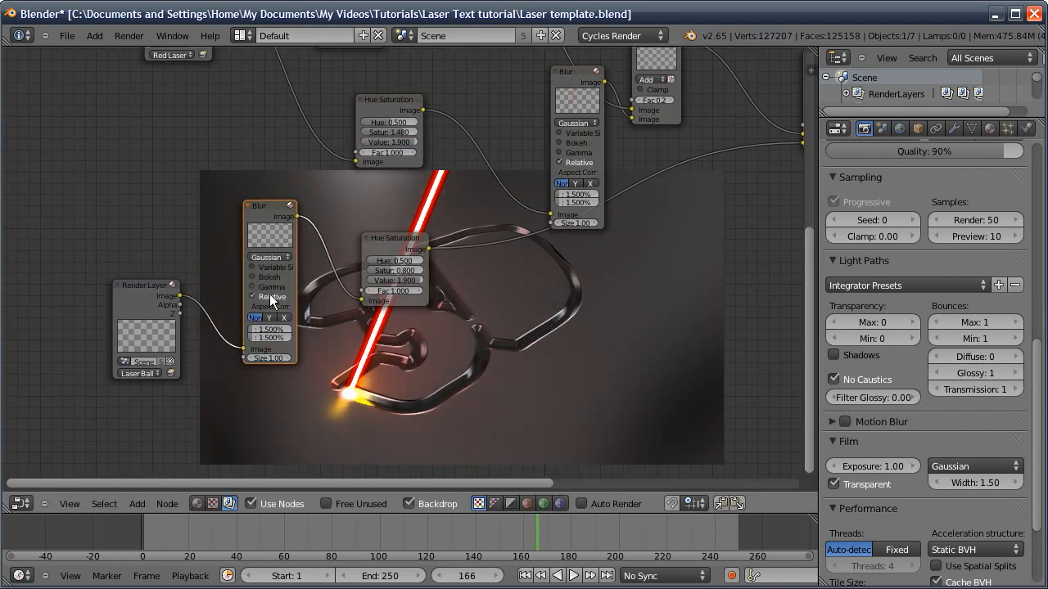
left_click(271, 329)
type("1")
key("Tab")
type("1")
key("Return")
left_click(249, 205)
- Duplicate the Laser Ball Render Layers node, place the copy below it, and switch its layer to Sparks
middle_click_drag(321, 219, 240, 236)
middle_click_drag(376, 275, 351, 208)
scroll(346, 227, "down", 2)
left_click(131, 261)
key("shift+d")
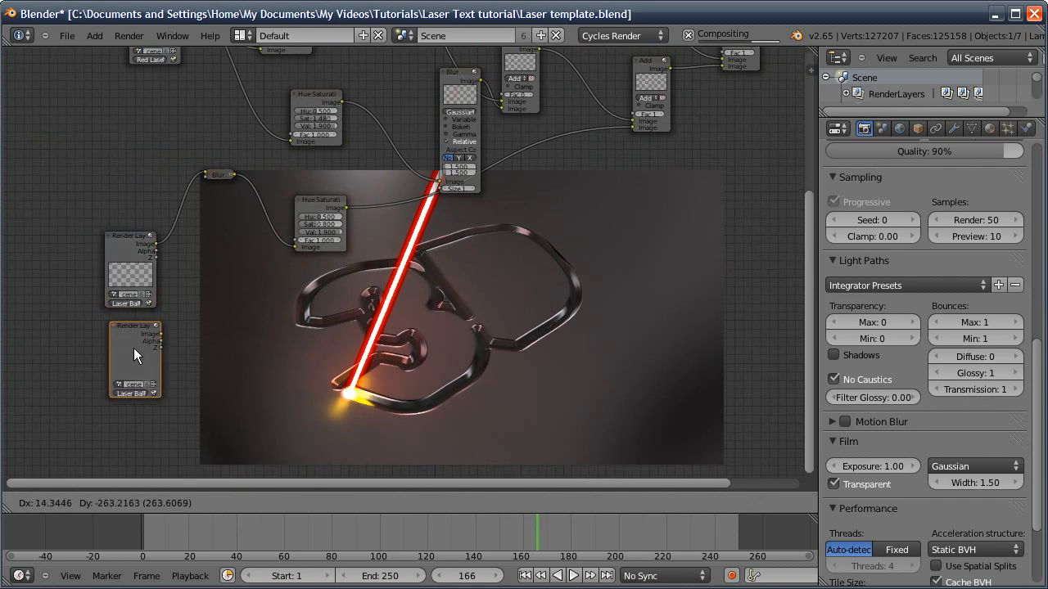
left_click(134, 347)
left_click(121, 390)
left_click(123, 365)
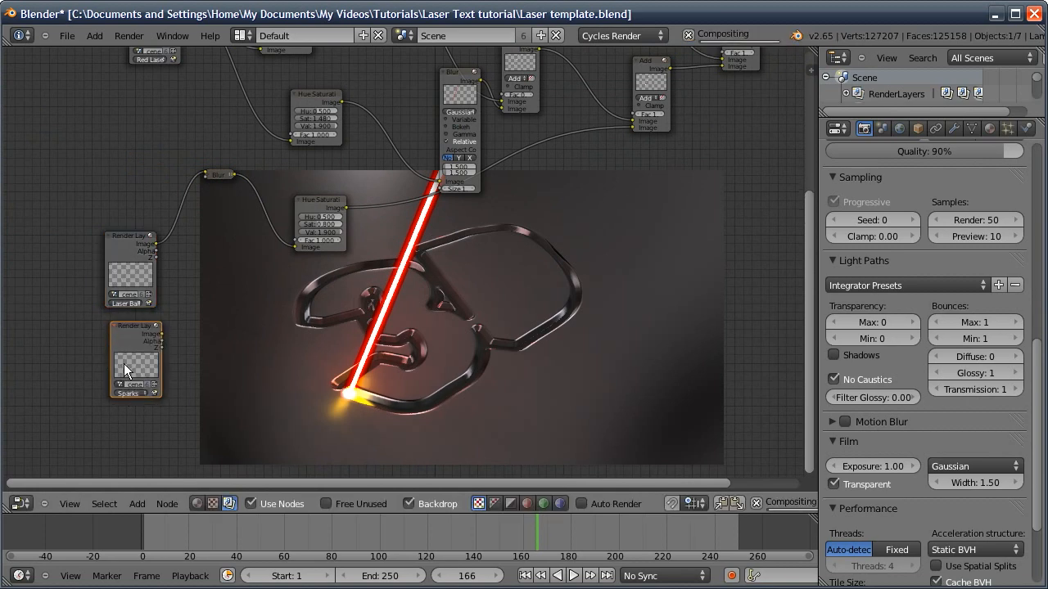
- Rearrange the last two Add nodes and the Composite and Viewer nodes to make room at the end of the node tree
middle_click_drag(716, 194, 482, 346)
left_click(514, 171)
left_click_drag(540, 198, 578, 351)
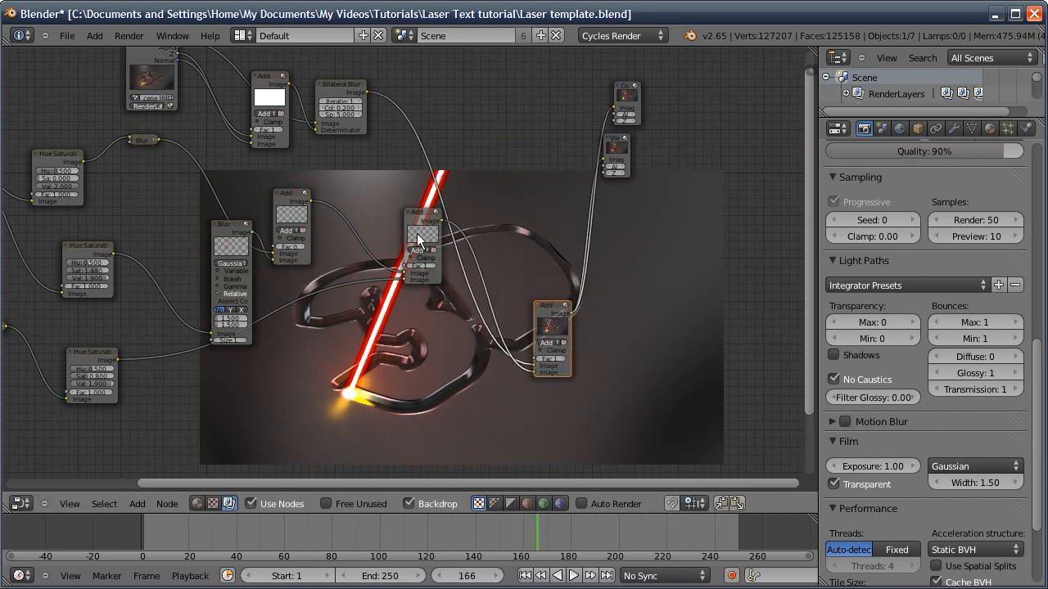
left_click_drag(417, 233, 374, 296)
left_click_drag(620, 149, 721, 409)
left_click_drag(630, 108, 719, 342)
- Insert a copy of the final Add node before the Composite and Viewer outputs and connect the Sparks image to its second input
middle_click_drag(718, 341, 780, 147)
left_click(617, 132)
left_click_drag(625, 149, 619, 155)
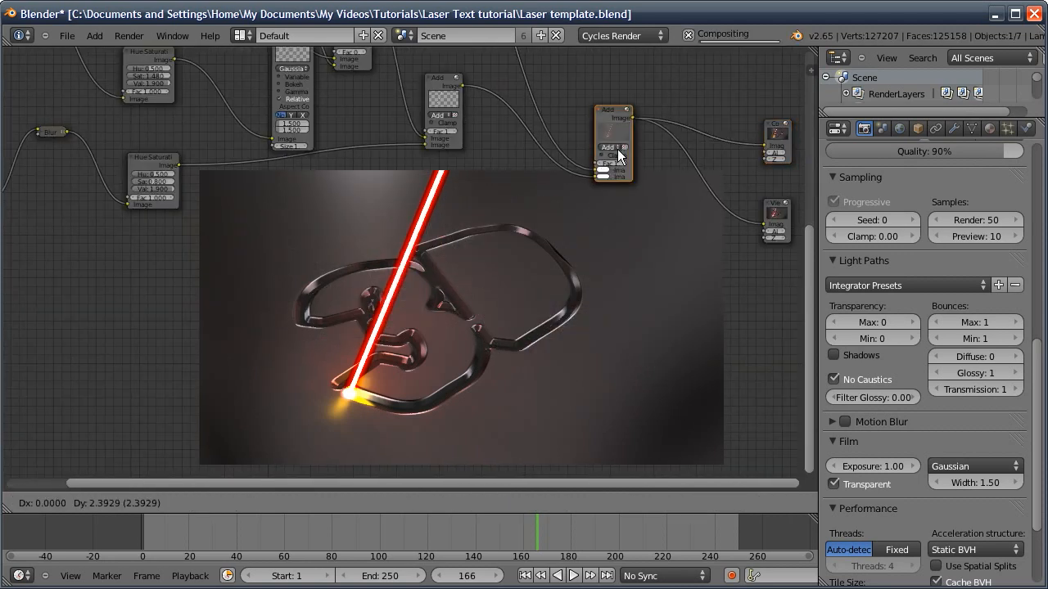
left_click(691, 195)
left_click_drag(704, 165, 763, 145)
middle_click_drag(476, 248, 559, 234)
left_click_drag(73, 275, 749, 209)
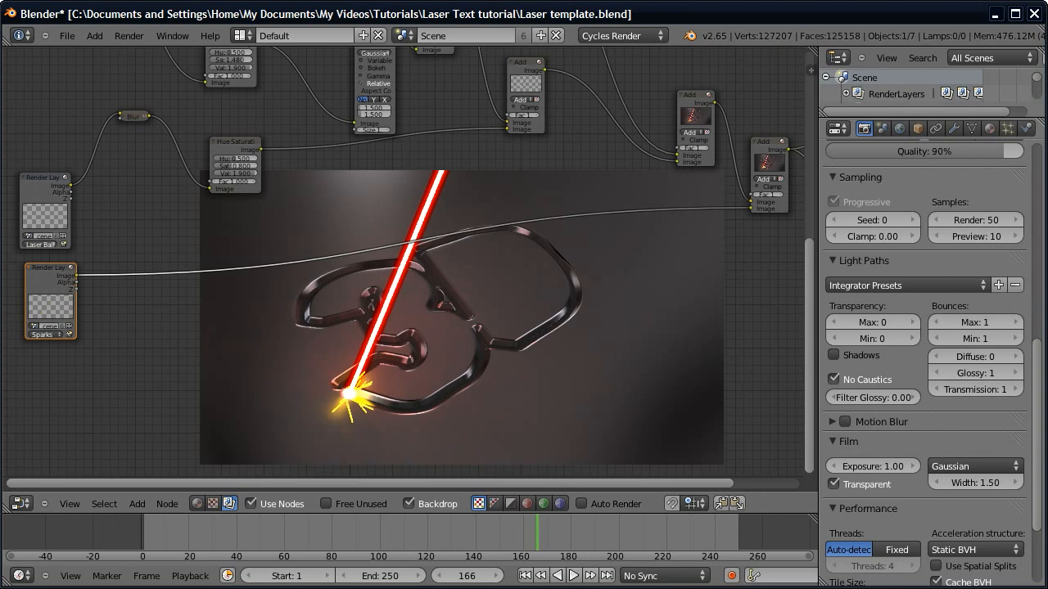
- Duplicate the final Add node and insert the copy on the link coming from the Sparks layer
middle_click_drag(502, 278, 541, 308)
middle_click_drag(370, 112, 295, 101)
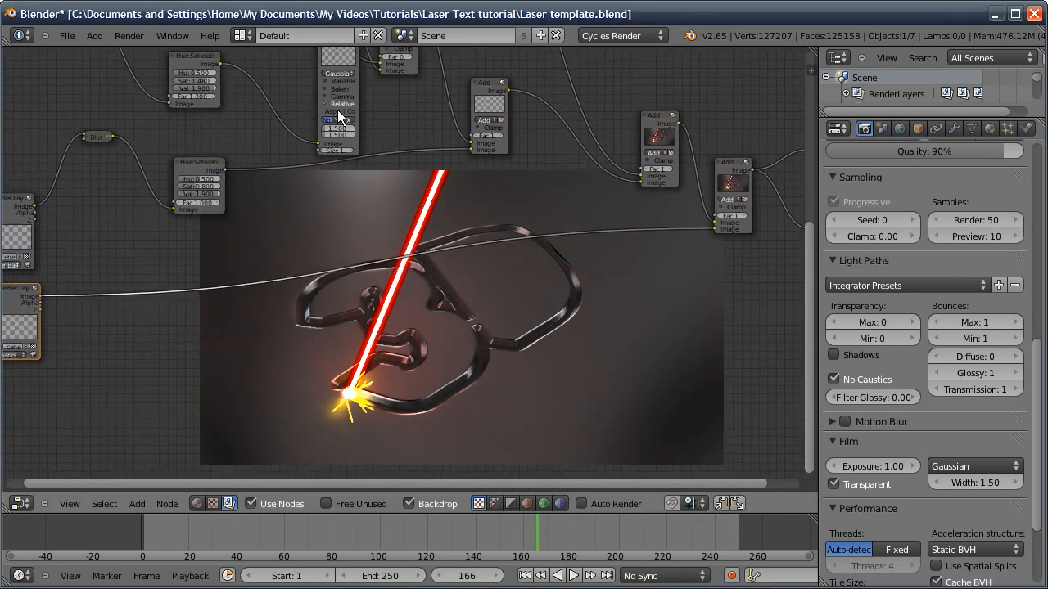
left_click(737, 180)
key("shift+d")
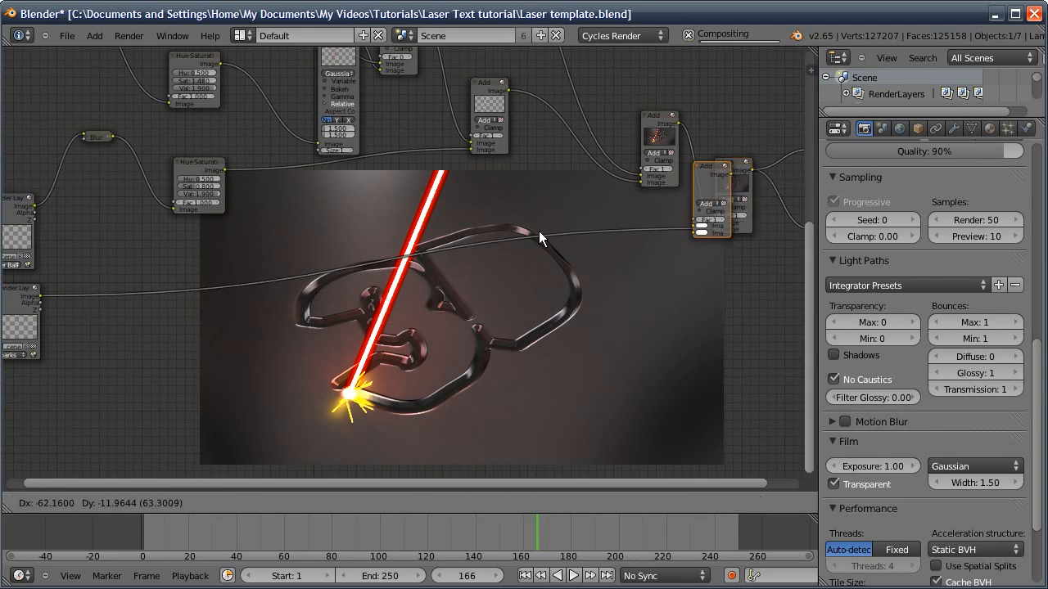
left_click(313, 276)
middle_click_drag(312, 275, 388, 218)
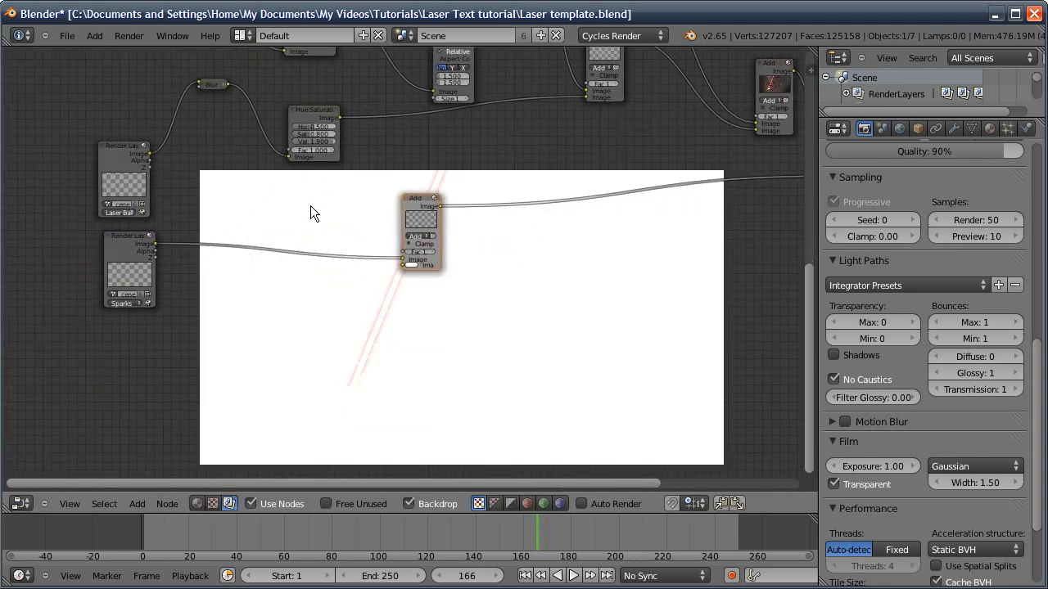
- Insert a copy of the Blur node between Sparks and its Add node, and connect the Sparks image directly to the Add's second input
middle_click_drag(310, 205, 286, 312)
left_click(426, 106)
key("shift+d")
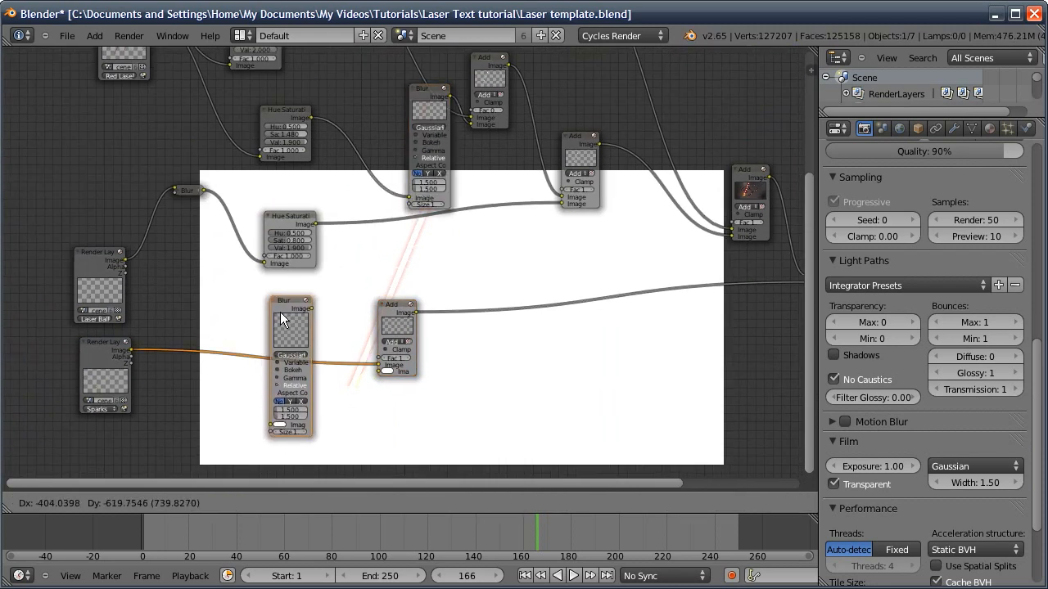
left_click(271, 316)
middle_click_drag(134, 345, 172, 301)
left_click_drag(169, 305, 416, 328)
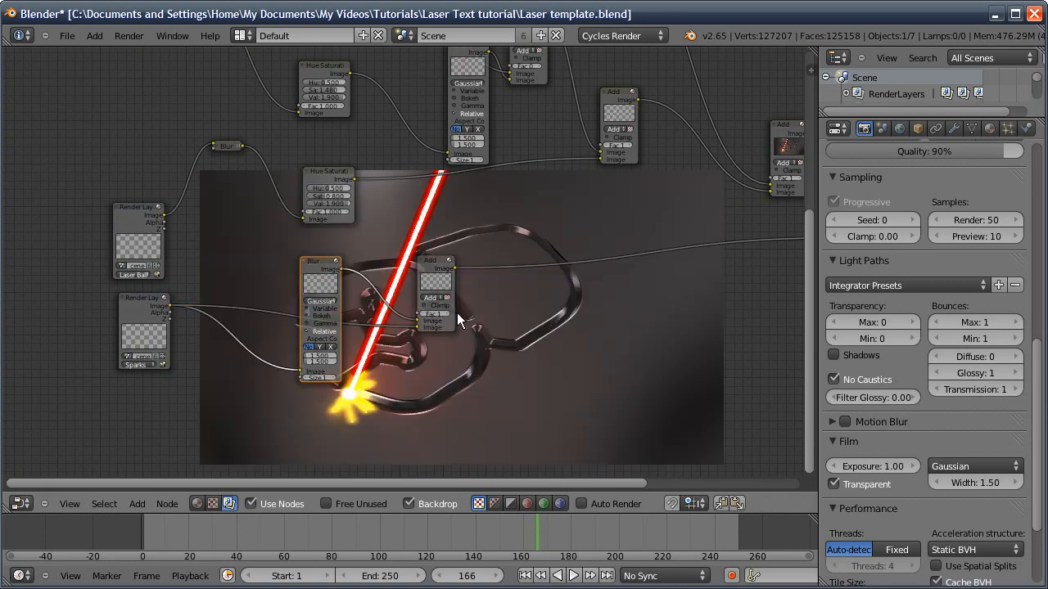
- Set the factor of the Add node combining the Sparks image with its blur to 0.4
scroll(439, 319, "up", 3)
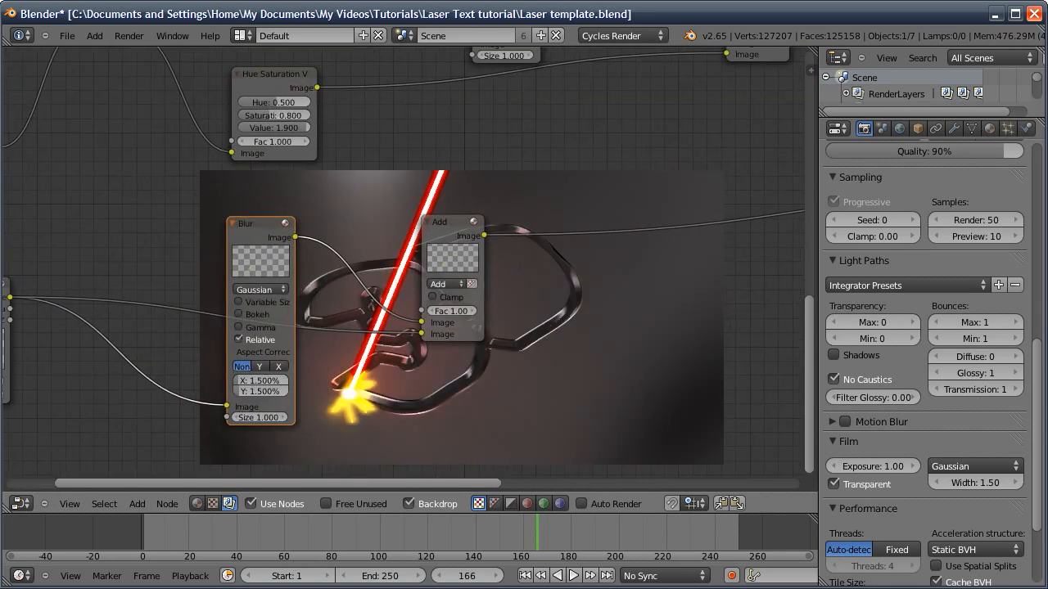
left_click(457, 311)
type("0.4")
key("Return")
- Set the Sparks Blur node's X and Y blur to 0.7%
middle_click_drag(350, 330, 412, 242)
left_click(345, 318)
type("0.7")
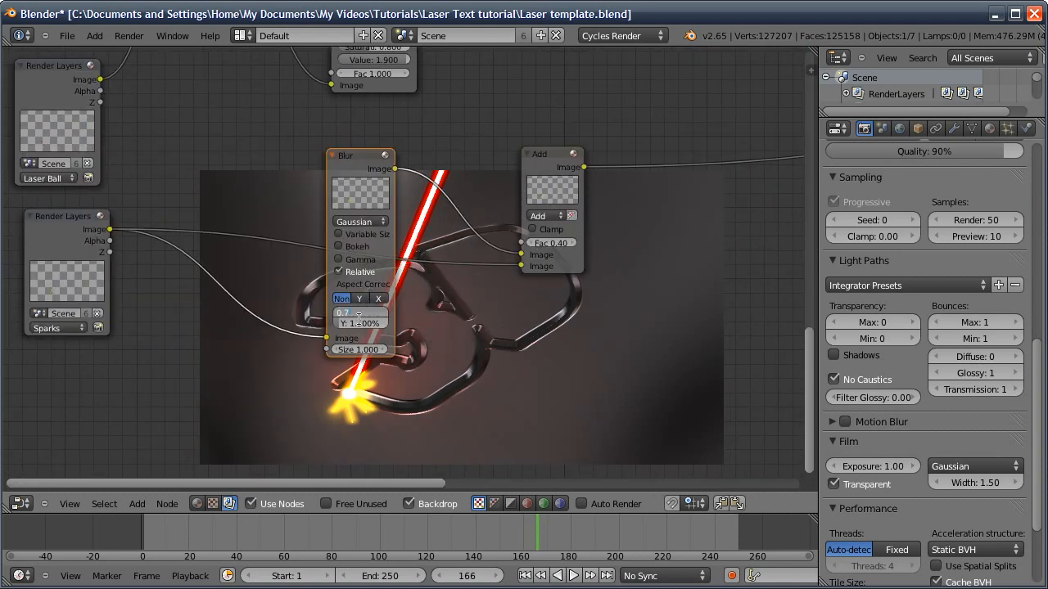
key("Tab")
type("0.7")
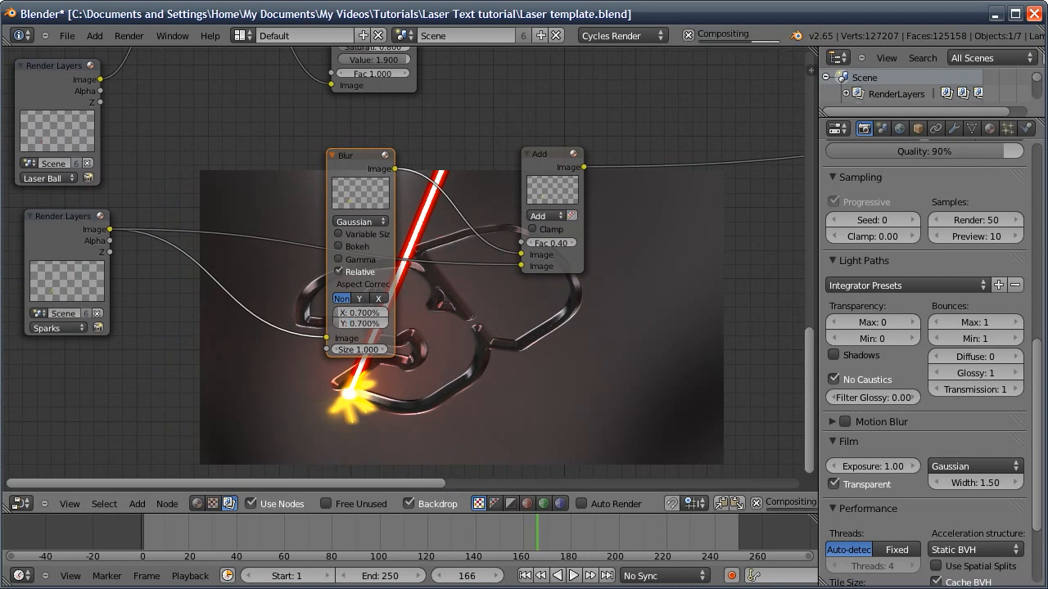
key("Return")
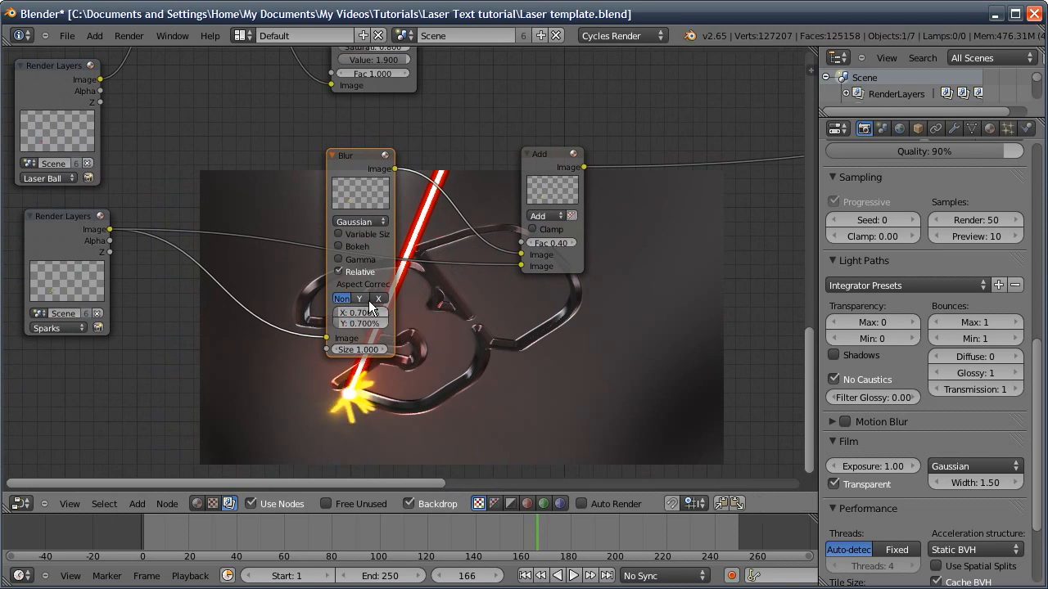
- Duplicate the Laser Ball's Hue Saturation node and route the Sparks image through the copy into both the Blur and Add nodes
middle_click_drag(343, 278, 392, 349)
left_click(411, 82)
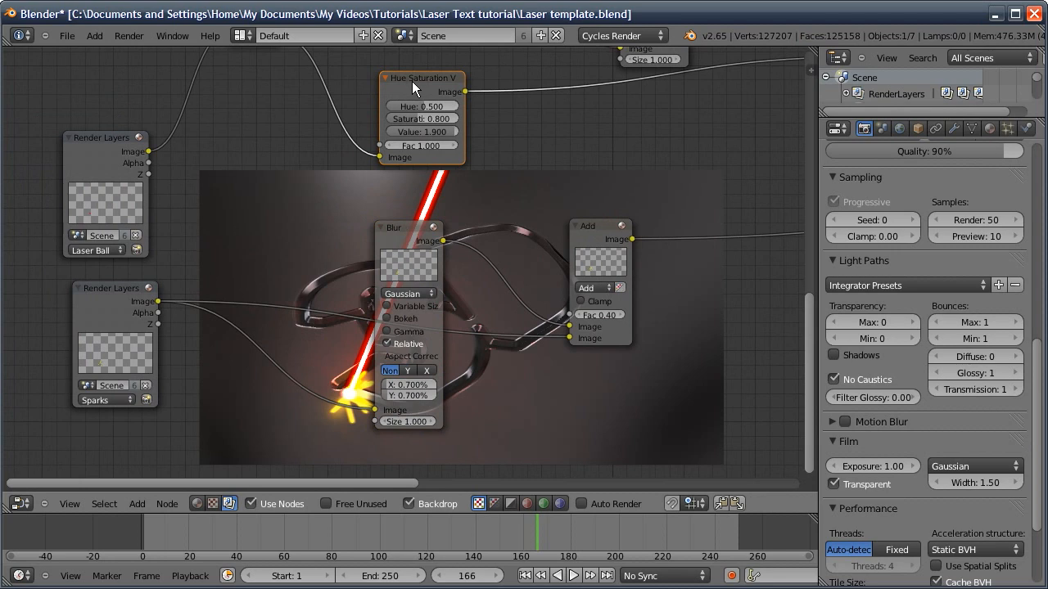
key("shift+d")
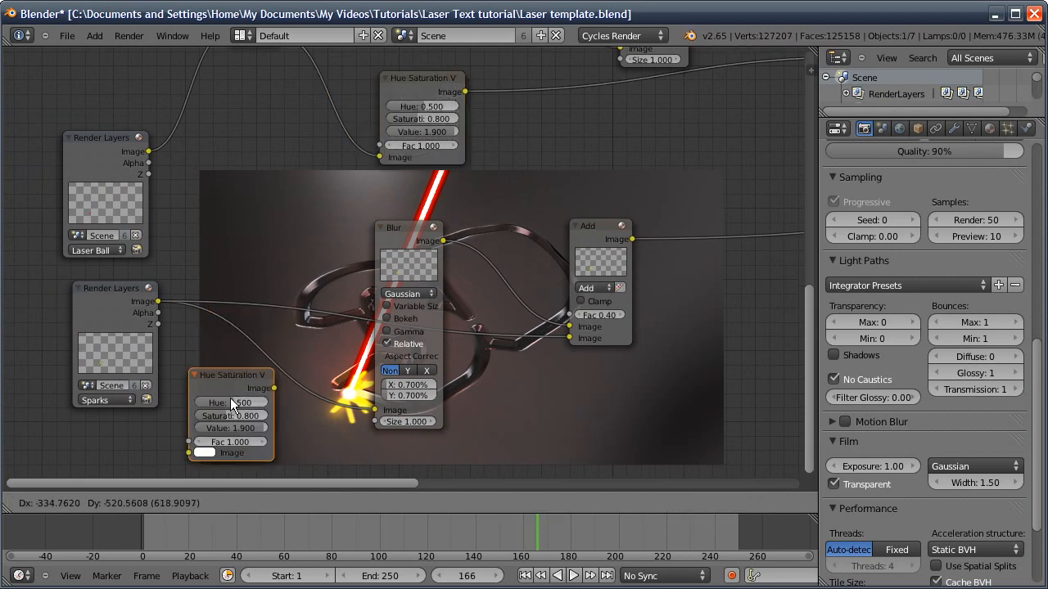
left_click(220, 396)
left_click(102, 324)
left_click_drag(128, 324, 66, 330)
middle_click_drag(156, 316, 251, 280)
left_click(305, 344)
left_click_drag(307, 344, 664, 301)
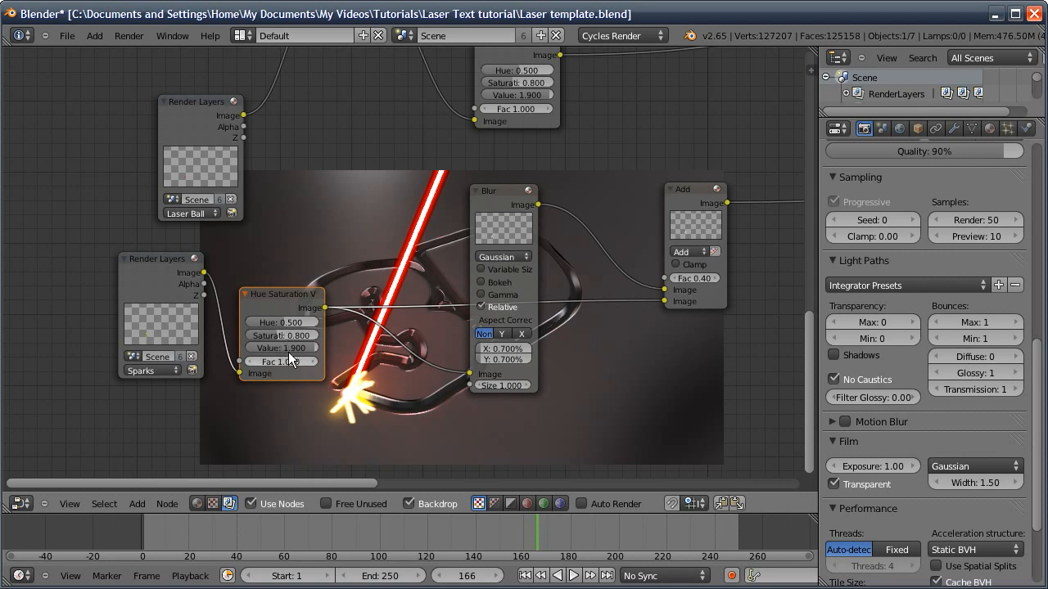
- Set the Sparks Hue Saturation node's value to 1 and the Sparks Blur node's X and Y blur to 0.8%
left_click_drag(288, 352, 296, 352)
left_click(495, 352)
type("0.8")
key("Tab")
type("0.8")
key("Return")
- Duplicate the Sparks Render Layers node, place the copy below it, and switch its layer to Glow Mask
middle_click_drag(516, 350, 508, 303)
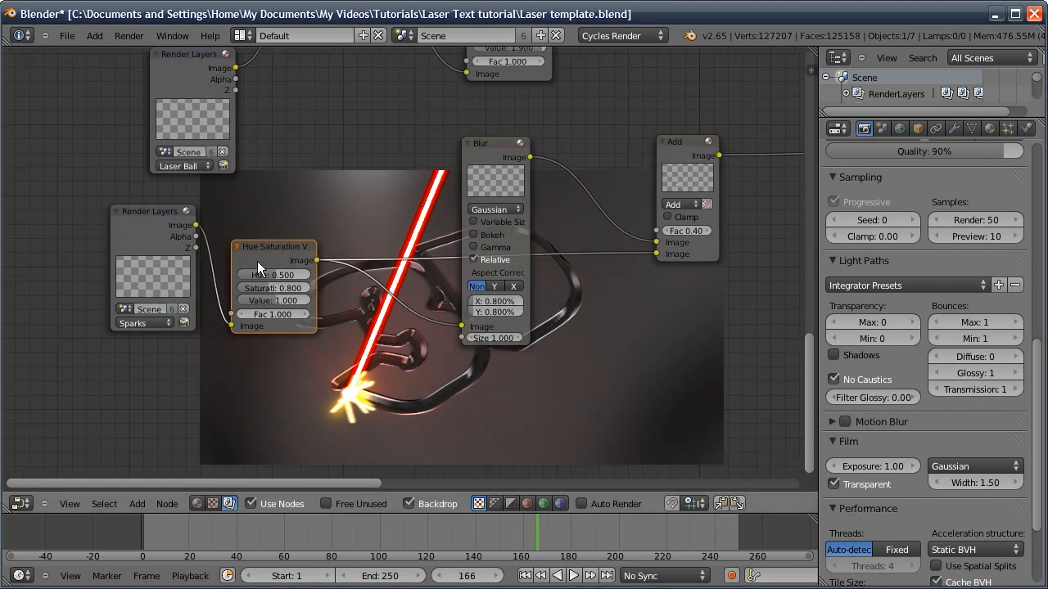
middle_click_drag(334, 272, 332, 261)
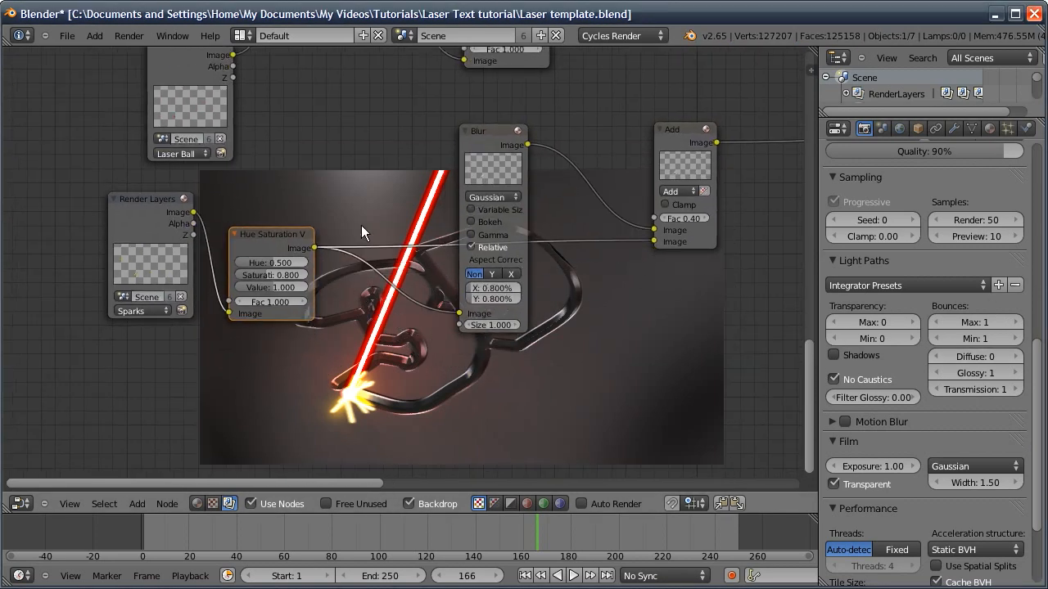
middle_click_drag(416, 321, 445, 239)
left_click(168, 176)
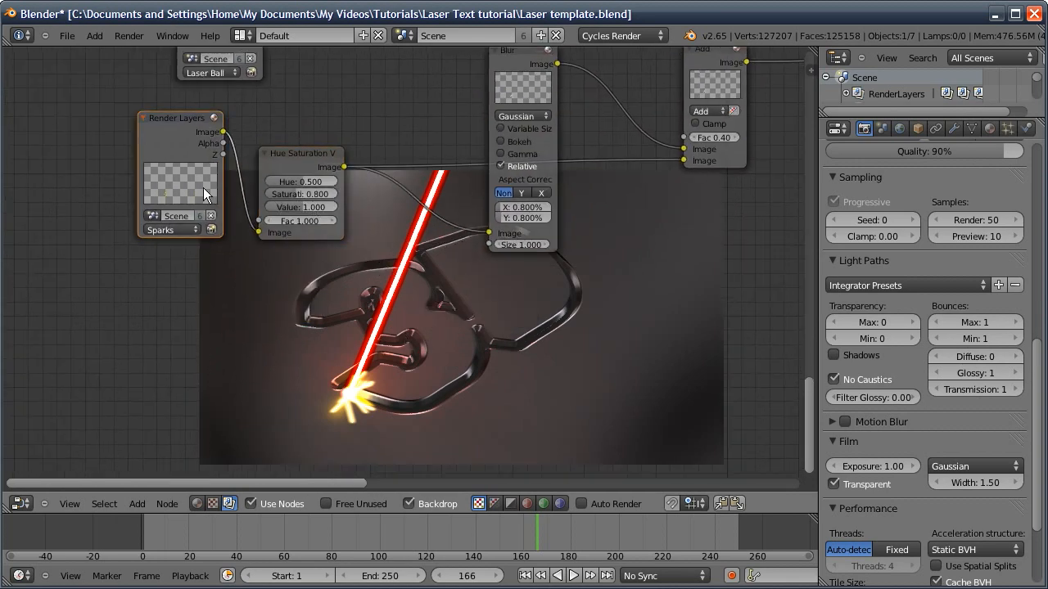
key("shift+d")
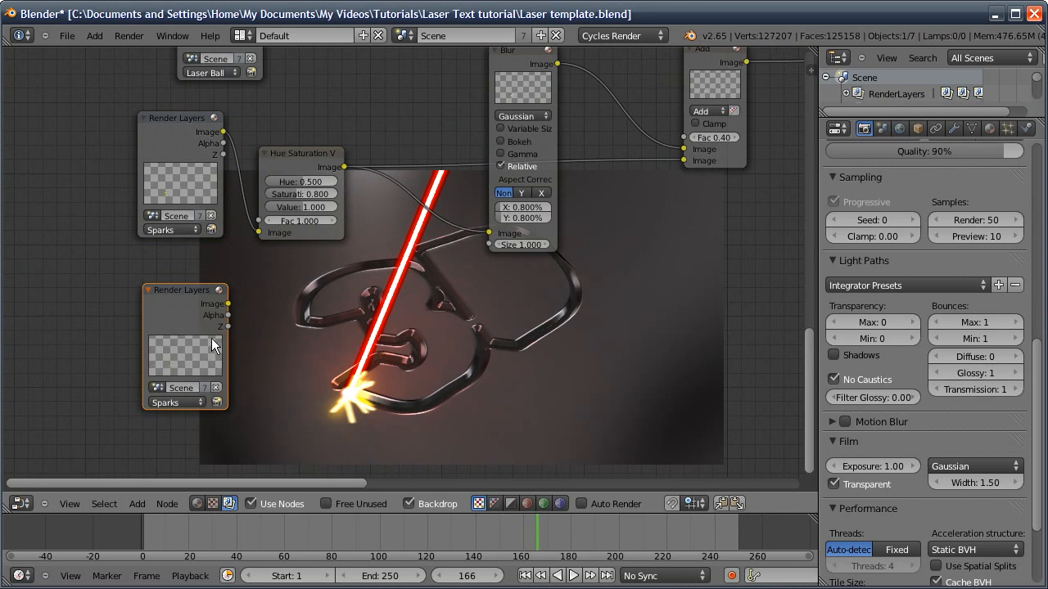
left_click(165, 403)
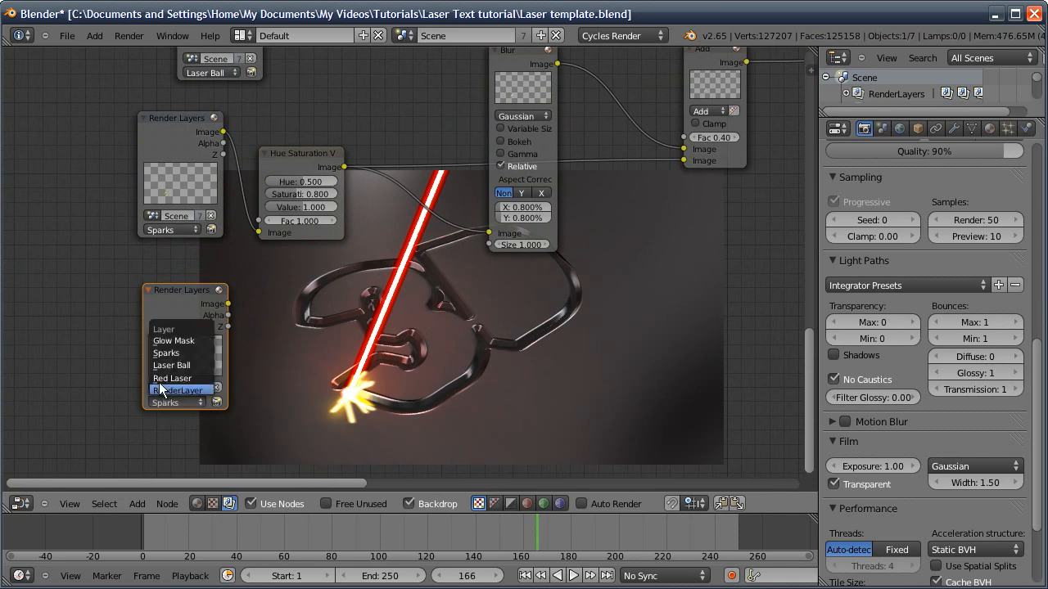
left_click(172, 342)
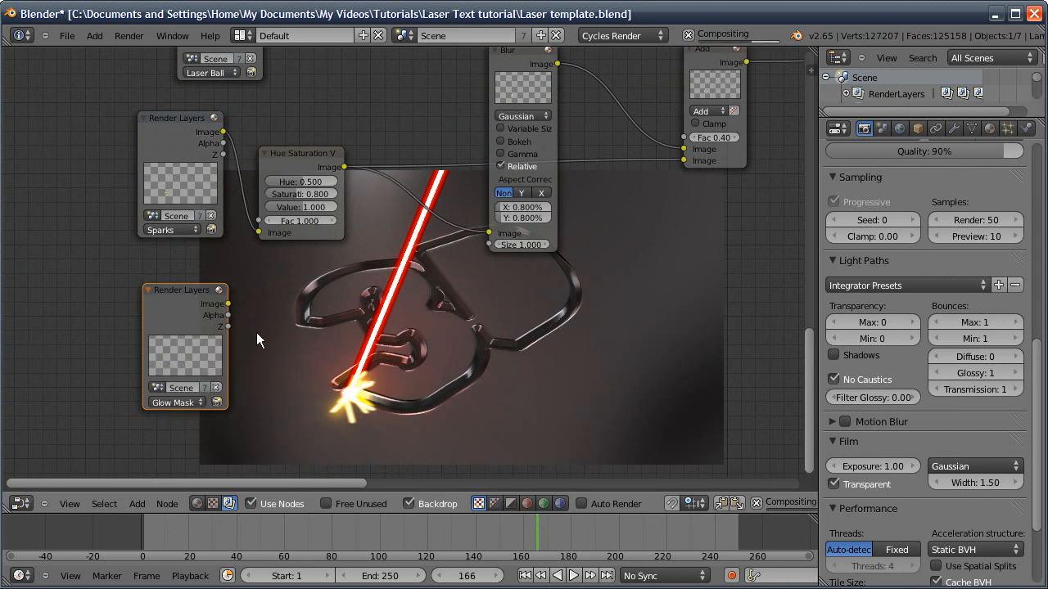
- Move the Viewer and Composite nodes further along and insert a duplicate of the last Add node on the link to the Viewer
scroll(630, 347, "down", 5)
left_click_drag(688, 256, 779, 260)
left_click_drag(693, 252, 759, 266)
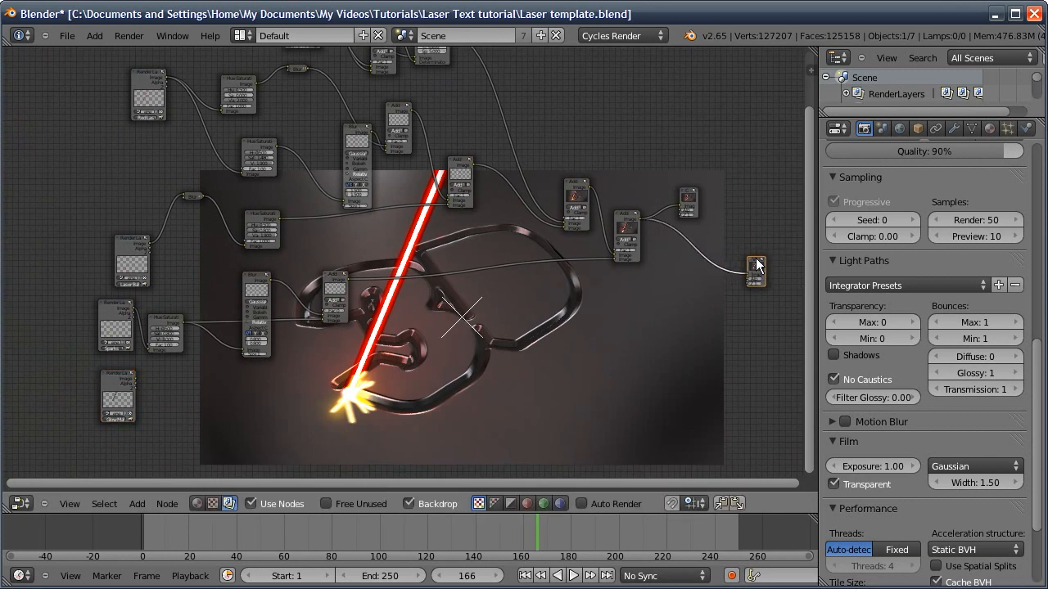
left_click_drag(693, 200, 744, 214)
left_click(628, 226)
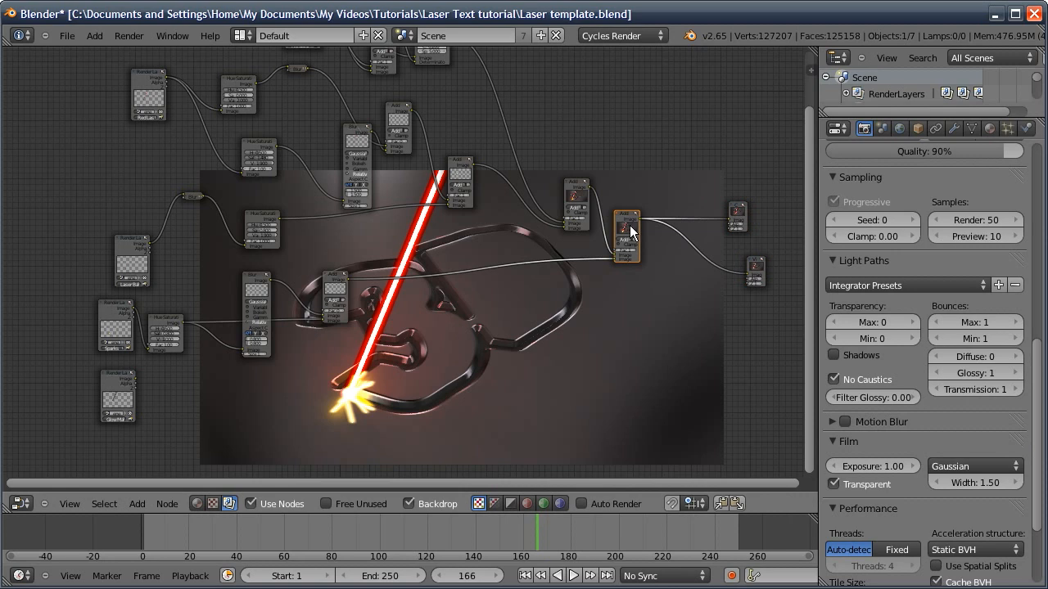
key("shift+d")
left_click(694, 251)
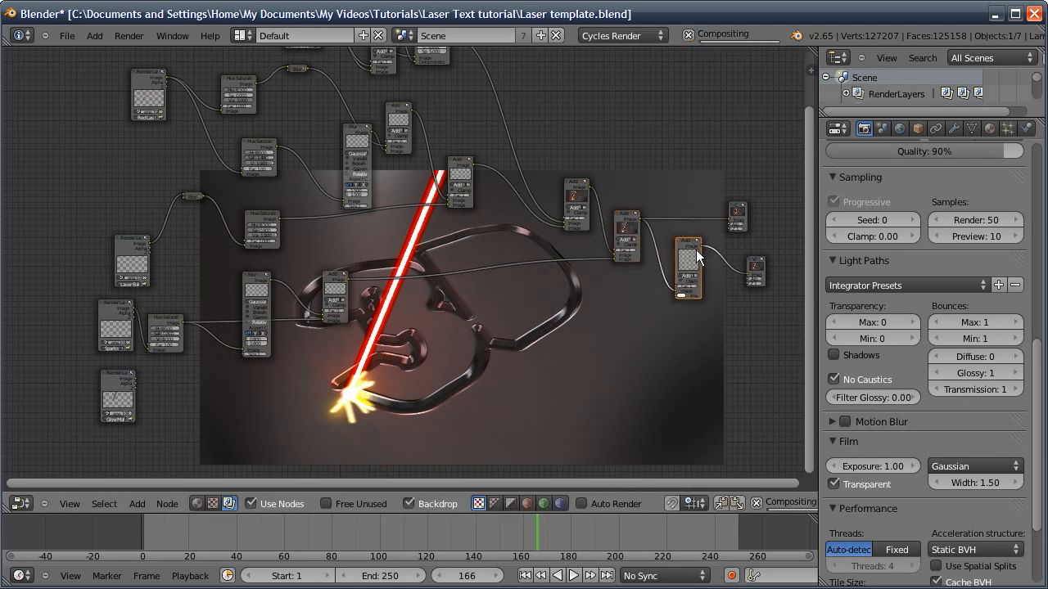
- Link the new Add node's Image output to the Composite node
scroll(723, 243, "up", 2)
middle_click_drag(723, 243, 387, 271)
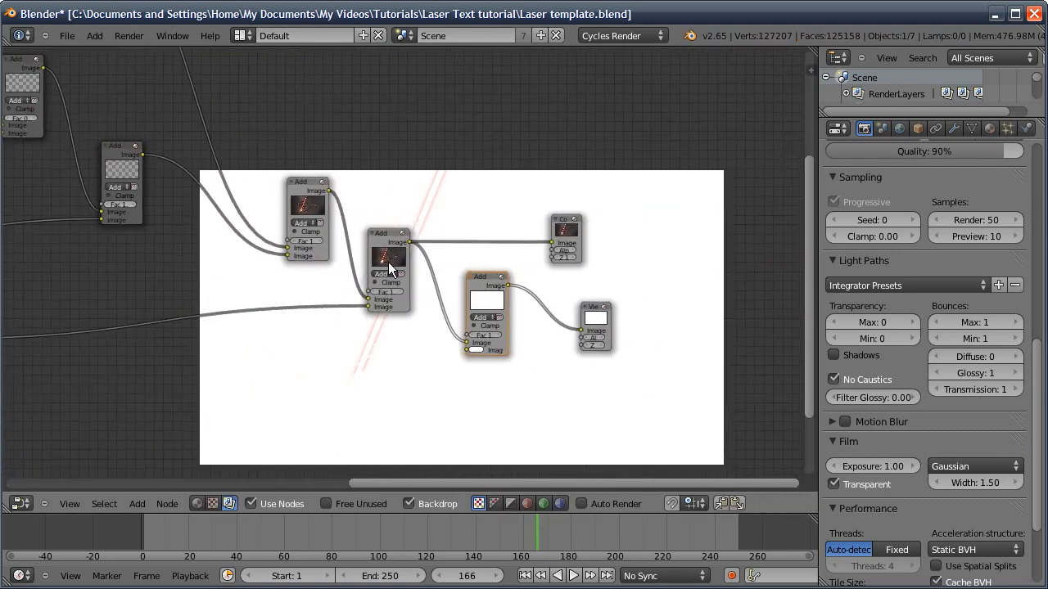
left_click_drag(508, 284, 552, 243)
- Connect the Glow Mask Render Layers node's Image output to the new Add node's second Image input
middle_click_drag(552, 243, 333, 176)
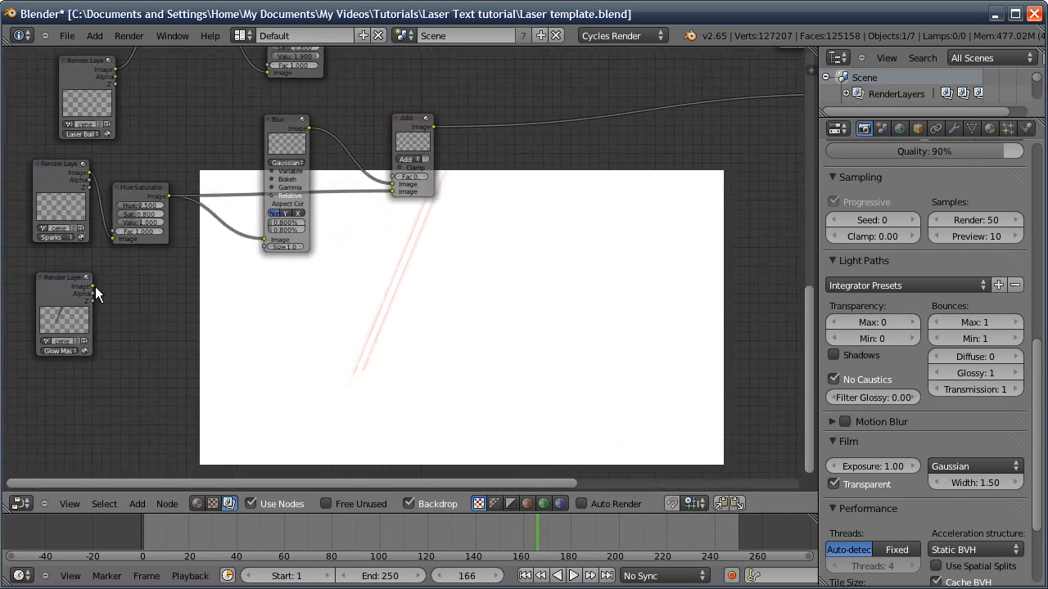
left_click_drag(94, 286, 738, 203)
key("a")
middle_click_drag(146, 299, 197, 270)
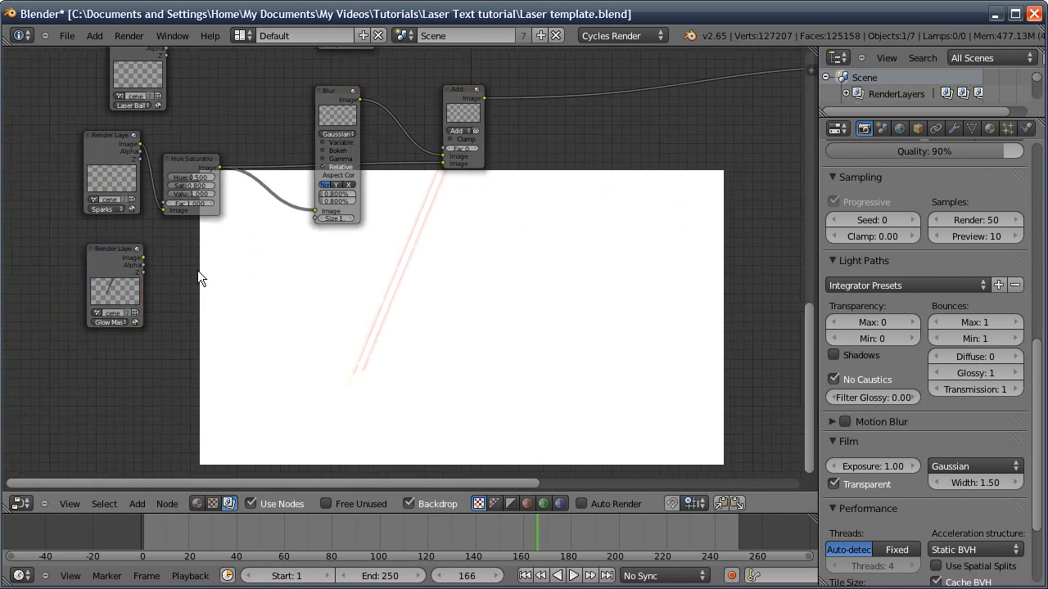
left_click(123, 286)
middle_click_drag(600, 200, 172, 320)
left_click(602, 180, "shift")
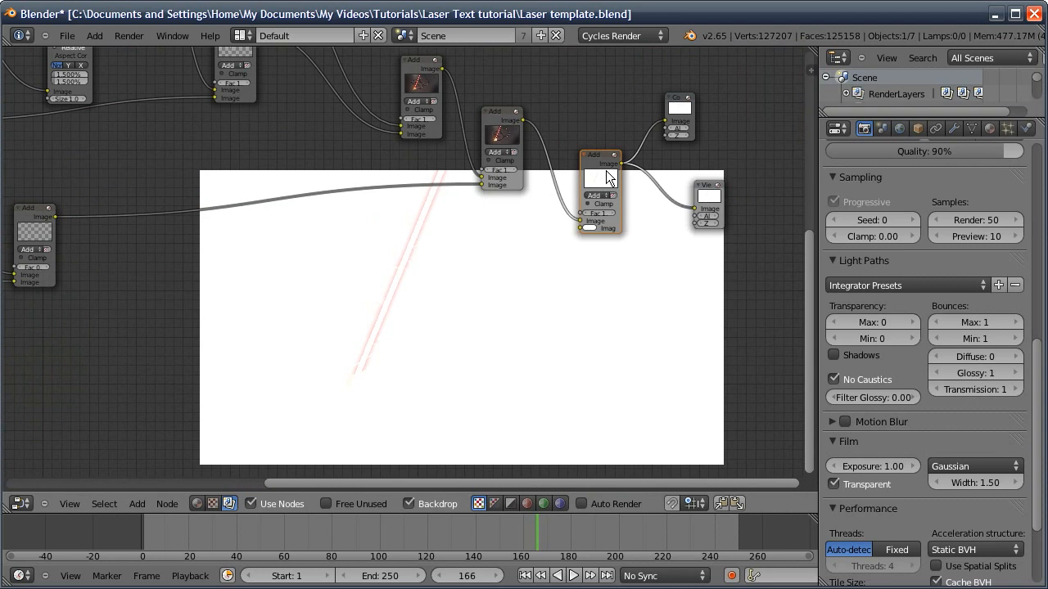
key("f")
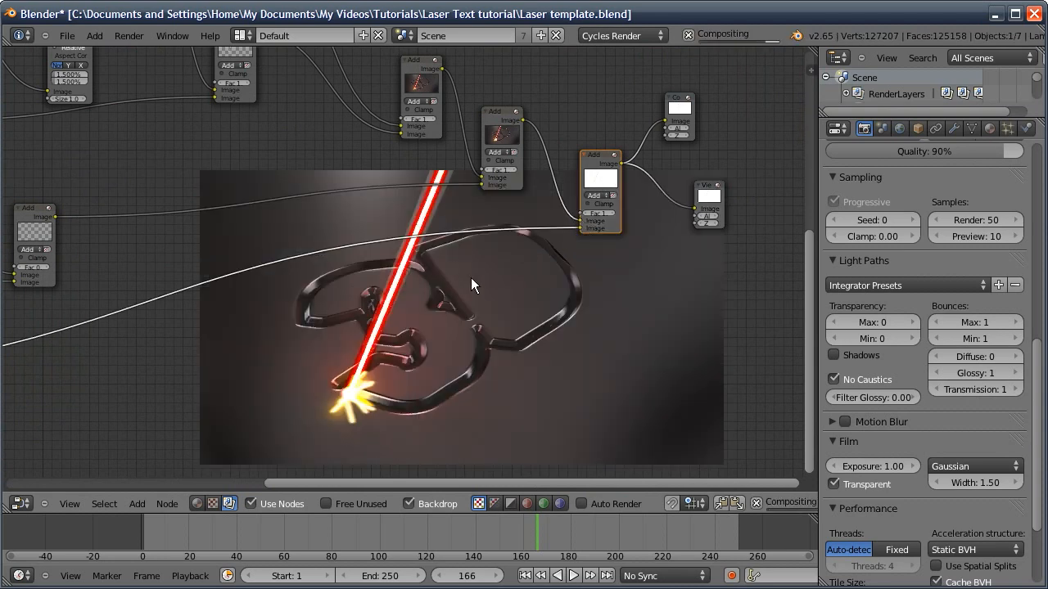
- Reroute the Glow Mask link into the new Add node's Fac input and set its second image colour to red
middle_click_drag(463, 287, 503, 265)
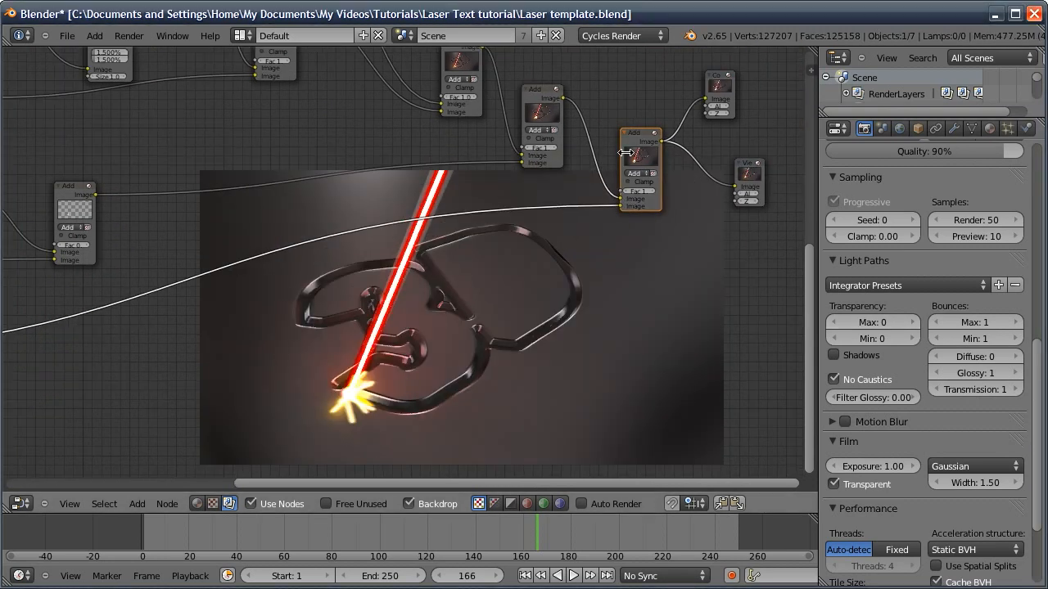
left_click_drag(619, 205, 619, 190)
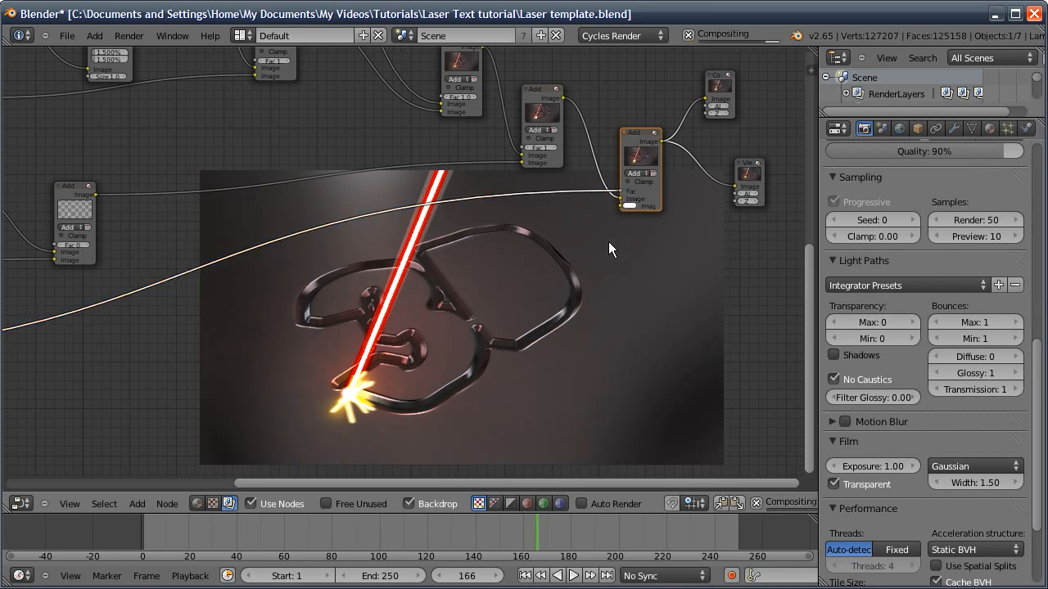
left_click(630, 206)
left_click_drag(655, 135, 650, 158)
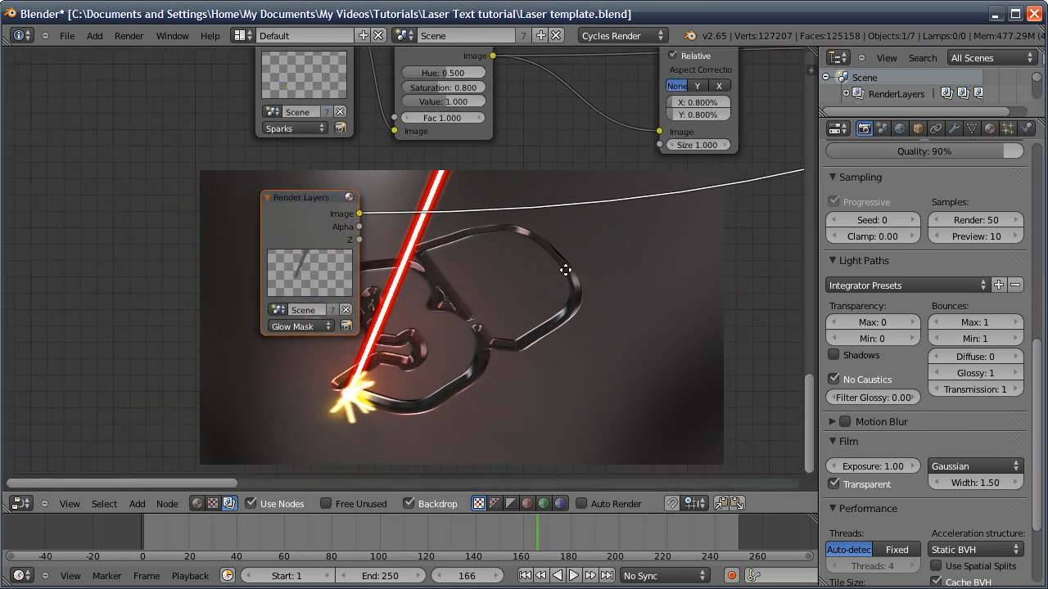
- Duplicate the Sparks Blur node and insert the copy on the link leaving the Glow Mask Render Layers node
middle_click_drag(549, 271, 379, 268)
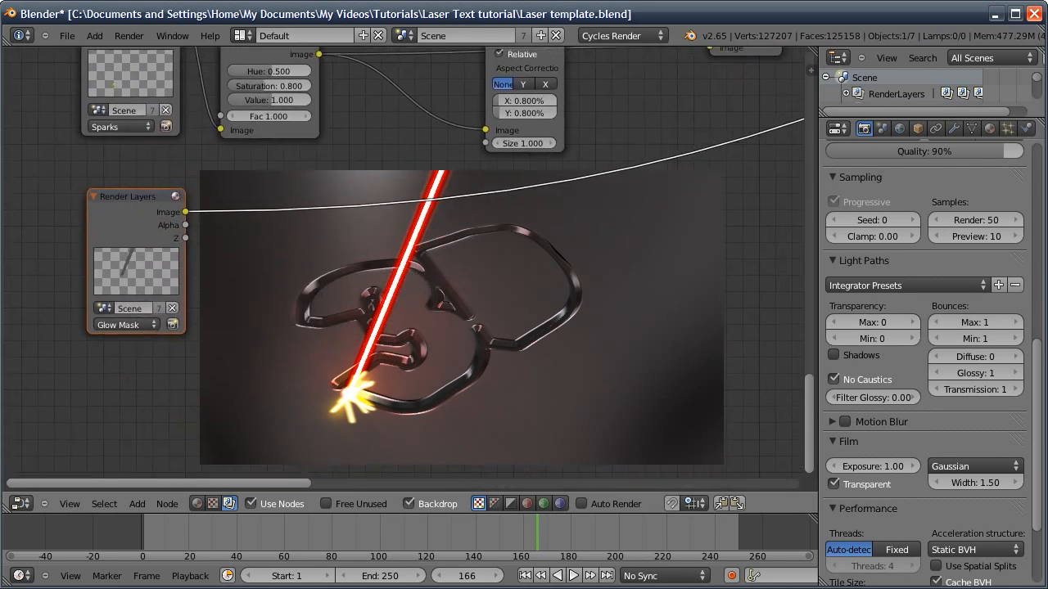
middle_click_drag(357, 211, 324, 320)
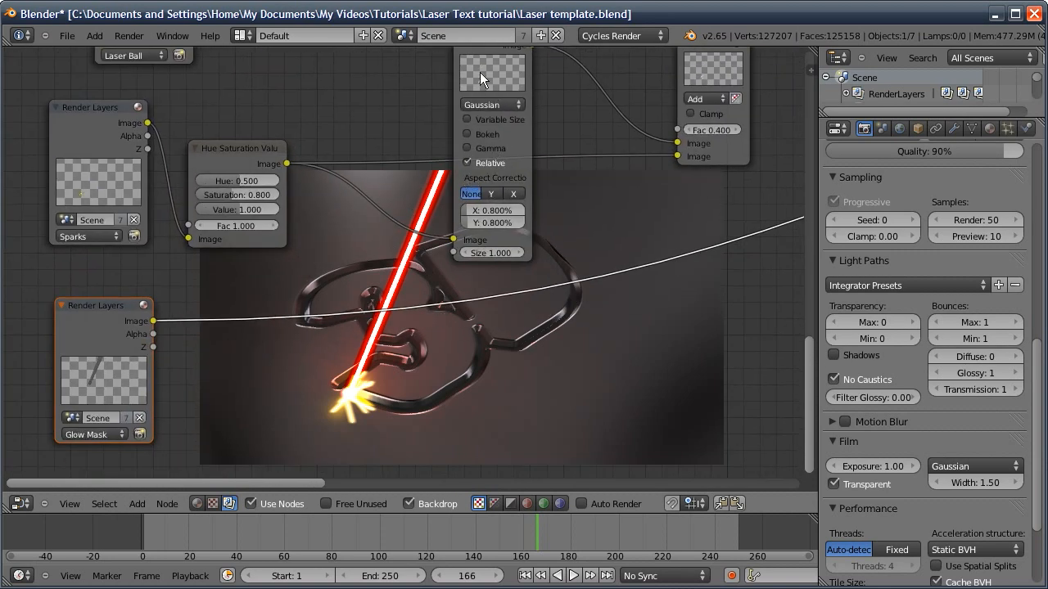
key("shift+d")
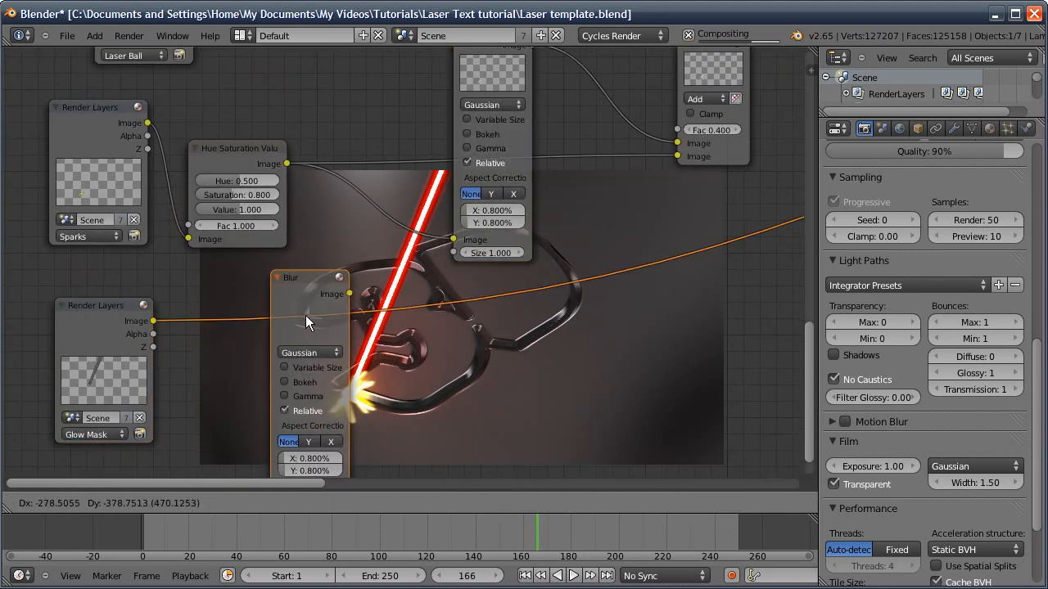
left_click(305, 313)
middle_click_drag(304, 418, 216, 326)
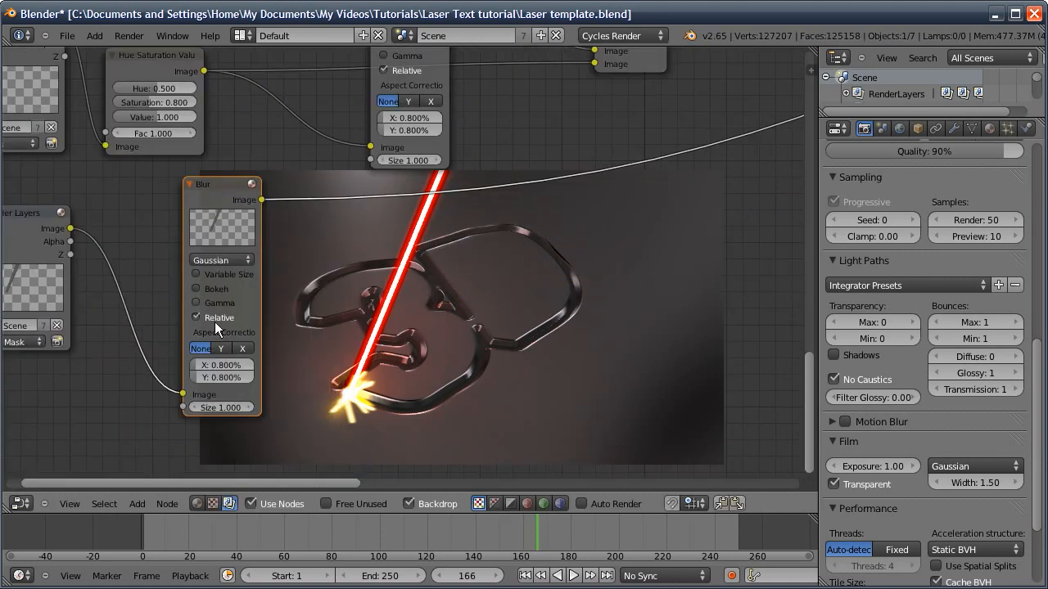
- Set the Glow Mask Blur node's X blur to 5% and Y blur to 10%
left_click(224, 366)
type("5")
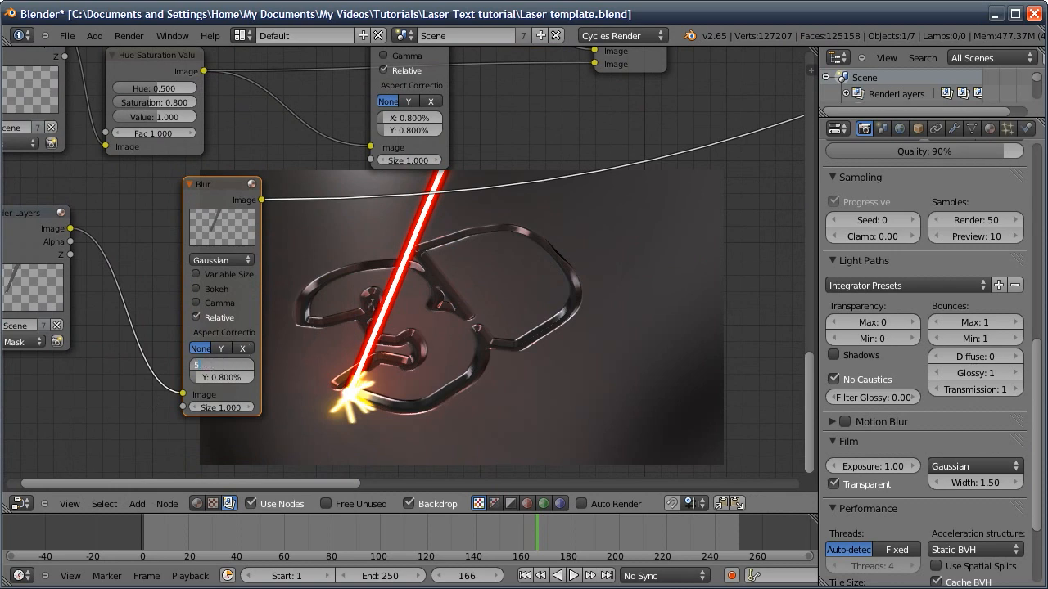
key("Tab")
type("10")
key("Return")
middle_click_drag(737, 156, 602, 196)
middle_click_drag(293, 254, 545, 145)
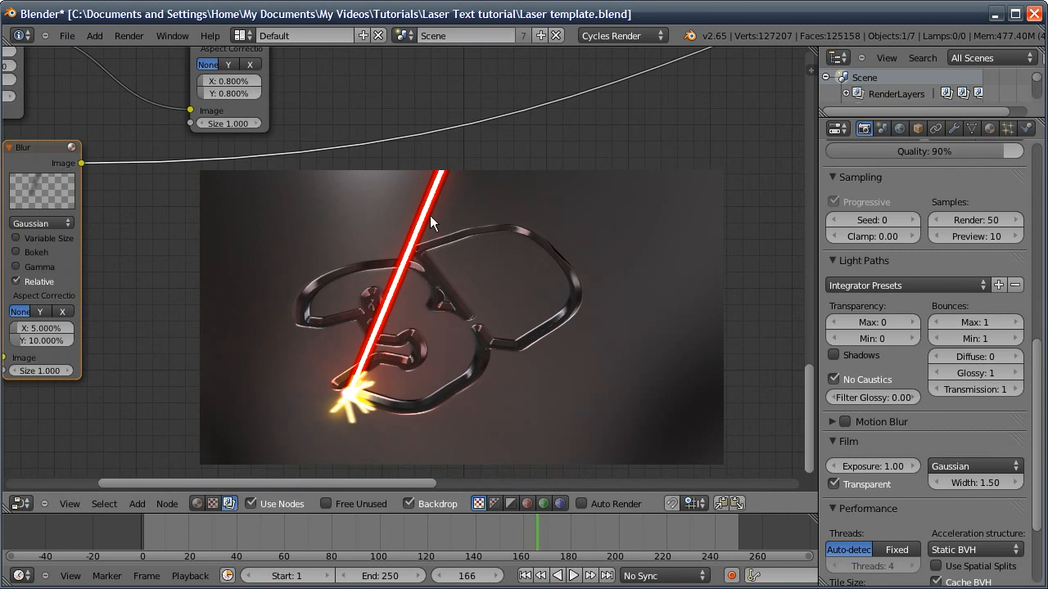
middle_click_drag(323, 227, 631, 272)
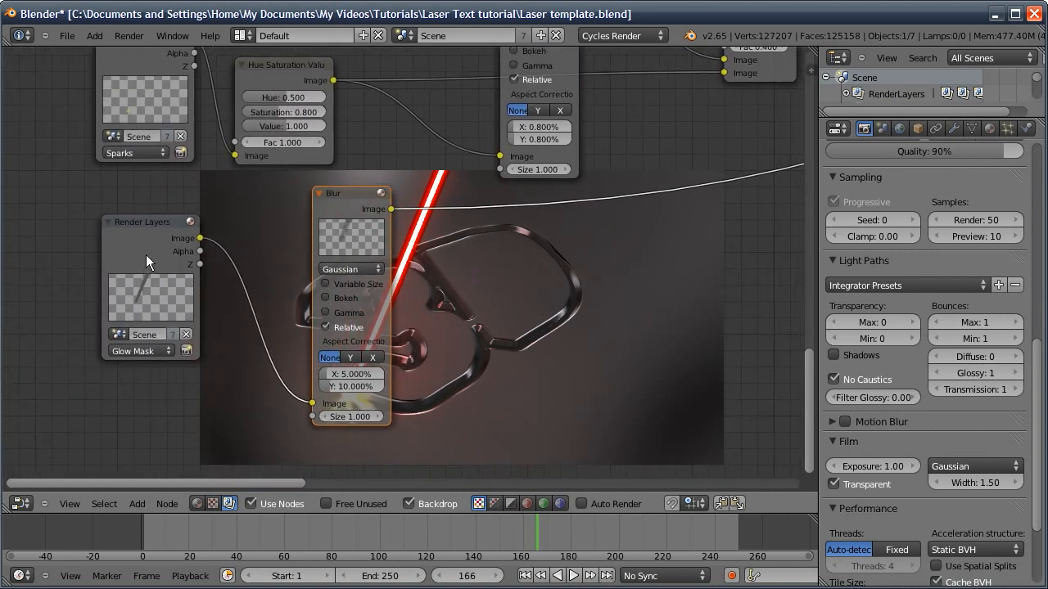
- Feed the Glow Mask Blur node from the Render Layers node's Alpha output instead of its Image output
left_click_drag(197, 251, 308, 394)
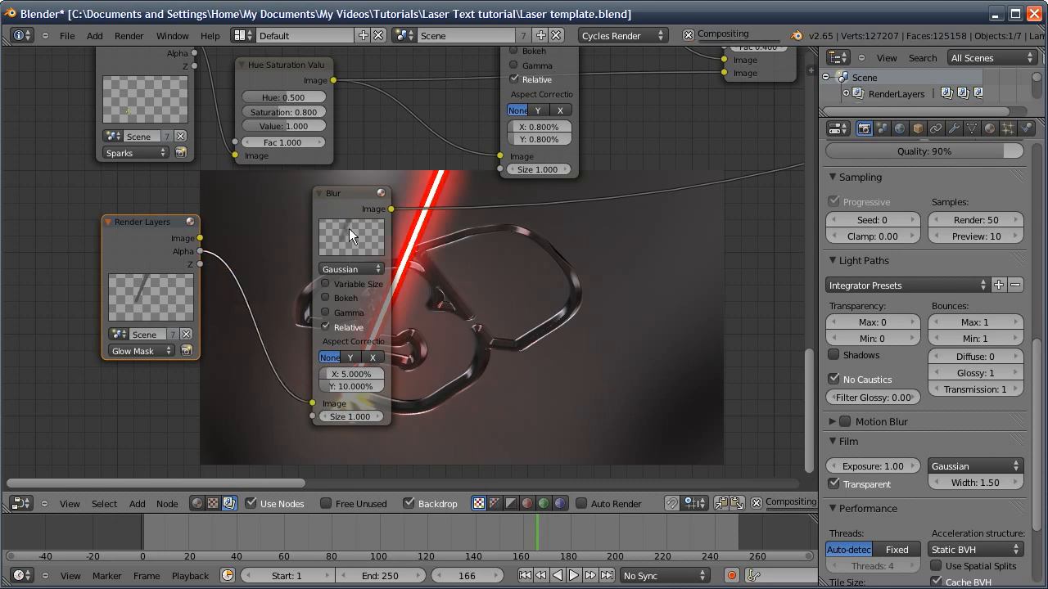
middle_click_drag(244, 213, 243, 211)
mouse_move(551, 225)
middle_mouse_down()
mouse_move(437, 204)
mouse_move(138, 327)
middle_mouse_up()
mouse_move(551, 267)
middle_mouse_down()
mouse_move(233, 353)
mouse_move(445, 311)
mouse_move(715, 214)
middle_mouse_up()
middle_click_drag(379, 249, 561, 150)
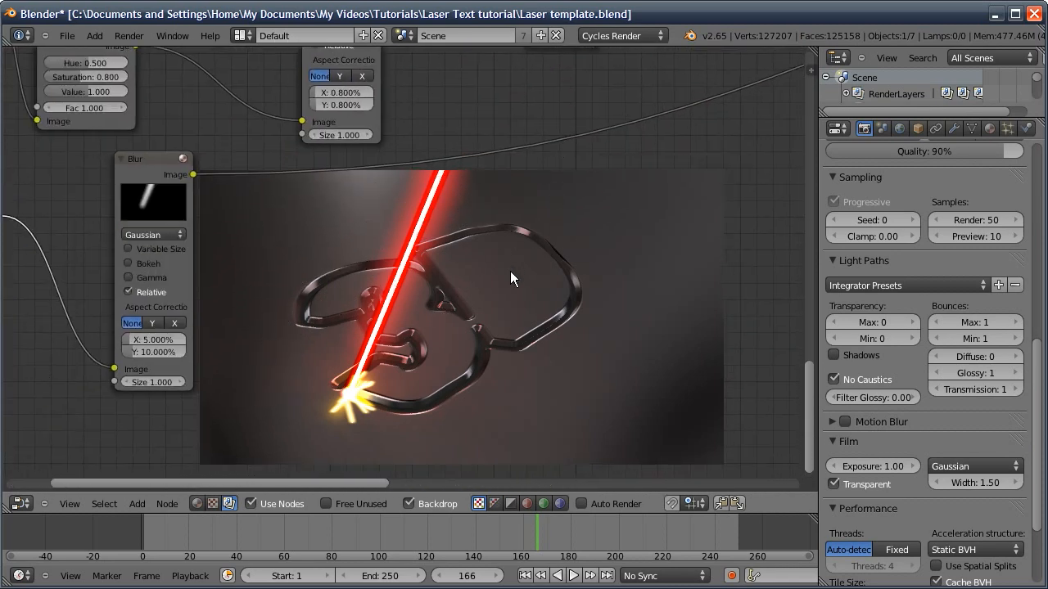
- Insert a Math node after the Glow Mask Blur node and set its operation to Multiply
key("shift+a")
mouse_move(470, 324)
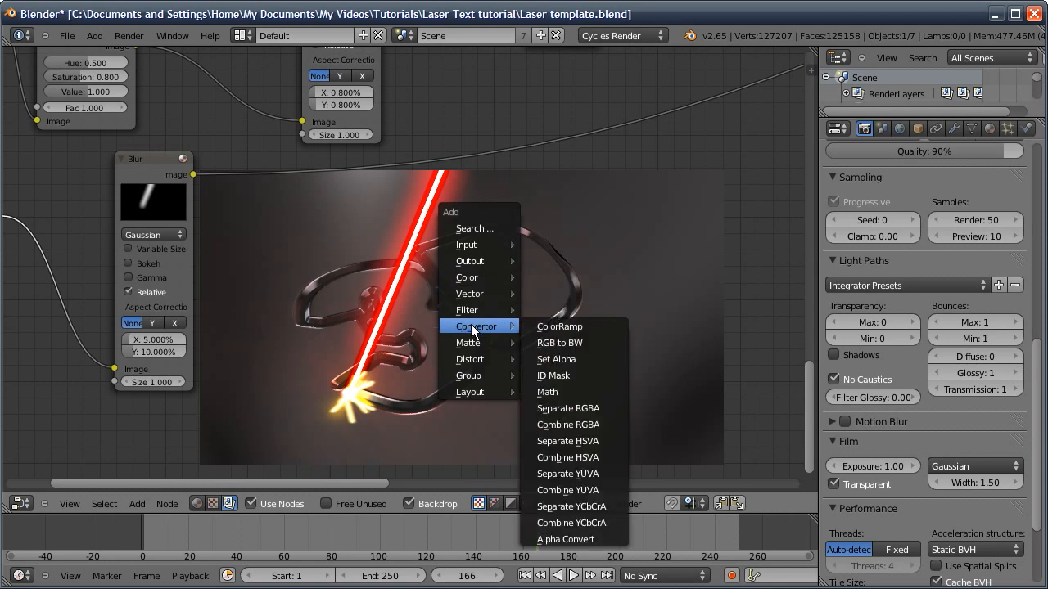
left_click(558, 393)
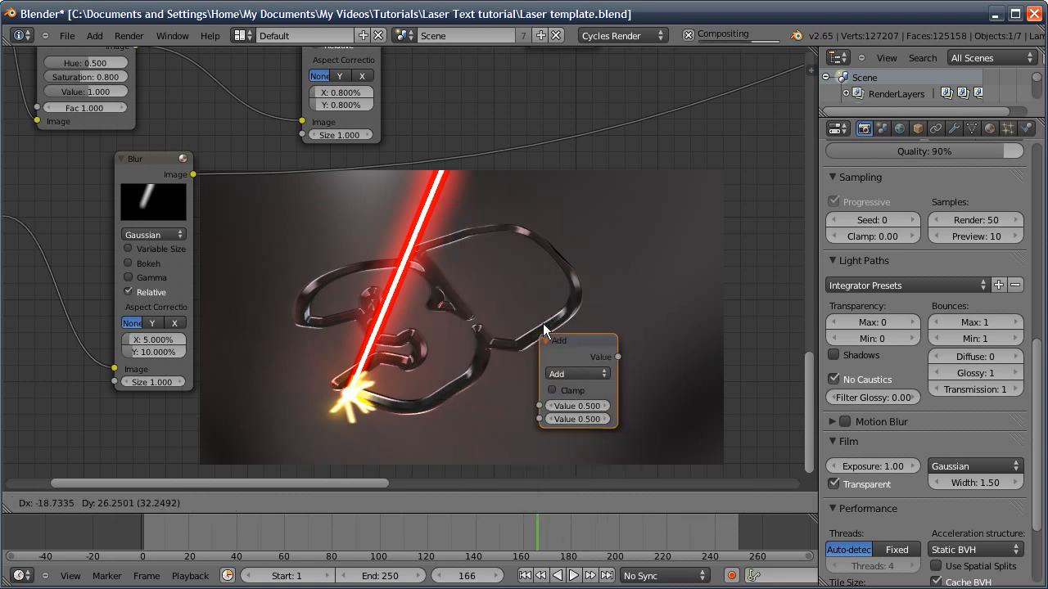
left_click(576, 120)
left_click(577, 154)
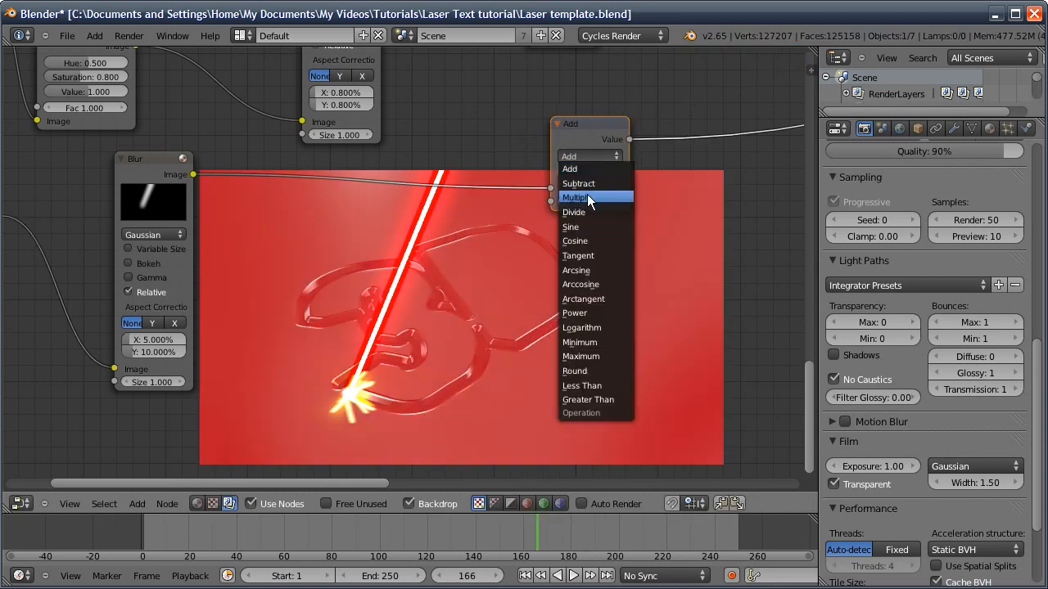
left_click(586, 197)
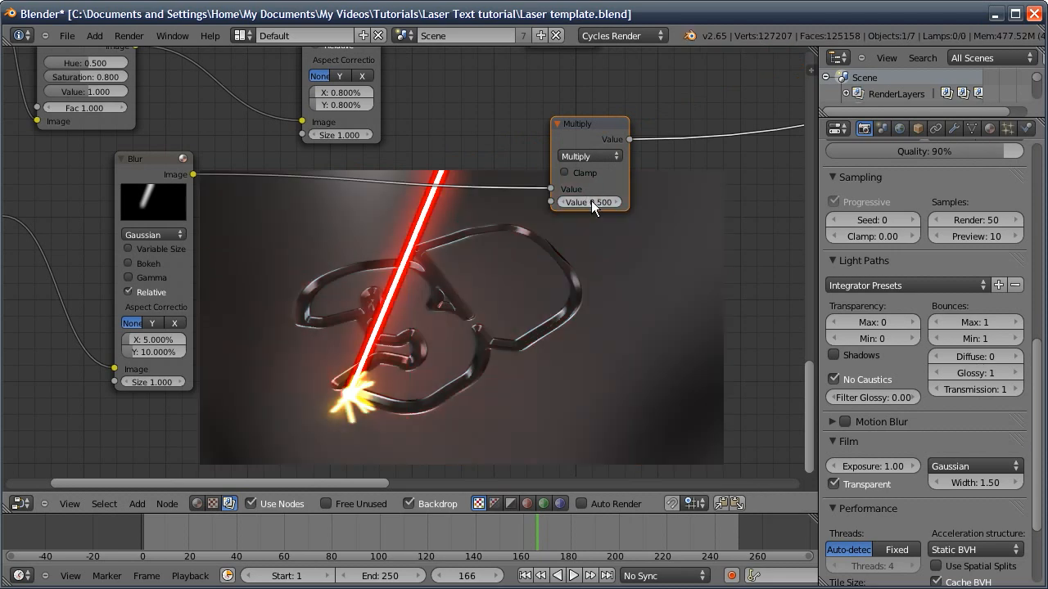
- Set the Multiply node's second value to 0.3 to reduce the glow strength
left_click(593, 202)
type("0.3")
key("Return")
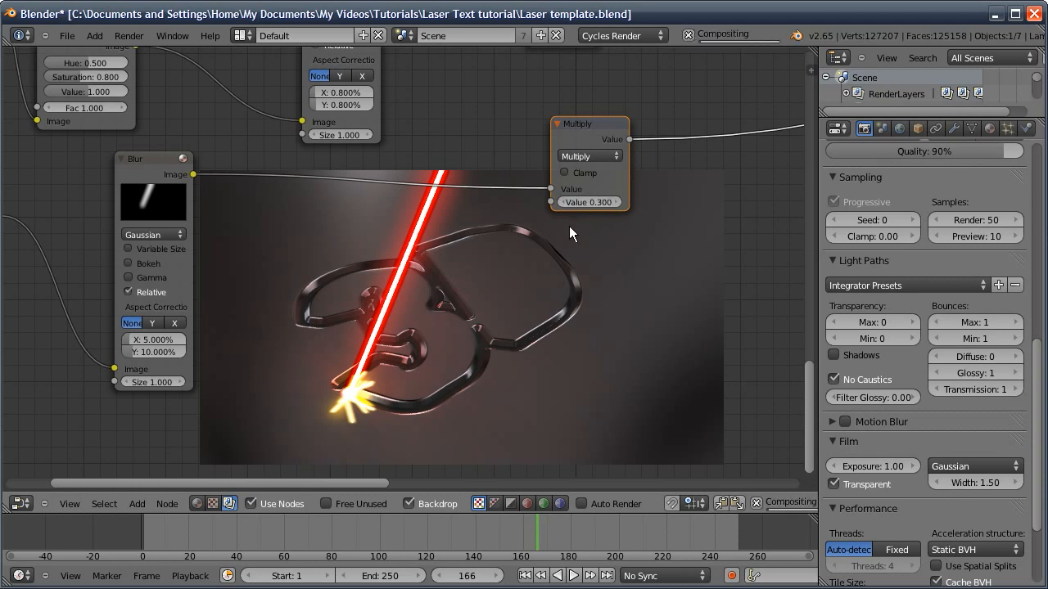
middle_click_drag(438, 258, 411, 212)
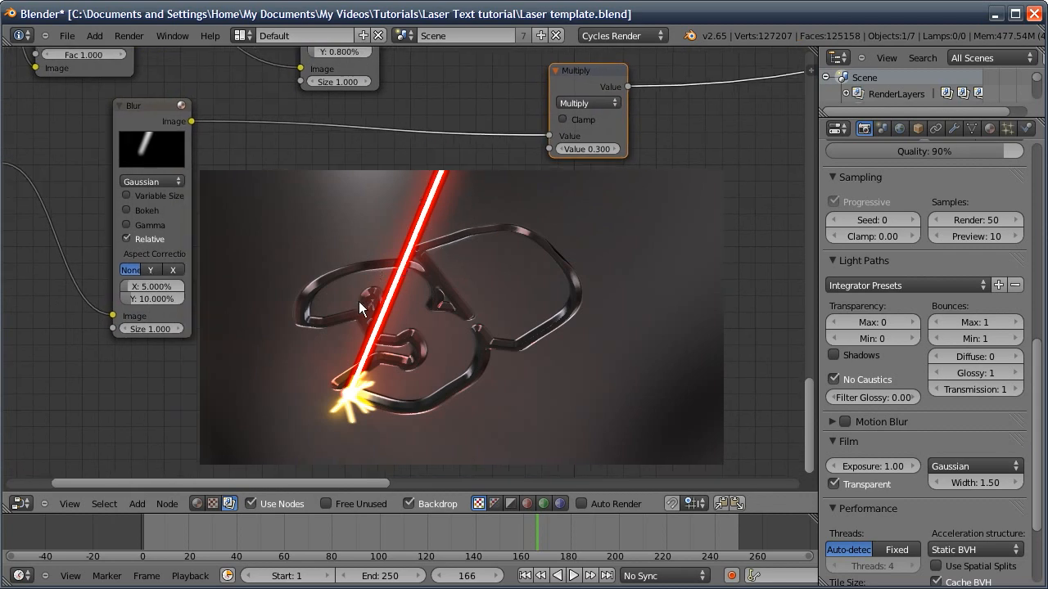
scroll(241, 369, "down", 3)
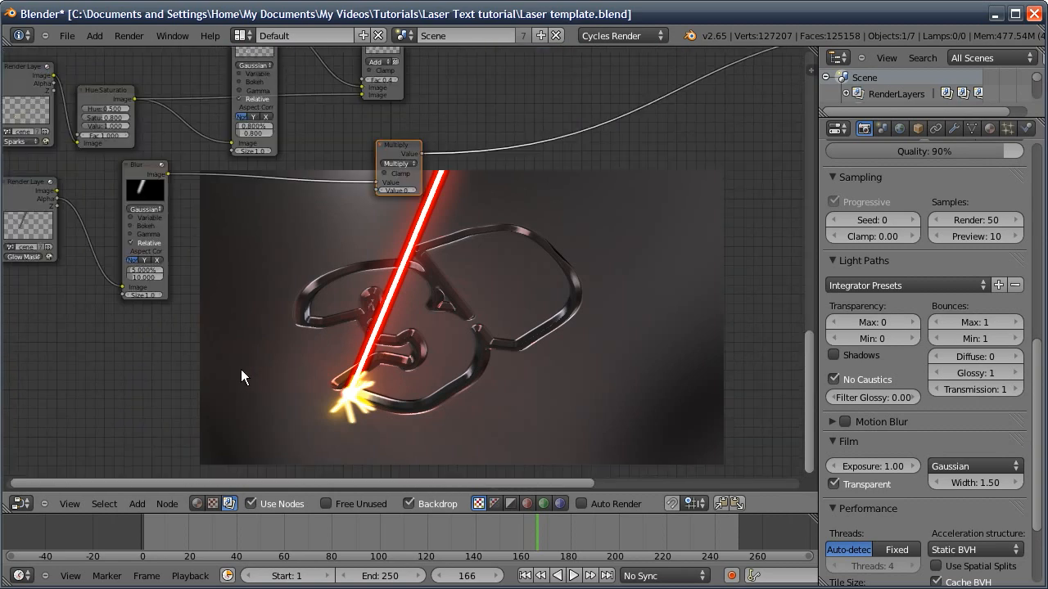
- Examine the engraved plane's Trail dynamic paint settings in the 3D view at frame 192, and return to the node editor
left_click(21, 503)
left_click(23, 491)
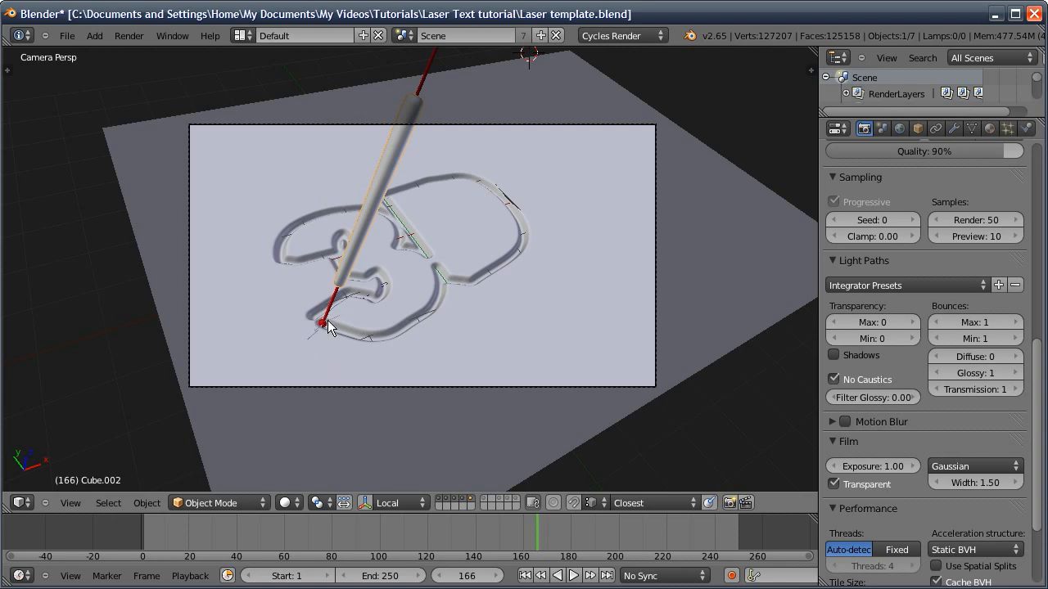
right_click(372, 317)
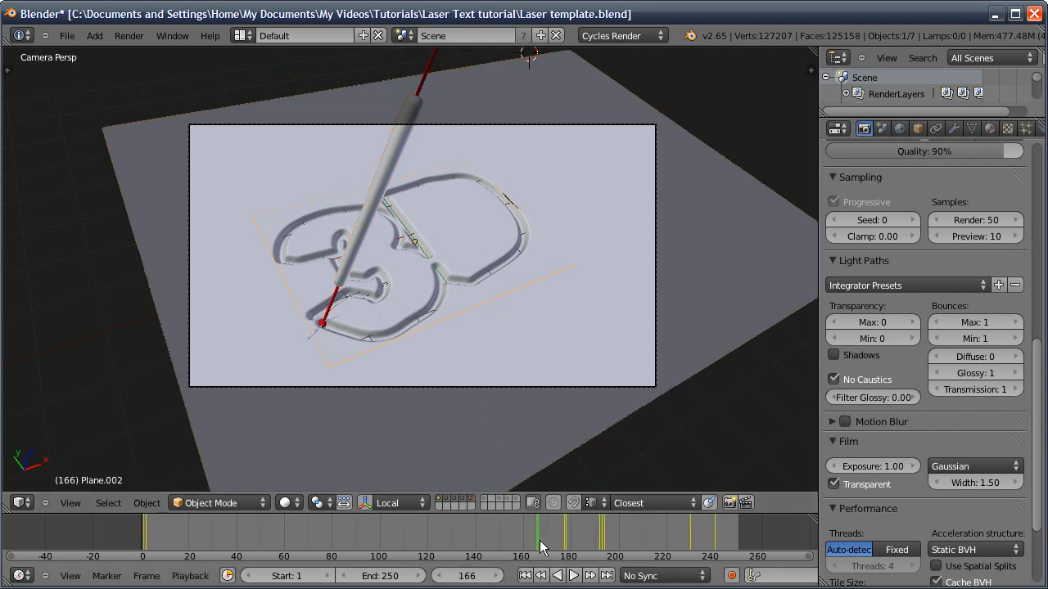
scroll(982, 128, "down", 1)
left_click(1028, 129)
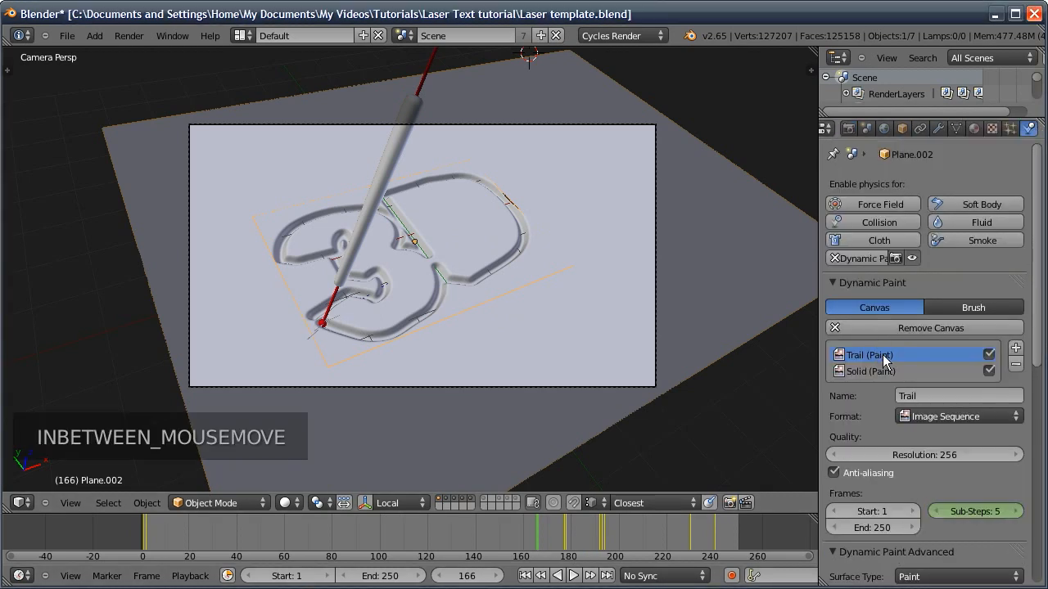
scroll(882, 355, "down", 5)
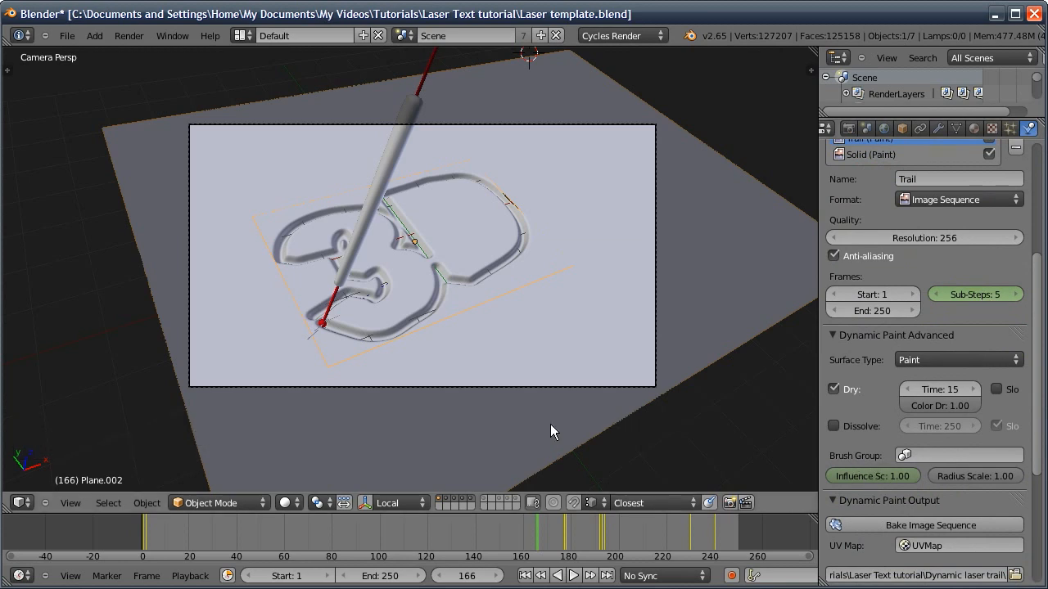
left_click(597, 521)
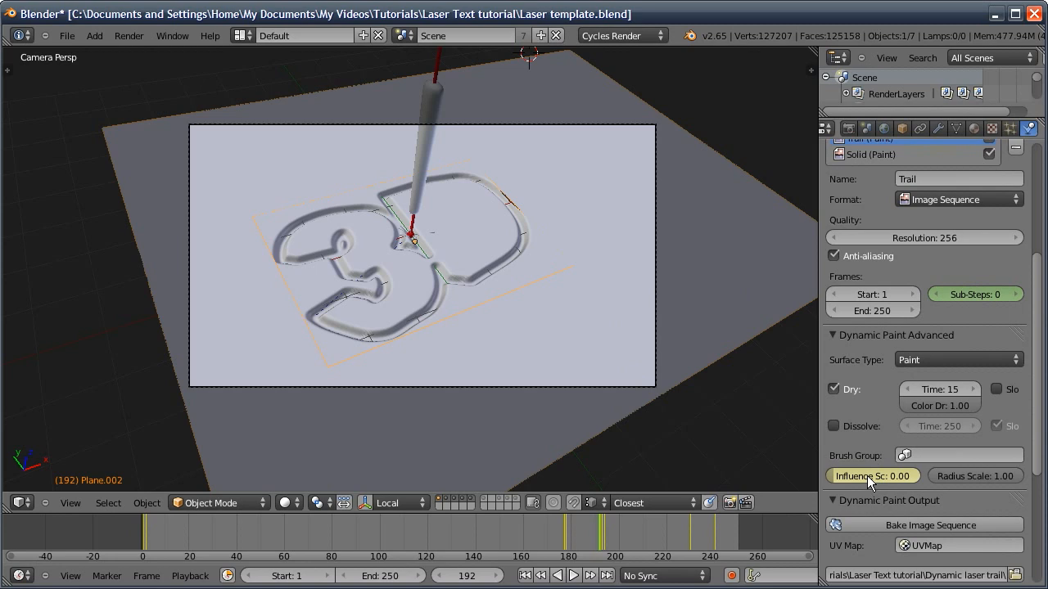
key("shift+F3")
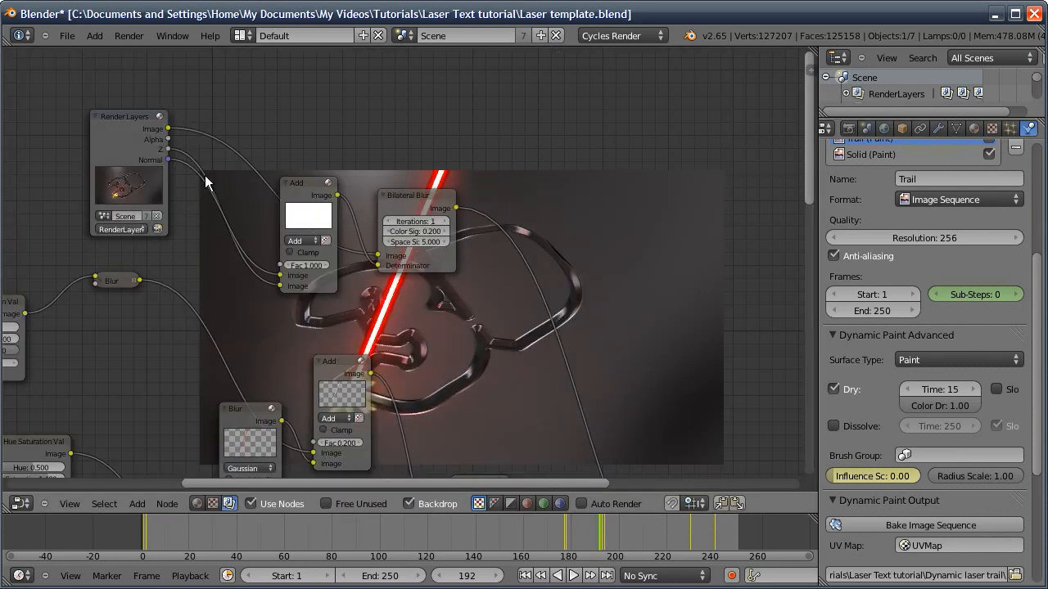